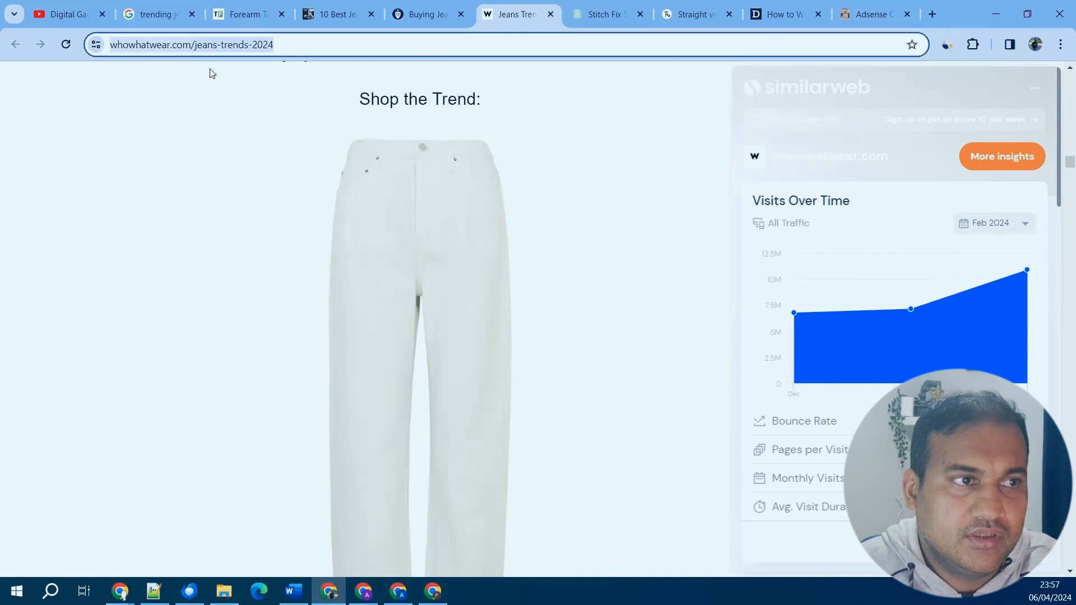
# Sign in to Google Ads Keyword Planner from the search results and open Discover new keywords.
pyautogui.click(191, 44)
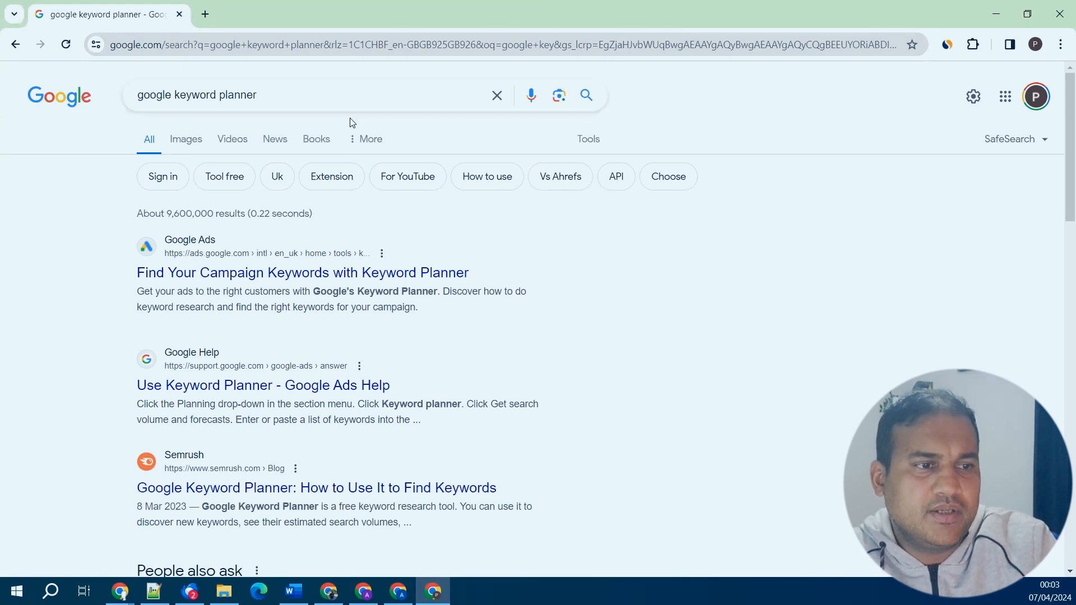
pyautogui.click(373, 275)
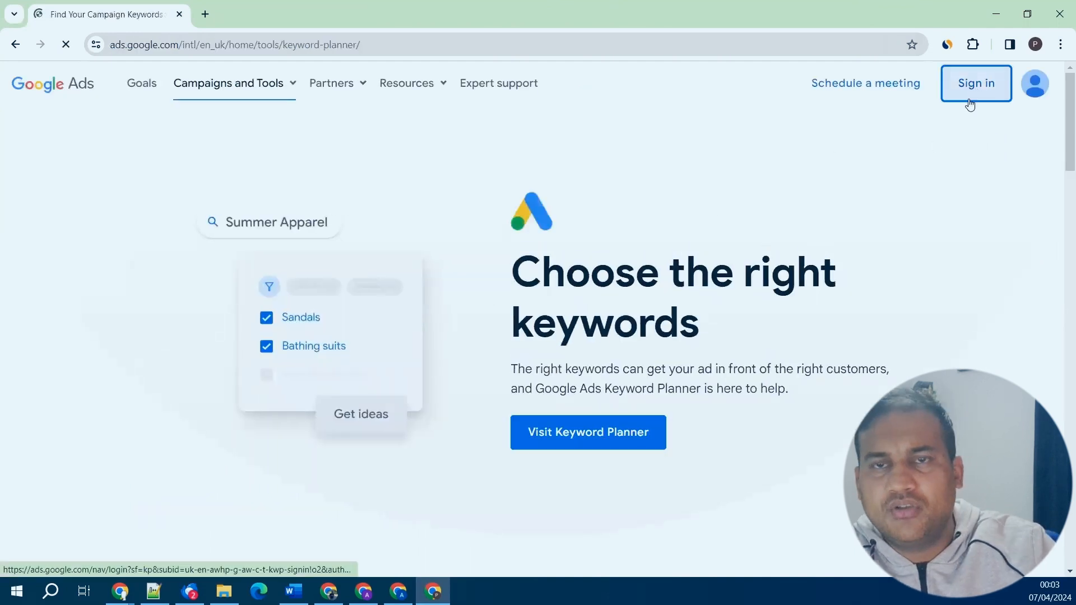
pyautogui.click(973, 100)
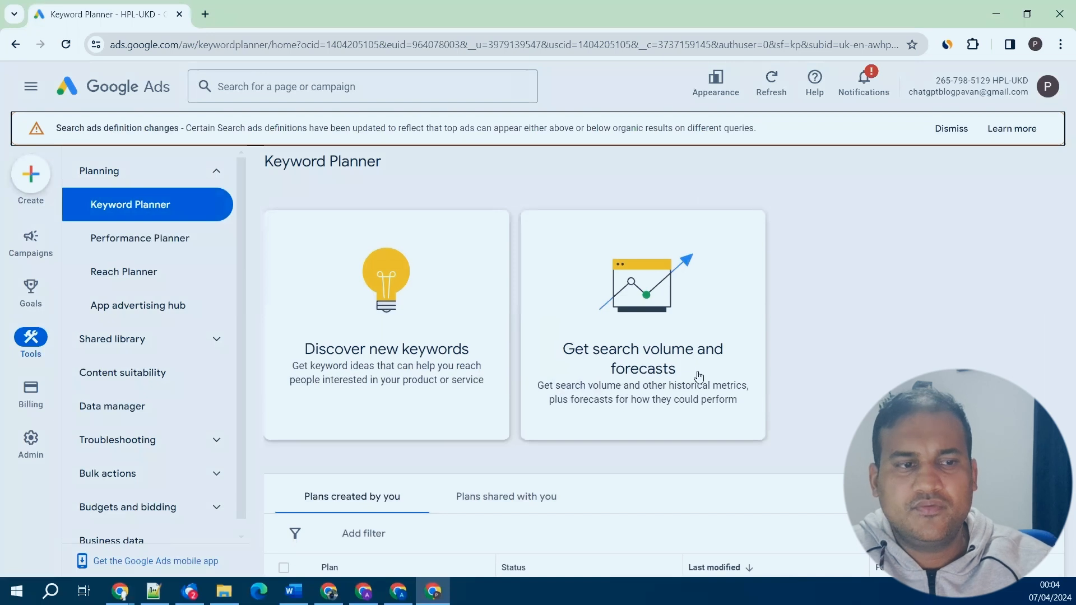
pyautogui.click(417, 359)
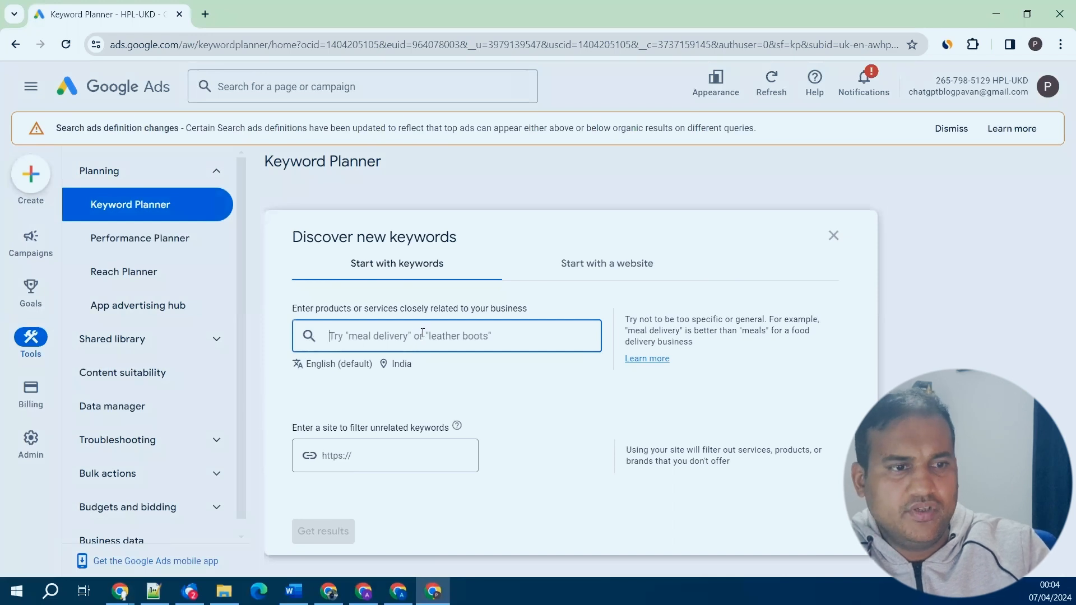
pyautogui.write('https://www.whowhatwear.com/')
pyautogui.scroll(-1, 593, 391)
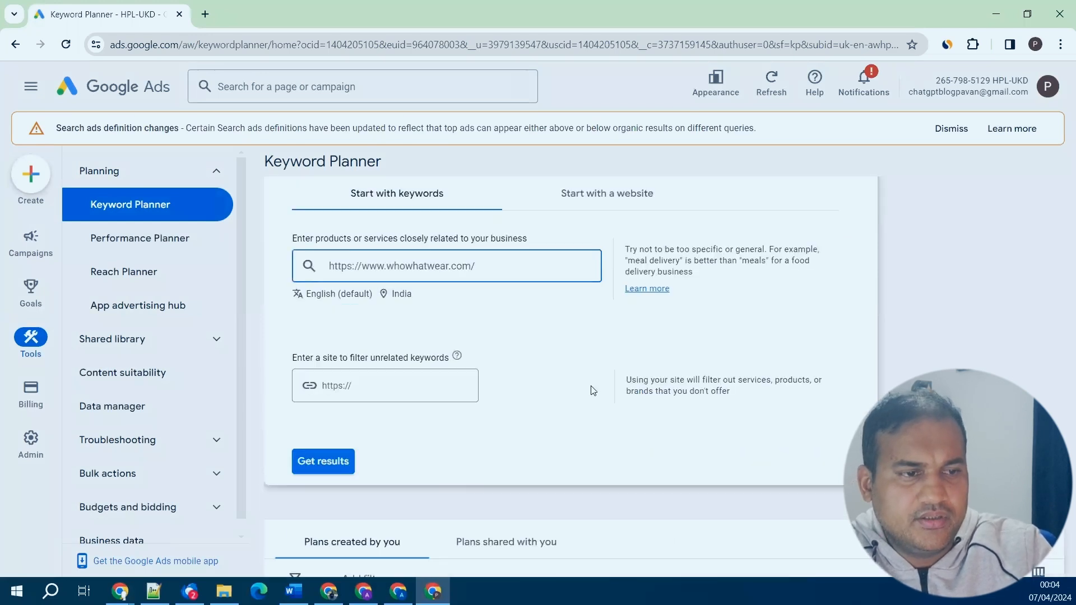
pyautogui.click(310, 469)
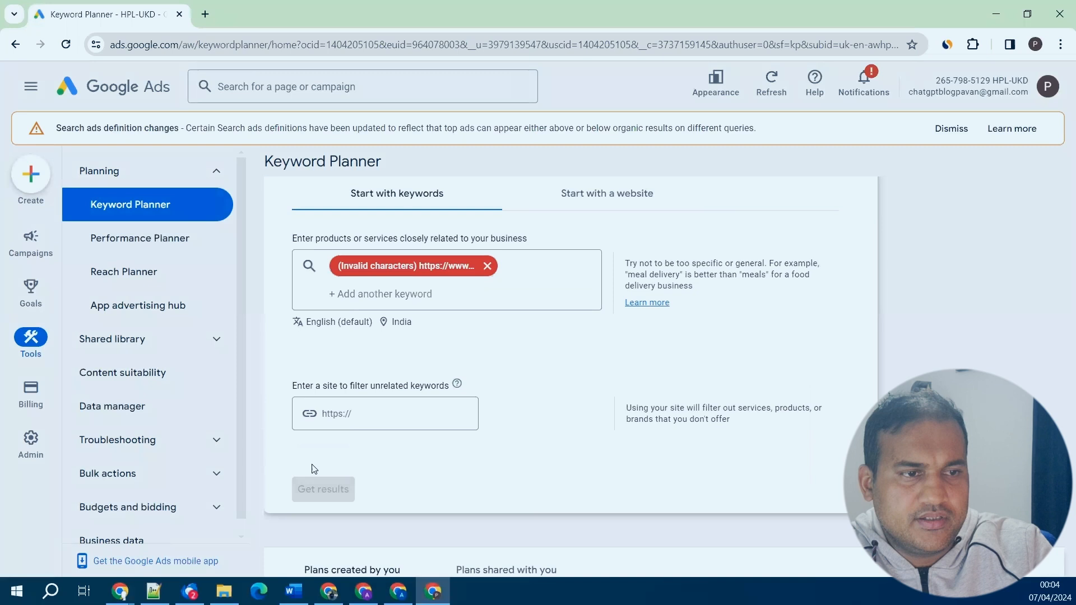
pyautogui.click(487, 267)
pyautogui.click(612, 199)
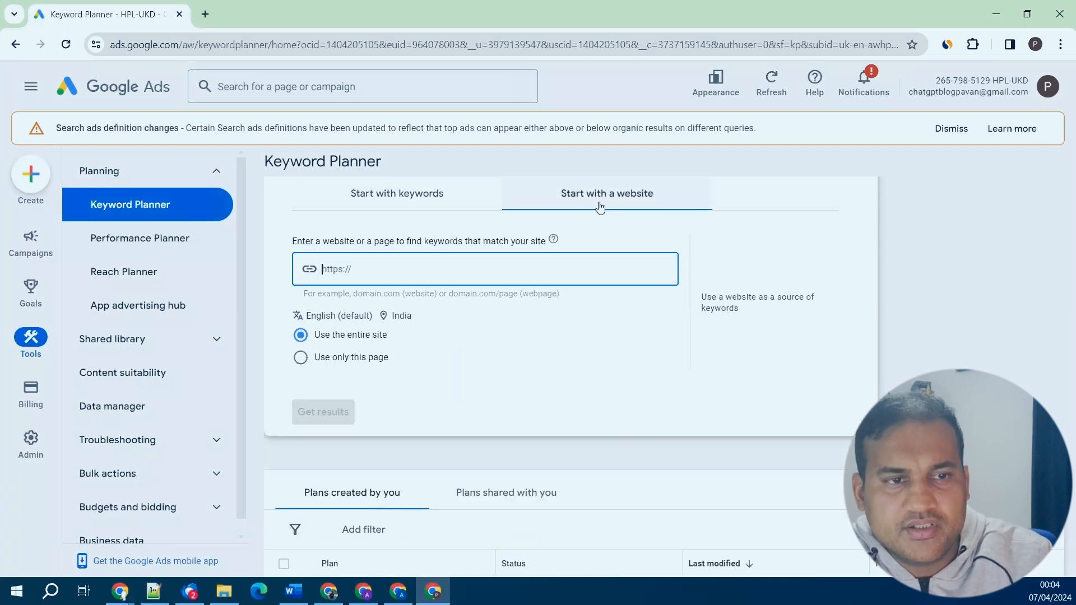
pyautogui.write('https://www.whowhatwear.com/')
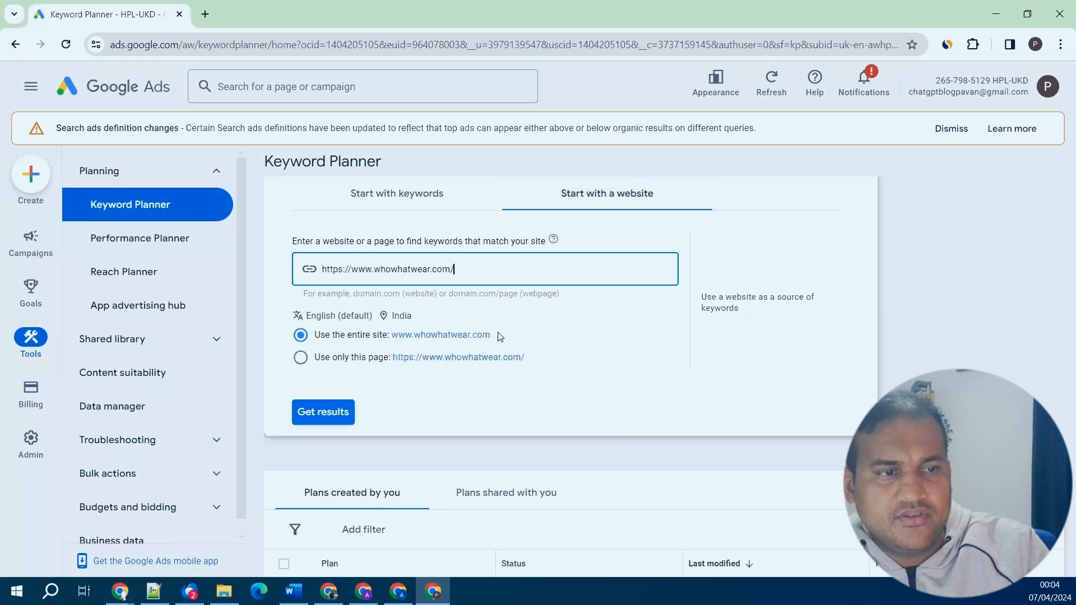
pyautogui.click(319, 419)
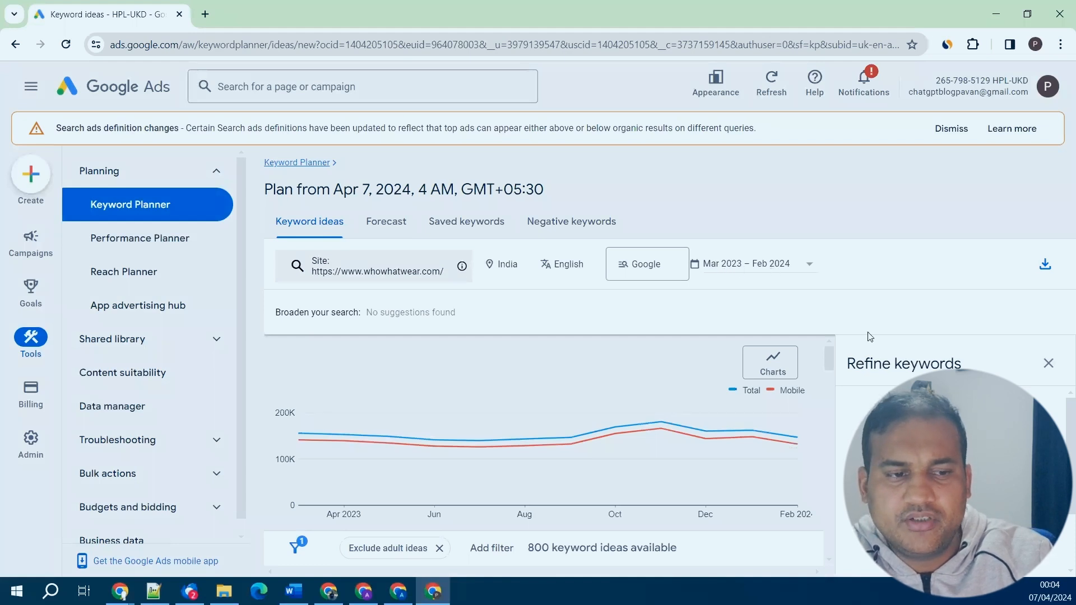
# Download the keyword ideas as a .csv file and open it in Excel.
pyautogui.scroll(-3, 672, 516)
pyautogui.scroll(3, 621, 507)
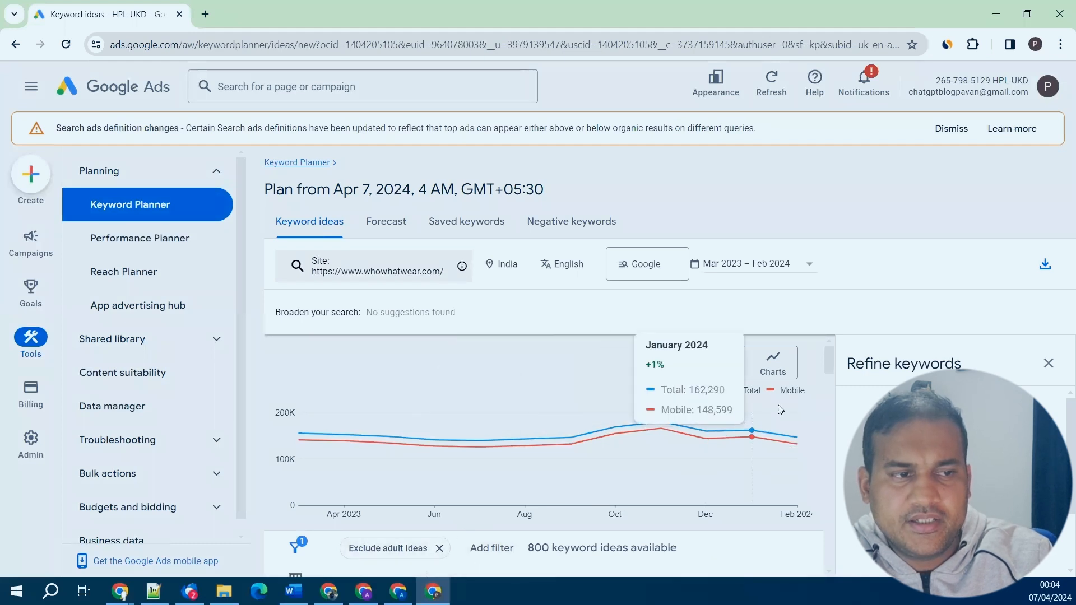
pyautogui.scroll(-2, 819, 413)
pyautogui.scroll(-1, 819, 413)
pyautogui.scroll(-1, 779, 409)
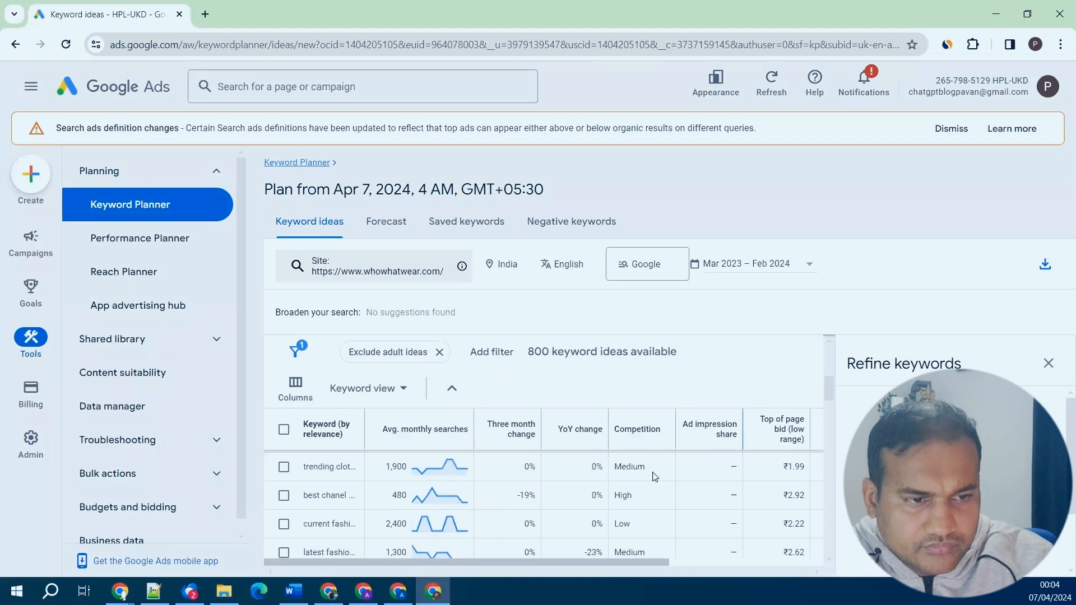
pyautogui.moveTo(422, 486)
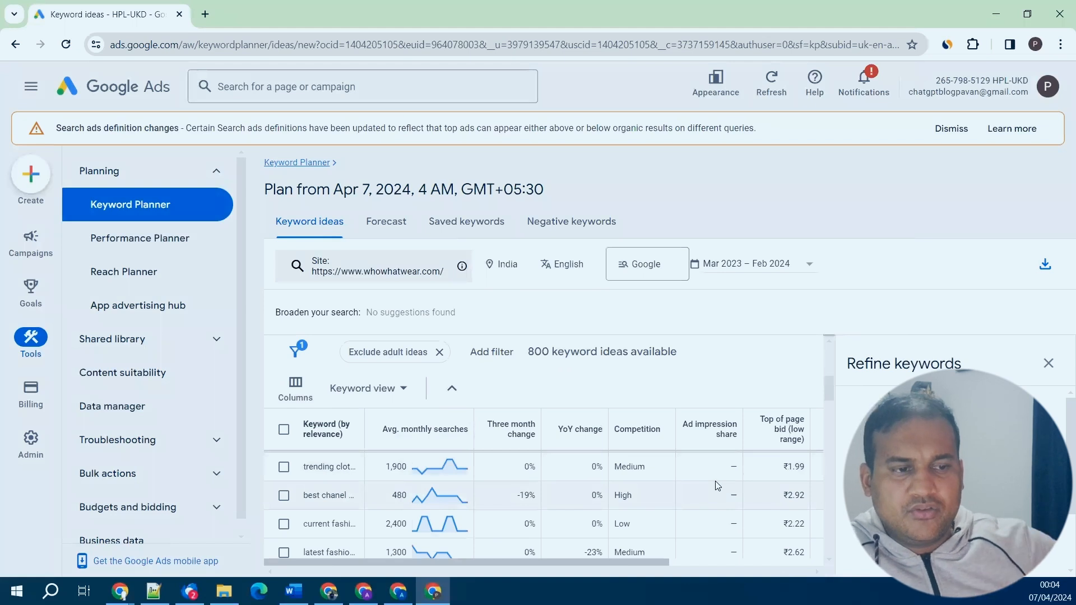
pyautogui.click(1046, 265)
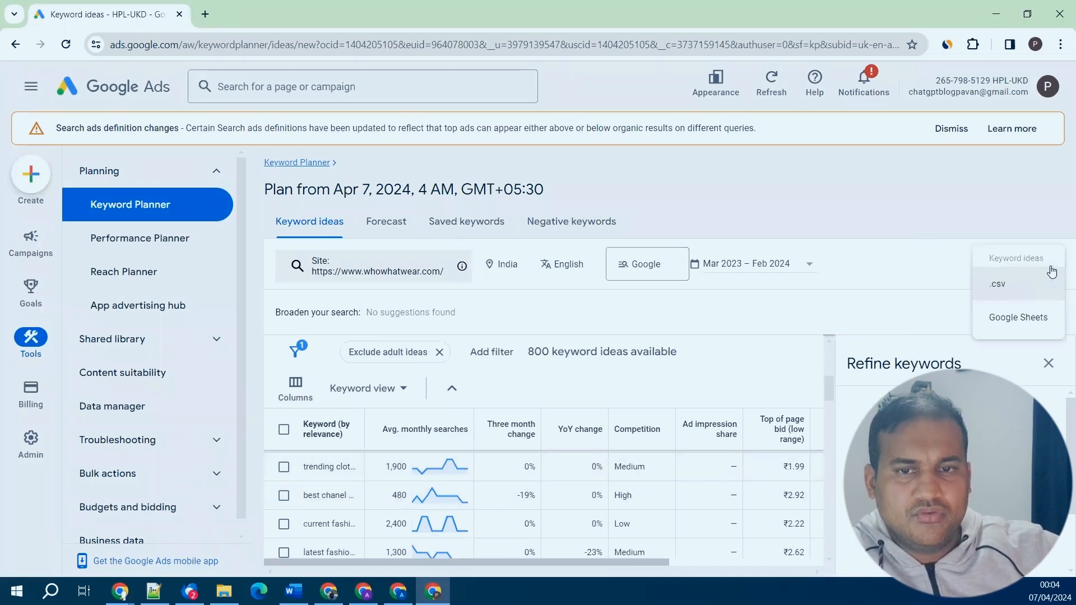
pyautogui.click(1018, 288)
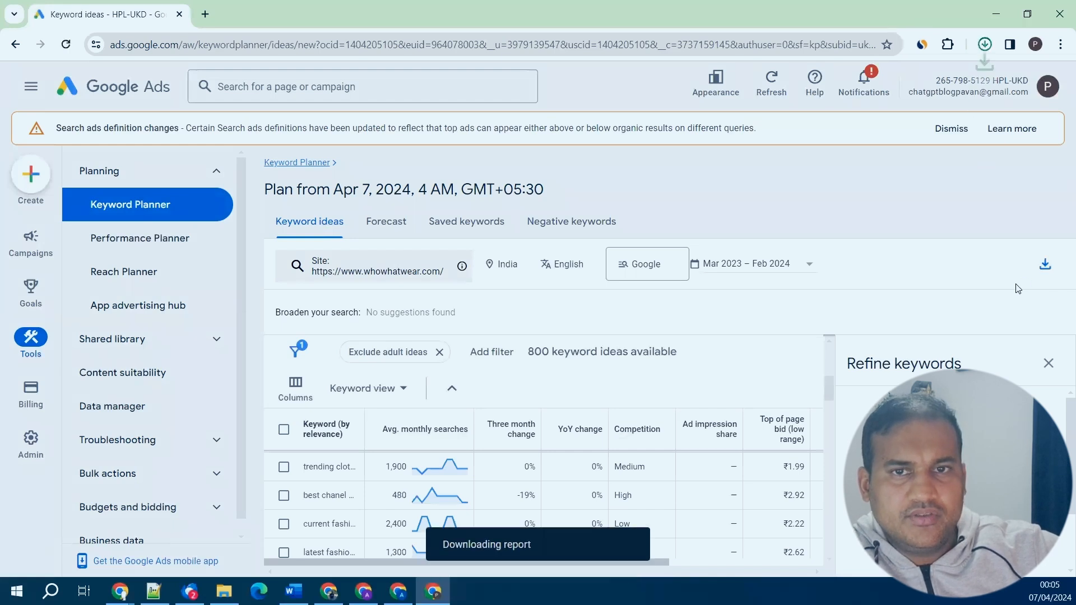
pyautogui.moveTo(870, 82)
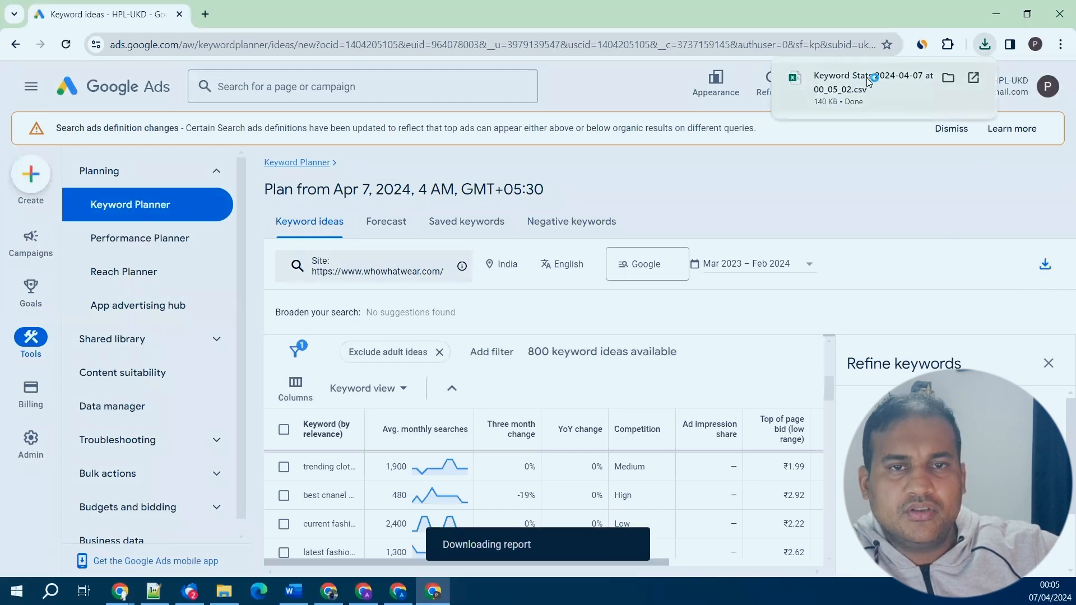
pyautogui.click(868, 82)
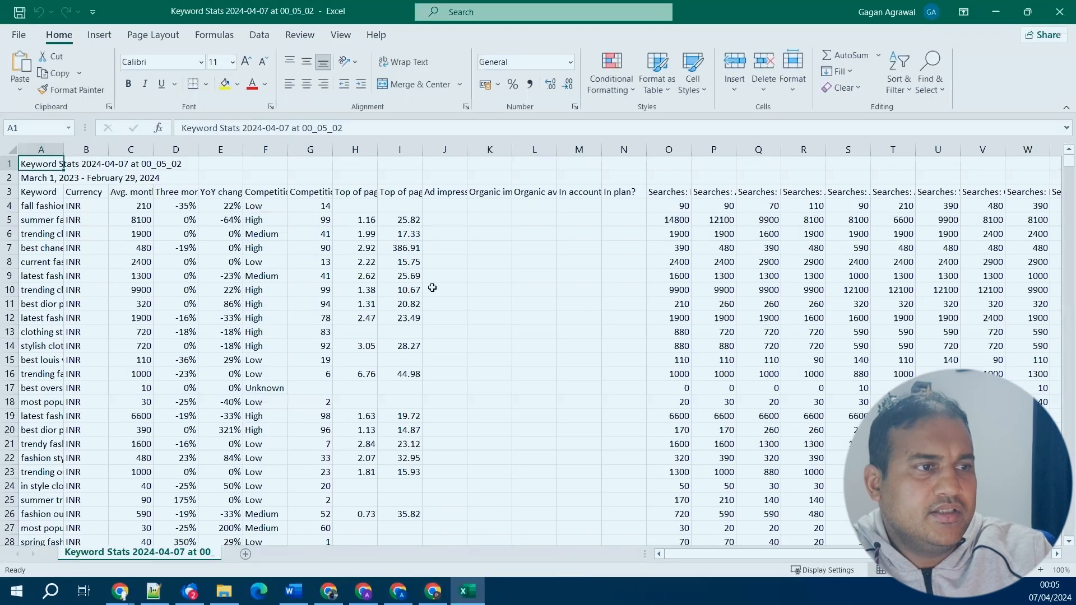
# Widen column A so the full keyword names fit, and look through the keyword list.
pyautogui.moveTo(62, 148); pyautogui.dragTo(236, 253)
pyautogui.scroll(-17, 168, 305)
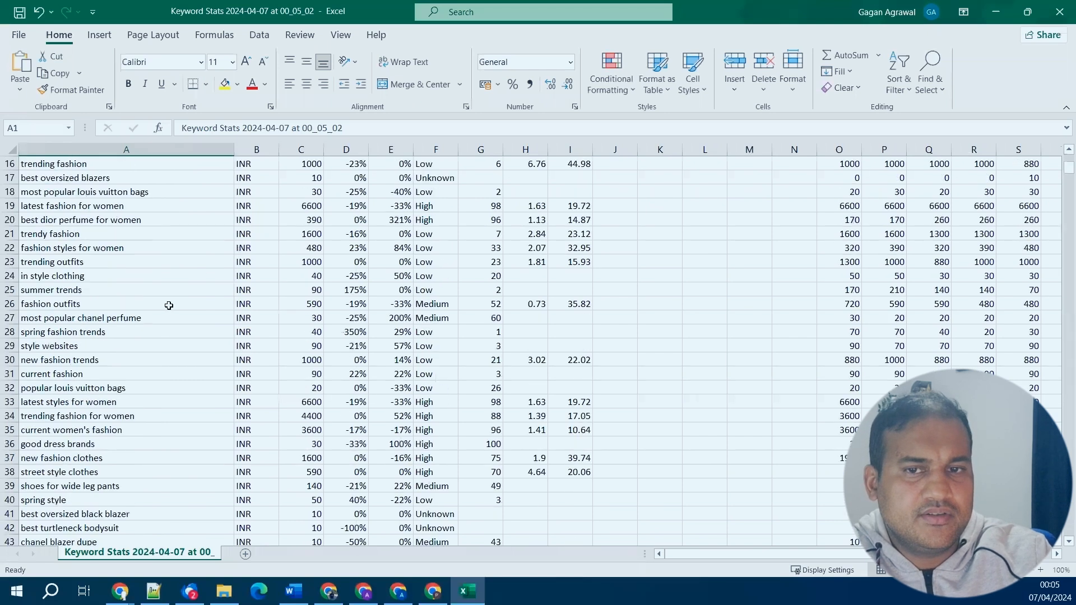
pyautogui.moveTo(1068, 185); pyautogui.dragTo(1069, 159)
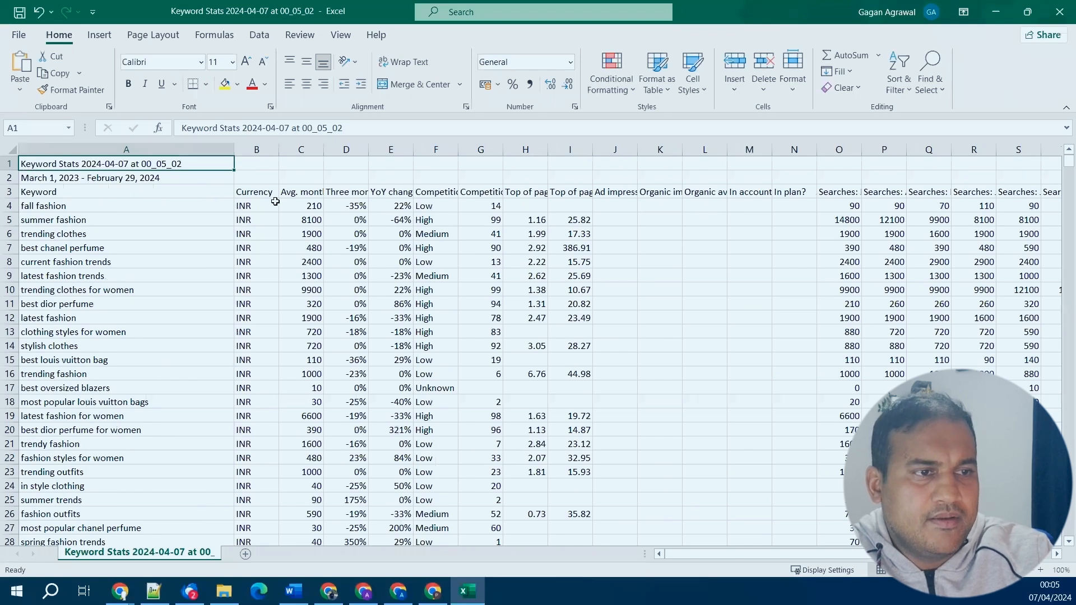
# Widen the Avg. monthly searches, Three month change, YoY change and Competition columns to fit their headings.
pyautogui.moveTo(324, 149); pyautogui.dragTo(367, 149)
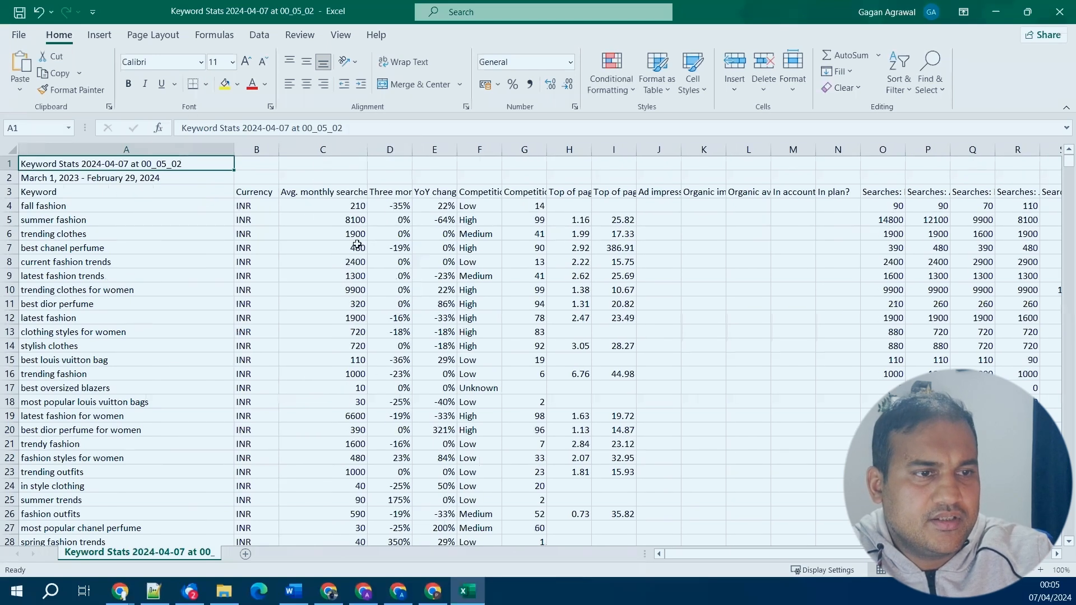
pyautogui.click(340, 191)
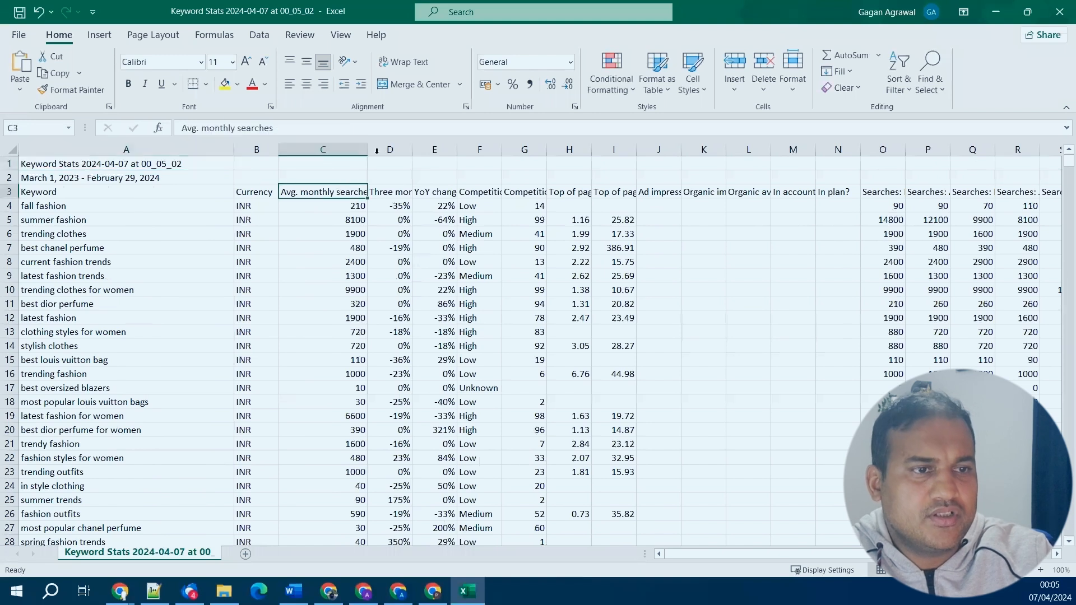
pyautogui.doubleClick(413, 149)
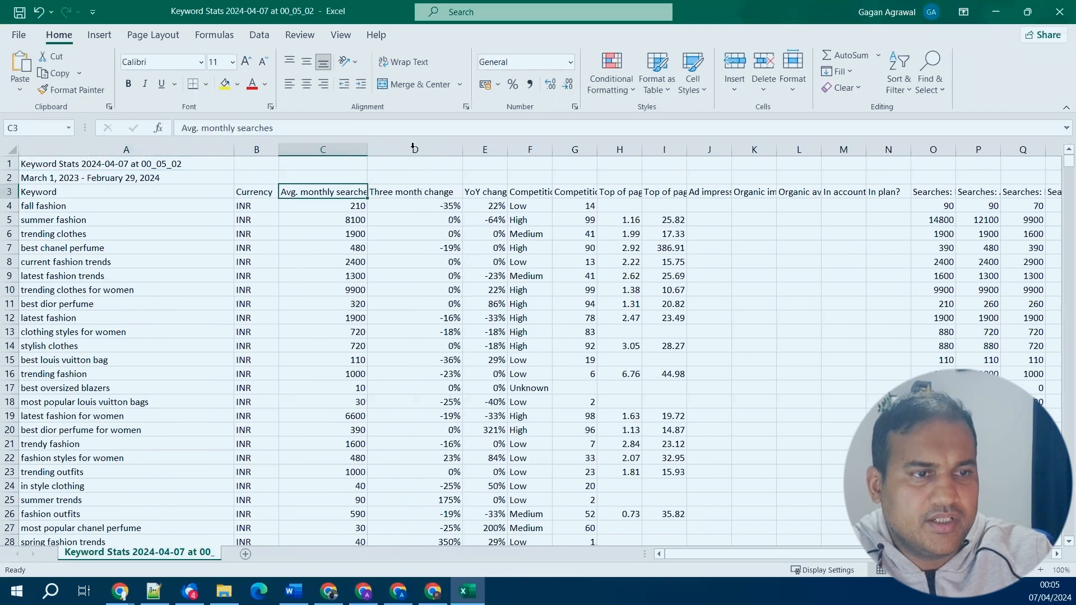
pyautogui.doubleClick(367, 149)
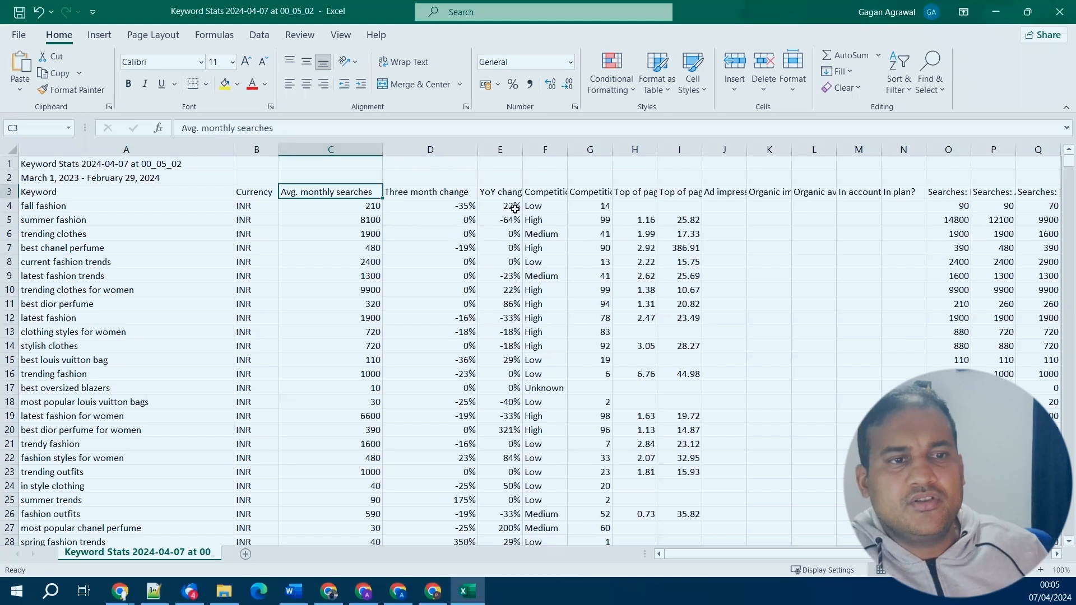
pyautogui.click(505, 192)
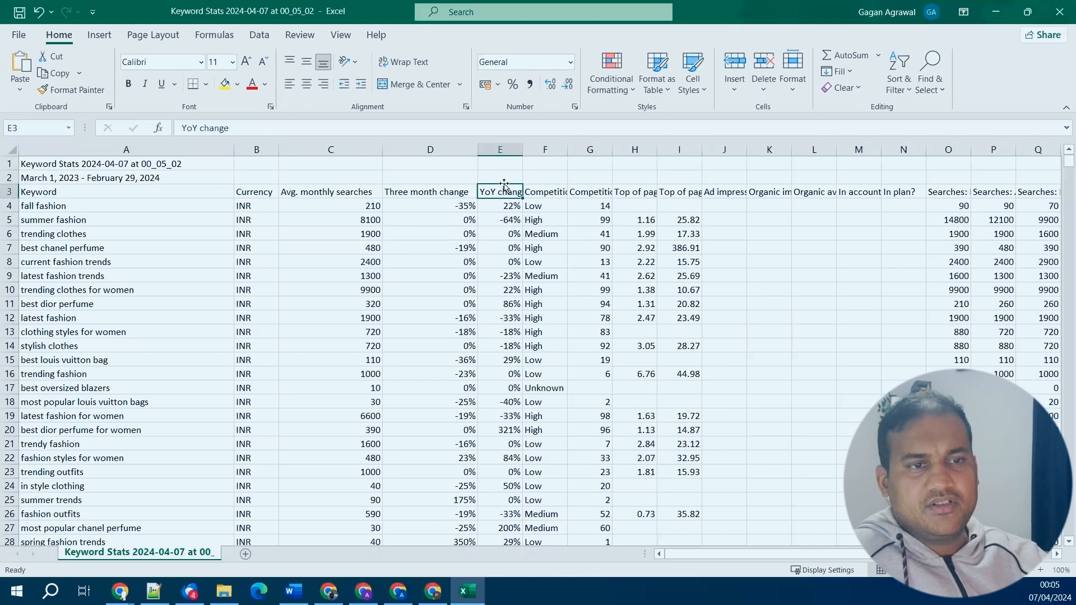
pyautogui.doubleClick(523, 149)
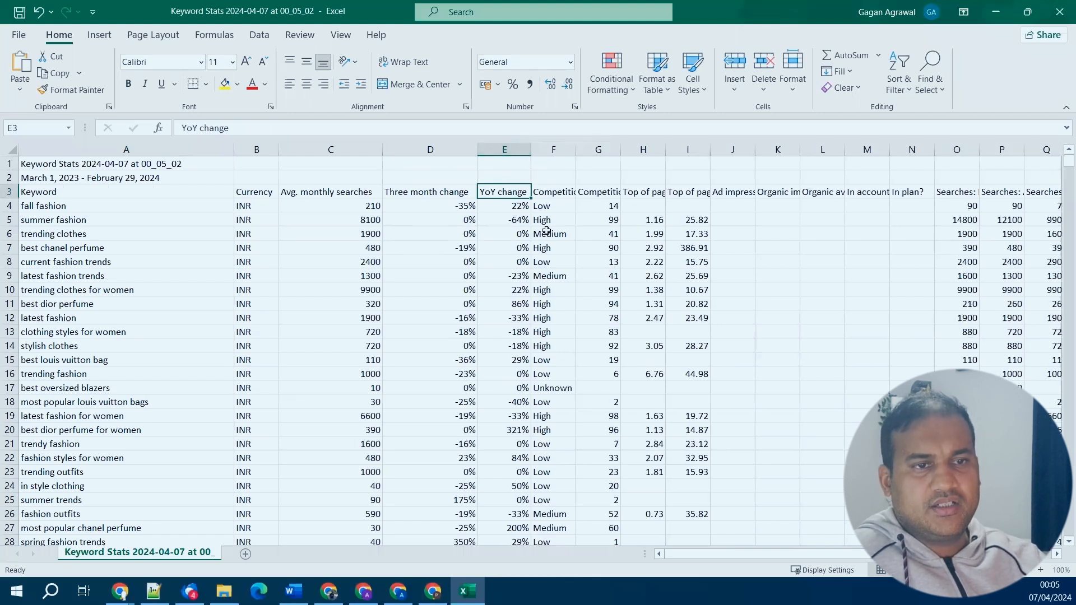
pyautogui.doubleClick(577, 151)
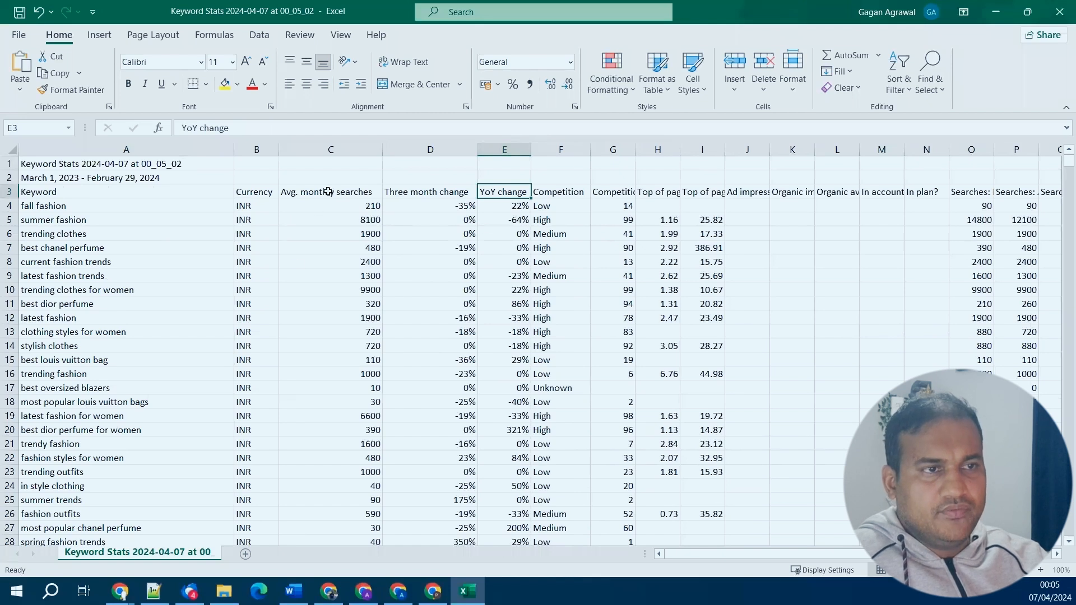
# Try to add filters to the heading row of the keyword table.
pyautogui.click(328, 191)
pyautogui.click(259, 34)
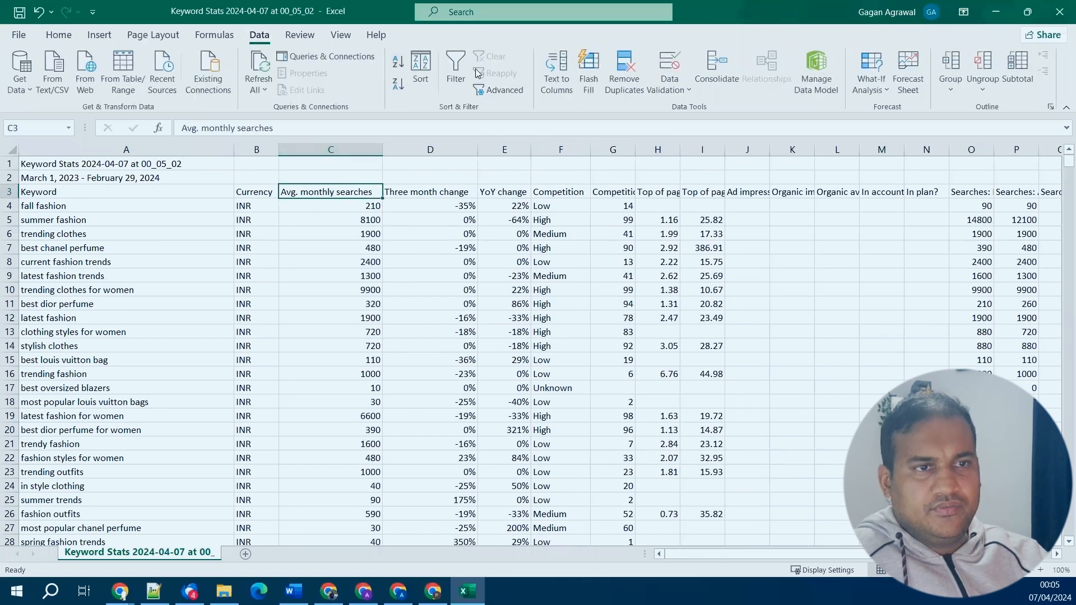
pyautogui.click(464, 69)
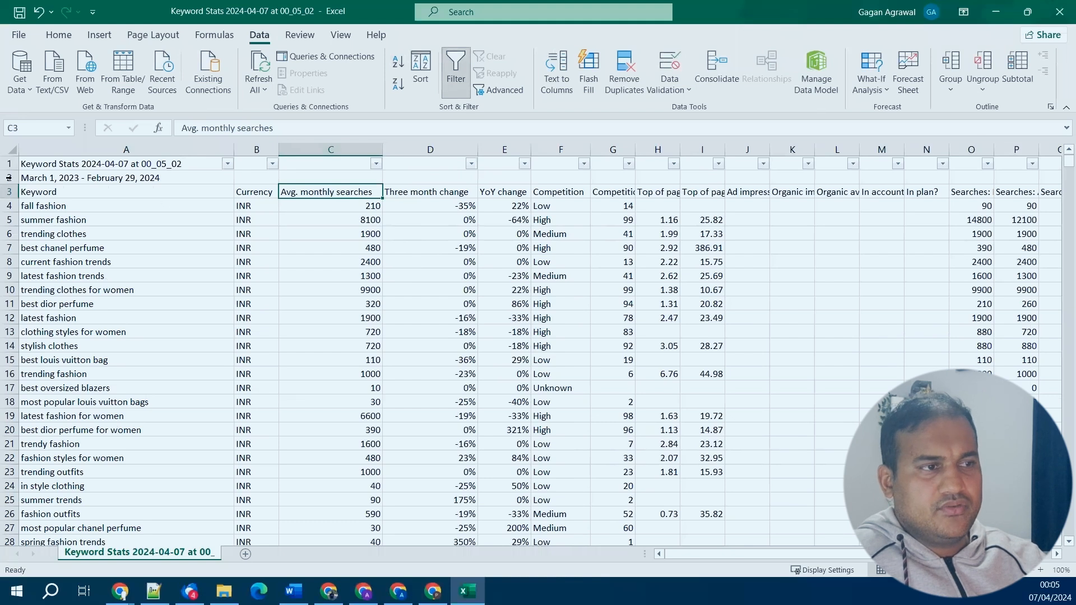
# Delete rows 1 and 2, which hold the report title and date range above the column headings.
pyautogui.moveTo(9, 163)
pyautogui.mouseDown()
pyautogui.moveTo(9, 193)
pyautogui.moveTo(9, 178)
pyautogui.mouseUp()
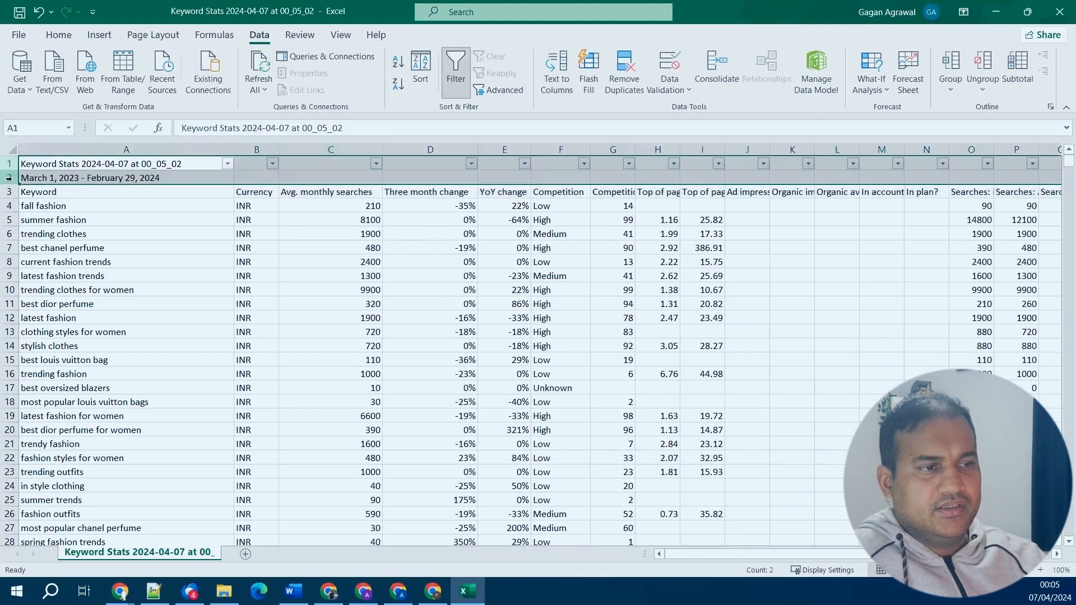
pyautogui.rightClick(9, 178)
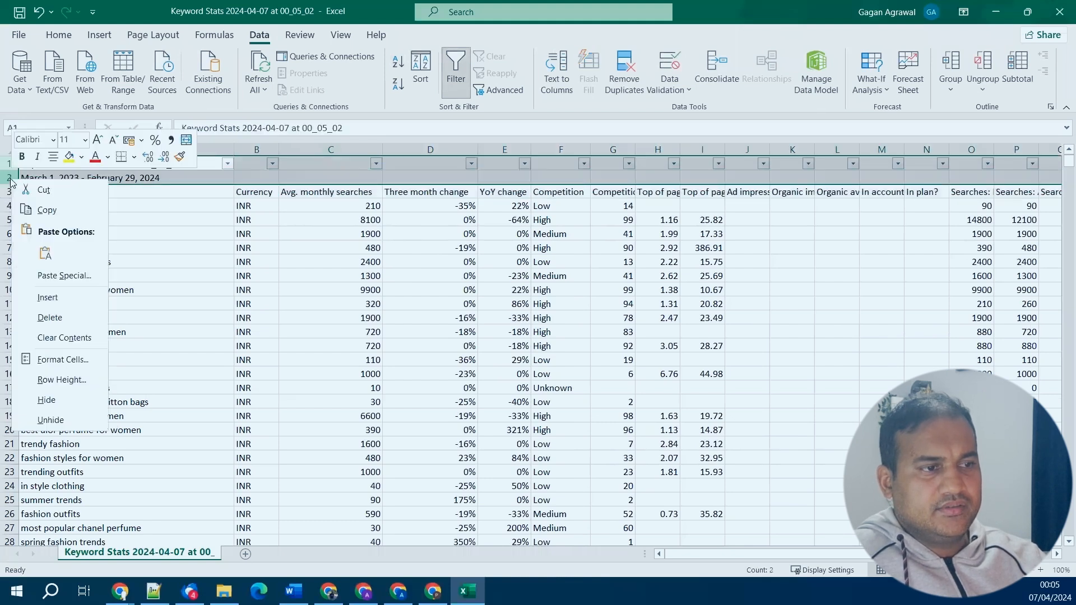
pyautogui.click(62, 317)
# Add filters to the heading row and sort Avg. monthly searches from largest to smallest.
pyautogui.click(321, 163)
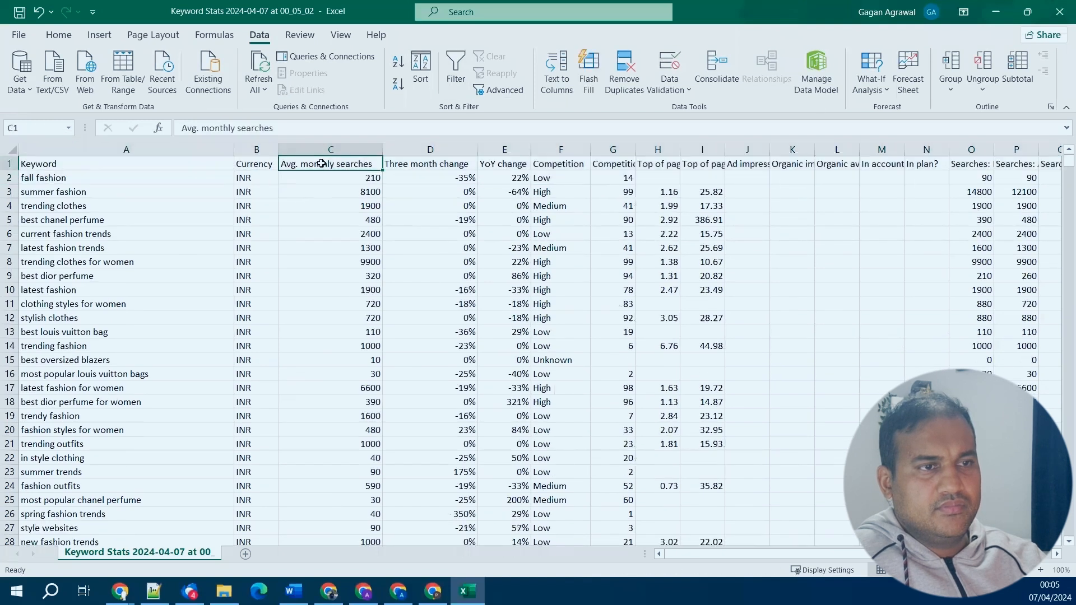
pyautogui.click(456, 70)
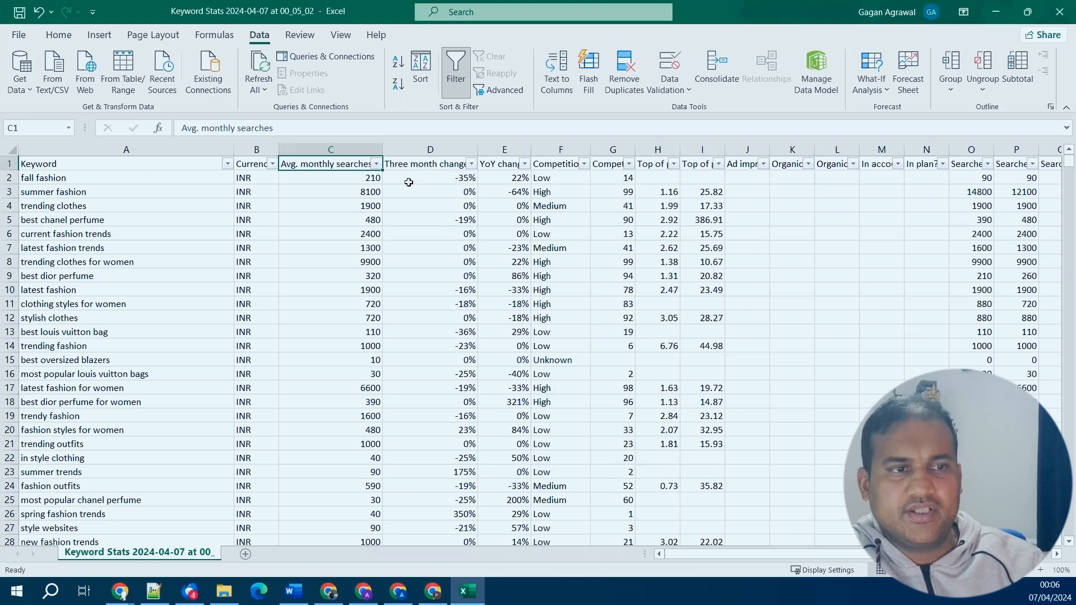
pyautogui.click(376, 164)
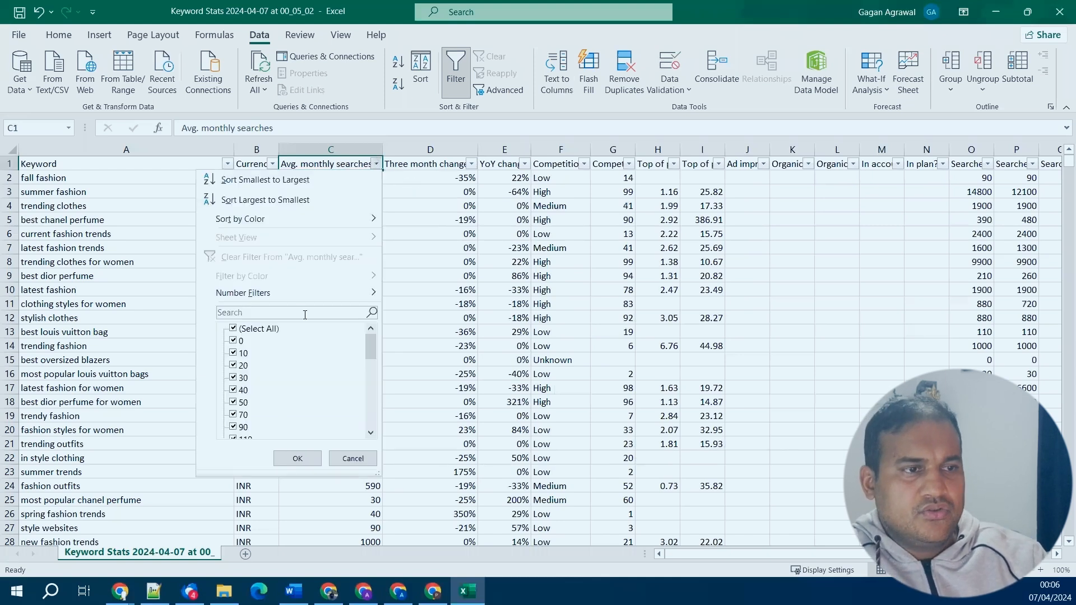
pyautogui.click(236, 201)
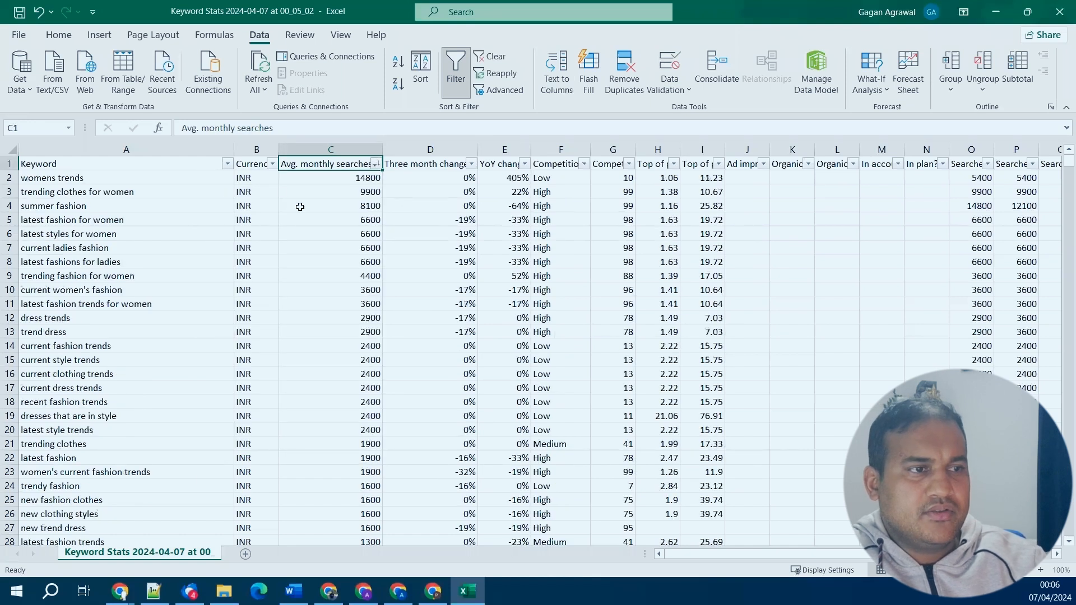
# Select the first five keywords in A2:A6 and look through the sorted keyword list.
pyautogui.click(137, 179)
pyautogui.moveTo(140, 213)
pyautogui.mouseDown()
pyautogui.moveTo(144, 245)
pyautogui.moveTo(152, 230)
pyautogui.mouseUp()
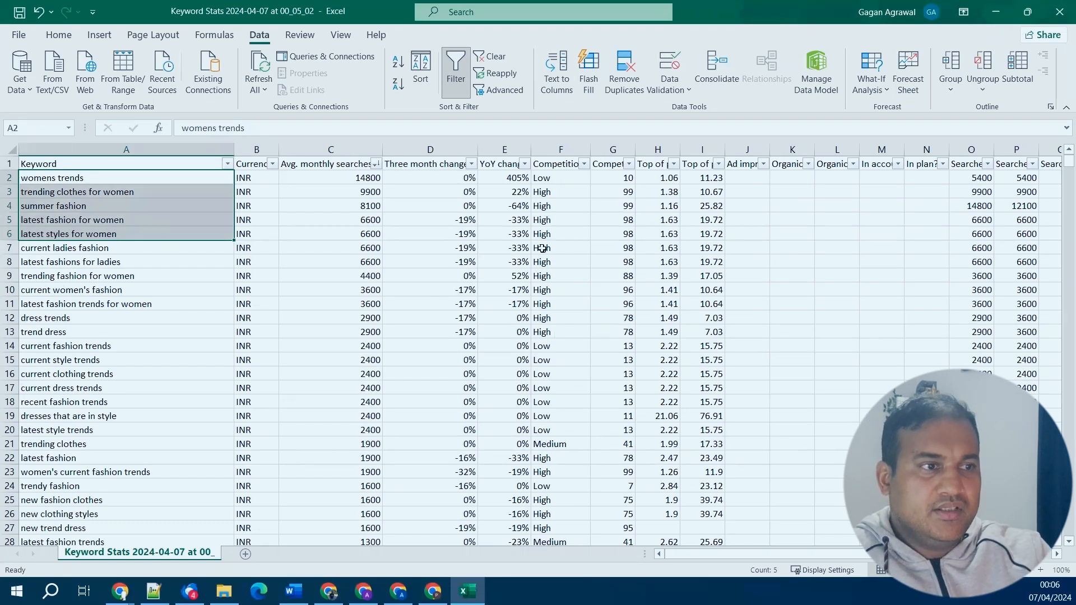
pyautogui.scroll(-17, 147, 328)
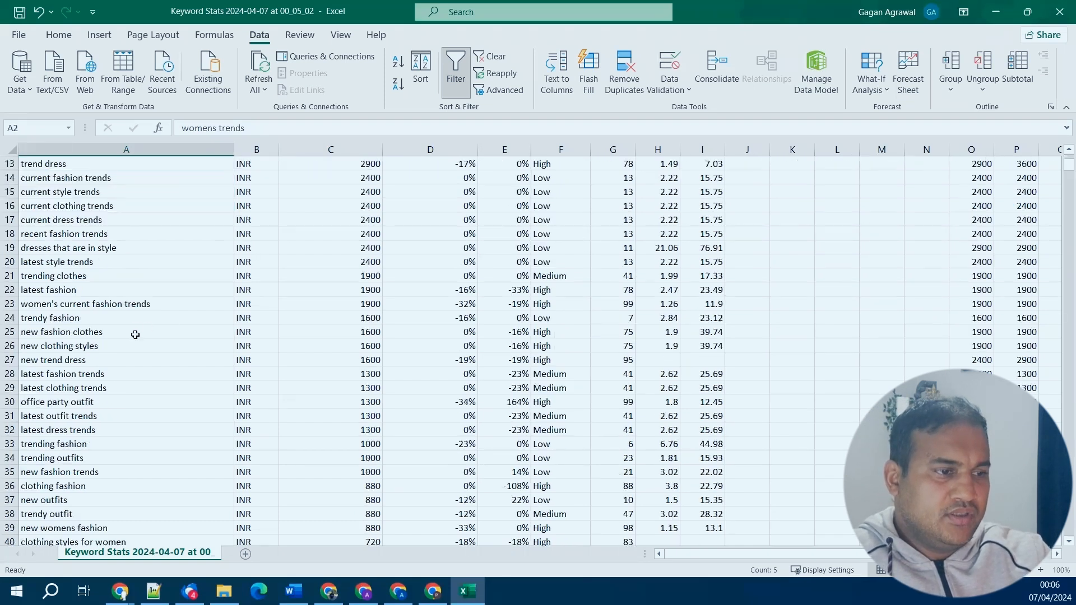
# Look further down the sorted keyword list and switch to Chrome to view the realmenrealstyle.com article on jeans for older men.
pyautogui.scroll(-9, 135, 335)
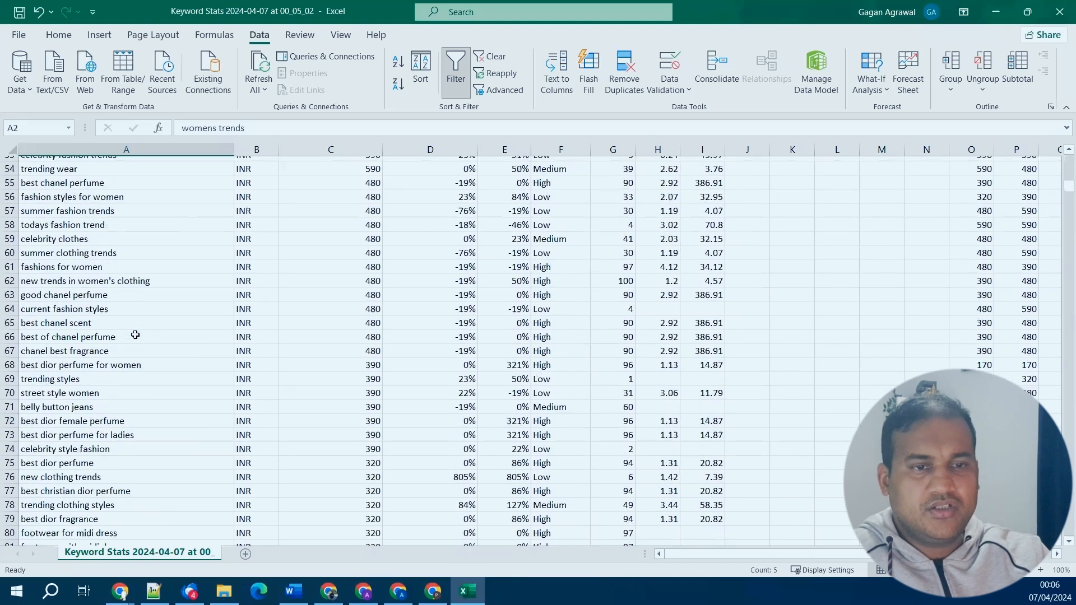
pyautogui.hotkey('alt', 'Tab')
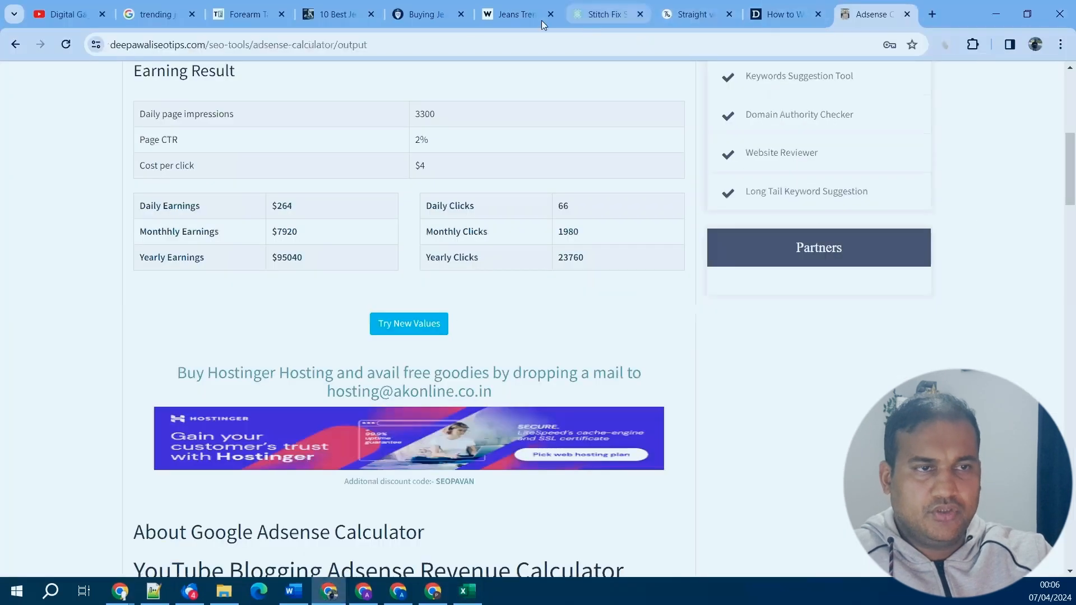
pyautogui.click(431, 14)
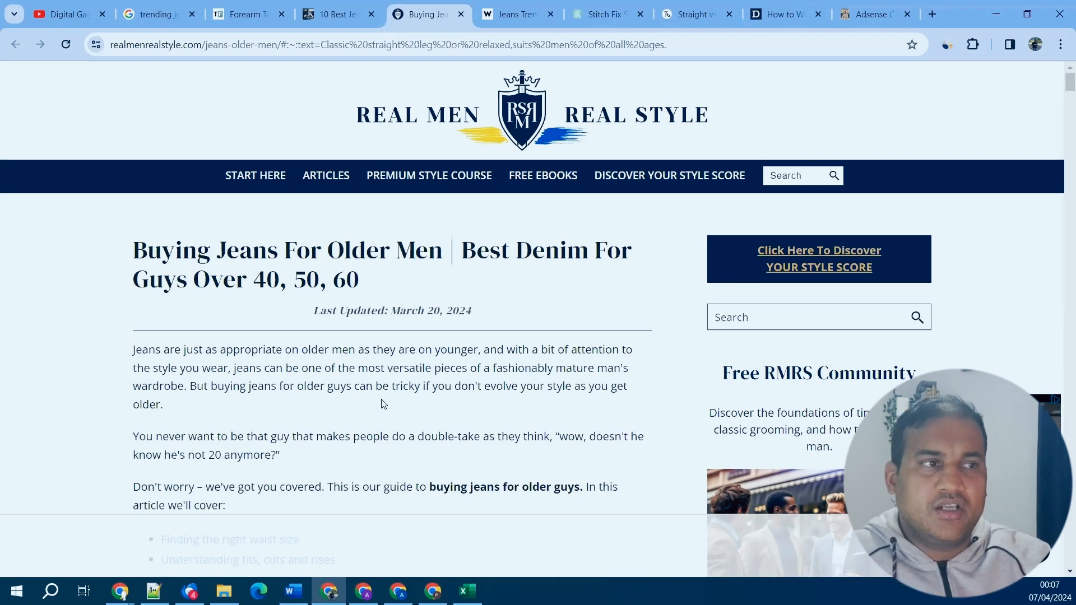
# Browse the uploaded videos on the YouTube channel for keyword research and SEO tutorials.
pyautogui.click(78, 16)
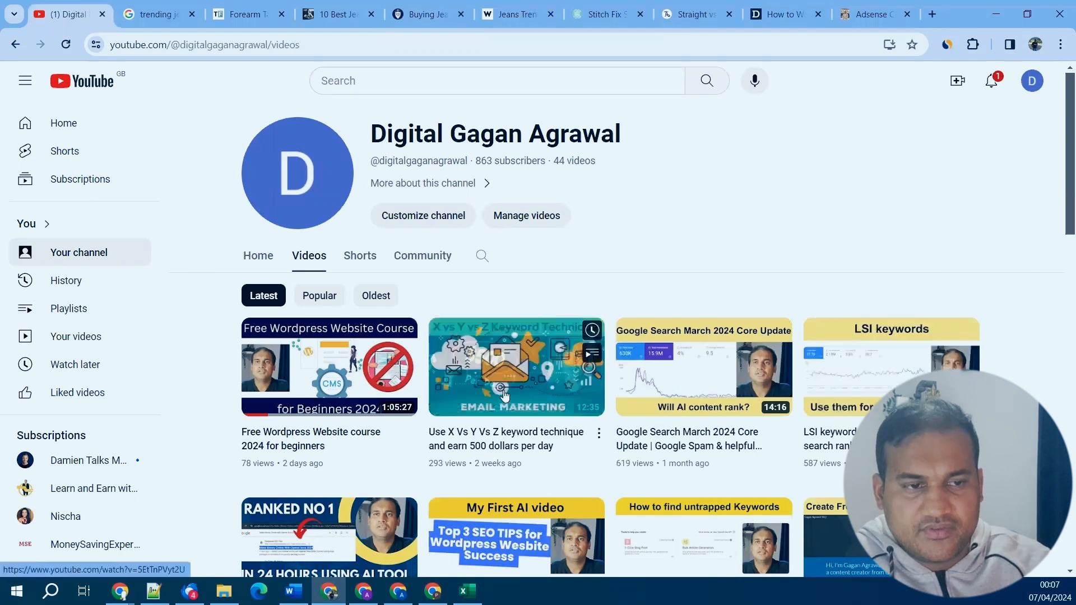
pyautogui.scroll(-4, 504, 395)
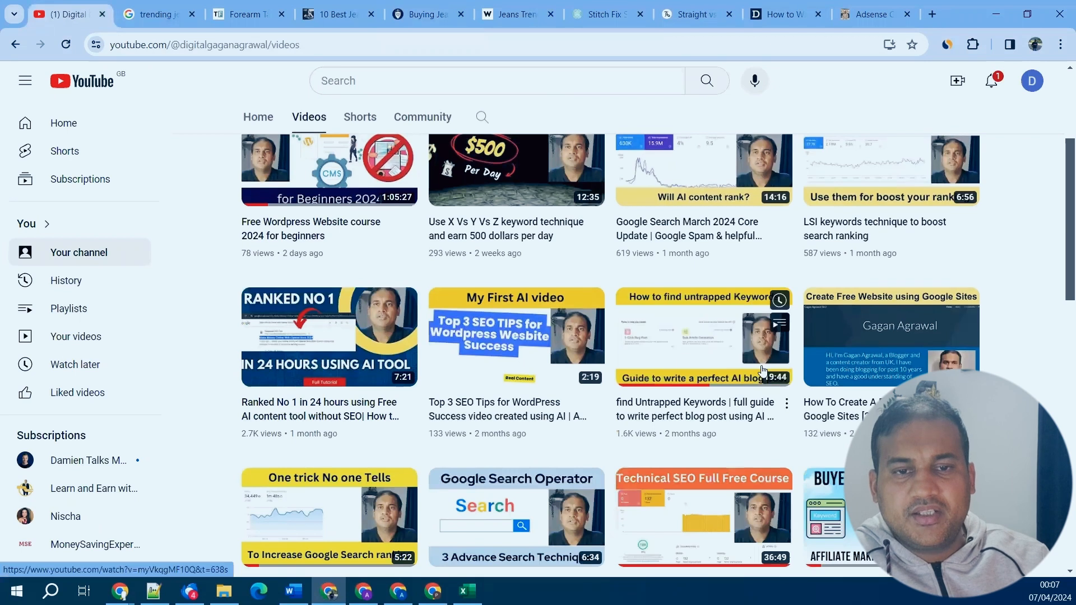
pyautogui.scroll(-3, 763, 371)
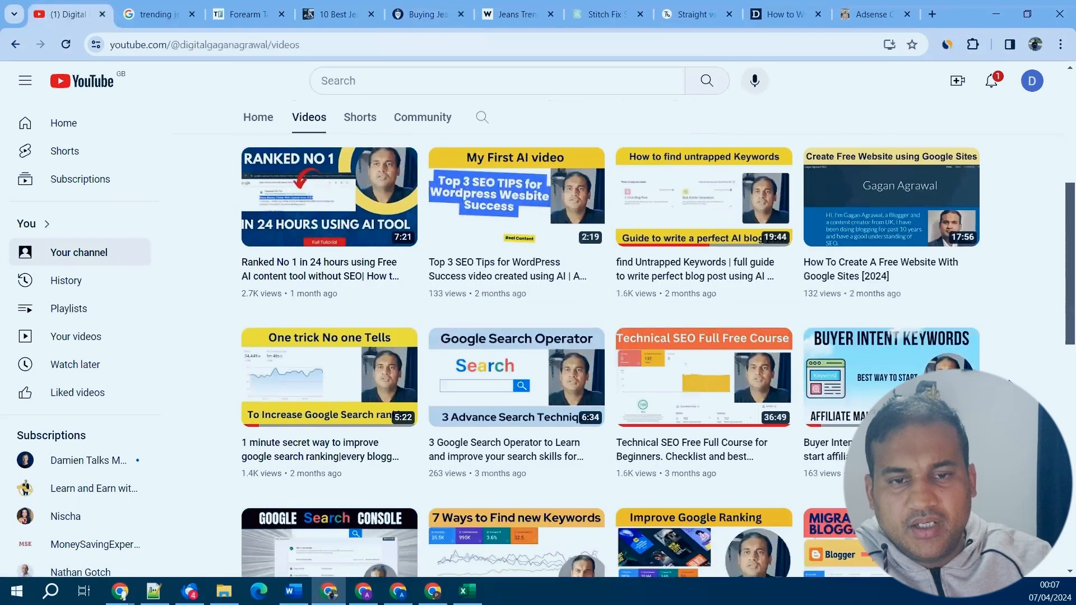
pyautogui.scroll(-1, 611, 359)
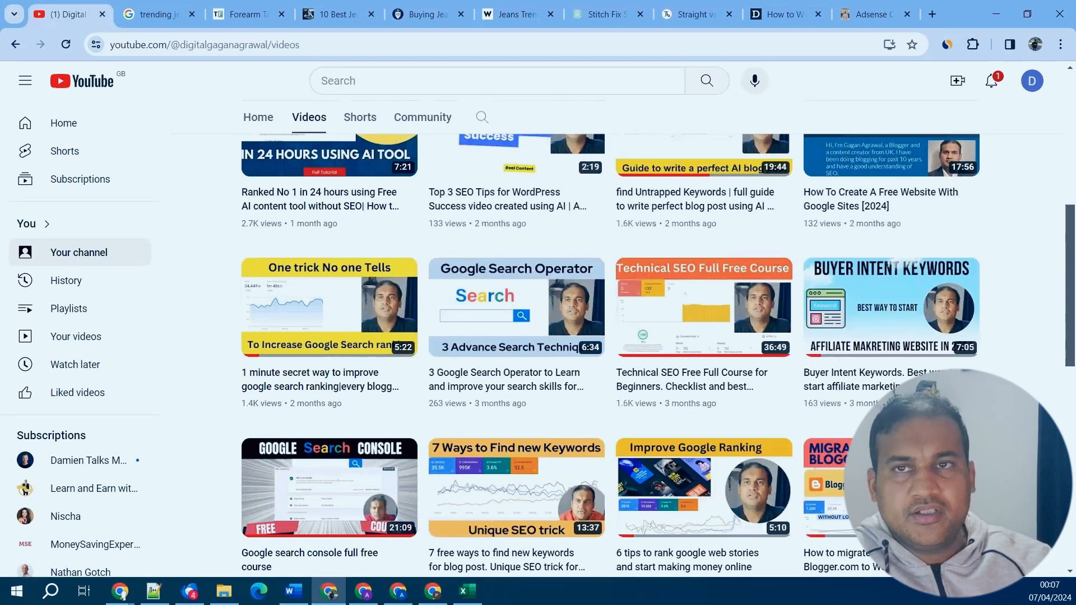
pyautogui.scroll(-1, 610, 358)
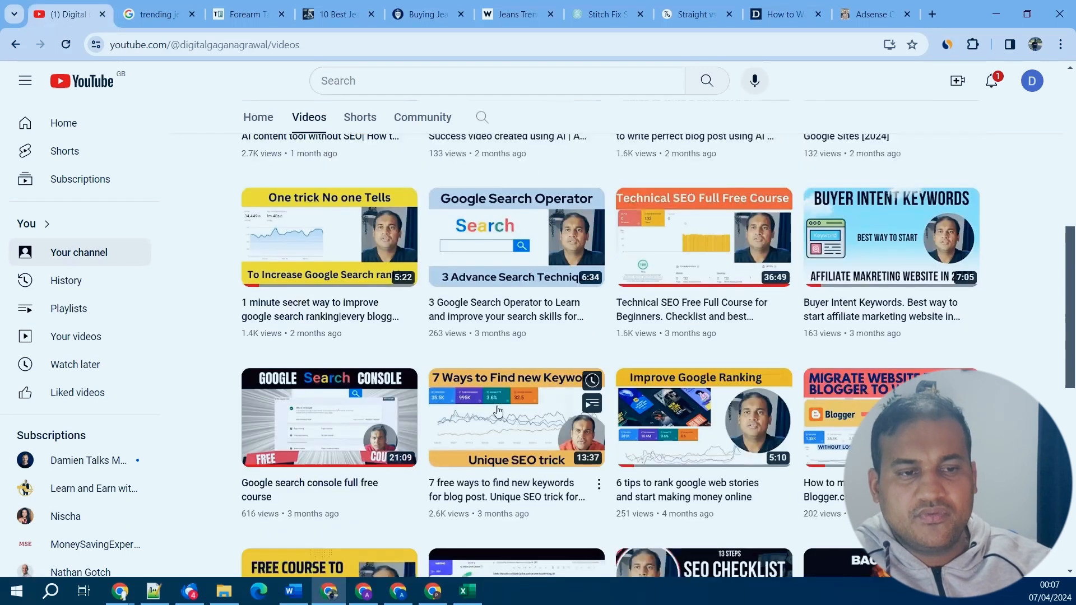
pyautogui.scroll(-2, 611, 359)
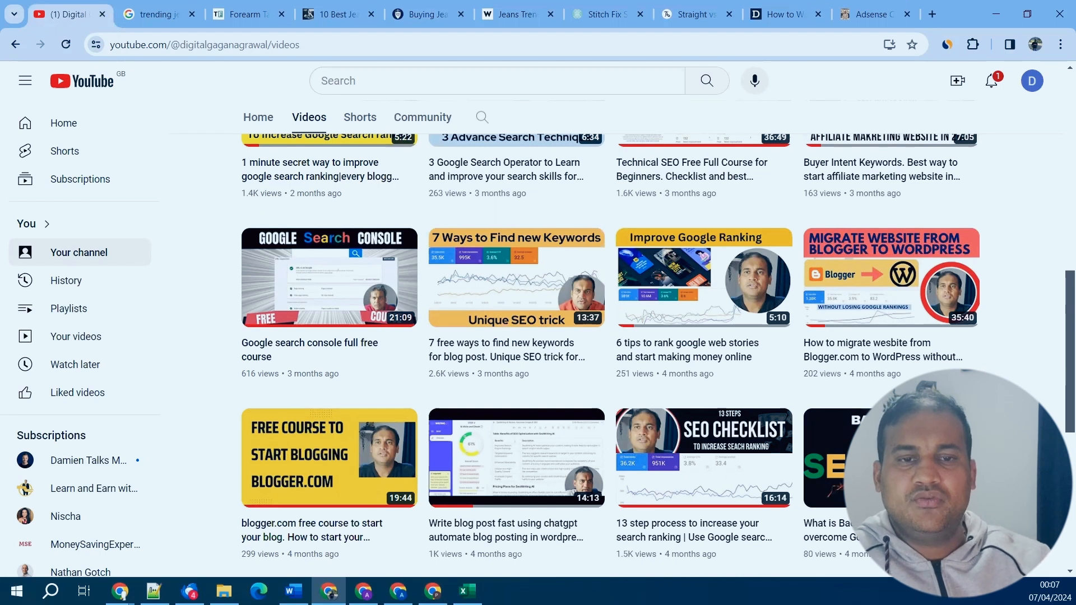
pyautogui.scroll(1, 658, 351)
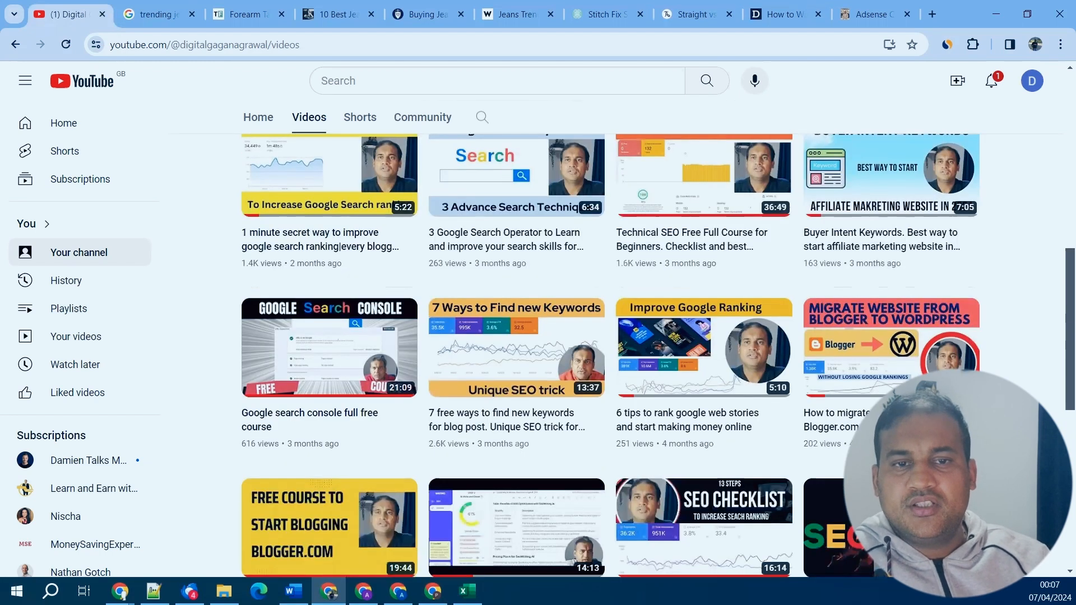
pyautogui.scroll(1, 889, 336)
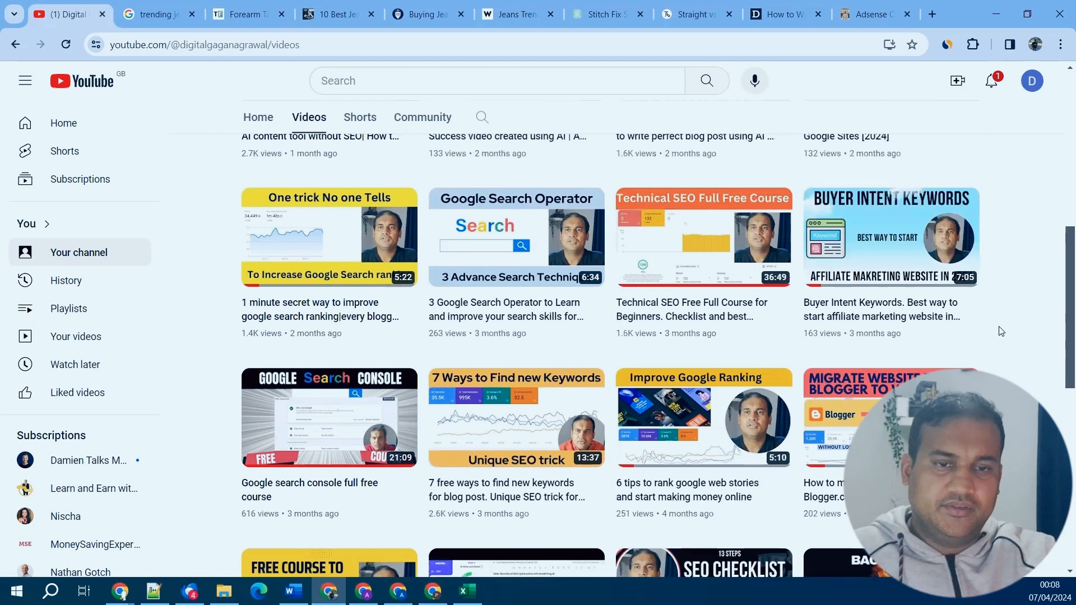
pyautogui.moveTo(978, 340)
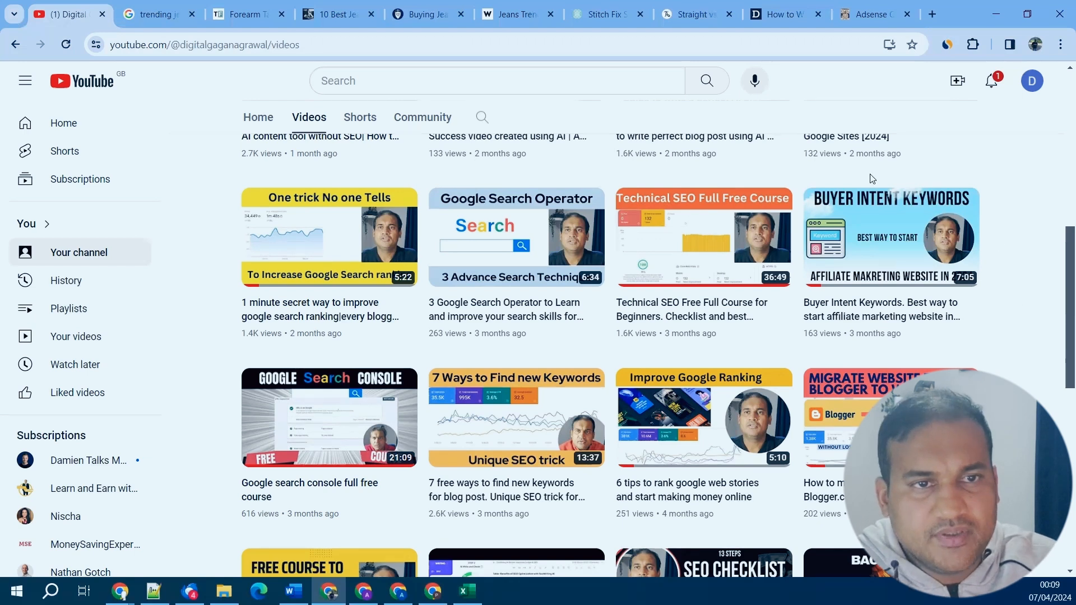
# Examine how the whowhatwear.com article on 2024 jeans trends presents its trends, style notes and shopping links.
pyautogui.click(702, 17)
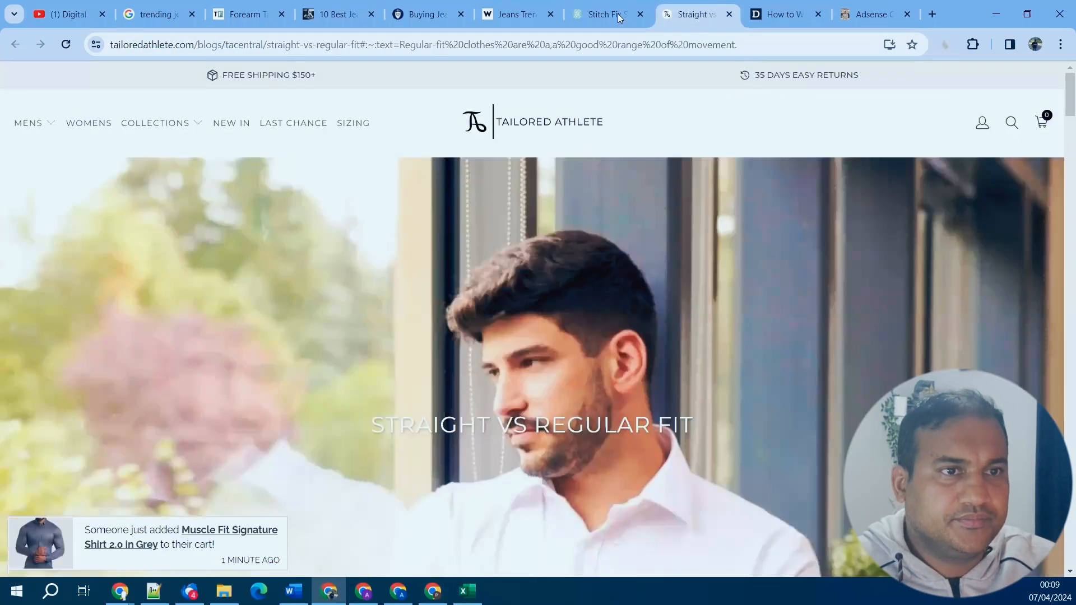
pyautogui.click(506, 13)
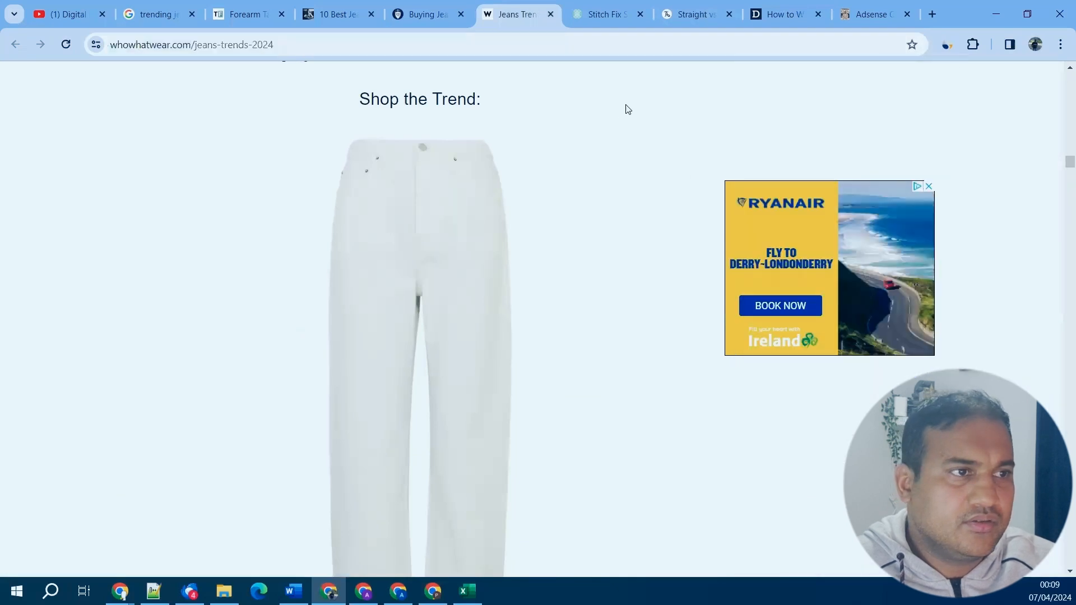
pyautogui.scroll(5, 588, 140)
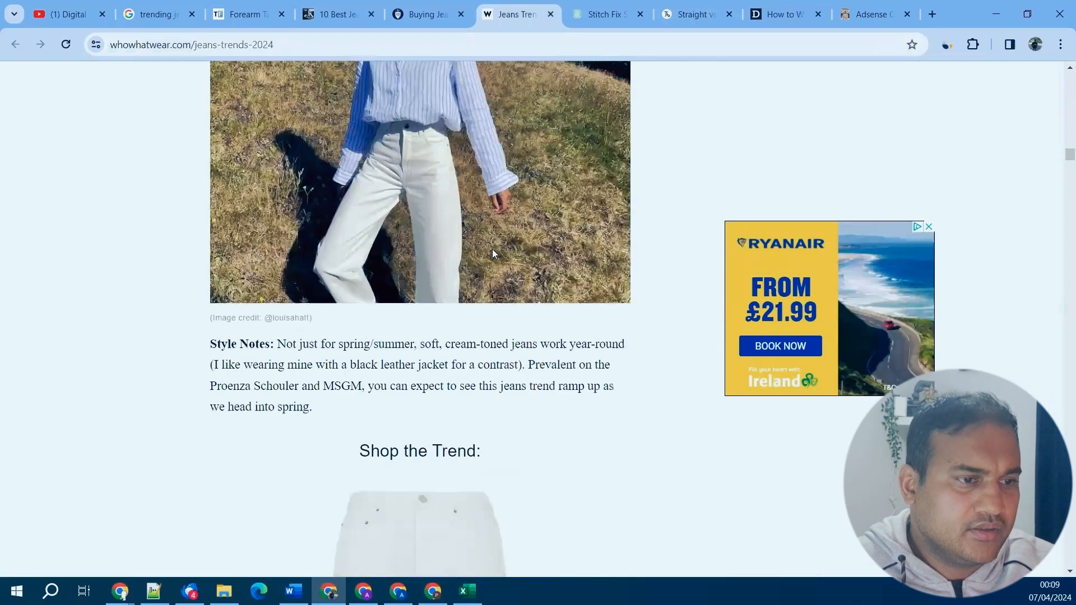
pyautogui.scroll(4, 487, 249)
pyautogui.scroll(-6, 486, 250)
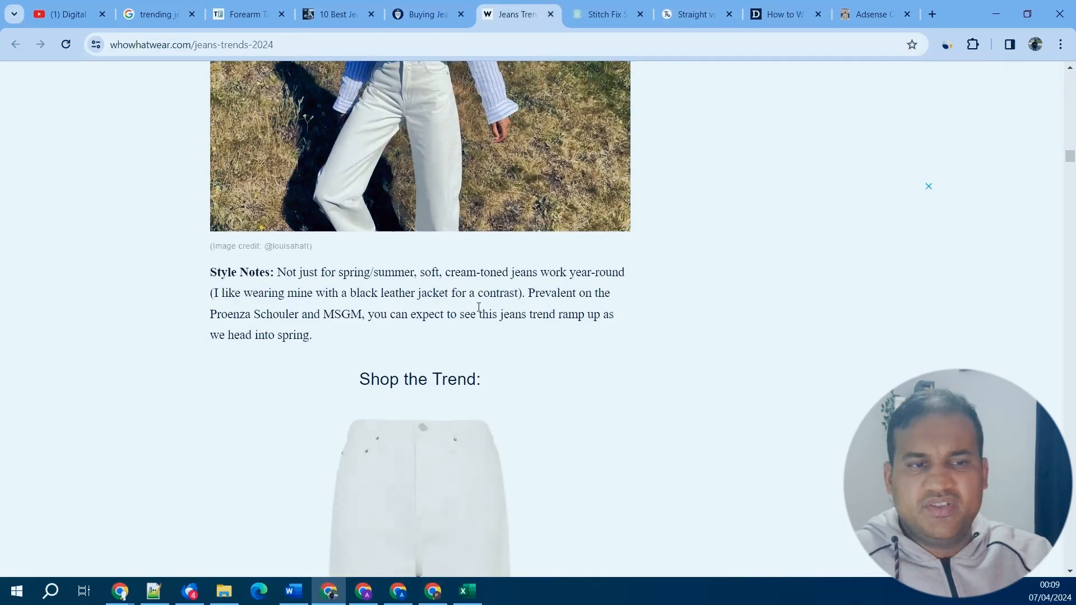
pyautogui.scroll(-10, 478, 305)
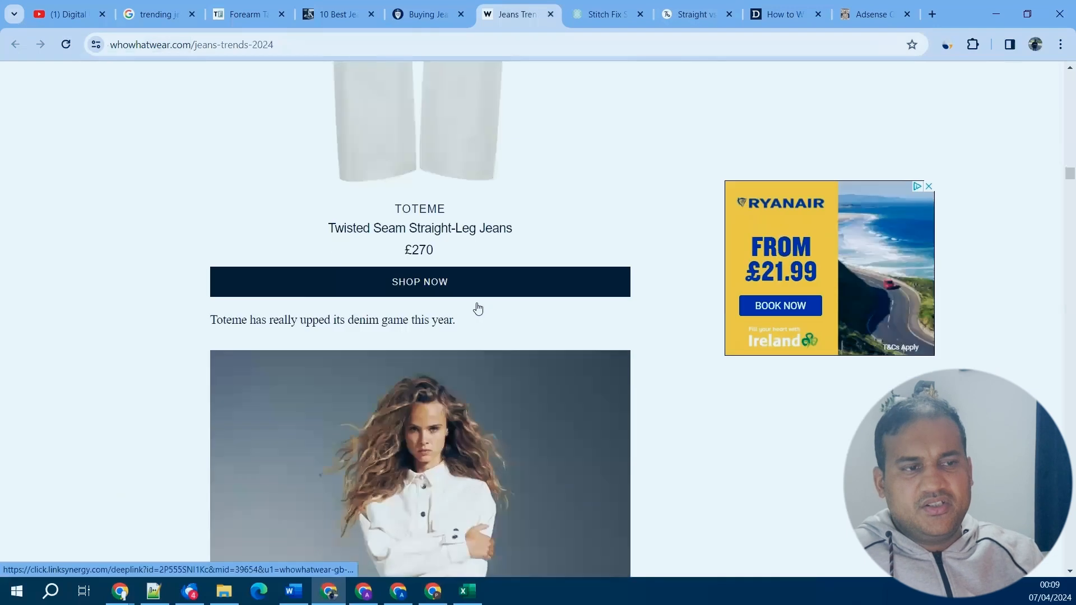
pyautogui.scroll(-10, 478, 307)
pyautogui.scroll(-15, 478, 307)
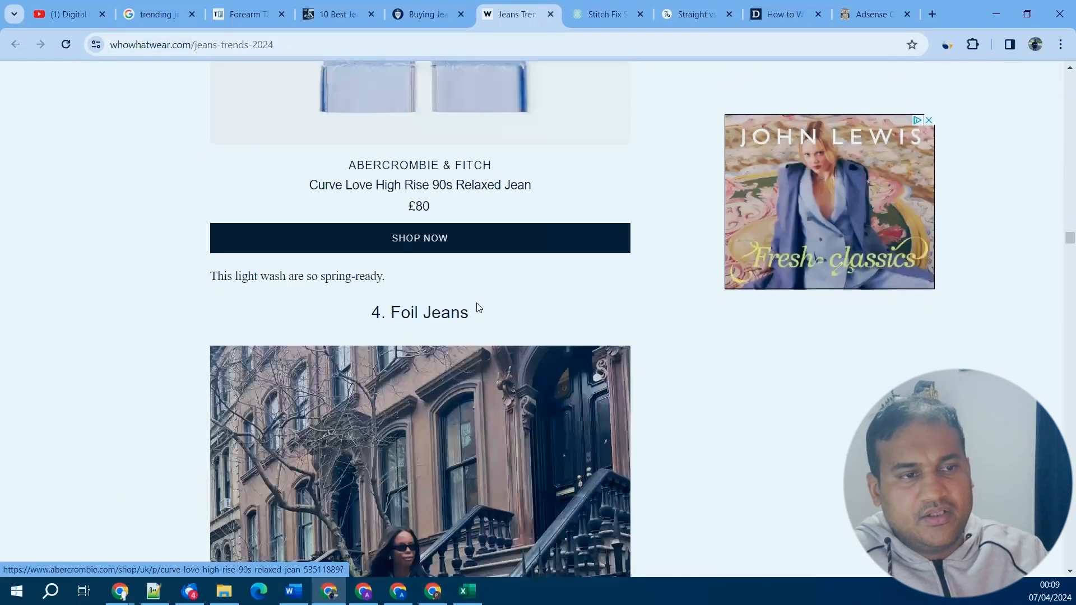
pyautogui.scroll(-8, 475, 305)
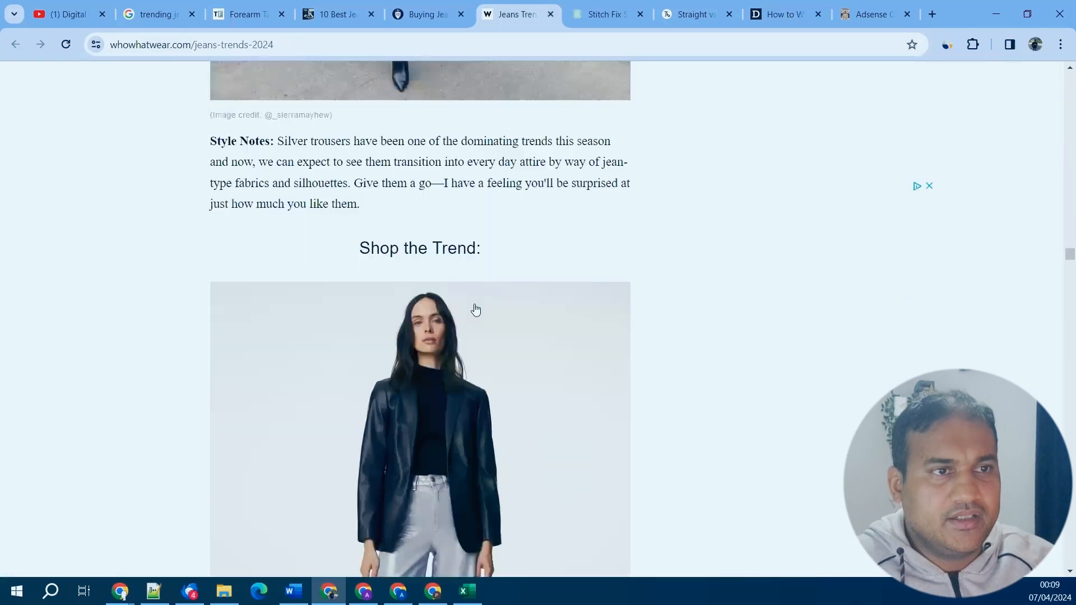
# Read the realmenrealstyle.com article on buying jeans for older men, examining its waist size and fit sections against the whowhatwear.com article.
pyautogui.hotkey('ctrl', 'shift', 'Tab')
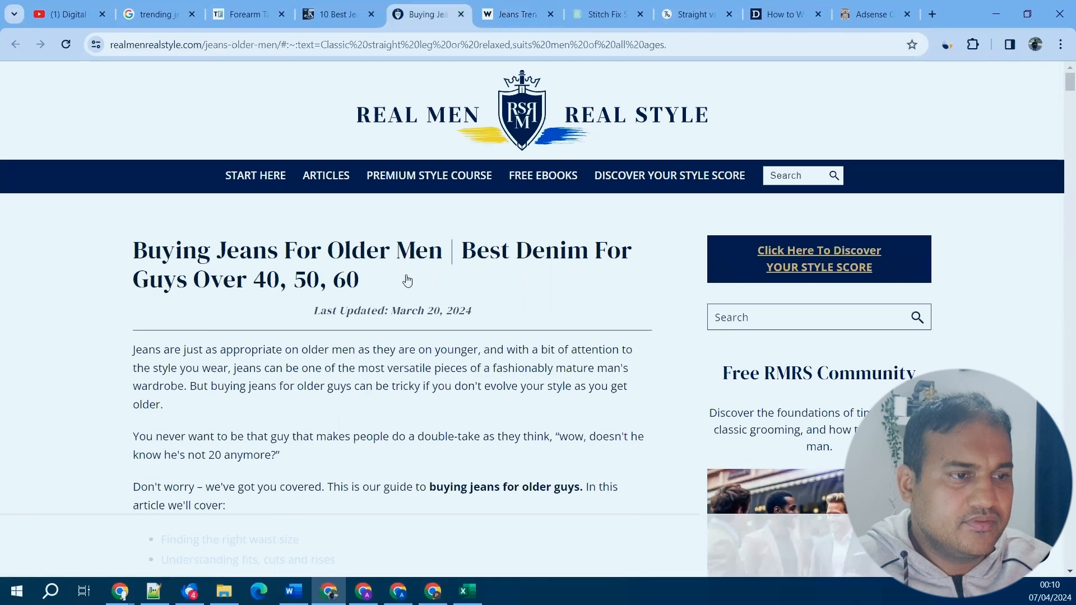
pyautogui.scroll(-6, 404, 285)
pyautogui.scroll(-15, 402, 291)
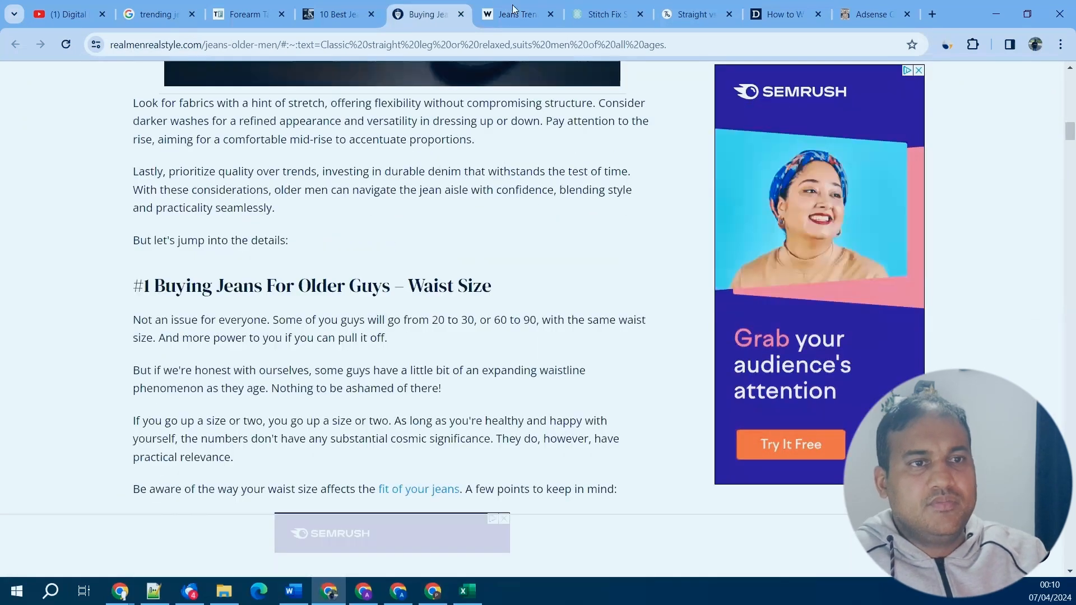
pyautogui.hotkey('ctrl', 'Tab')
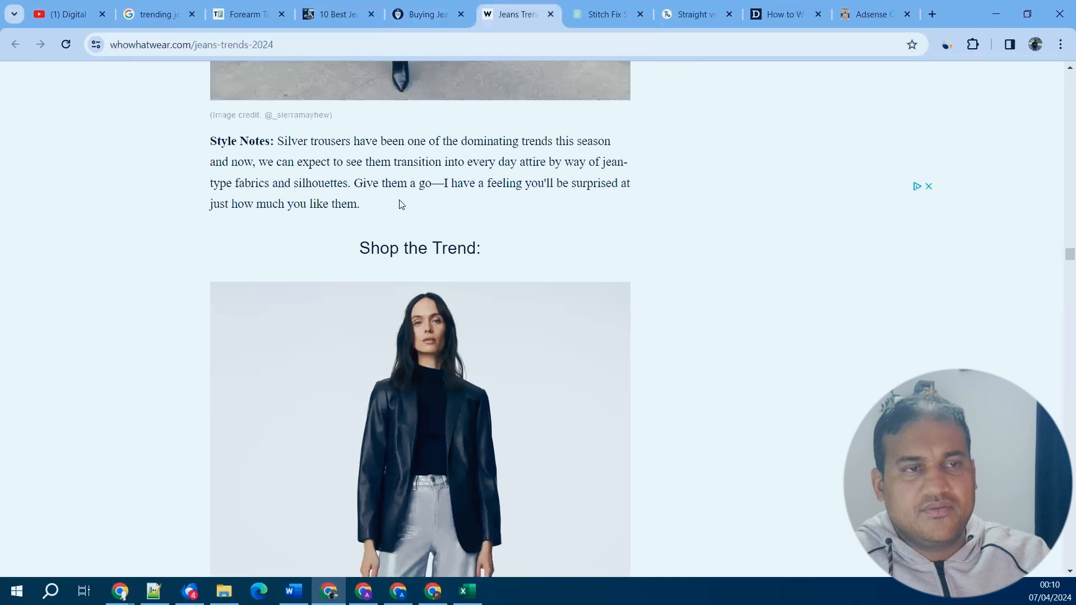
pyautogui.click(420, 17)
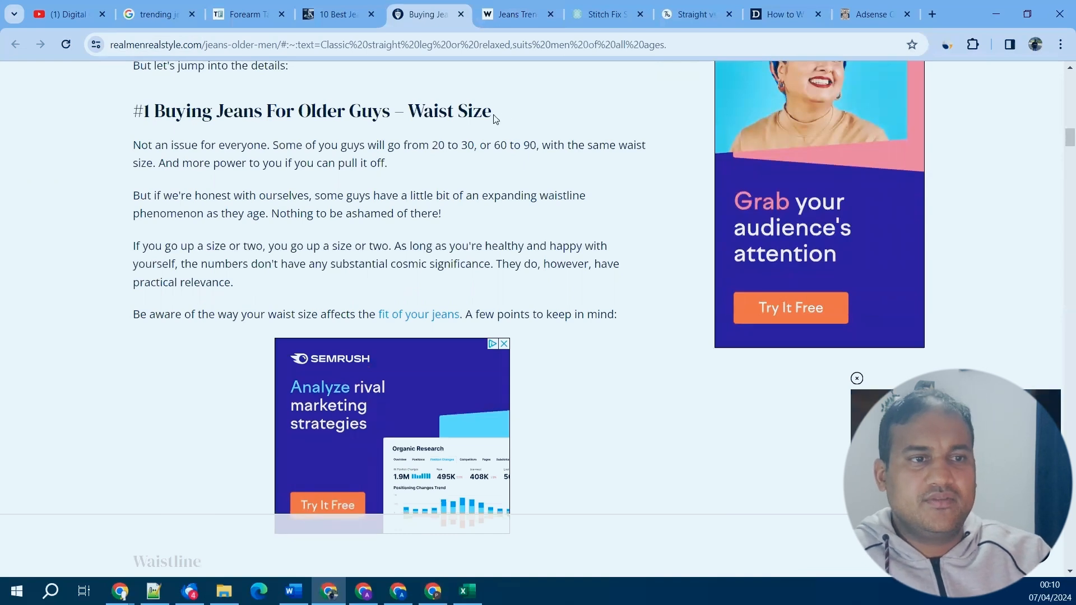
pyautogui.moveTo(134, 146); pyautogui.dragTo(324, 145)
pyautogui.click(293, 186)
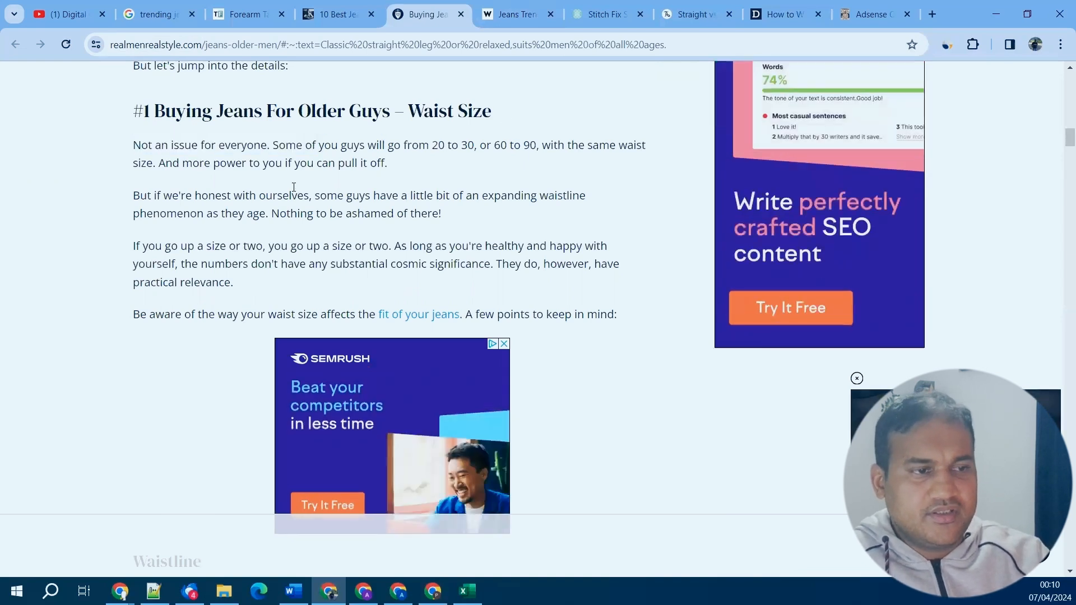
pyautogui.scroll(-8, 292, 191)
pyautogui.scroll(-8, 291, 192)
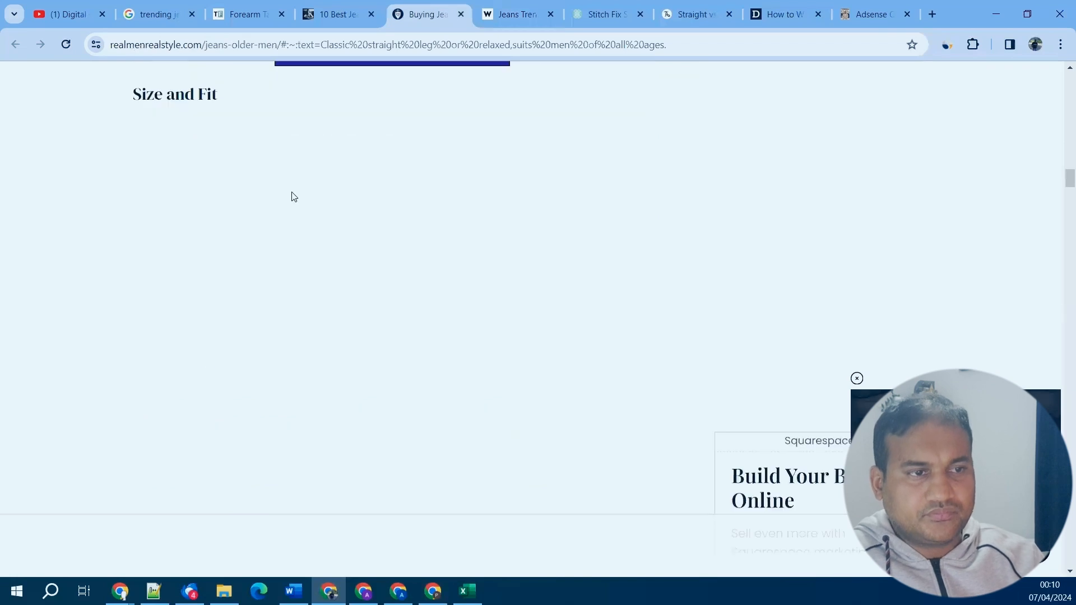
pyautogui.scroll(-13, 292, 196)
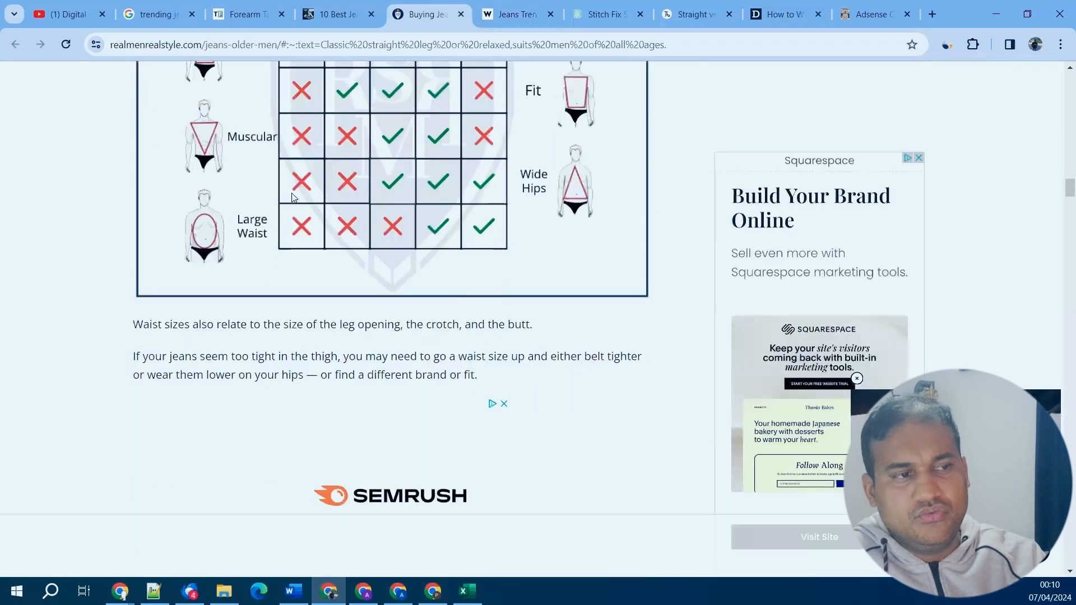
pyautogui.scroll(-4, 294, 201)
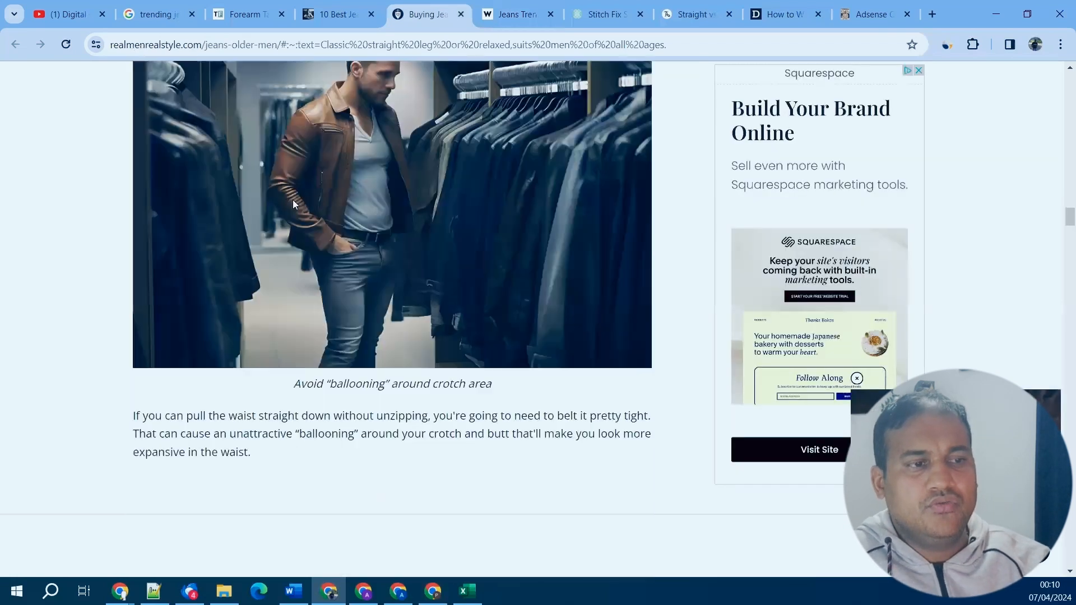
pyautogui.scroll(-5, 293, 202)
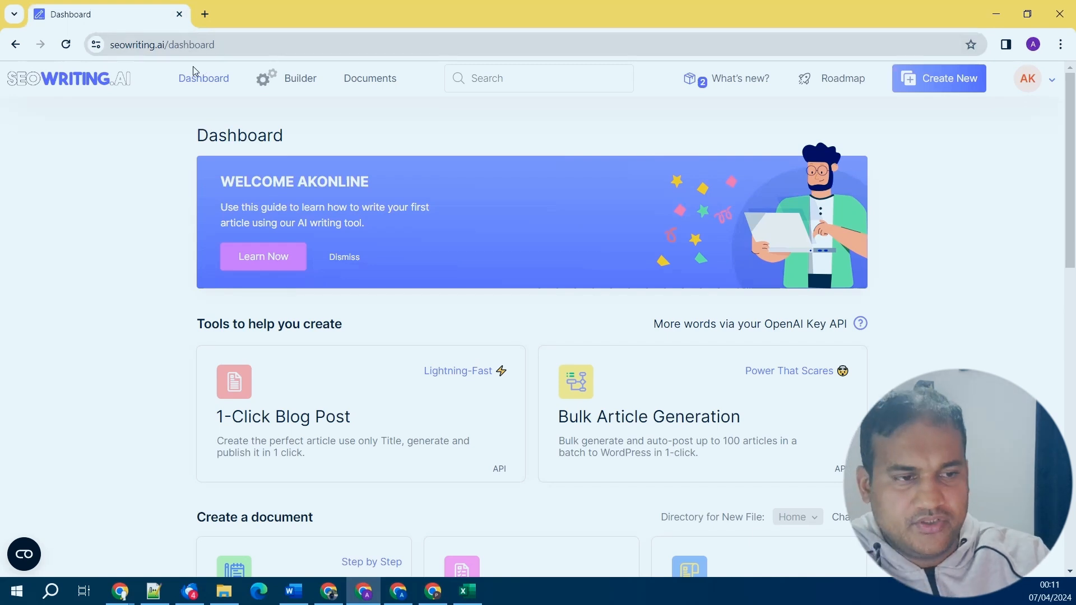
# Open the 1-Click Blog Post tool in SEOWriting.ai and copy "Buying Jeans For Older Men" from the realmenrealstyle.com article's title.
pyautogui.click(318, 409)
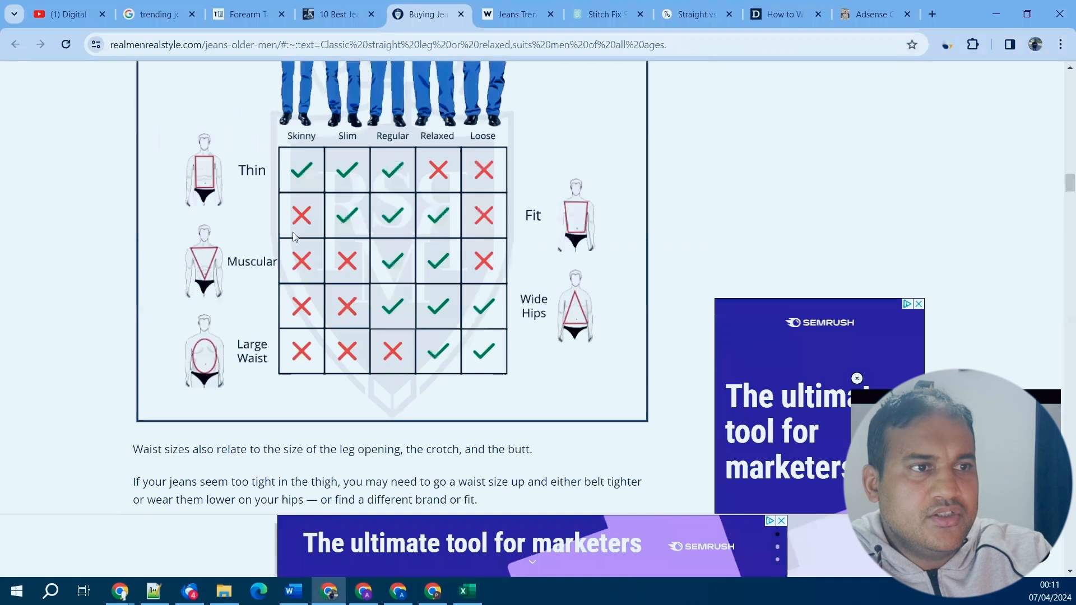
pyautogui.scroll(5, 296, 62)
pyautogui.scroll(6, 296, 61)
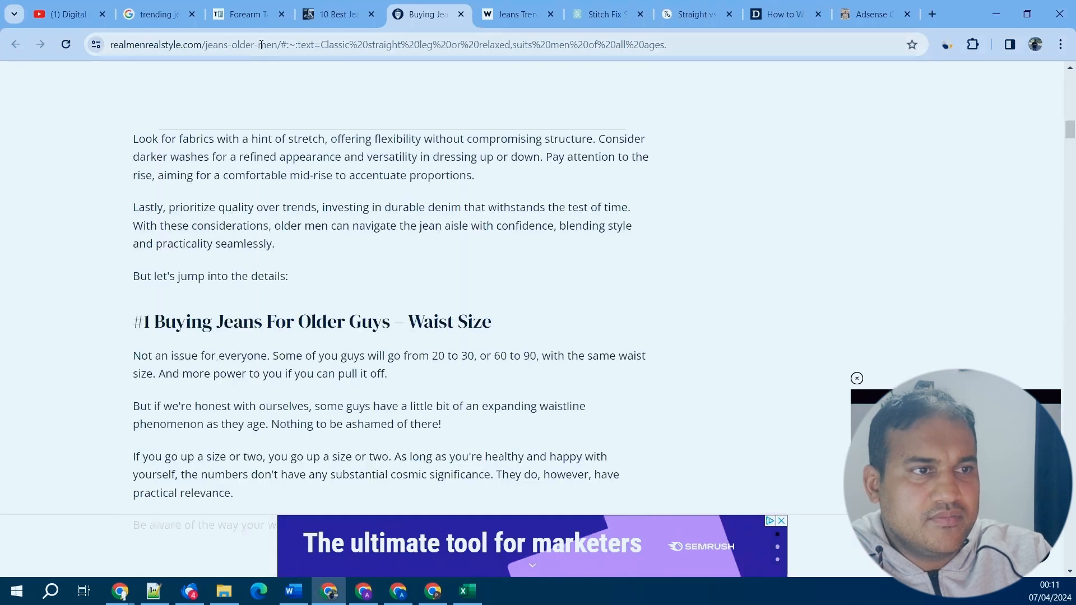
pyautogui.scroll(15, 246, 210)
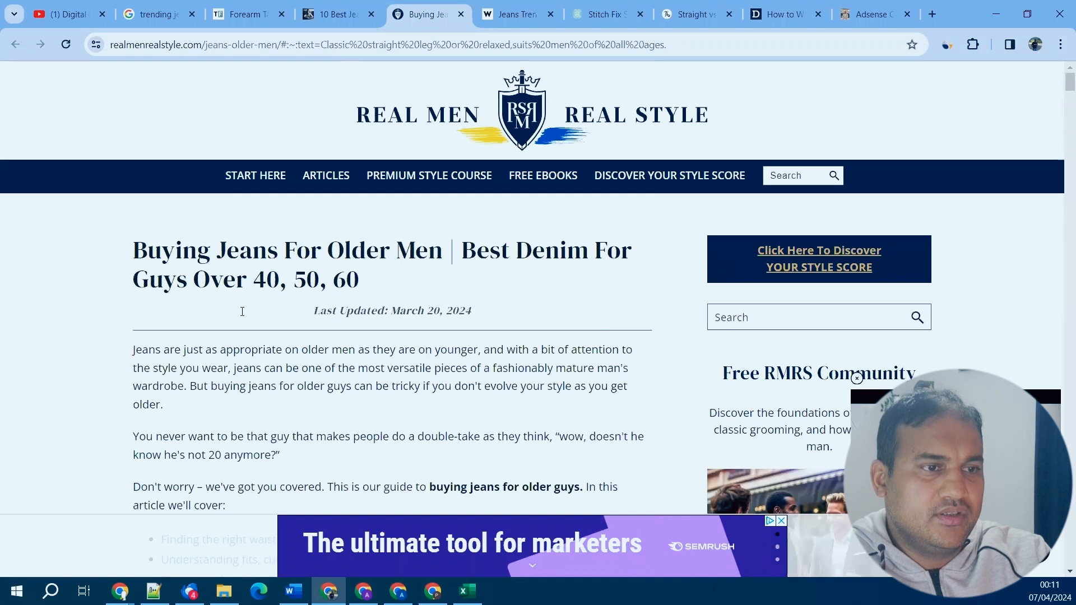
pyautogui.moveTo(147, 250)
pyautogui.mouseDown()
pyautogui.moveTo(434, 252)
pyautogui.moveTo(140, 240)
pyautogui.mouseUp()
pyautogui.hotkey('ctrl', 'c')
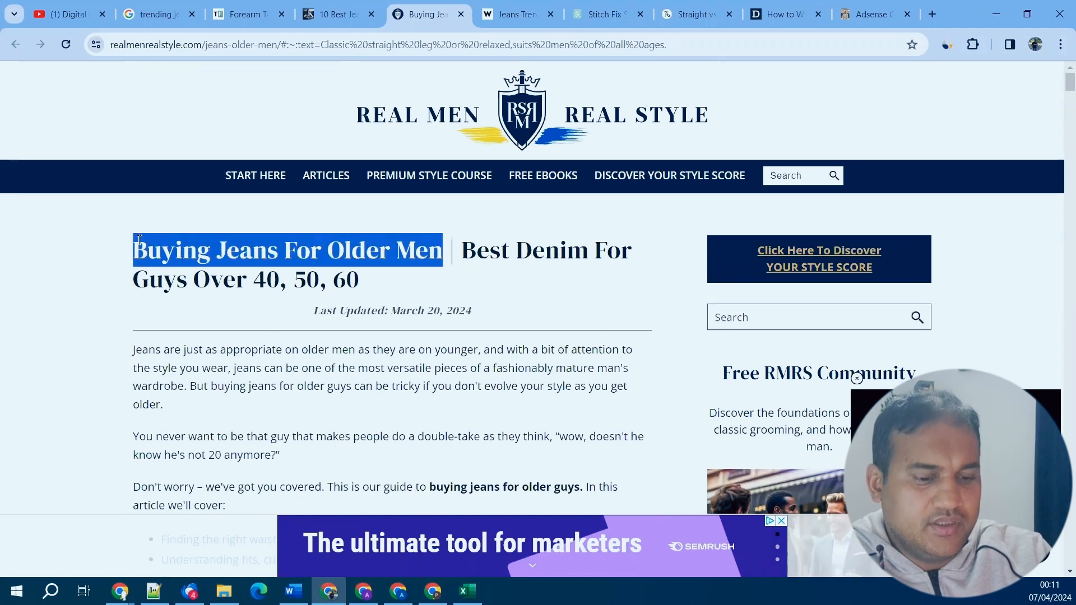
# Enter "Buying Jeans For Older Men" as the main keyword in SEOWriting.ai's blog post form and generate a title from it.
pyautogui.hotkey('alt', 'Tab')
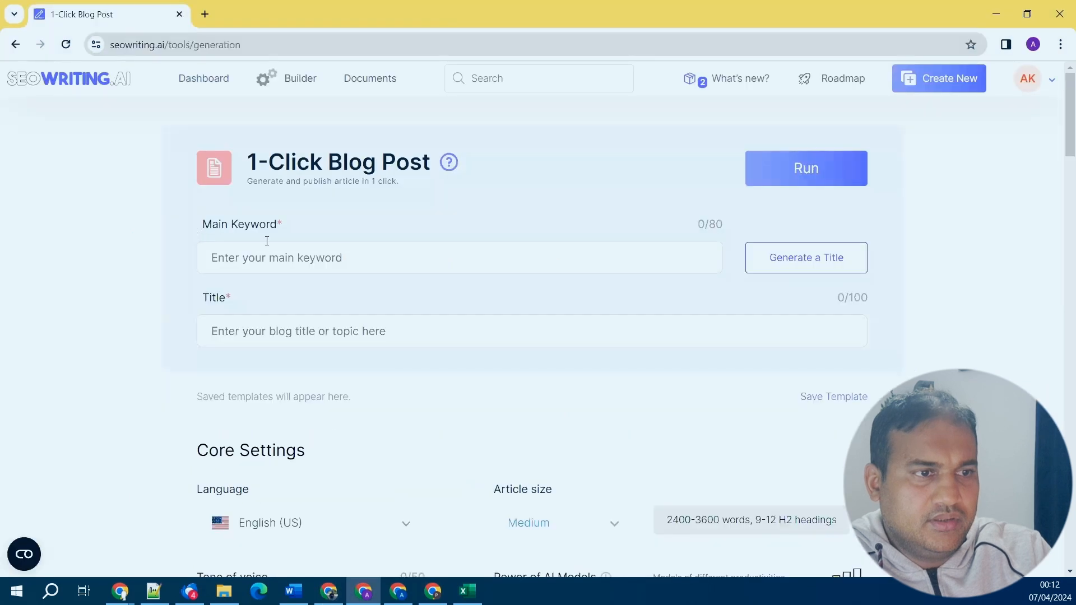
pyautogui.click(269, 256)
pyautogui.hotkey('ctrl', 'v')
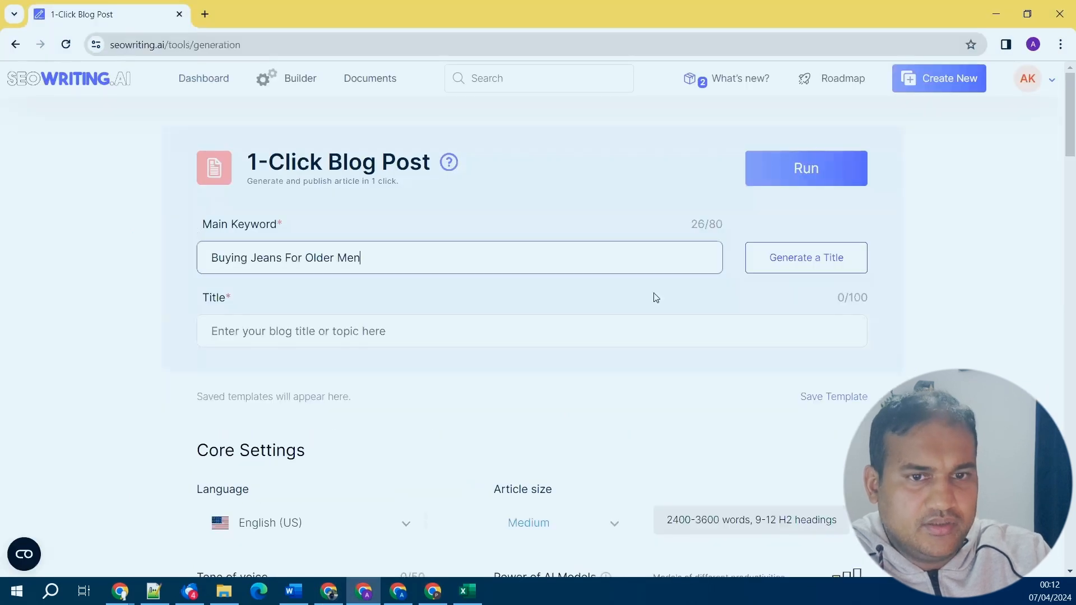
pyautogui.click(805, 265)
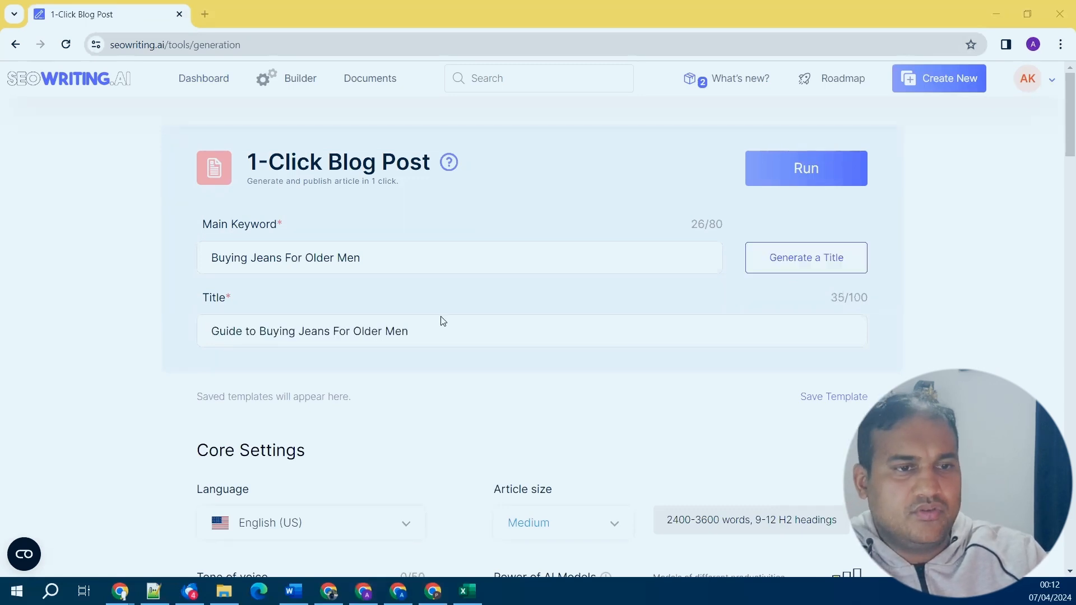
pyautogui.hotkey('alt', 'Tab')
pyautogui.moveTo(467, 256); pyautogui.dragTo(544, 278)
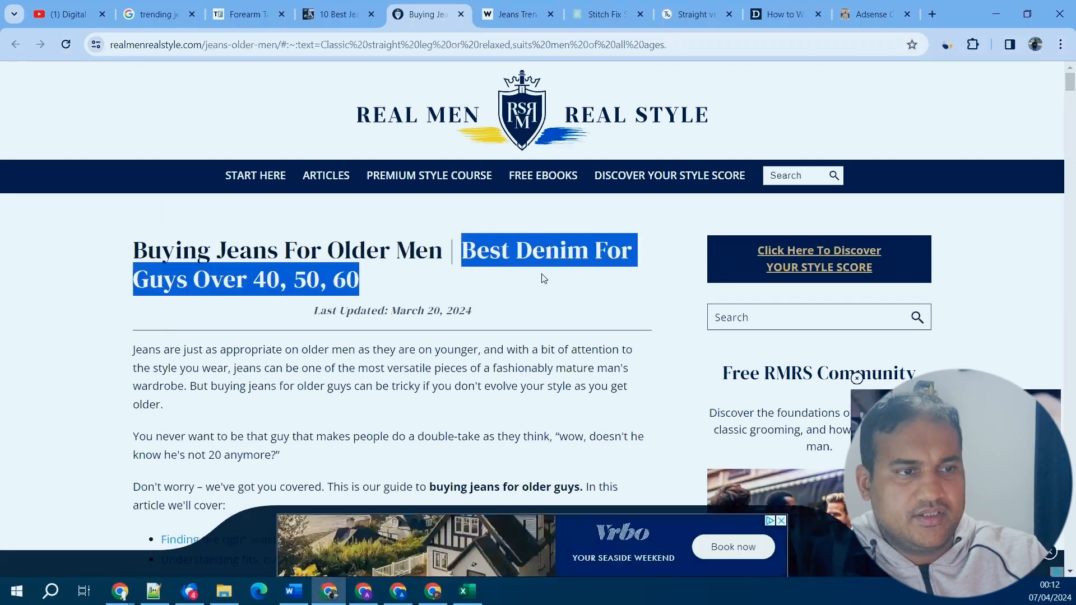
pyautogui.hotkey('alt', 'Tab')
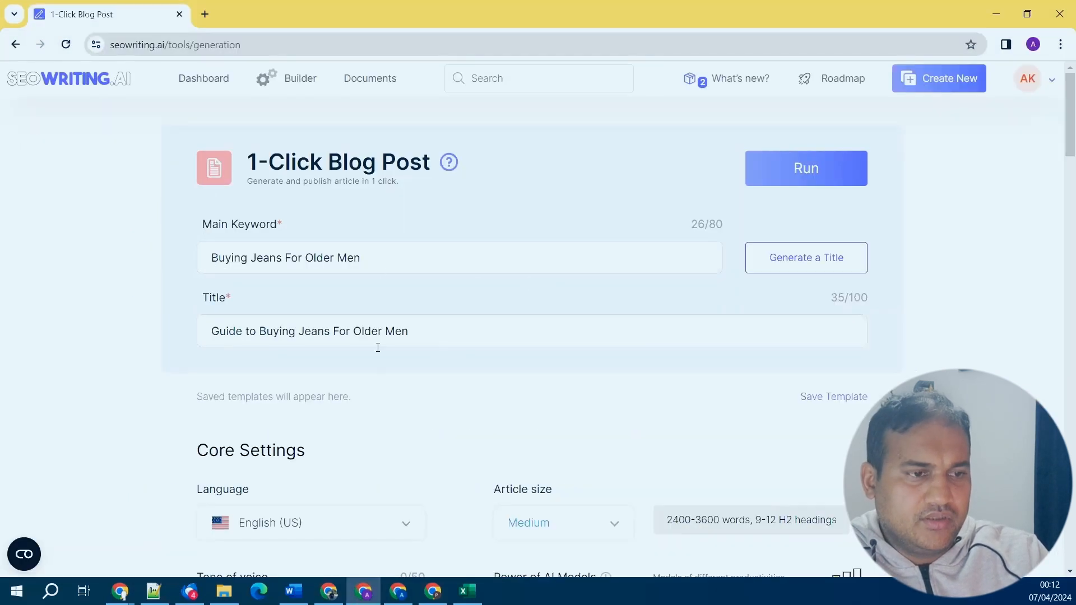
# Set the blog post's tone of voice to Informational.
pyautogui.scroll(-3, 388, 368)
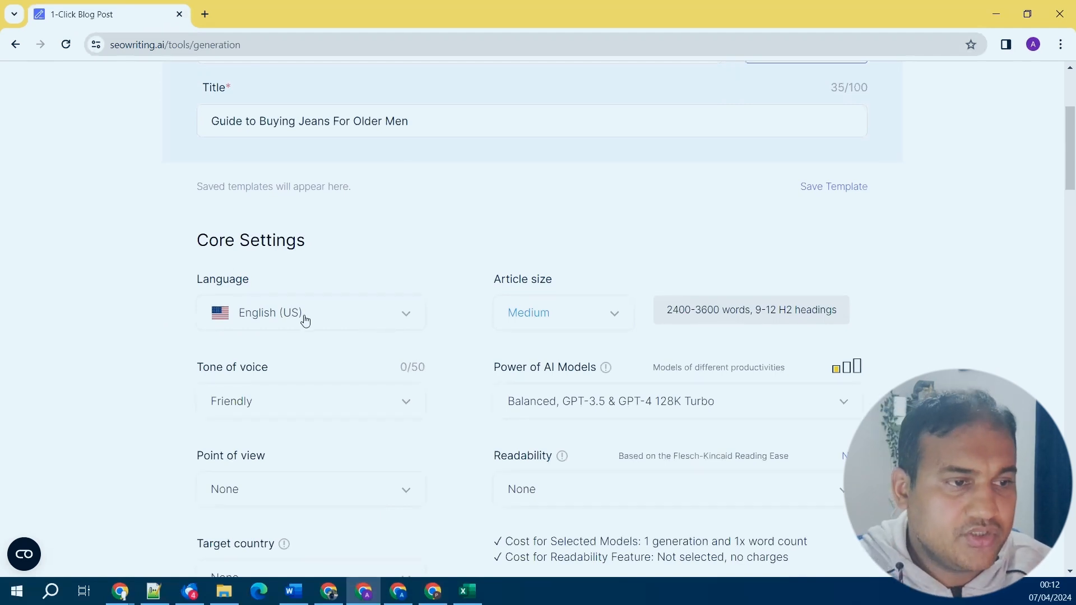
pyautogui.scroll(-1, 336, 359)
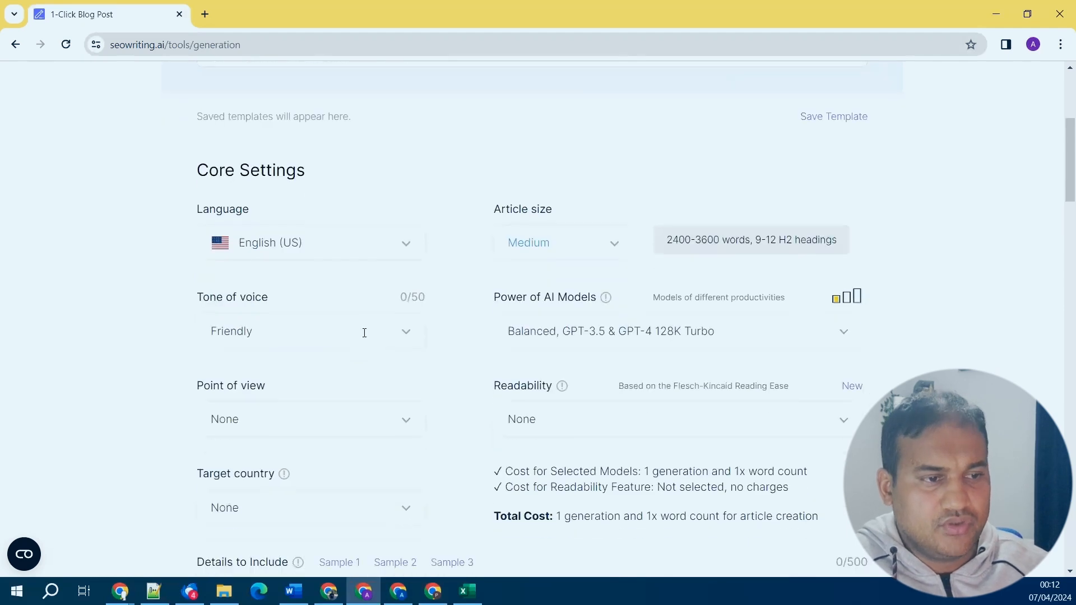
pyautogui.click(365, 332)
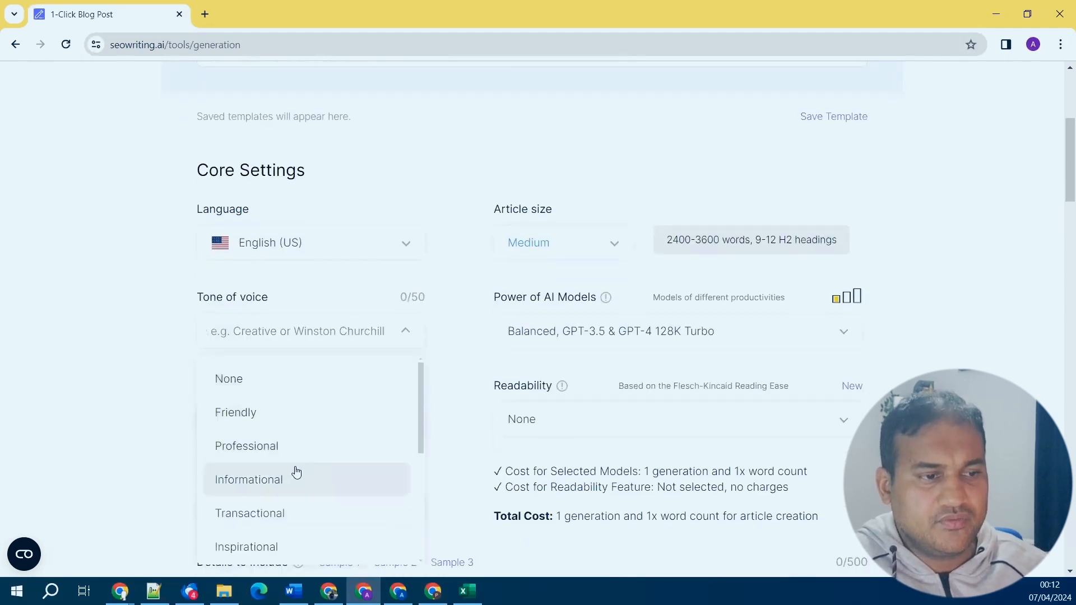
pyautogui.scroll(-1, 295, 472)
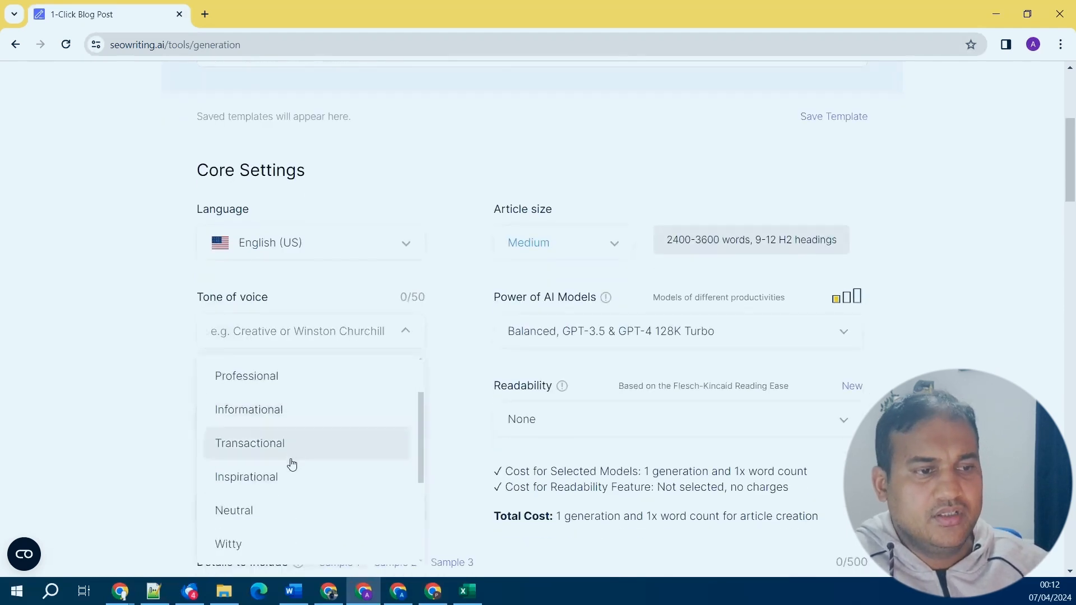
pyautogui.scroll(2, 294, 442)
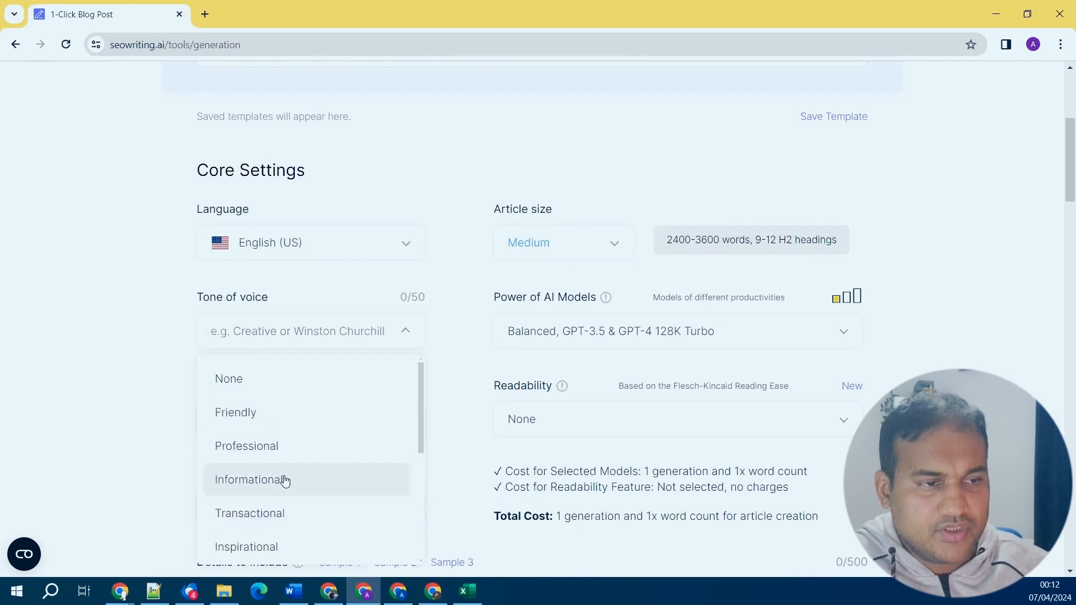
pyautogui.click(286, 480)
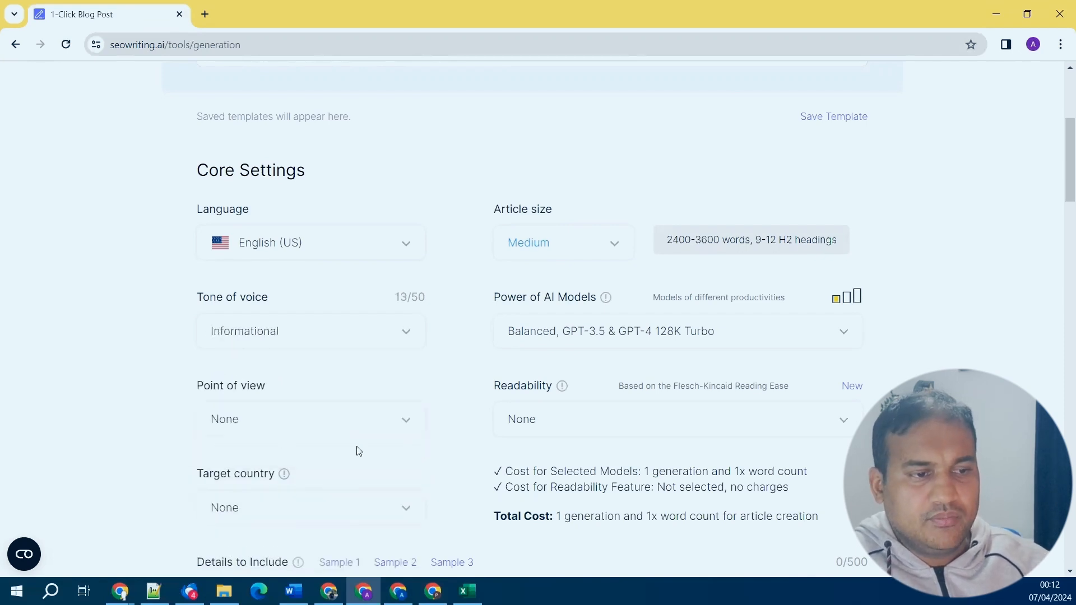
# Set the point of view to First person singular (I, me, my, mine) and the target country to United States.
pyautogui.click(367, 430)
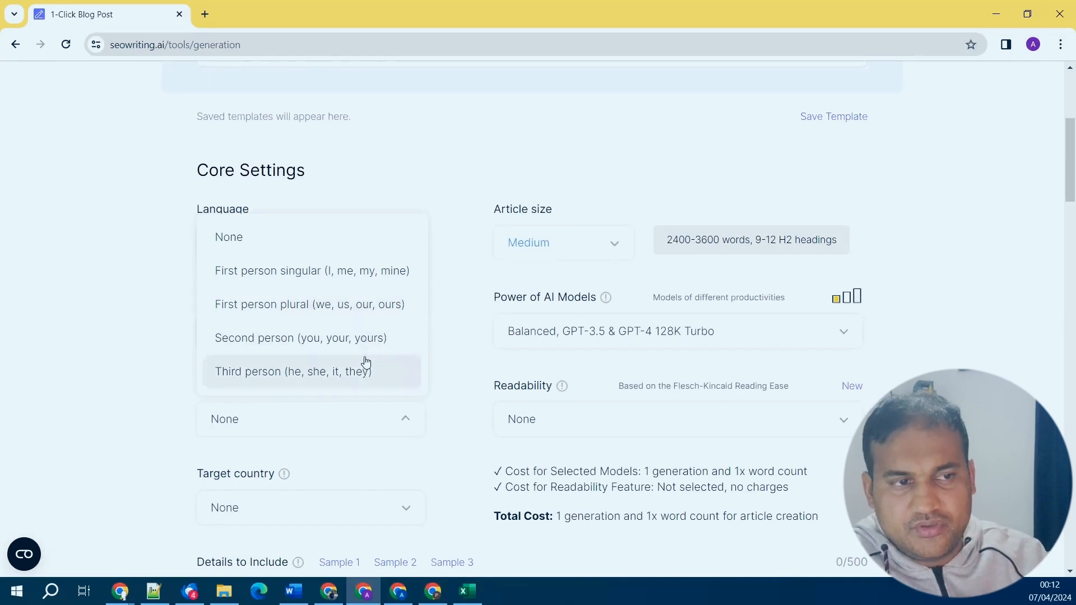
pyautogui.click(348, 273)
pyautogui.scroll(-2, 319, 370)
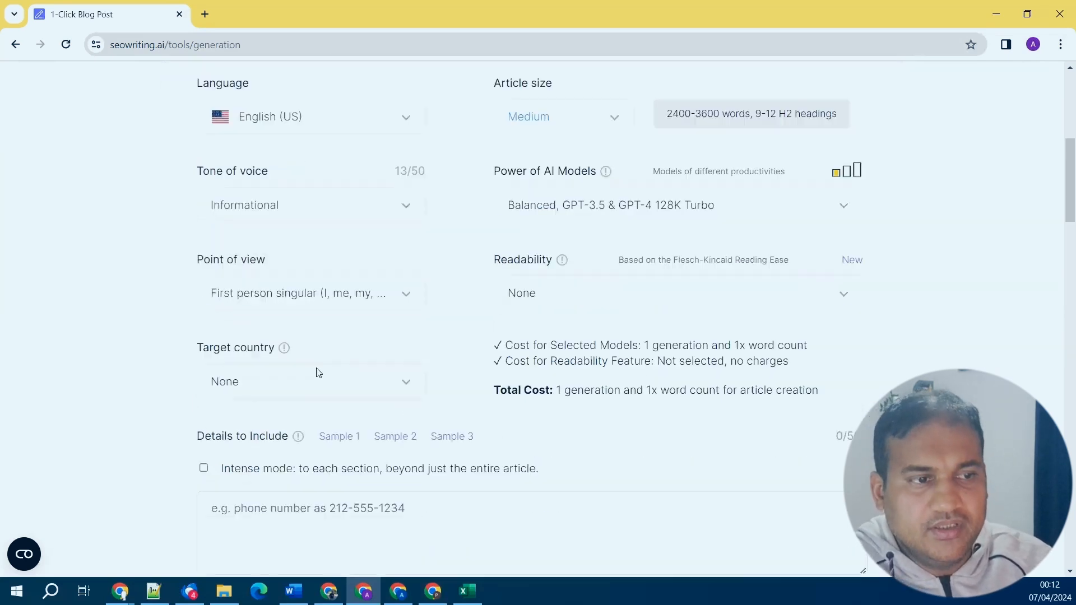
pyautogui.click(365, 368)
pyautogui.click(324, 200)
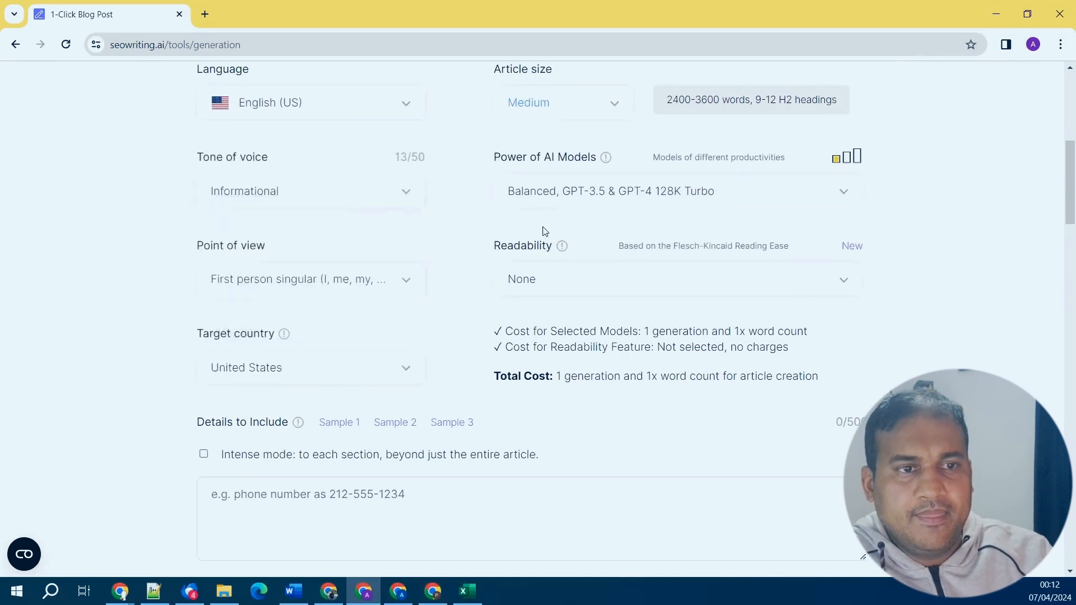
# Try the Premium and High AI model options and switch back to Balanced, GPT-3.5 & GPT-4 128K Turbo.
pyautogui.scroll(2, 643, 260)
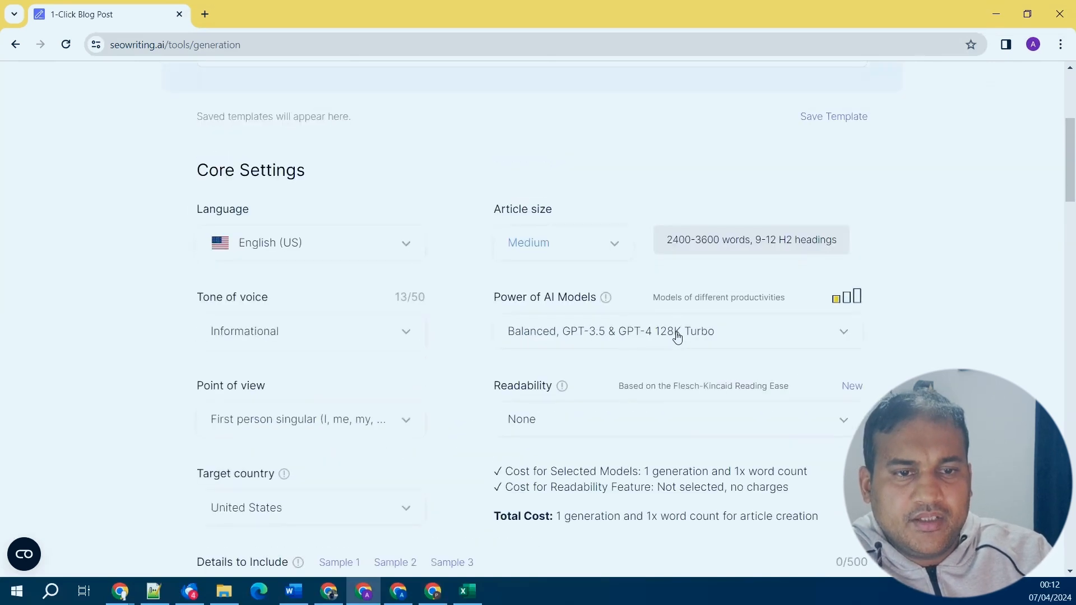
pyautogui.click(827, 331)
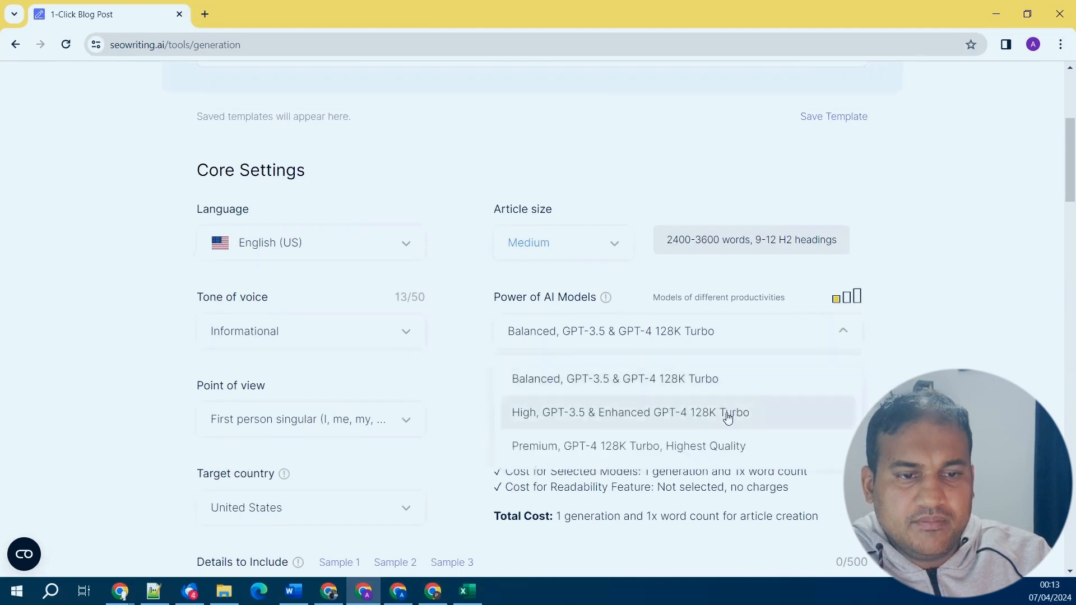
pyautogui.click(724, 449)
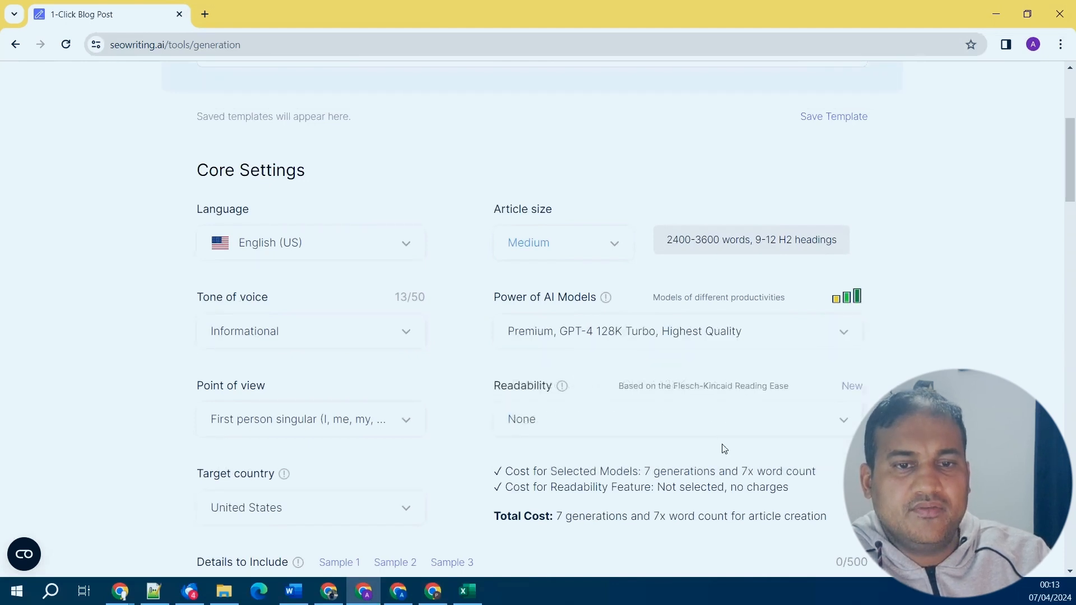
pyautogui.click(767, 333)
pyautogui.click(715, 416)
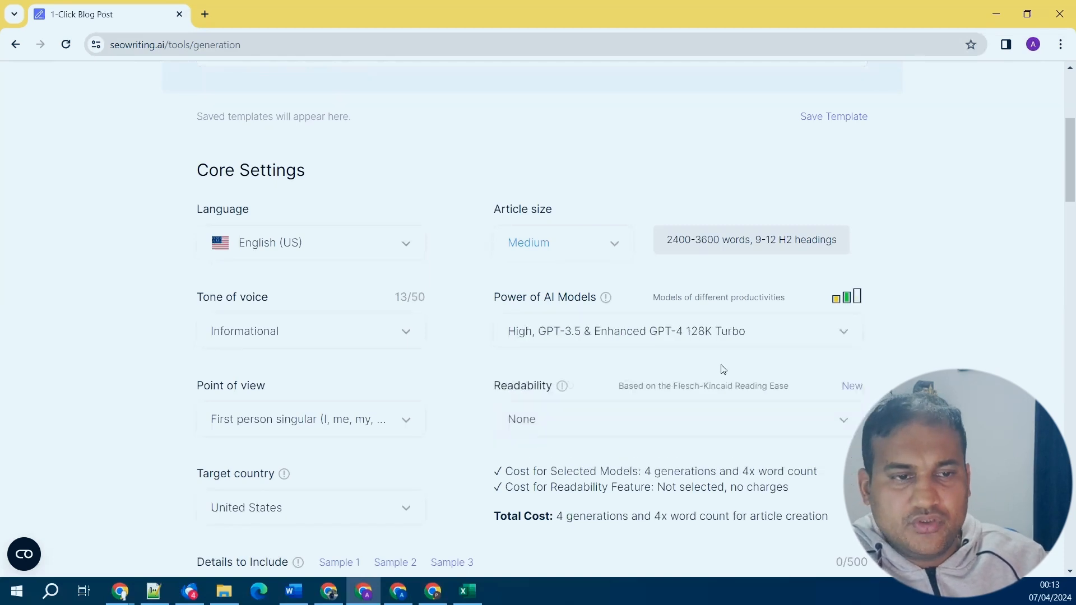
pyautogui.click(730, 341)
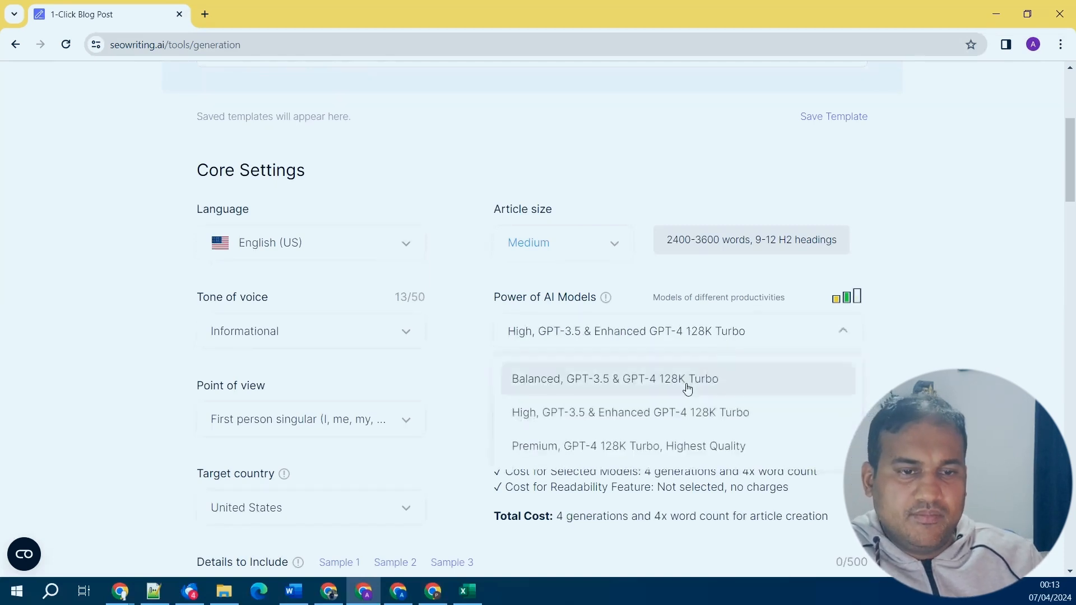
pyautogui.click(690, 384)
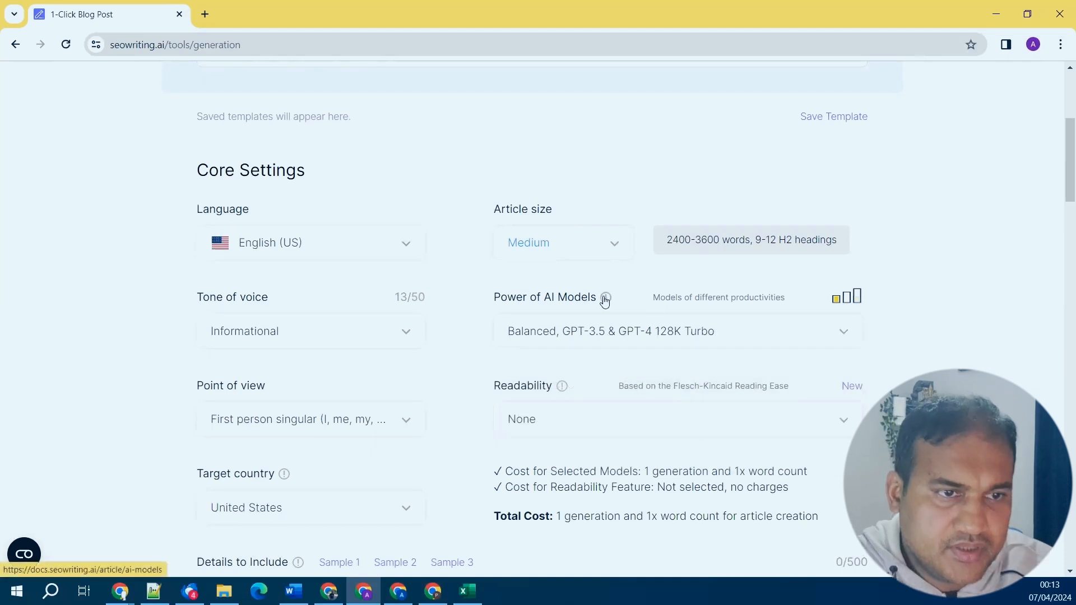
pyautogui.click(603, 242)
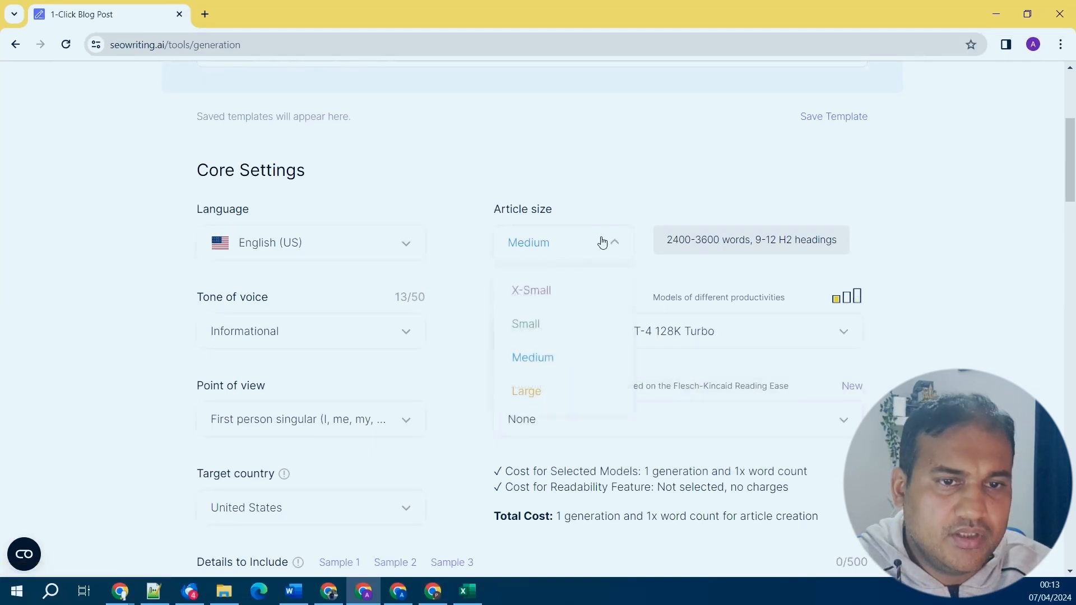
pyautogui.click(959, 292)
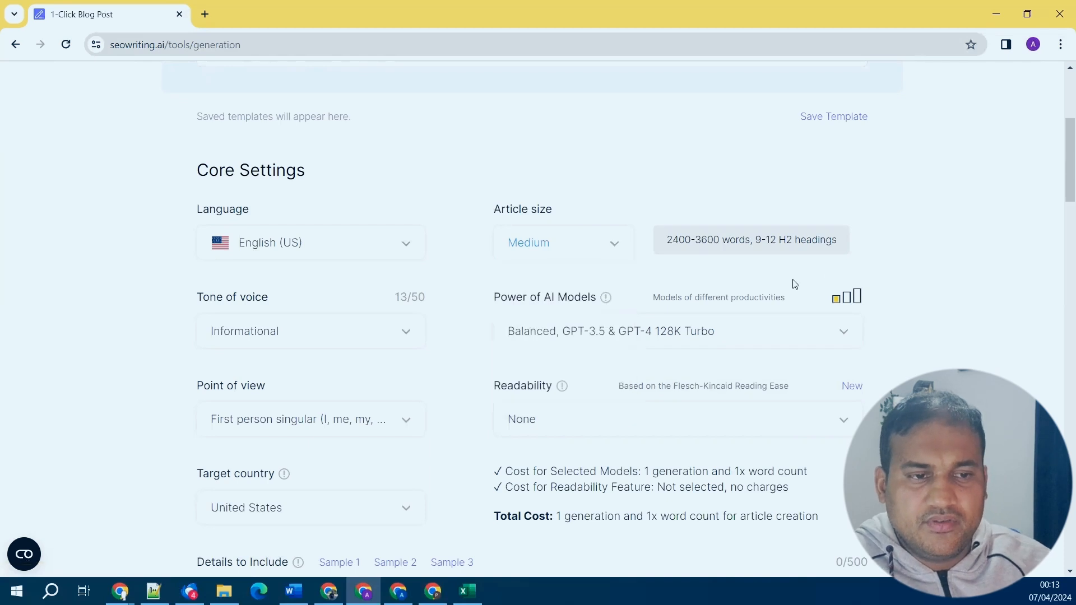
# Set the article's readability to "6th grade, easy to read. Conversational English".
pyautogui.scroll(-2, 794, 284)
pyautogui.click(742, 280)
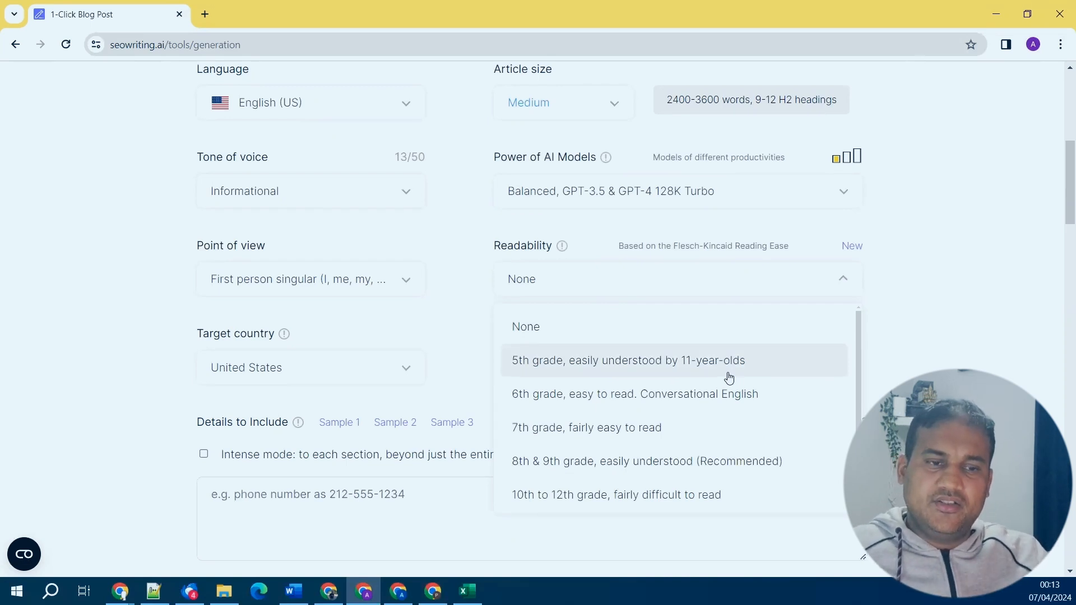
pyautogui.click(715, 402)
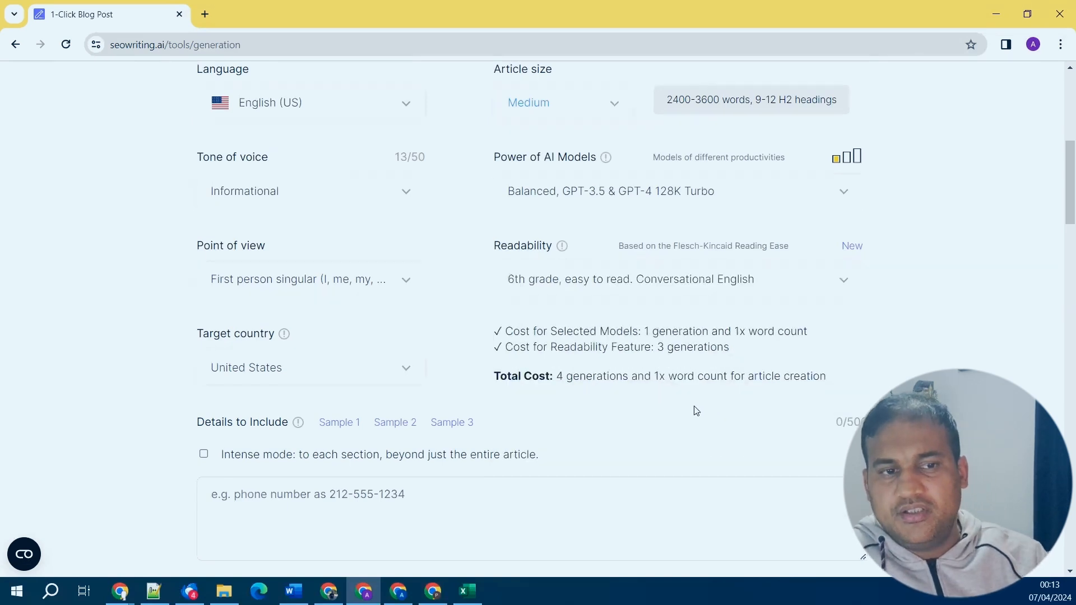
# Copy the heading "Best Jeans For Older Men" from the realmenrealstyle.com article into the Details to Include, followed by a comma.
pyautogui.scroll(-2, 759, 401)
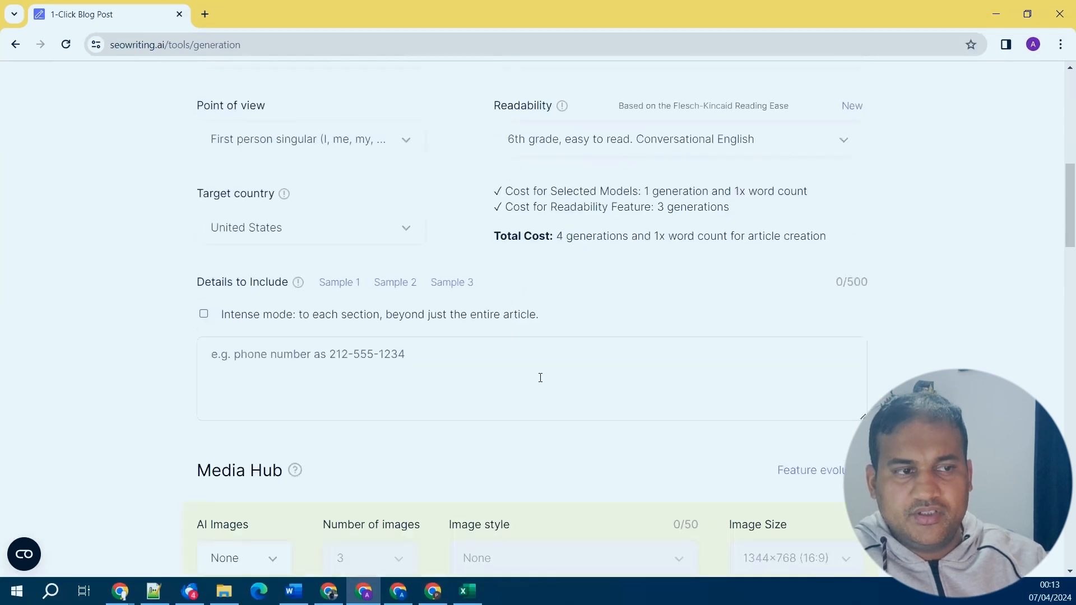
pyautogui.click(499, 376)
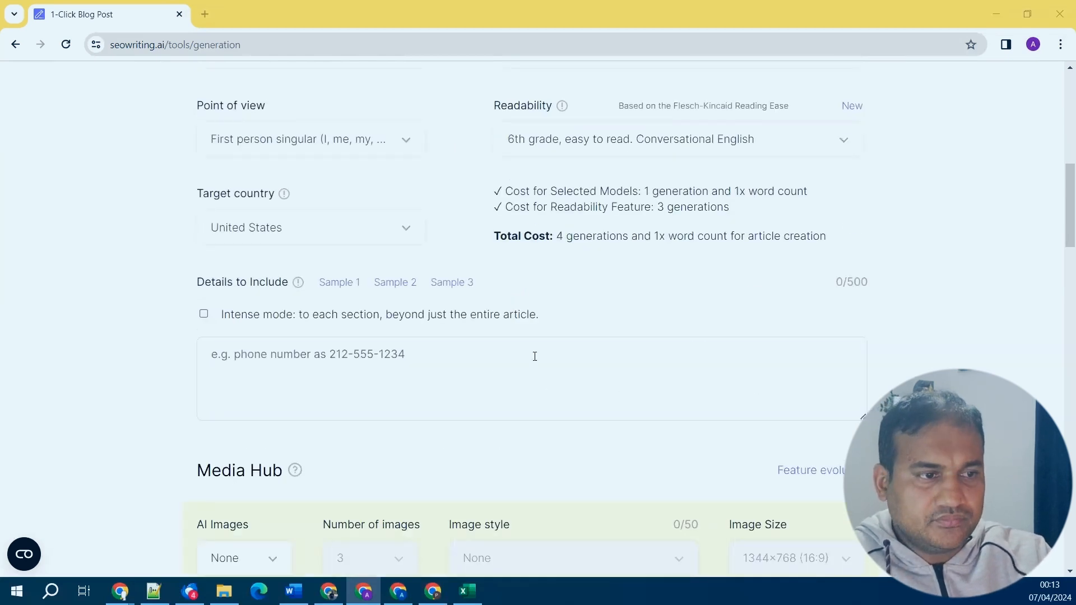
pyautogui.hotkey('alt', 'Tab')
pyautogui.scroll(-3, 421, 392)
pyautogui.scroll(-1, 419, 374)
pyautogui.moveTo(340, 365); pyautogui.dragTo(140, 370)
pyautogui.hotkey('ctrl', 'c')
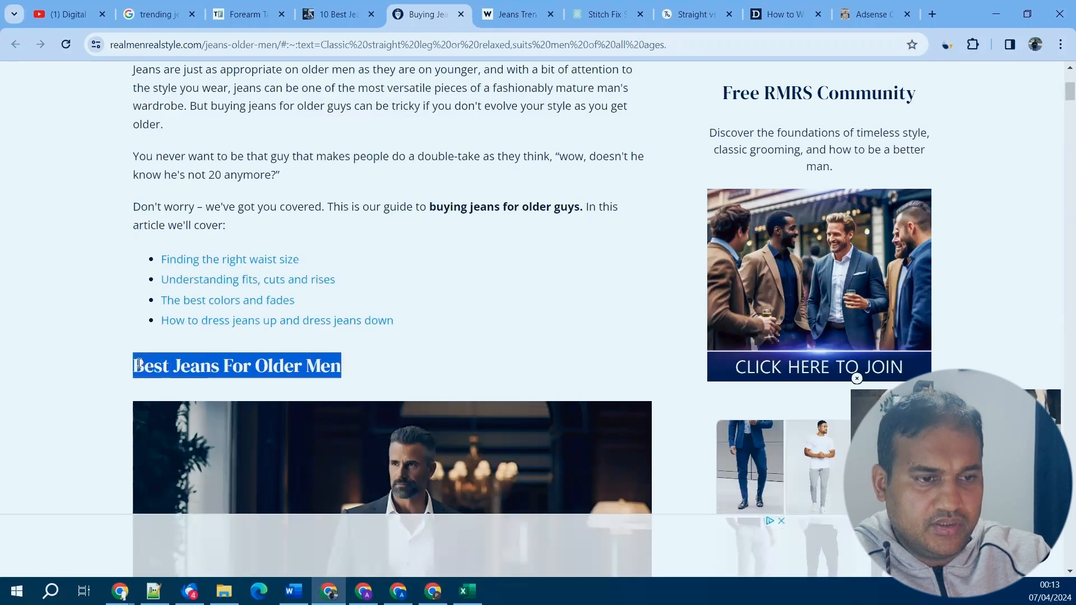
pyautogui.hotkey('alt', 'Tab')
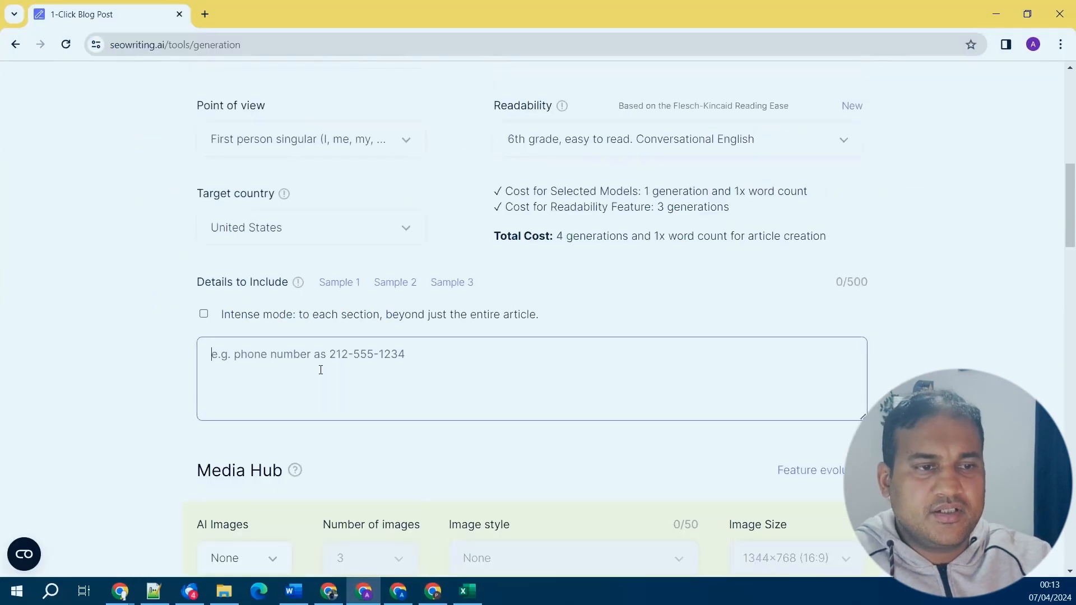
pyautogui.hotkey('ctrl', 'v')
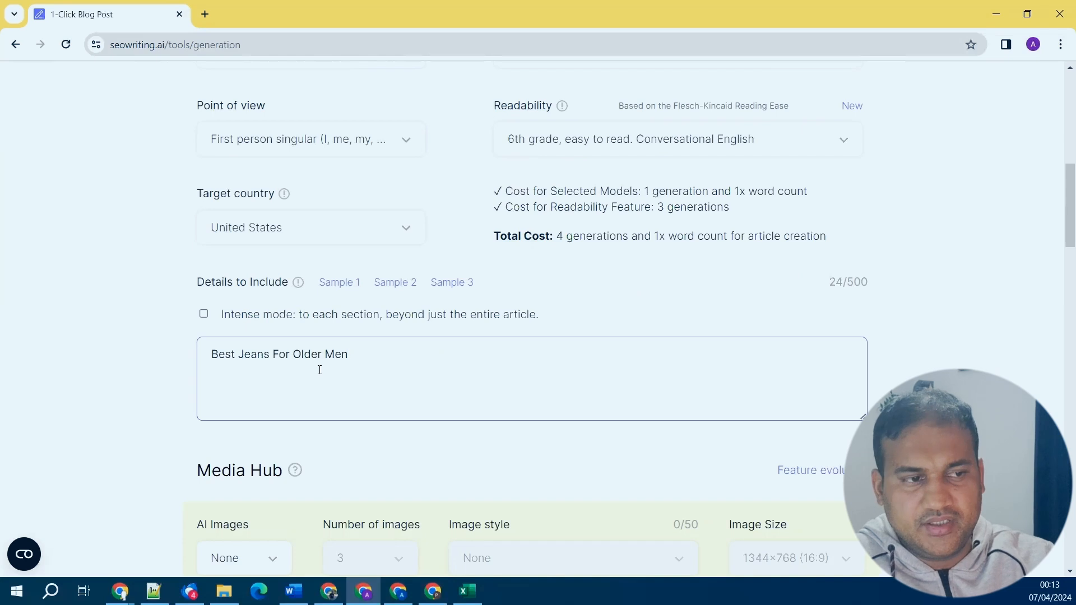
pyautogui.write(',')
# Append "Best Denim For Guys Over 40, 50, 60" from the realmenrealstyle.com article's title to the Details to Include.
pyautogui.hotkey('alt', 'Tab')
pyautogui.click(377, 281)
pyautogui.scroll(5, 381, 277)
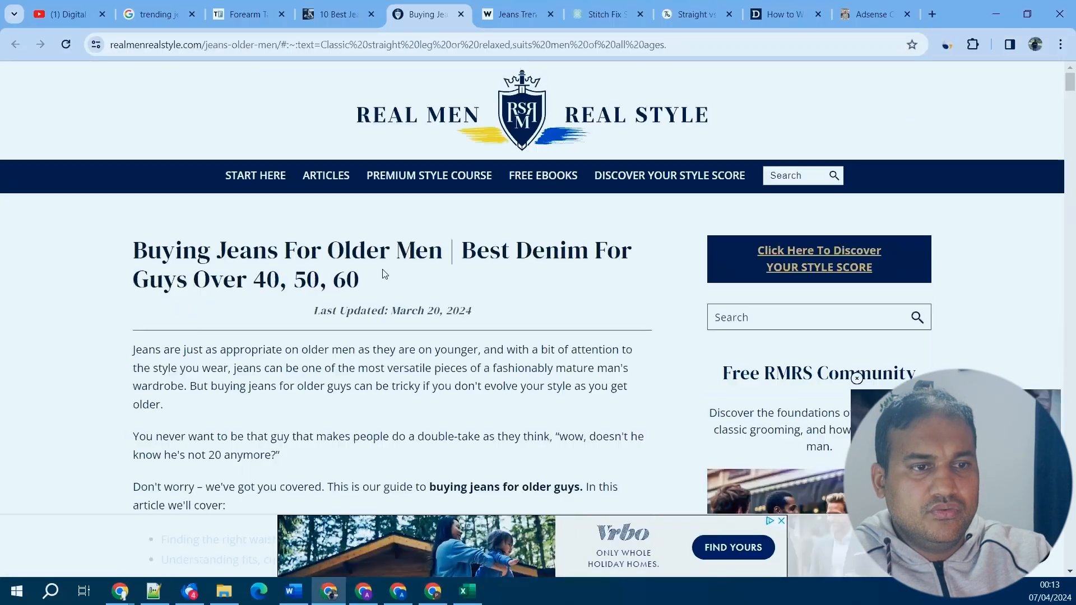
pyautogui.moveTo(462, 262); pyautogui.dragTo(473, 279)
pyautogui.hotkey('ctrl', 'c')
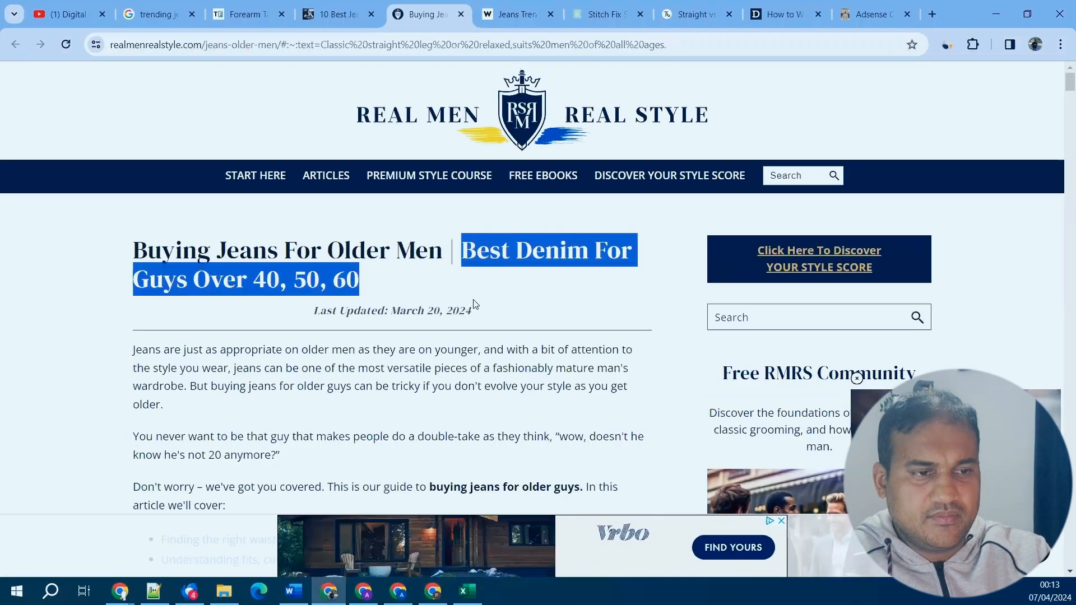
pyautogui.hotkey('alt', 'Tab')
pyautogui.hotkey('ctrl', 'v')
pyautogui.scroll(-5, 482, 396)
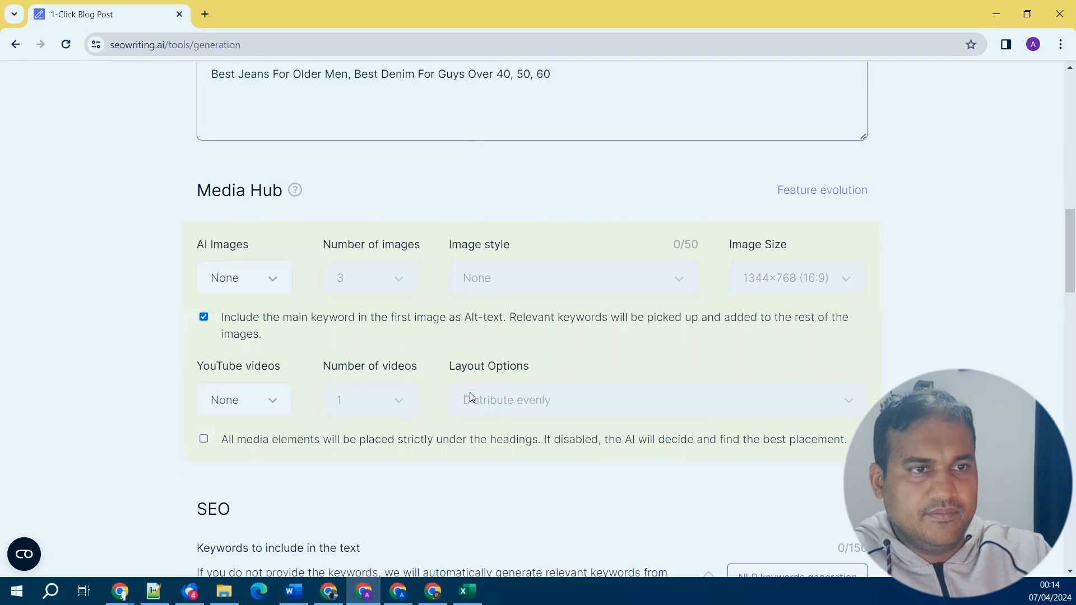
# Append the realmenrealstyle.com article's three numbered headings to the Details to Include: Waist Size; Fit, Cuts, and Rises; Colors and Fades.
pyautogui.hotkey('alt', 'Tab')
pyautogui.scroll(-20, 455, 372)
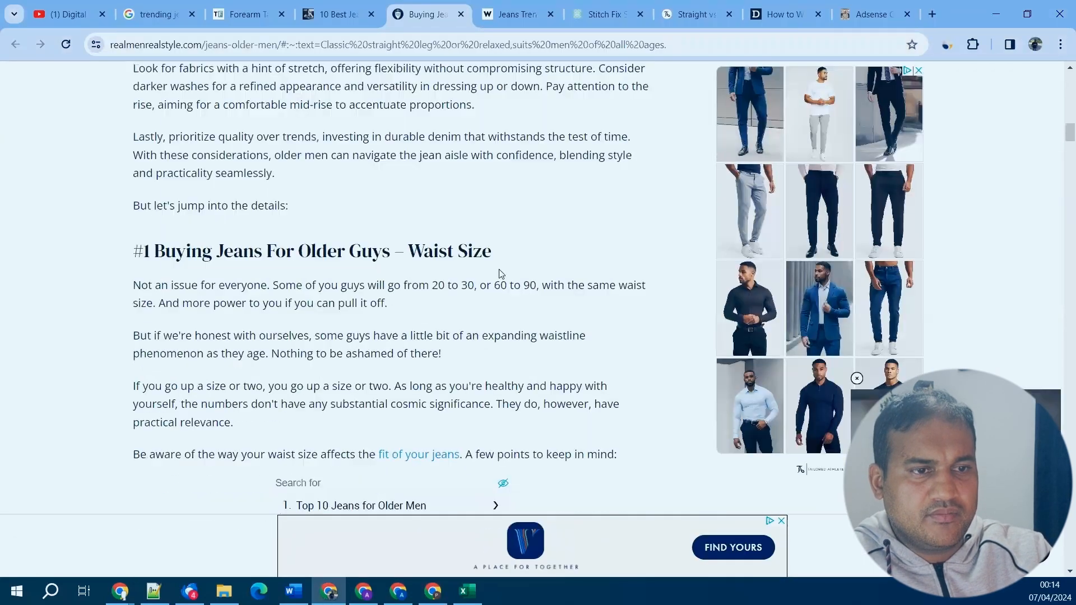
pyautogui.moveTo(493, 253); pyautogui.dragTo(142, 260)
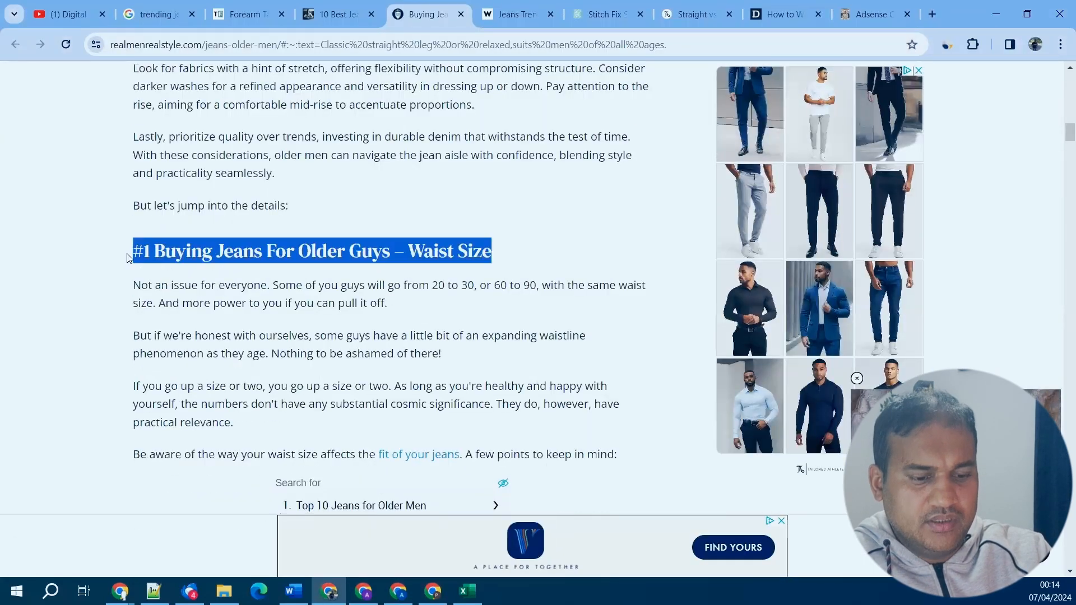
pyautogui.scroll(-8, 452, 298)
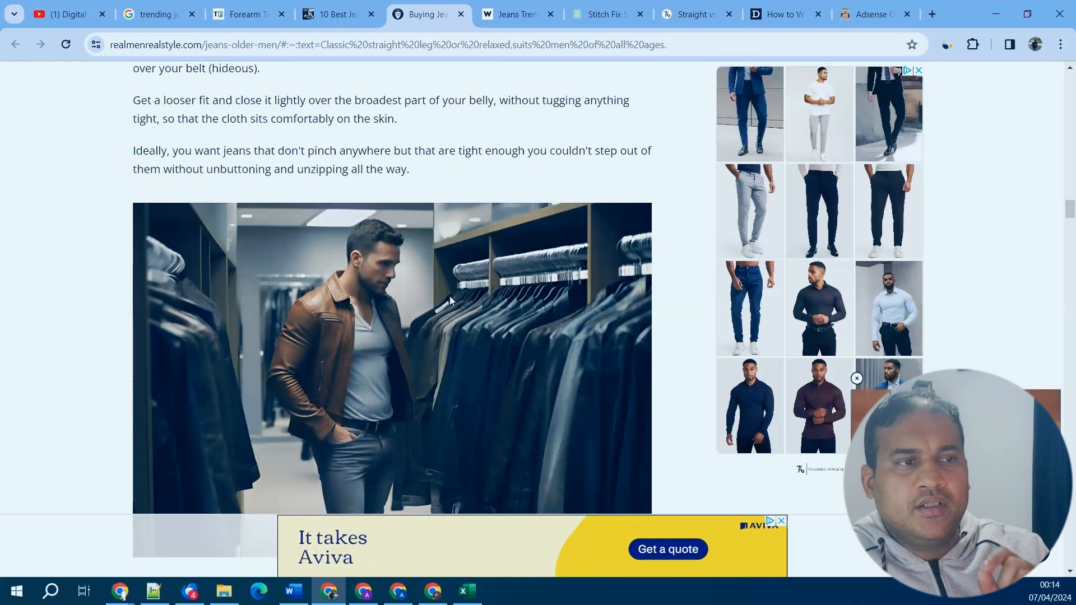
pyautogui.scroll(15, 439, 295)
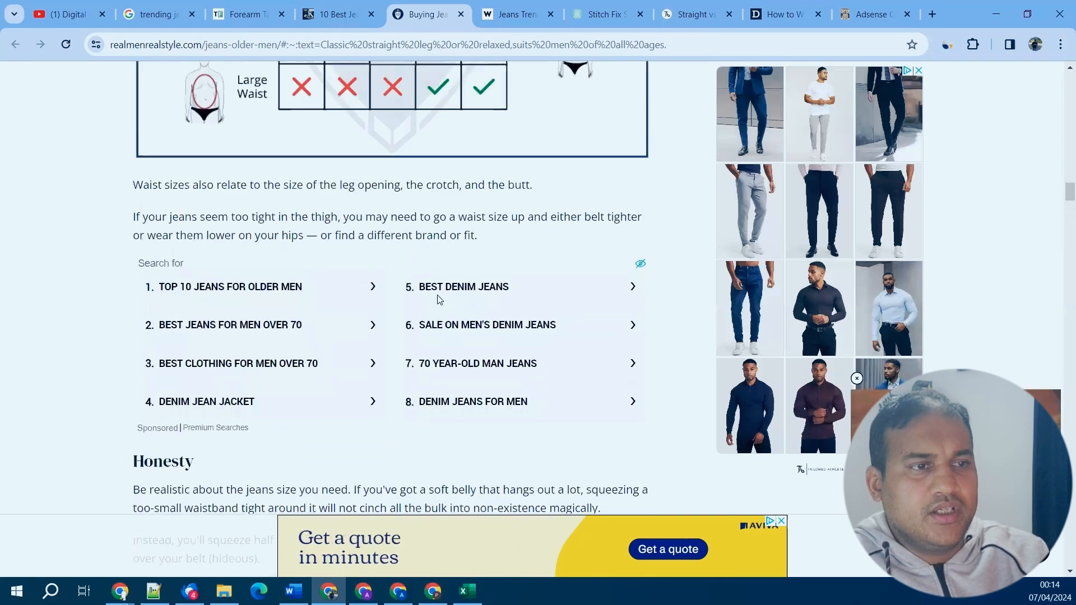
pyautogui.scroll(5, 440, 300)
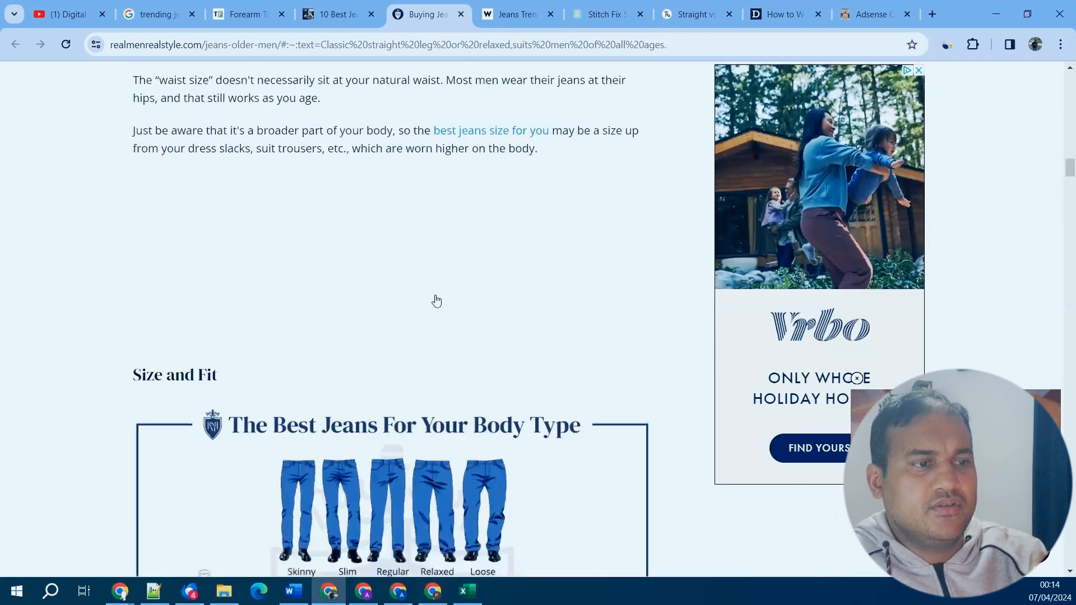
pyautogui.scroll(7, 438, 300)
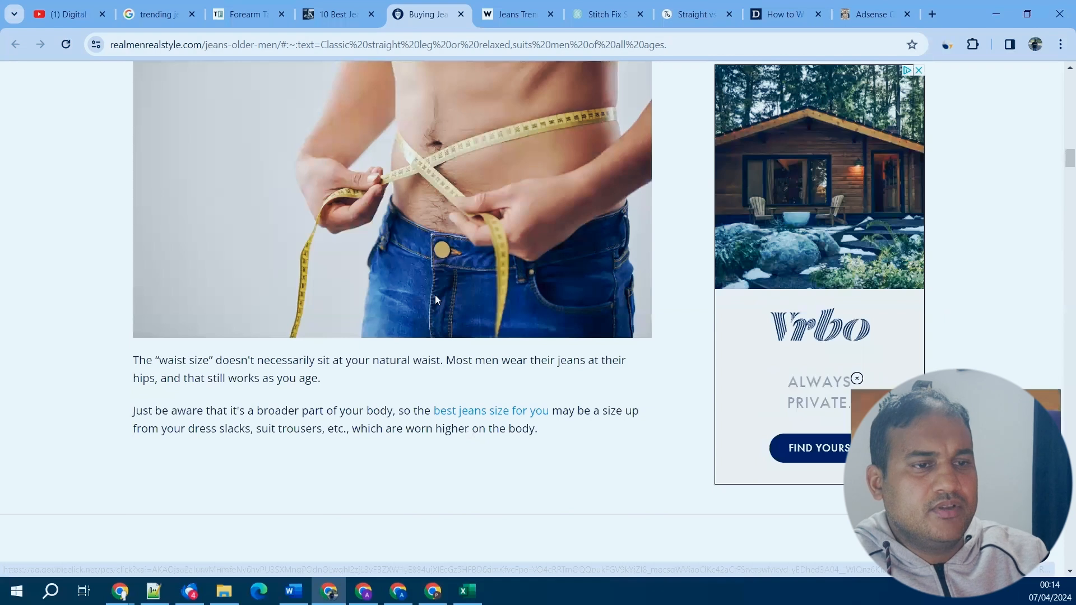
pyautogui.scroll(-20, 435, 295)
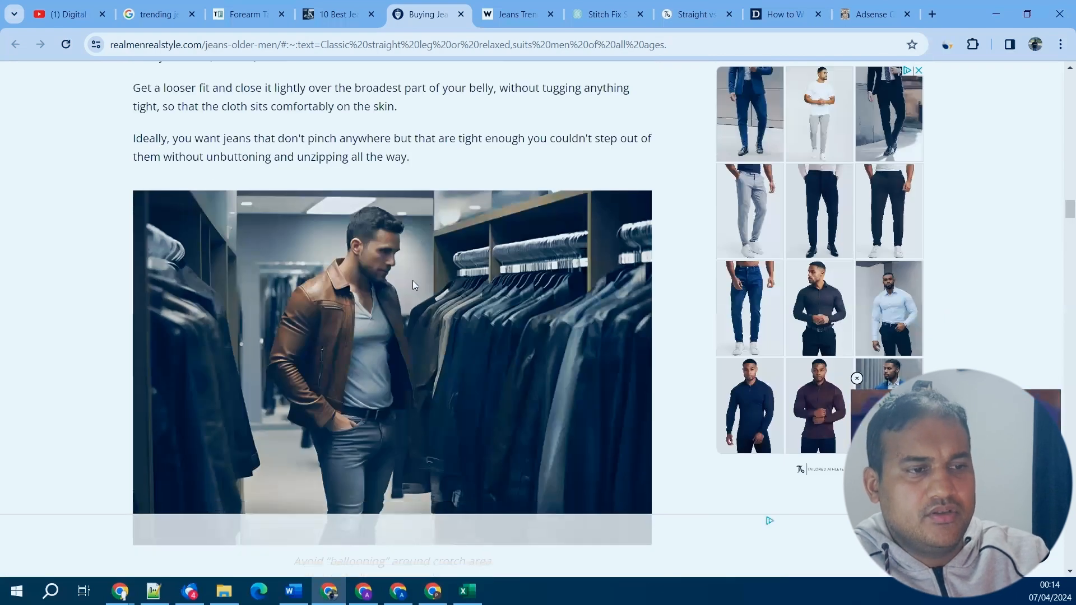
pyautogui.scroll(-10, 410, 283)
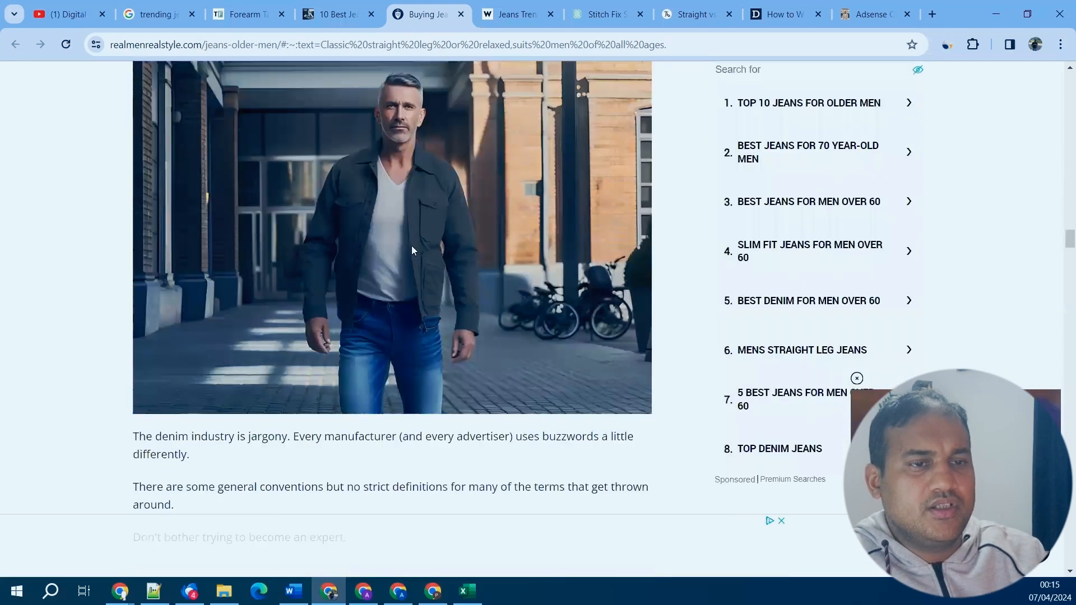
pyautogui.scroll(-15, 415, 269)
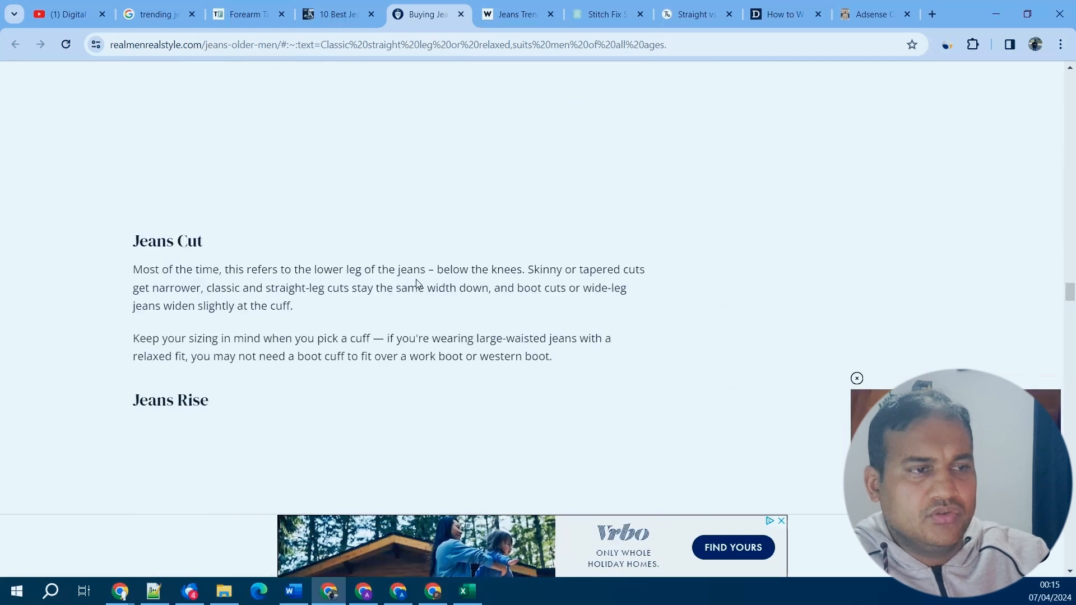
pyautogui.scroll(-4, 417, 284)
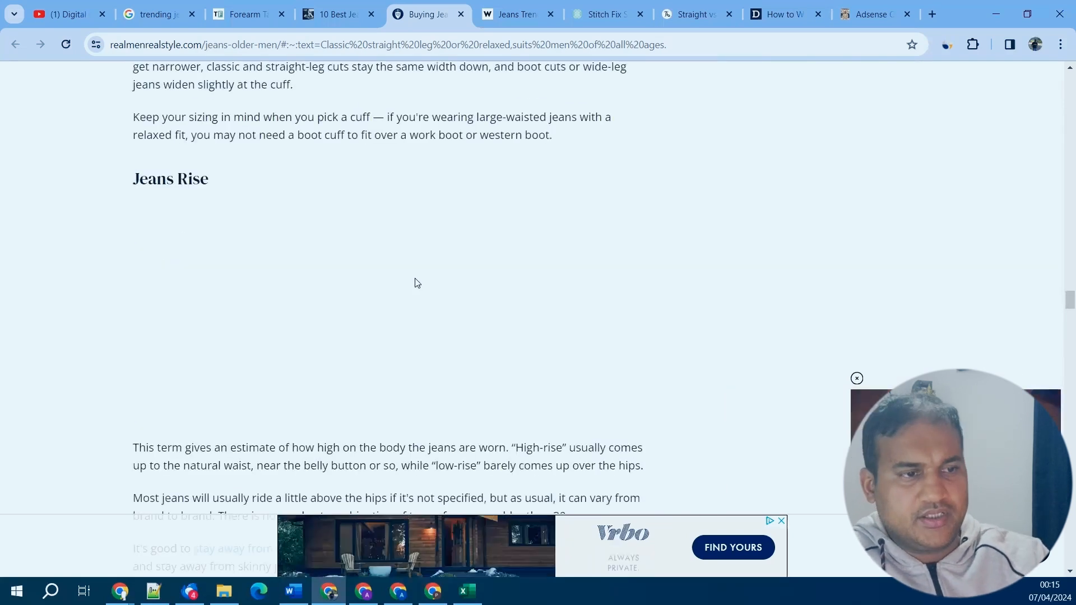
pyautogui.hotkey('alt', 'Tab')
pyautogui.hotkey('ctrl', 'v')
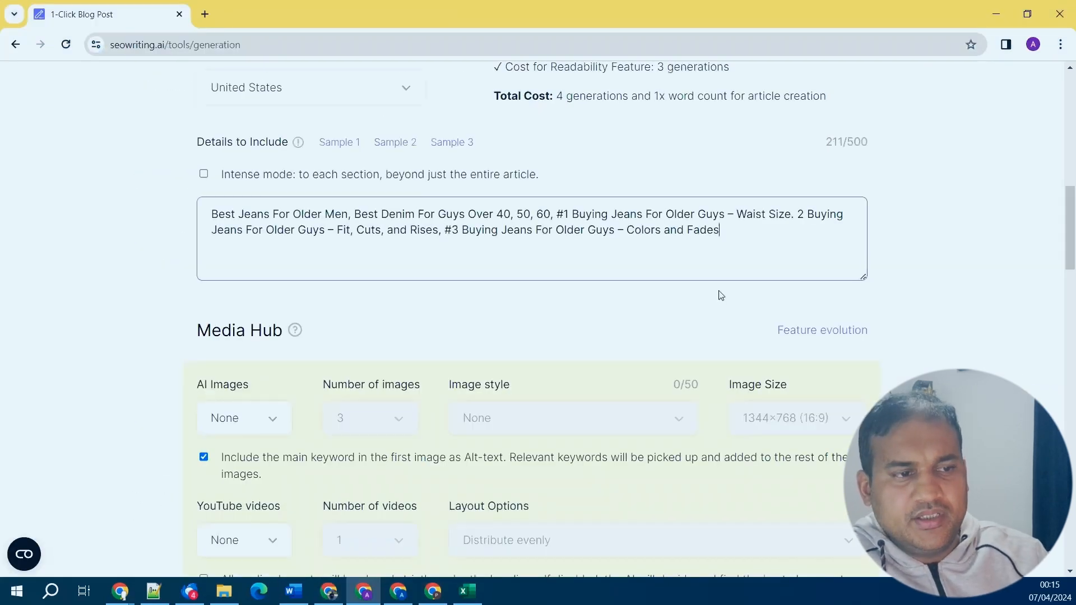
# Enable AI images for the article with the Photo style and an image size of 960×768 (5:4).
pyautogui.scroll(-4, 271, 207)
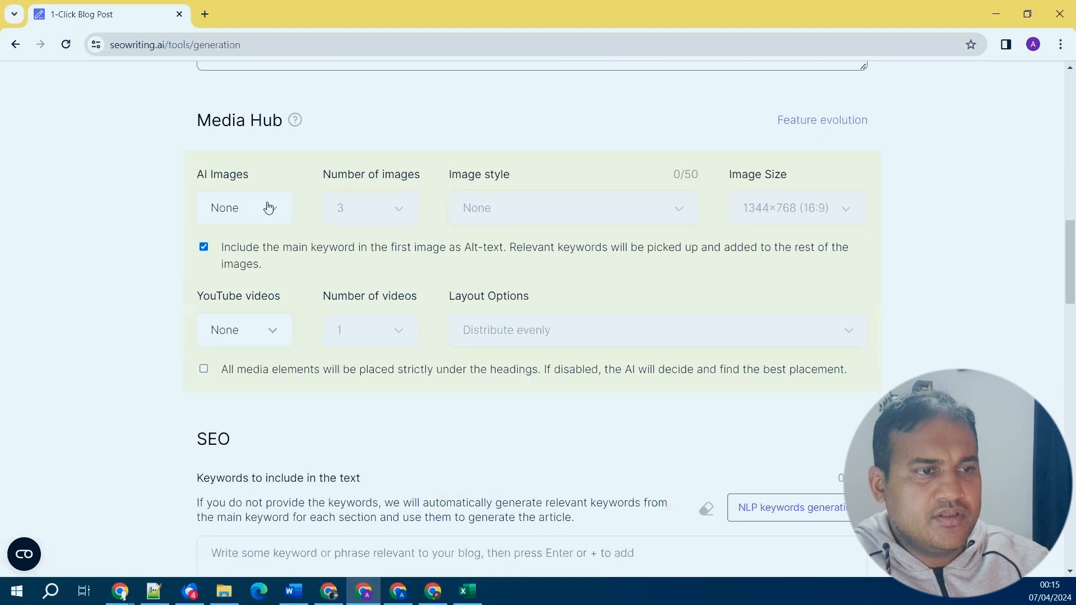
pyautogui.click(252, 288)
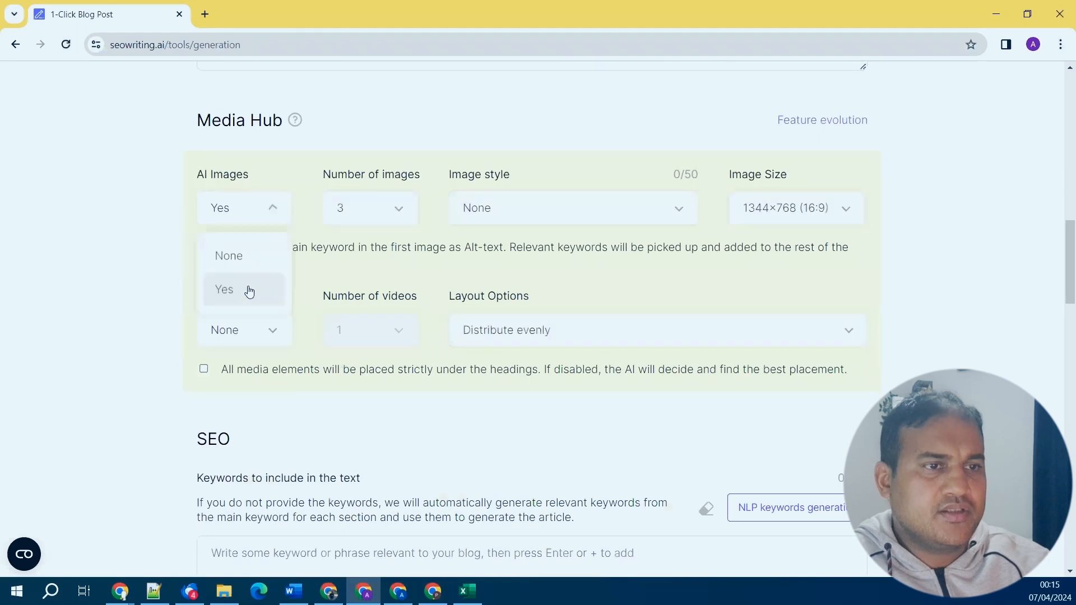
pyautogui.click(624, 219)
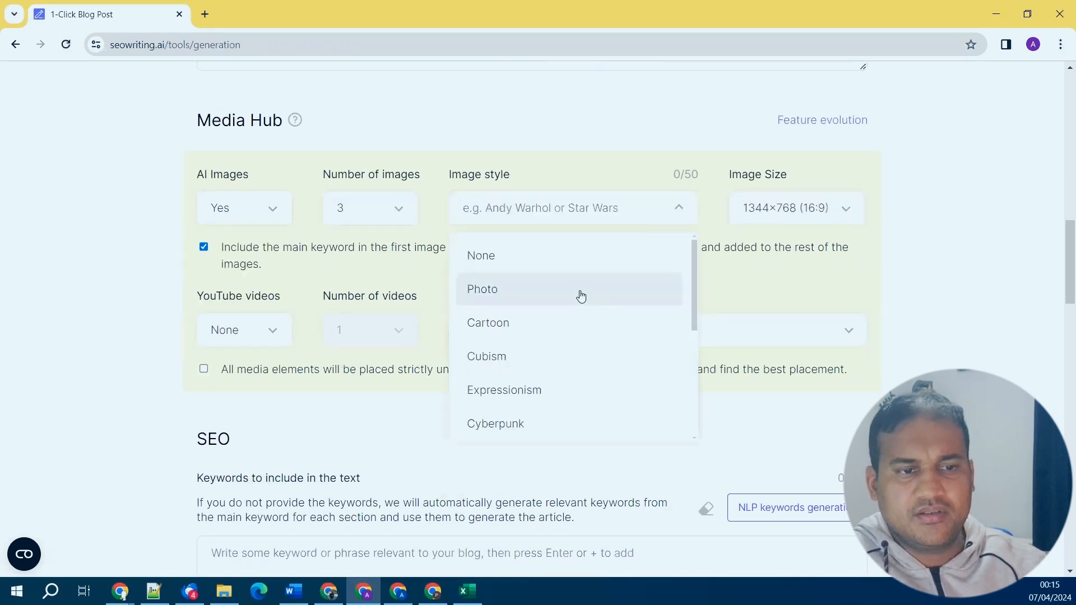
pyautogui.scroll(-5, 579, 298)
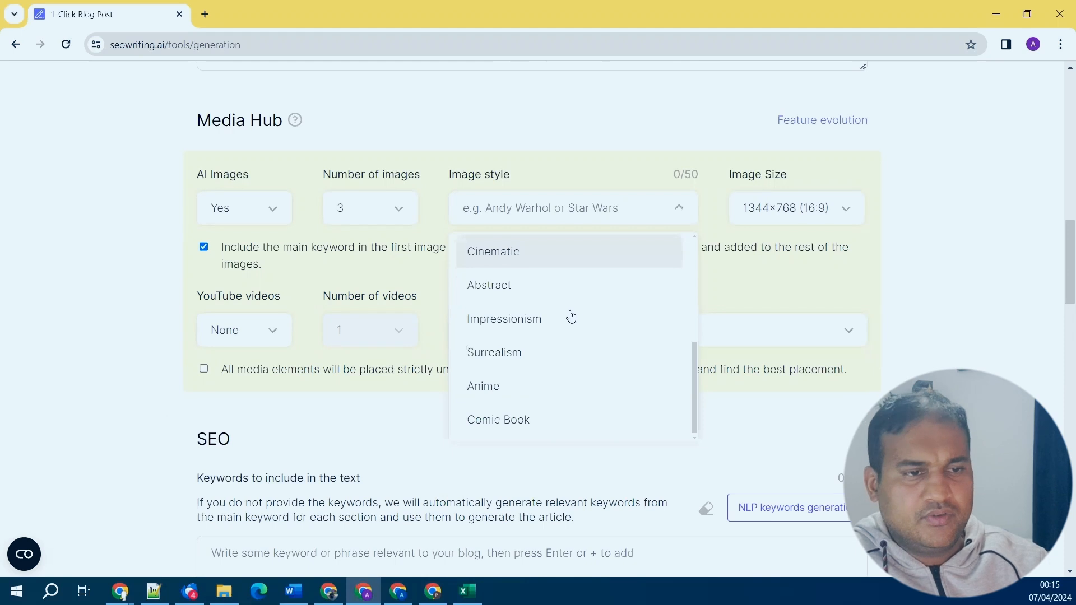
pyautogui.scroll(5, 566, 317)
pyautogui.click(571, 291)
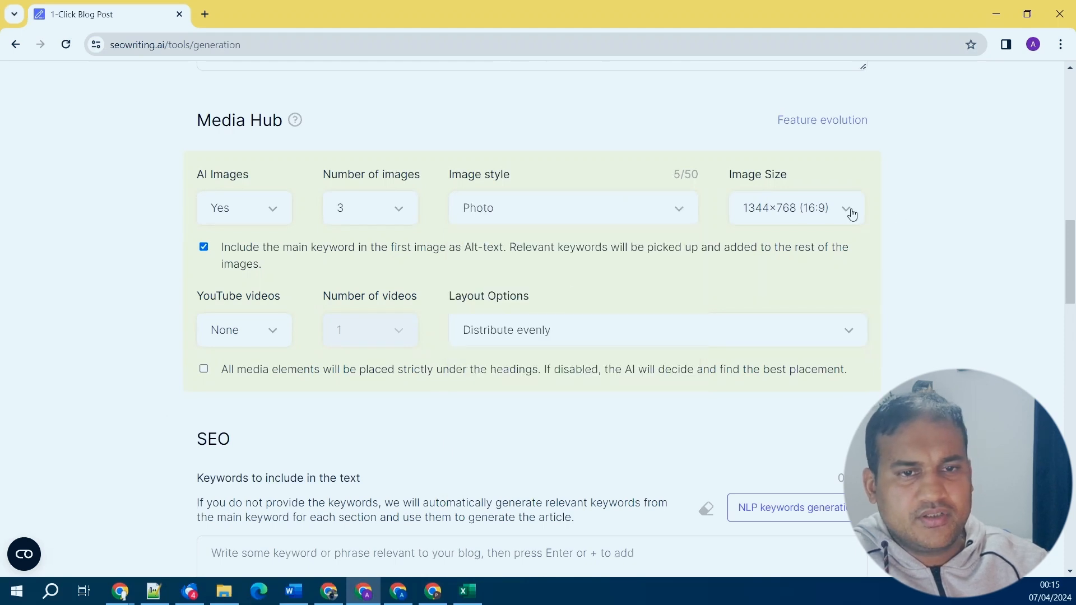
pyautogui.click(830, 208)
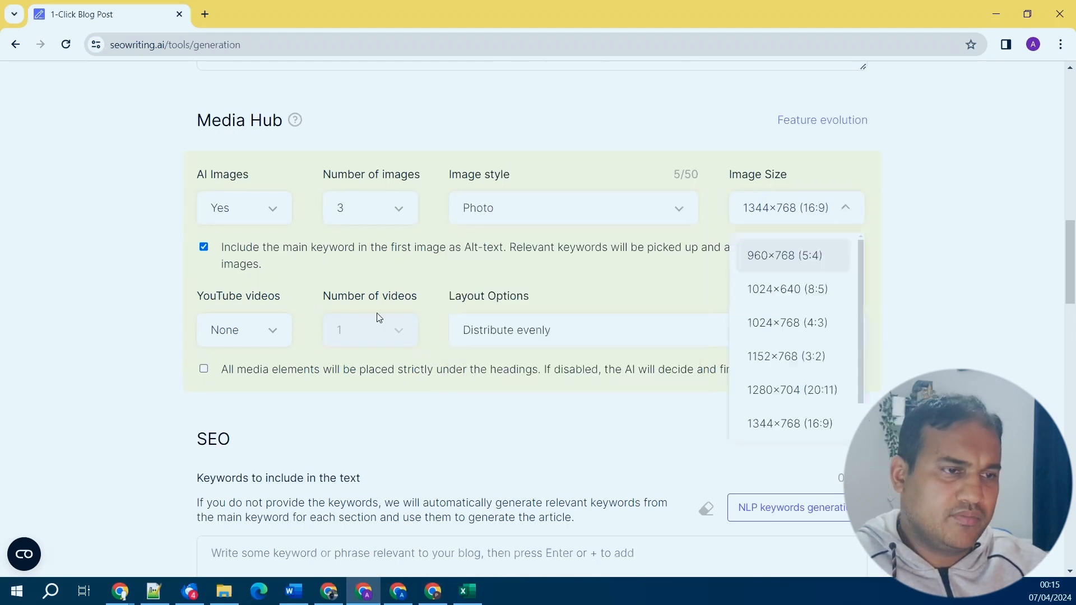
pyautogui.click(830, 259)
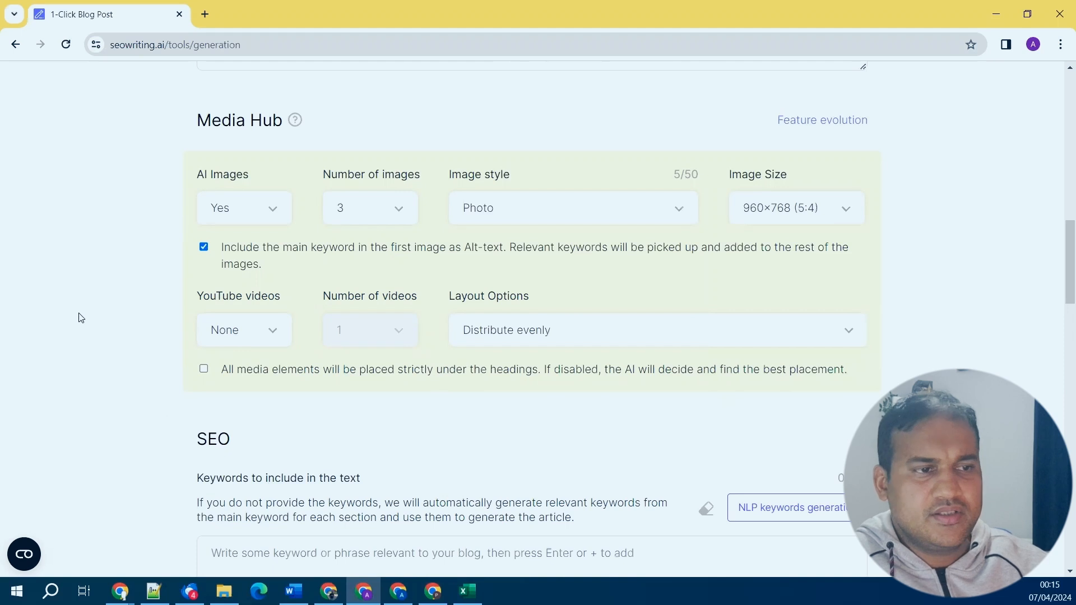
# Generate the NLP keywords to include in the text and glance at the Keyword Stats spreadsheet in Excel.
pyautogui.scroll(-2, 319, 358)
pyautogui.click(780, 377)
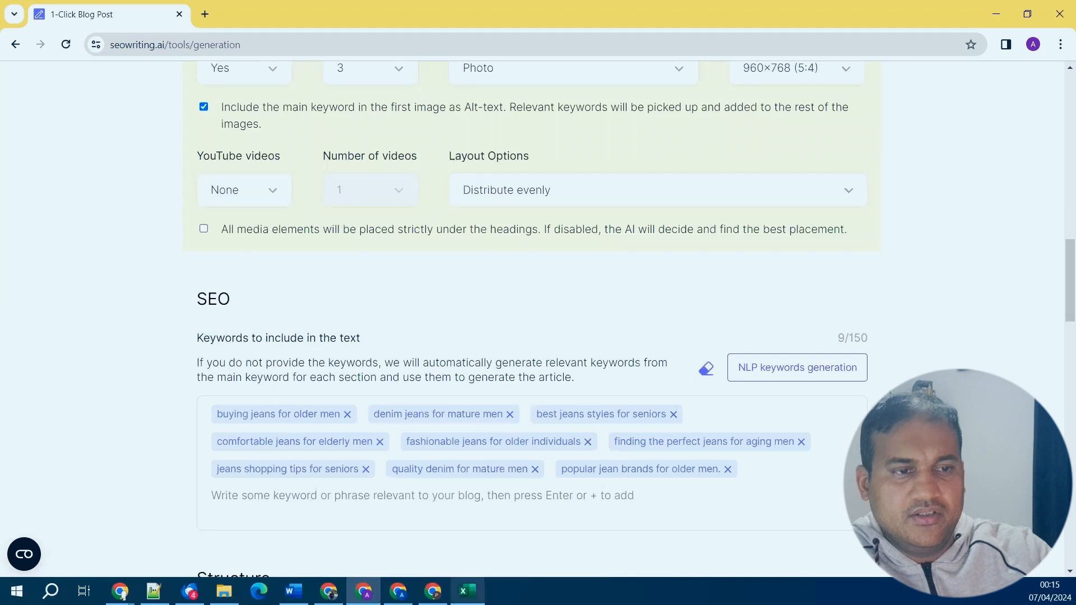
pyautogui.click(467, 591)
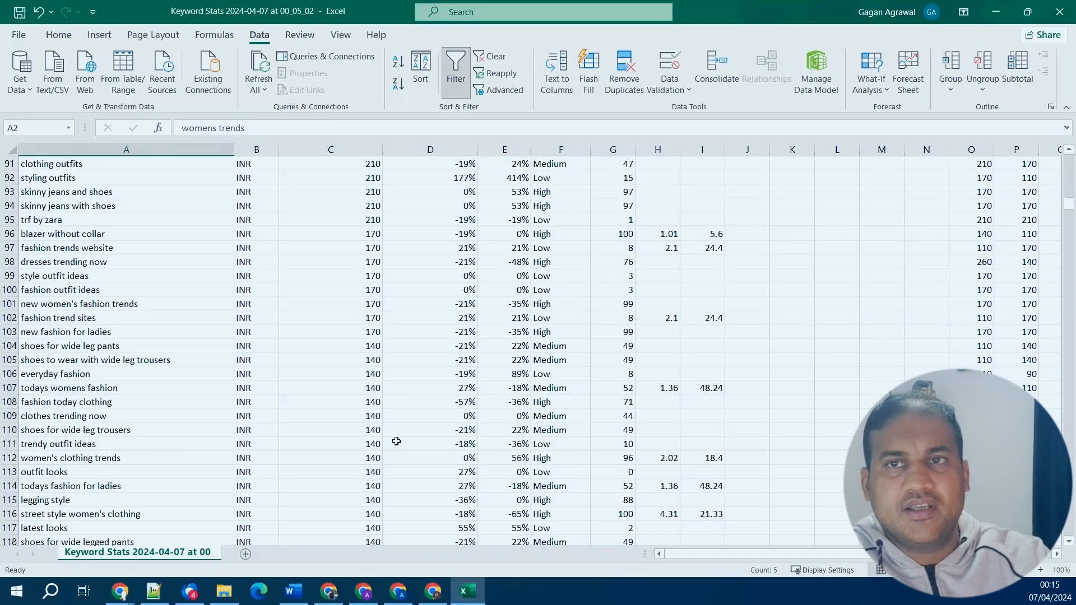
pyautogui.hotkey('alt', 'Tab')
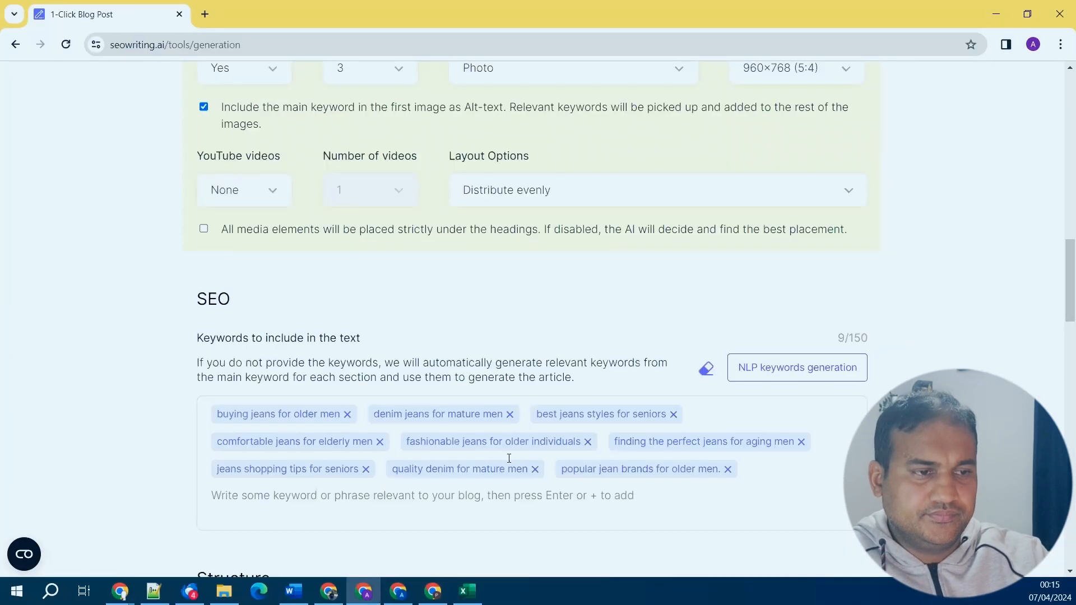
# Fill the Introductory Hook Brief with the Anecdotal or Story preset.
pyautogui.scroll(-4, 493, 439)
pyautogui.scroll(-2, 423, 349)
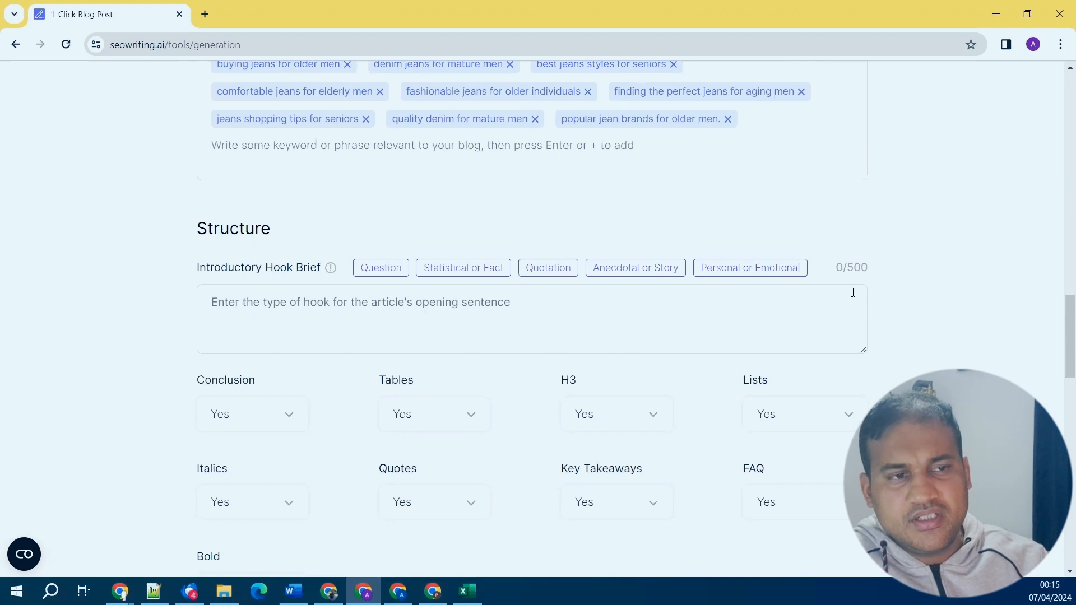
pyautogui.click(633, 272)
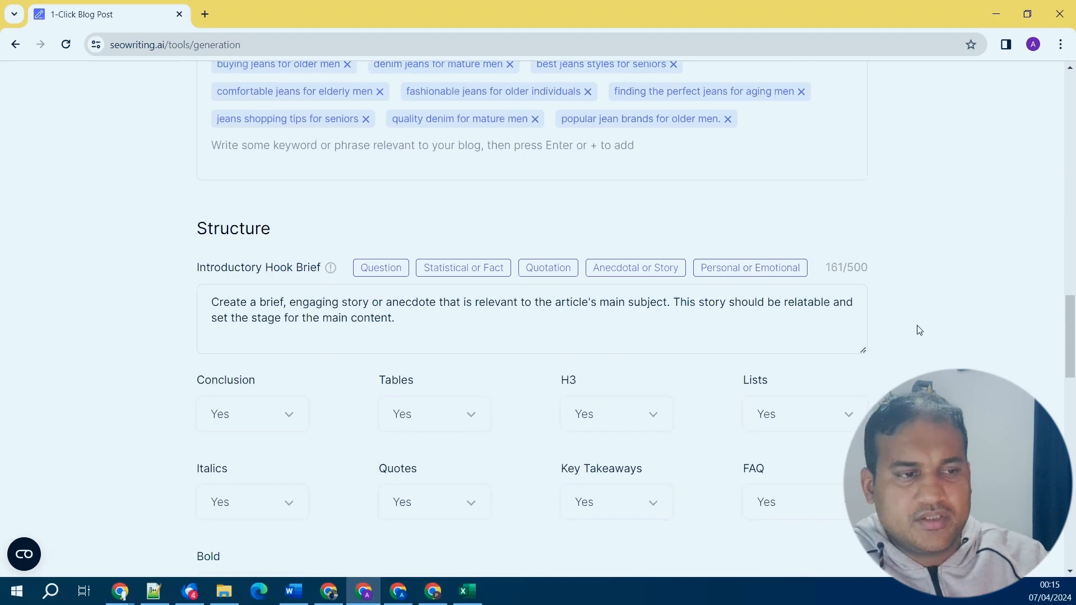
# Set Key Takeaways to No in the article's structure options.
pyautogui.scroll(-2, 283, 279)
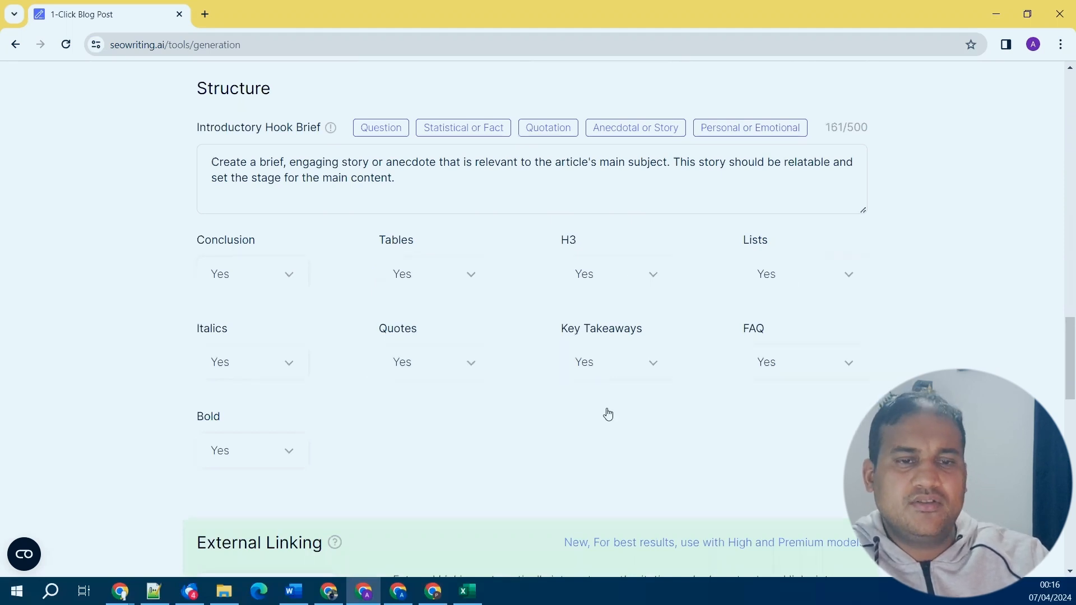
pyautogui.click(631, 371)
pyautogui.click(273, 475)
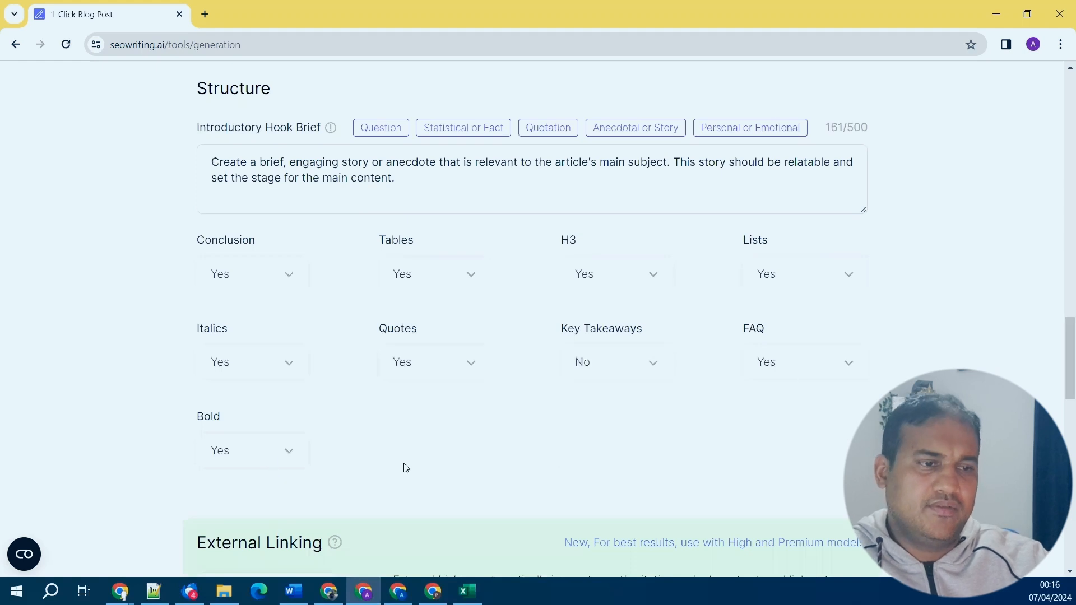
# Connect the article to Basic Web with Source Links set to Yes and URLs Reference as the search source.
pyautogui.scroll(-3, 552, 402)
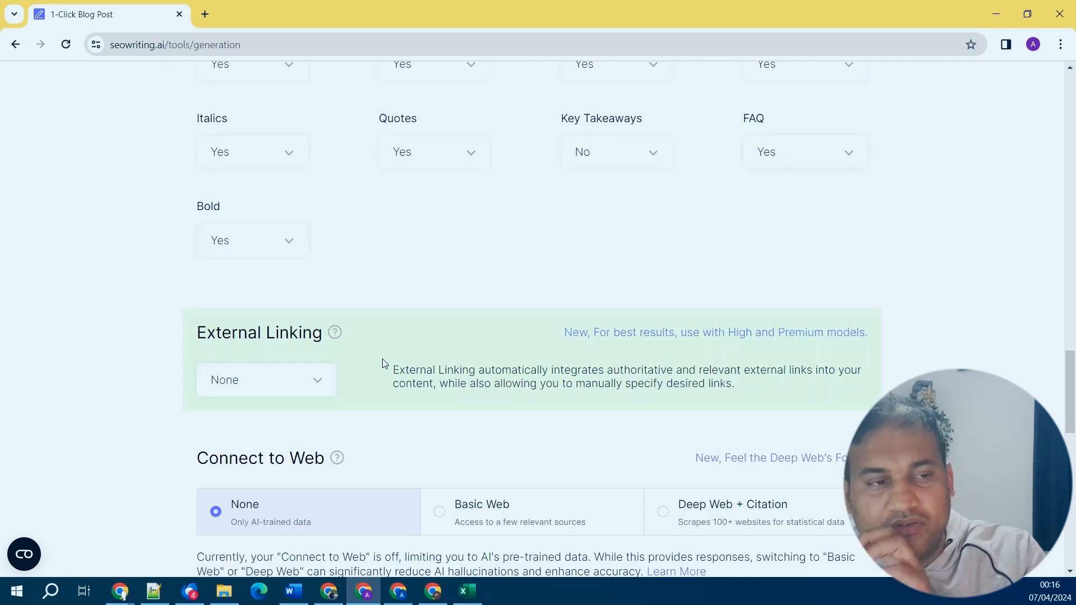
pyautogui.scroll(-2, 437, 370)
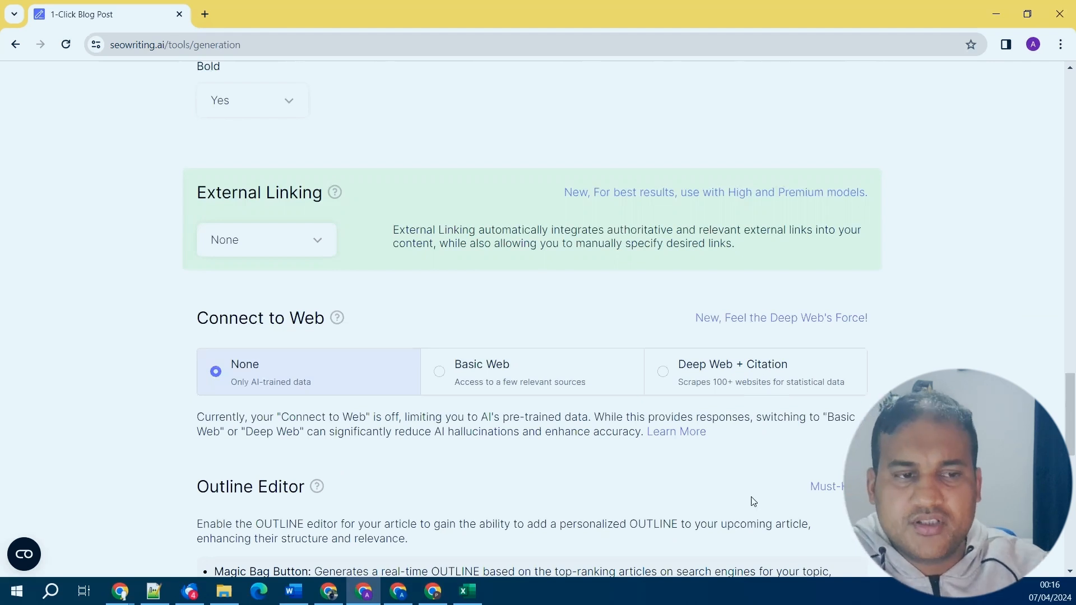
pyautogui.click(531, 389)
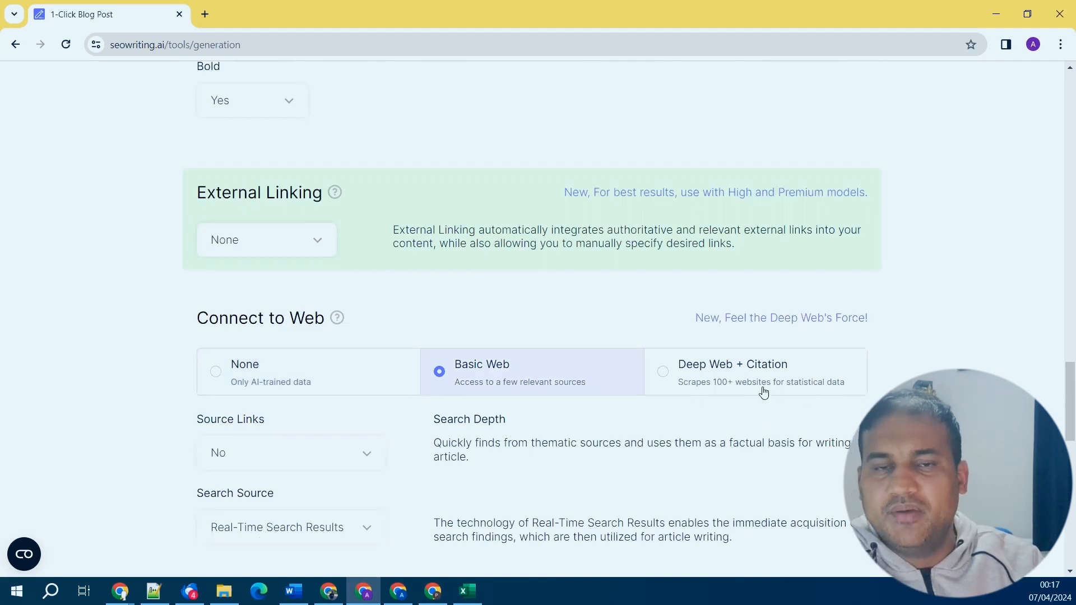
pyautogui.scroll(-2, 757, 389)
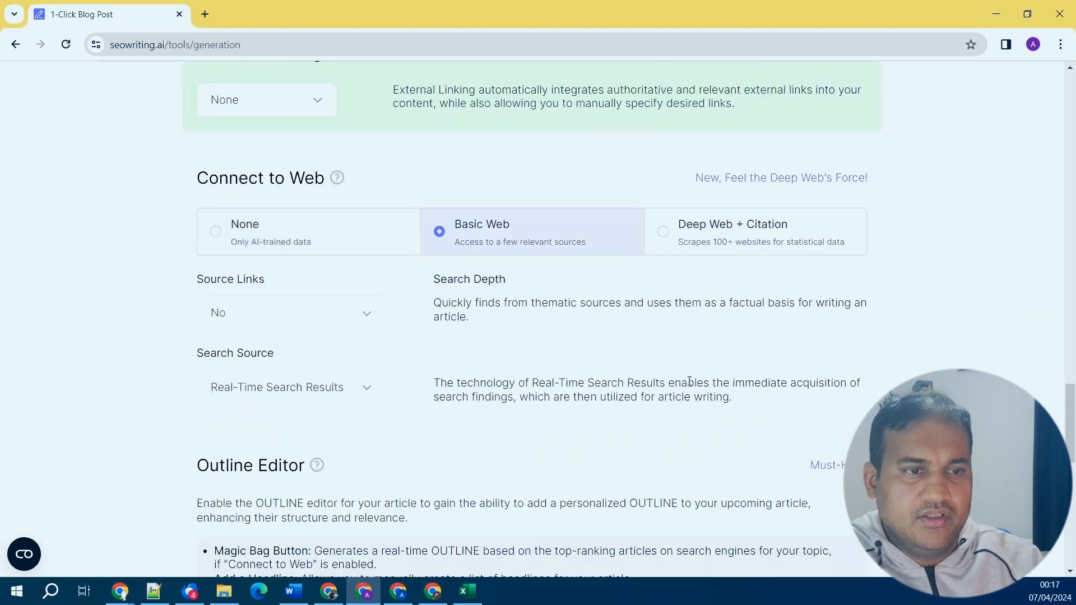
pyautogui.click(336, 325)
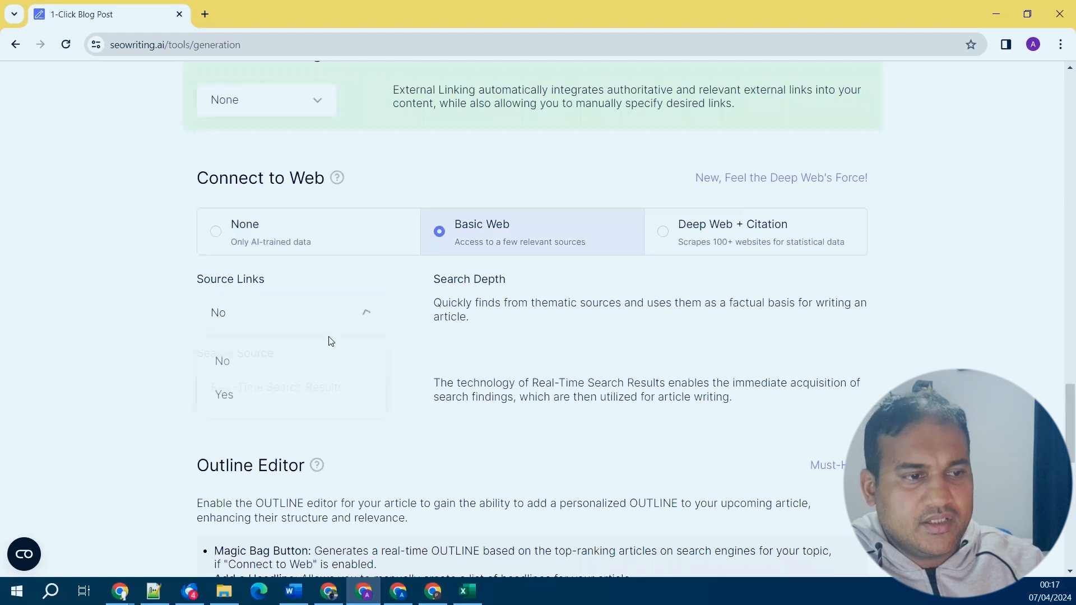
pyautogui.click(306, 394)
pyautogui.click(331, 389)
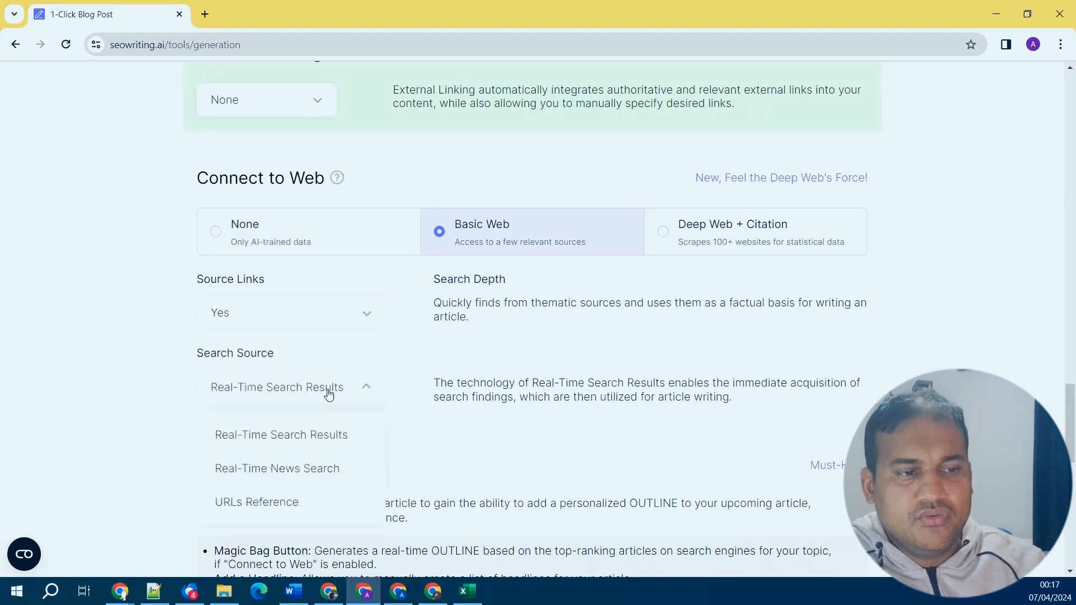
pyautogui.click(300, 512)
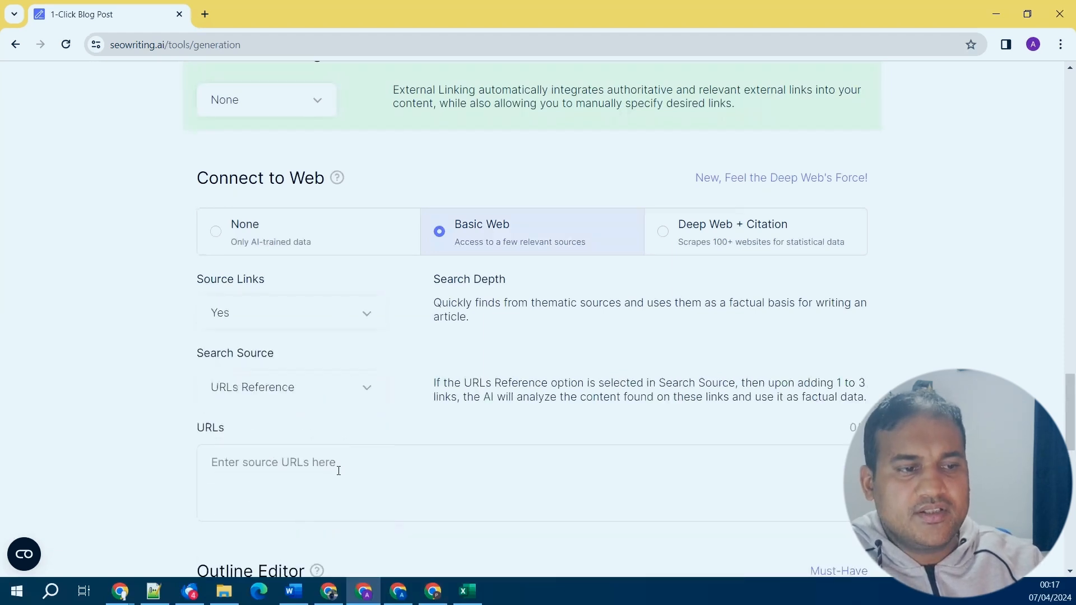
pyautogui.click(346, 466)
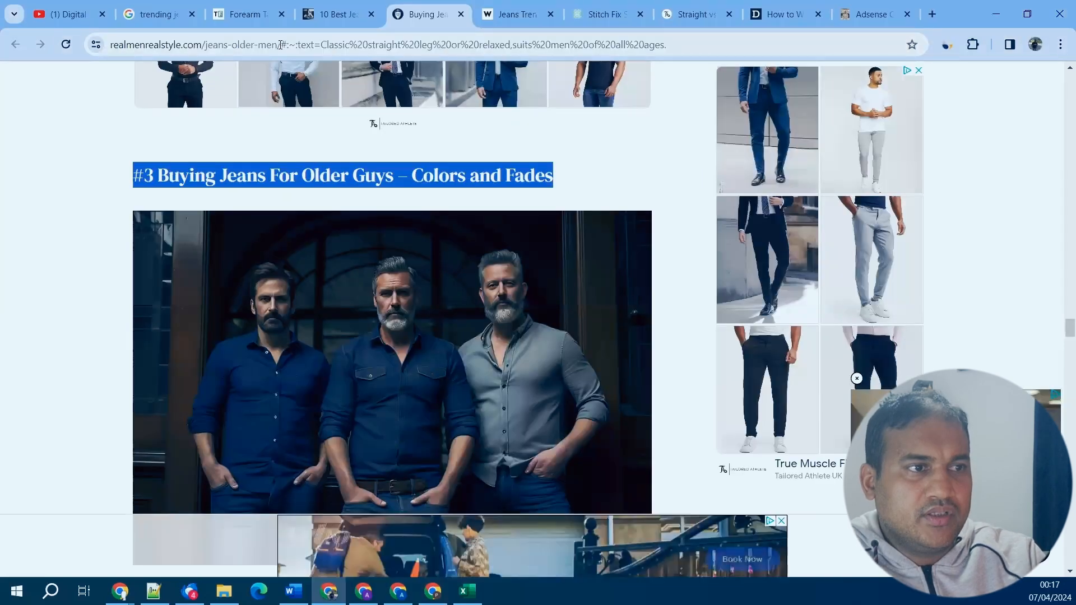
pyautogui.moveTo(282, 45); pyautogui.dragTo(106, 38)
pyautogui.hotkey('ctrl', 'c')
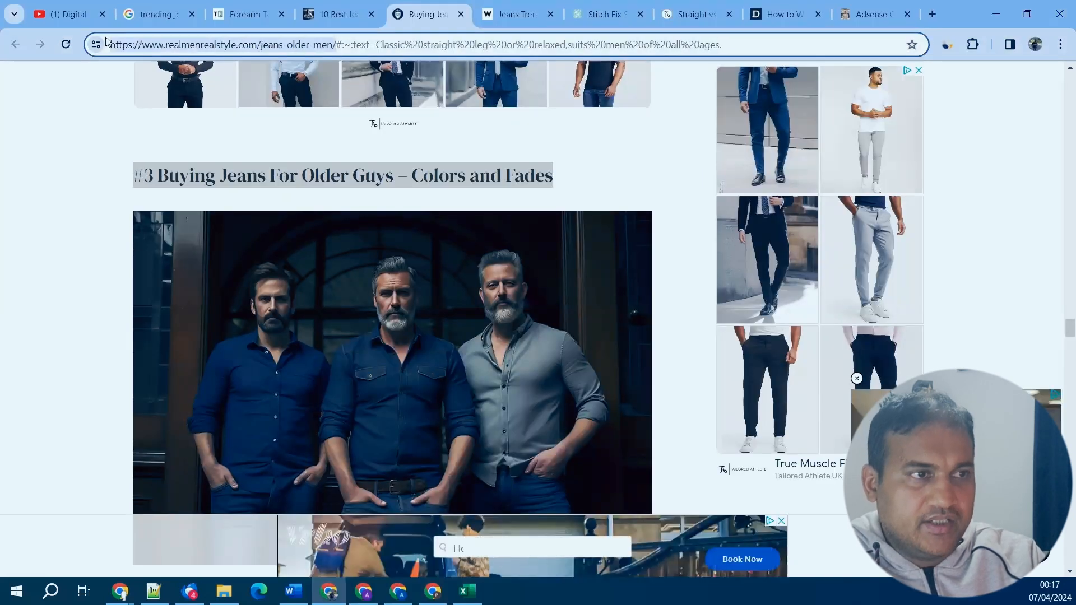
pyautogui.hotkey('alt', 'Tab')
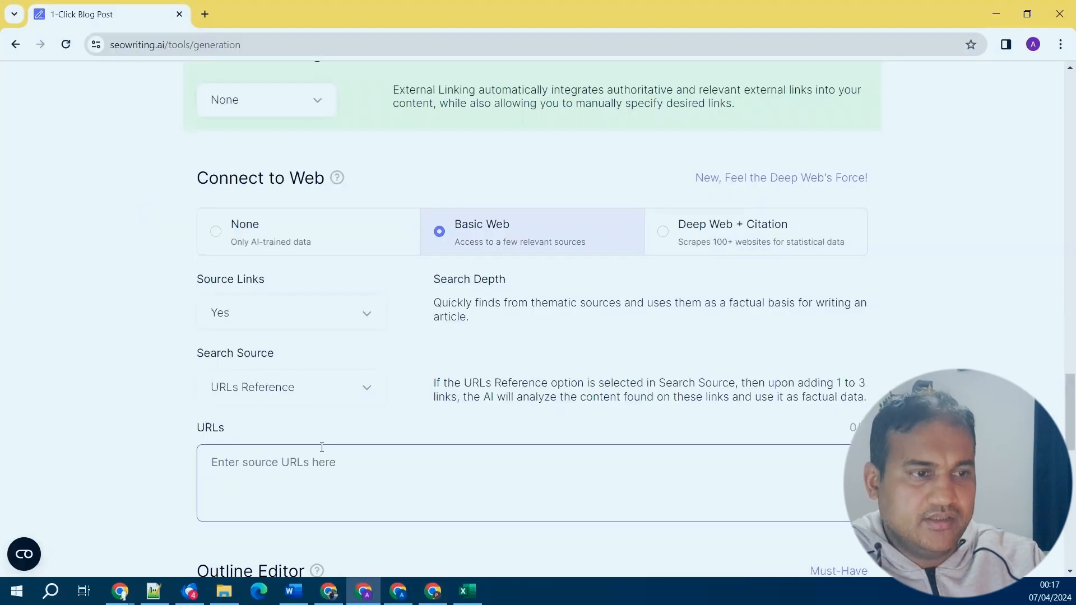
pyautogui.hotkey('ctrl', 'v')
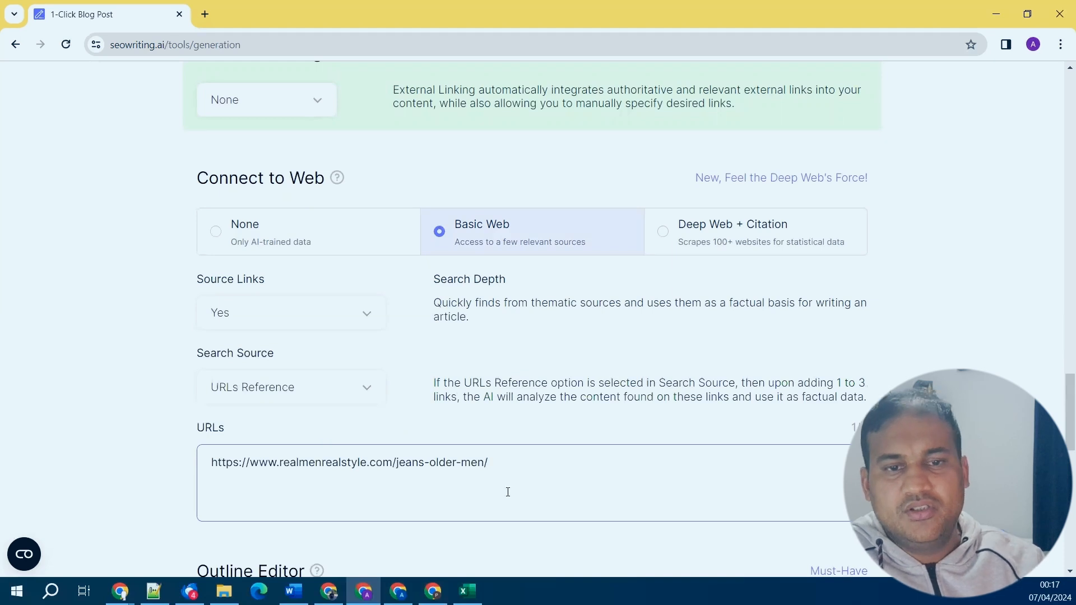
pyautogui.click(941, 476)
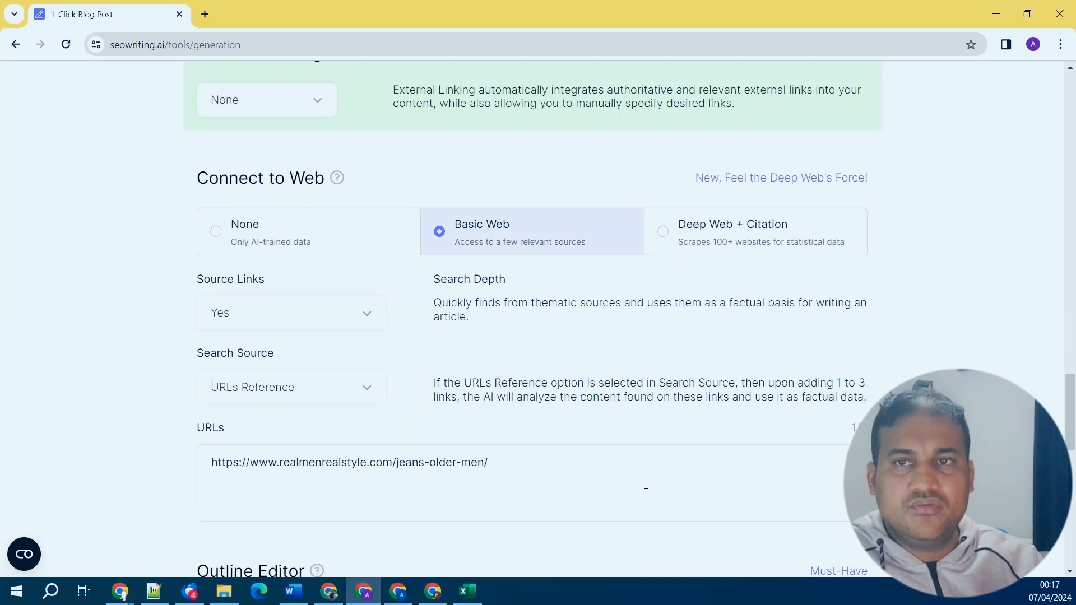
# Try Real-Time Search Results as the search source and return the setting to URLs Reference.
pyautogui.click(347, 391)
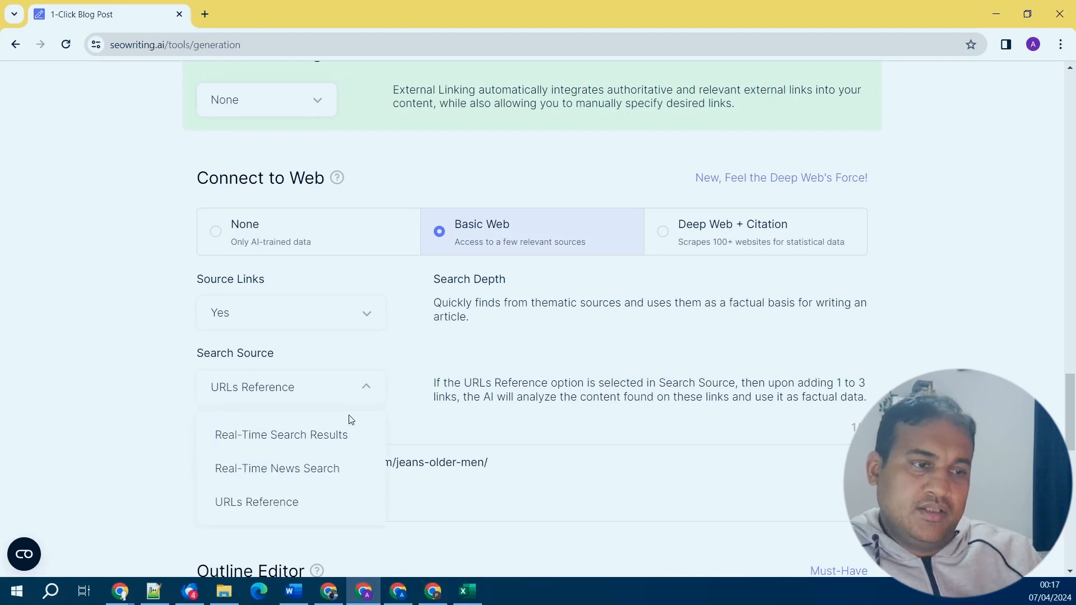
pyautogui.click(330, 445)
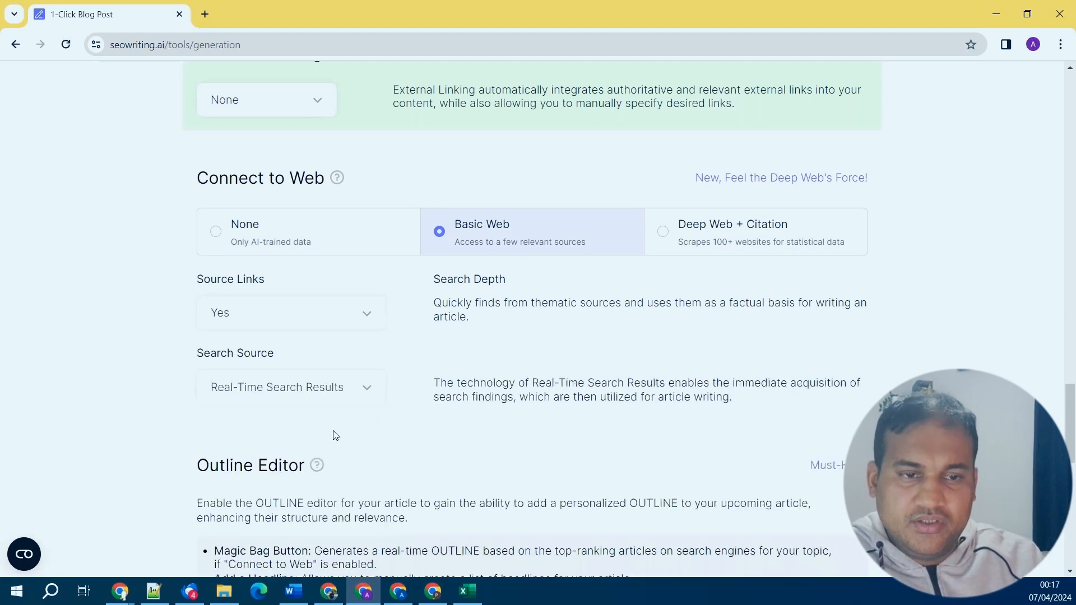
pyautogui.click(362, 394)
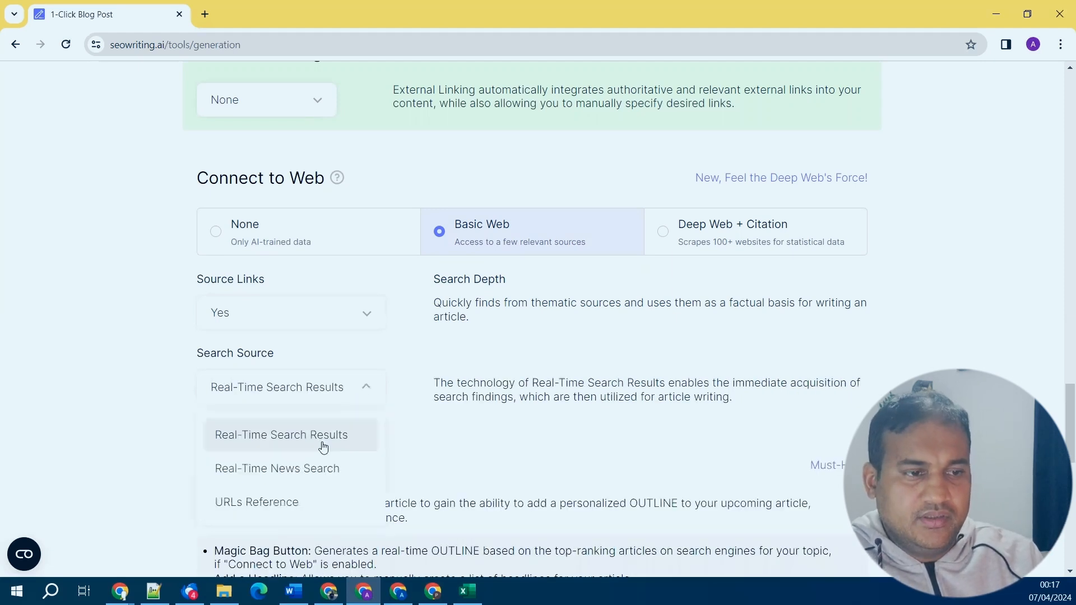
pyautogui.click(311, 501)
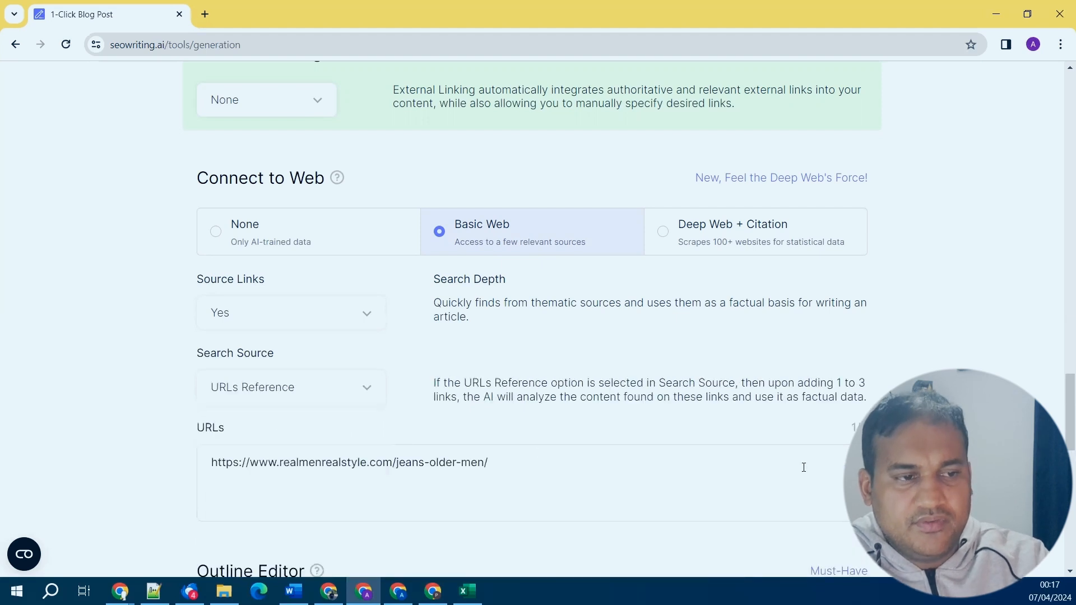
# Check the remaining outline, document and publishing settings and run the generation of the "Guide to Buying Jeans For Older Men" article.
pyautogui.scroll(-3, 804, 467)
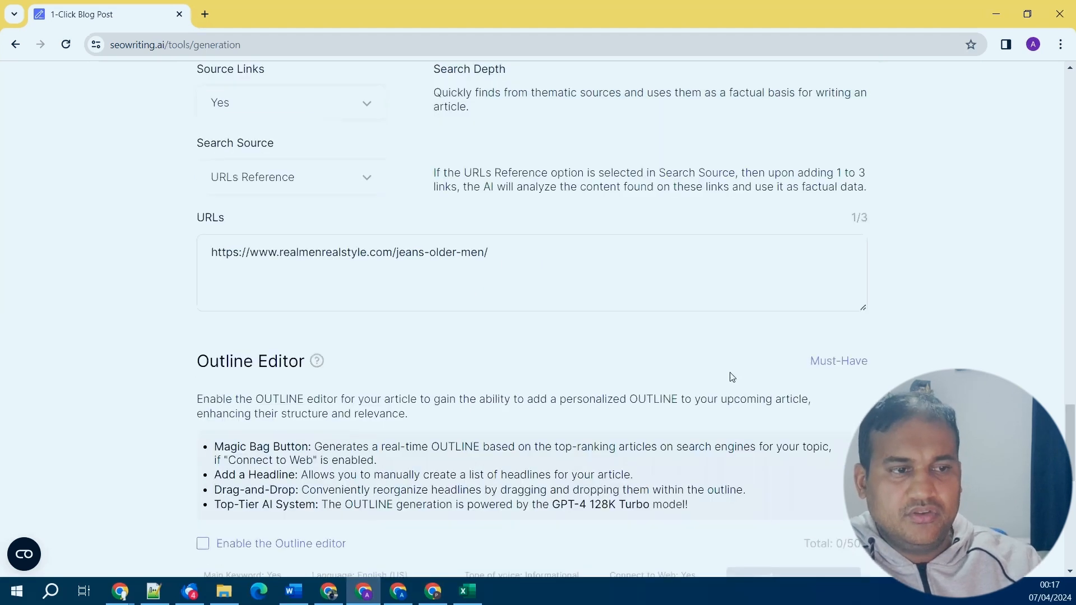
pyautogui.scroll(-3, 732, 377)
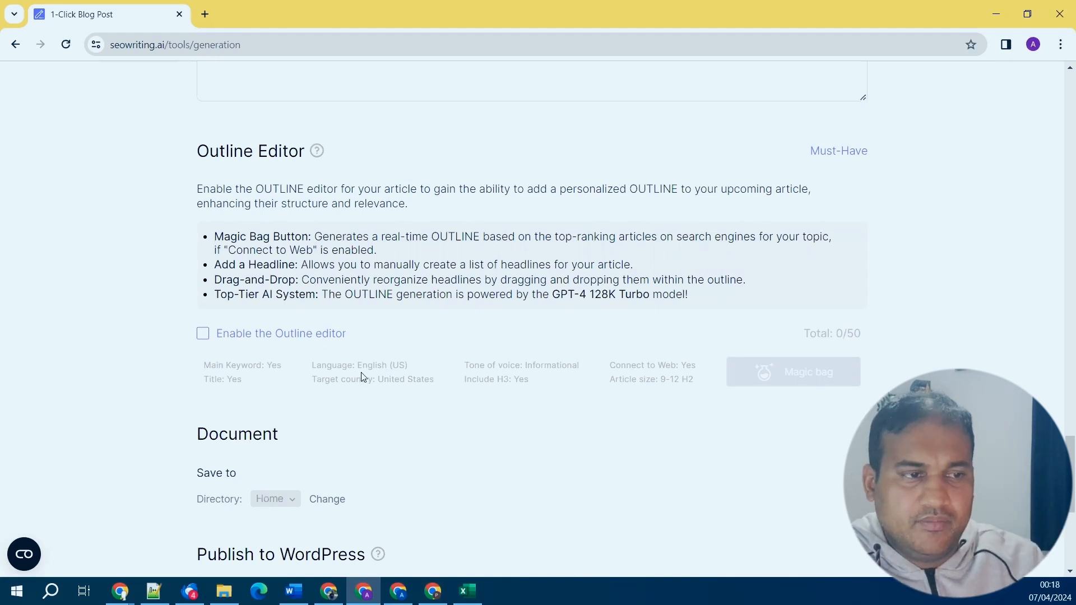
pyautogui.scroll(-6, 363, 378)
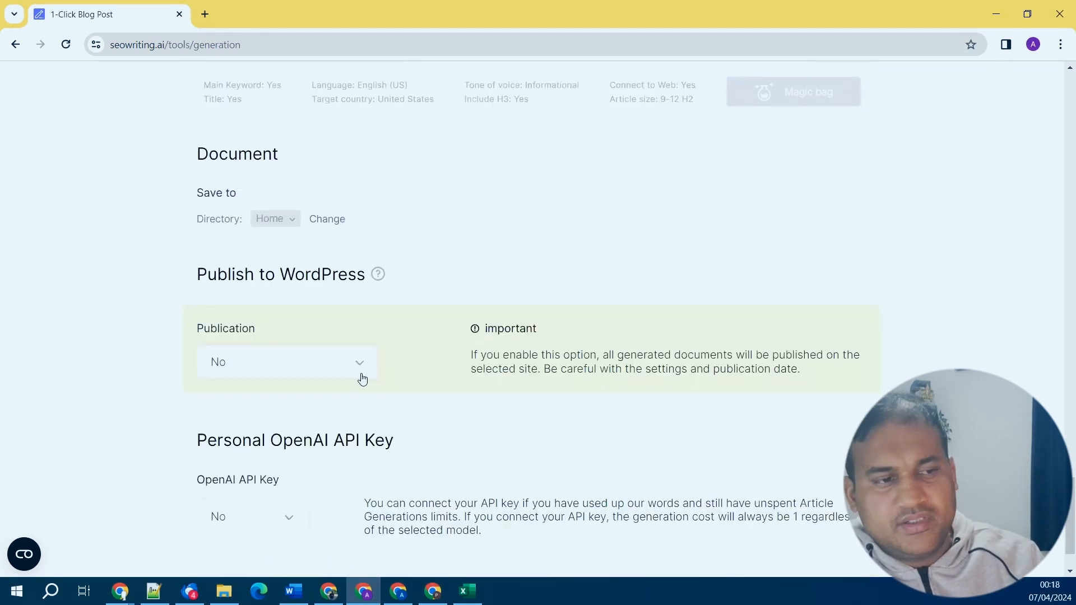
pyautogui.scroll(12, 877, 354)
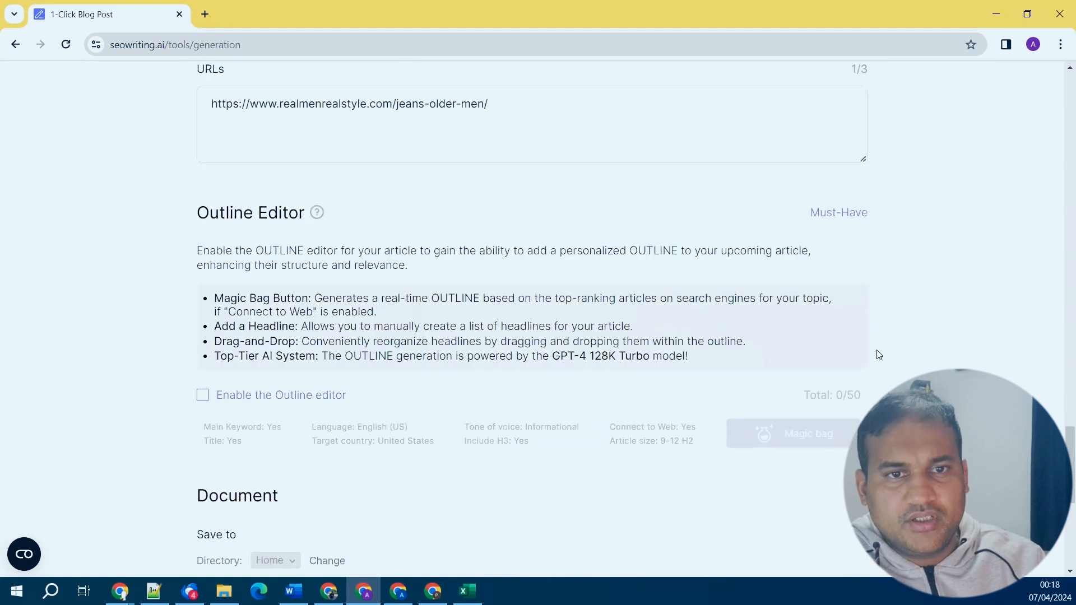
pyautogui.scroll(12, 876, 352)
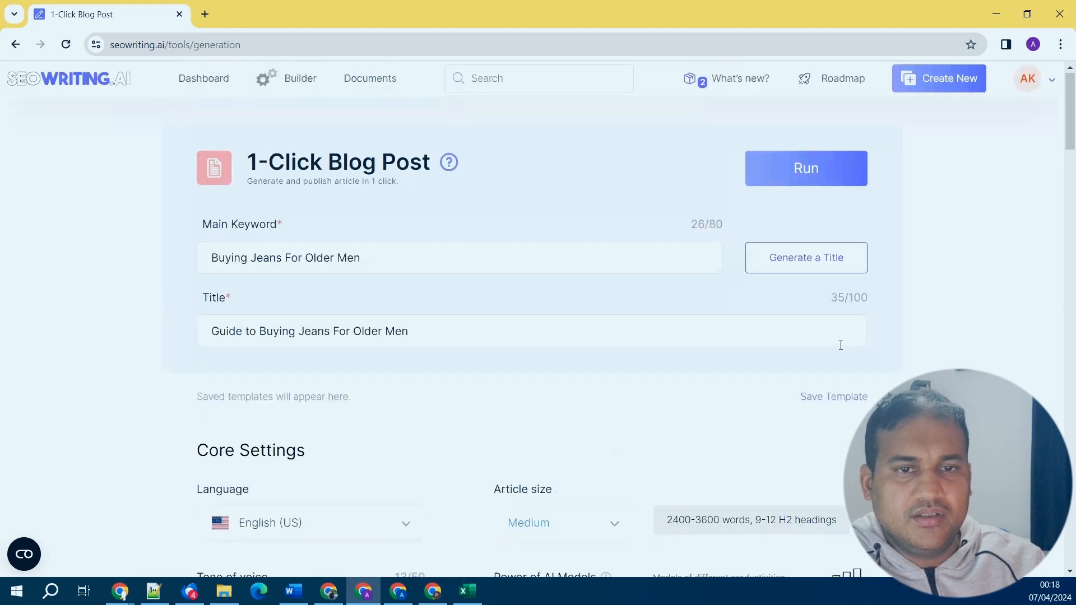
pyautogui.click(809, 173)
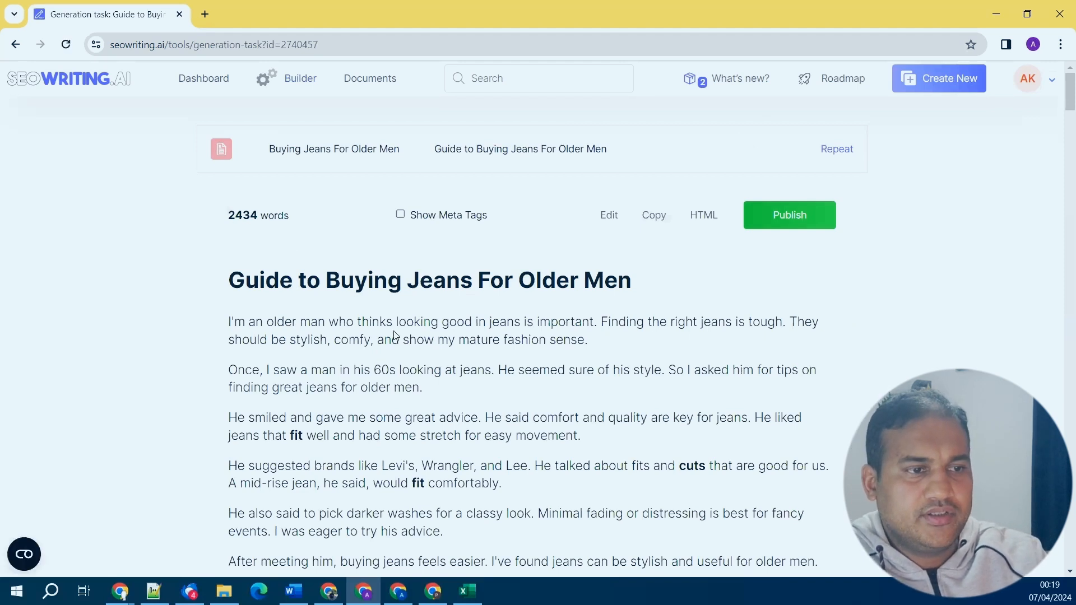
# Review the generated article's introduction, first image, Best Jeans For Older Men section, and the denim section for guys over 40, 50, 60.
pyautogui.scroll(-3, 459, 344)
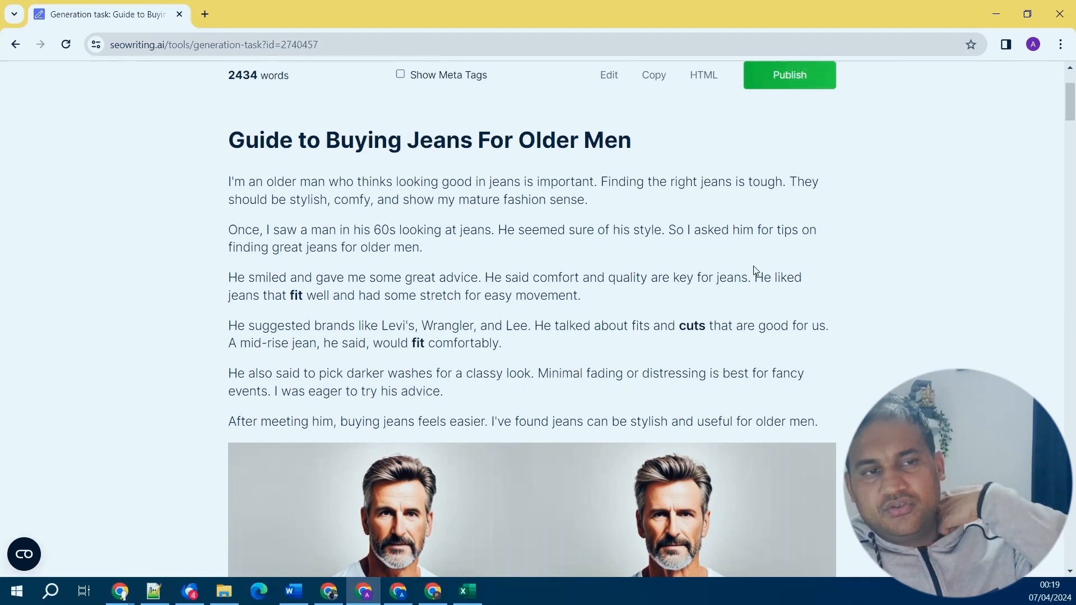
pyautogui.scroll(-2, 754, 270)
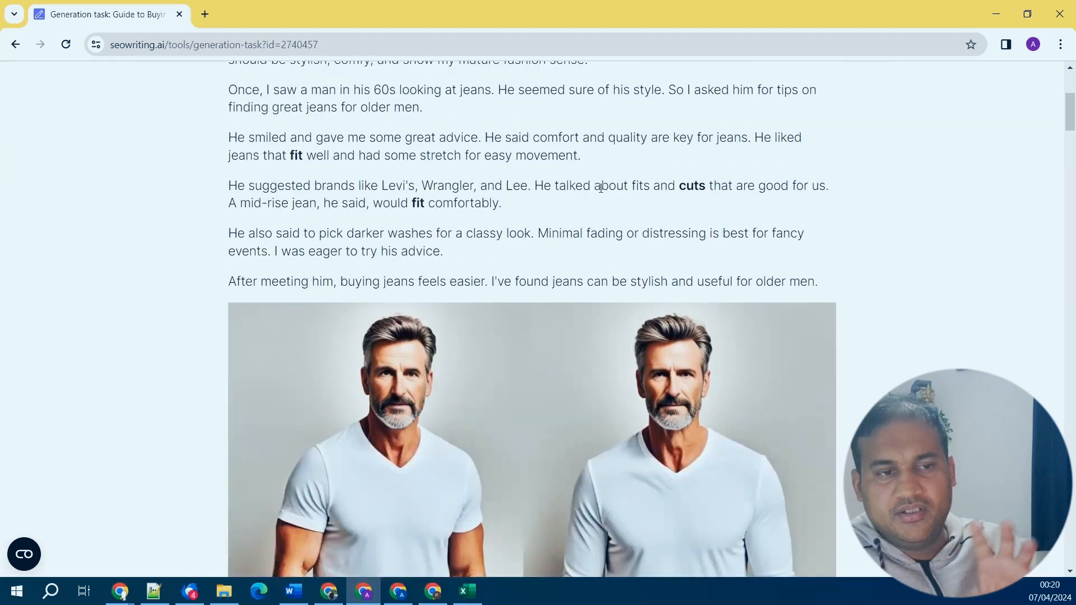
pyautogui.scroll(-4, 601, 187)
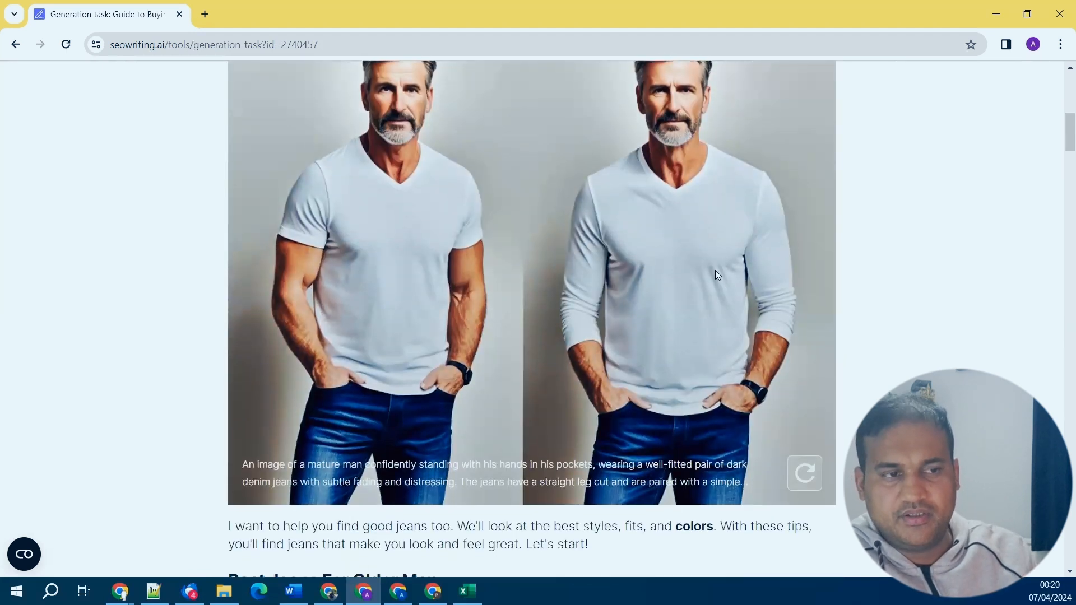
pyautogui.scroll(-3, 716, 270)
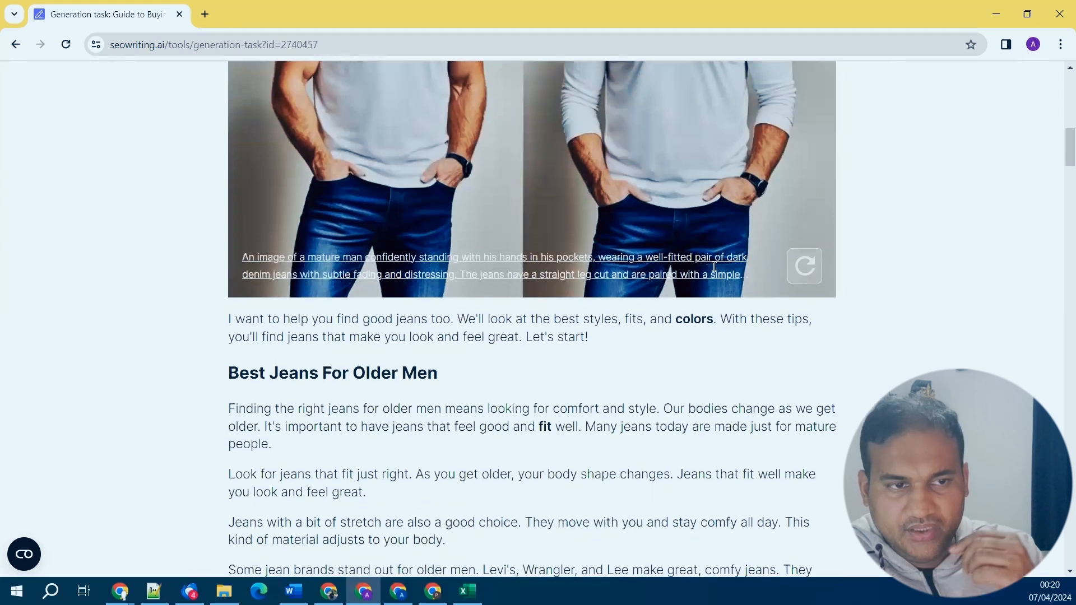
pyautogui.scroll(-3, 717, 269)
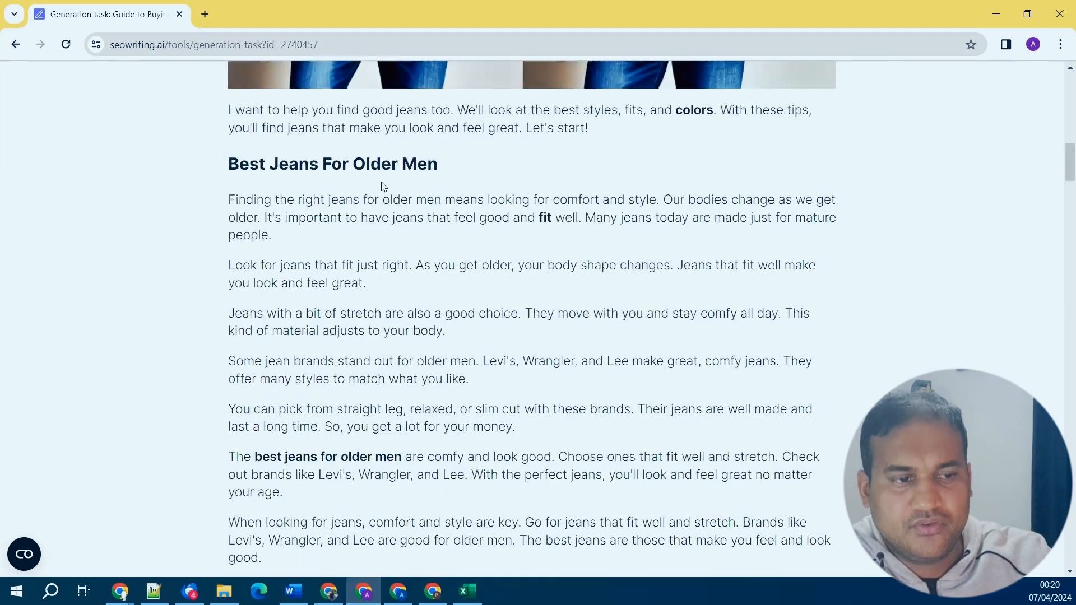
pyautogui.scroll(-2, 384, 192)
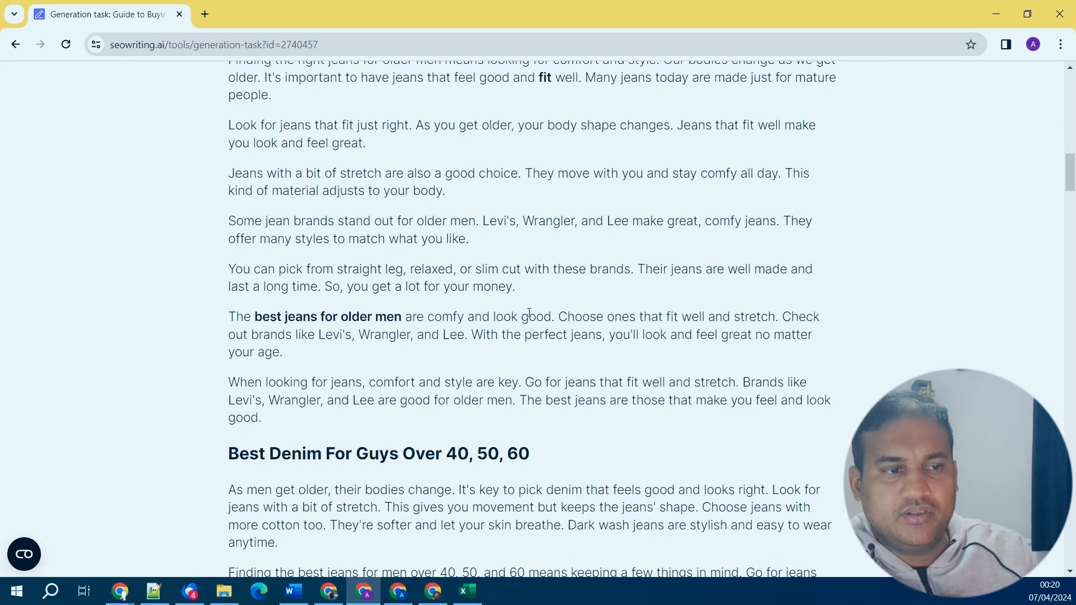
pyautogui.scroll(-5, 529, 312)
pyautogui.scroll(-5, 529, 312)
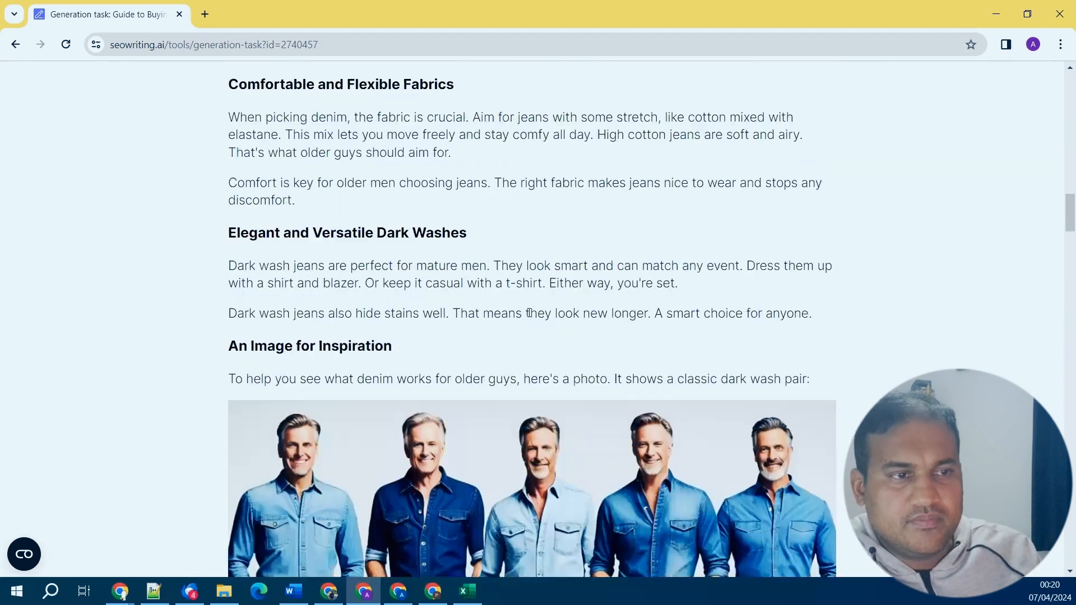
pyautogui.scroll(-3, 529, 312)
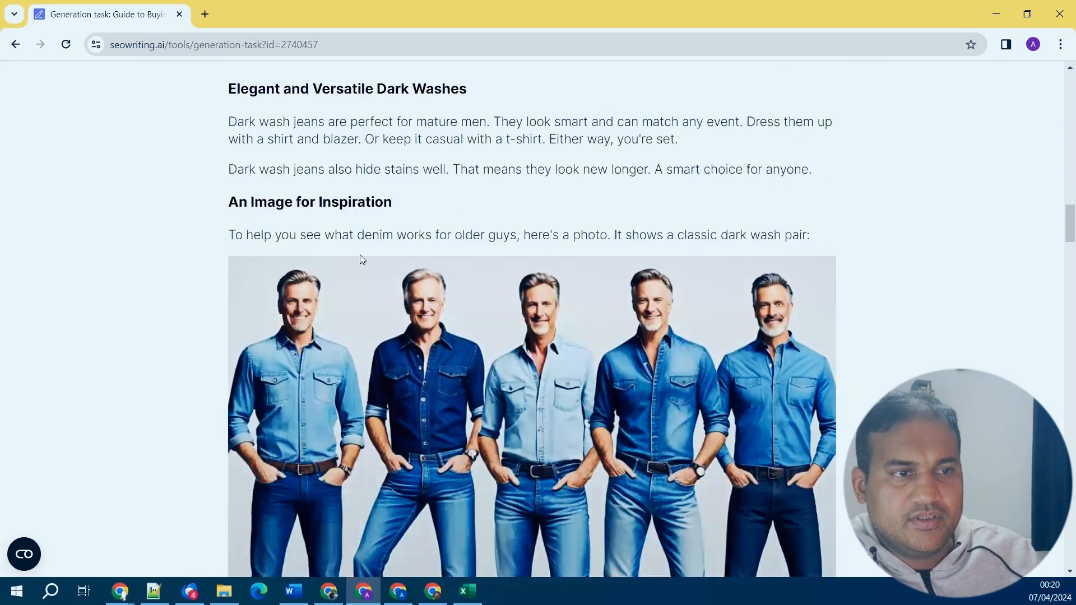
pyautogui.scroll(-1, 628, 351)
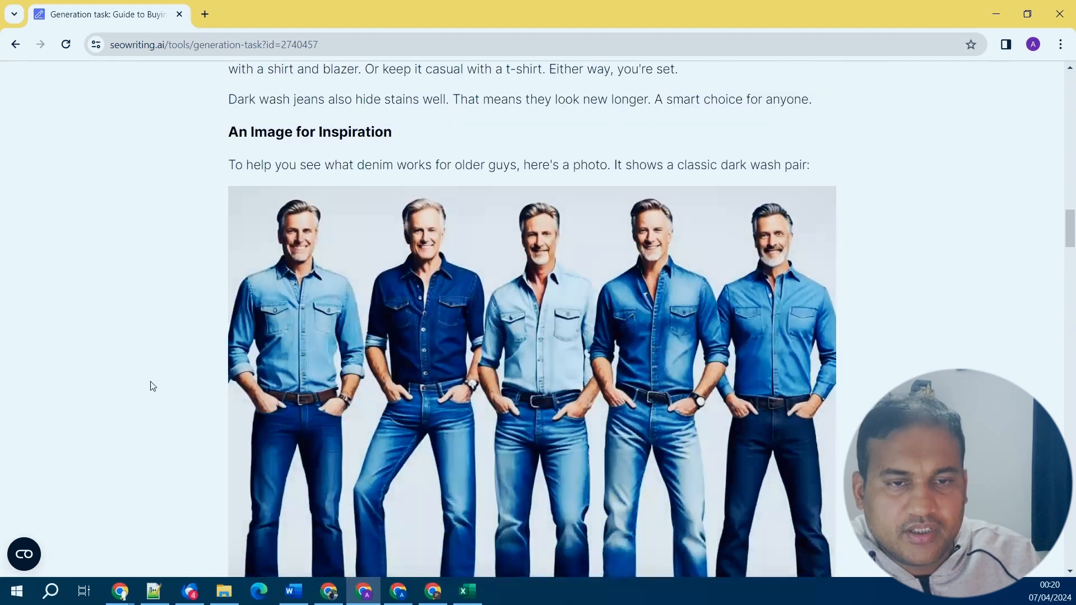
pyautogui.scroll(-2, 752, 407)
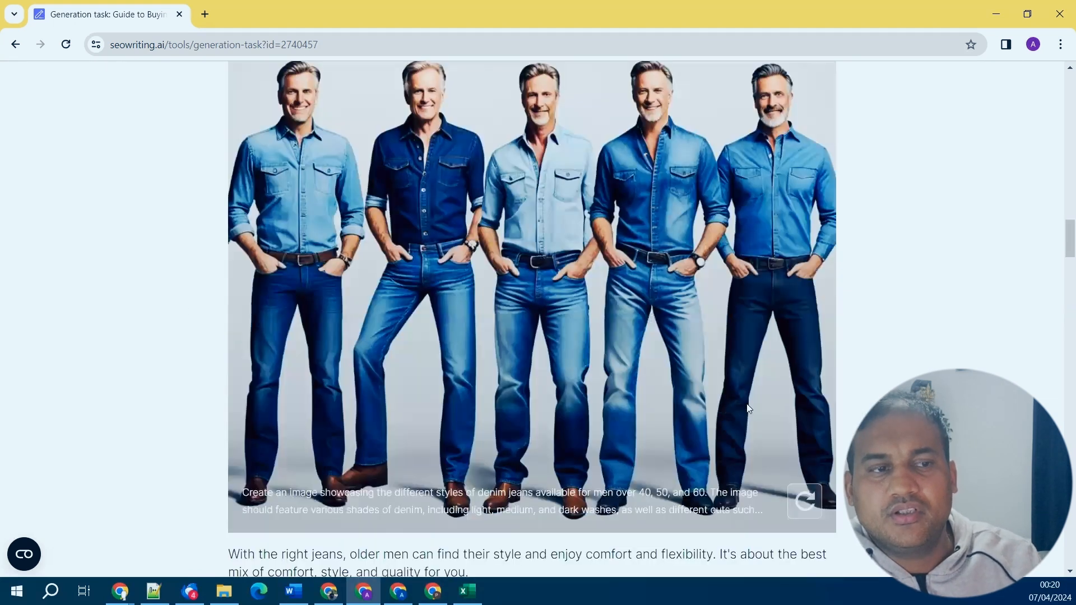
pyautogui.scroll(-1, 619, 369)
pyautogui.scroll(-3, 424, 348)
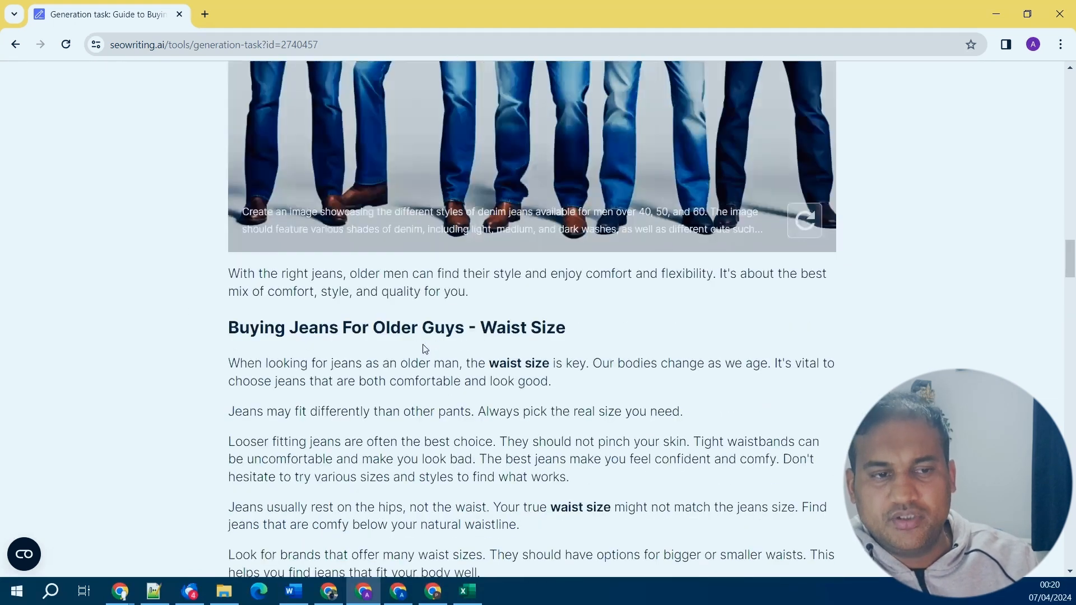
# Review the rest of the generated article, from the waist size section through fits, colors, dressing tips and quality denim to the conclusion.
pyautogui.scroll(-3, 425, 342)
pyautogui.scroll(-3, 425, 340)
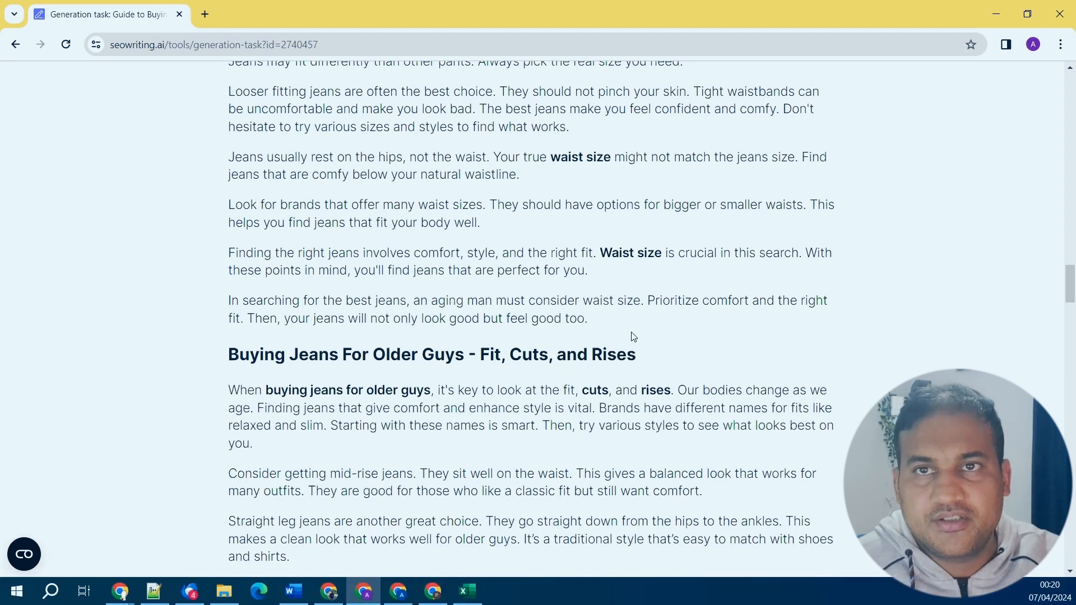
pyautogui.scroll(-1, 630, 338)
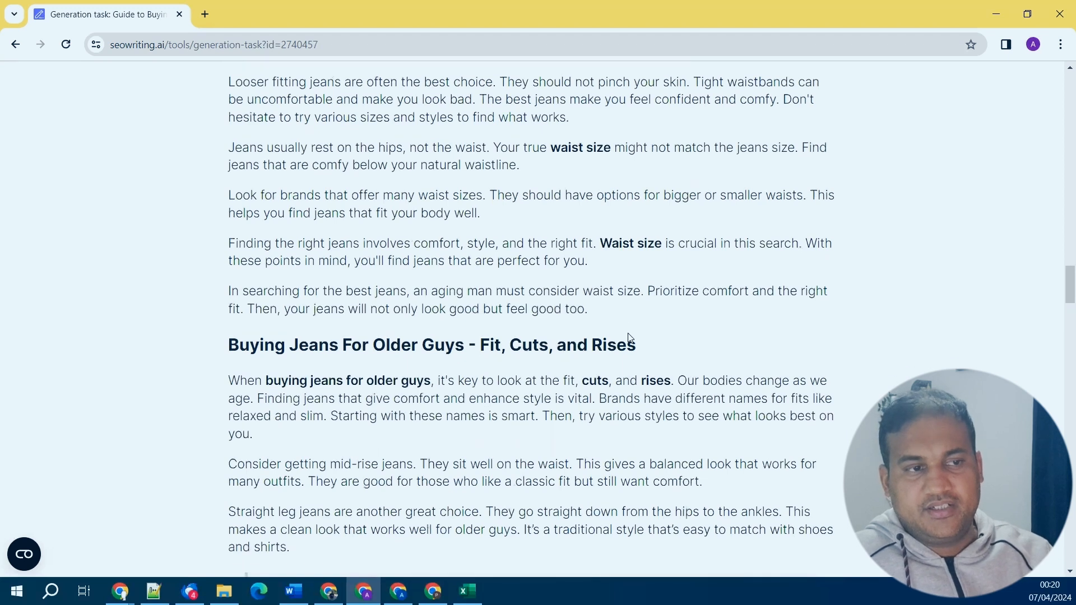
pyautogui.scroll(-5, 630, 338)
pyautogui.scroll(-2, 622, 335)
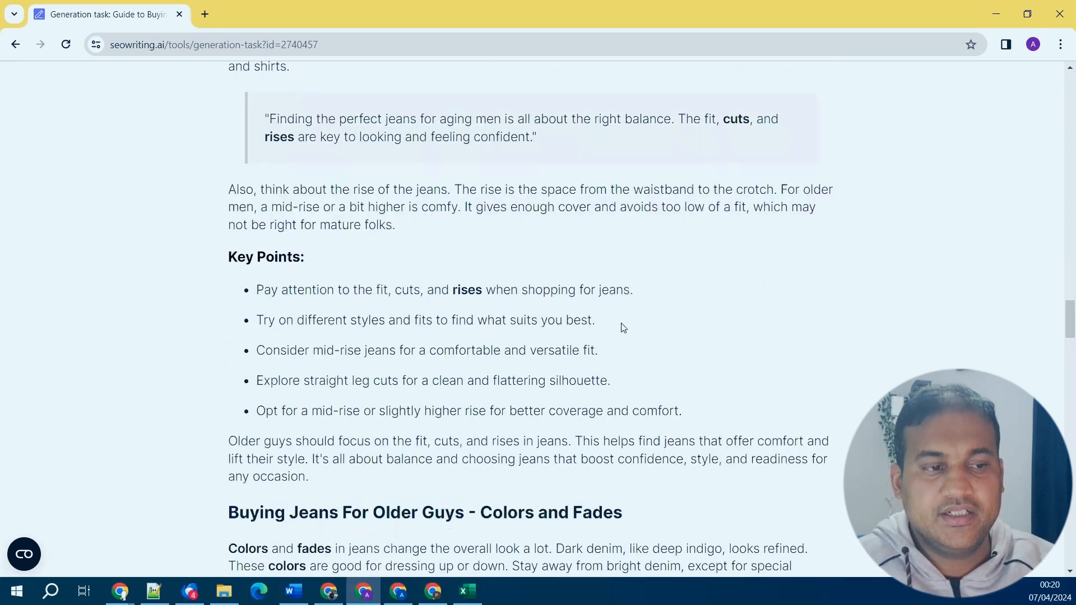
pyautogui.scroll(-2, 622, 330)
pyautogui.scroll(-5, 622, 325)
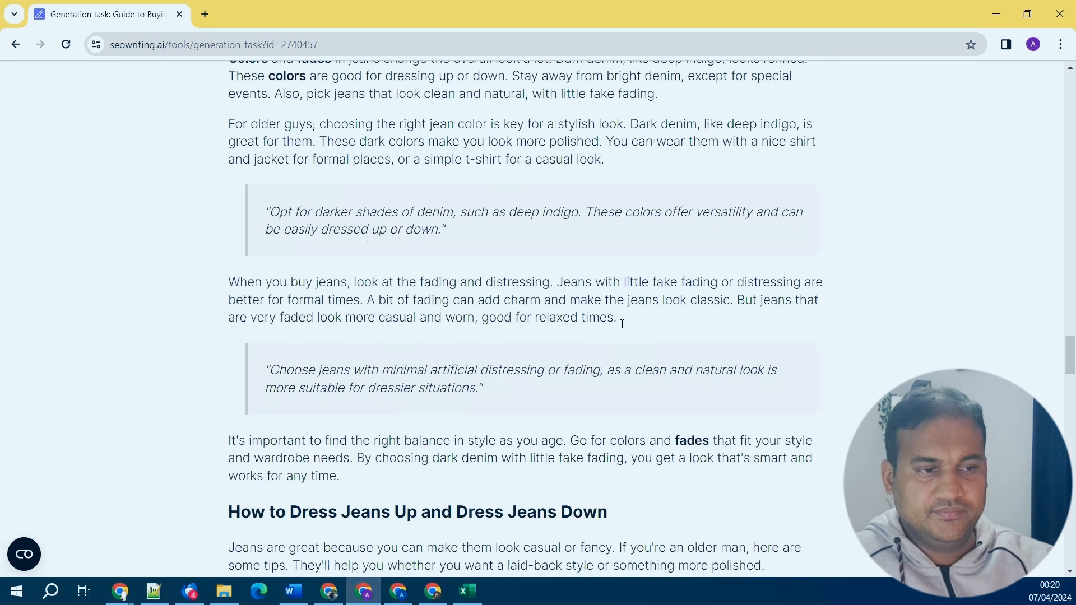
pyautogui.scroll(-3, 622, 325)
pyautogui.scroll(-7, 621, 331)
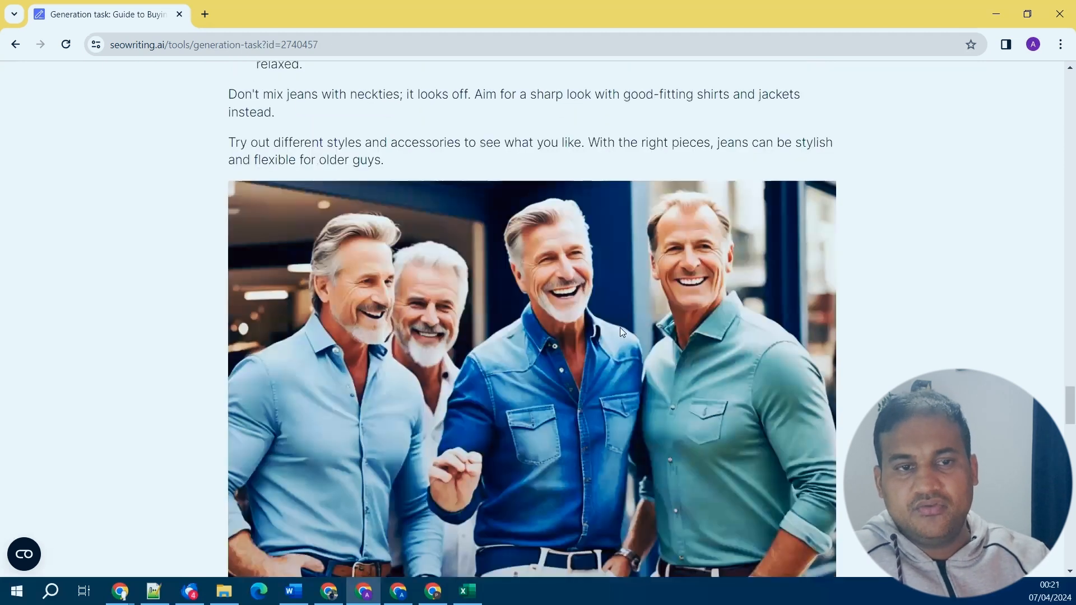
pyautogui.scroll(-1, 621, 331)
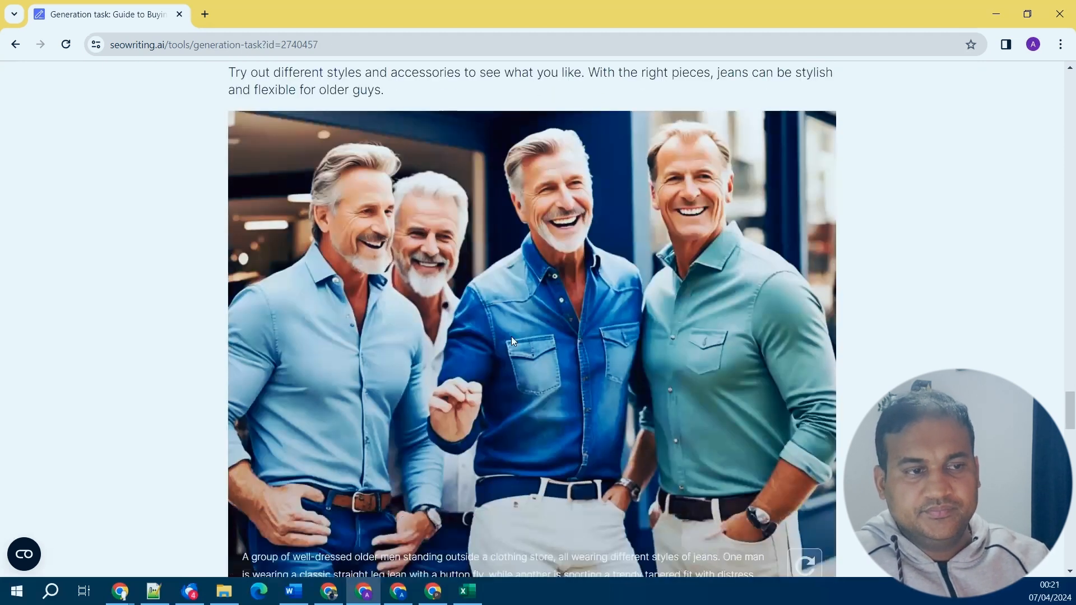
pyautogui.scroll(-5, 511, 340)
pyautogui.scroll(-4, 515, 337)
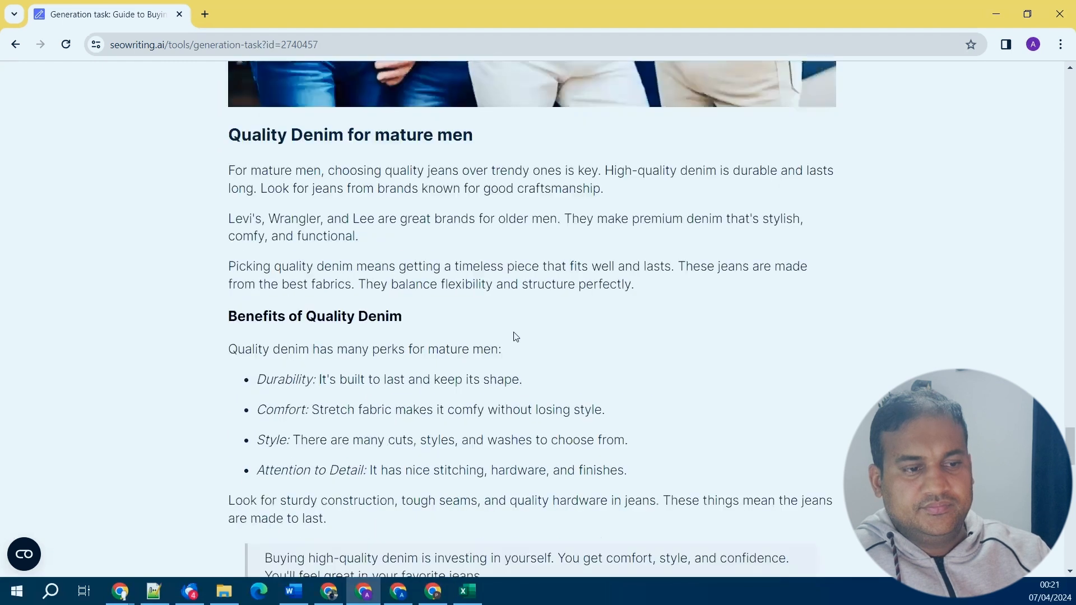
pyautogui.scroll(-5, 516, 337)
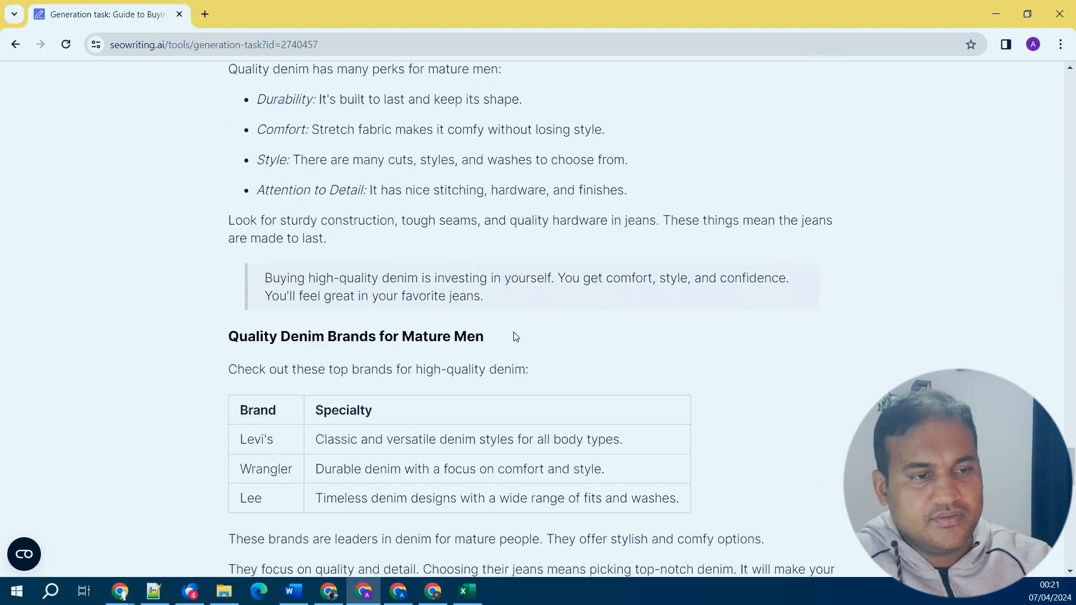
pyautogui.scroll(-4, 516, 336)
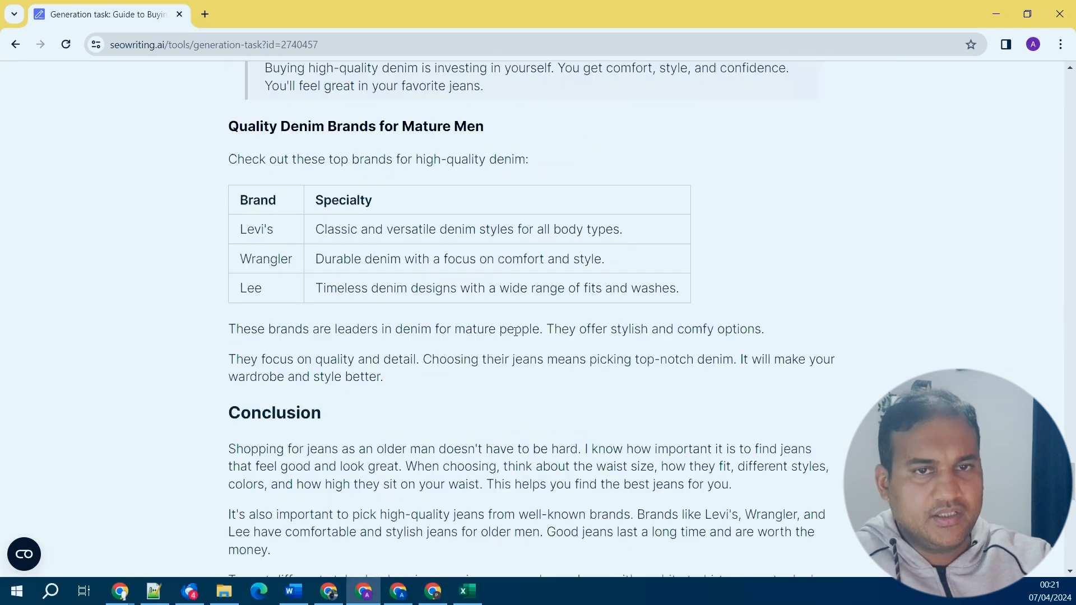
# Copy the generated article's text from the introduction through the last FAQ answer, leaving out the title and Source Links.
pyautogui.scroll(5, 516, 336)
pyautogui.scroll(10, 504, 252)
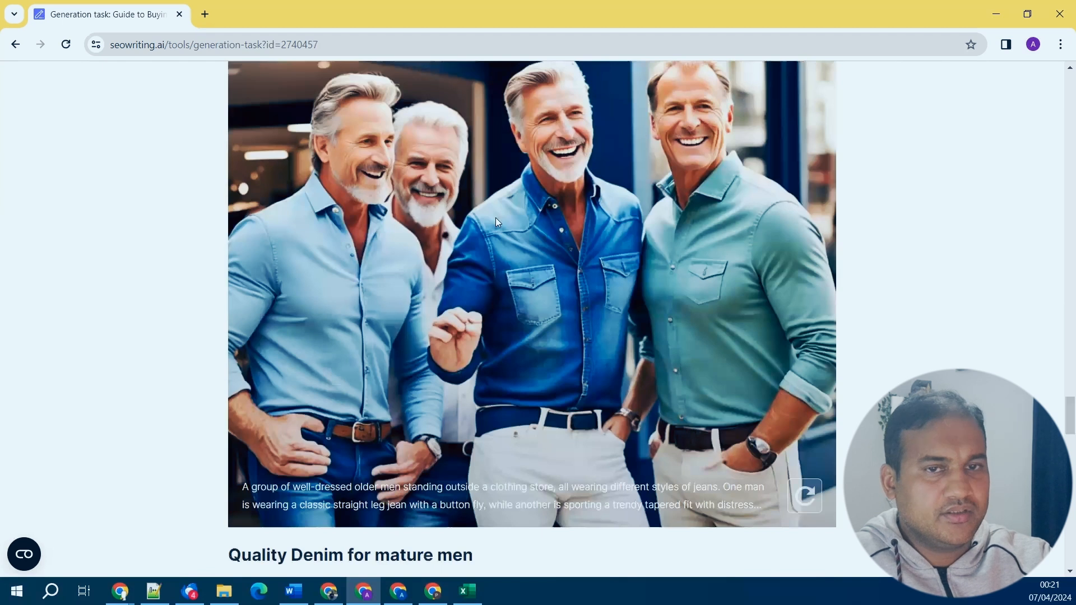
pyautogui.scroll(8, 496, 218)
pyautogui.scroll(5, 493, 218)
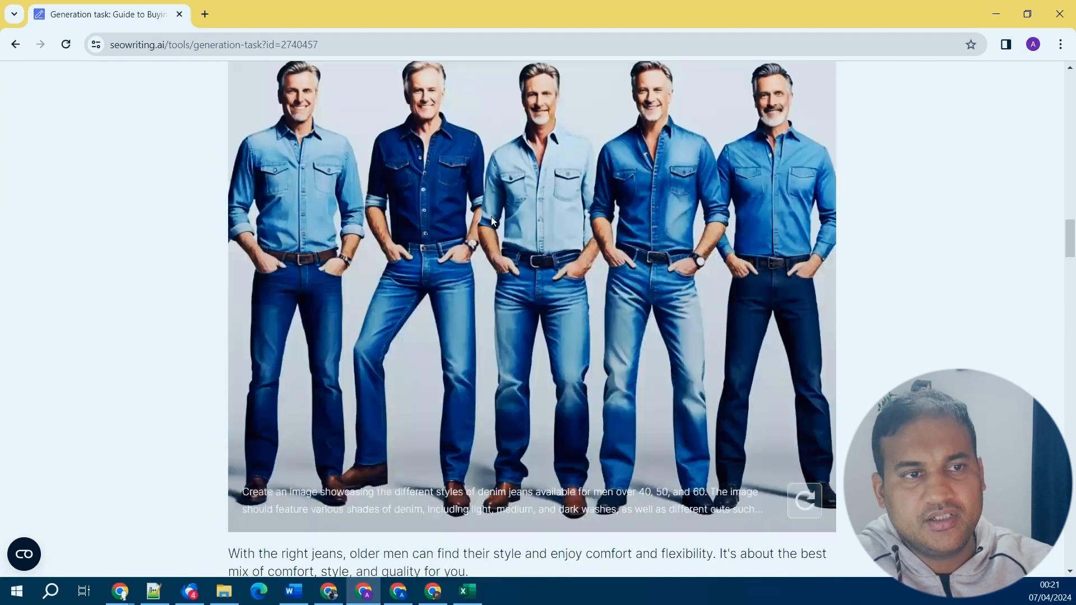
pyautogui.scroll(6, 491, 220)
pyautogui.scroll(10, 491, 220)
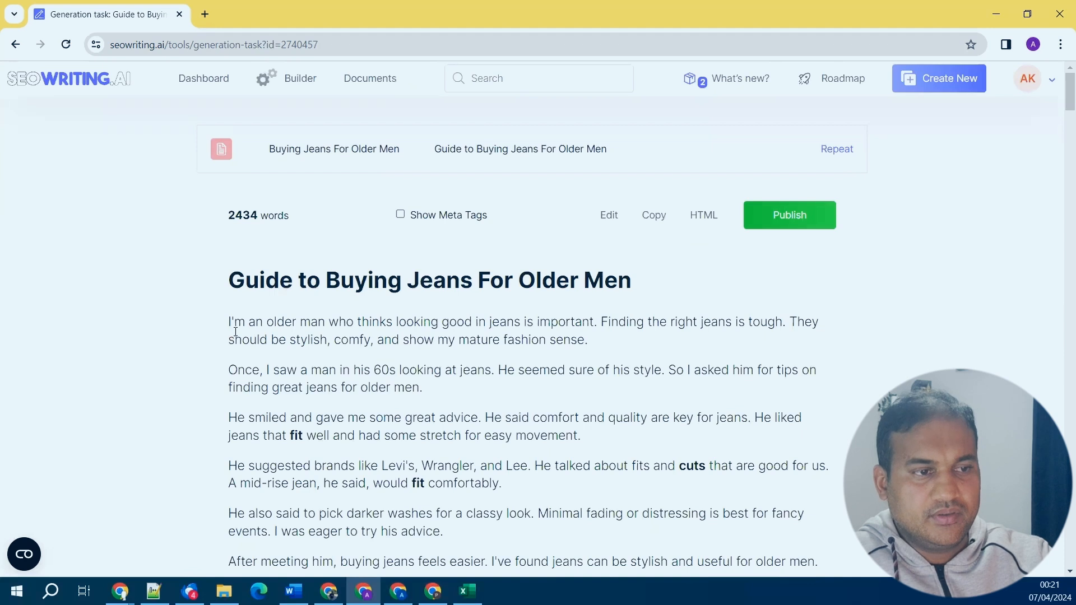
pyautogui.moveTo(228, 321); pyautogui.dragTo(667, 457)
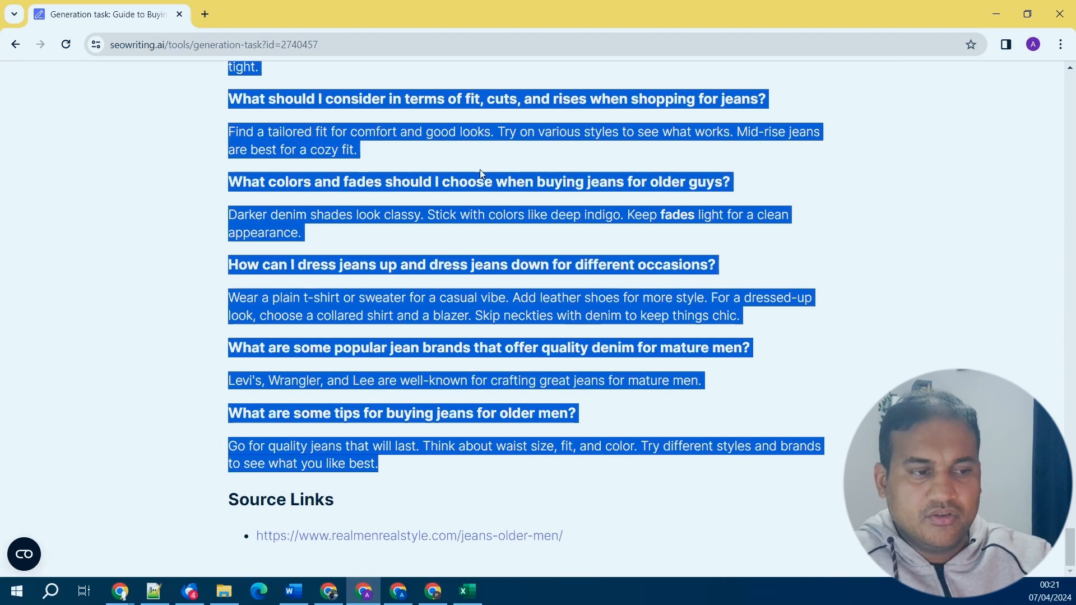
# Switch to the browser window with the Adsense calculator and open the Free Plagiarism Checker from that site's SEO tools.
pyautogui.click(329, 591)
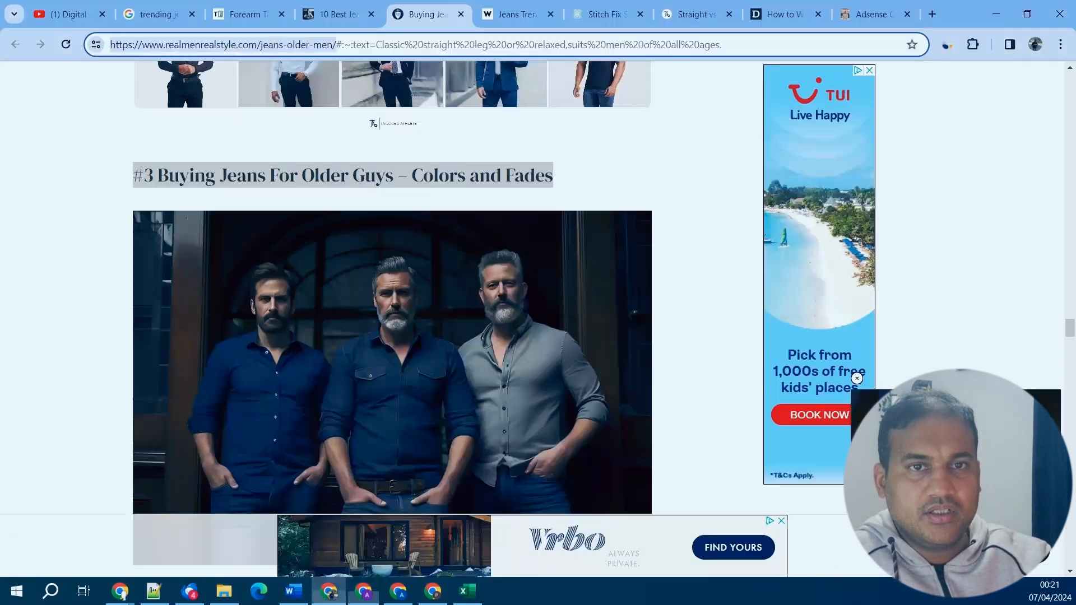
pyautogui.click(876, 10)
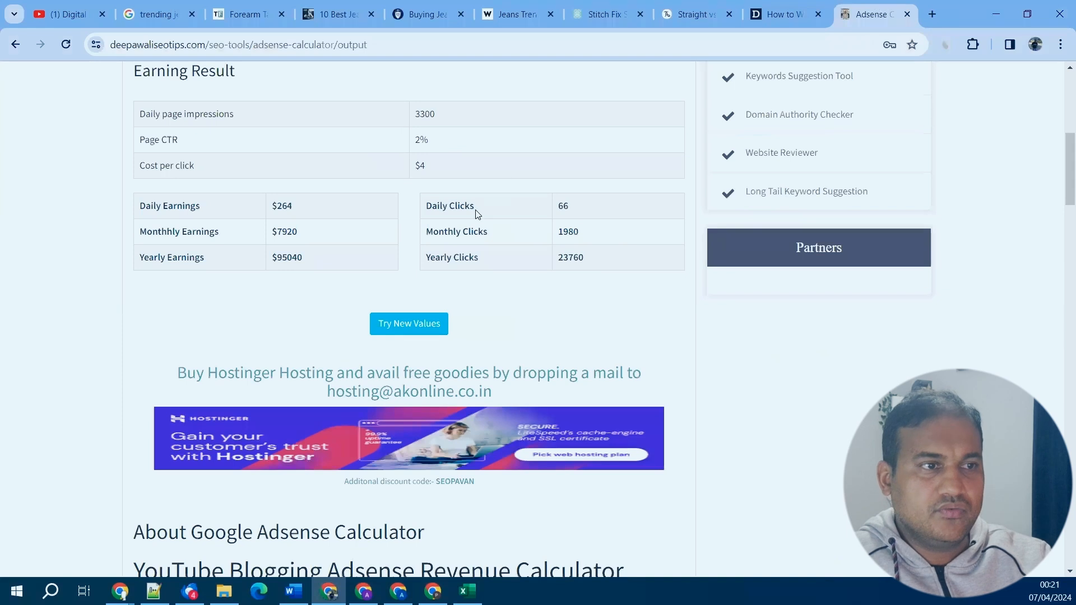
pyautogui.scroll(8, 465, 208)
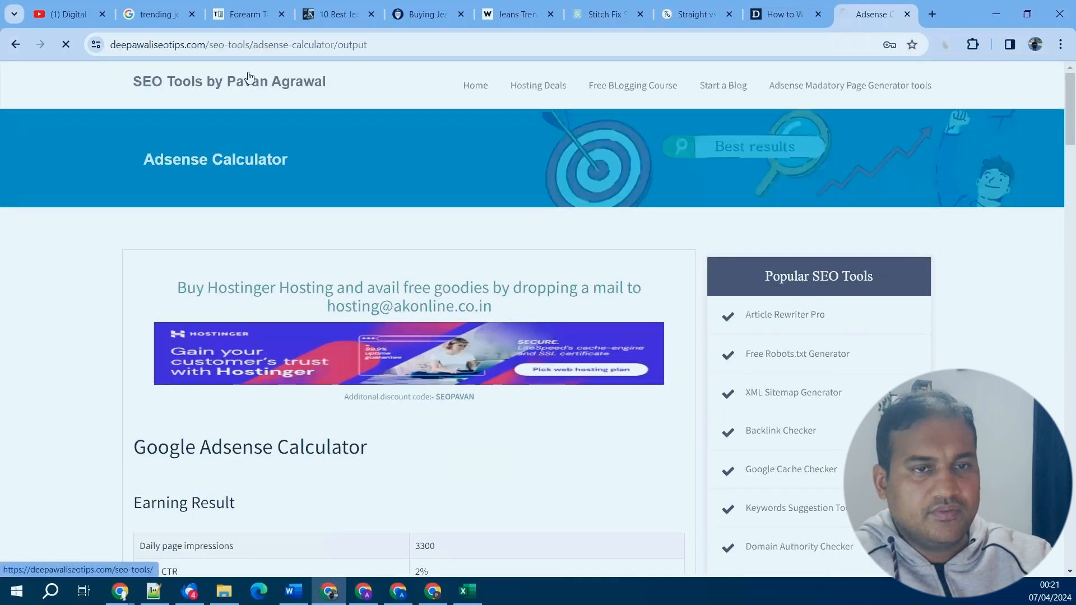
pyautogui.click(269, 79)
pyautogui.scroll(-3, 326, 161)
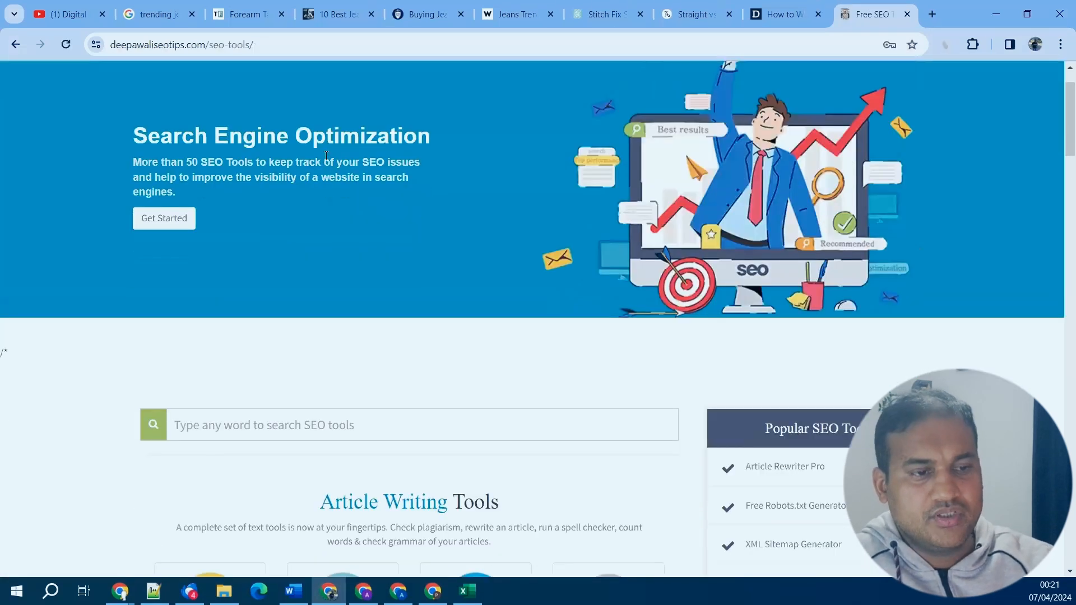
pyautogui.scroll(-5, 326, 160)
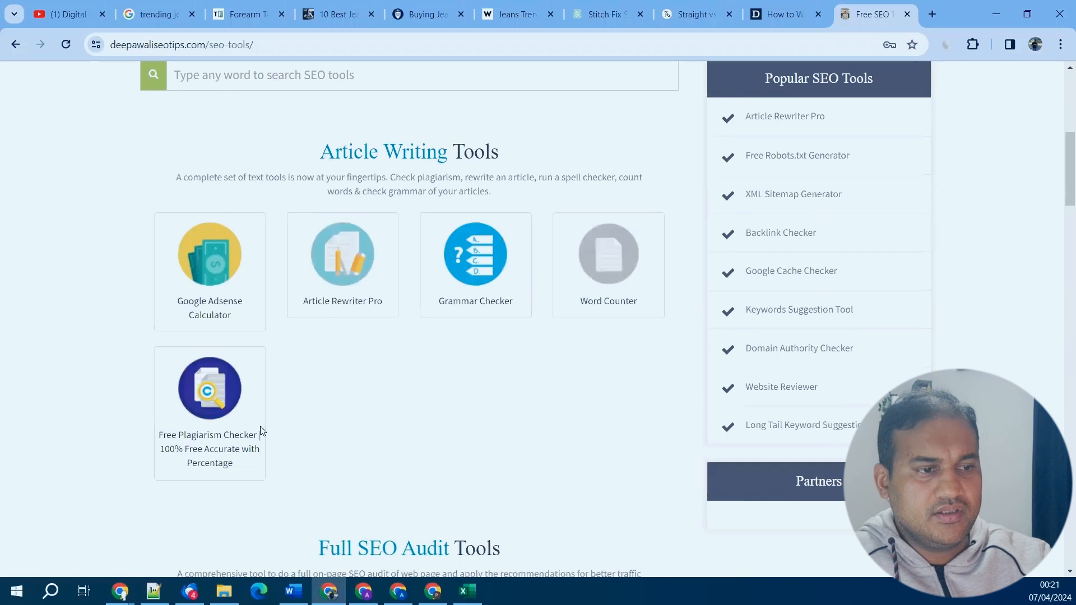
pyautogui.click(220, 430)
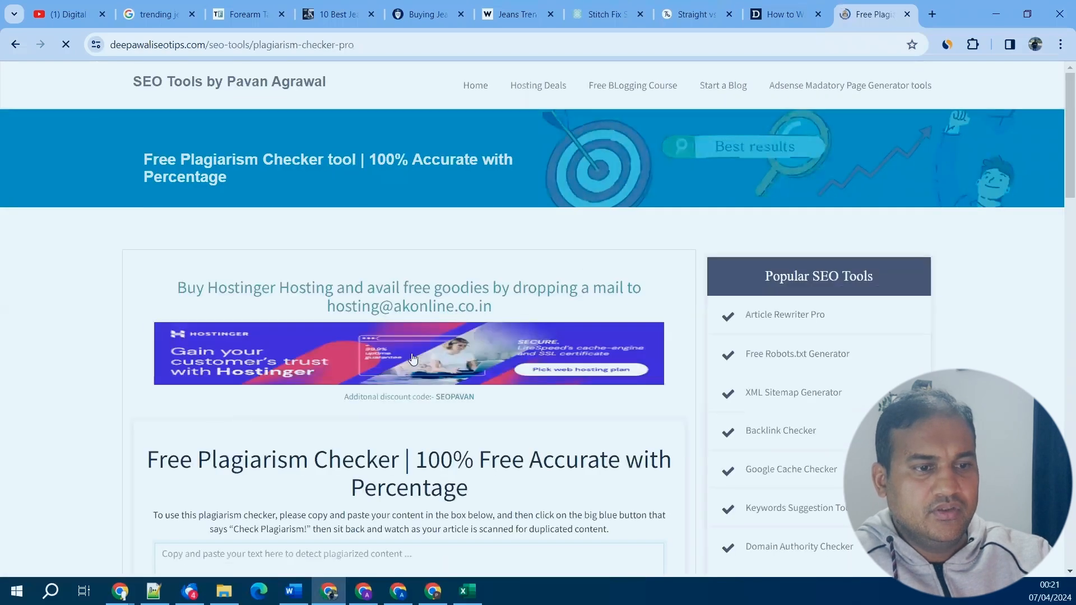
# Paste the copied article into the plagiarism checker, complete the robot verification and run the check.
pyautogui.scroll(-3, 308, 442)
pyautogui.click(307, 432)
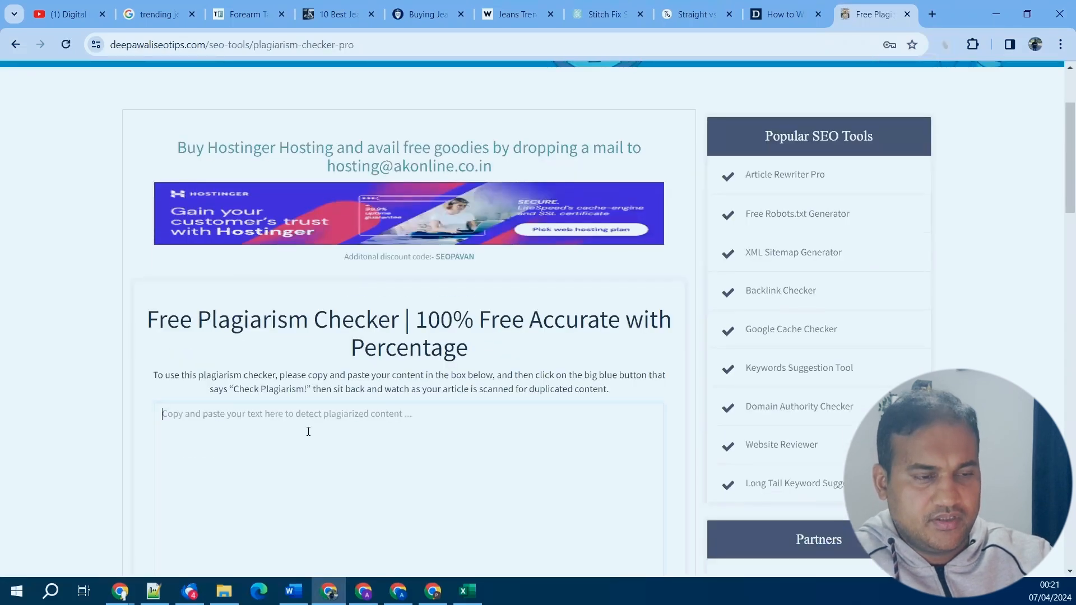
pyautogui.hotkey('ctrl', 'v')
pyautogui.scroll(-6, 77, 401)
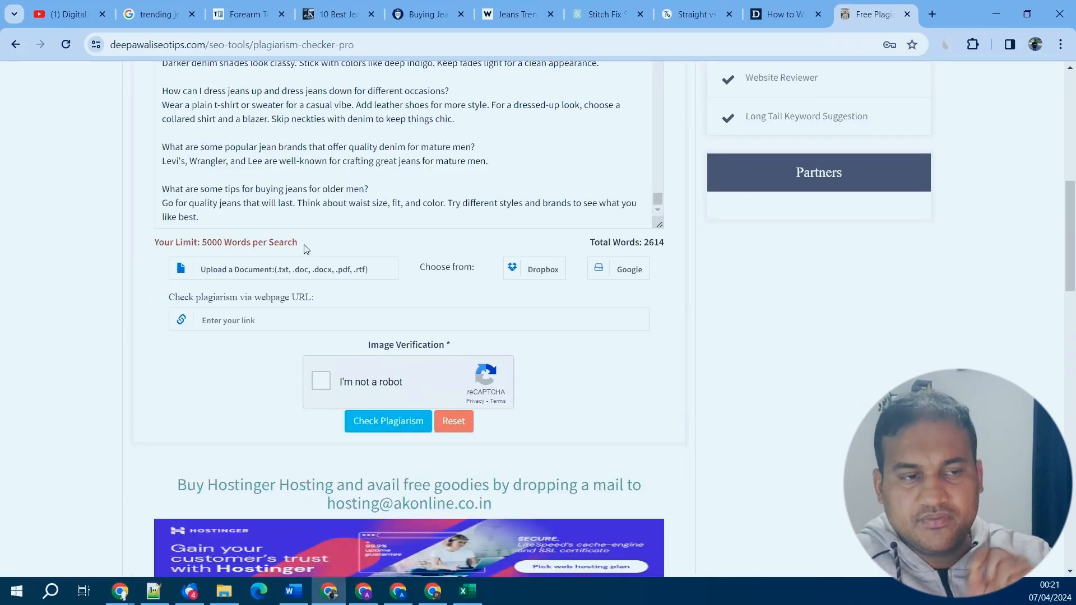
pyautogui.click(320, 384)
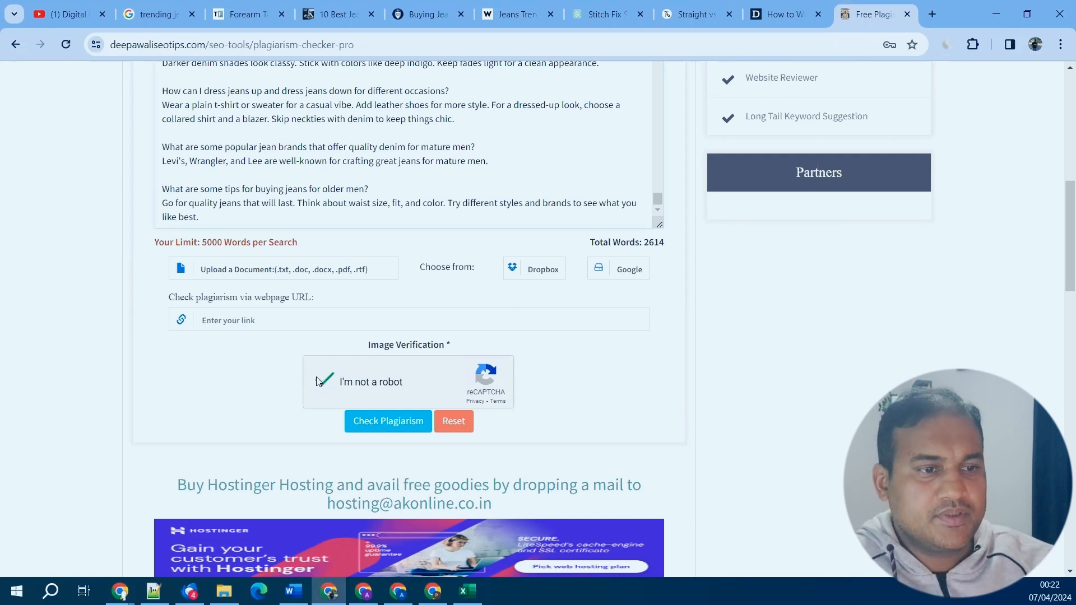
pyautogui.click(392, 424)
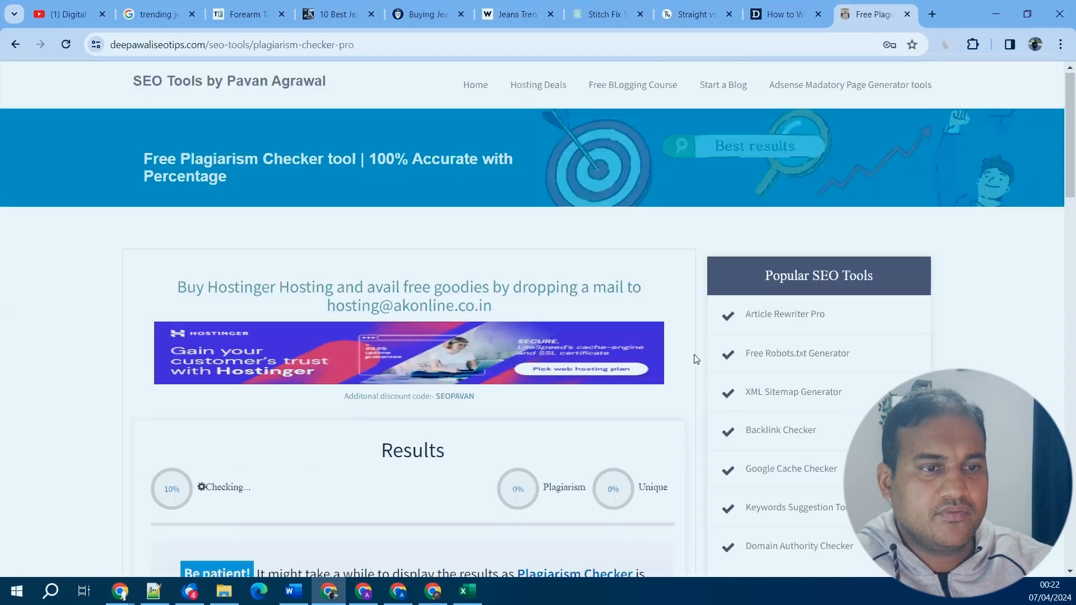
# Examine the plagiarism results, including the matched sources and their similarity percentages.
pyautogui.scroll(-5, 696, 359)
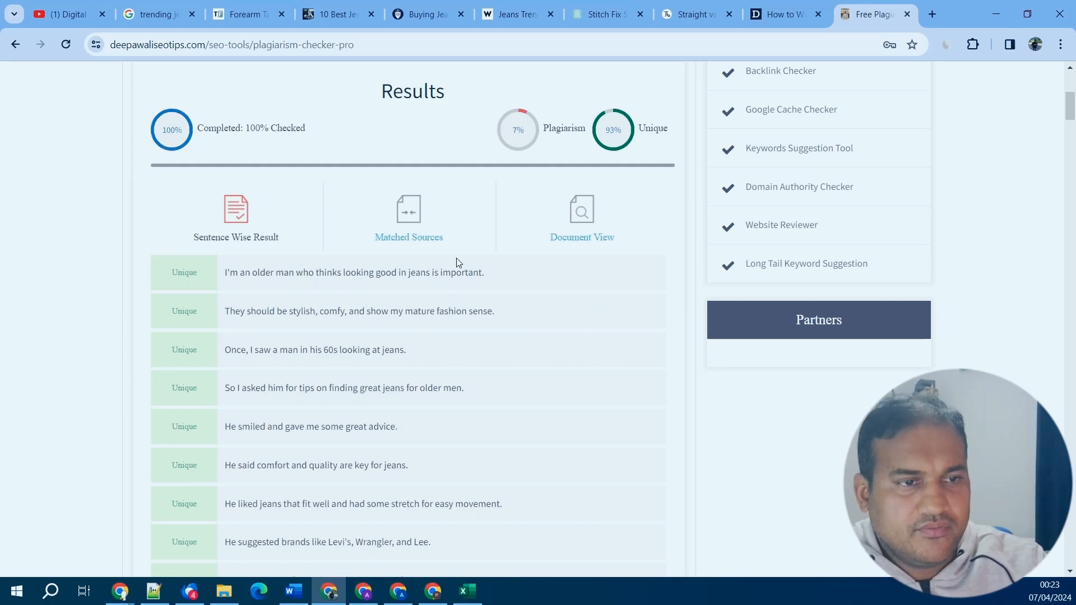
pyautogui.click(439, 240)
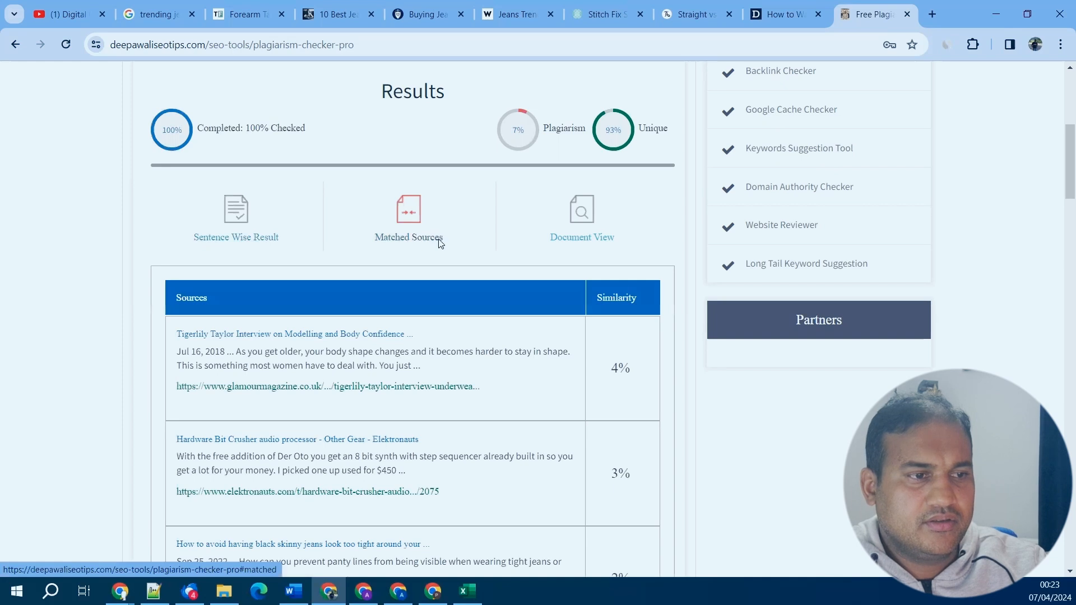
pyautogui.scroll(-2, 439, 241)
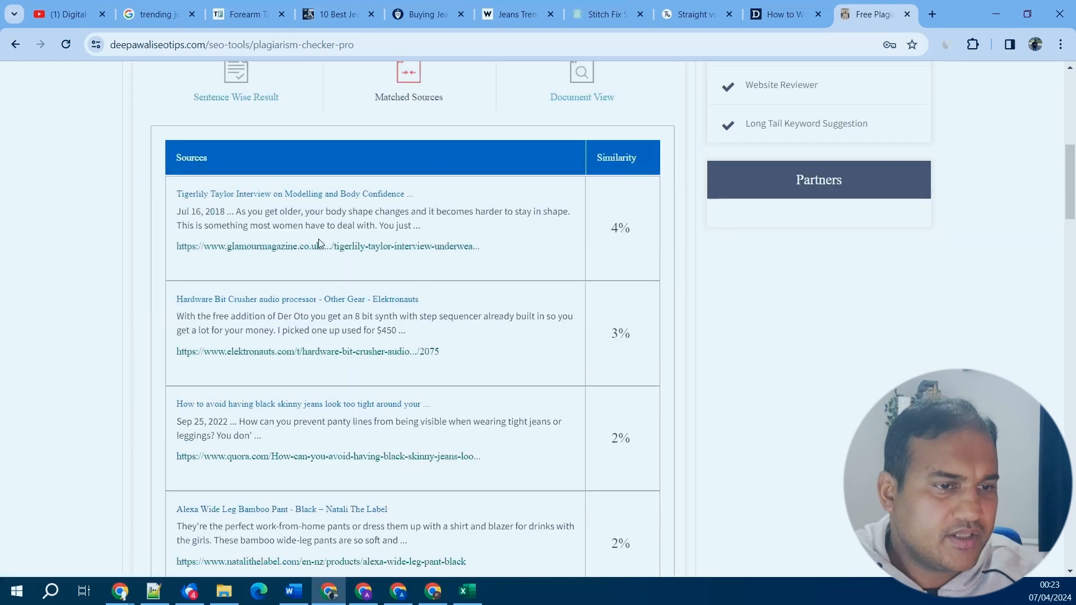
pyautogui.scroll(-5, 322, 246)
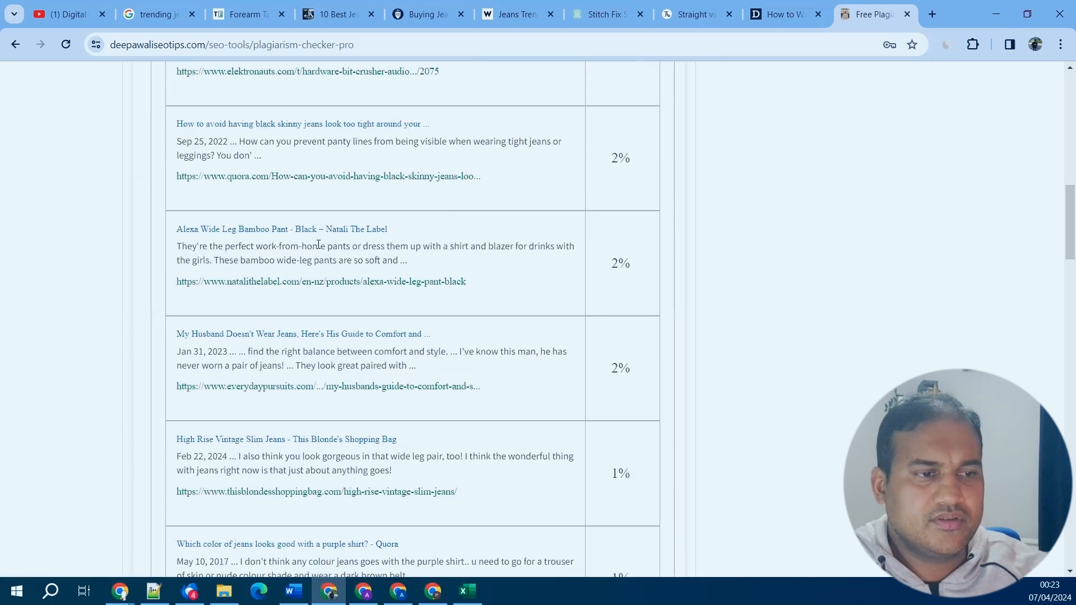
pyautogui.scroll(-2, 318, 243)
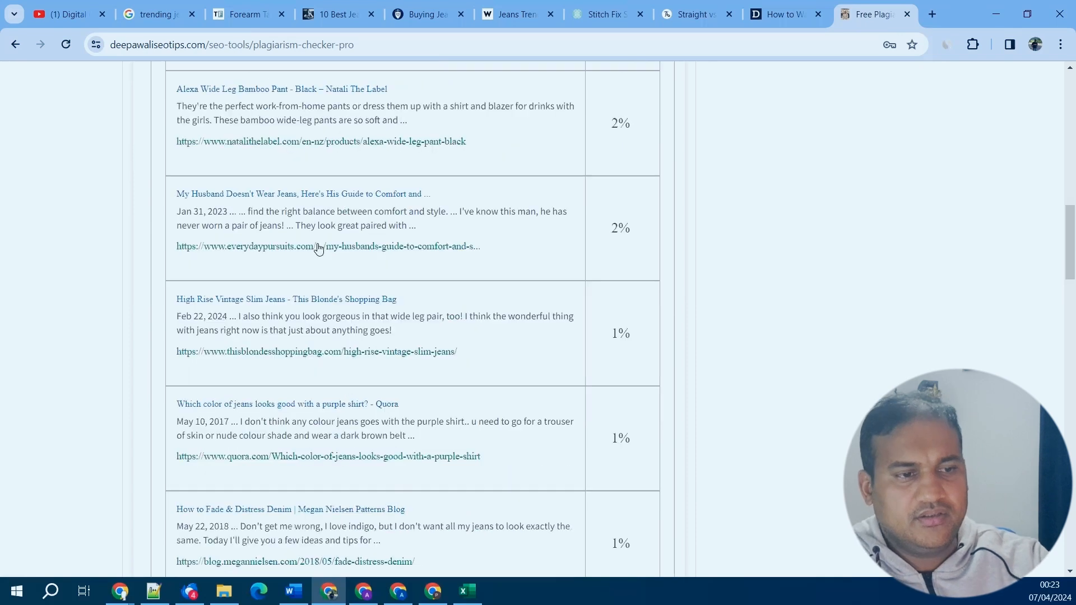
pyautogui.scroll(7, 318, 247)
pyautogui.scroll(5, 318, 247)
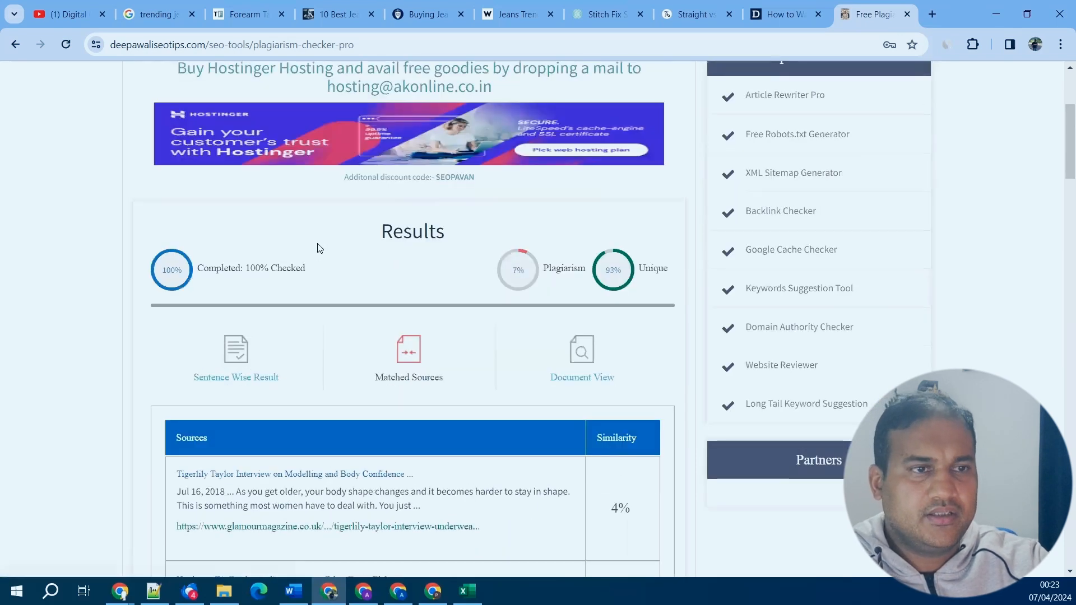
# Return to the generated article in SEOWriting.ai, open it in the editor and review its overall score and content.
pyautogui.hotkey('alt', 'Tab')
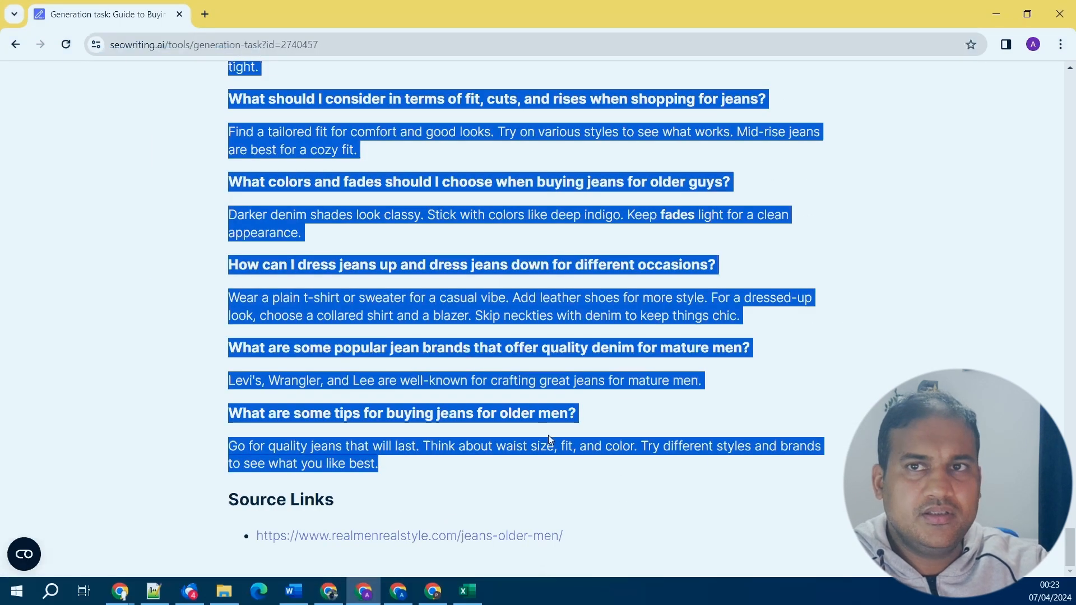
pyautogui.click(891, 324)
pyautogui.scroll(6, 882, 323)
pyautogui.scroll(10, 863, 330)
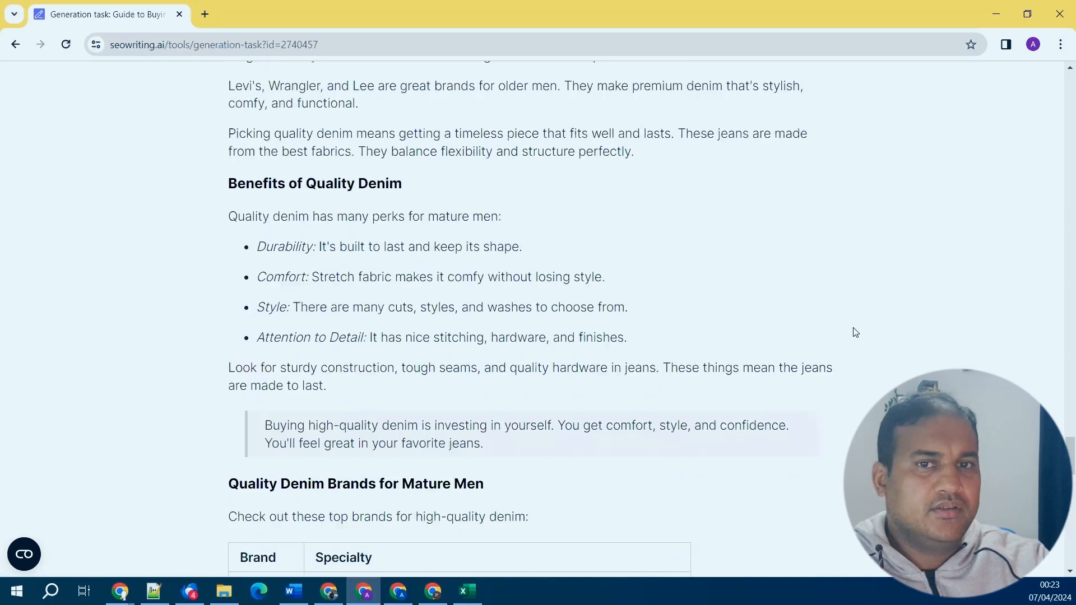
pyautogui.scroll(15, 884, 313)
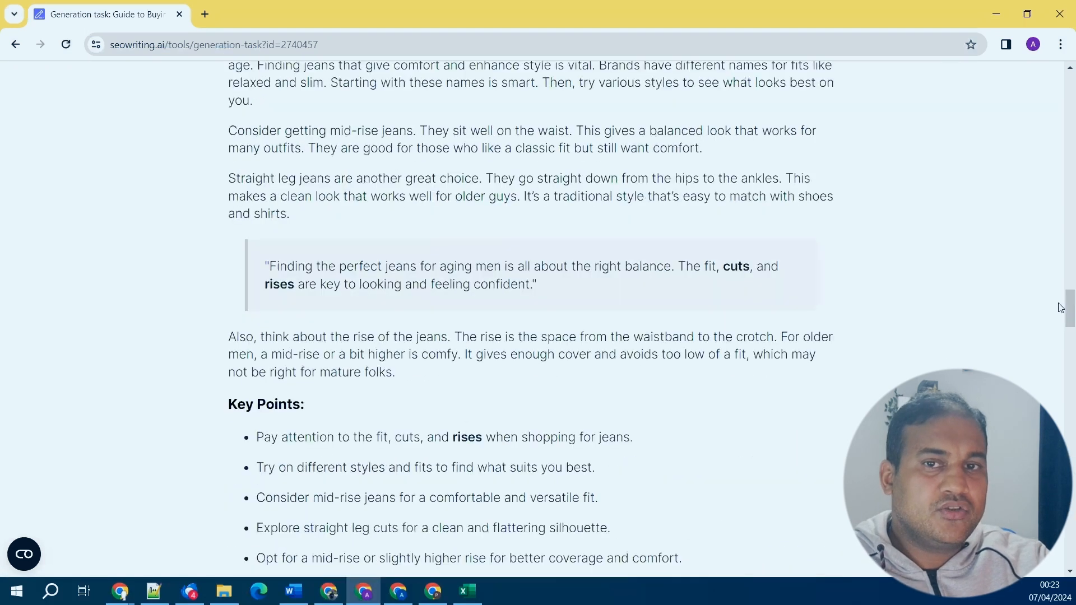
pyautogui.scroll(10, 766, 260)
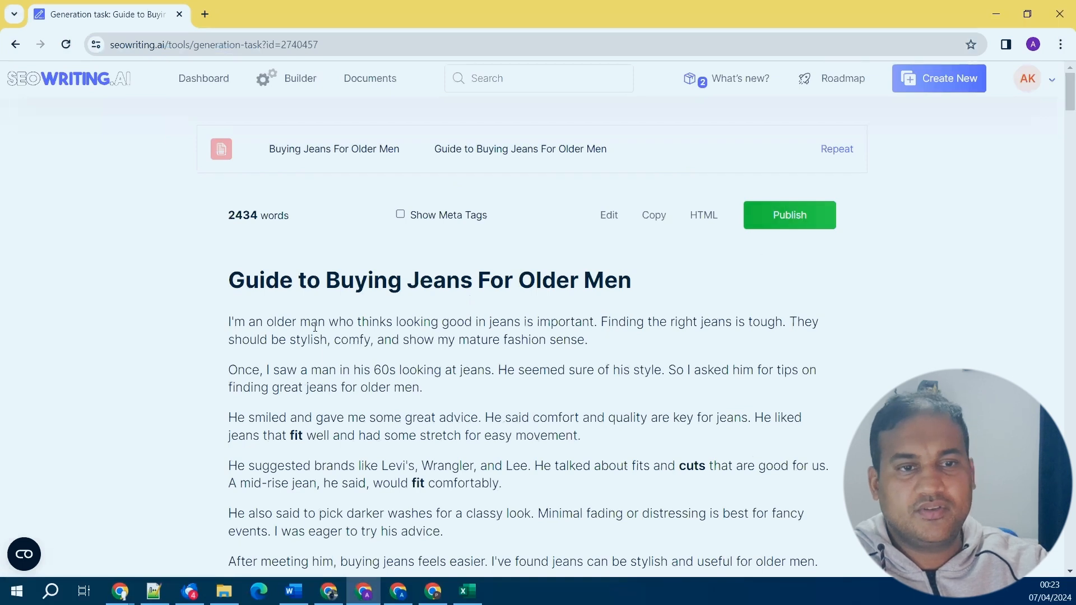
pyautogui.click(613, 217)
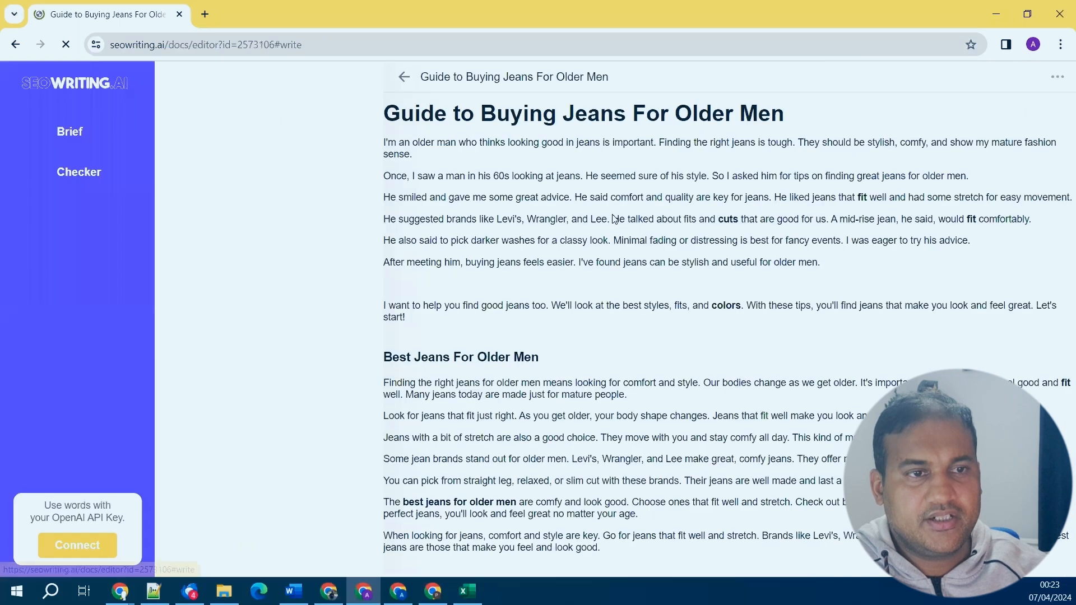
pyautogui.scroll(-15, 606, 219)
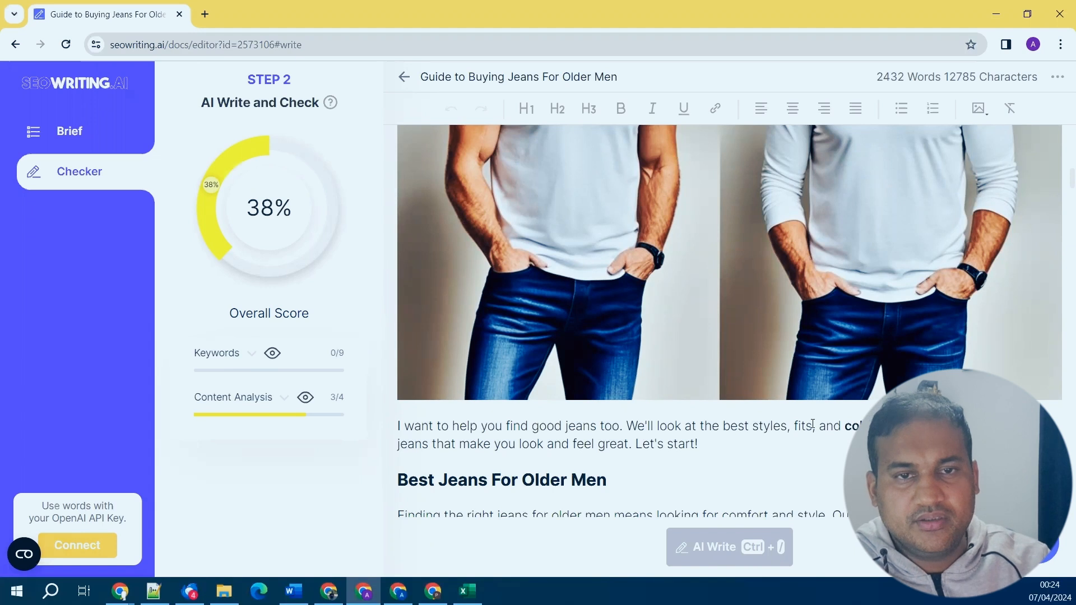
pyautogui.scroll(-6, 814, 423)
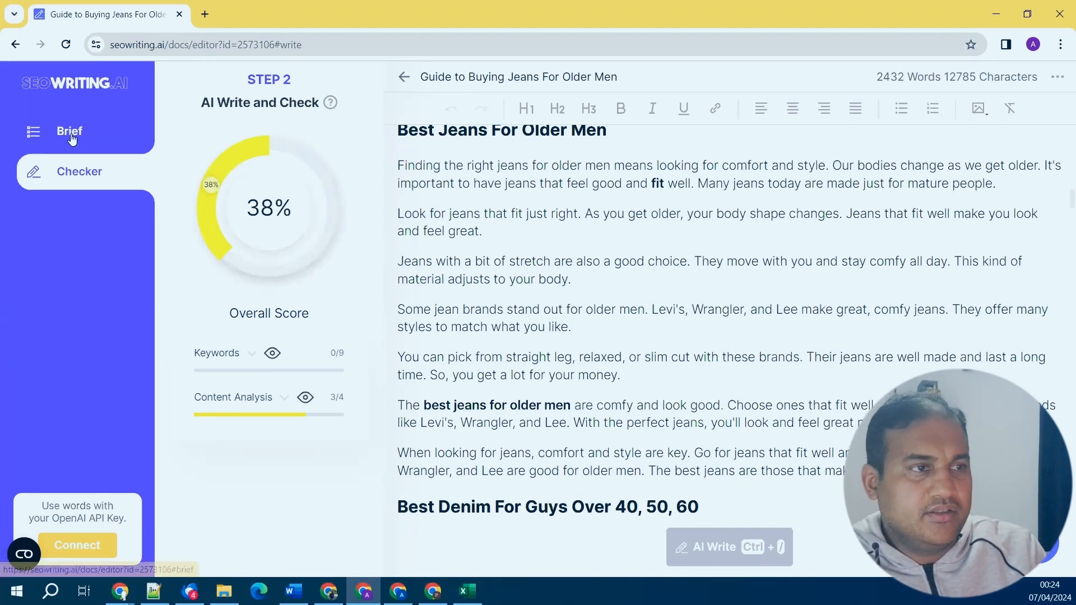
# Go back to the generated article, view its WordPress publishing options and close them without publishing.
pyautogui.click(15, 44)
pyautogui.click(792, 218)
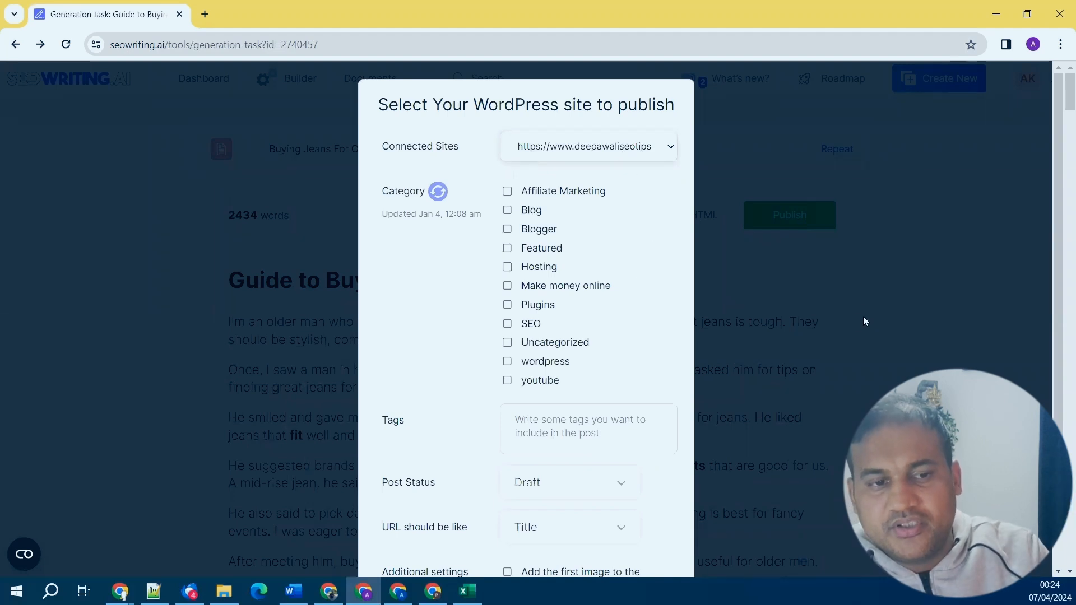
pyautogui.click(858, 303)
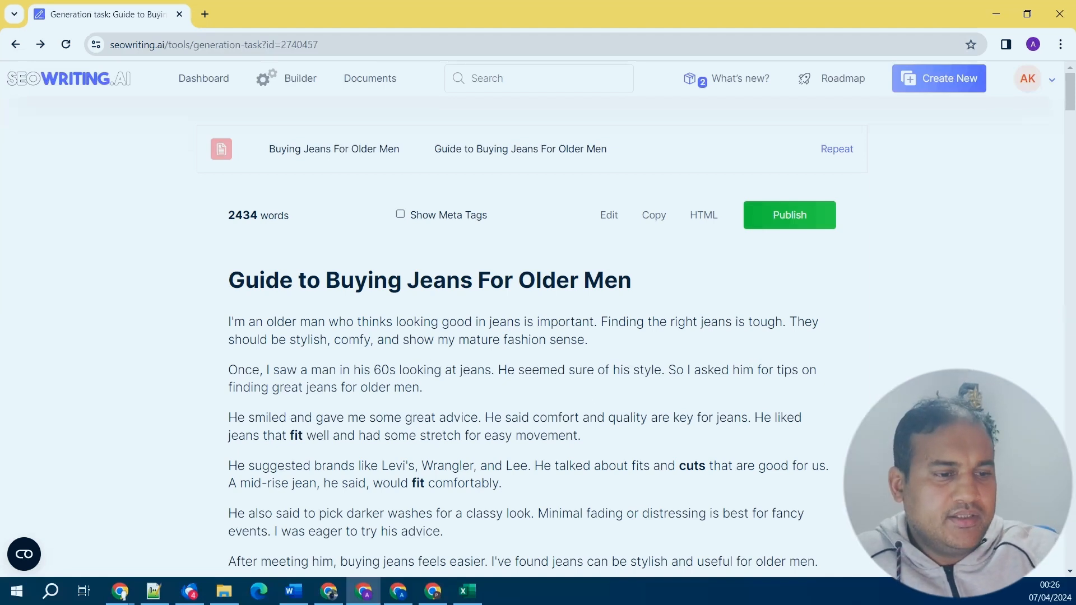
# Switch to the plagiarism checker site, open its Hosting Deals page and follow the Hostinger deal for 81% off the Premium plan.
pyautogui.click(329, 592)
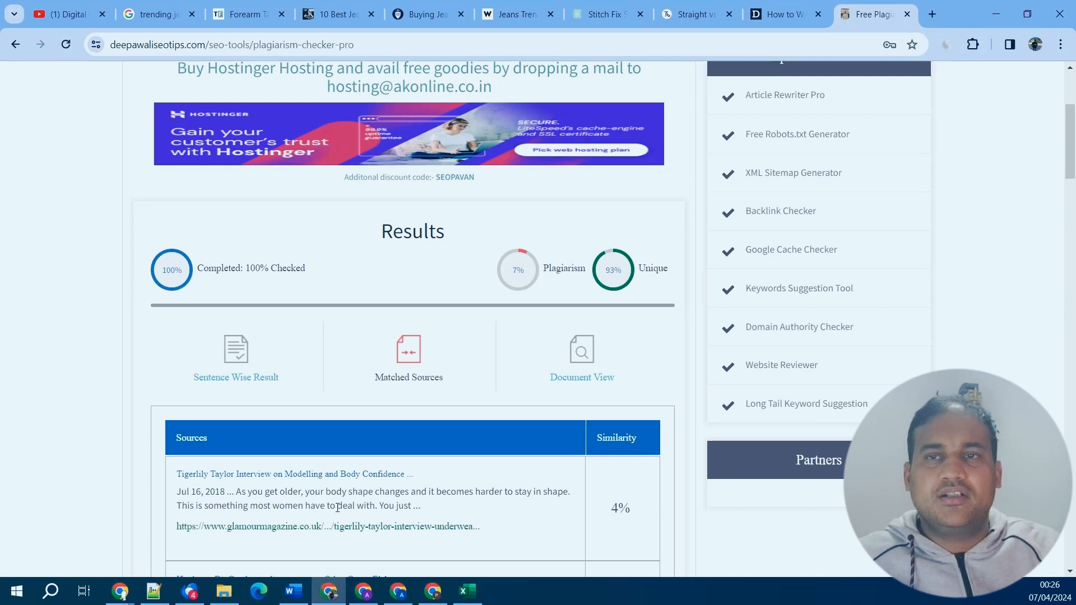
pyautogui.scroll(4, 322, 546)
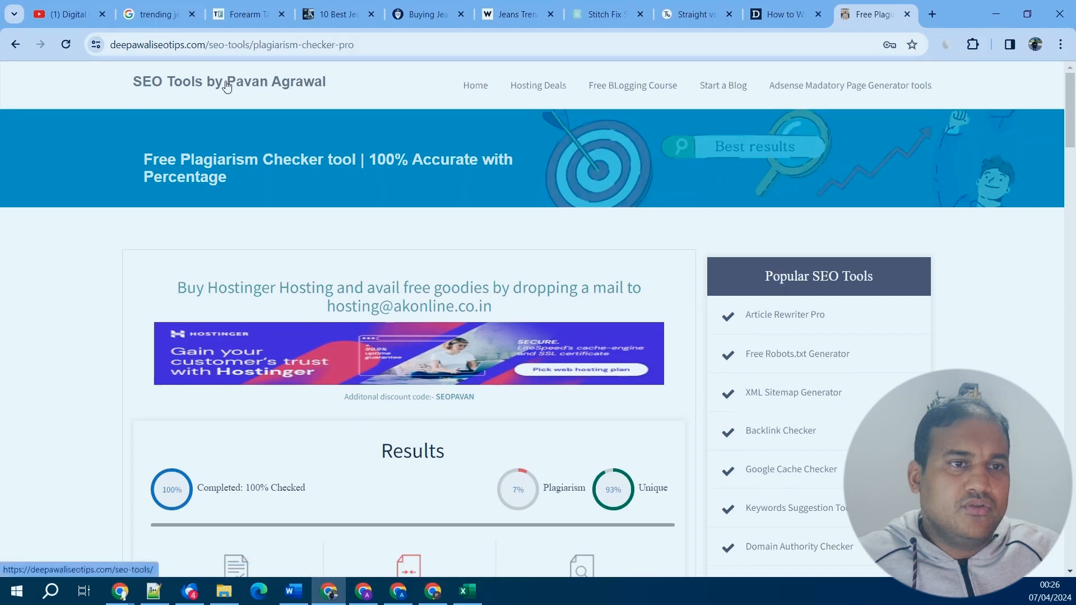
pyautogui.click(477, 85)
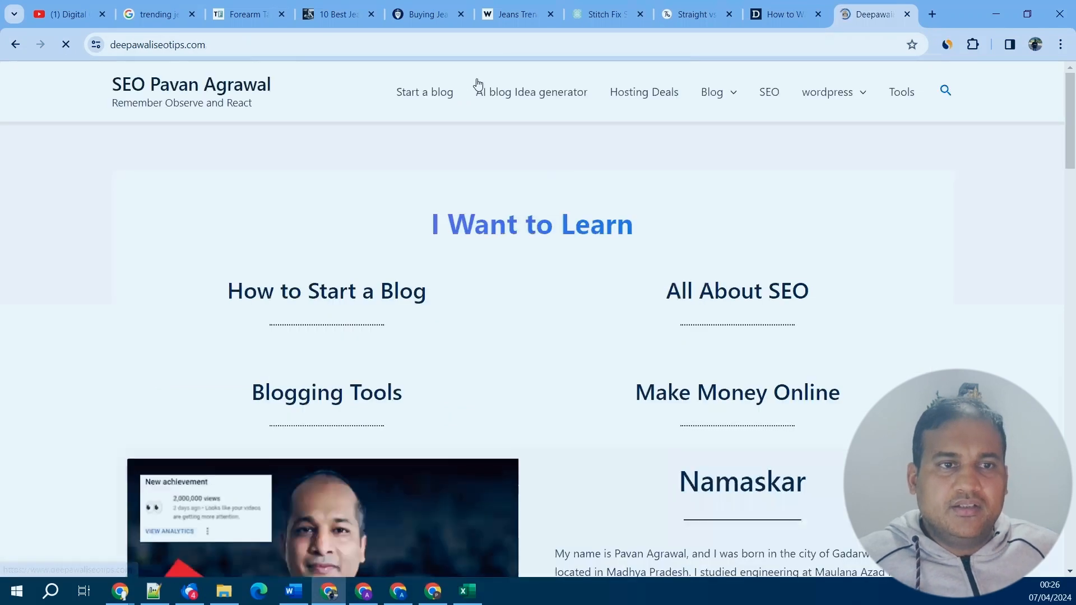
pyautogui.click(654, 92)
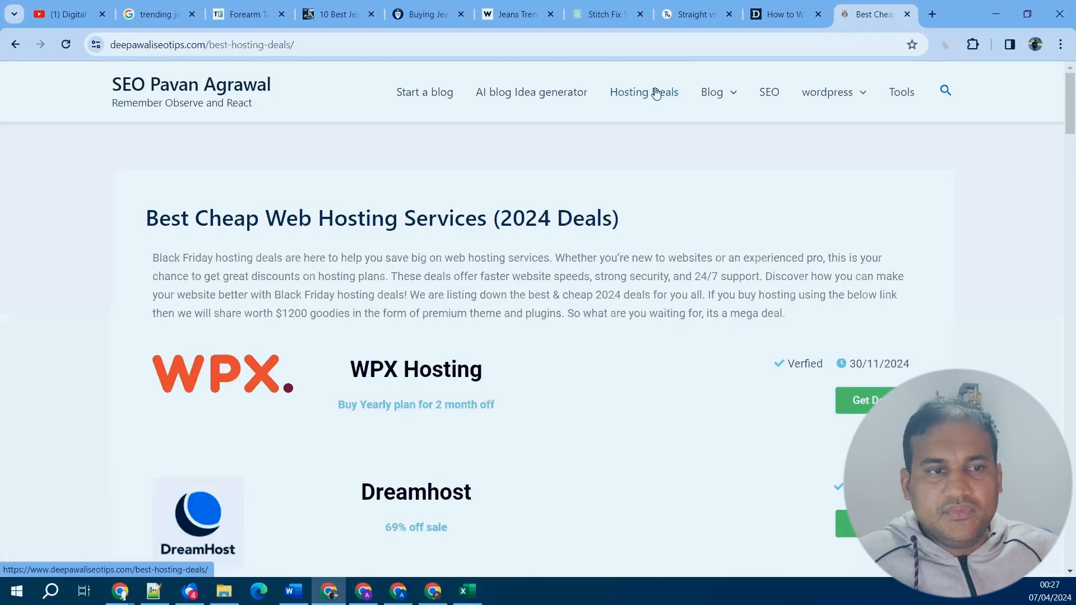
pyautogui.scroll(-8, 655, 93)
pyautogui.scroll(-3, 634, 163)
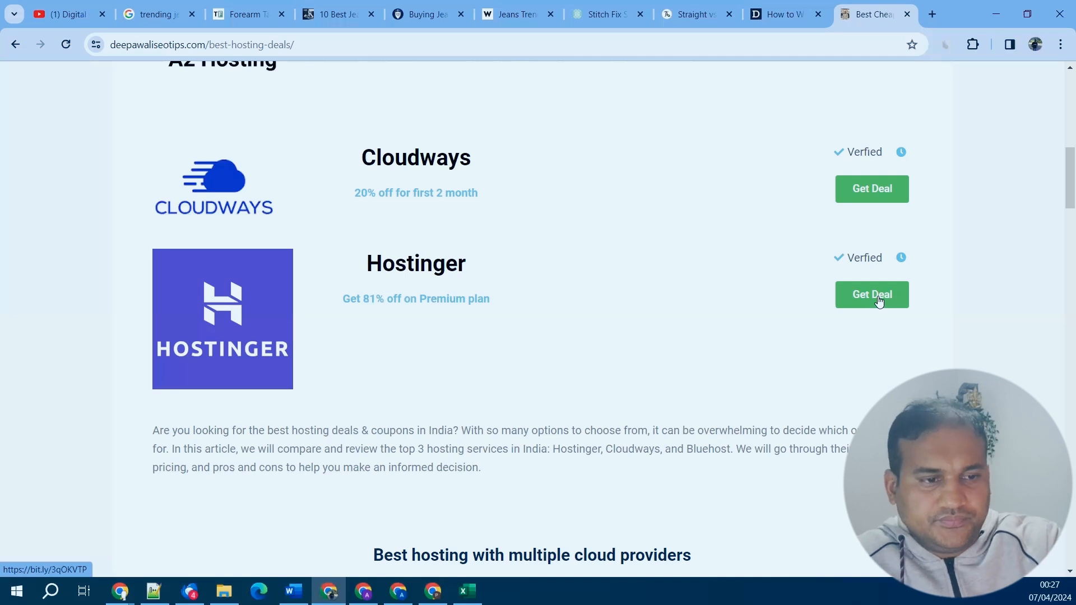
pyautogui.click(878, 299)
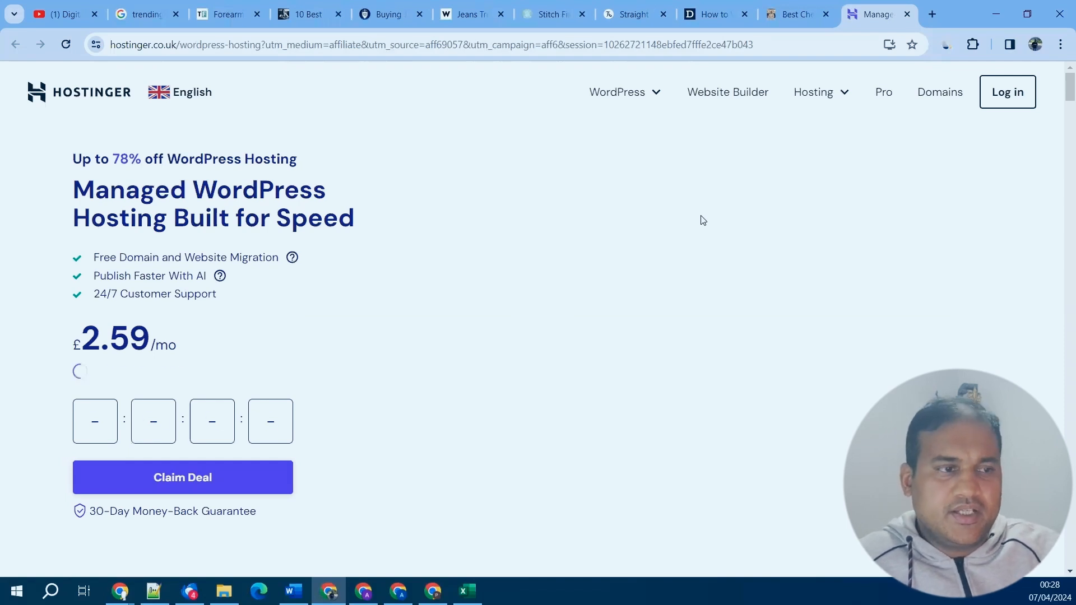
# Compare the features and prices of the WordPress hosting plans and add the Business plan to the cart.
pyautogui.scroll(-1, 151, 378)
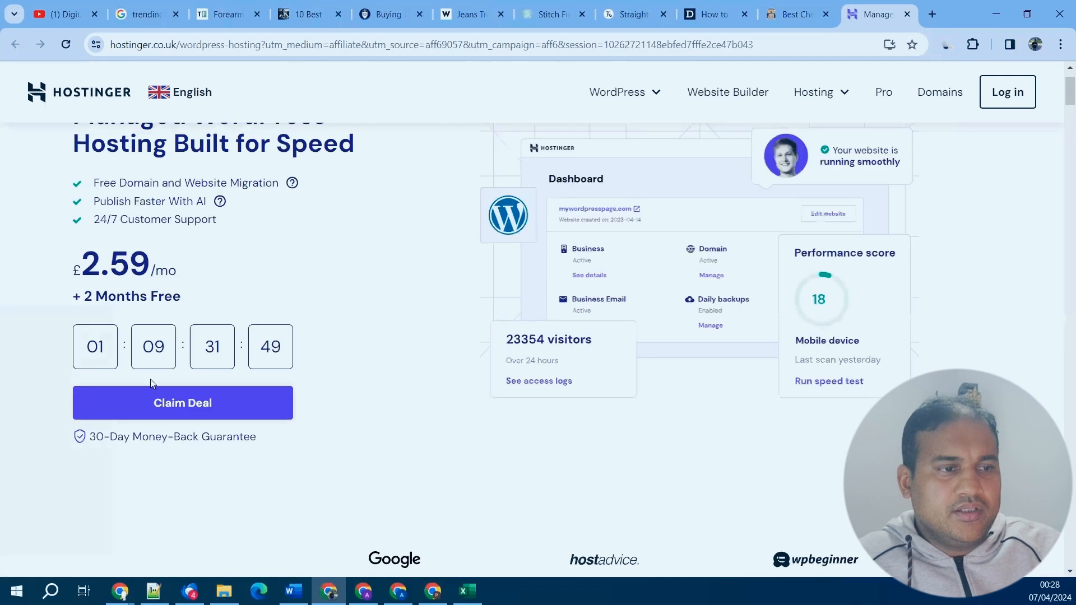
pyautogui.scroll(-1, 288, 340)
pyautogui.scroll(-6, 259, 348)
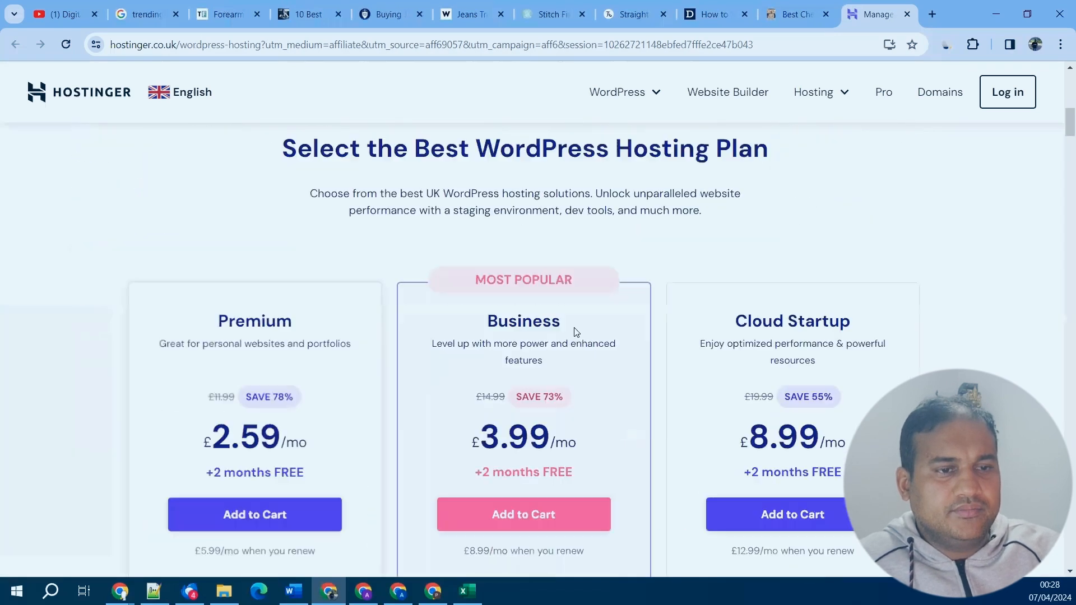
pyautogui.scroll(-2, 600, 307)
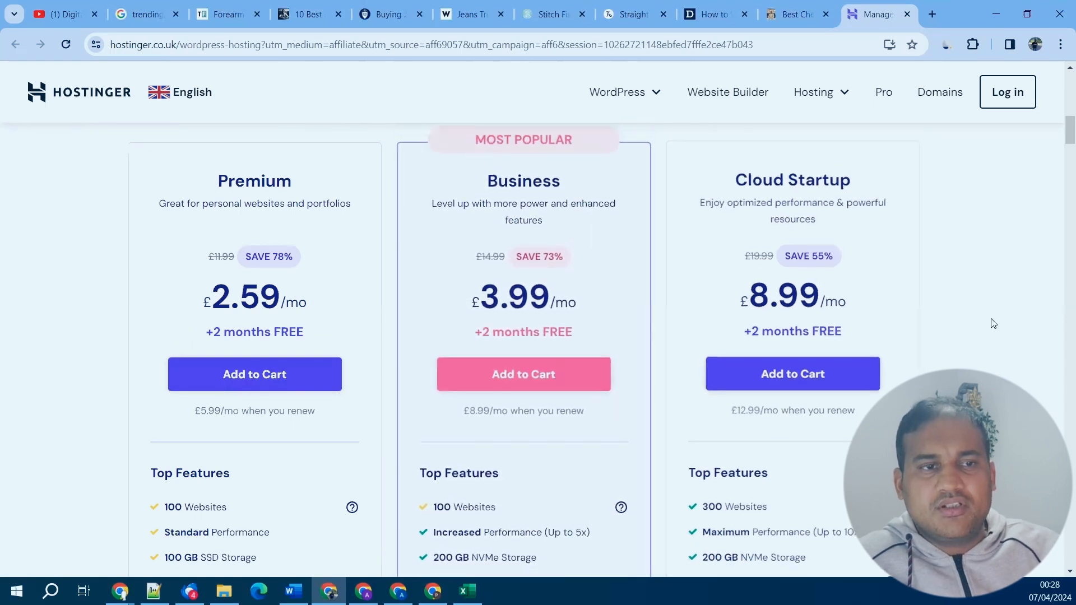
pyautogui.scroll(-1, 993, 324)
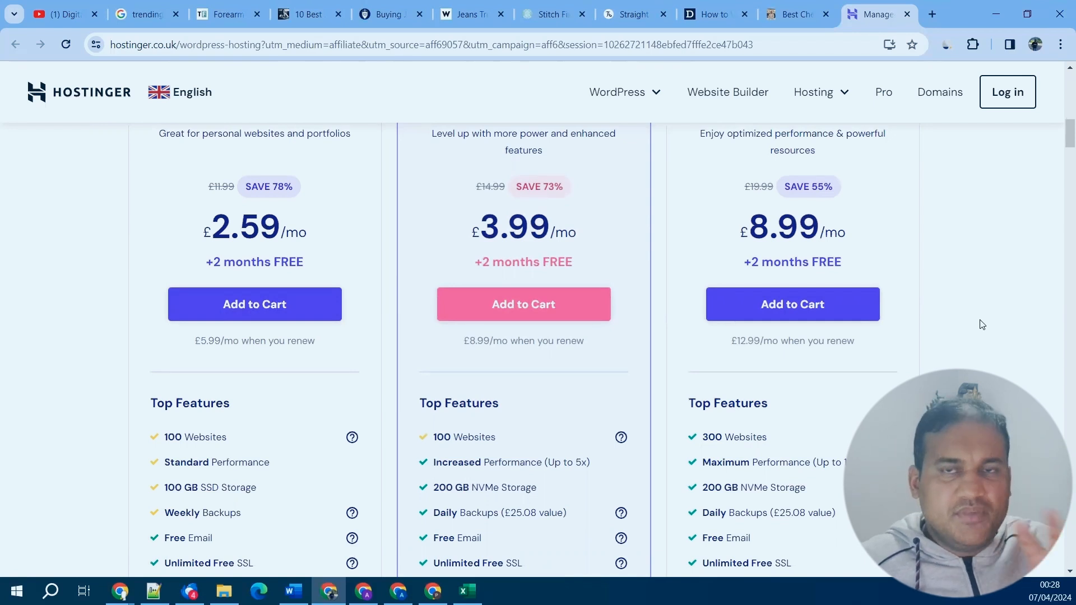
pyautogui.scroll(-1, 982, 325)
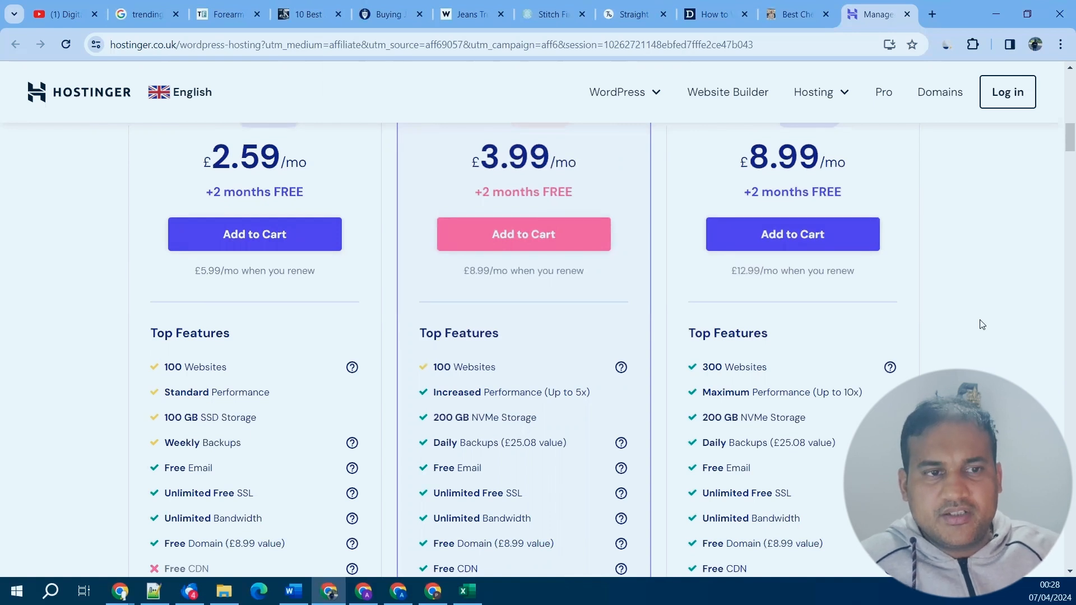
pyautogui.scroll(2, 577, 386)
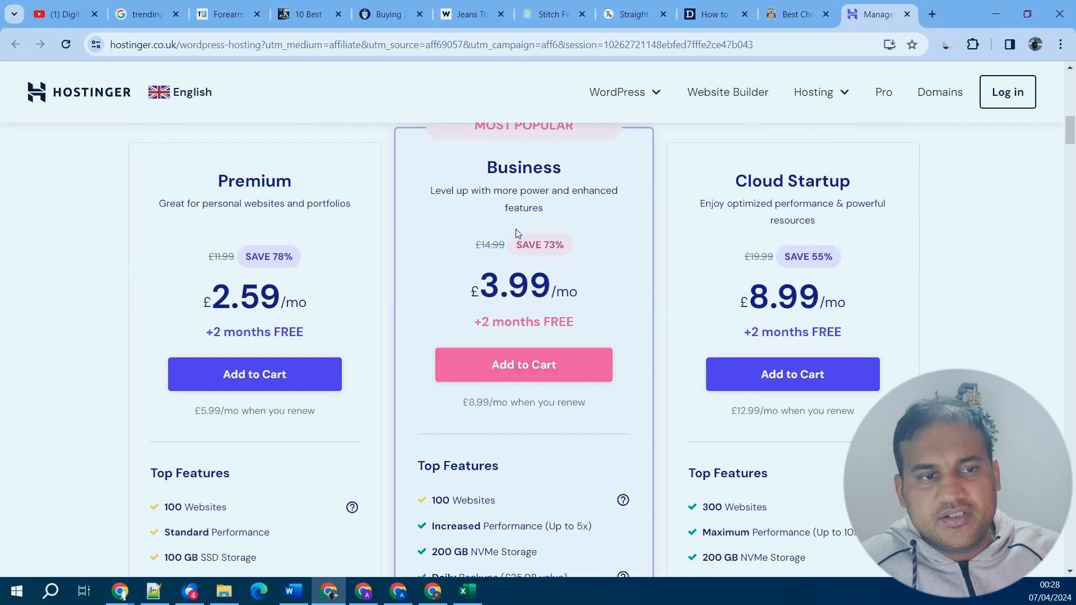
pyautogui.scroll(-1, 647, 329)
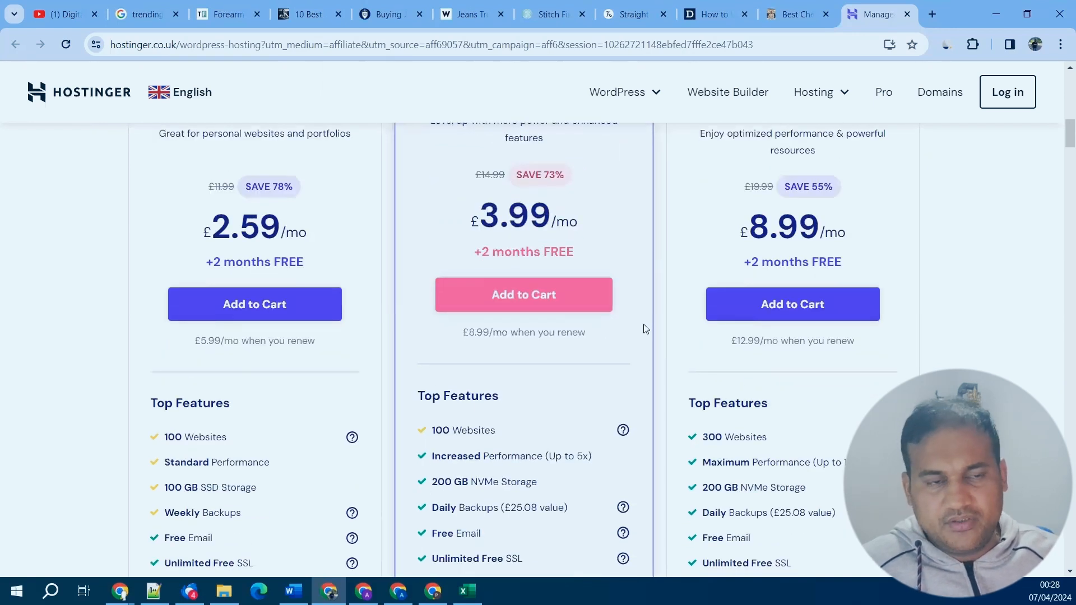
pyautogui.click(565, 296)
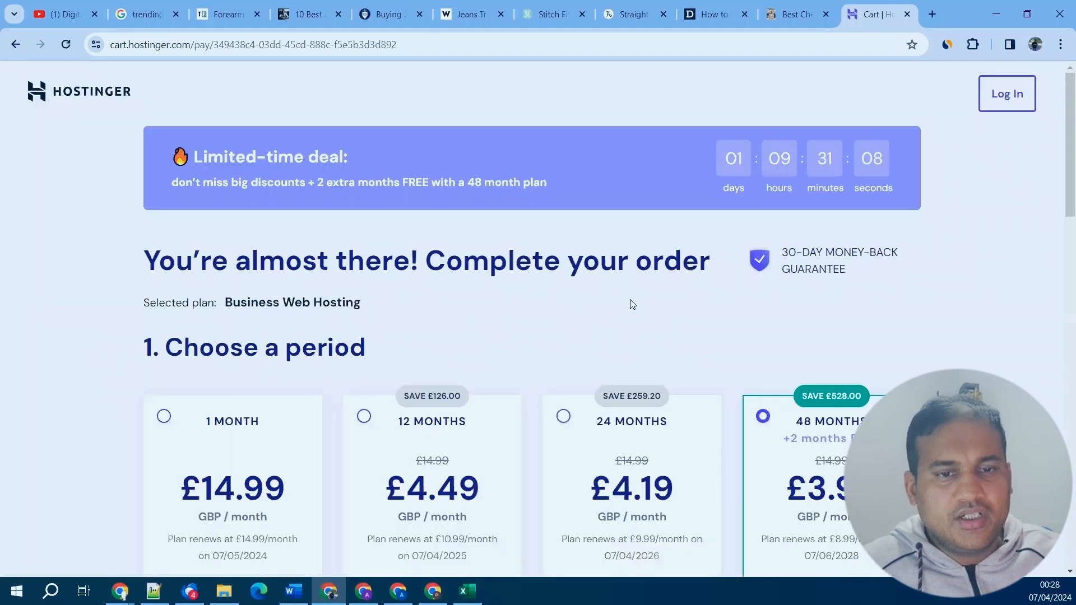
# Set the country of residence to United States in the billing details of the Business Web Hosting order.
pyautogui.scroll(-2, 1018, 386)
pyautogui.scroll(-1, 1017, 386)
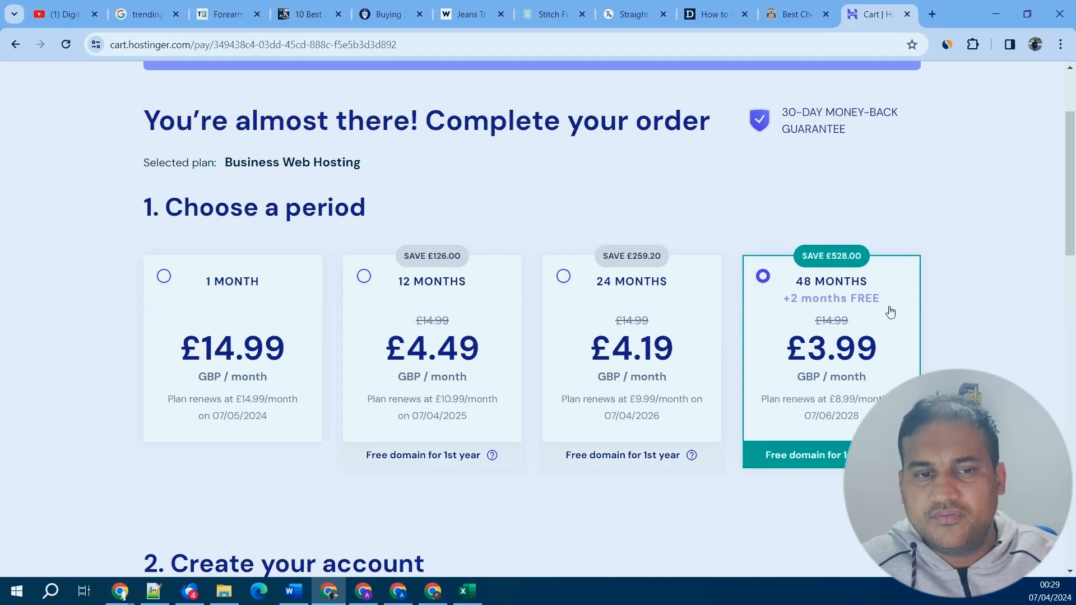
pyautogui.scroll(-1, 894, 311)
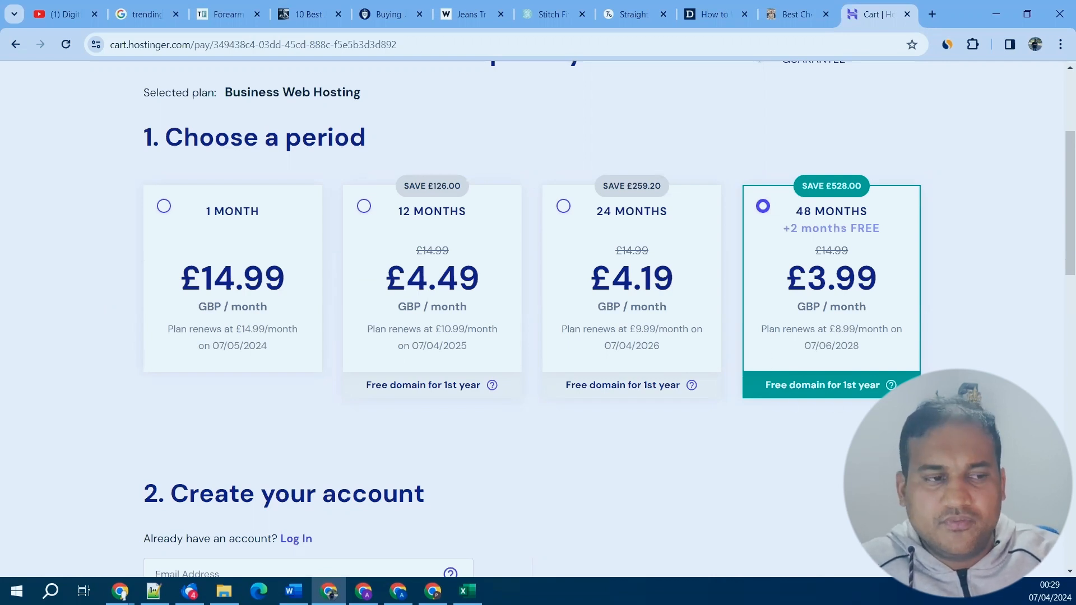
pyautogui.scroll(-7, 609, 320)
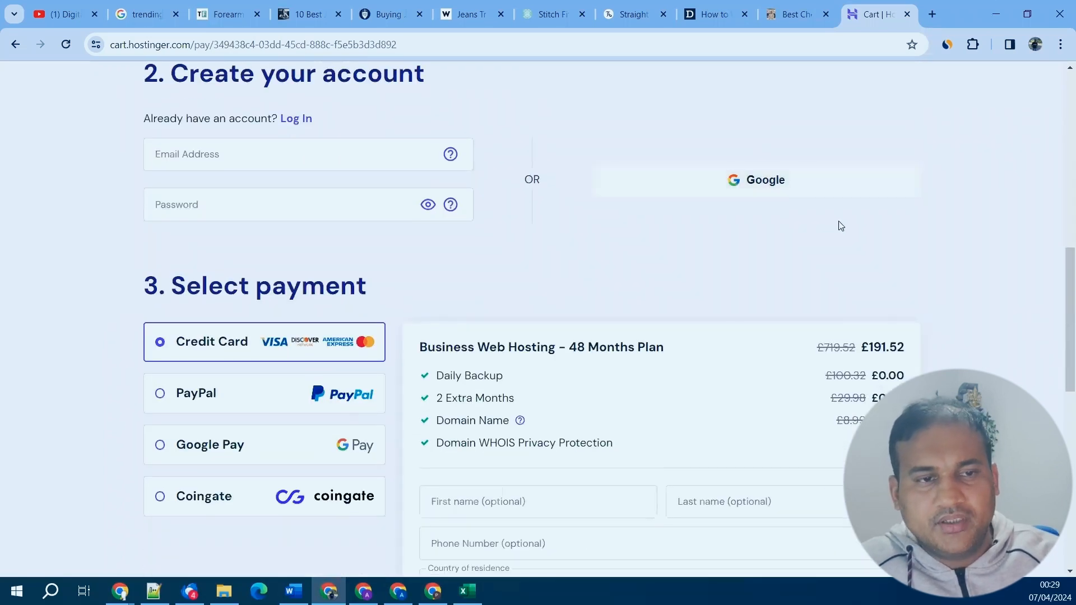
pyautogui.scroll(-3, 838, 227)
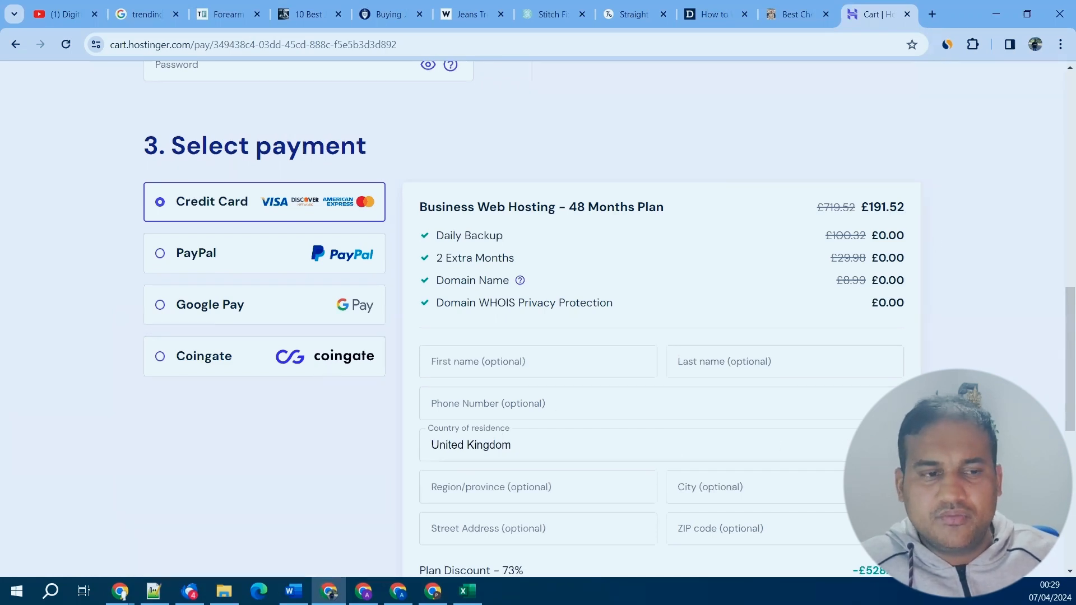
pyautogui.click(809, 448)
pyautogui.scroll(-3, 810, 464)
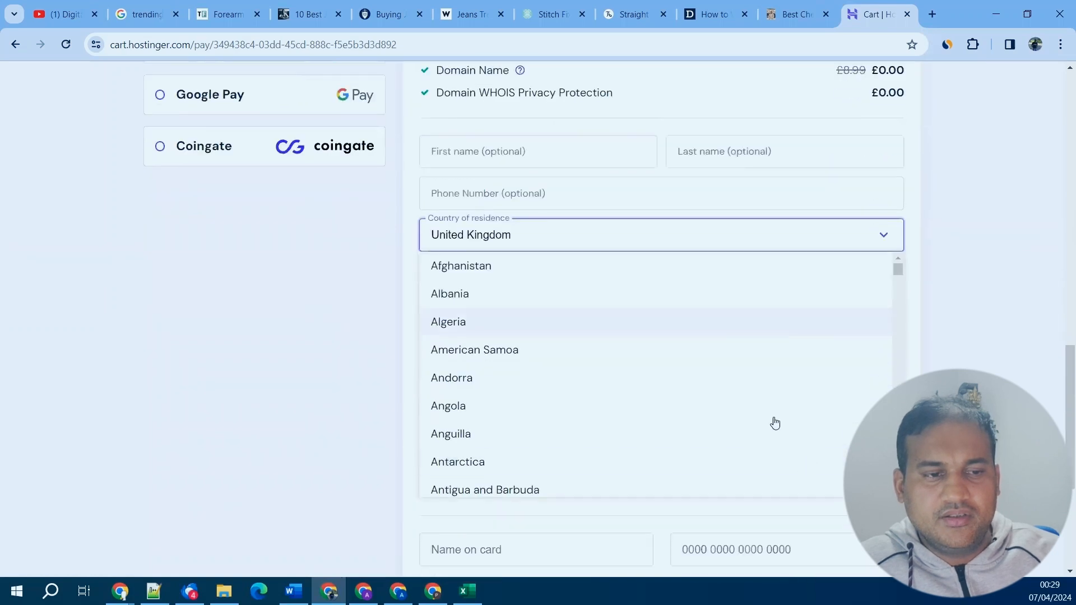
pyautogui.scroll(-8, 749, 387)
pyautogui.moveTo(897, 289); pyautogui.dragTo(898, 488)
pyautogui.scroll(2, 478, 361)
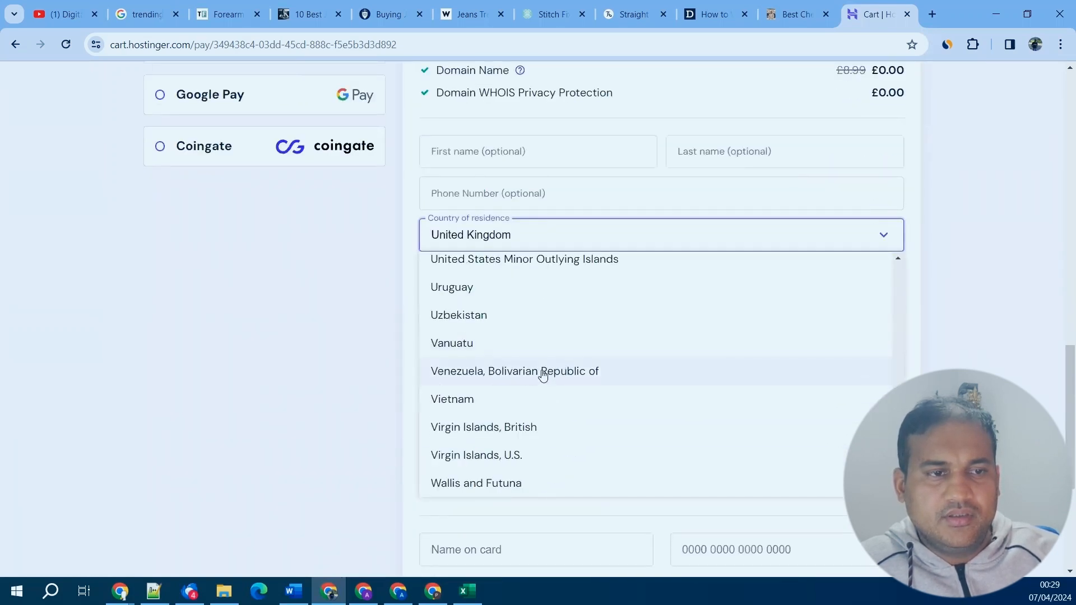
pyautogui.scroll(2, 543, 376)
pyautogui.click(500, 305)
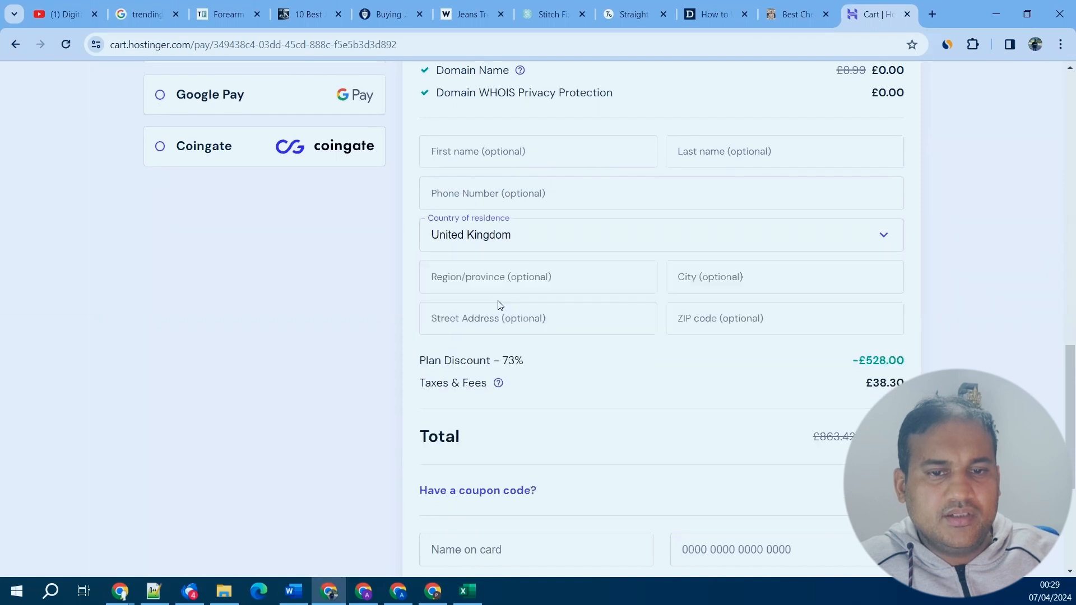
# Apply the coupon code SEOPAVAN to the 48-month Business Web Hosting order.
pyautogui.scroll(3, 500, 305)
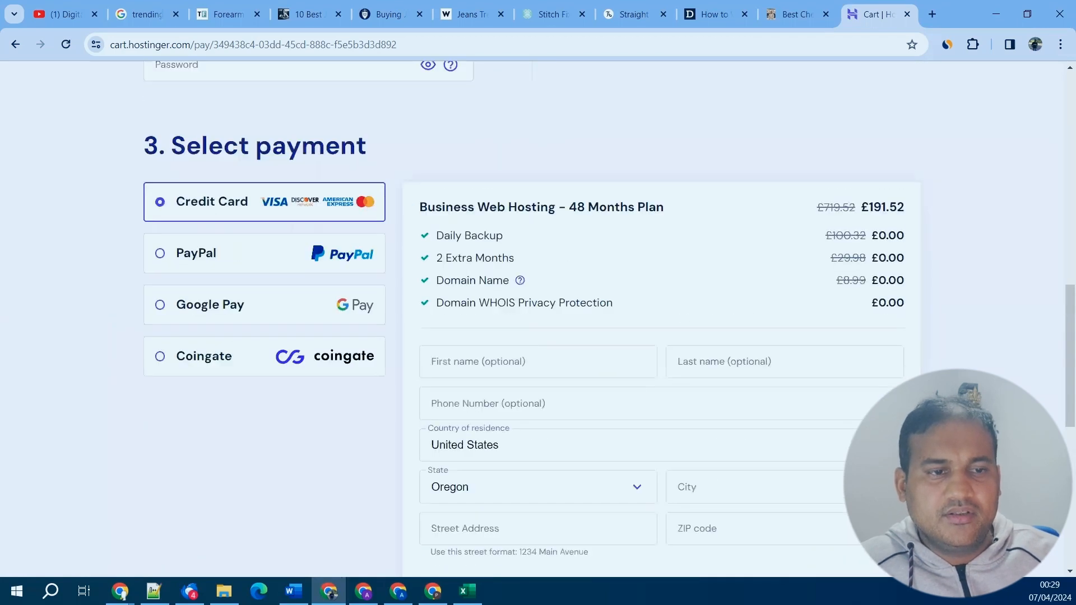
pyautogui.scroll(-3, 324, 307)
pyautogui.scroll(3, 324, 307)
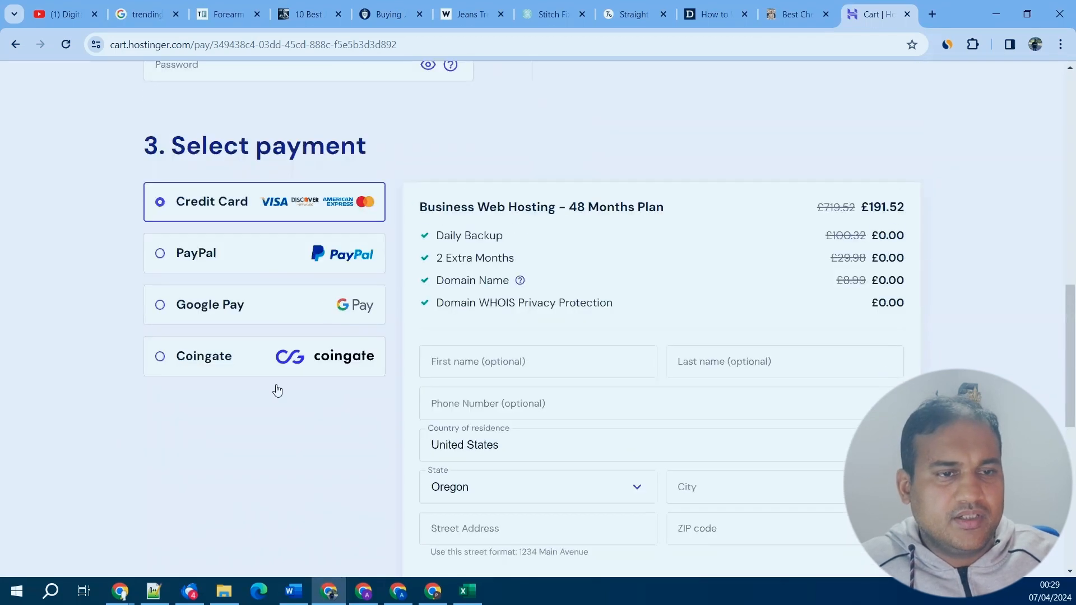
pyautogui.scroll(-3, 700, 405)
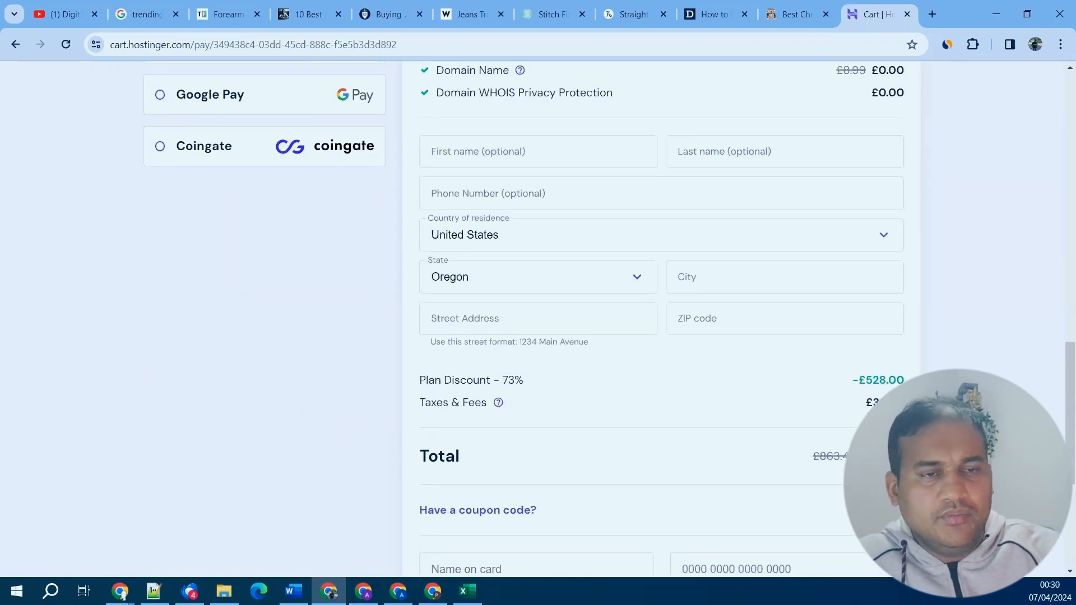
pyautogui.scroll(2, 839, 406)
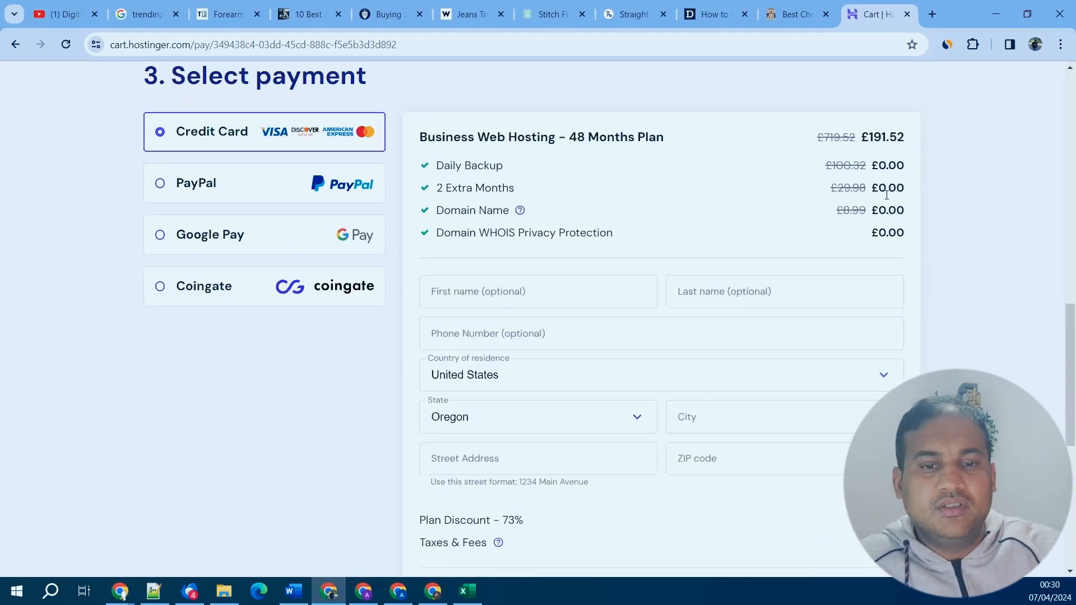
pyautogui.scroll(-4, 887, 194)
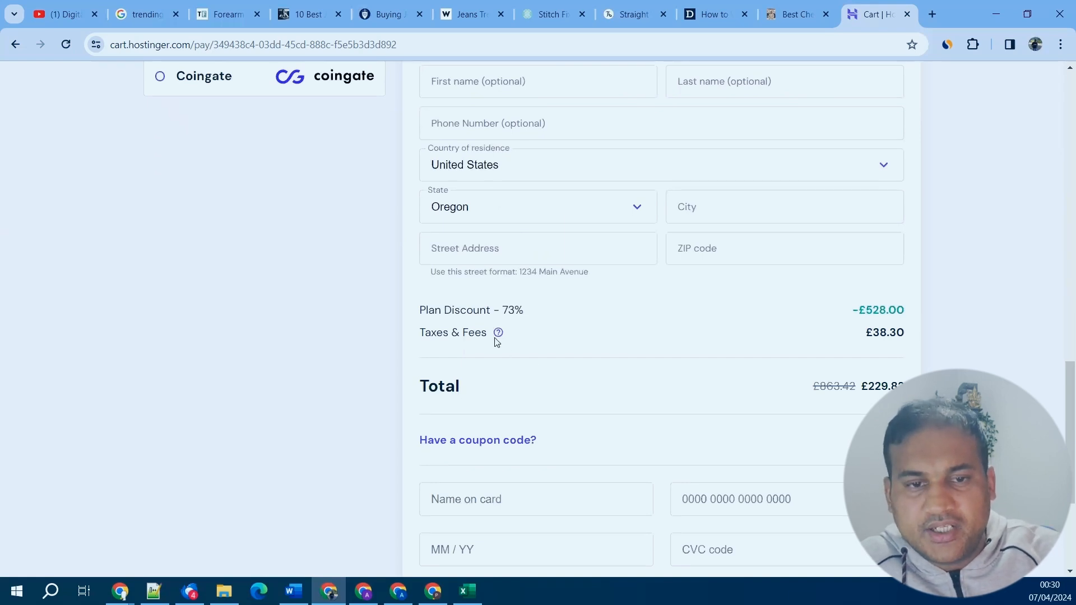
pyautogui.scroll(-1, 876, 370)
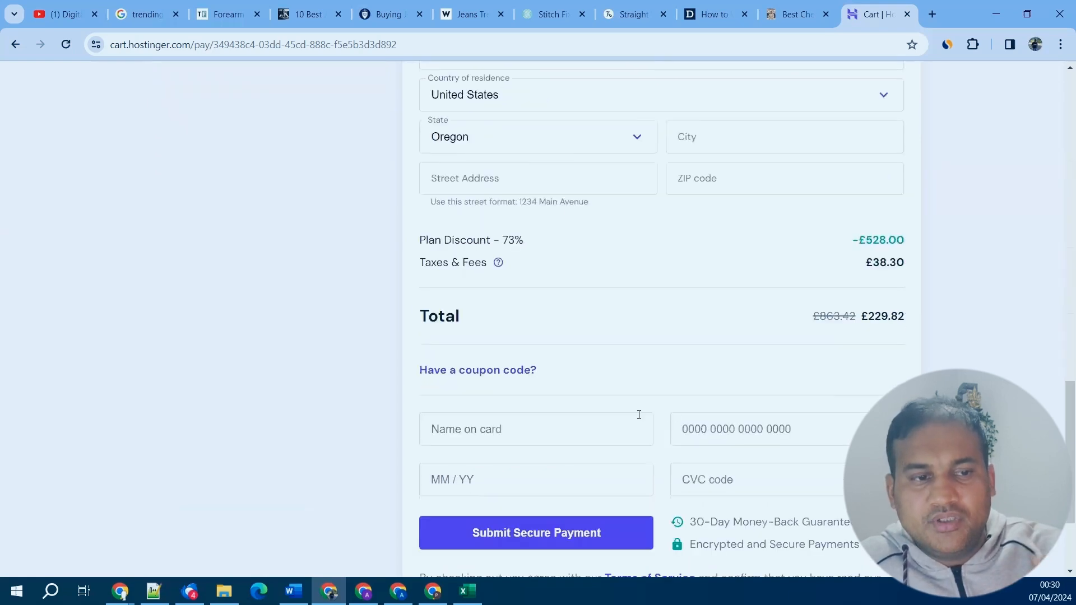
pyautogui.click(515, 371)
pyautogui.click(513, 405)
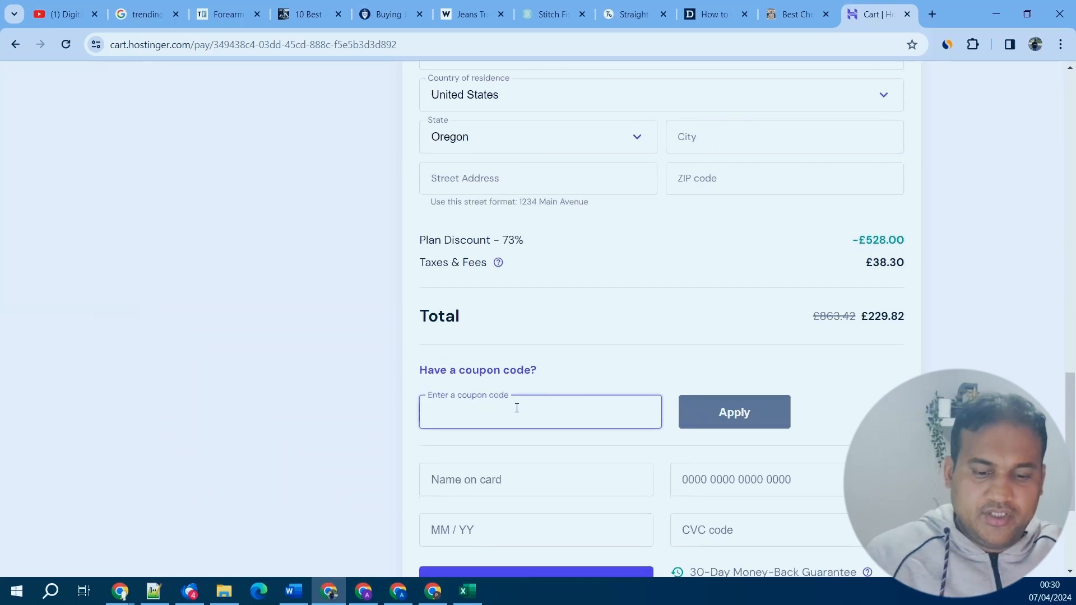
pyautogui.write('SEOPAVAN')
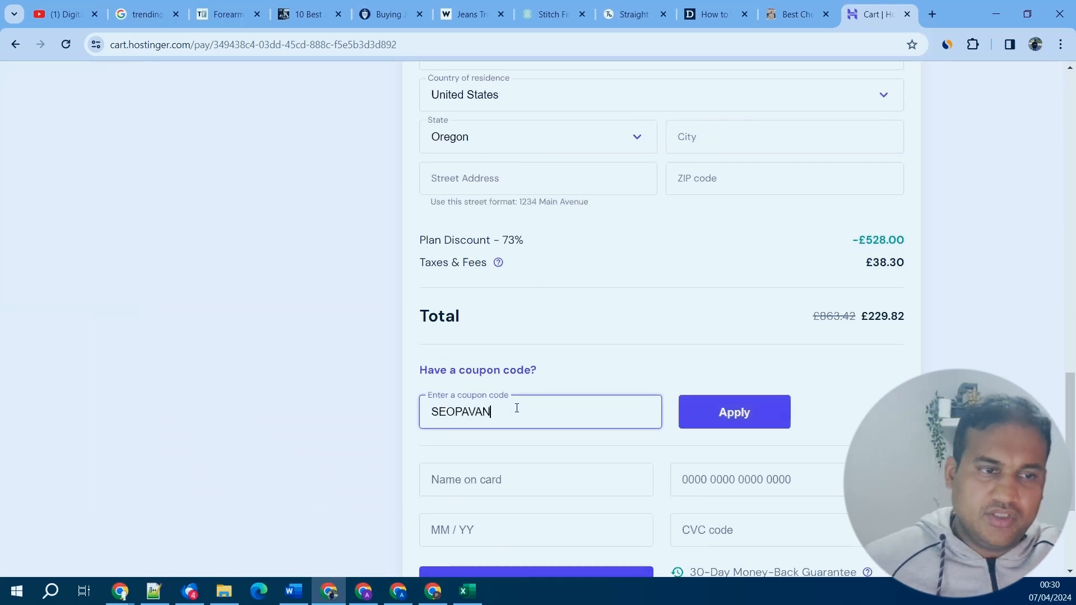
pyautogui.click(735, 409)
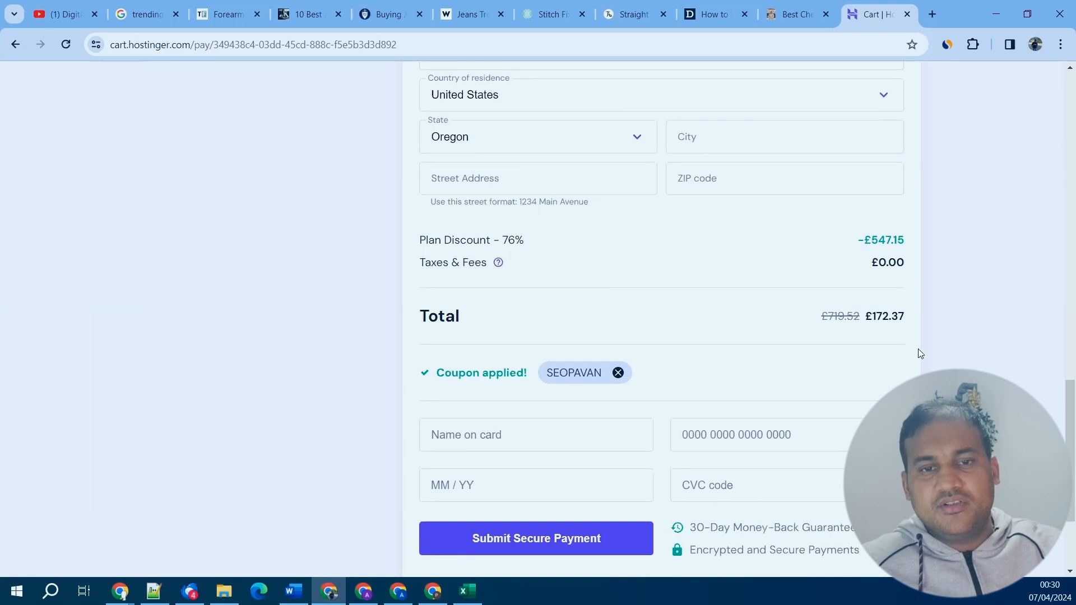
# Review the included items, plan discount, taxes, total and card payment fields of the order with the coupon applied.
pyautogui.scroll(6, 889, 323)
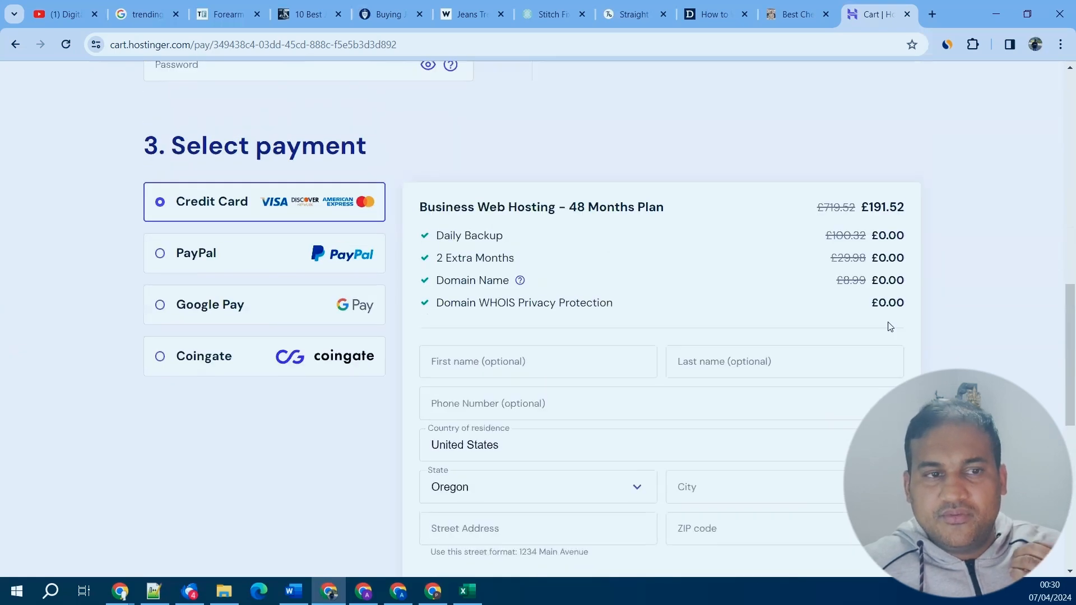
pyautogui.scroll(-1, 892, 327)
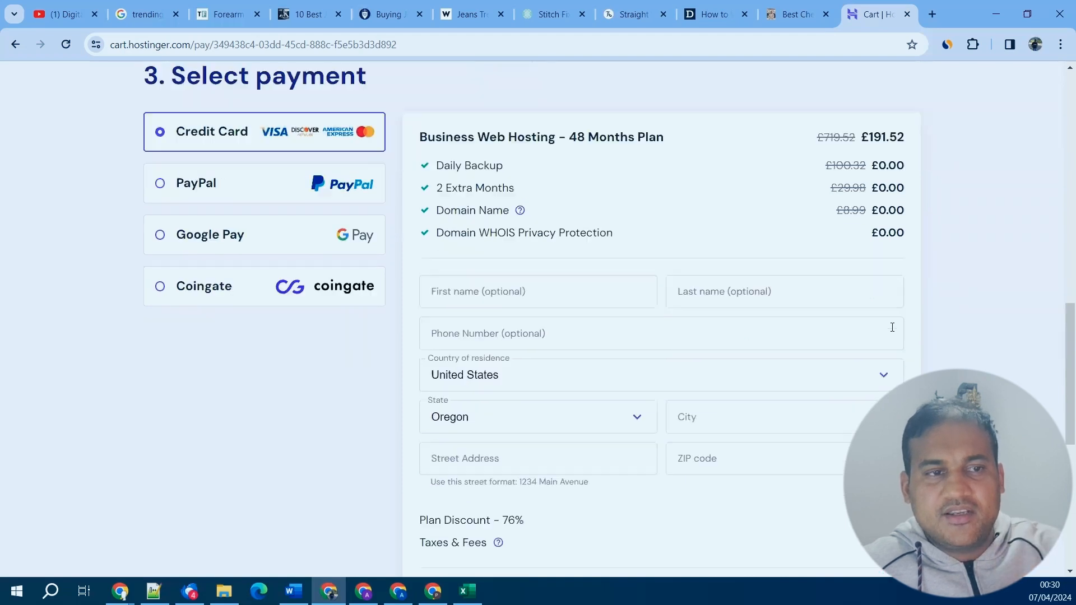
pyautogui.scroll(-2, 892, 327)
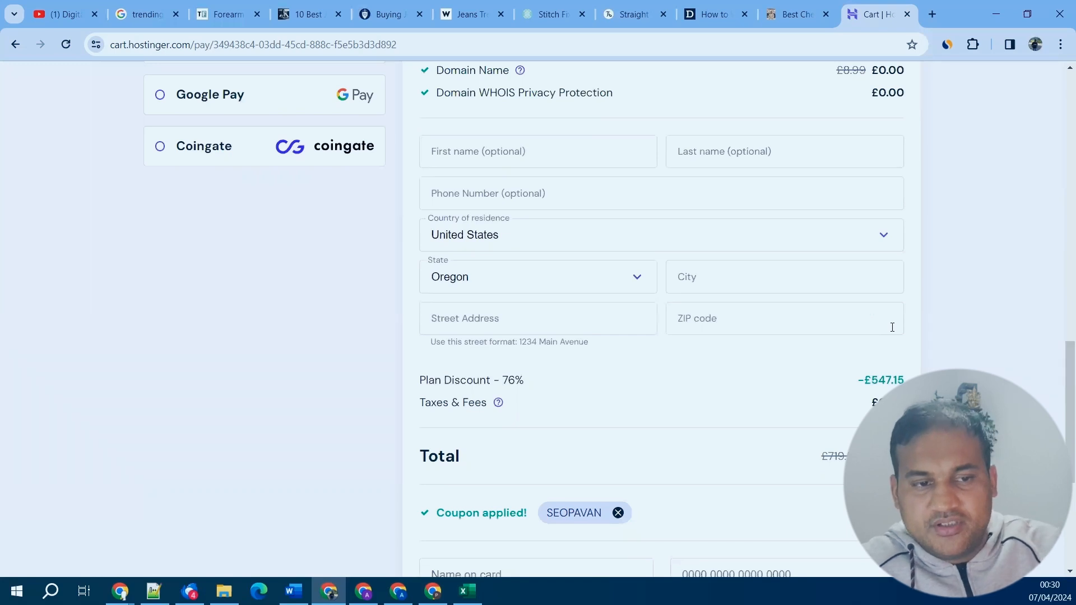
pyautogui.scroll(-4, 661, 317)
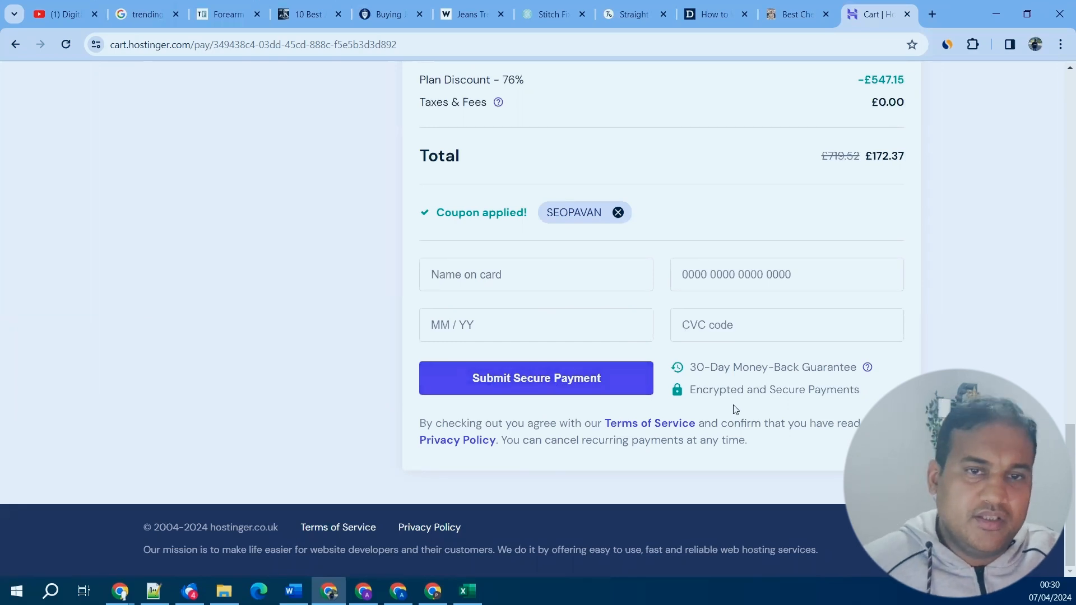
pyautogui.scroll(3, 736, 409)
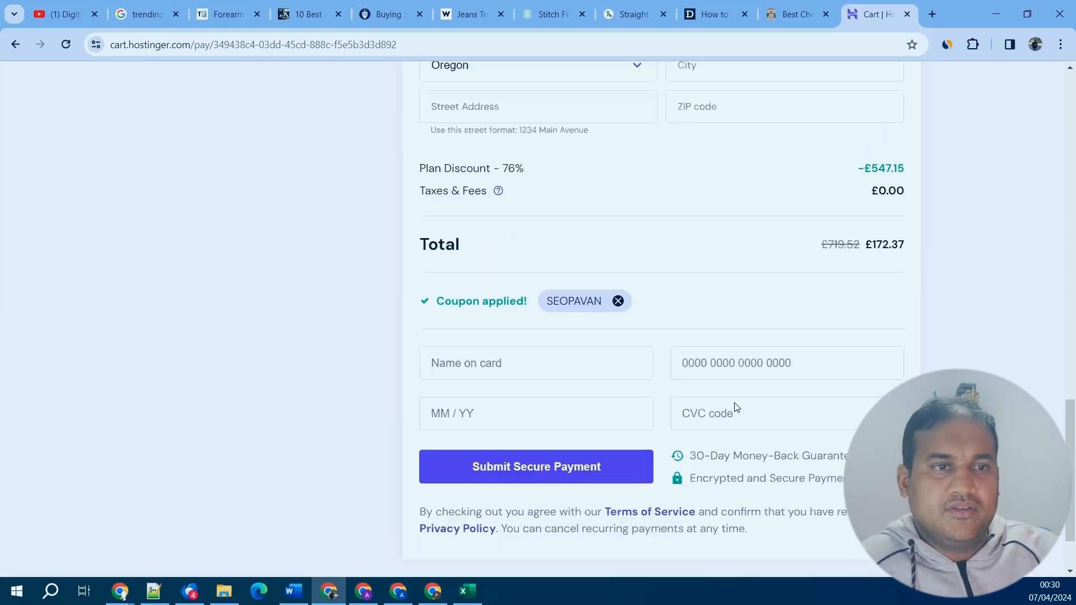
pyautogui.scroll(5, 735, 407)
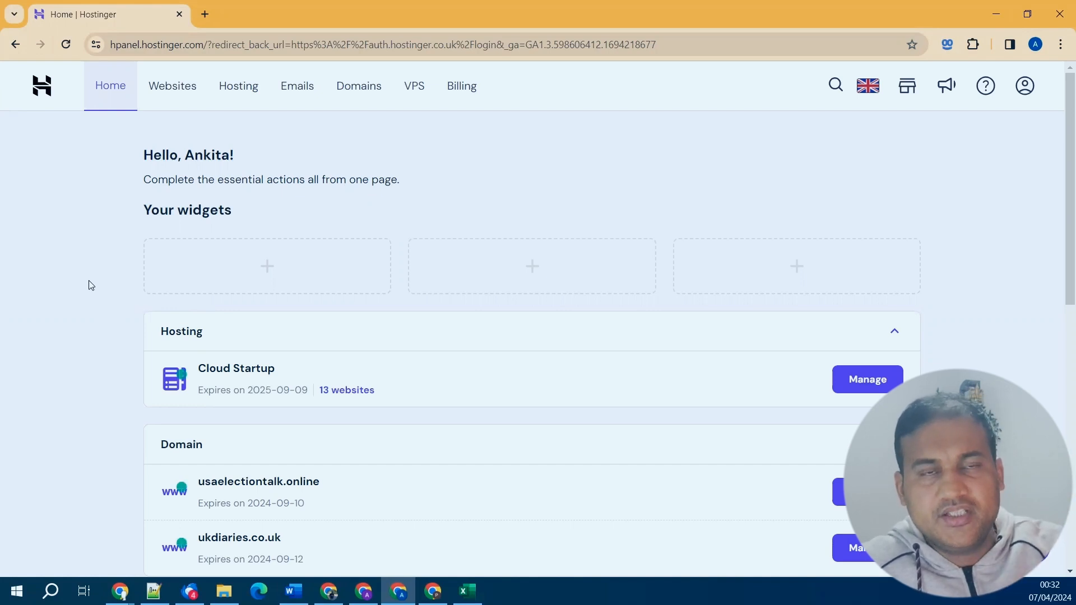
# Open the AI domain generator in the section for getting a new domain.
pyautogui.click(362, 95)
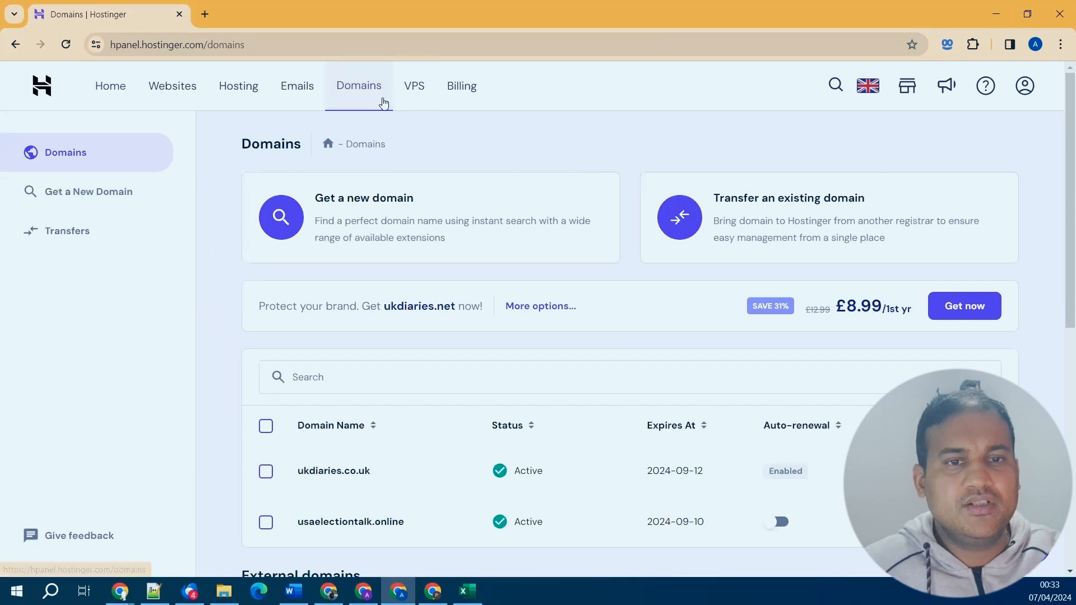
pyautogui.click(362, 222)
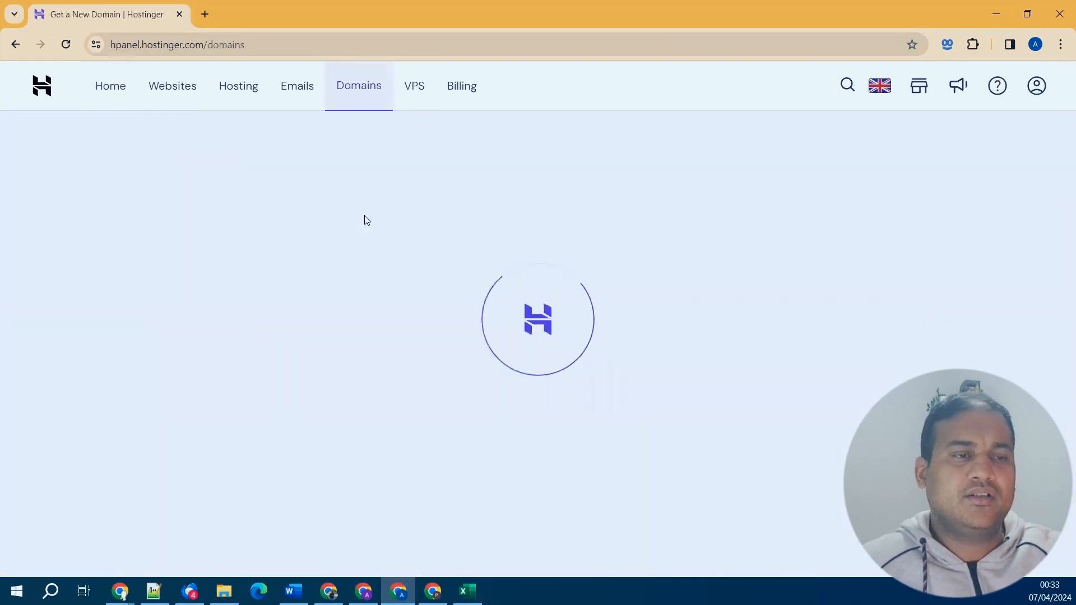
pyautogui.click(506, 292)
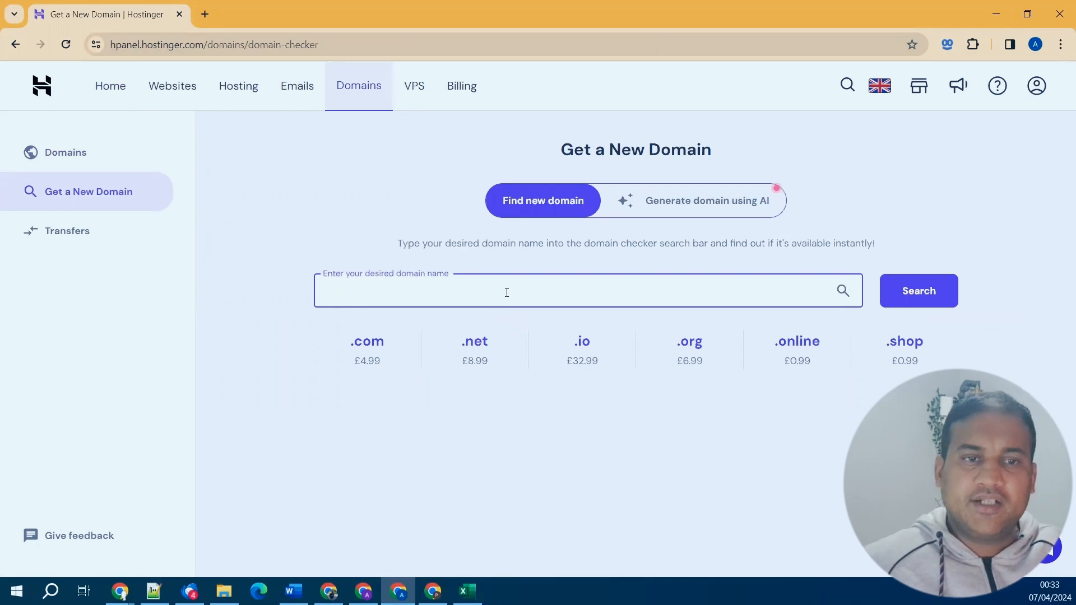
pyautogui.click(677, 213)
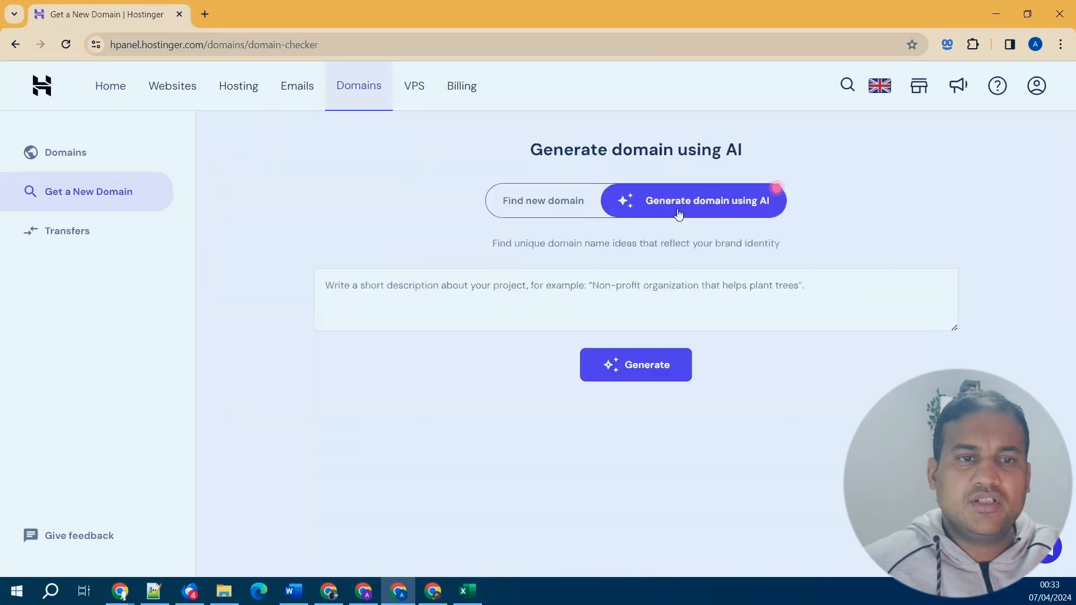
# Generate domains from the description "I need to start a fashion blog with a niche as trending jeans for mens with an age group of 30,40 & 50.".
pyautogui.click(613, 305)
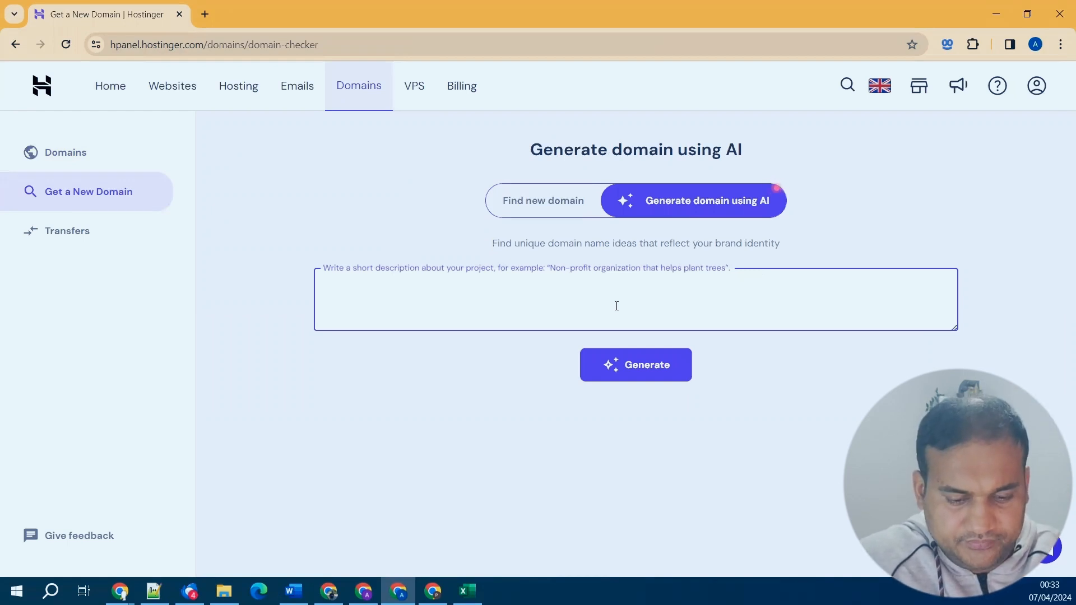
pyautogui.write('nee')
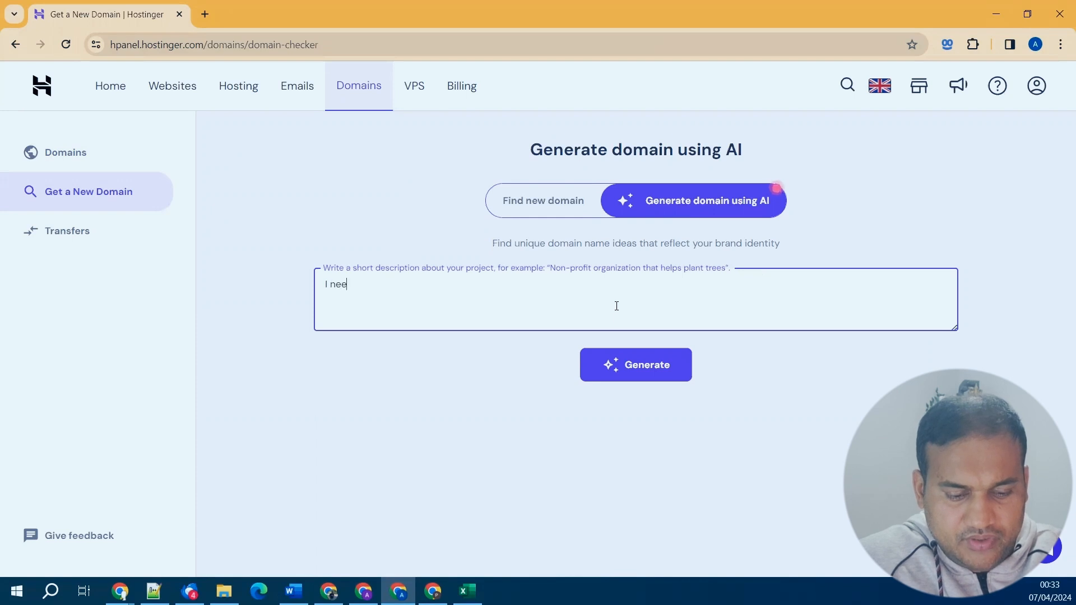
pyautogui.write('d to start a ')
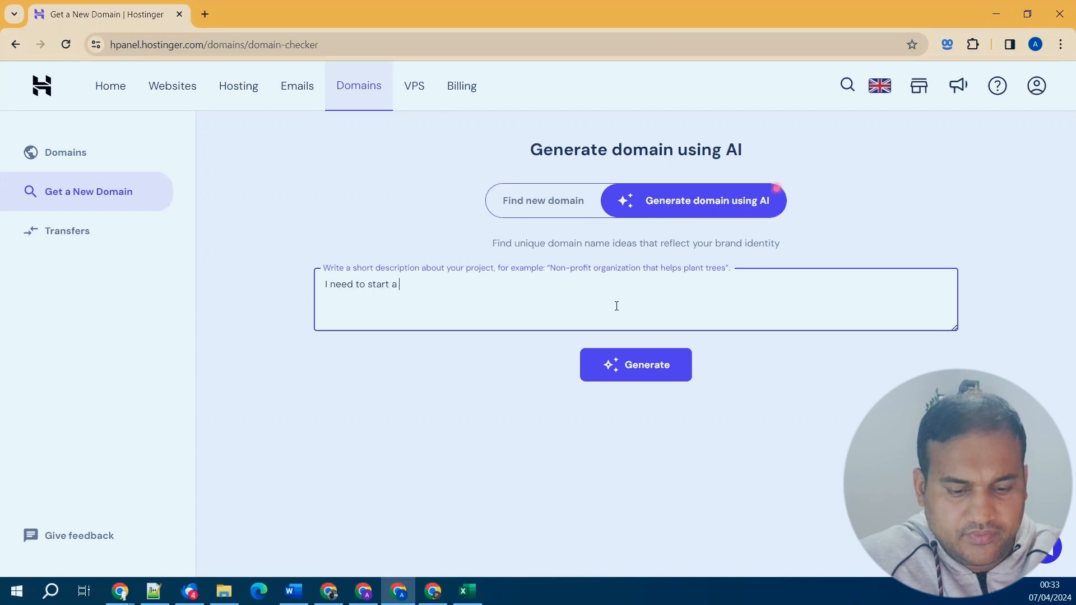
pyautogui.write('fashion blog')
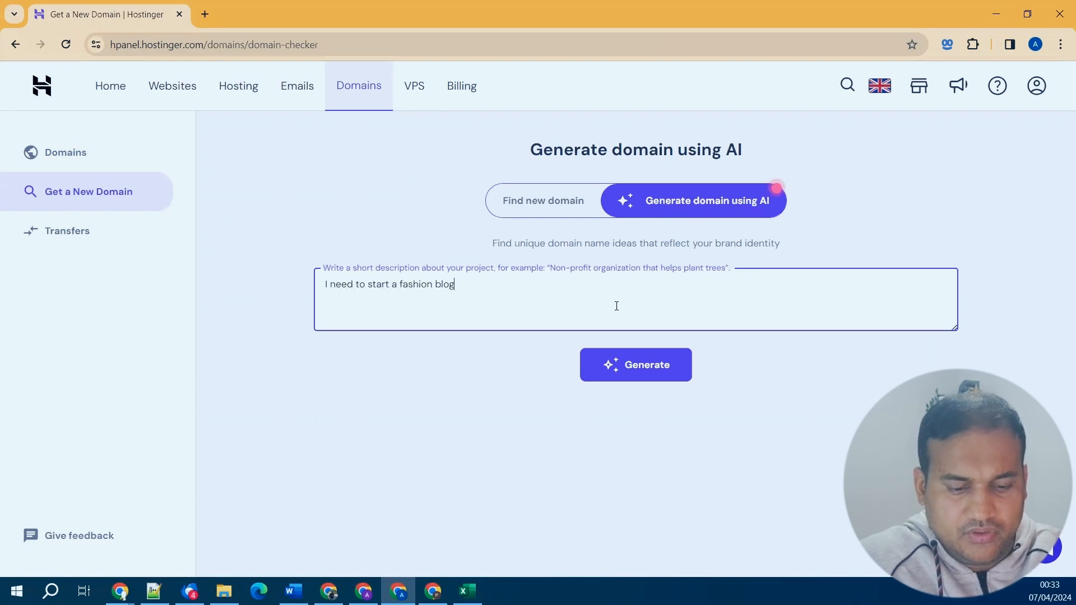
pyautogui.write(' with a nic')
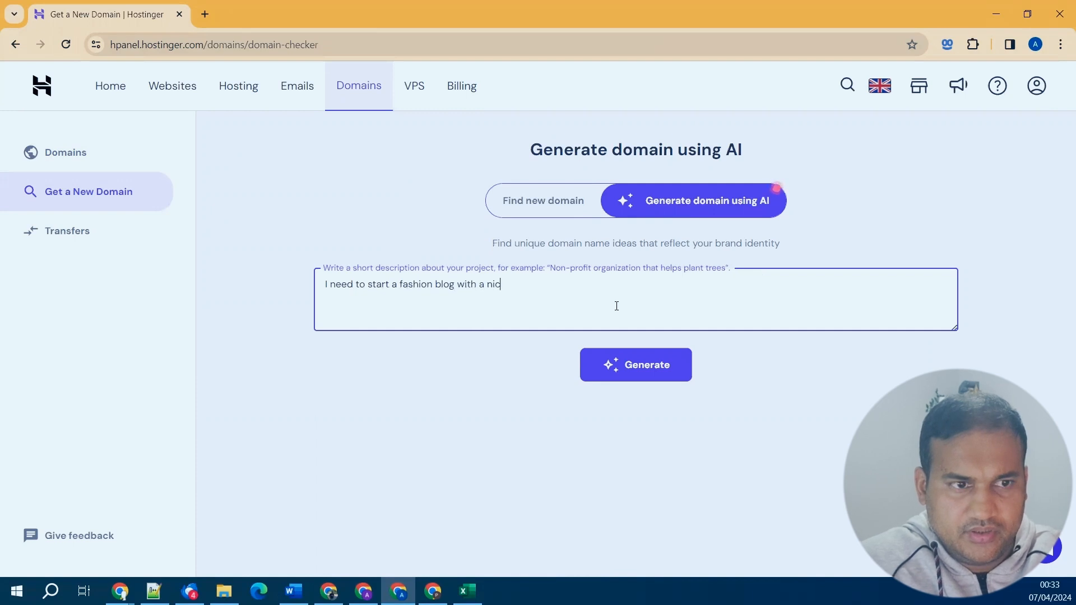
pyautogui.write('he as tr')
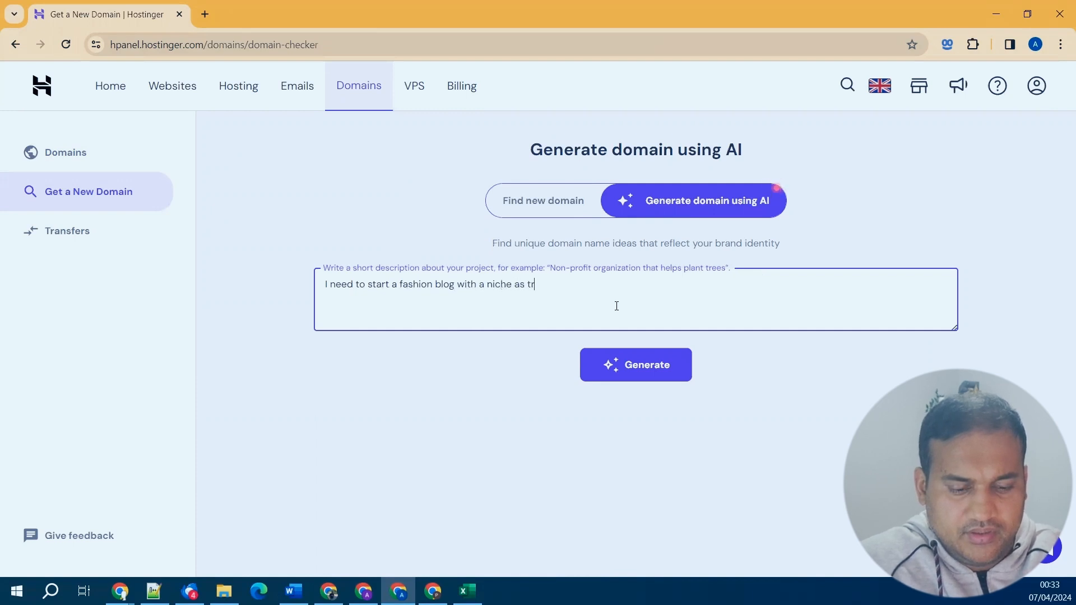
pyautogui.write('ending ')
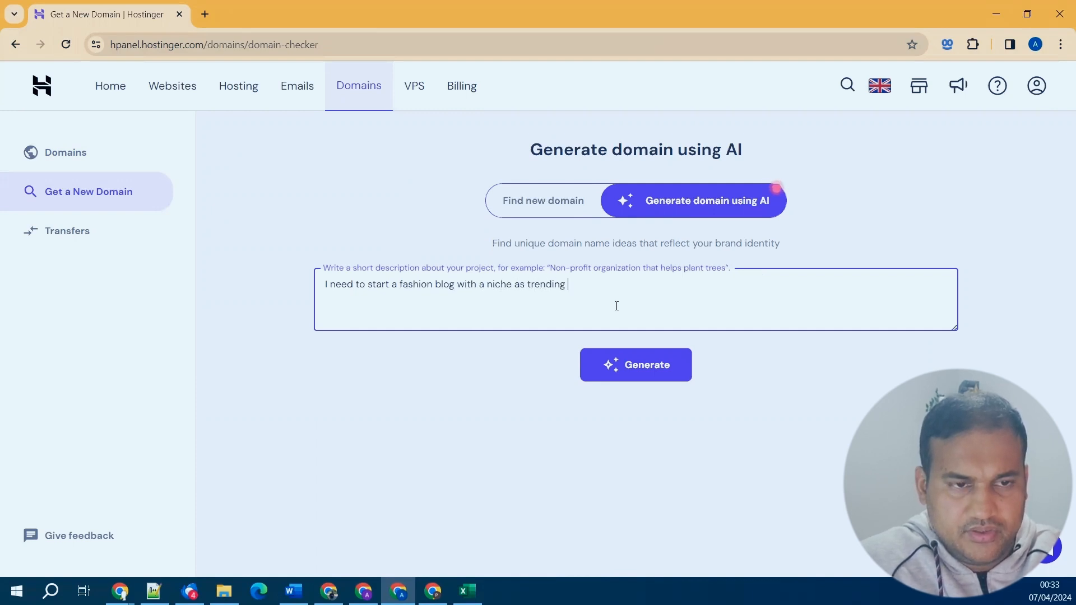
pyautogui.write('jeans for men')
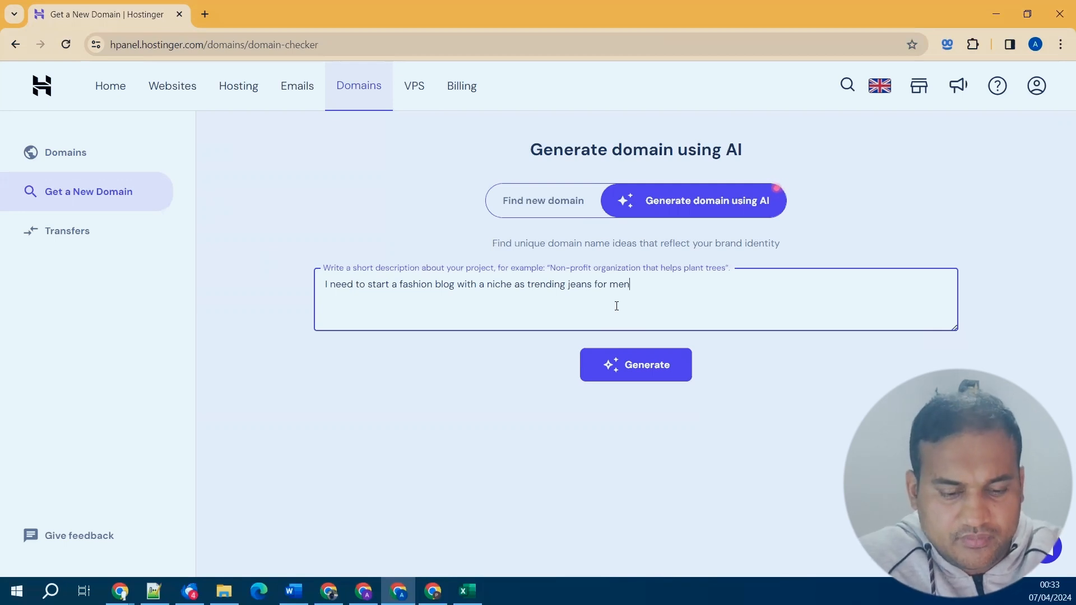
pyautogui.write('s with a')
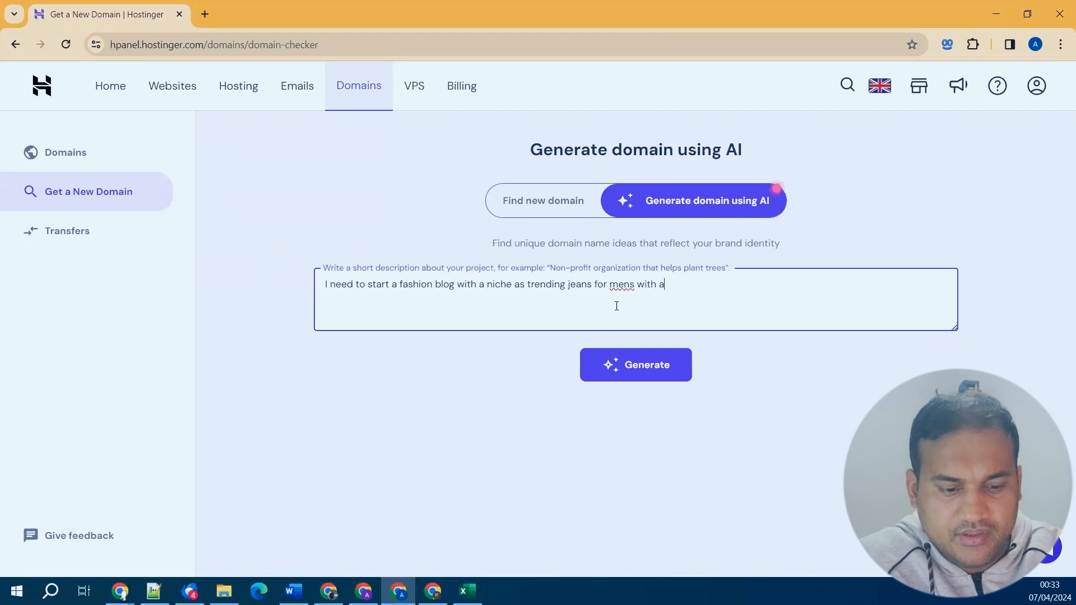
pyautogui.write('n age grou')
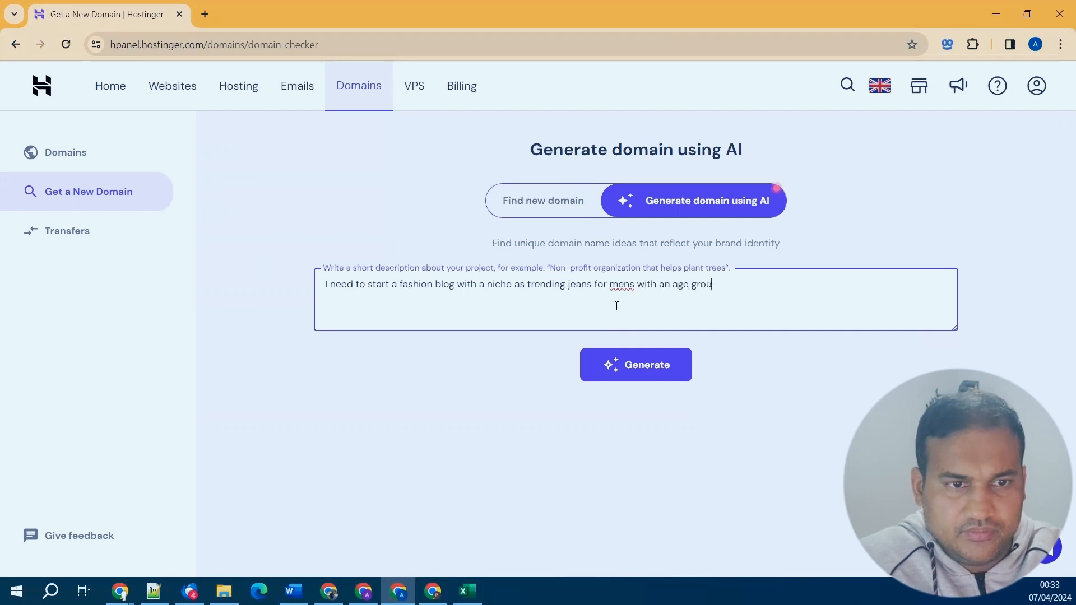
pyautogui.write('p of 30')
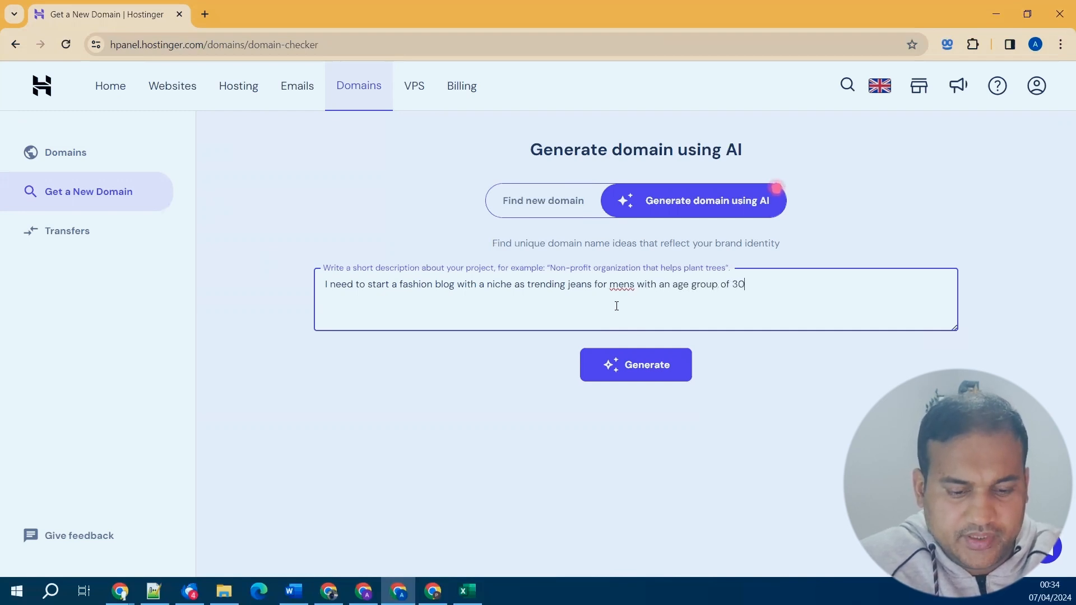
pyautogui.write(',40 & 50')
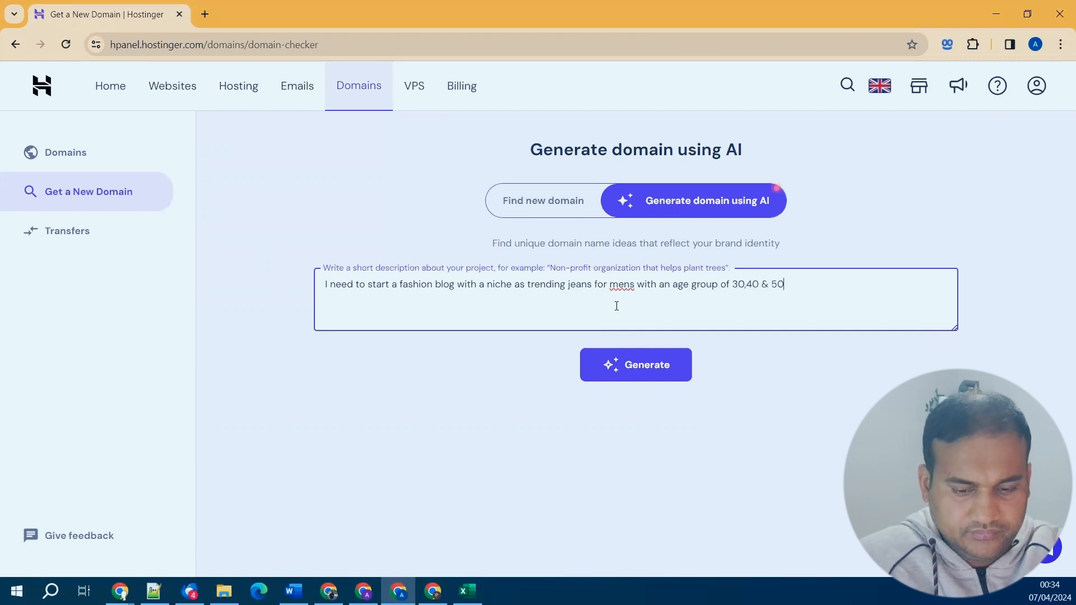
pyautogui.write('.')
pyautogui.press('Return')
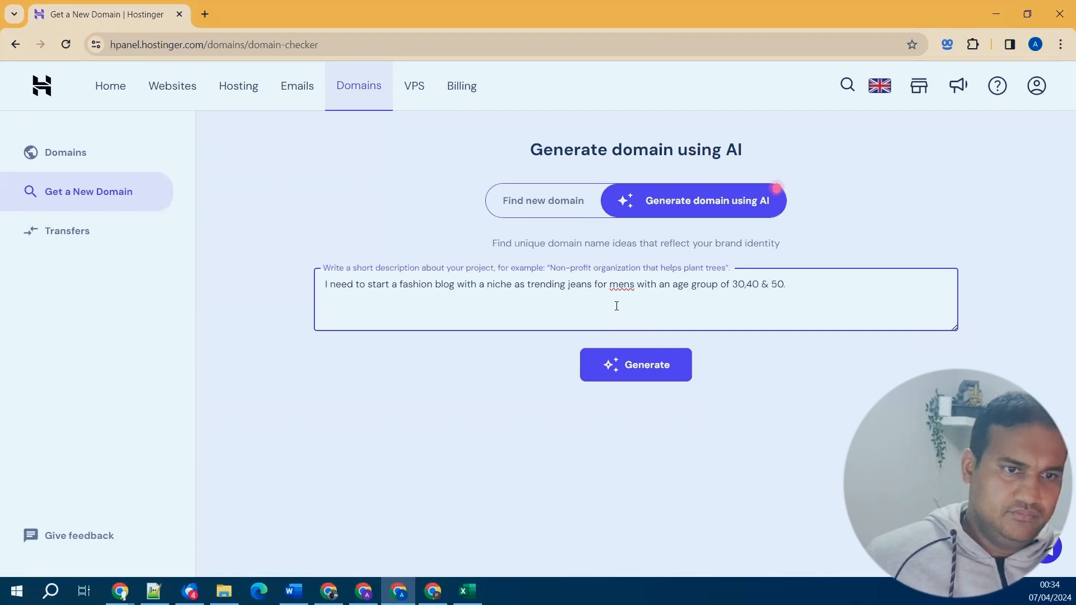
pyautogui.click(639, 371)
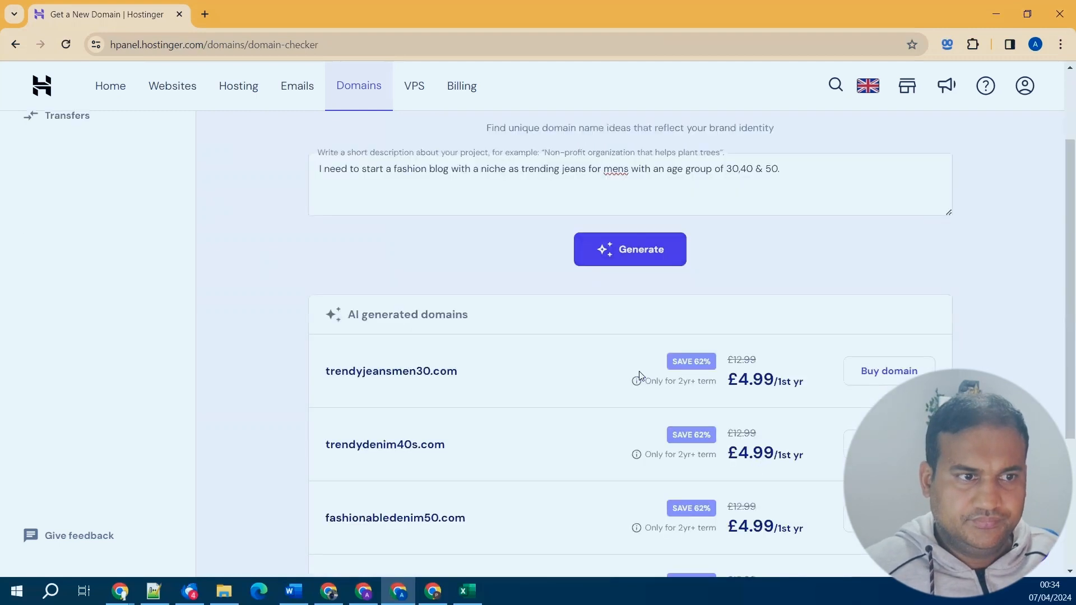
# Expand the list of AI generated domains and look through the additional suggestions.
pyautogui.scroll(1, 641, 375)
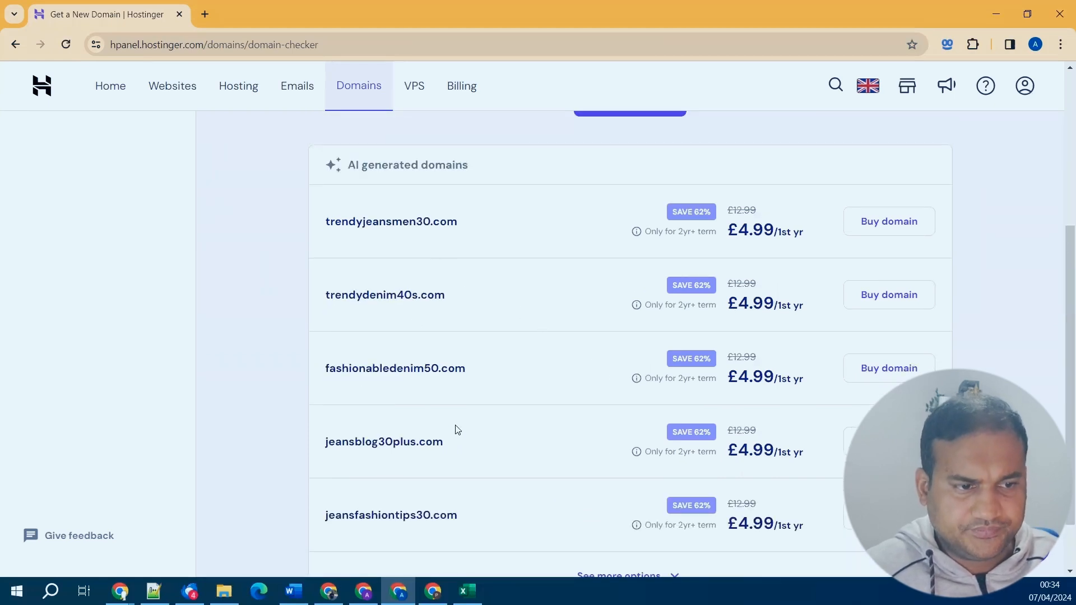
pyautogui.scroll(-1, 524, 457)
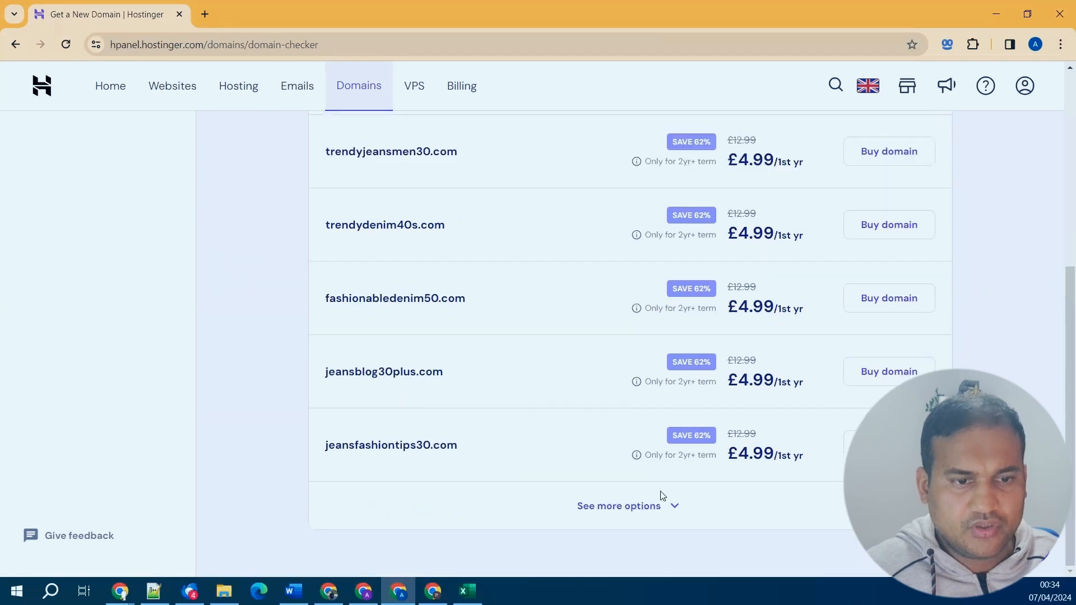
pyautogui.click(667, 508)
pyautogui.scroll(-3, 650, 453)
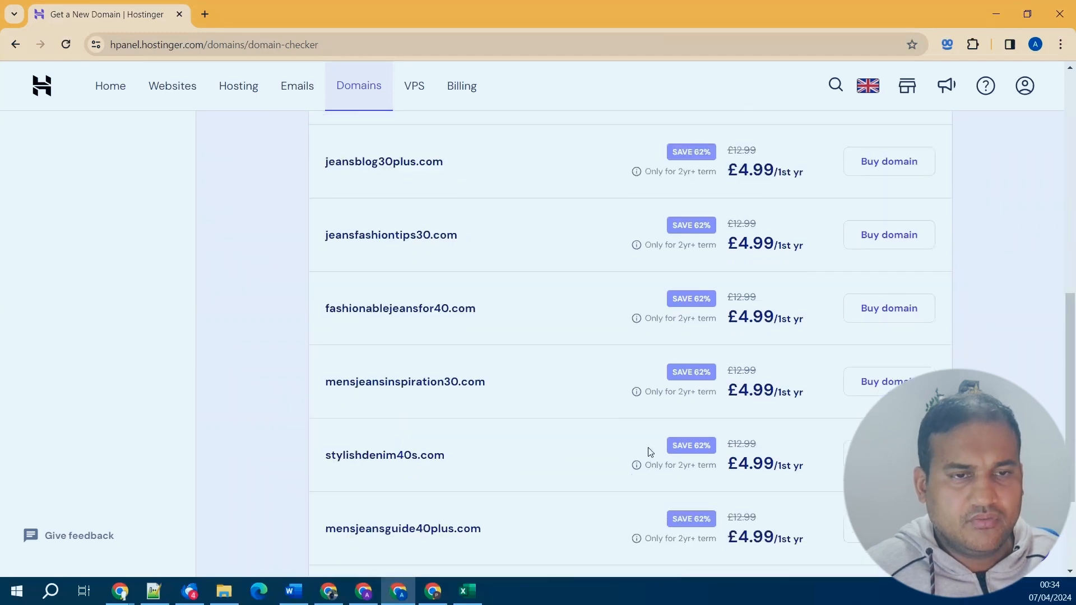
# Add "I do not need a number in my domain name" to the project description and regenerate the domain ideas.
pyautogui.scroll(8, 648, 449)
pyautogui.click(842, 286)
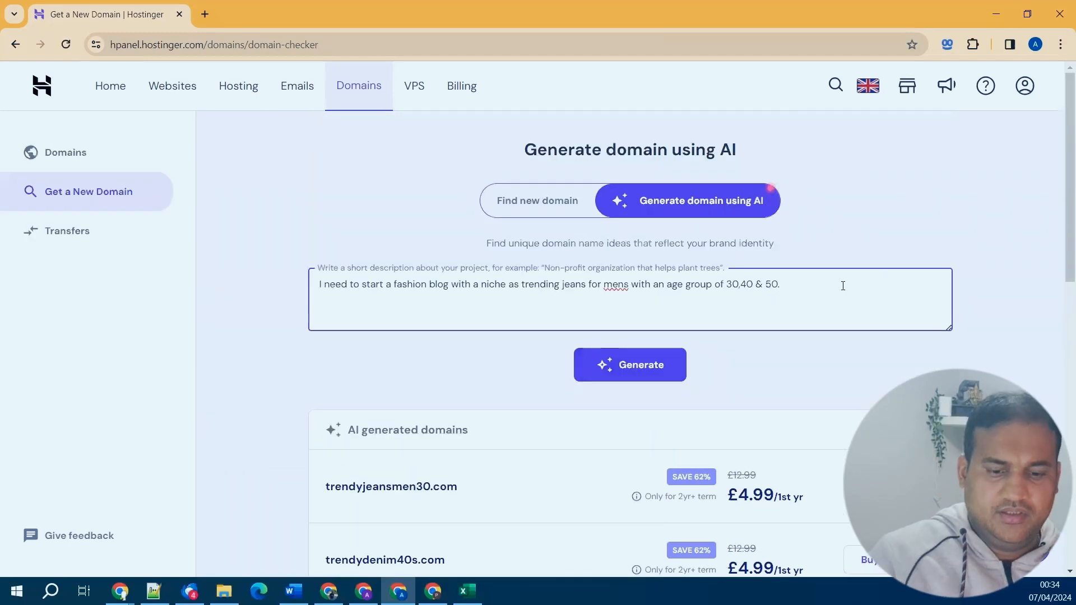
pyautogui.write('I don')
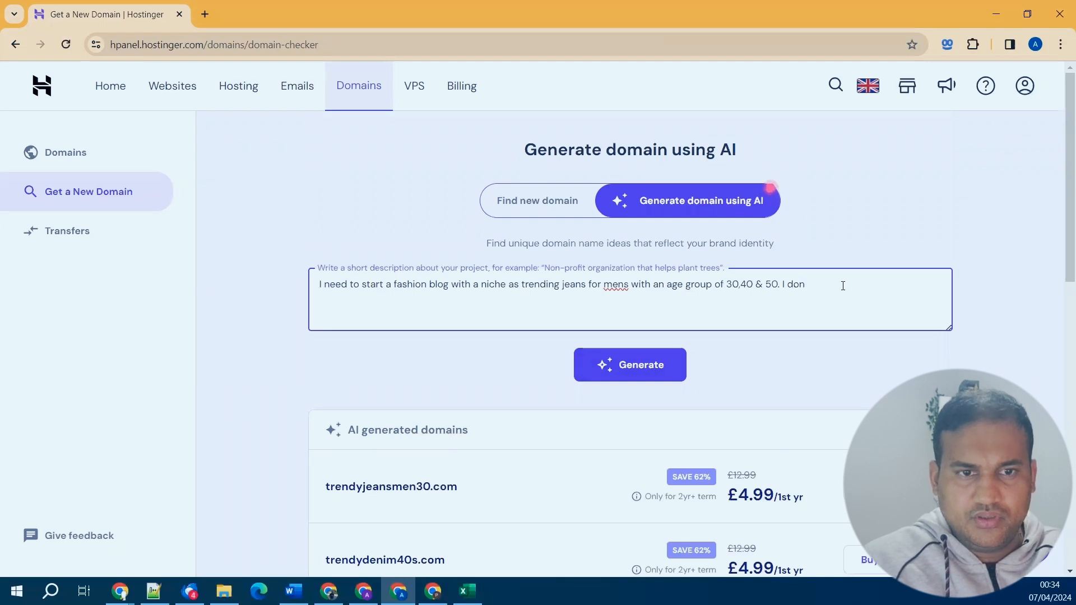
pyautogui.press('BackSpace')
pyautogui.write(' not nee')
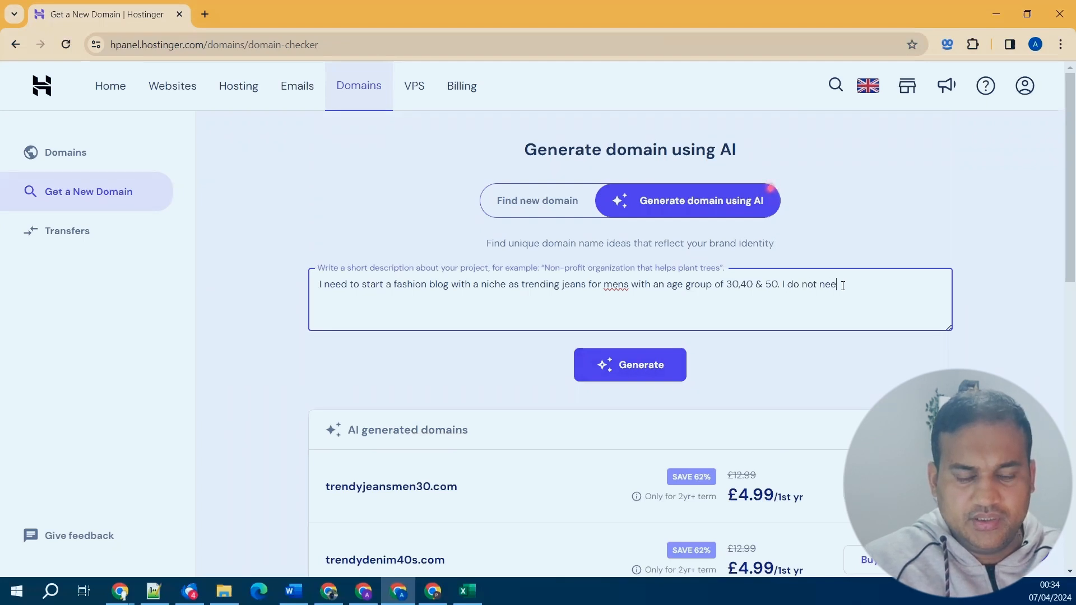
pyautogui.write('d a number ')
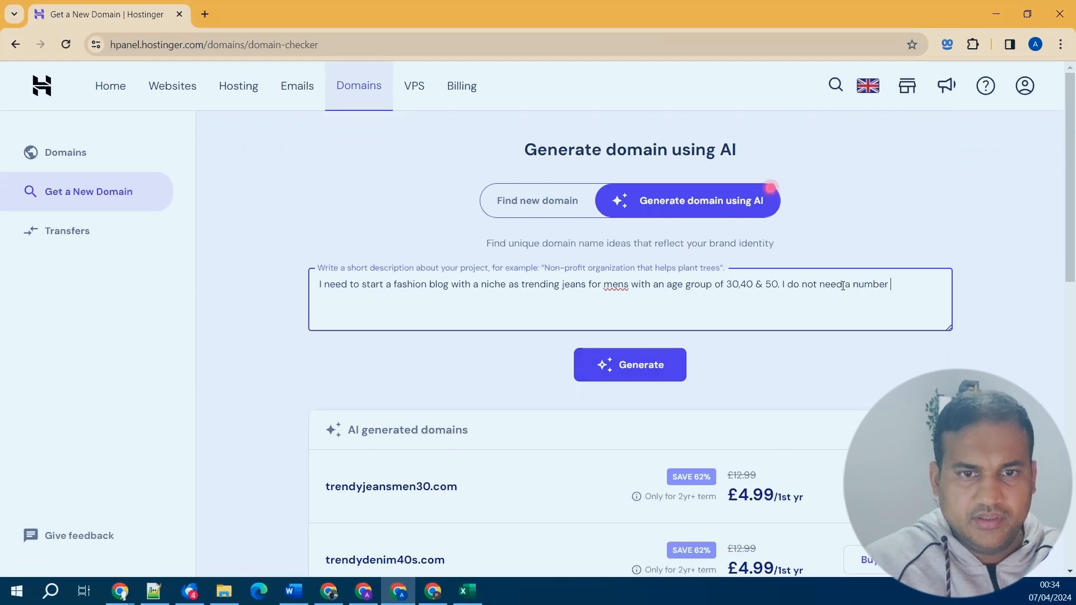
pyautogui.write('in my domain name')
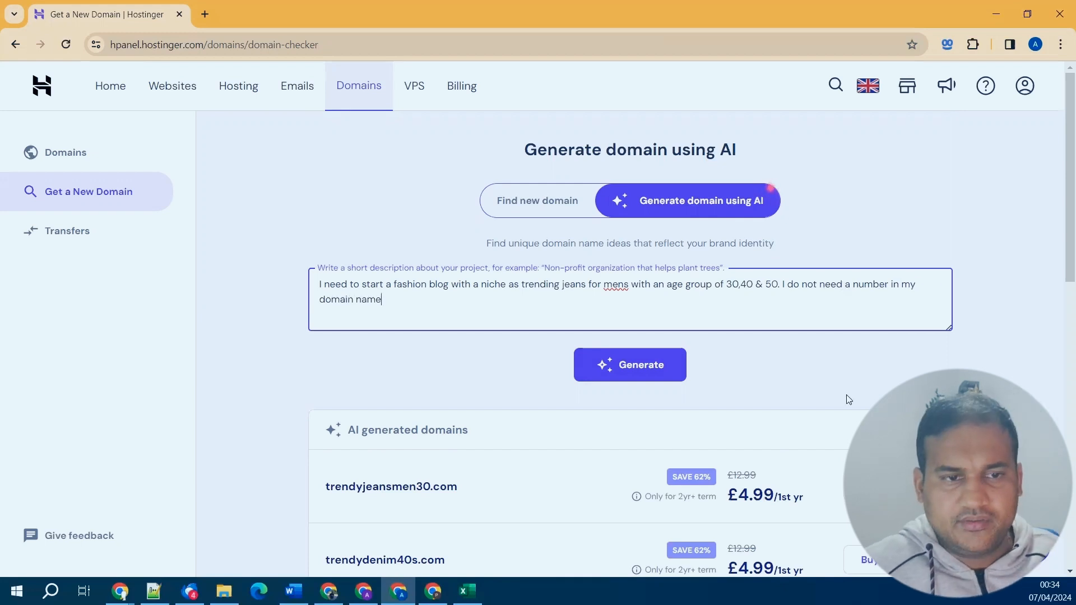
pyautogui.click(653, 365)
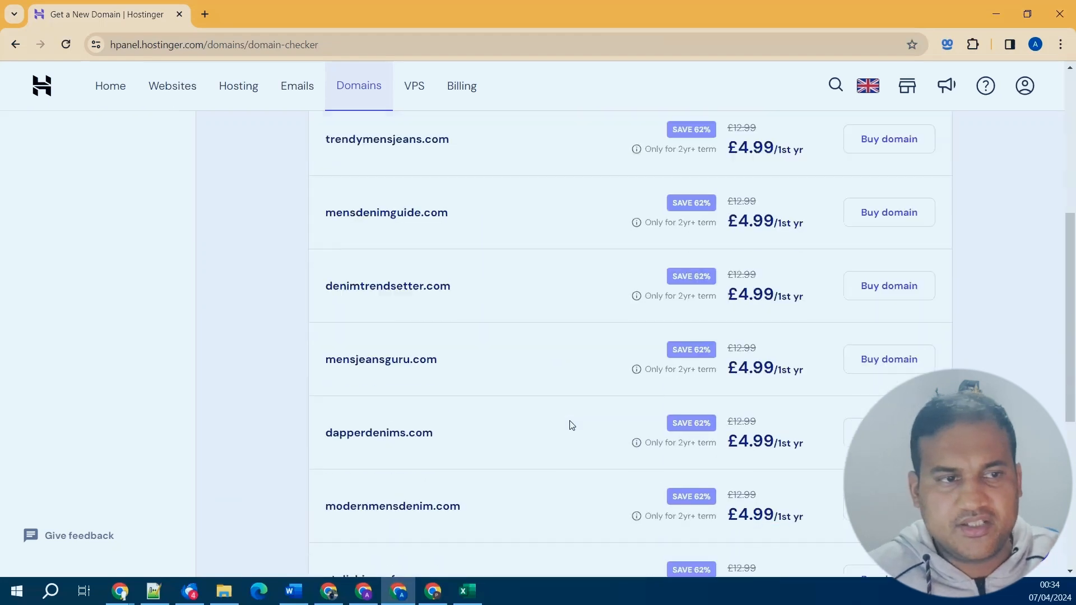
# Browse the regenerated domain suggestions and check the billing period options for modernmensdenim.com without buying it.
pyautogui.scroll(1, 570, 427)
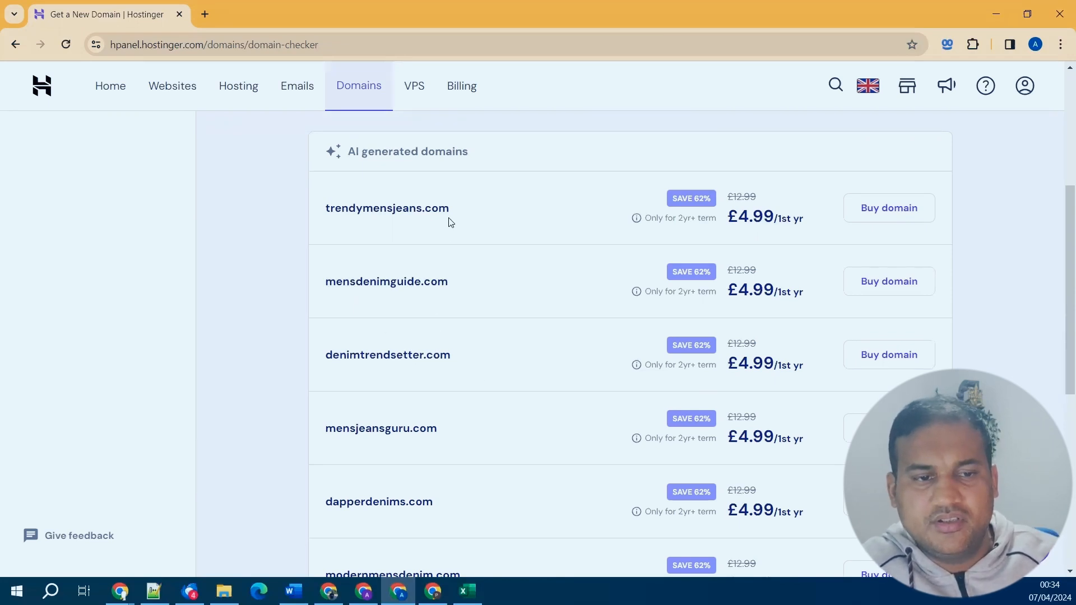
pyautogui.scroll(-1, 449, 222)
pyautogui.scroll(-5, 449, 221)
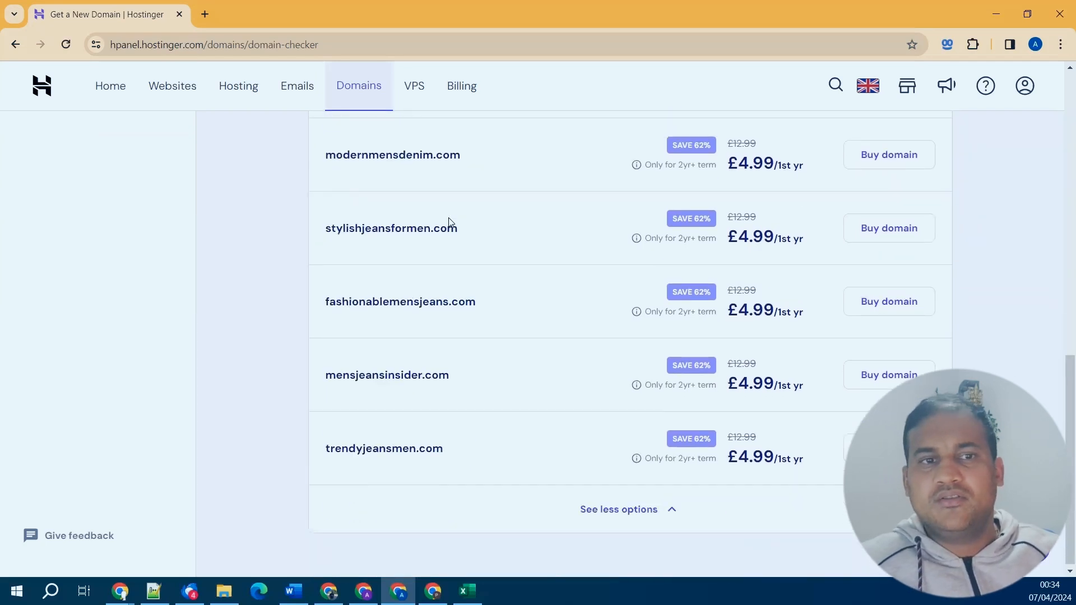
pyautogui.click(900, 156)
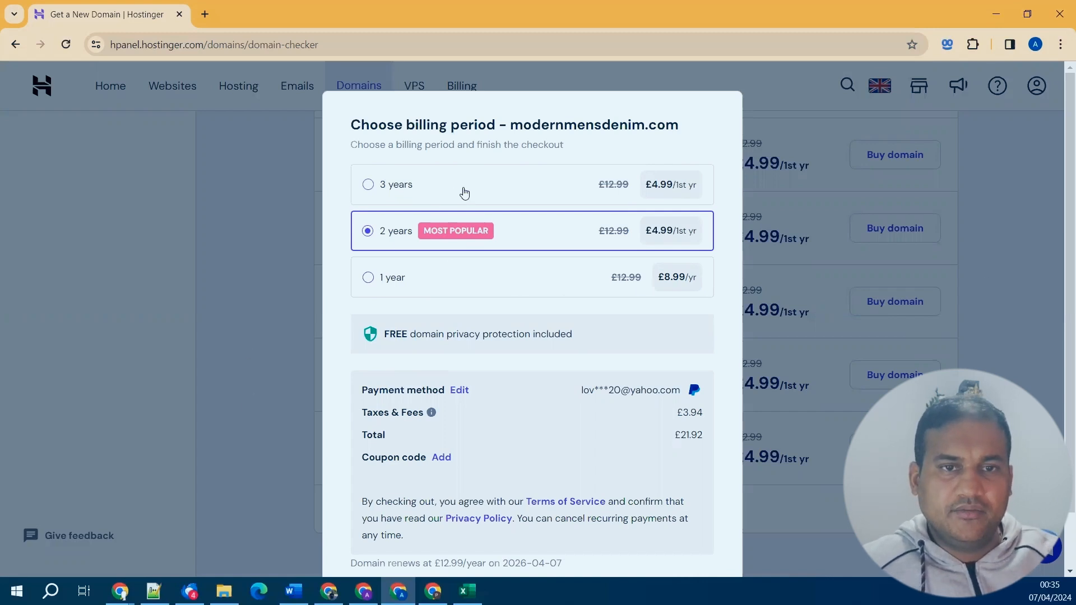
pyautogui.click(1028, 281)
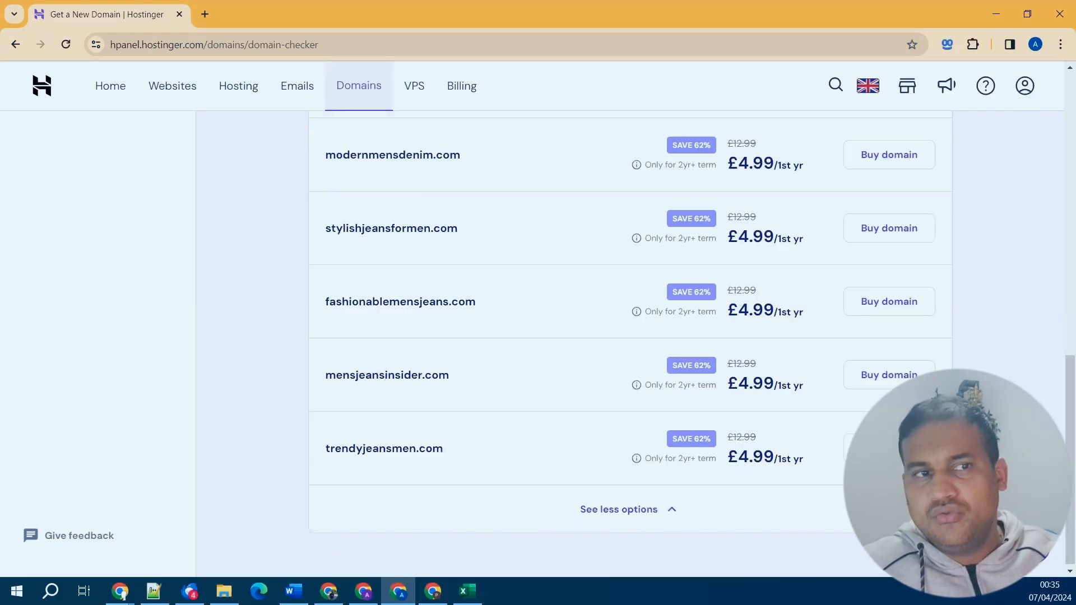
pyautogui.scroll(3, 830, 422)
pyautogui.scroll(5, 630, 343)
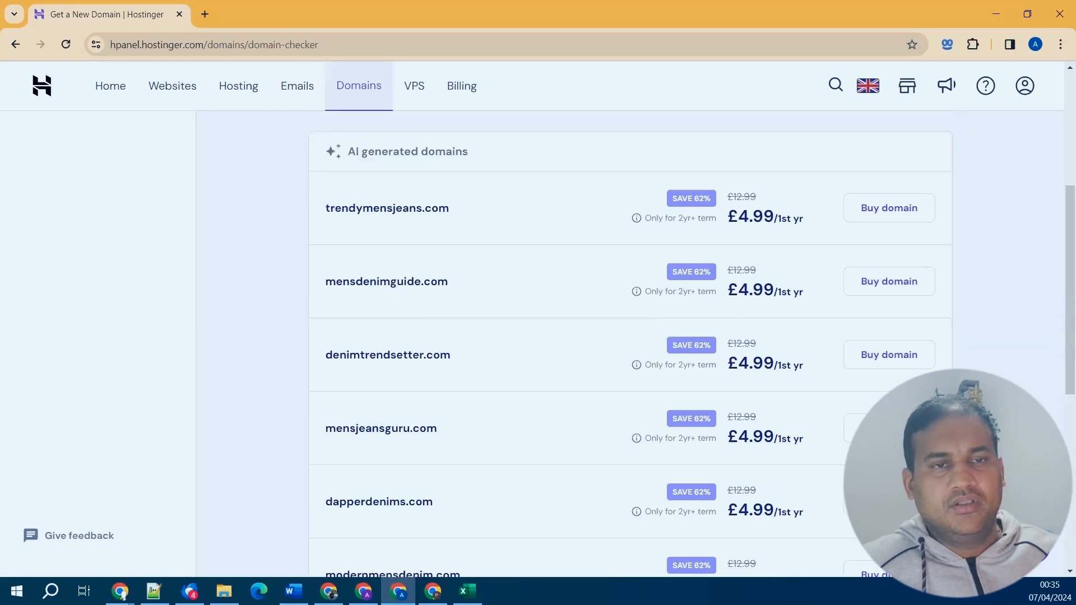
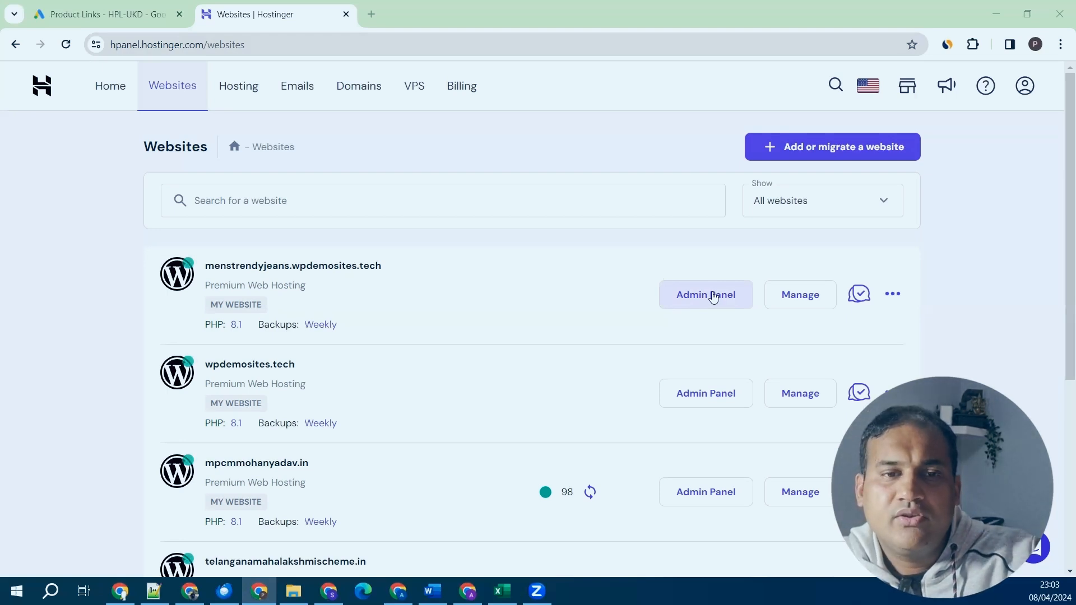
# Open the WordPress admin panel of the menstrendyjeans.wpdemosites.tech website.
pyautogui.click(713, 305)
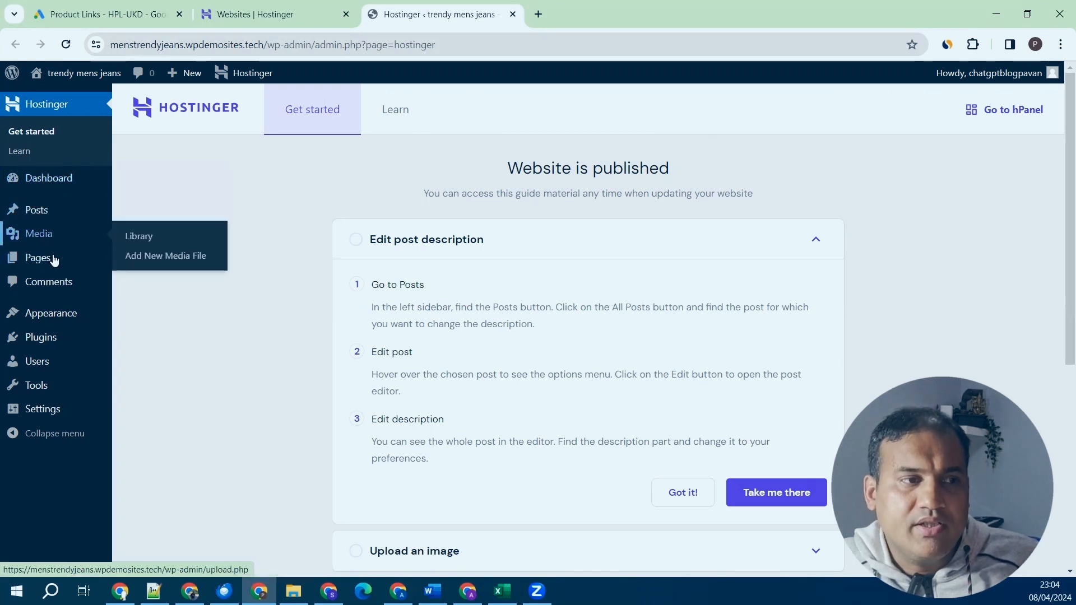
pyautogui.moveTo(56, 261)
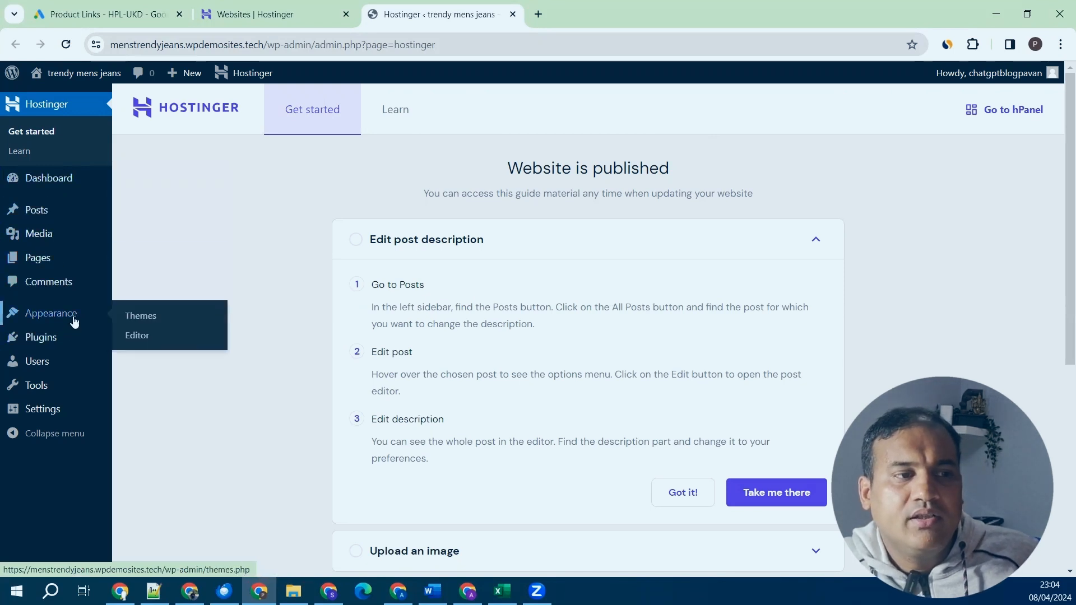
# Open the permalink settings of the WordPress site.
pyautogui.moveTo(64, 341)
pyautogui.moveTo(87, 392)
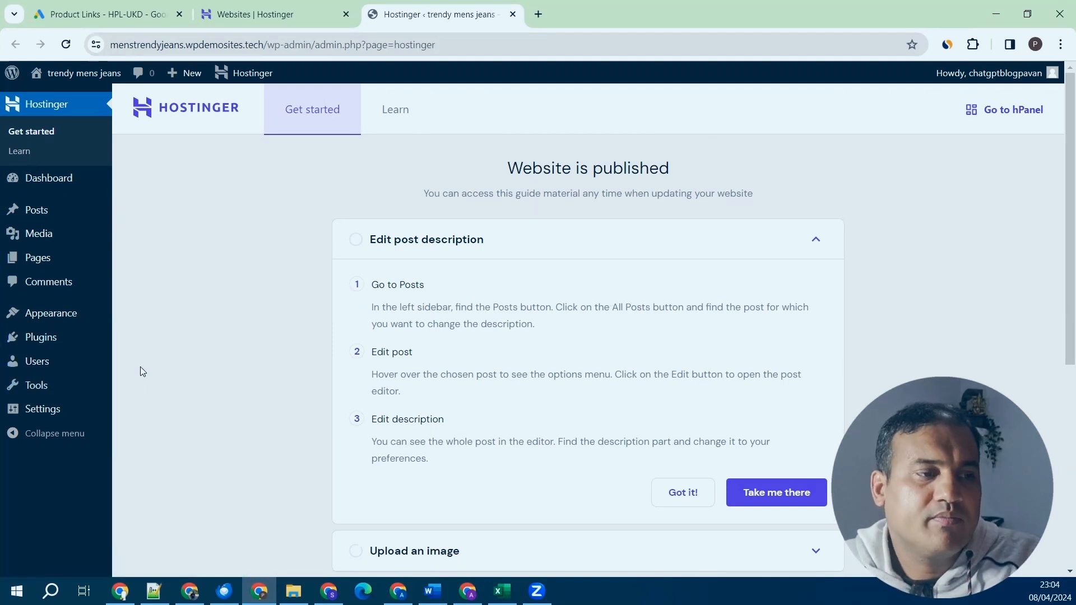
pyautogui.moveTo(79, 416)
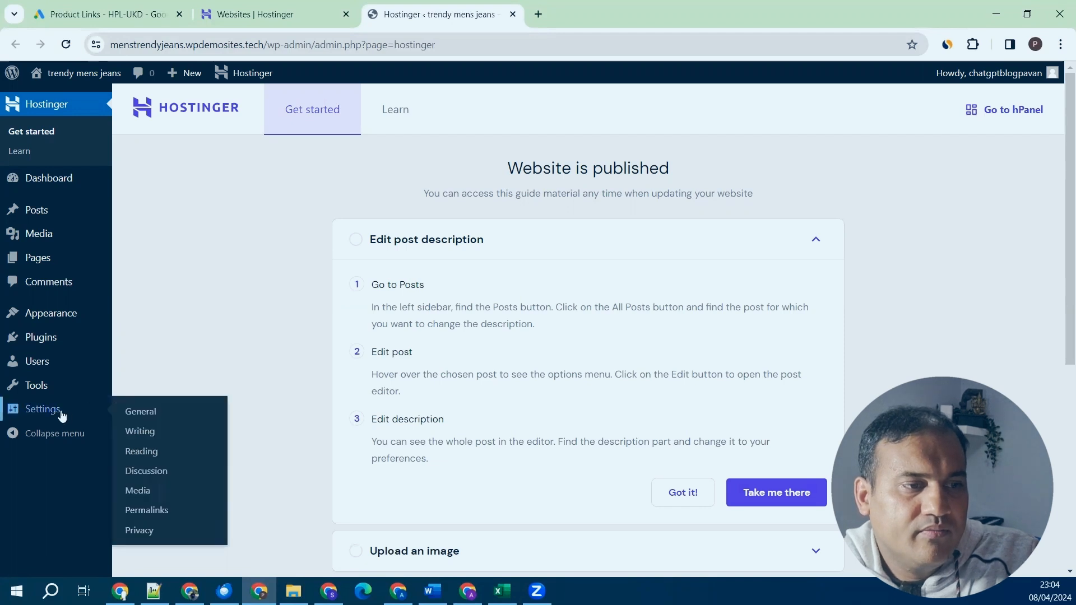
pyautogui.click(168, 511)
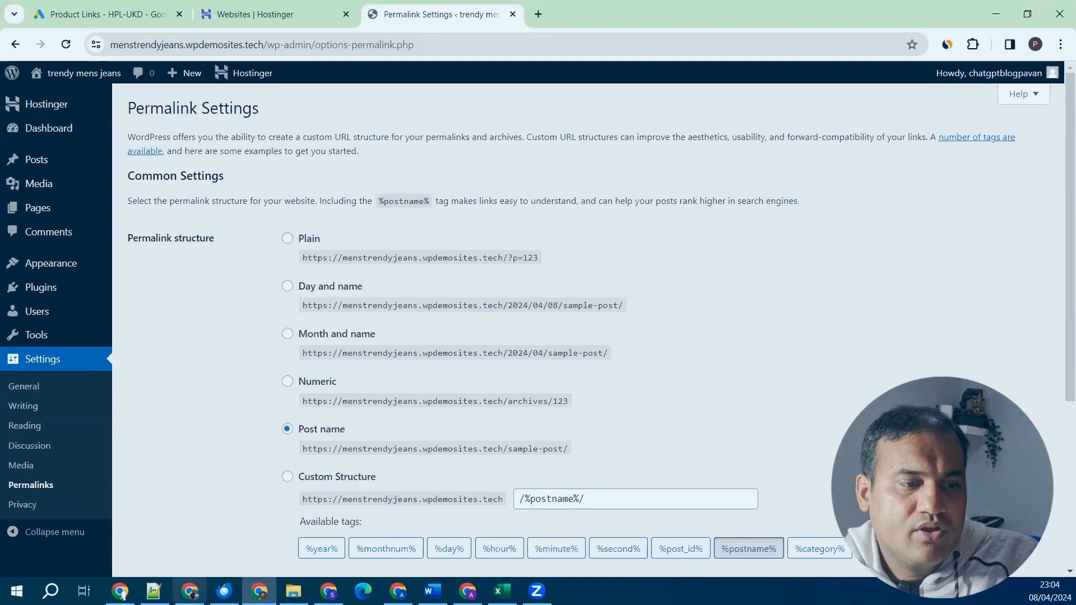
# Examine the web address format of the whowhatwear.com jeans trends article in the other browser window and return to the permalink settings.
pyautogui.click(189, 590)
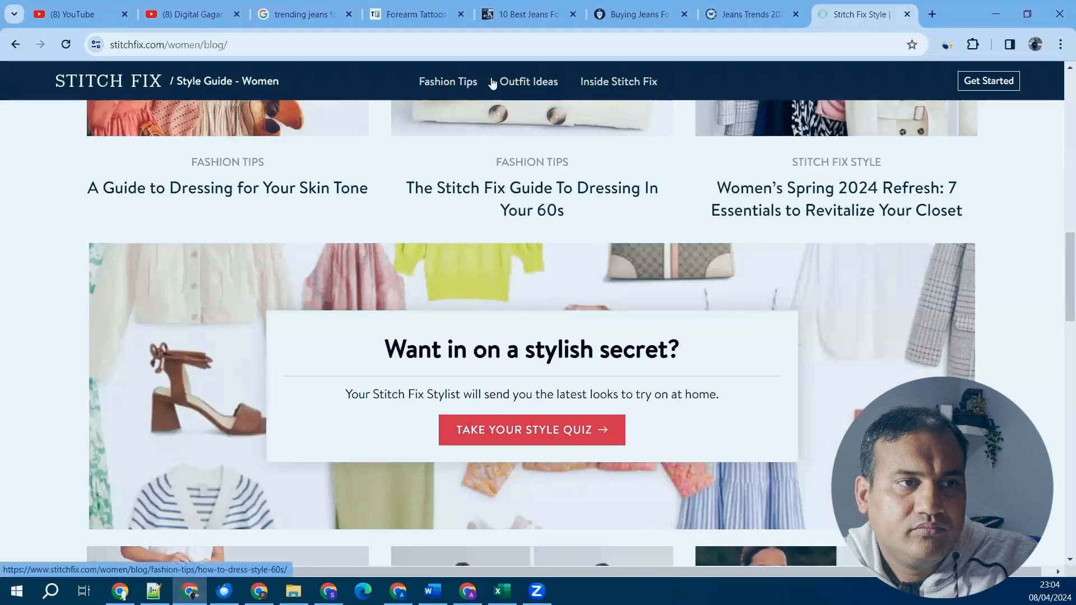
pyautogui.click(653, 14)
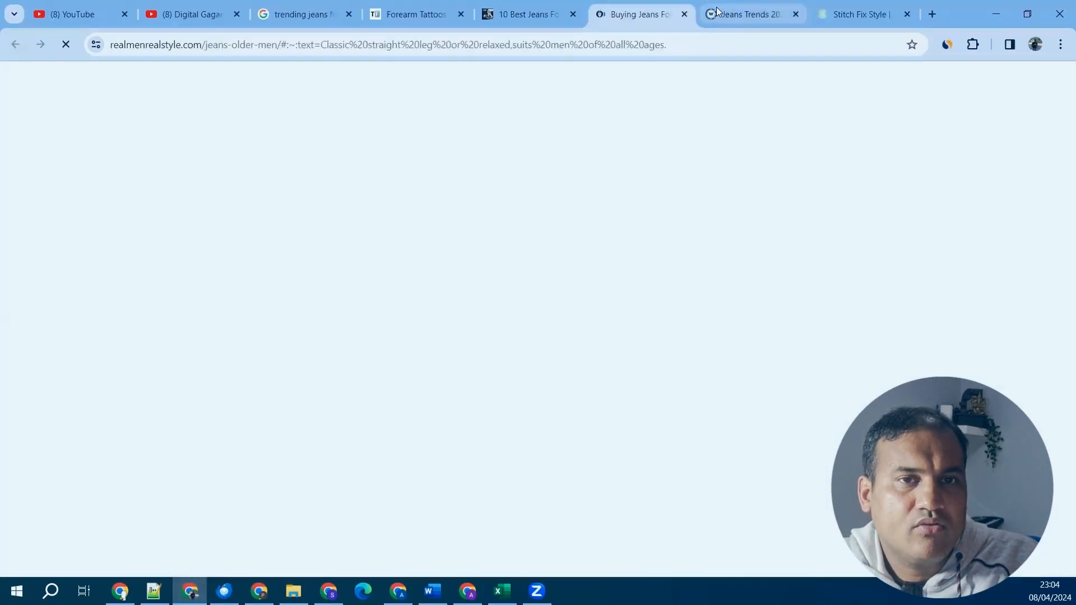
pyautogui.click(720, 14)
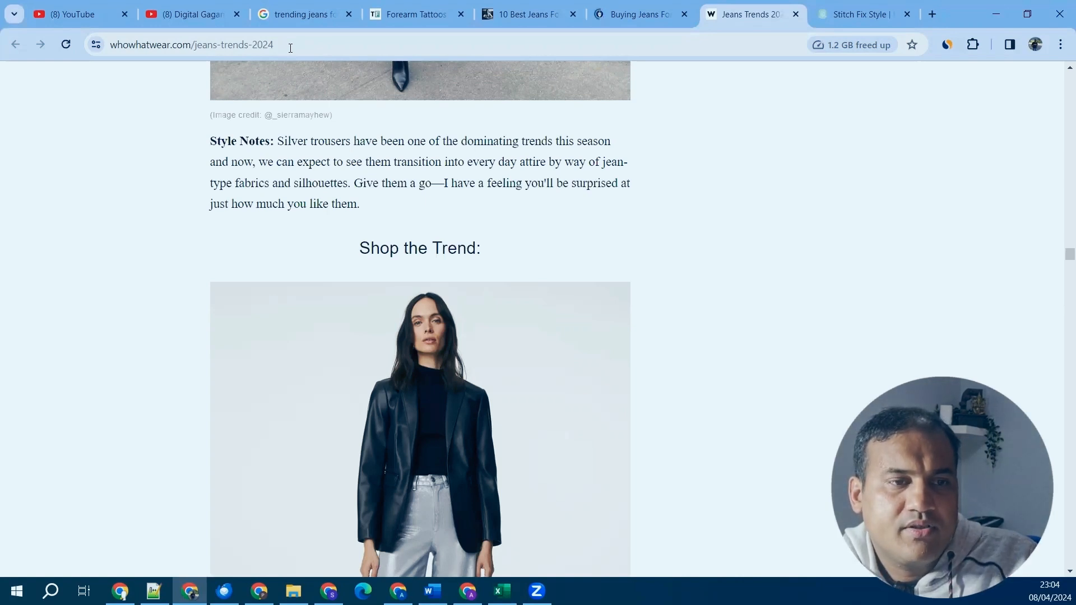
pyautogui.hotkey('alt', 'Tab')
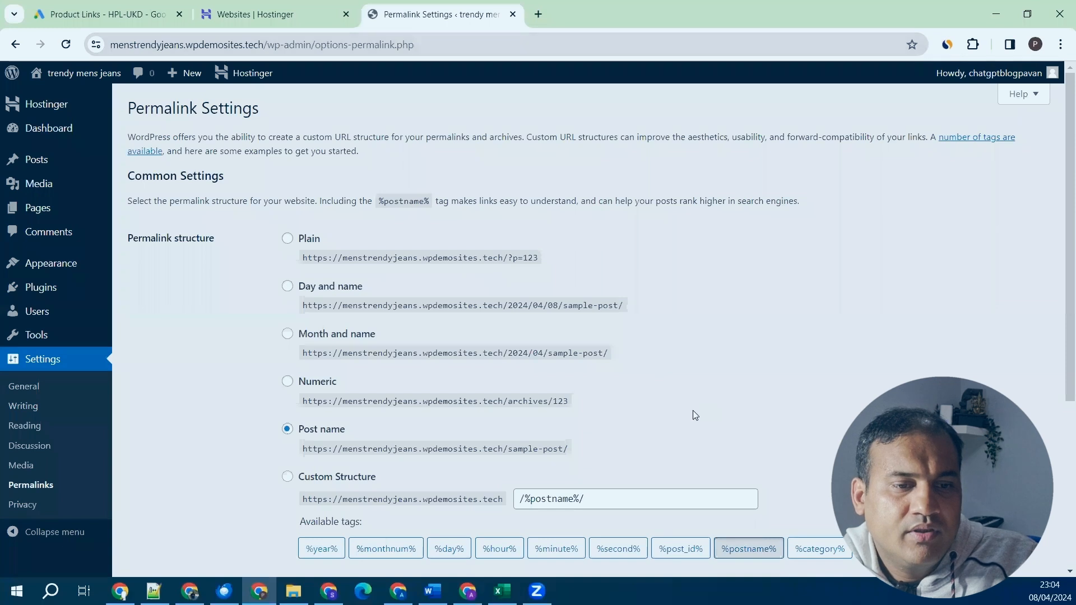
# Review the permalink structure options and save the settings with the Post name structure selected.
pyautogui.scroll(-2, 695, 415)
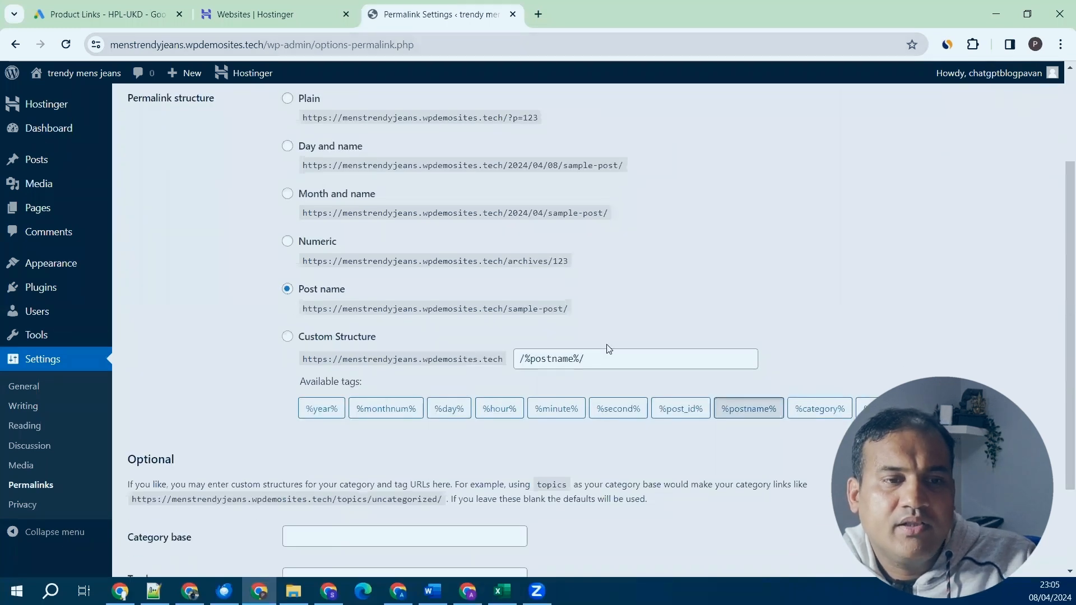
pyautogui.scroll(1, 529, 253)
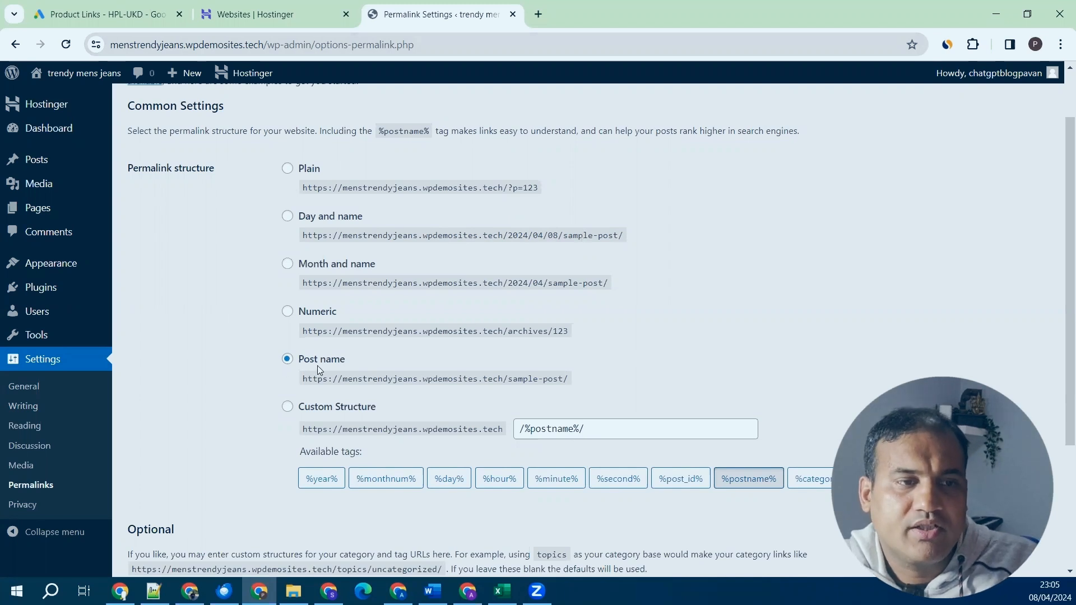
pyautogui.scroll(-3, 710, 362)
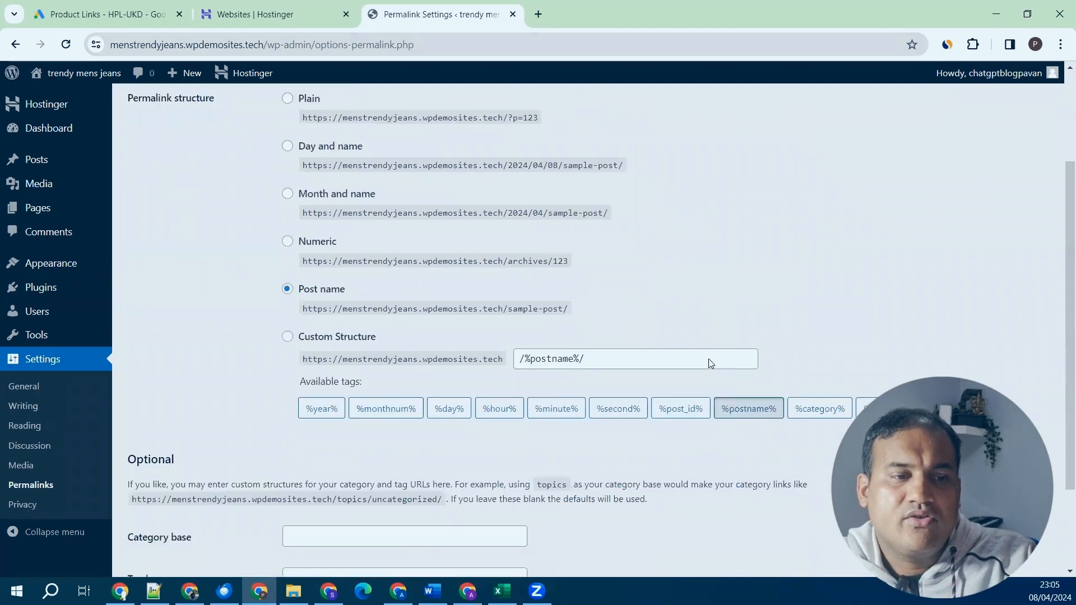
pyautogui.click(165, 505)
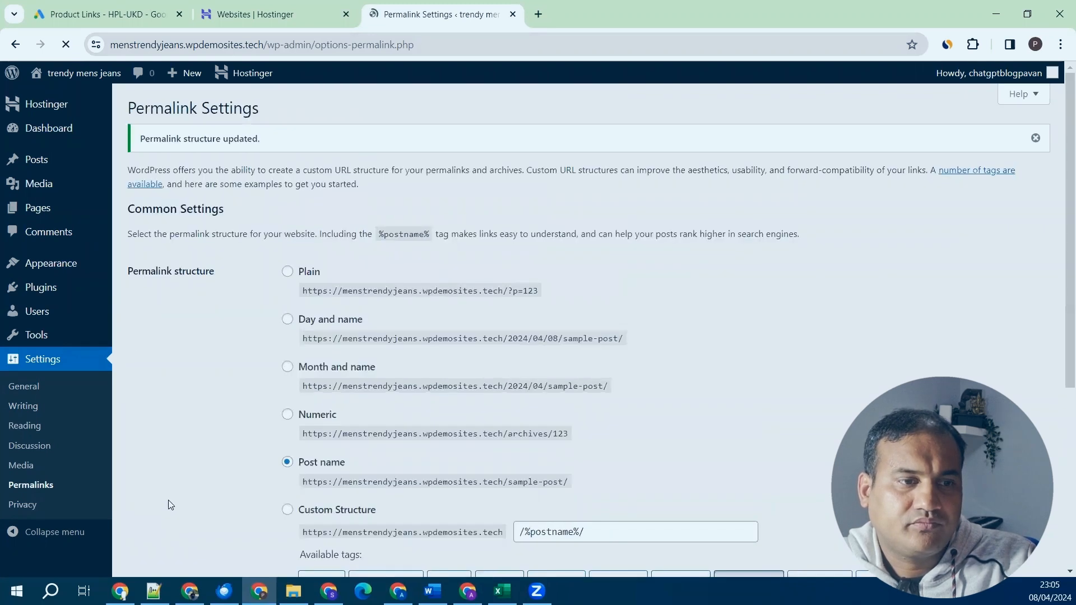
# Open the general settings of the WordPress site.
pyautogui.click(34, 392)
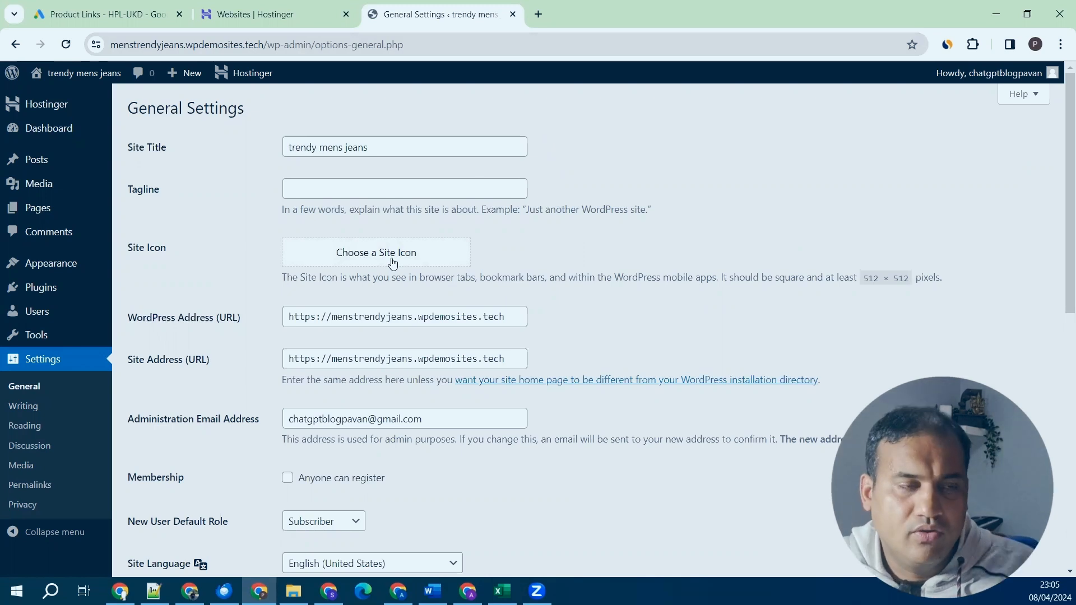
# Examine the page headers and logos of the Who What Wear and Real Men Real Style websites, dismissing the newsletter sign-up.
pyautogui.hotkey('alt', 'Tab')
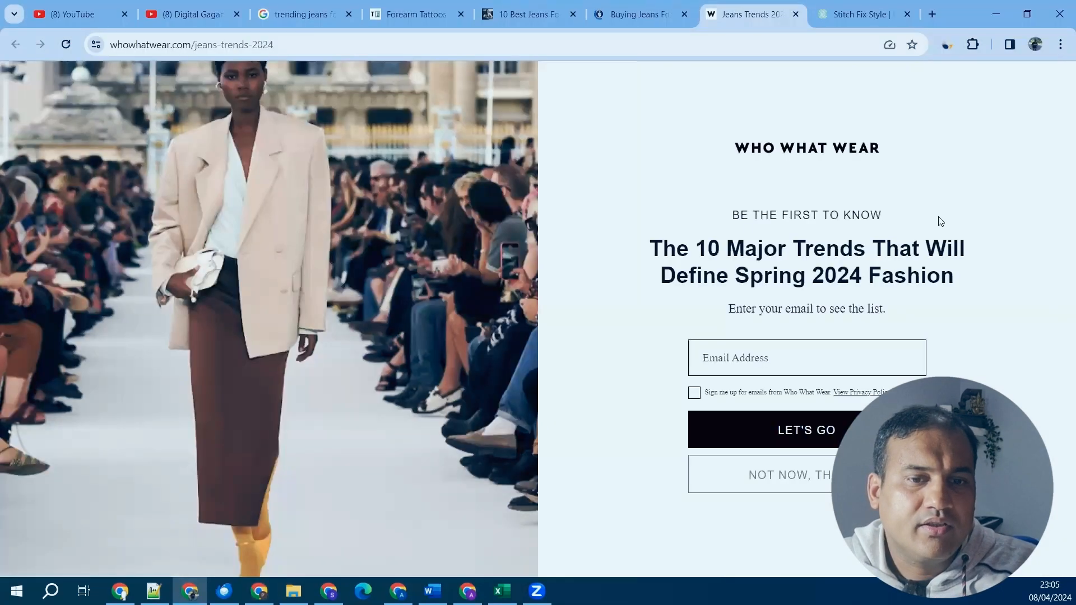
pyautogui.click(779, 474)
pyautogui.scroll(6, 377, 299)
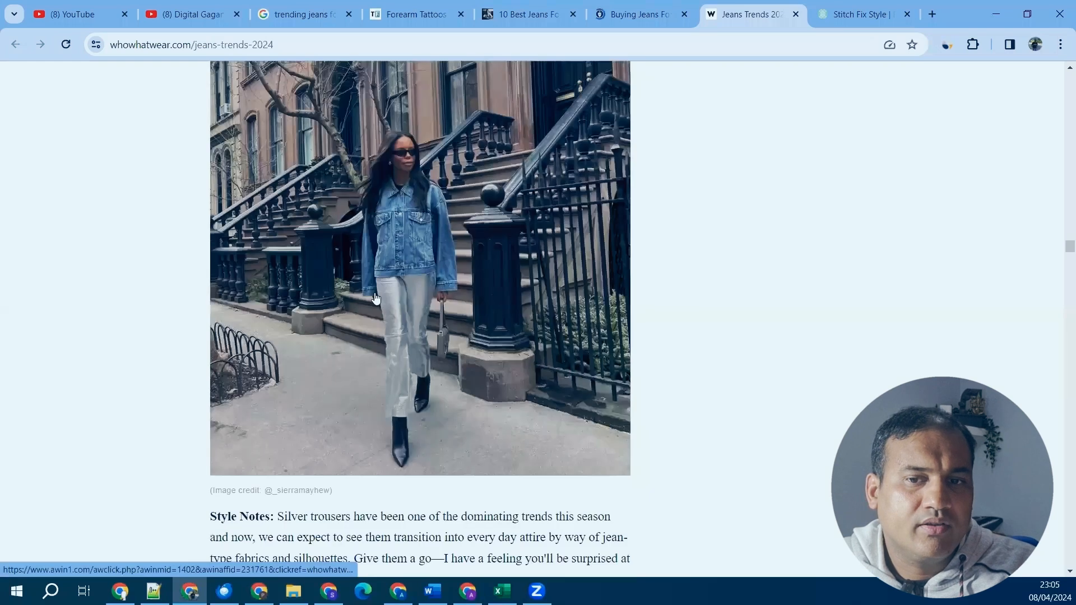
pyautogui.scroll(10, 805, 341)
pyautogui.moveTo(1059, 153); pyautogui.dragTo(1055, 75)
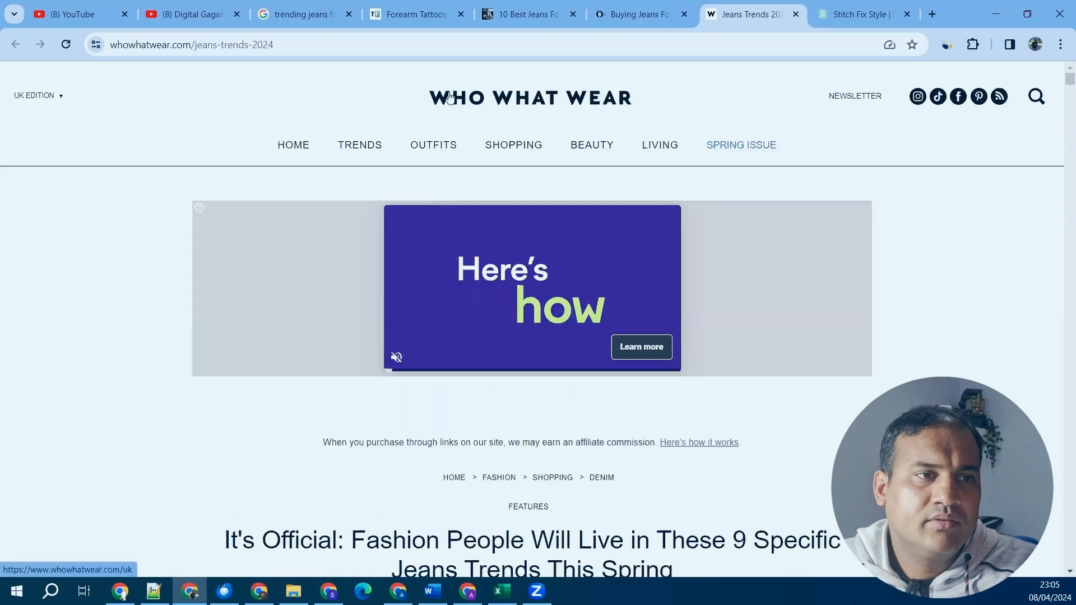
pyautogui.click(482, 105)
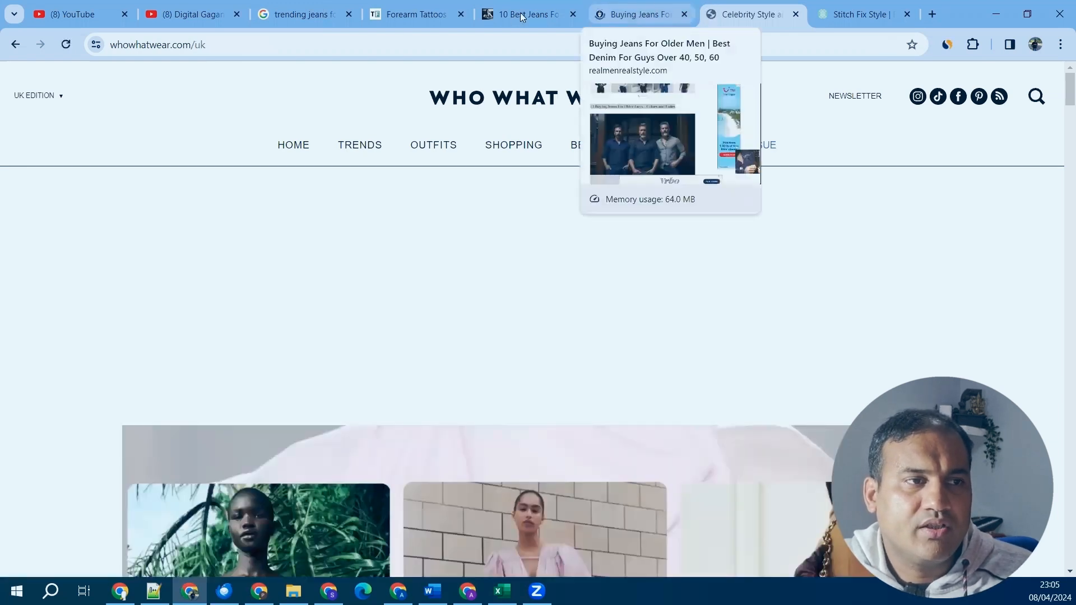
pyautogui.click(647, 17)
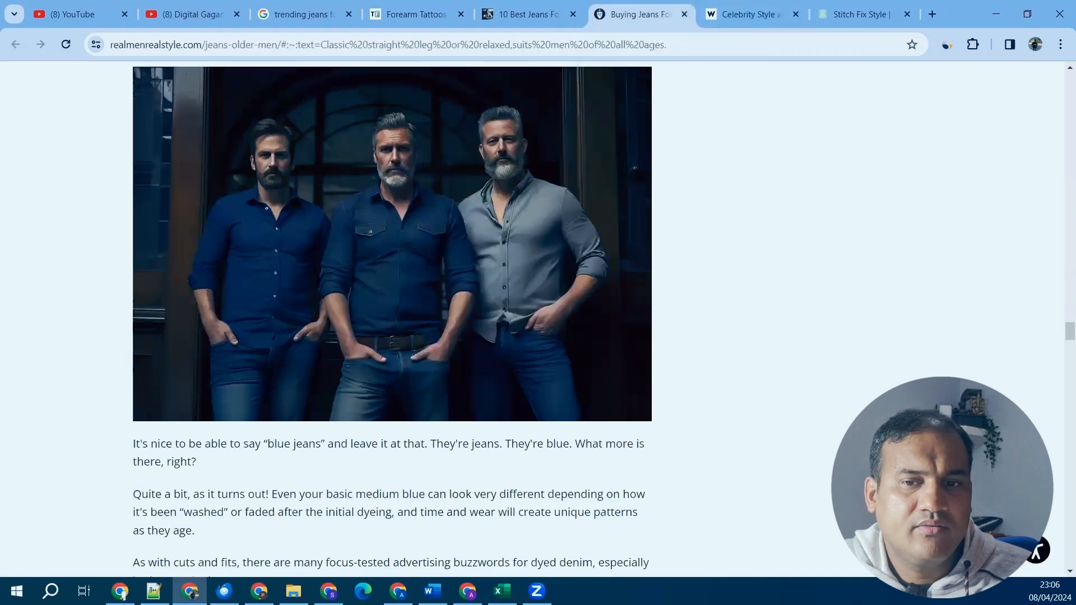
pyautogui.moveTo(1069, 331); pyautogui.dragTo(1070, 82)
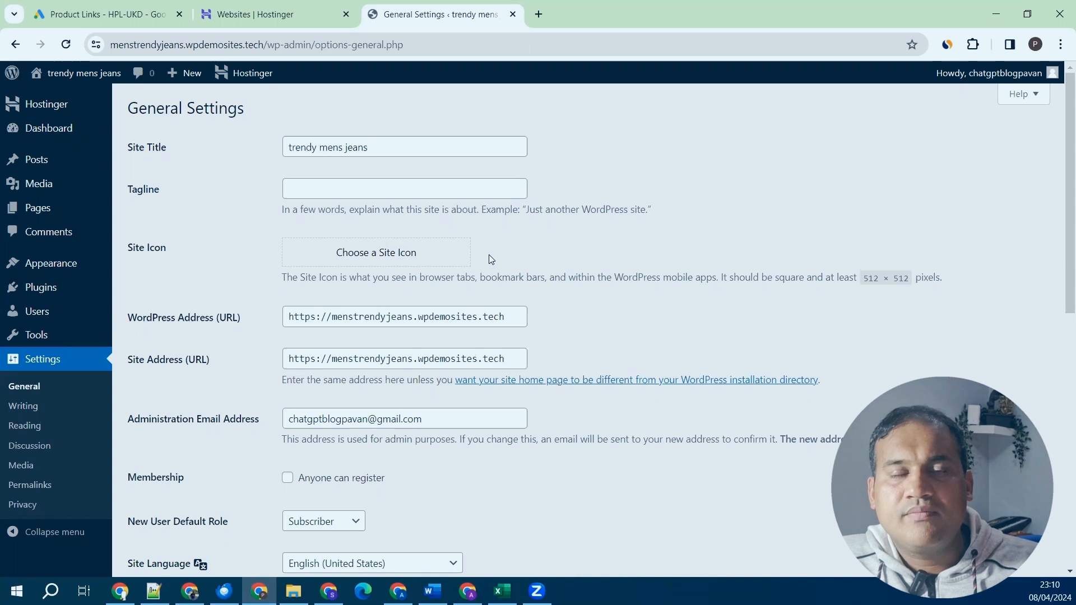
# Open playground.com in a new browser tab and show its Pure Prompt image feed.
pyautogui.click(530, 18)
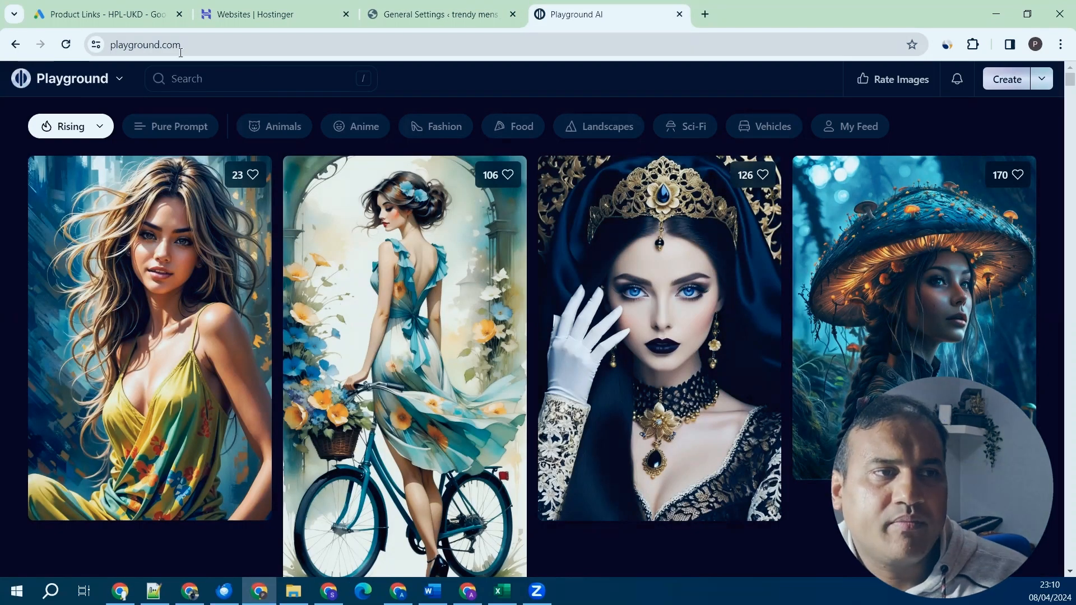
pyautogui.click(112, 81)
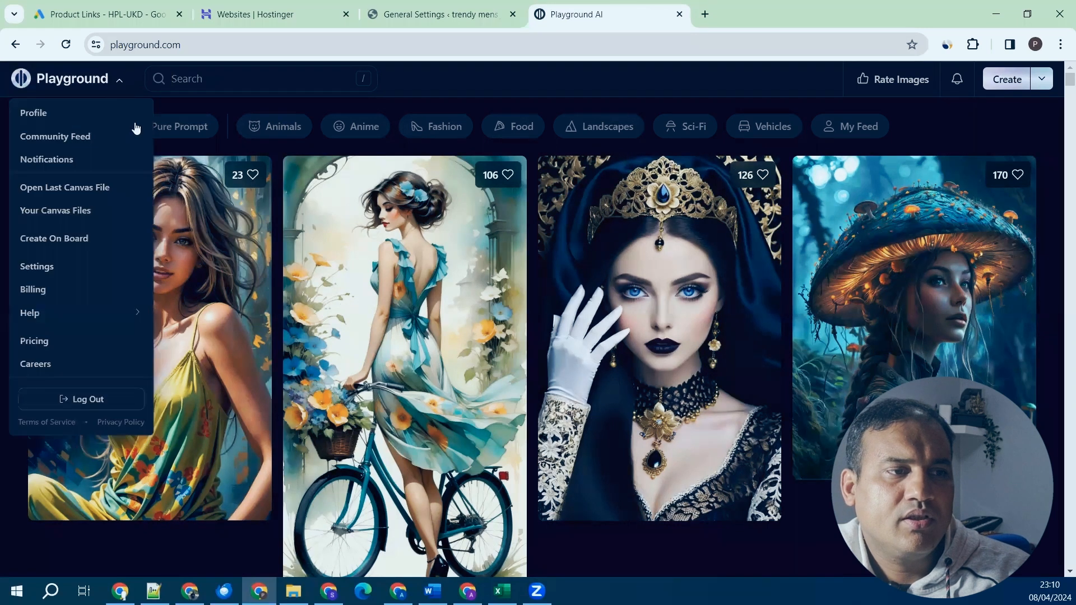
pyautogui.click(178, 132)
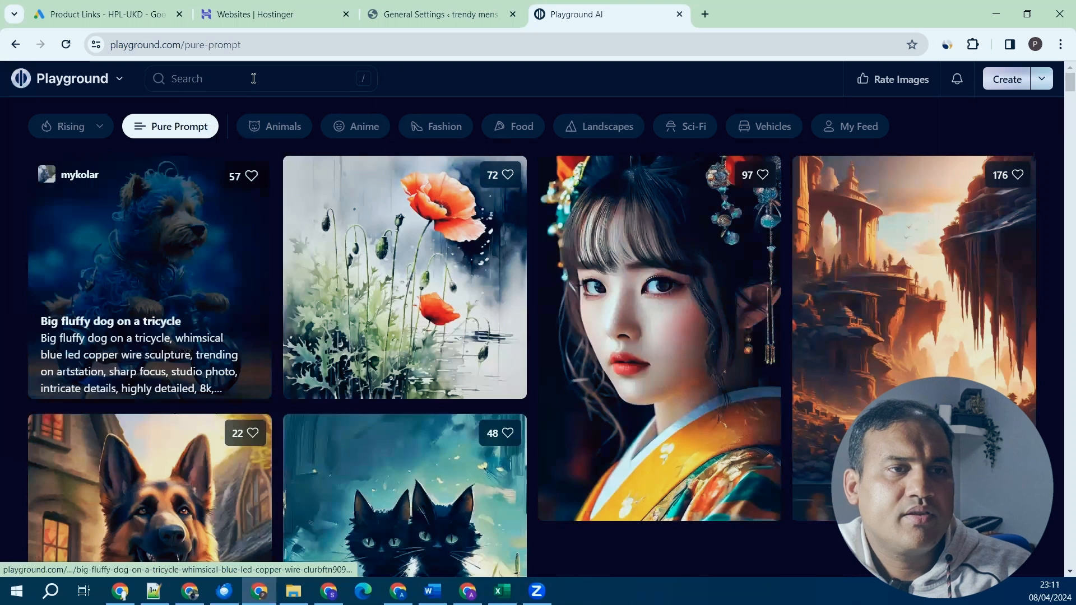
# Search Playground for "menstrendyjeans", copied from the WordPress site's address, and look through the resulting images.
pyautogui.click(473, 15)
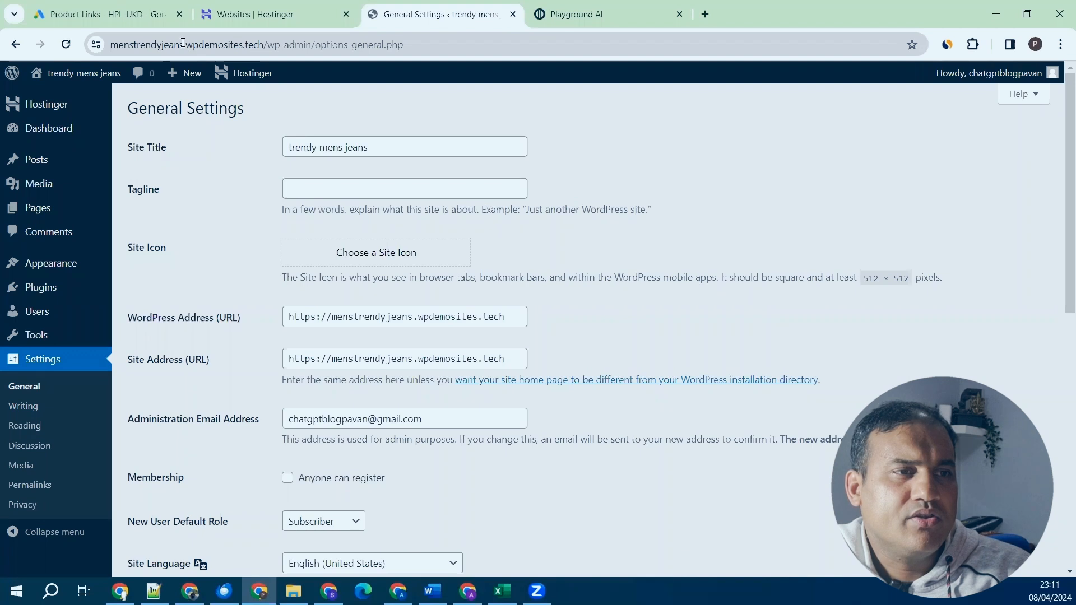
pyautogui.doubleClick(183, 43)
pyautogui.hotkey('ctrl', 'c')
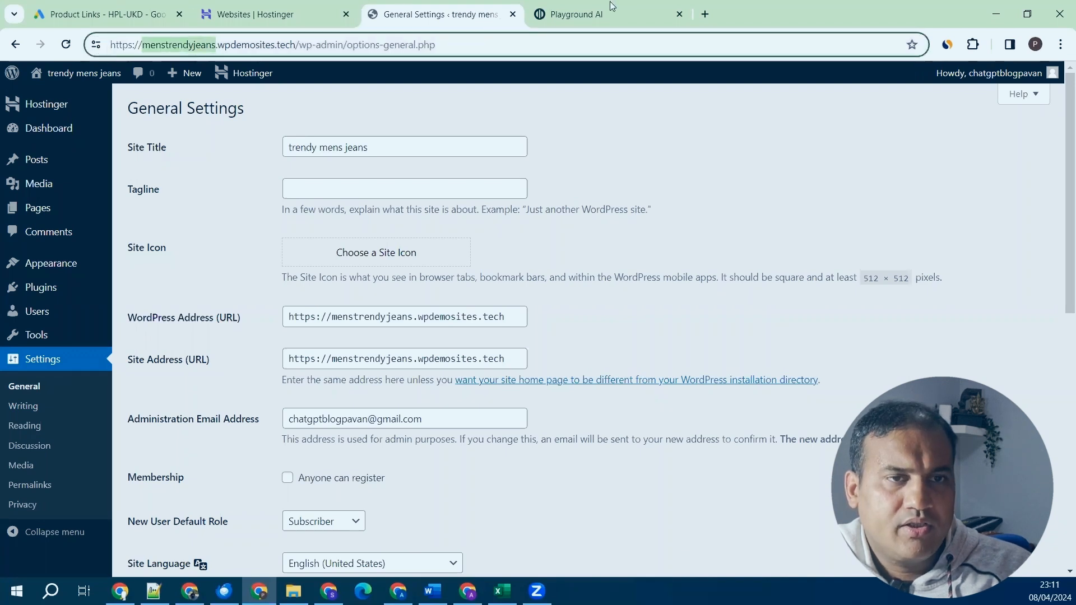
pyautogui.click(610, 1)
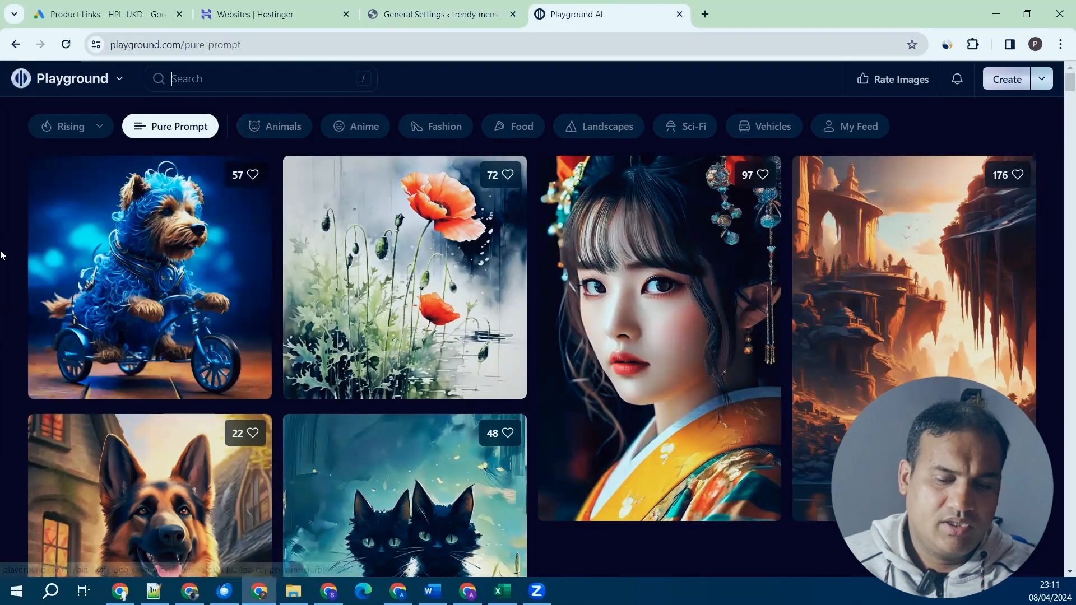
pyautogui.hotkey('ctrl', 'v')
pyautogui.press('Return')
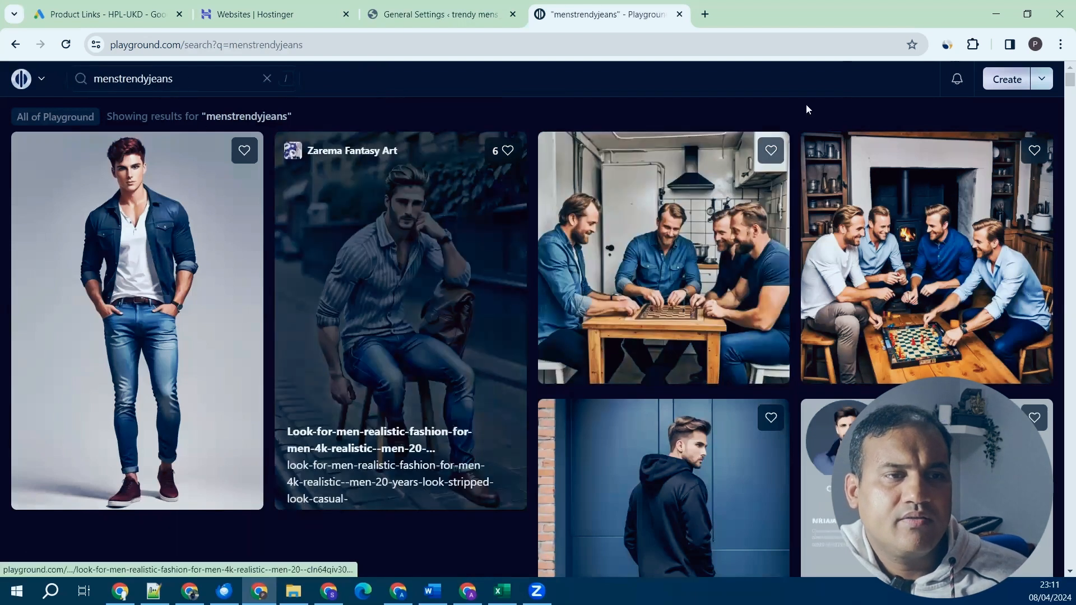
pyautogui.scroll(-3, 768, 263)
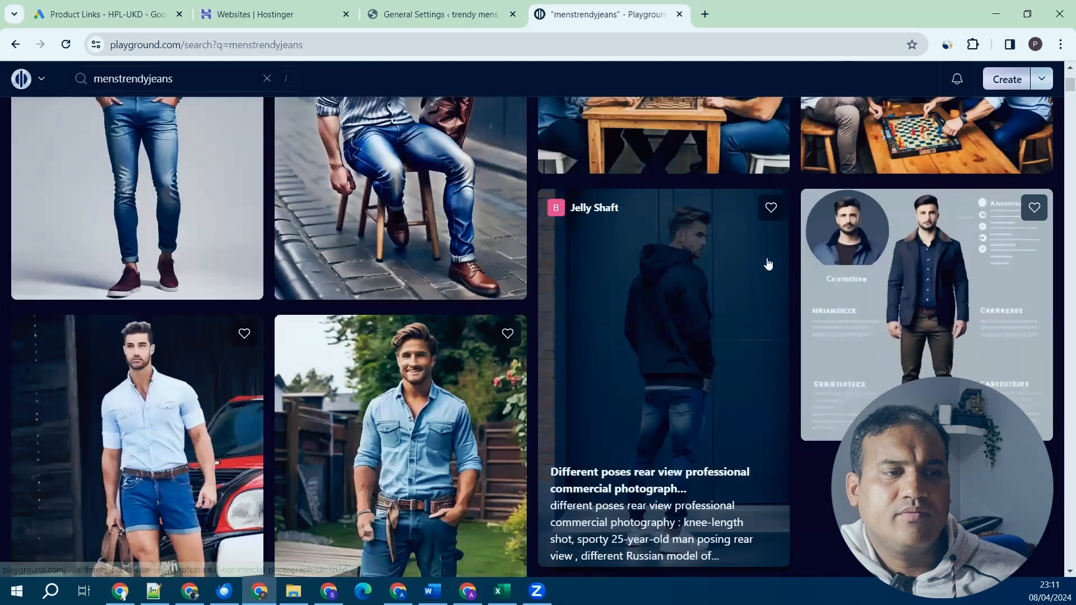
pyautogui.scroll(-8, 767, 263)
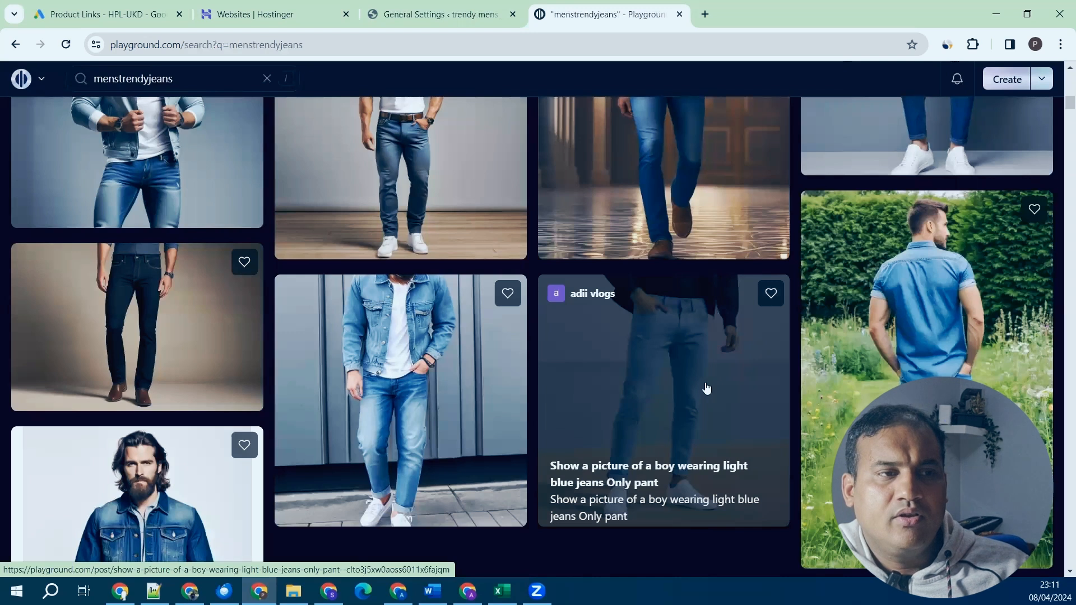
pyautogui.scroll(8, 284, 184)
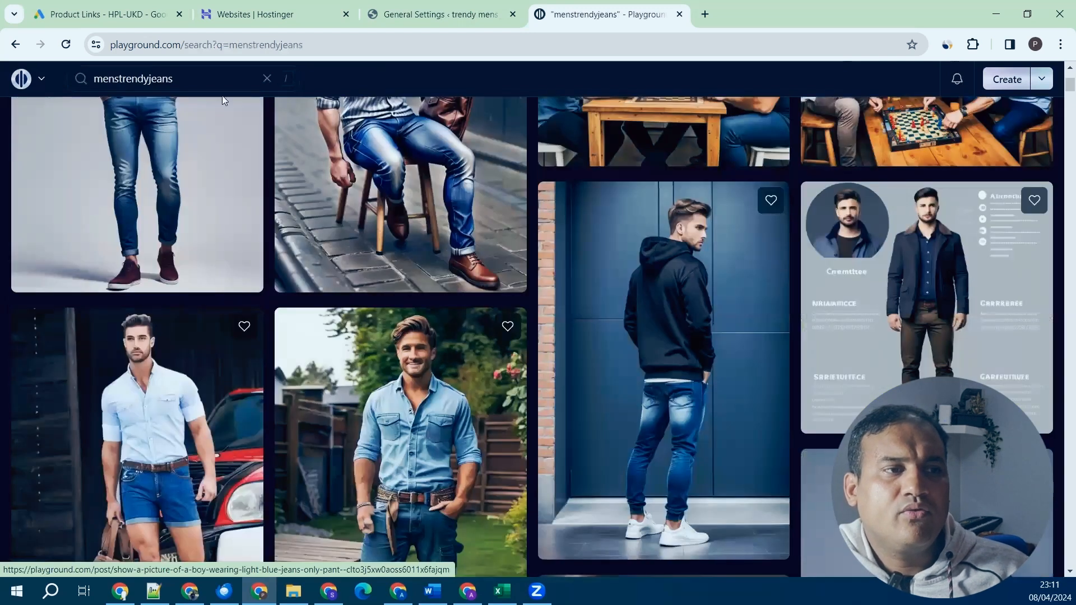
pyautogui.scroll(4, 222, 97)
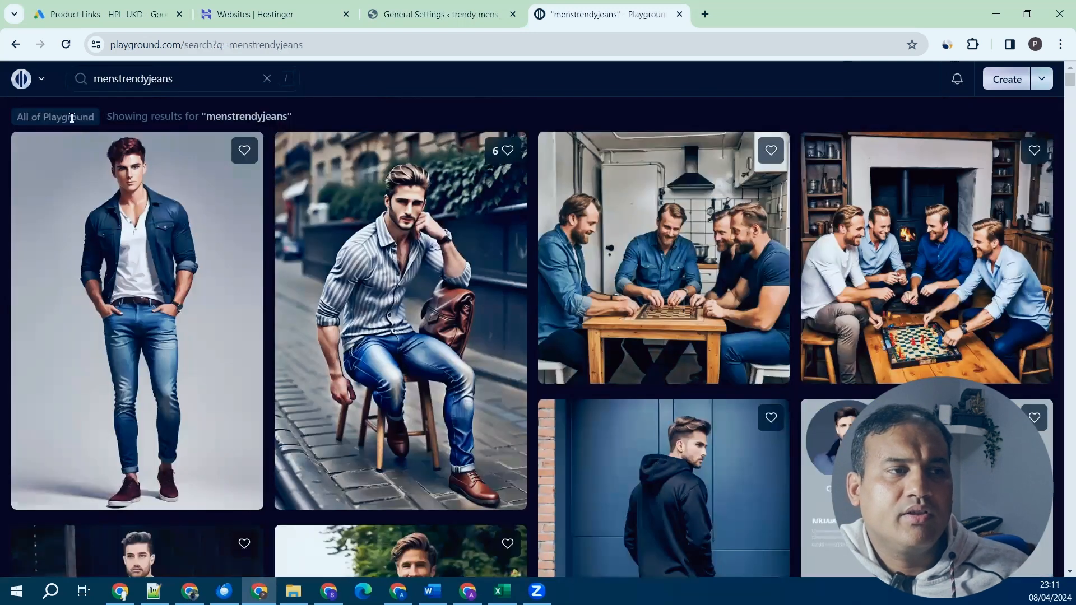
# Search all of Playground for "logo for website with a subject as trending jeans for men".
pyautogui.click(39, 84)
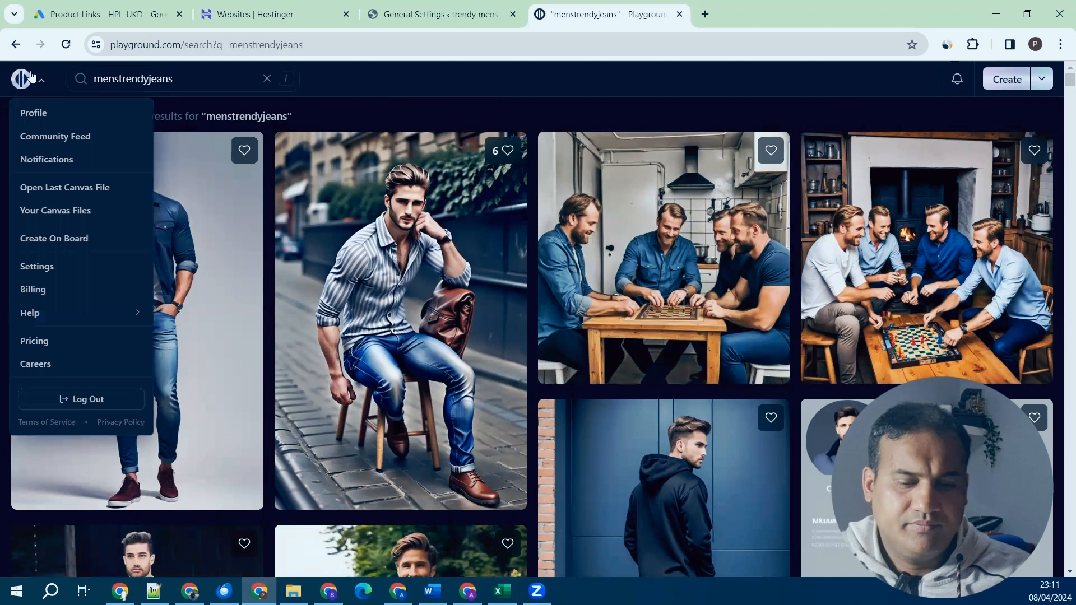
pyautogui.press('/')
pyautogui.write('l')
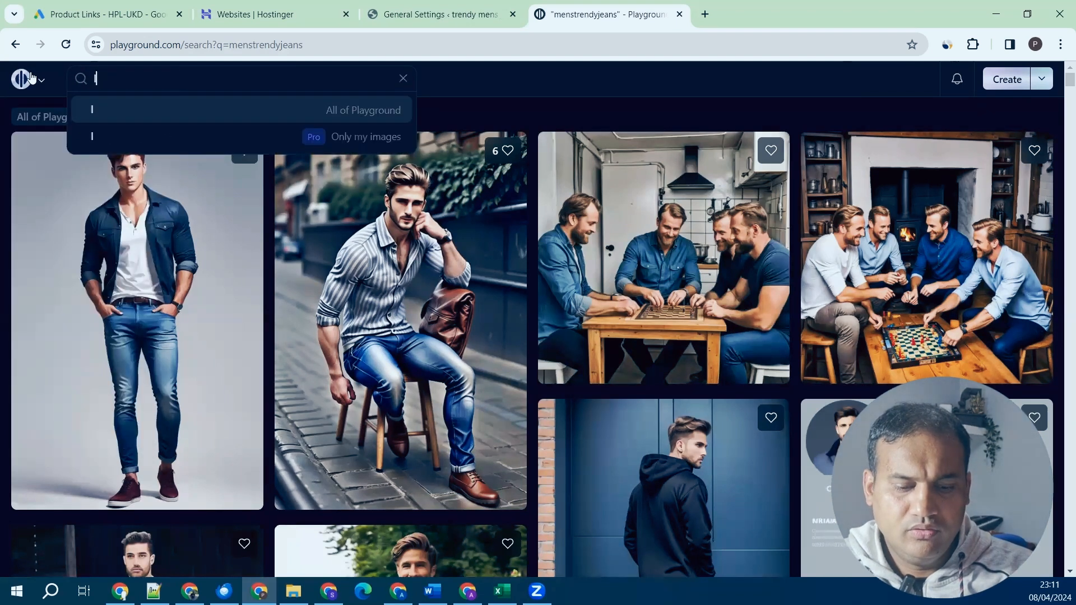
pyautogui.write('ogo fo')
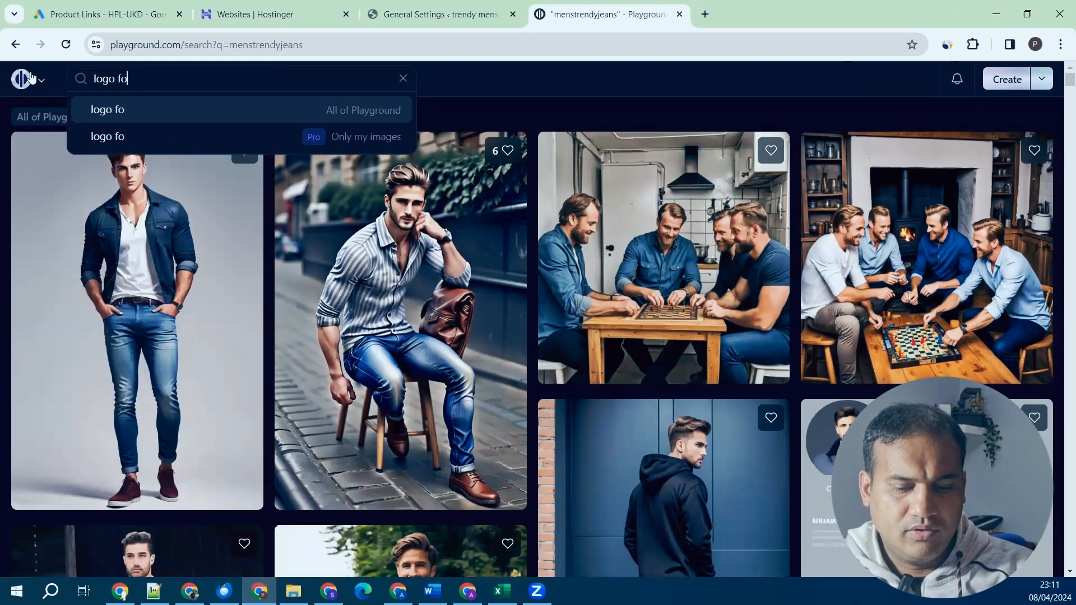
pyautogui.write('r ')
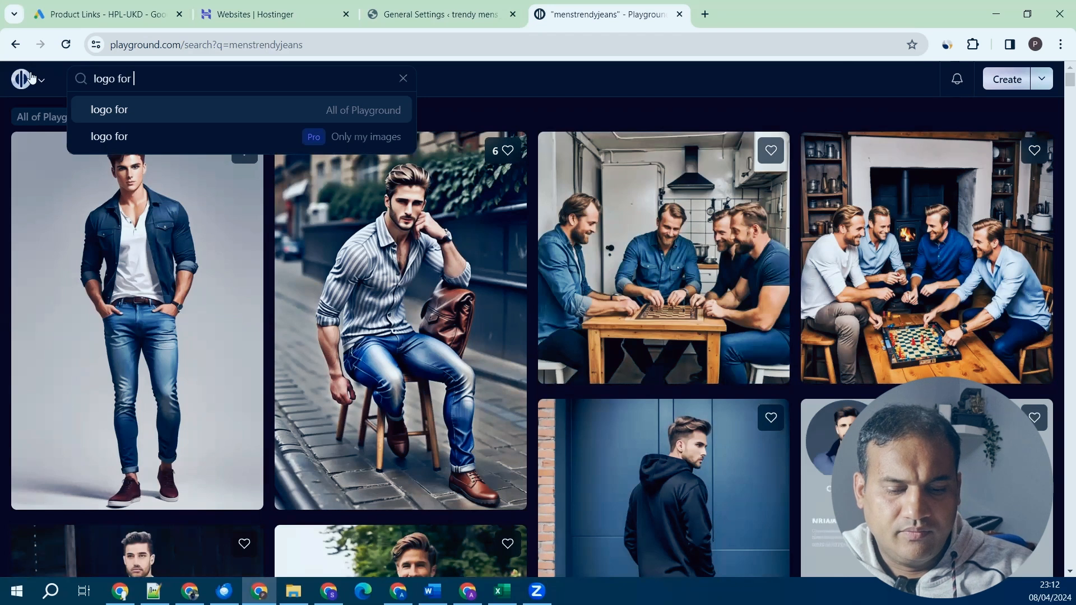
pyautogui.write('website l')
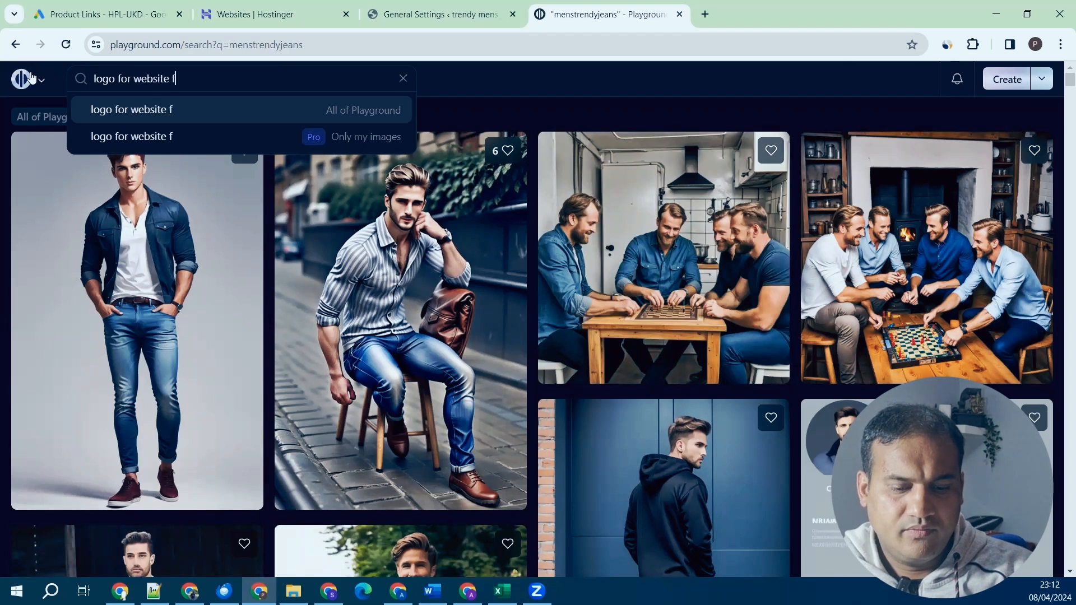
pyautogui.press('BackSpace')
pyautogui.press('BackSpace')
pyautogui.write('with a ')
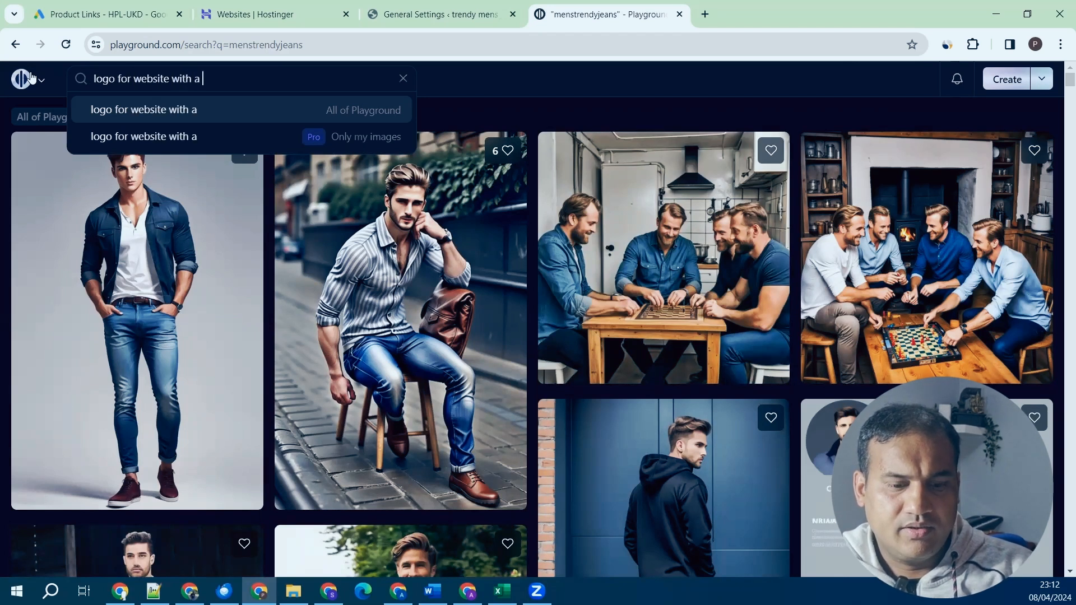
pyautogui.write('subject a')
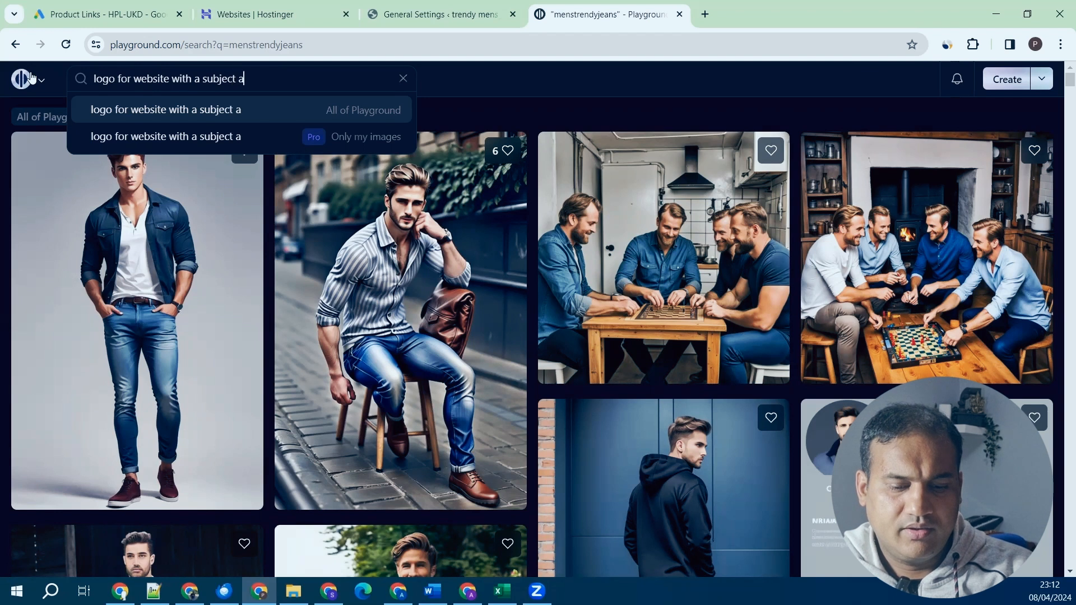
pyautogui.write('s trendi')
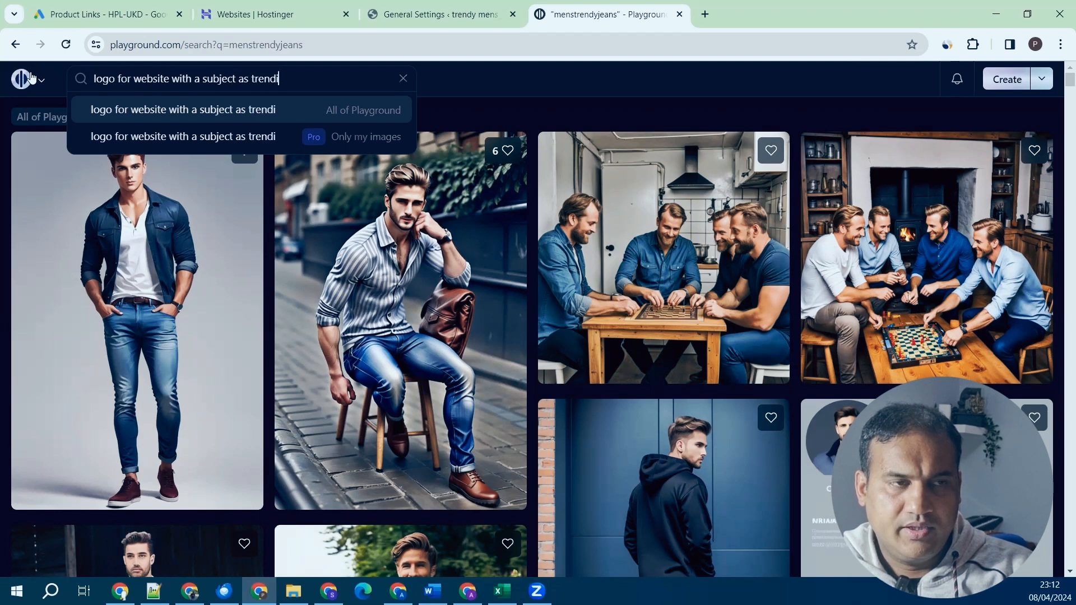
pyautogui.write('ng jeans for men')
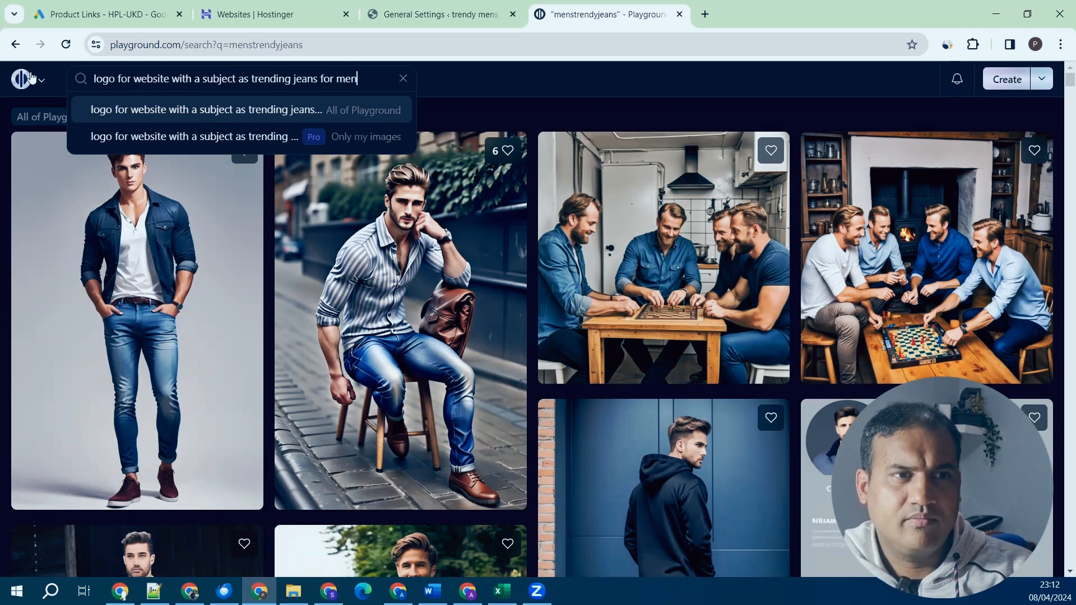
pyautogui.press('Return')
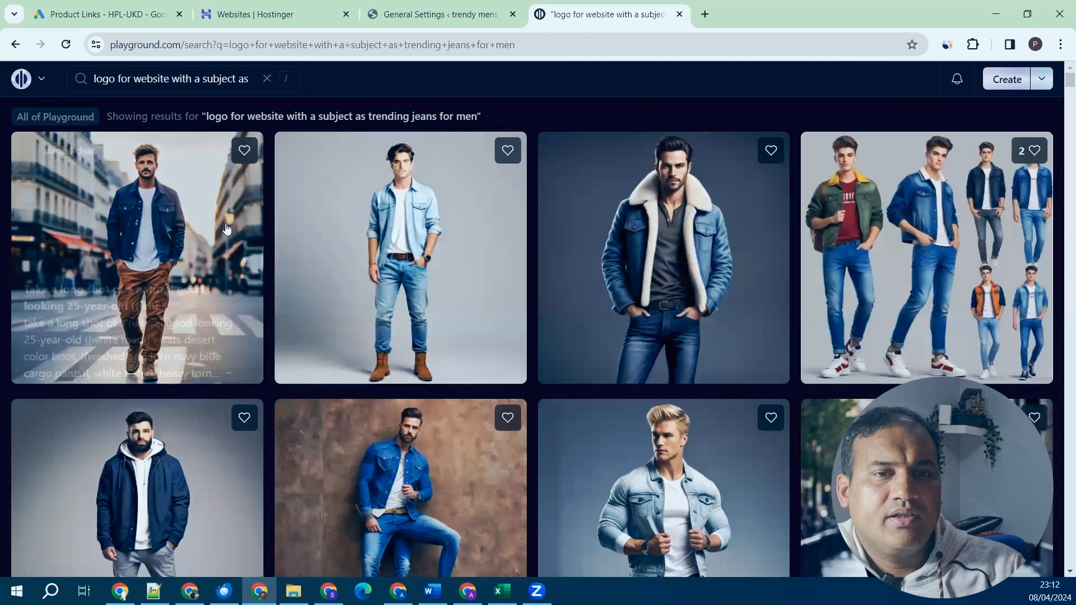
# Examine the image results for a design that could serve as the jeans website's logo.
pyautogui.scroll(-1, 597, 370)
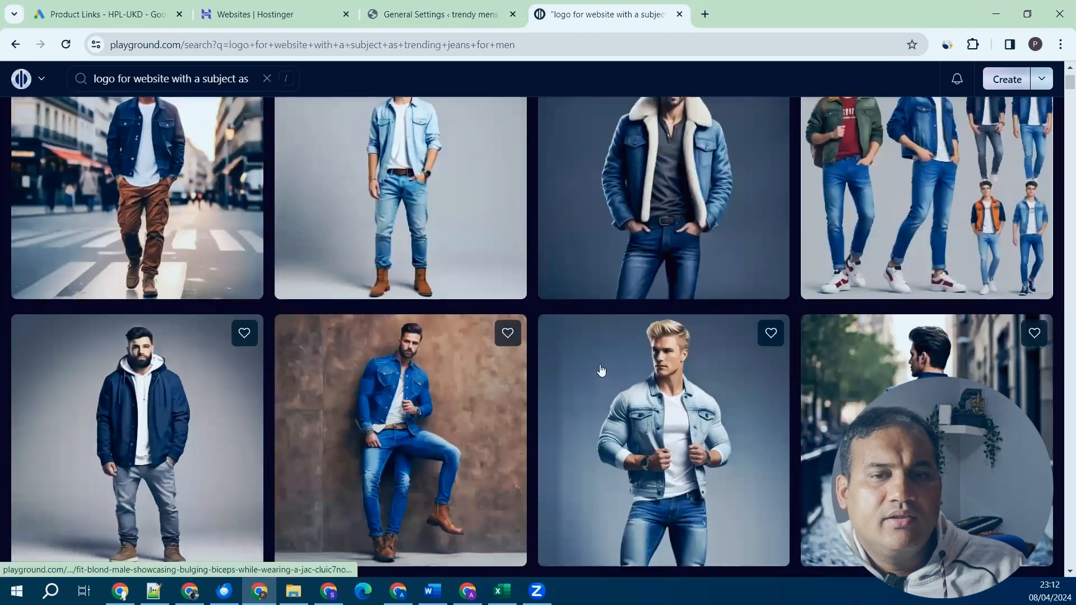
pyautogui.scroll(-2, 598, 368)
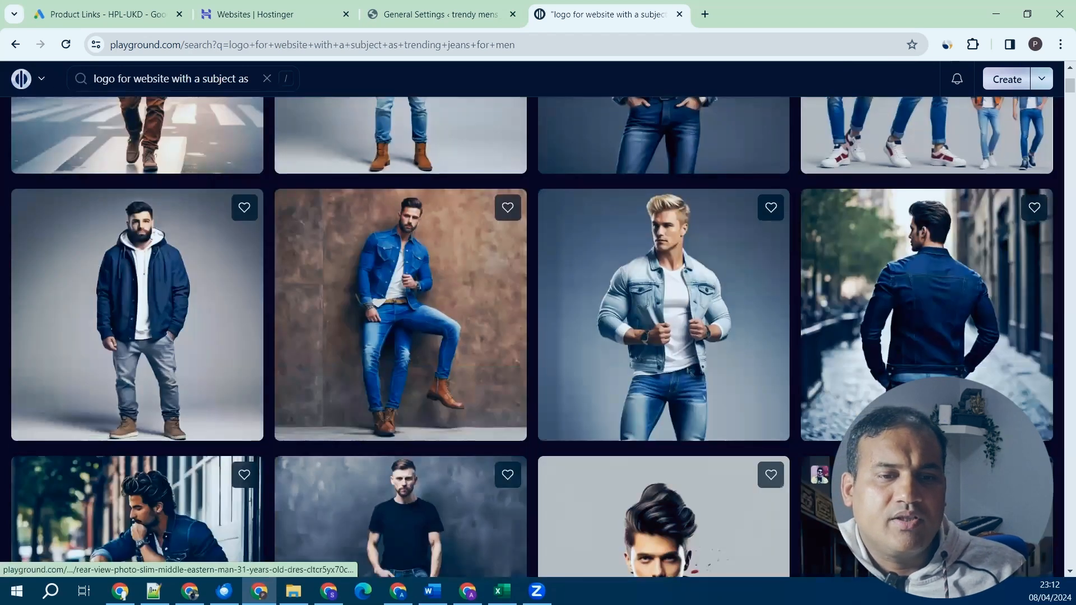
pyautogui.scroll(-5, 597, 370)
pyautogui.scroll(-3, 697, 440)
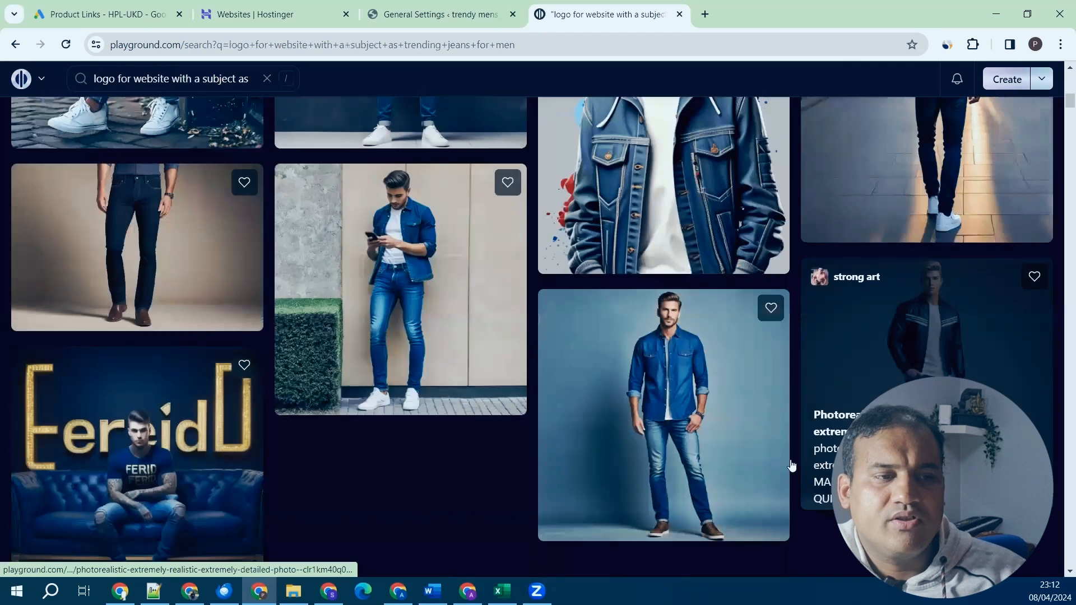
pyautogui.scroll(-2, 256, 379)
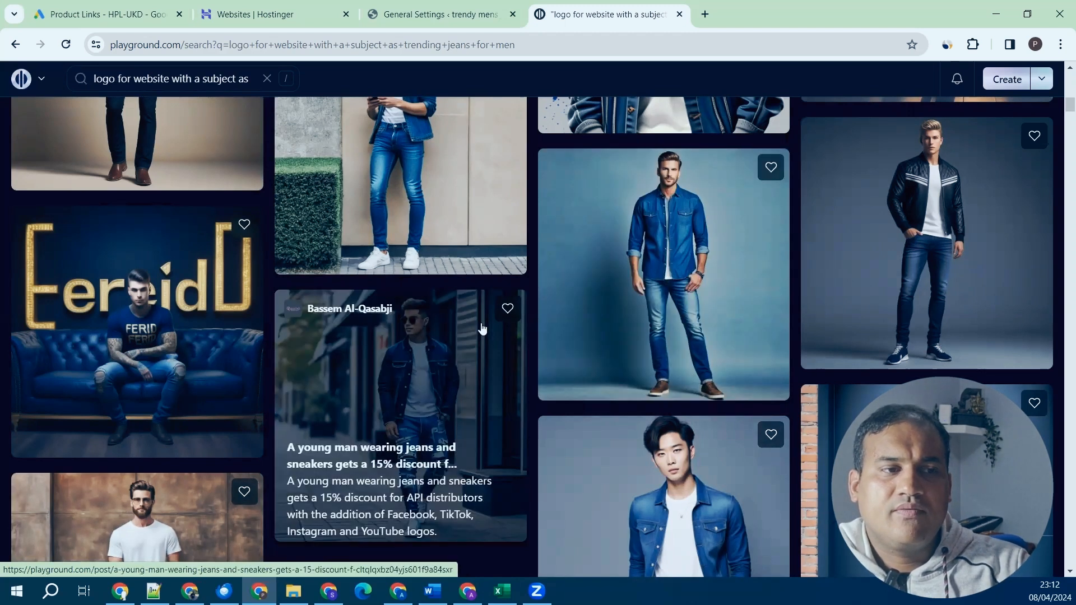
pyautogui.scroll(3, 482, 328)
pyautogui.scroll(2, 482, 328)
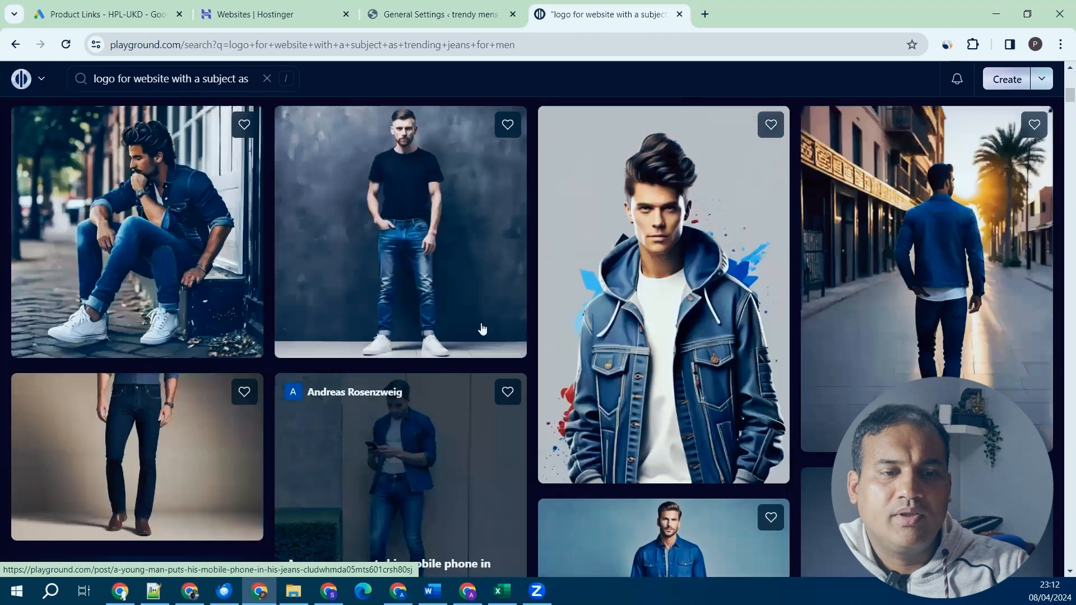
pyautogui.scroll(-5, 482, 329)
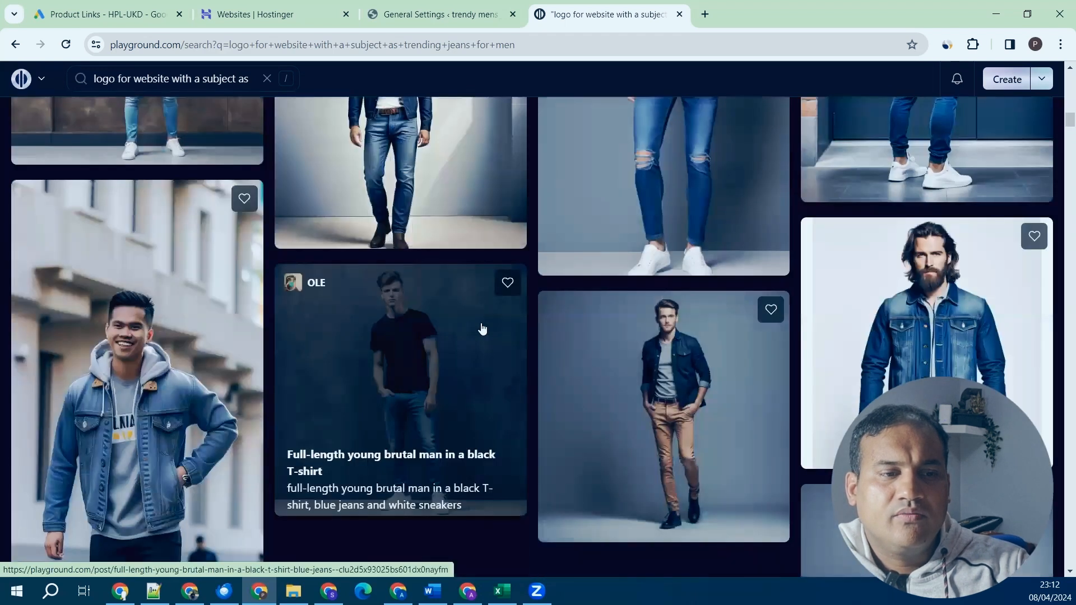
# Shorten the Playground search to "logo for website with a subject as trending jeans" and run it across all of Playground.
pyautogui.click(236, 77)
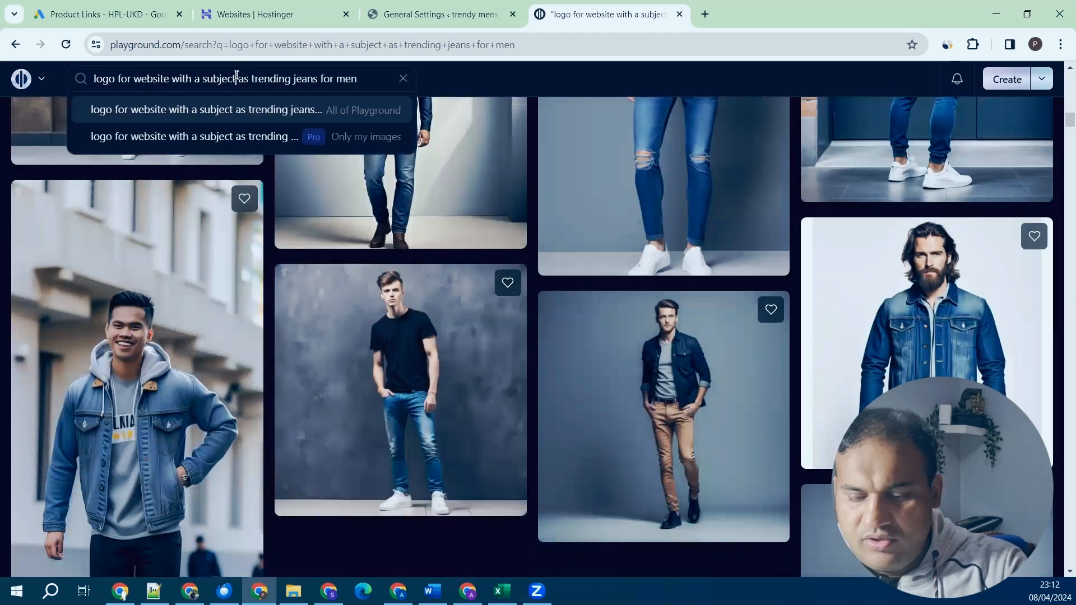
pyautogui.click(373, 83)
pyautogui.press('BackSpace')
pyautogui.press('BackSpace')
pyautogui.press('BackSpace')
pyautogui.press('BackSpace')
pyautogui.press('BackSpace')
pyautogui.press('BackSpace')
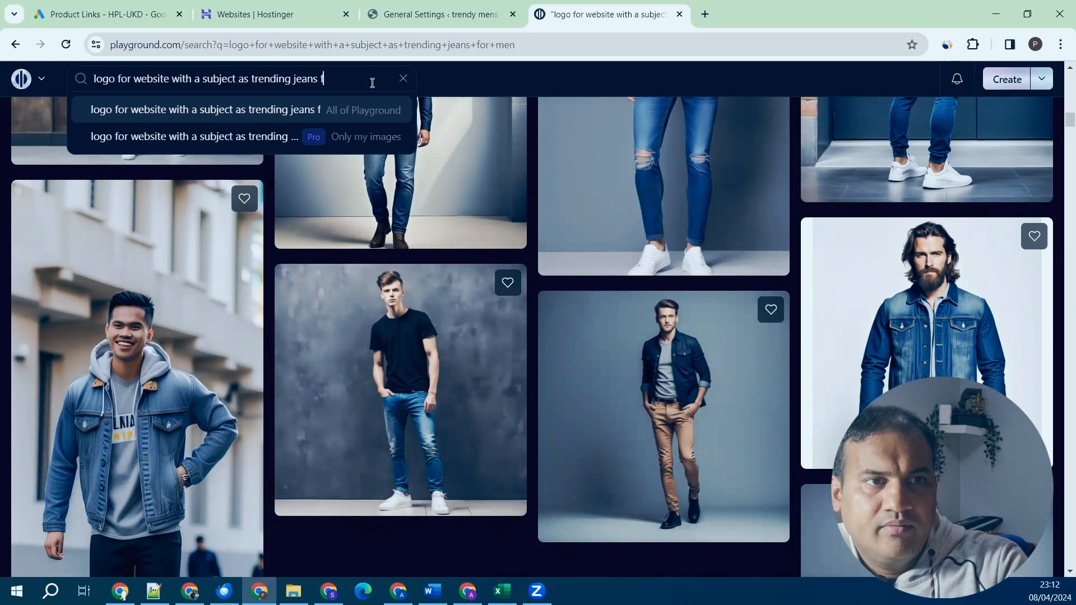
pyautogui.press('BackSpace')
pyautogui.press('Escape')
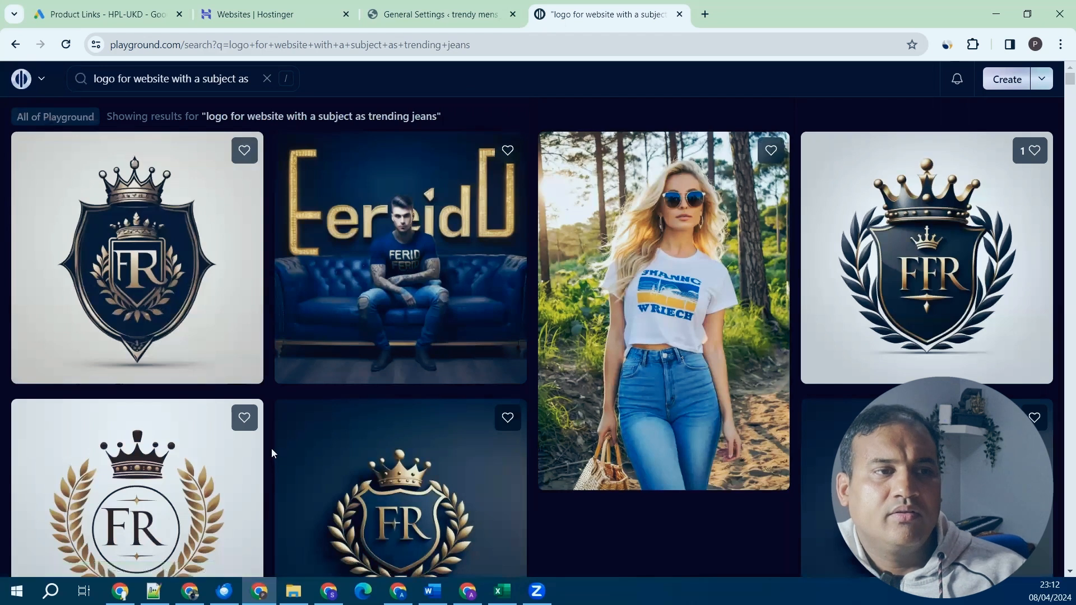
# Copy the dark blue image of the gold crowned "FR" shield emblem from the search results.
pyautogui.scroll(-2, 437, 463)
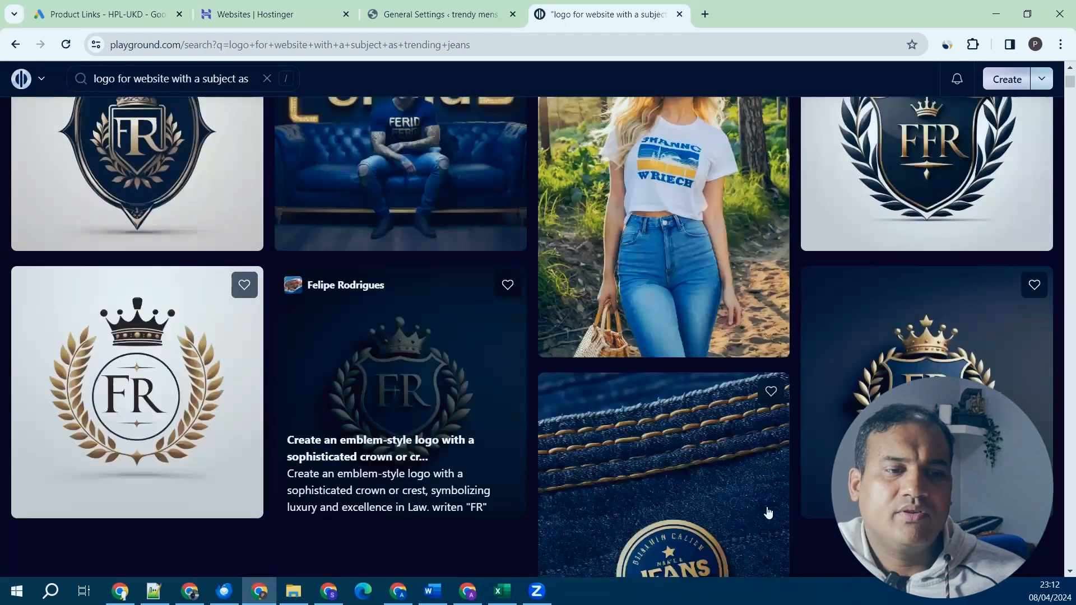
pyautogui.scroll(-2, 768, 513)
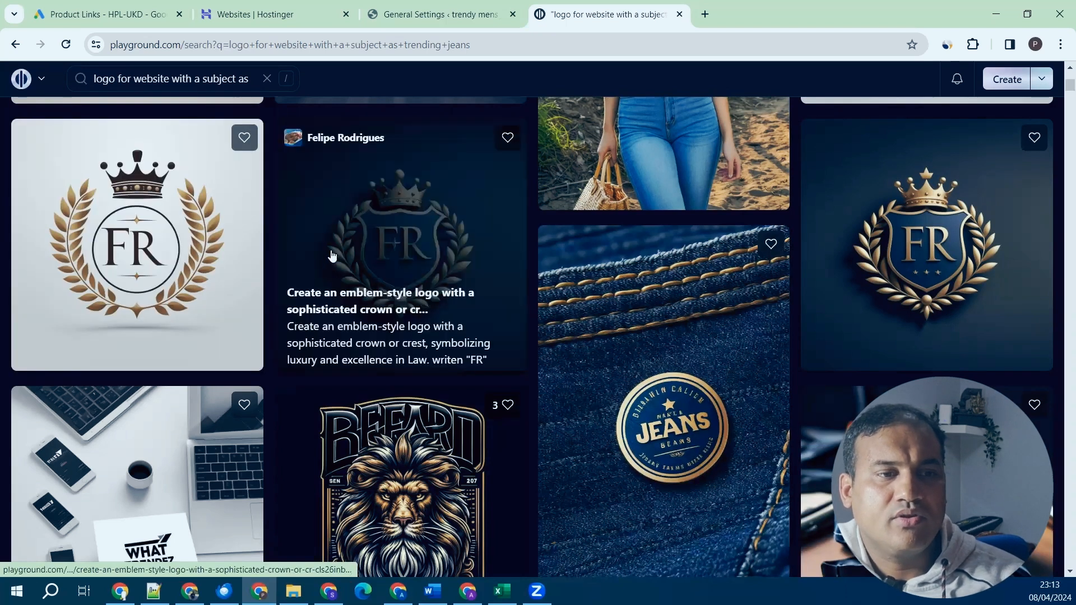
pyautogui.rightClick(331, 251)
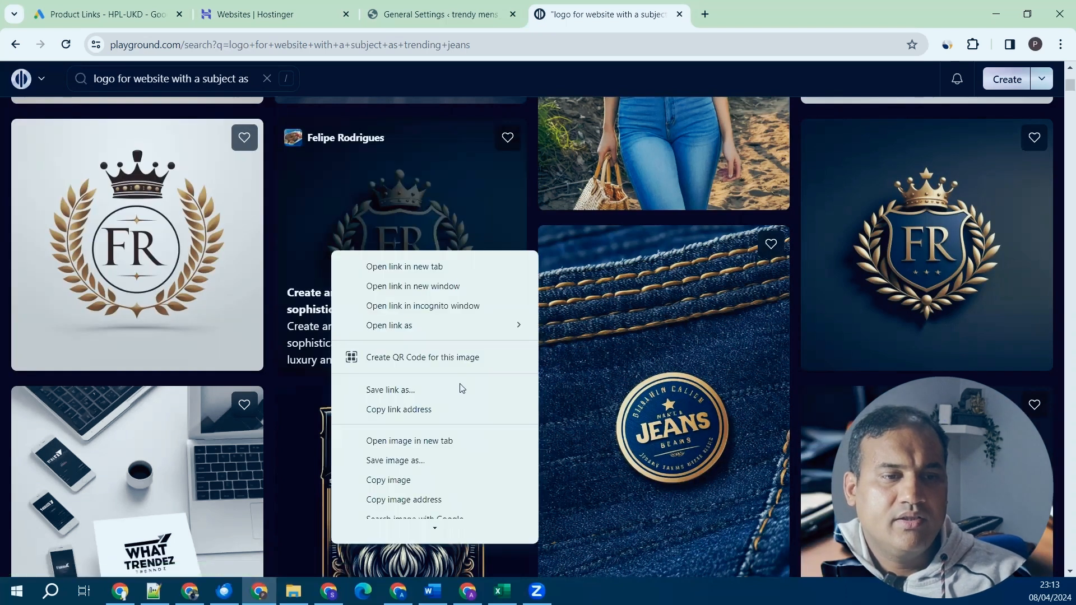
pyautogui.click(421, 483)
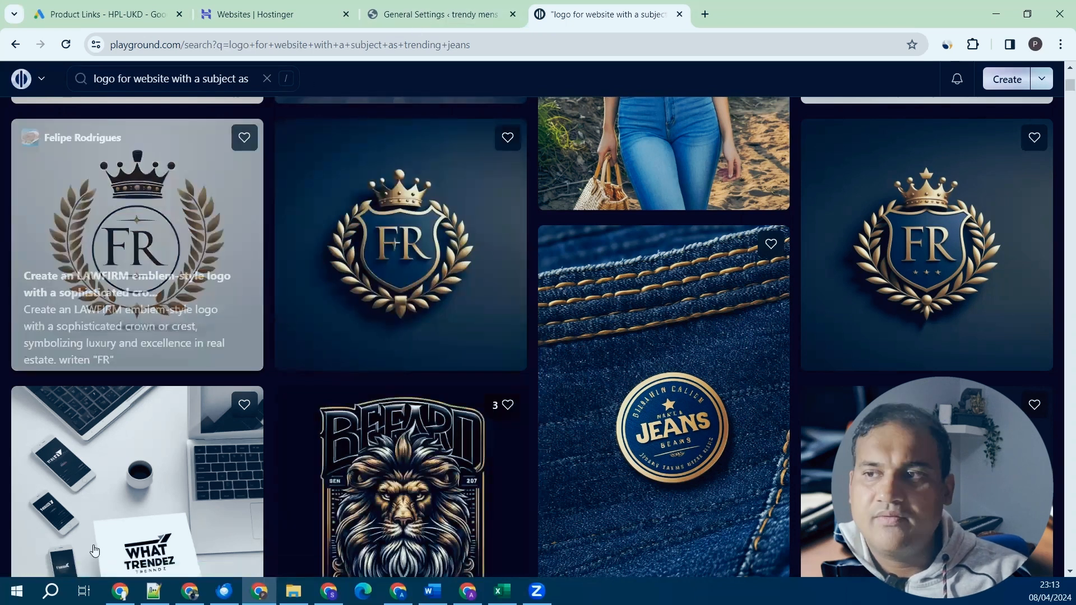
# Launch Paint from the WordPress General Settings page, paste the copied emblem into a blank picture and maximize the window.
pyautogui.click(453, 7)
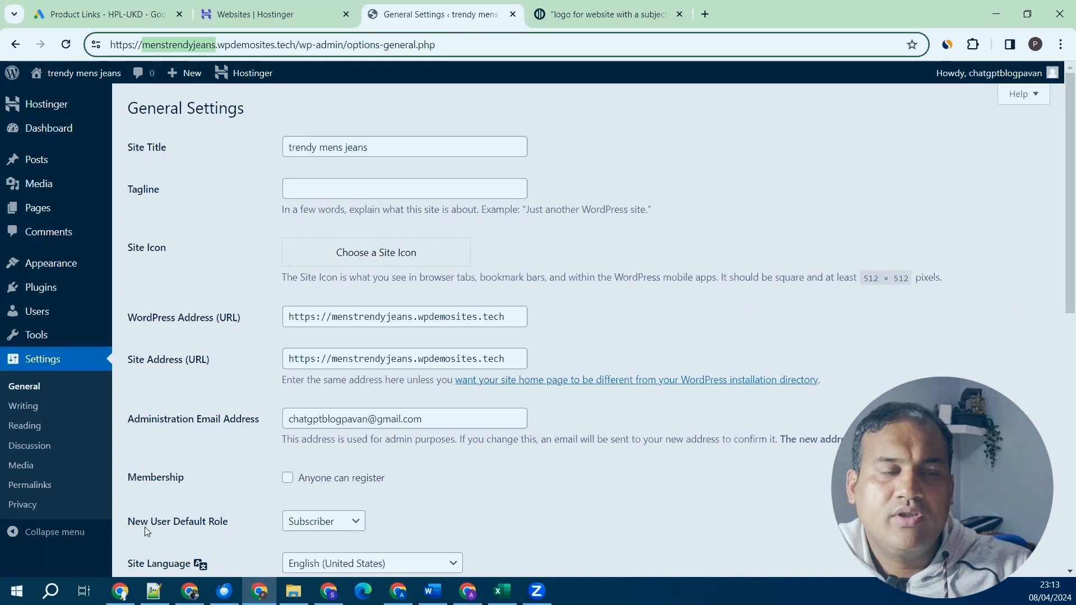
pyautogui.press('super')
pyautogui.write('paint')
pyautogui.press('Return')
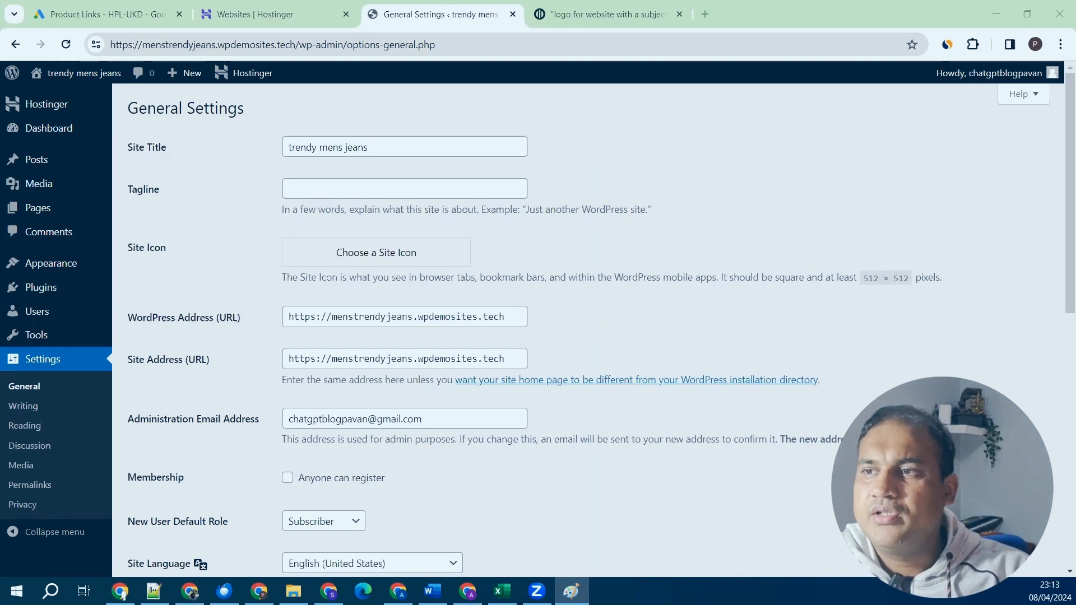
pyautogui.moveTo(1075, 92); pyautogui.dragTo(683, 91)
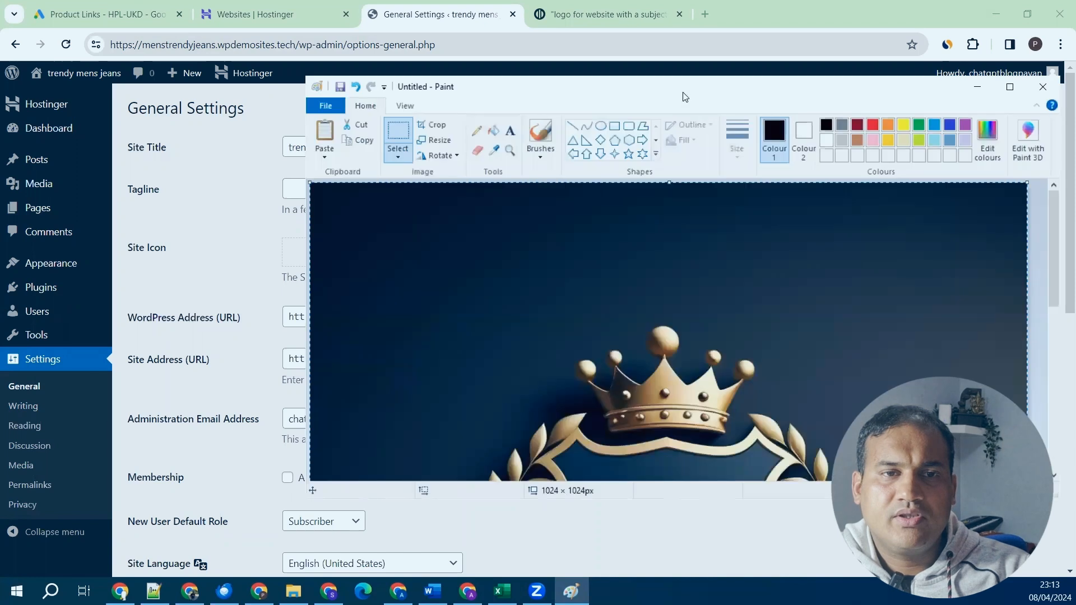
pyautogui.doubleClick(682, 92)
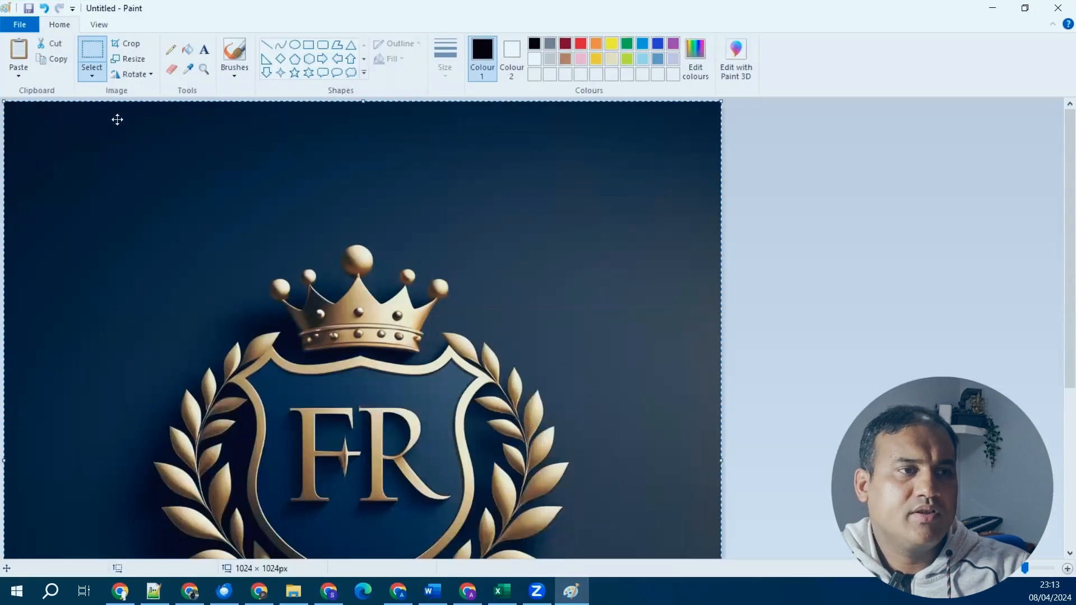
# Try resizing the pasted emblem selection to 512 by 512 pixels, and undo that resize.
pyautogui.click(134, 58)
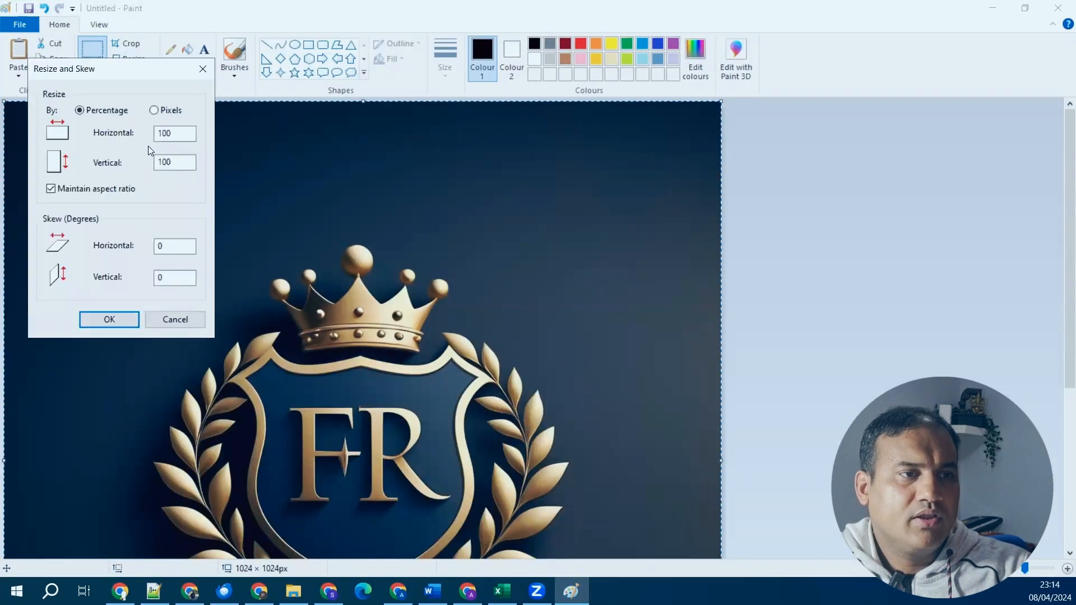
pyautogui.click(154, 110)
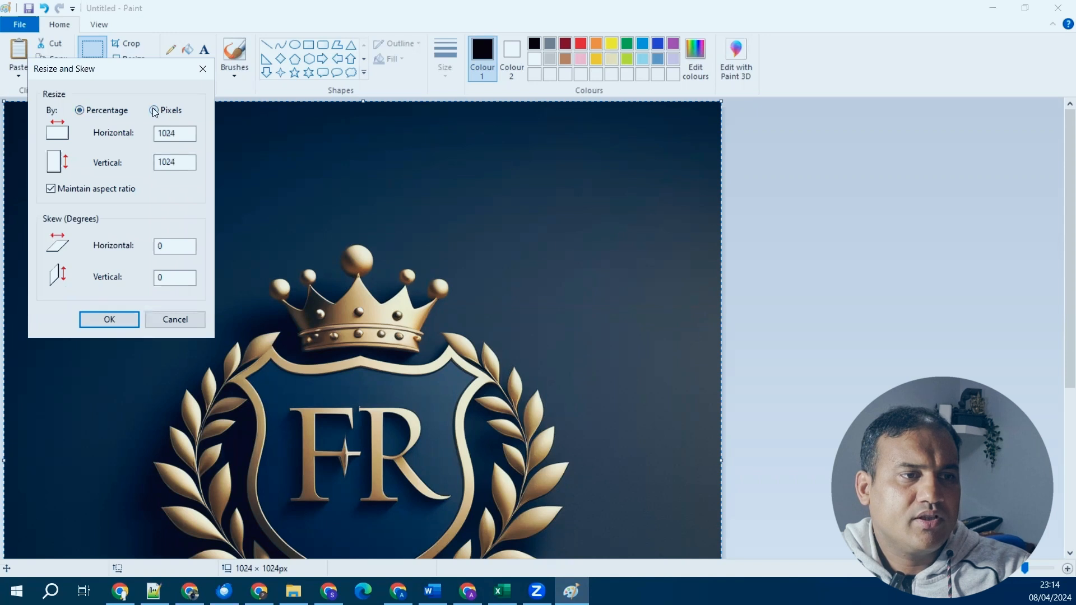
pyautogui.moveTo(182, 137); pyautogui.dragTo(38, 130)
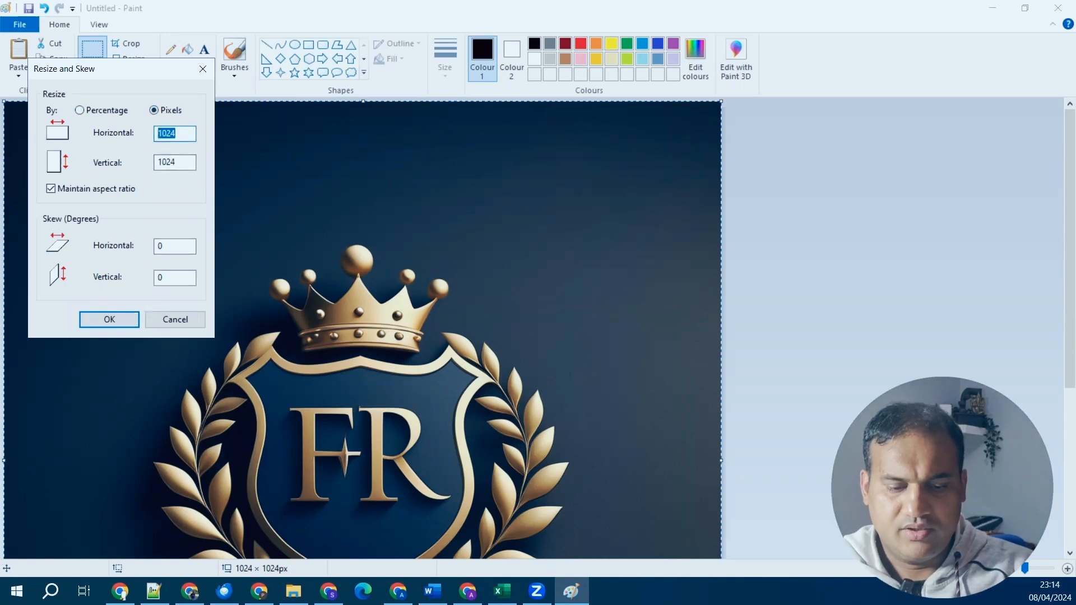
pyautogui.write('512')
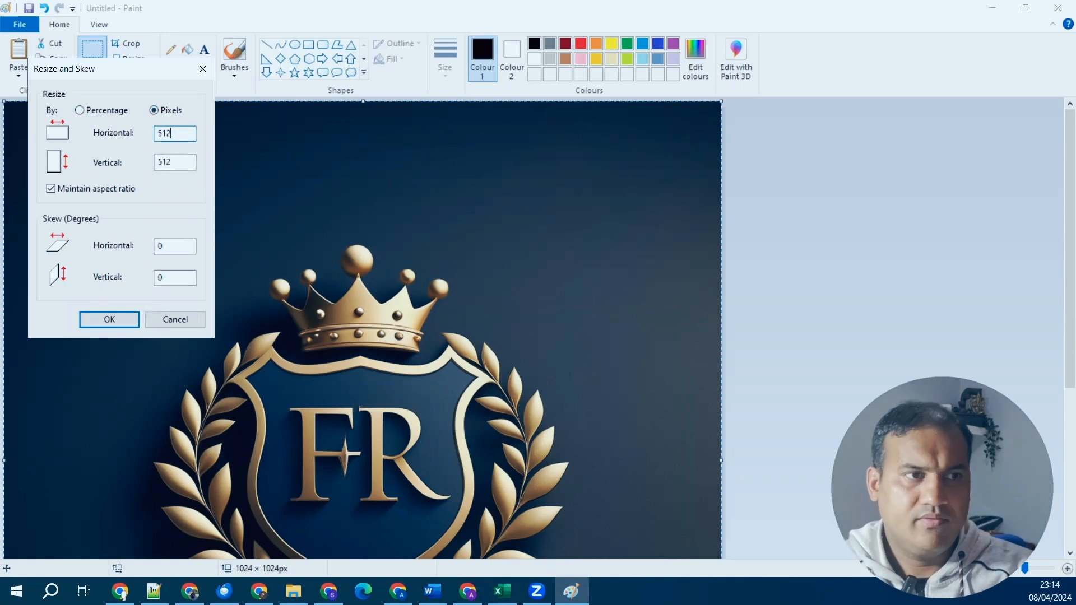
pyautogui.click(102, 321)
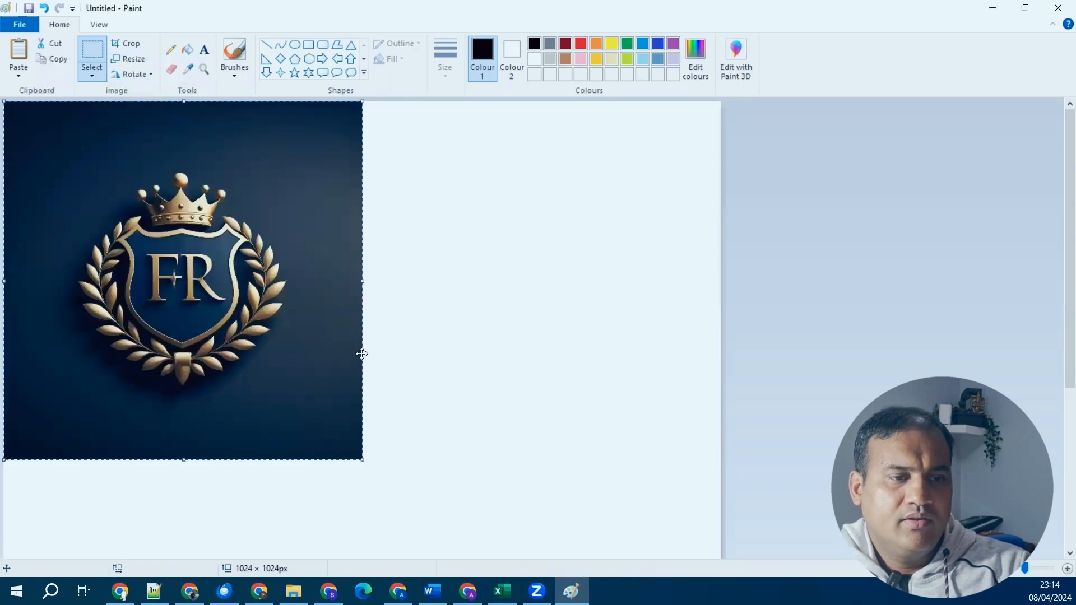
pyautogui.hotkey('ctrl', 'z')
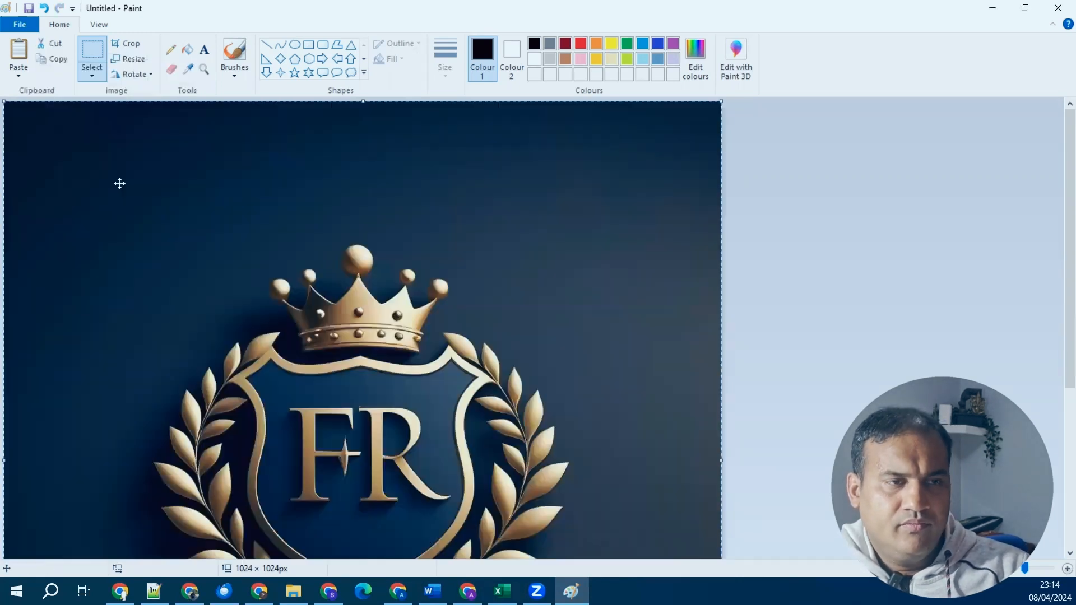
# Resize the whole picture, canvas included, to 512 pixels horizontally with the aspect ratio maintained.
pyautogui.click(134, 59)
pyautogui.click(154, 110)
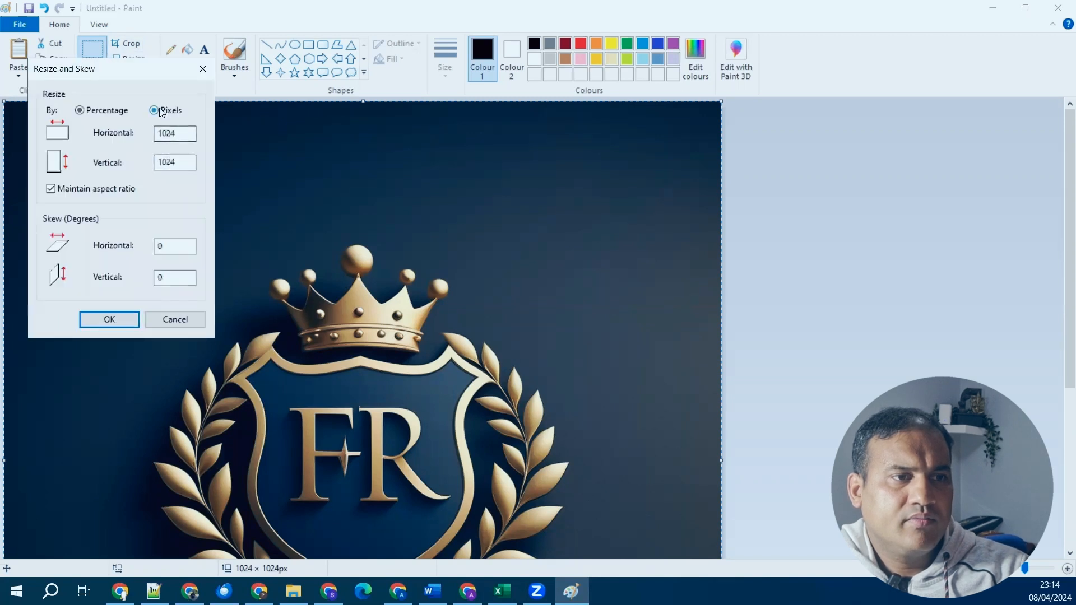
pyautogui.doubleClick(186, 138)
pyautogui.write('512')
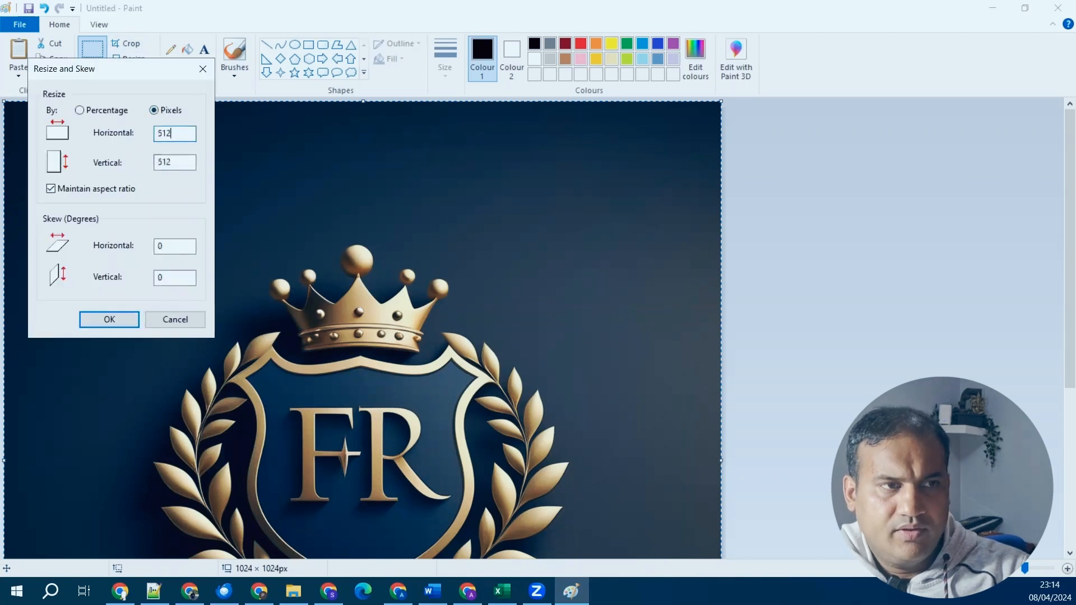
pyautogui.click(109, 319)
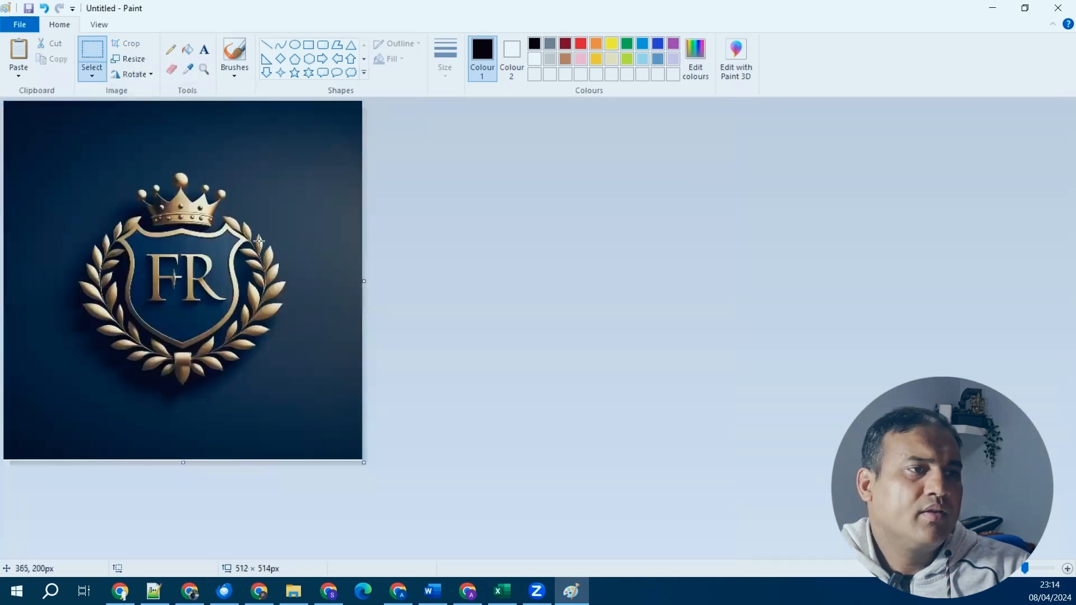
# Save the resized logo as a PNG picture named "trendy jeans logo" in the "90 day challenge day 1" folder.
pyautogui.click(19, 24)
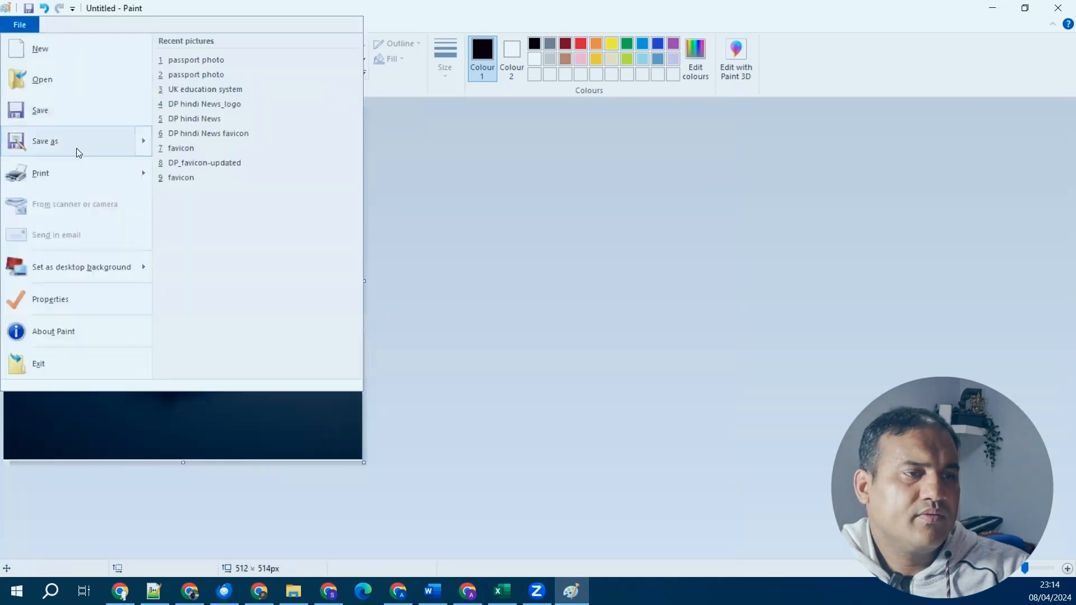
pyautogui.moveTo(87, 149)
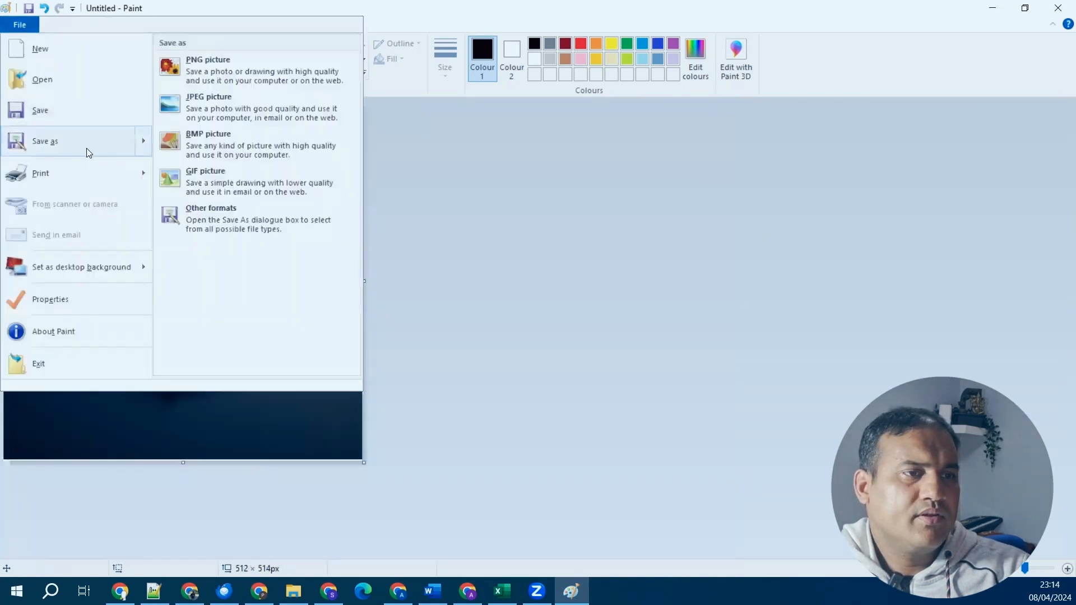
pyautogui.click(247, 75)
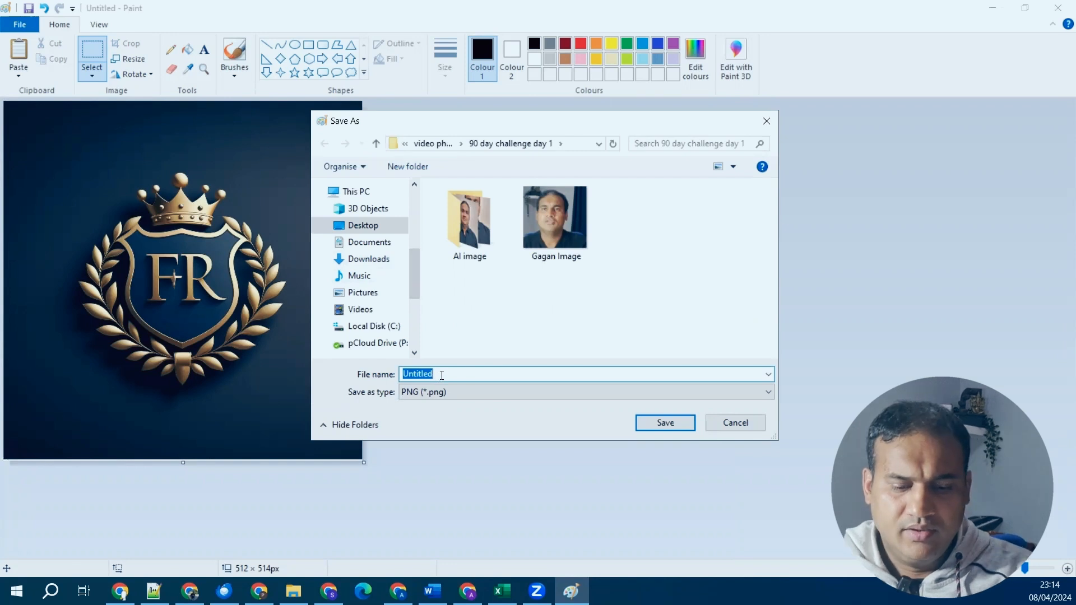
pyautogui.write('trend')
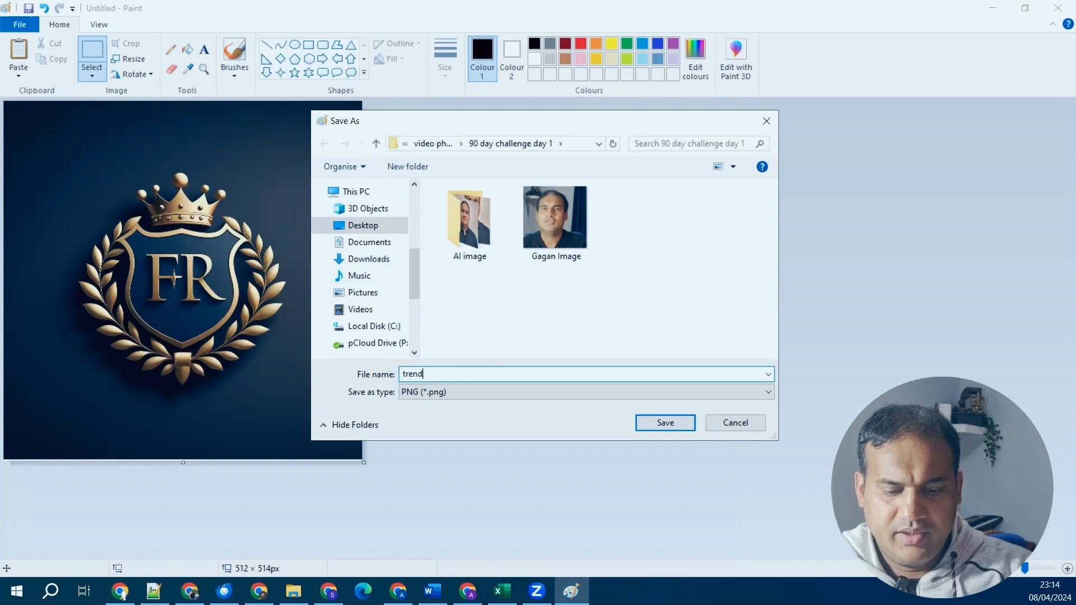
pyautogui.write('y hea')
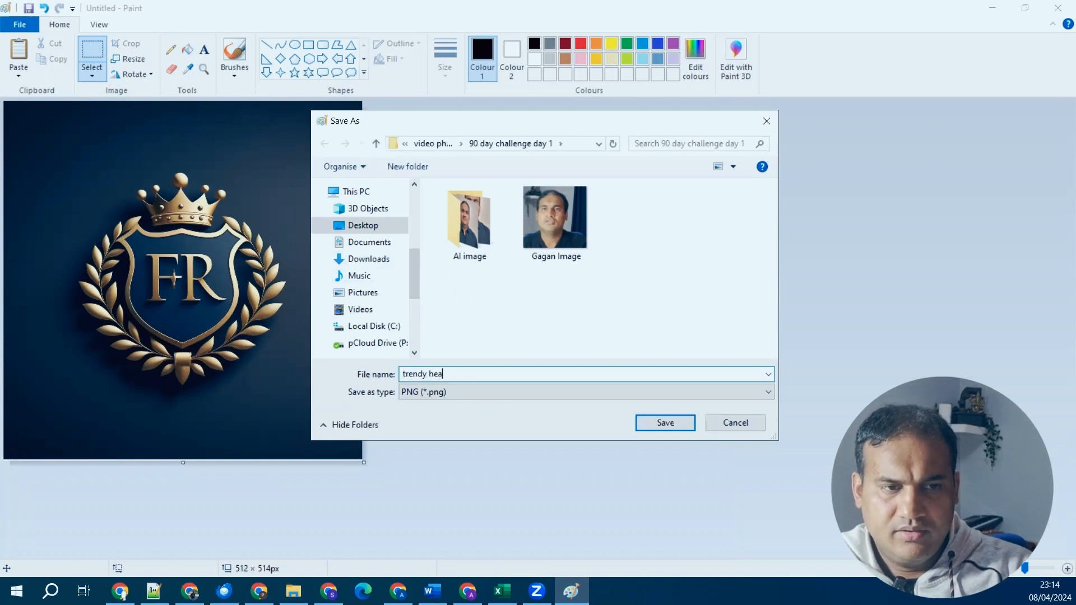
pyautogui.press('BackSpace')
pyautogui.press('BackSpace')
pyautogui.press('BackSpace')
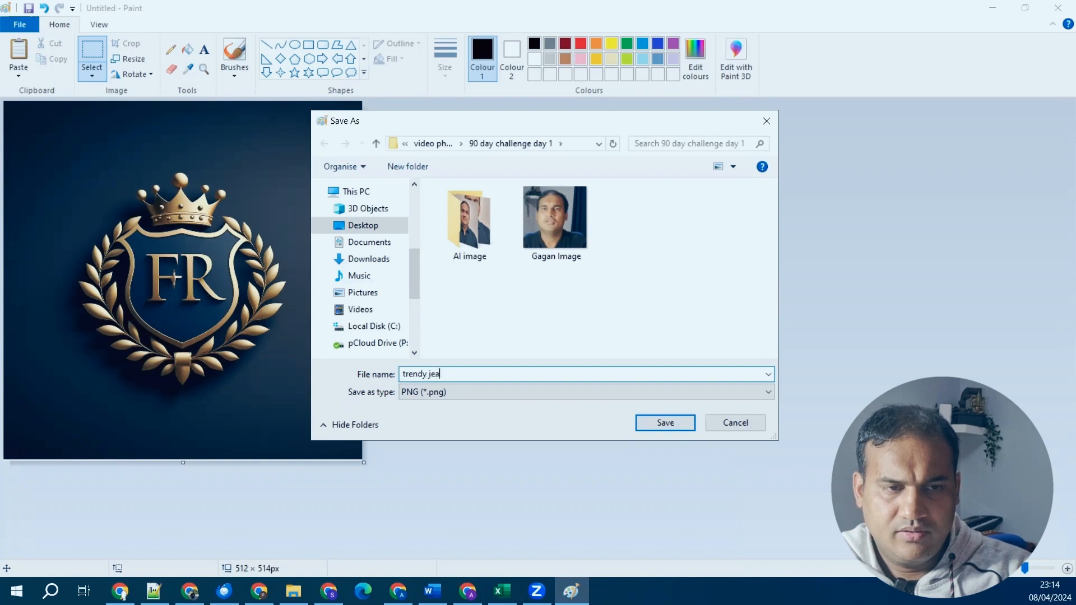
pyautogui.write('eans logo')
pyautogui.press('Return')
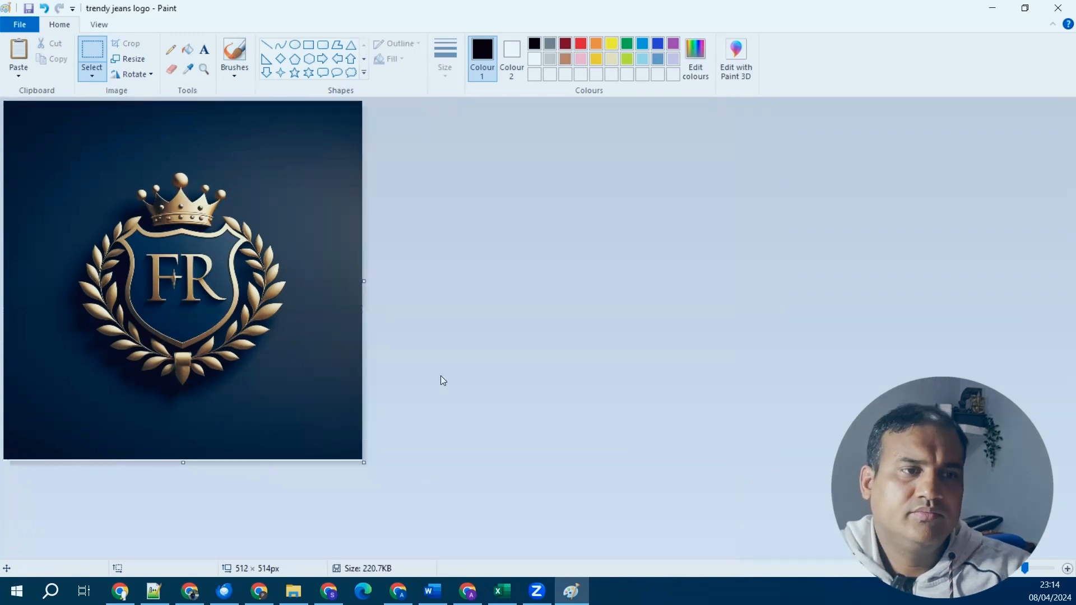
# Switch back to WordPress, set the saved trendy jeans logo as the site icon and save the general settings.
pyautogui.hotkey('alt', 'Tab')
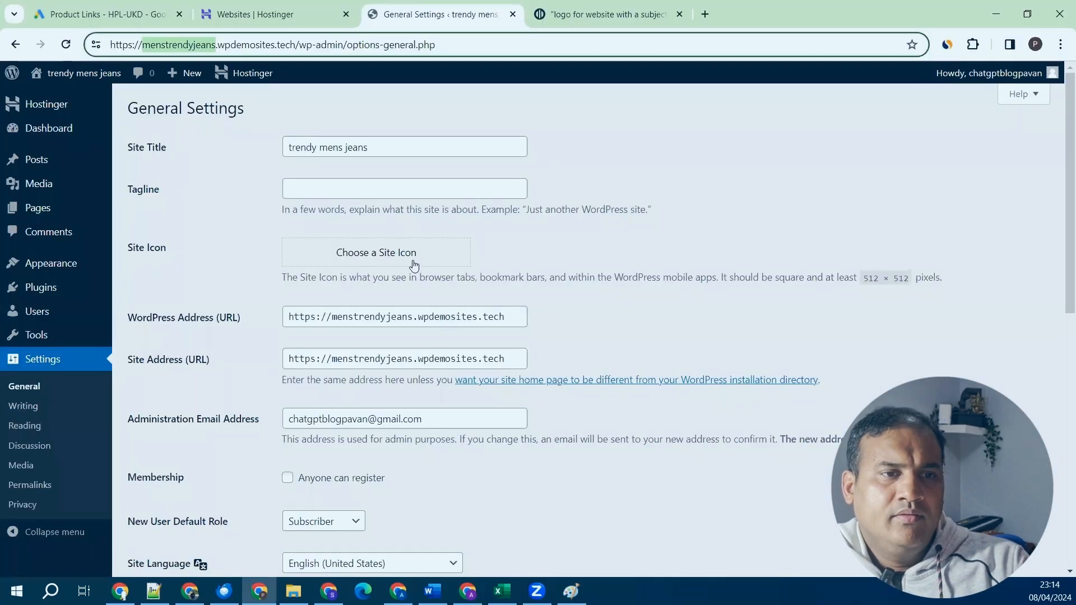
pyautogui.click(413, 261)
pyautogui.click(570, 331)
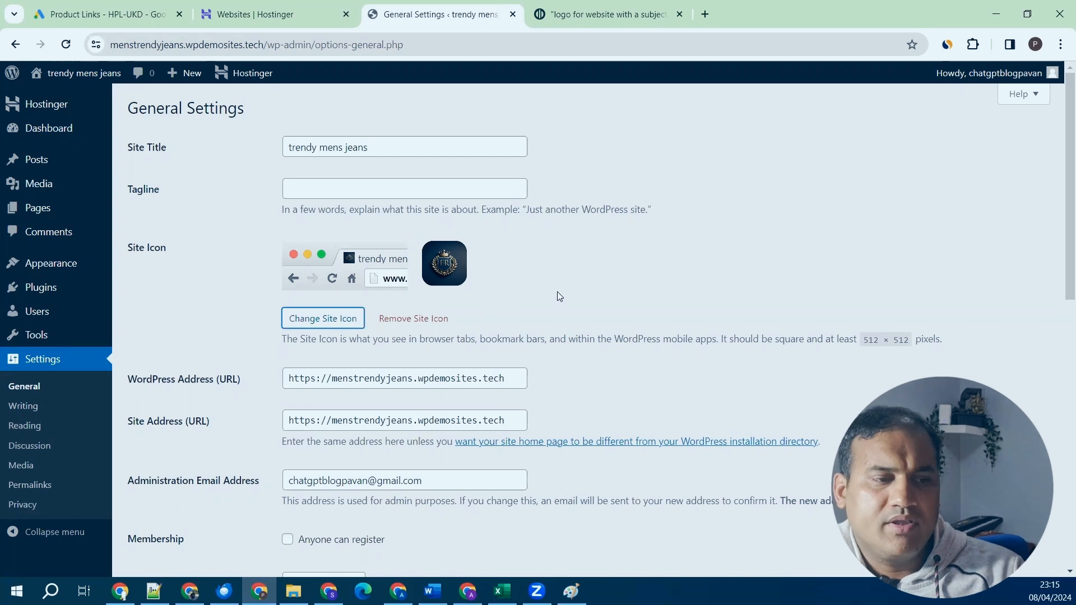
pyautogui.scroll(-3, 610, 310)
pyautogui.scroll(-7, 269, 482)
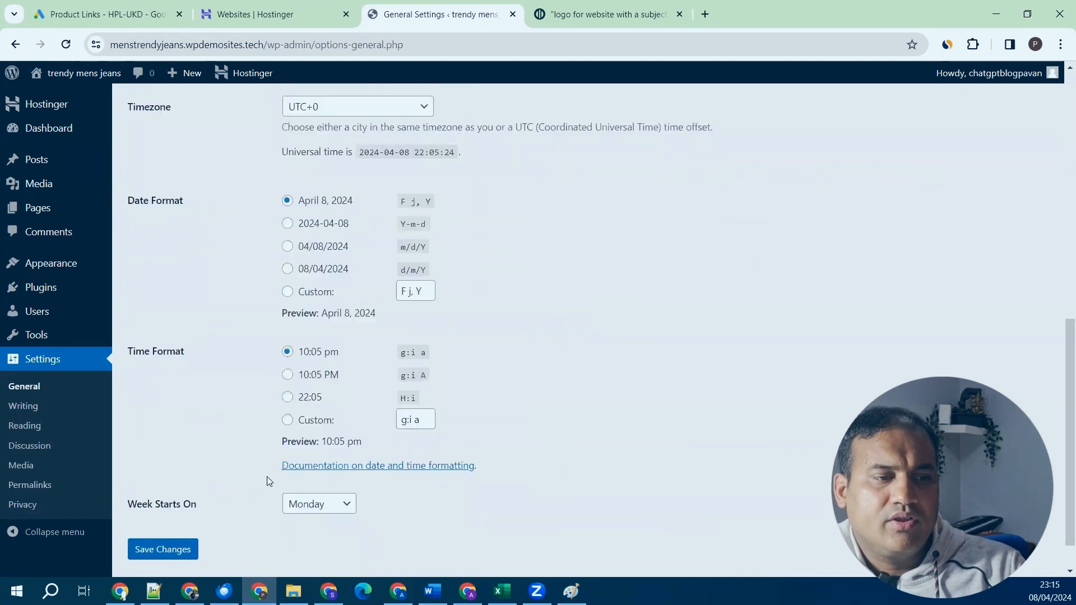
pyautogui.scroll(-1, 780, 337)
pyautogui.click(164, 504)
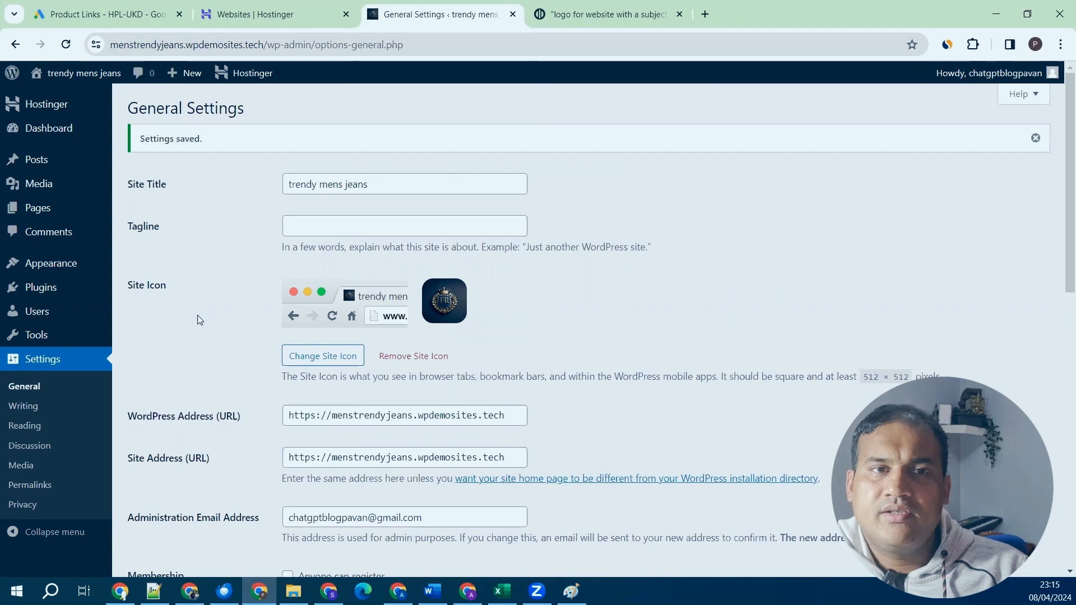
pyautogui.click(588, 4)
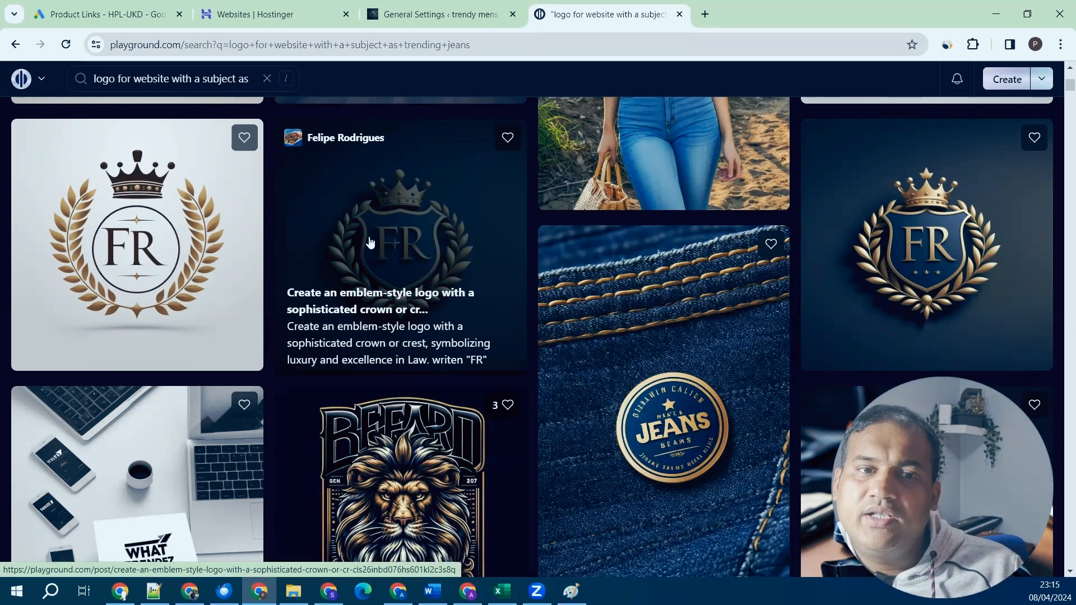
pyautogui.click(444, 9)
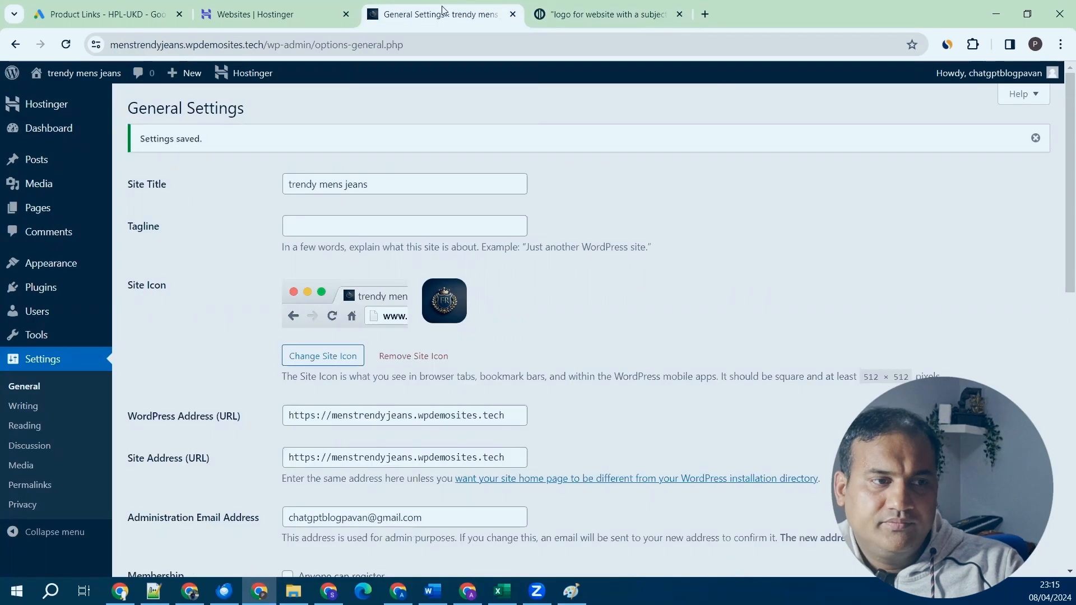
# Set the reading settings to include only an excerpt for each post in a feed, and save the changes.
pyautogui.click(38, 407)
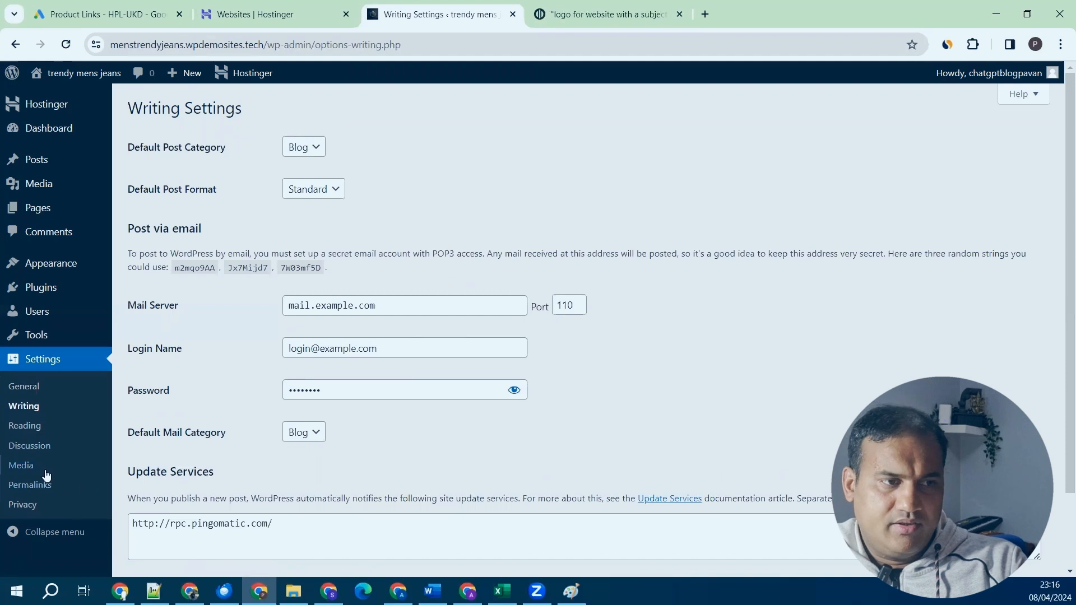
pyautogui.click(43, 432)
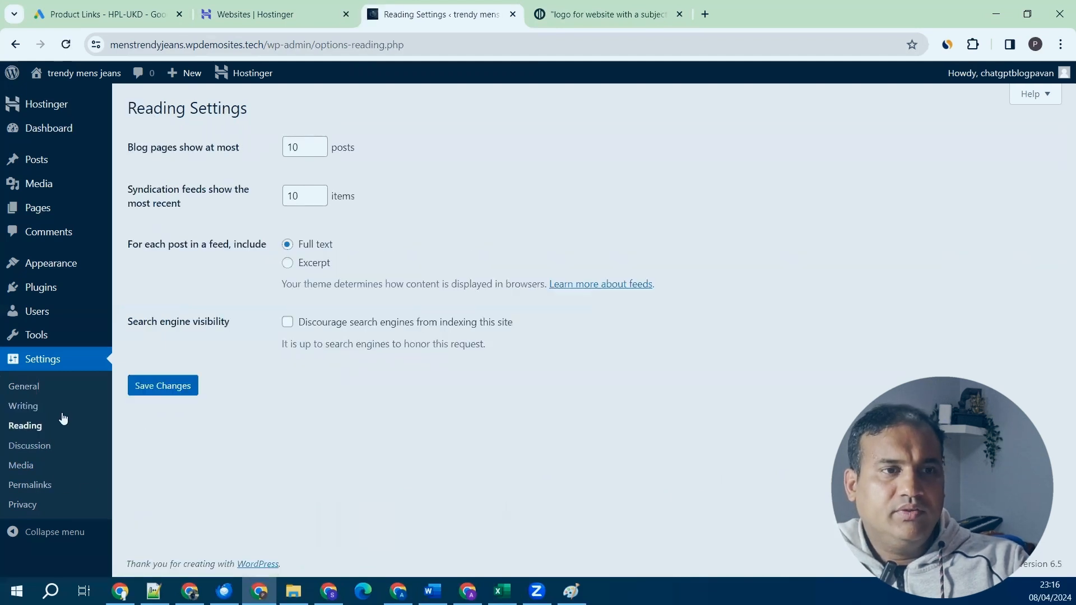
pyautogui.click(287, 264)
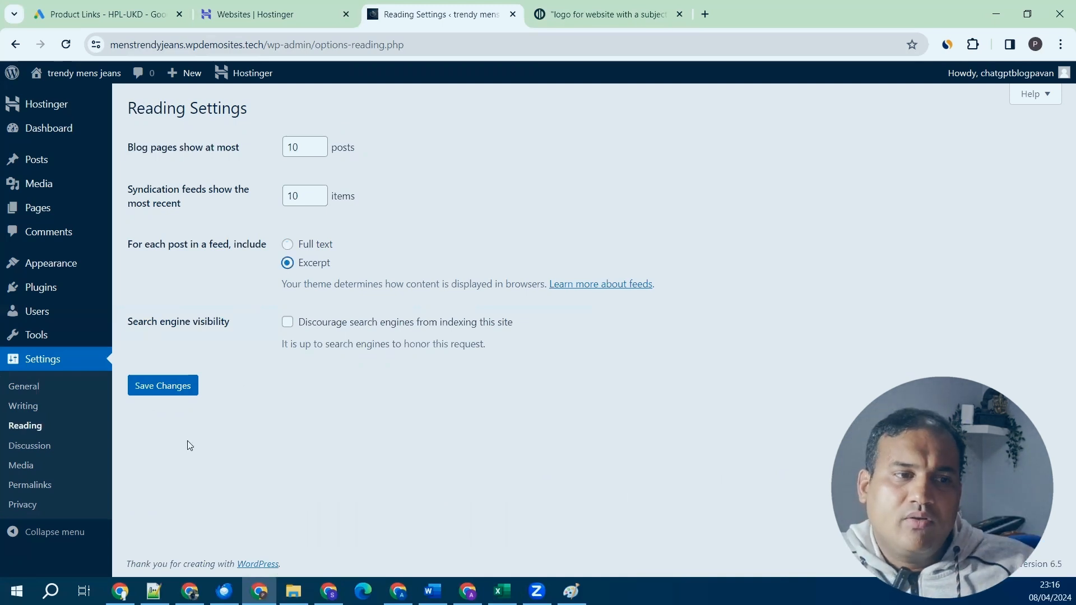
pyautogui.click(176, 392)
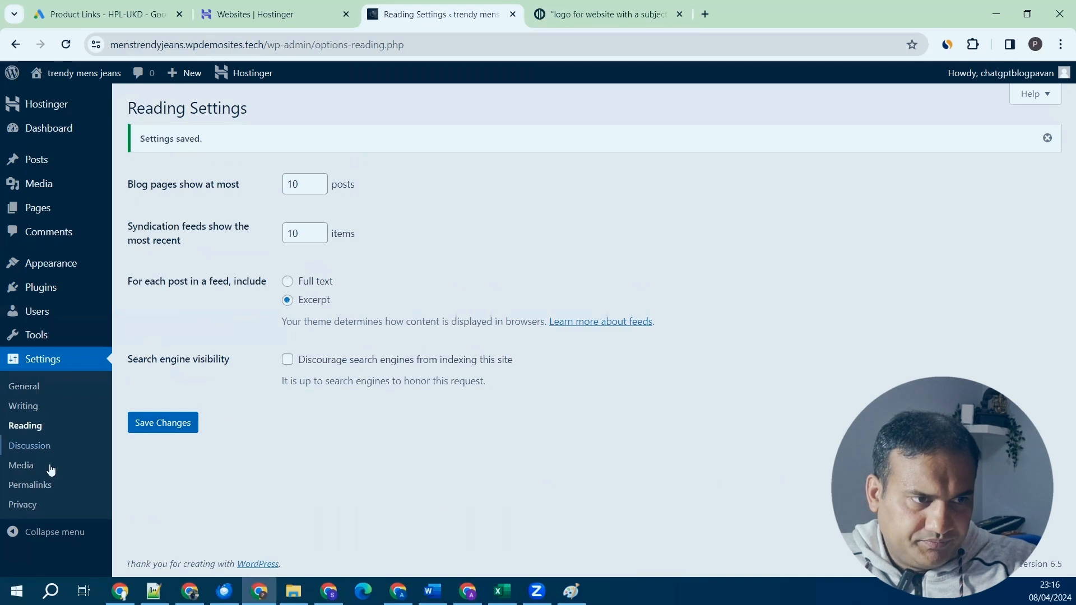
# Review the discussion settings, the media settings and the list of installed plugins.
pyautogui.click(34, 445)
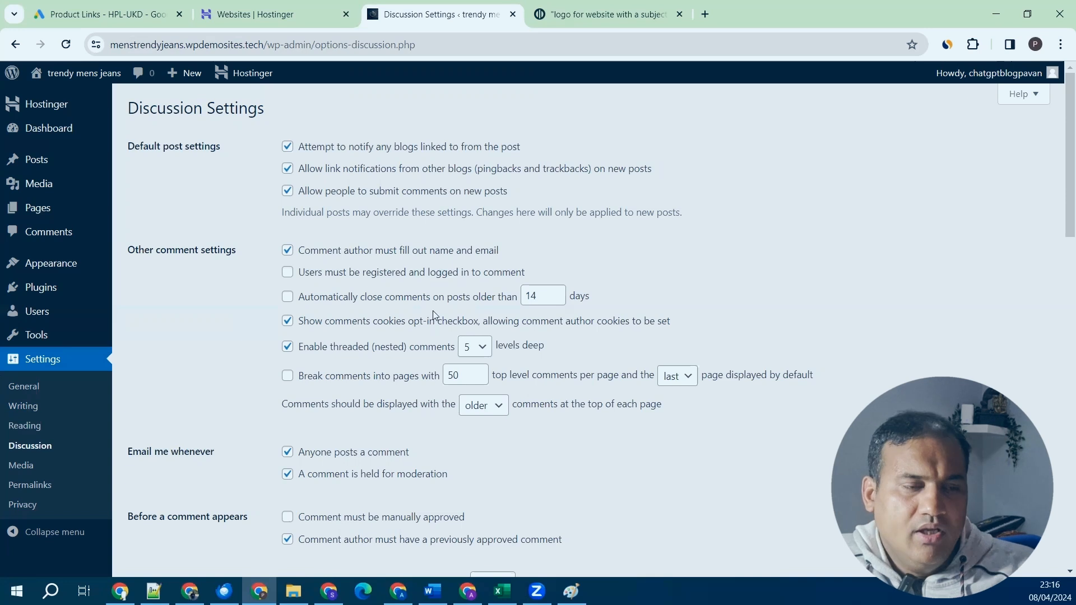
pyautogui.click(25, 466)
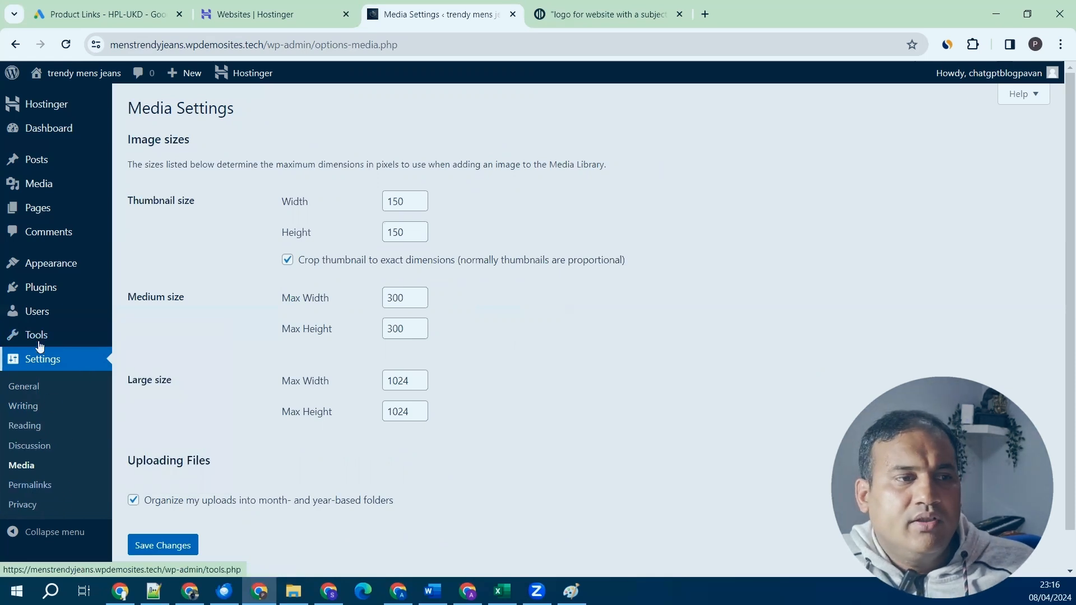
pyautogui.moveTo(44, 345)
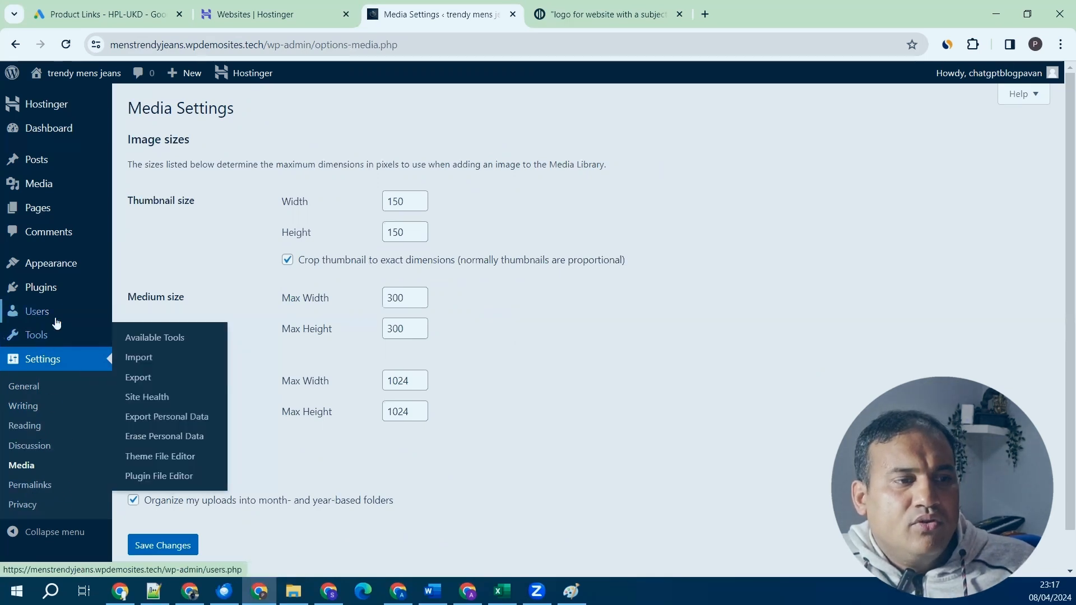
pyautogui.moveTo(60, 301)
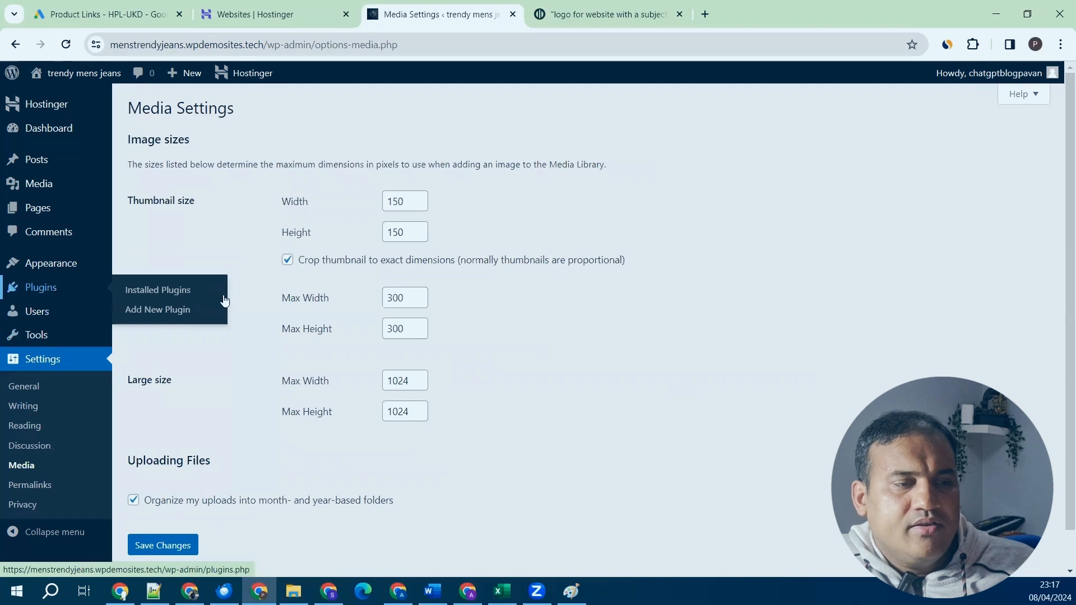
pyautogui.click(180, 290)
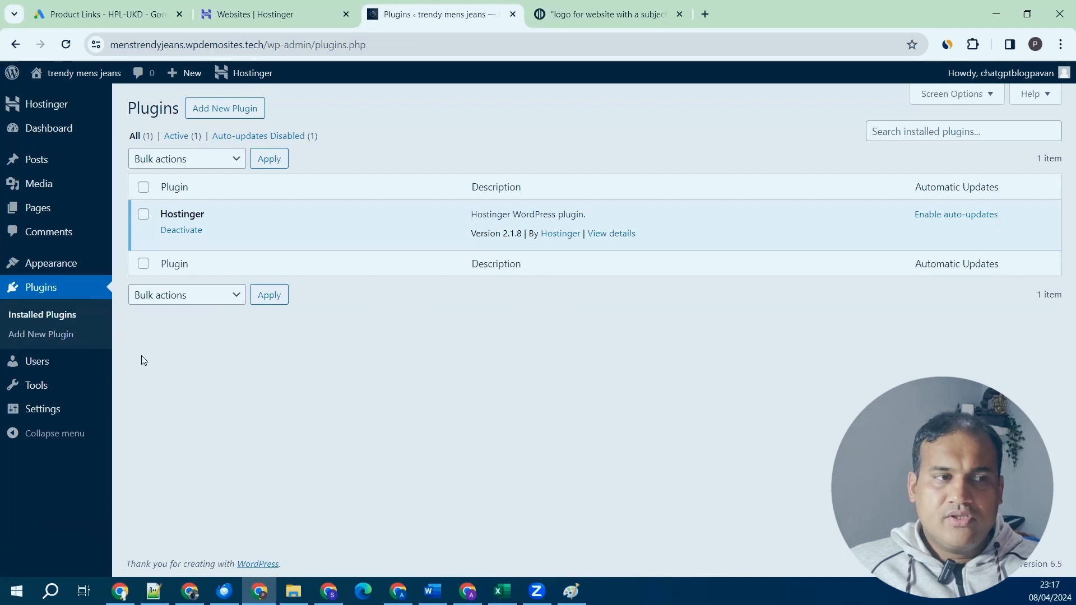
# Open the live trendy mens jeans site in a new tab and examine its default home page.
pyautogui.moveTo(95, 76)
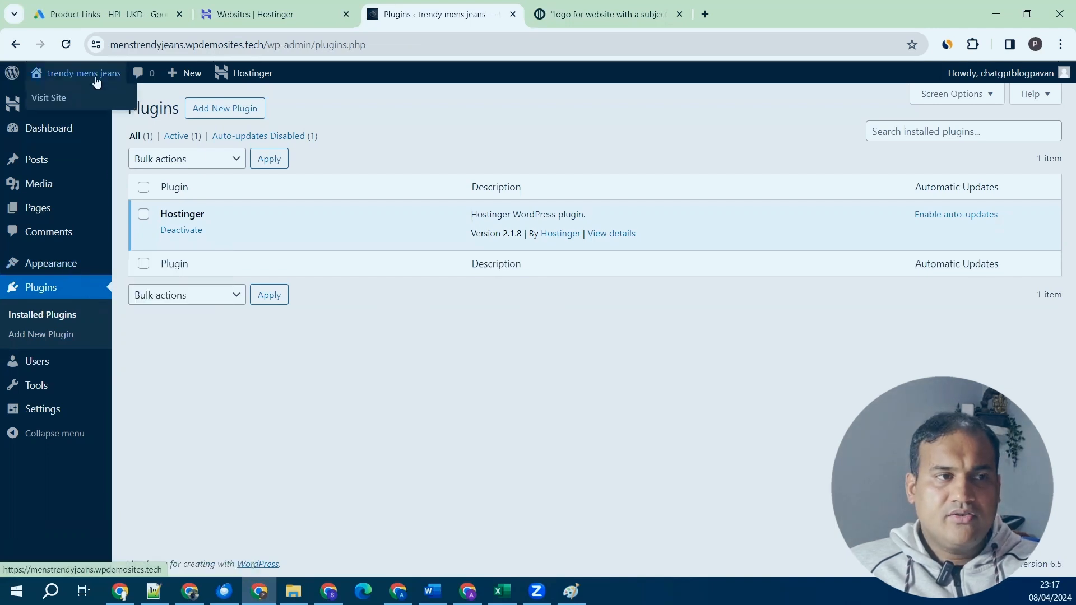
pyautogui.rightClick(88, 99)
pyautogui.click(111, 114)
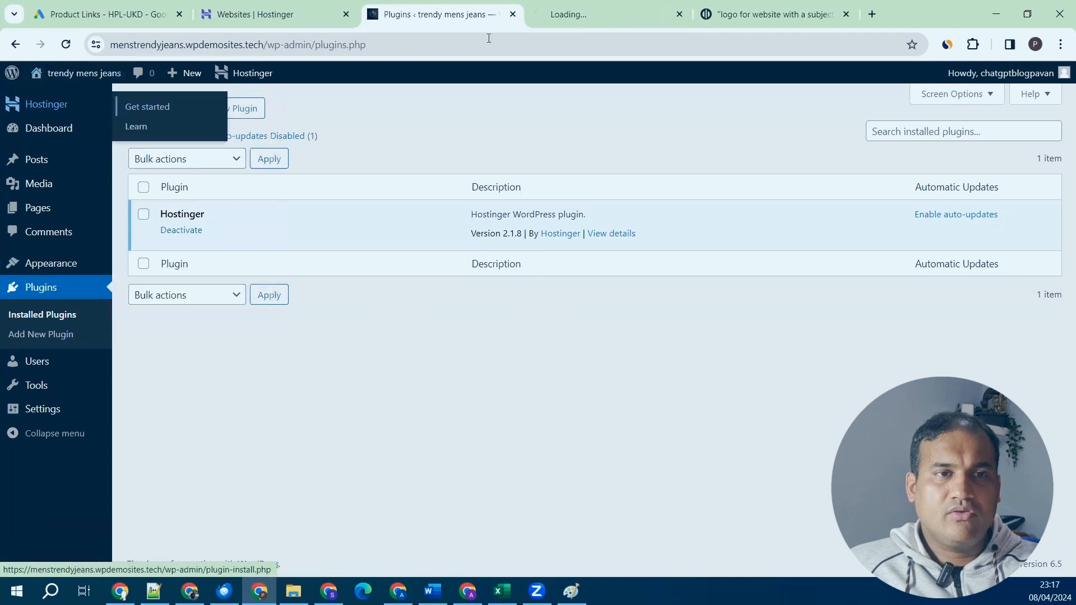
pyautogui.click(589, 12)
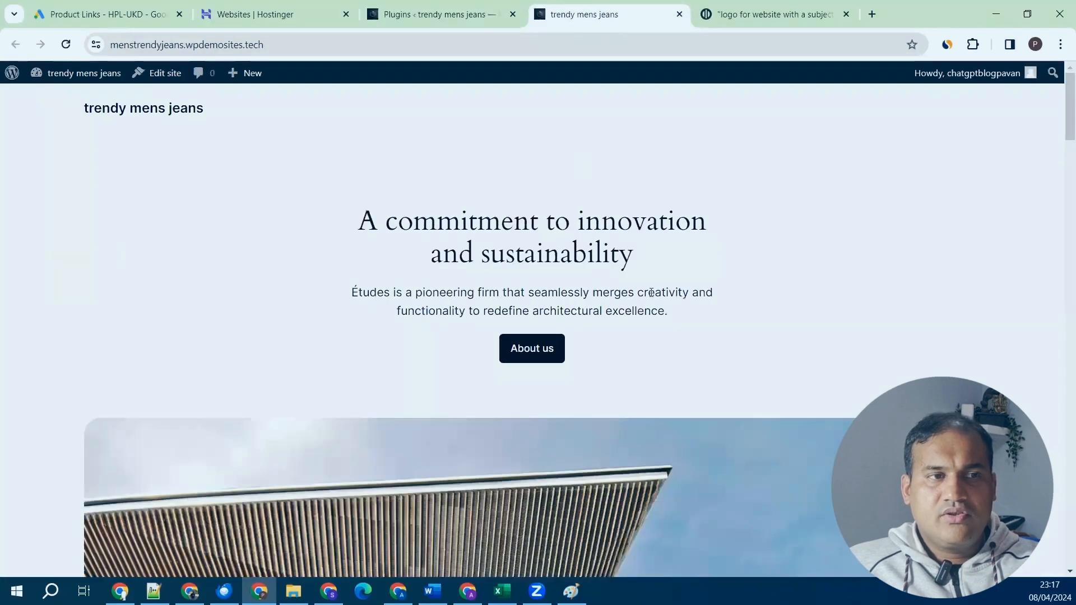
pyautogui.scroll(-8, 650, 294)
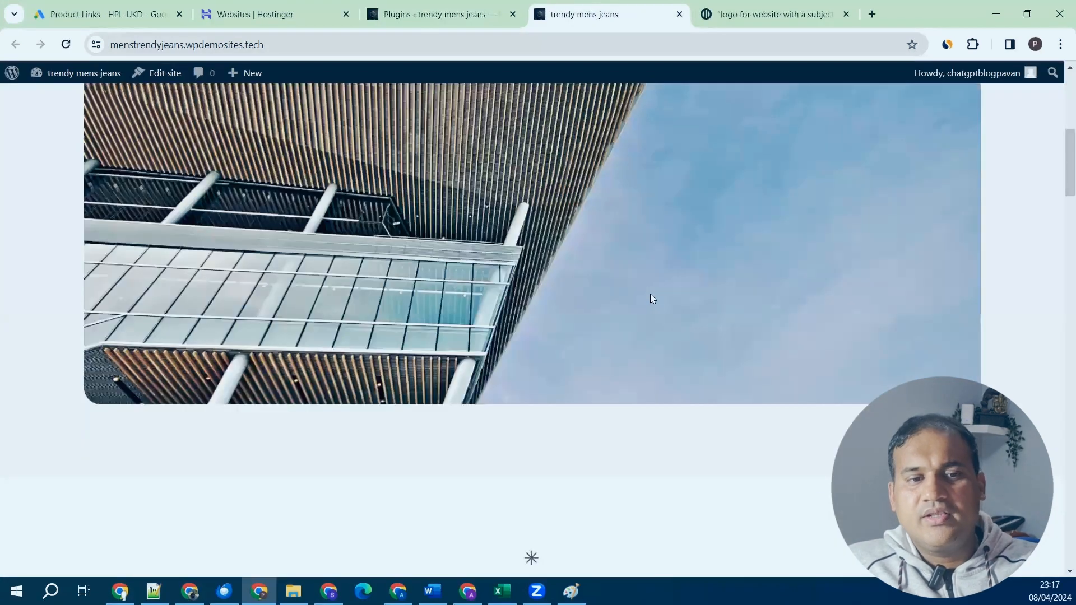
pyautogui.scroll(-10, 650, 294)
pyautogui.scroll(-5, 652, 292)
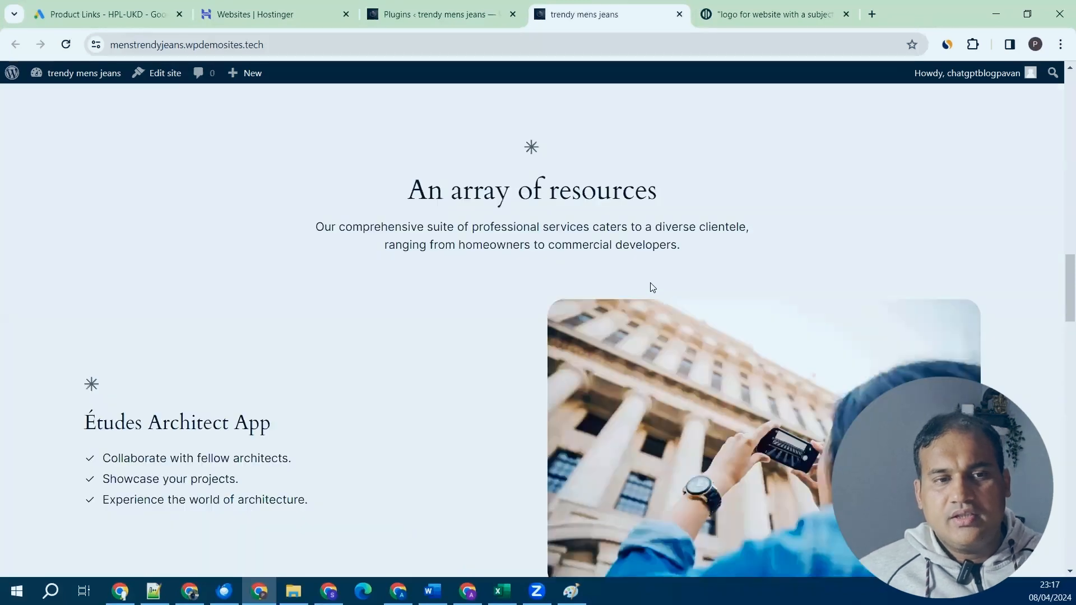
pyautogui.scroll(-6, 652, 286)
pyautogui.scroll(-12, 653, 285)
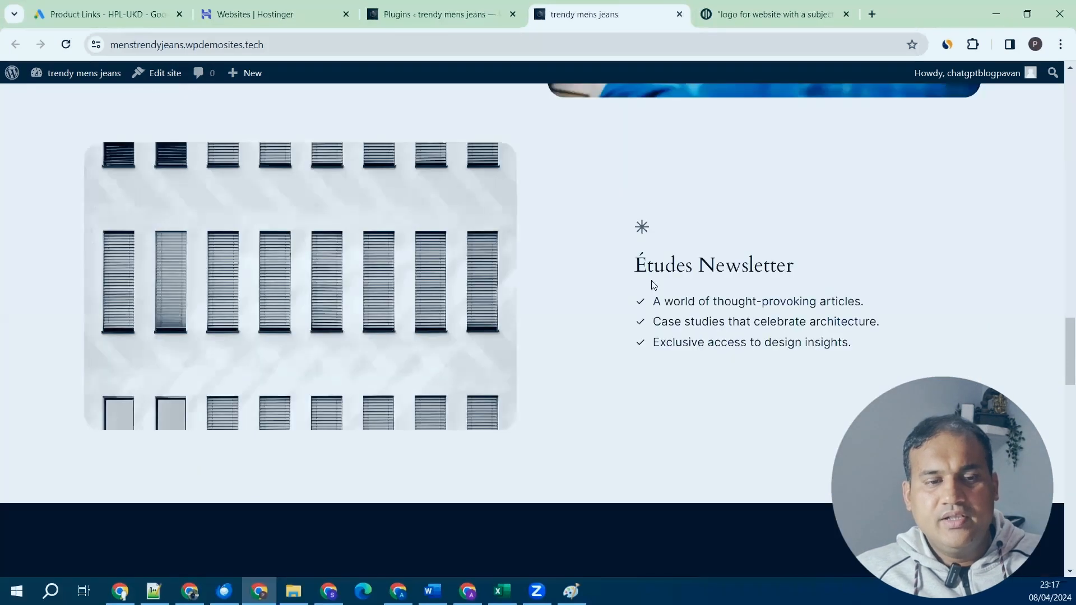
pyautogui.scroll(-4, 653, 285)
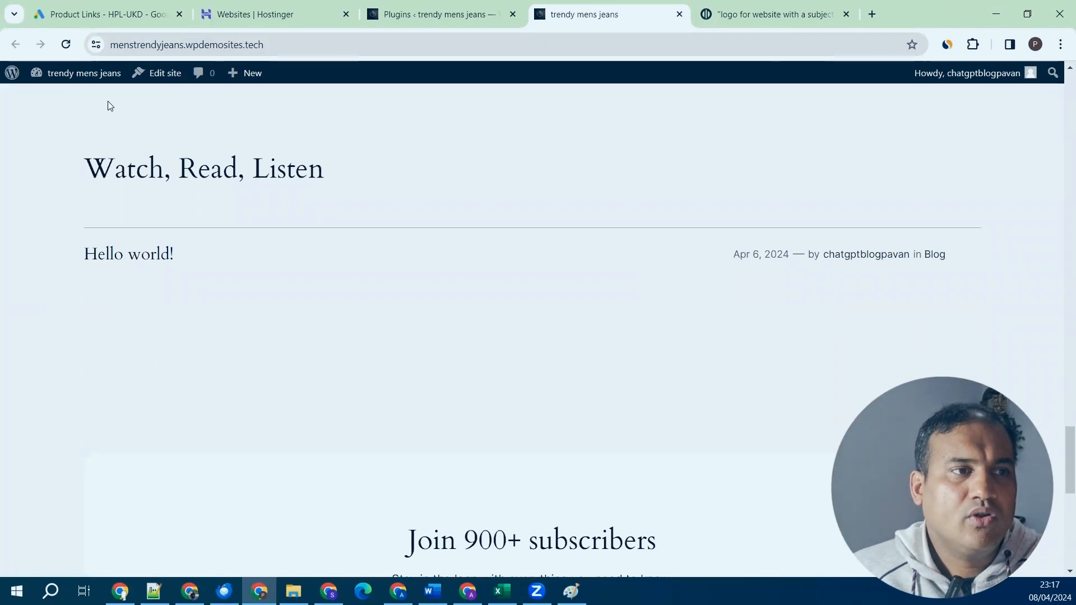
# Return to the site's dashboard, open the catalogue for adding new themes and search it for "Astra".
pyautogui.moveTo(95, 76)
pyautogui.click(82, 99)
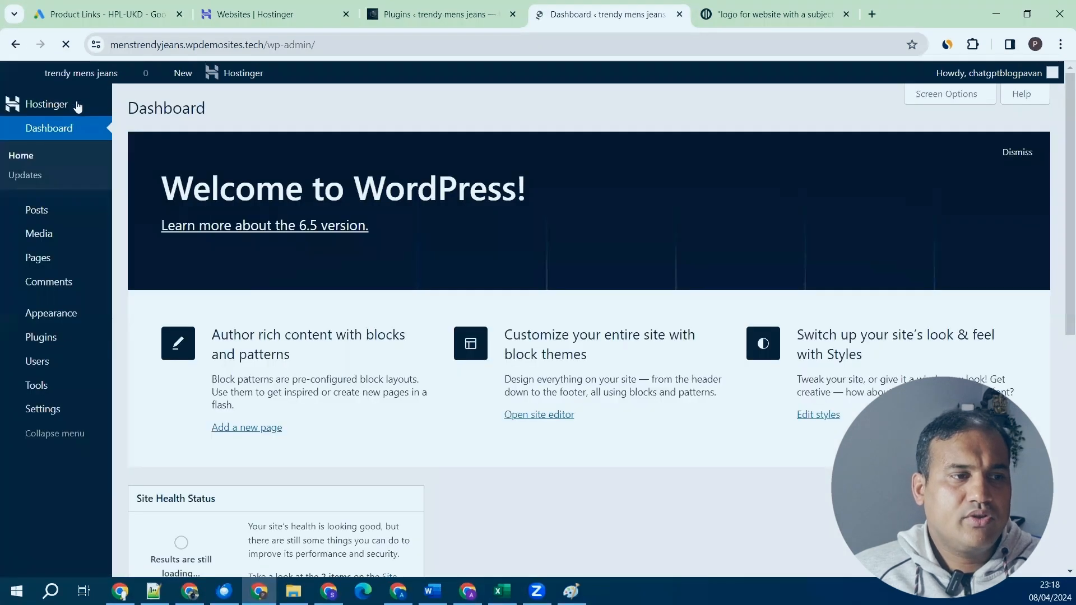
pyautogui.moveTo(64, 315)
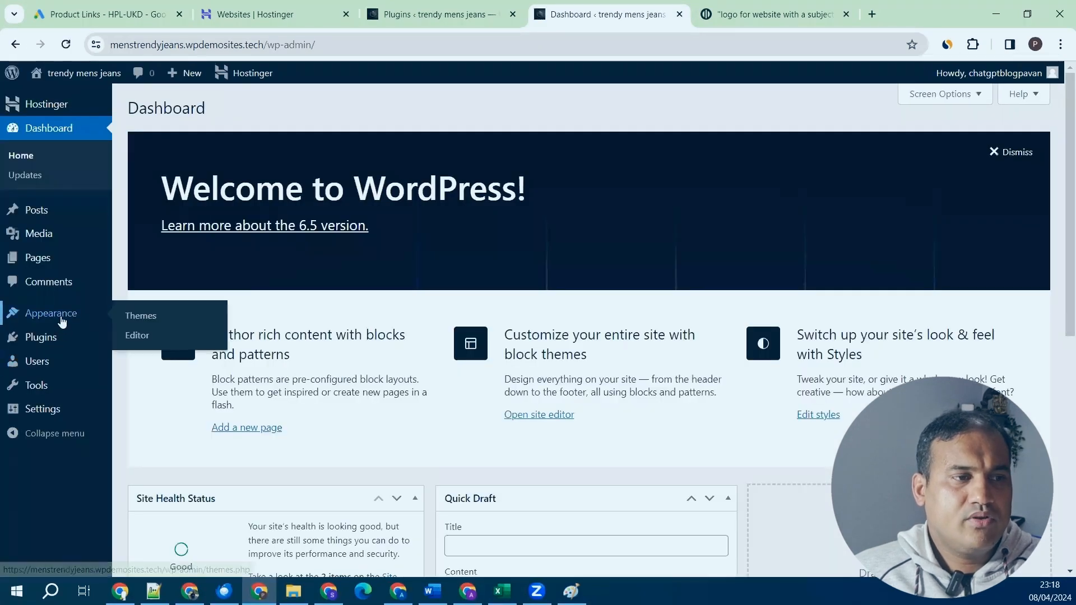
pyautogui.click(137, 317)
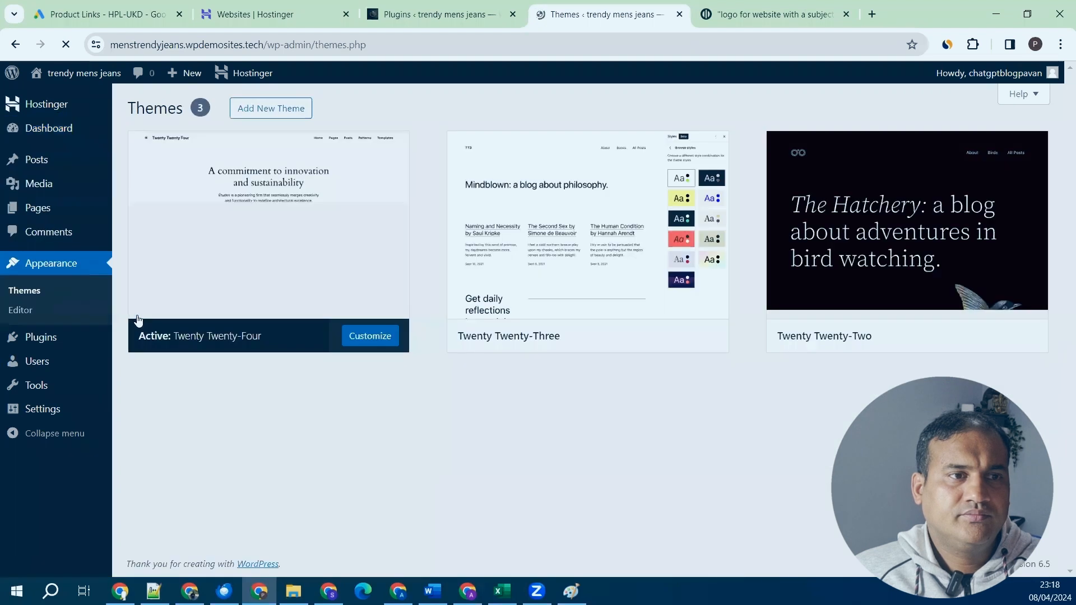
pyautogui.click(262, 110)
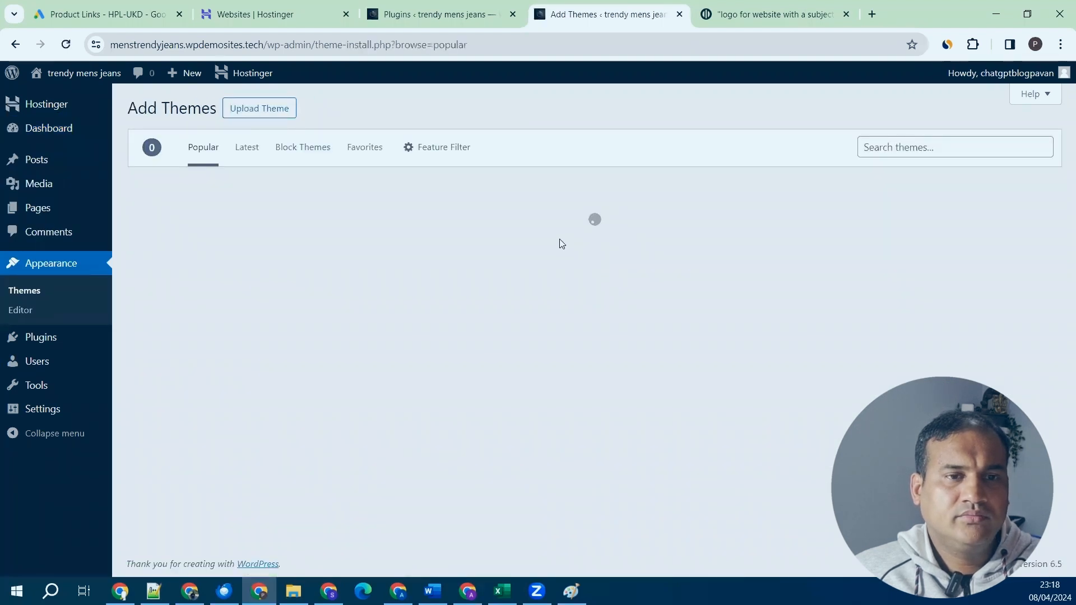
pyautogui.click(900, 150)
pyautogui.scroll(-3, 318, 343)
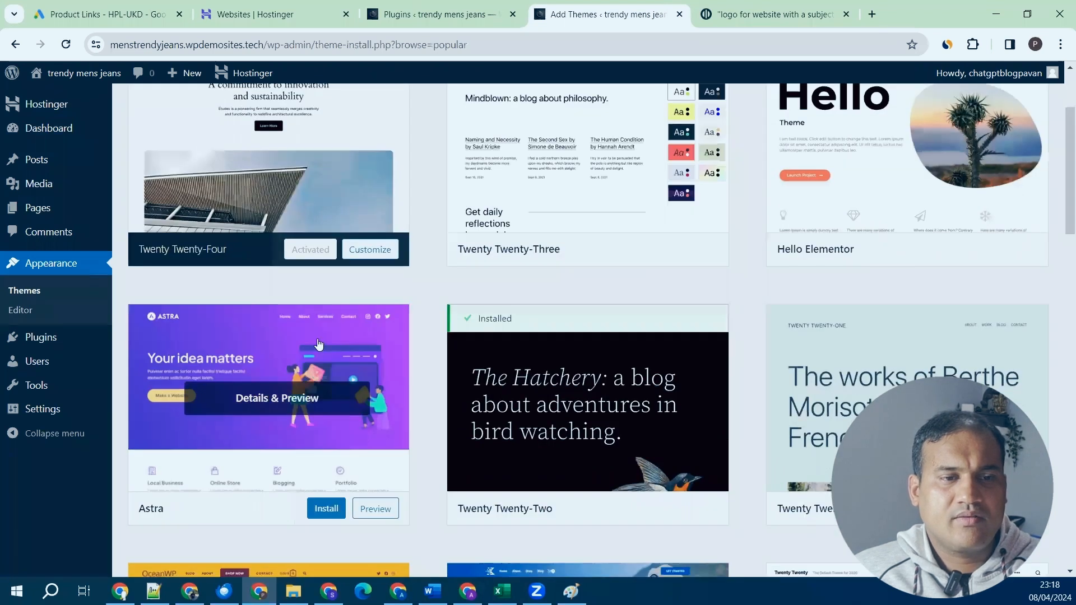
pyautogui.scroll(-3, 320, 353)
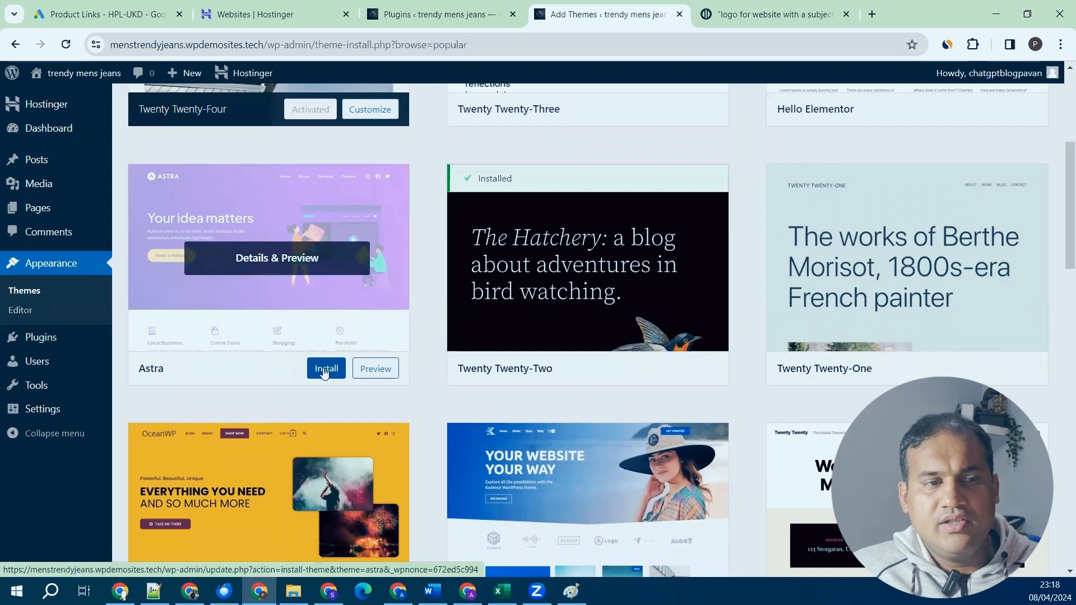
pyautogui.click(921, 156)
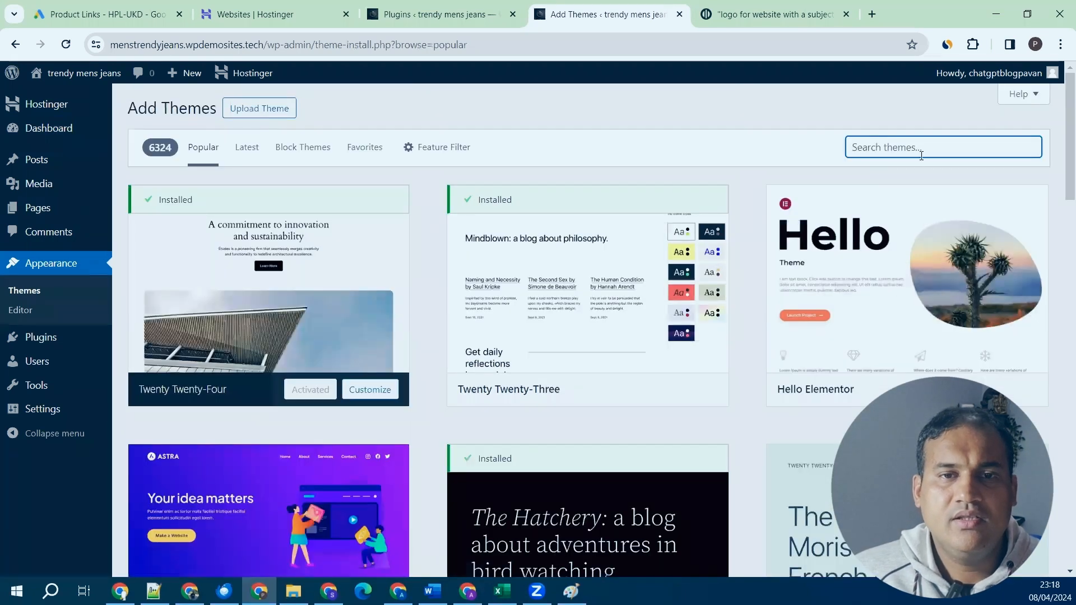
pyautogui.write('Astra')
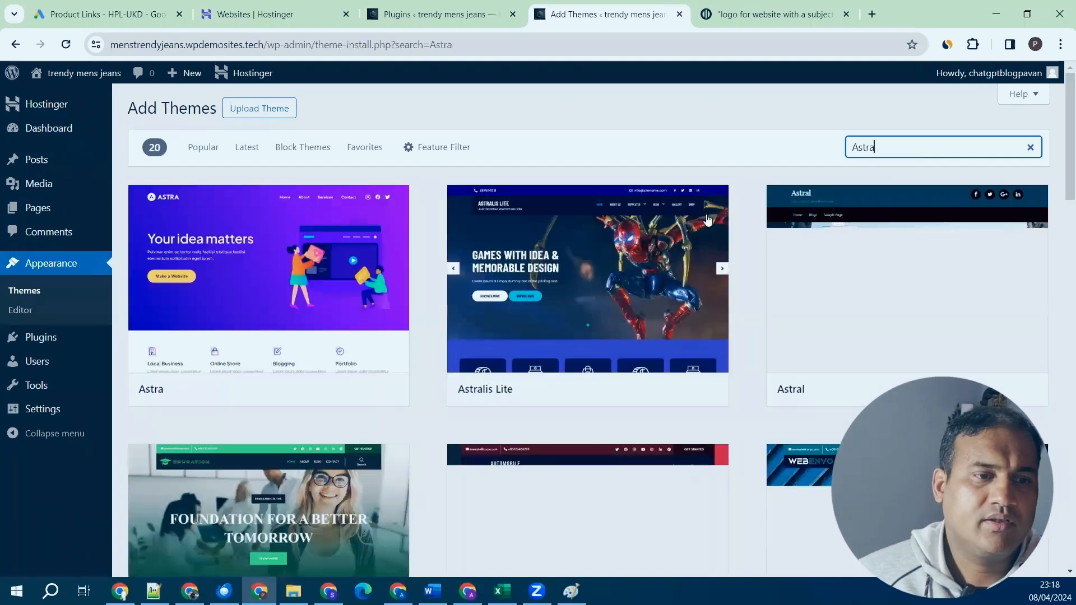
# Install the Astra theme and activate it on the site.
pyautogui.moveTo(289, 377)
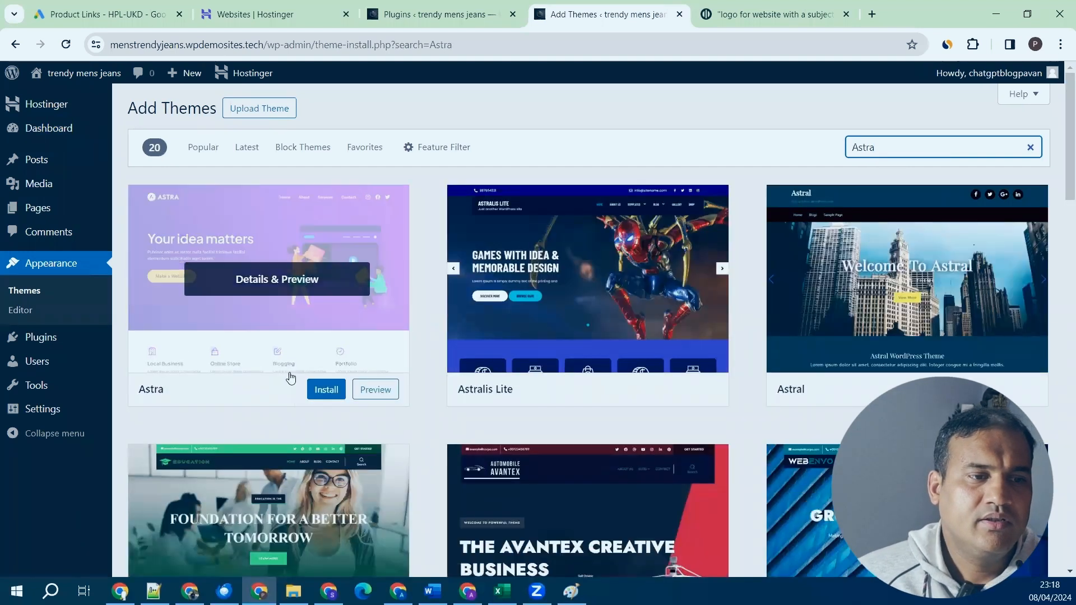
pyautogui.click(316, 391)
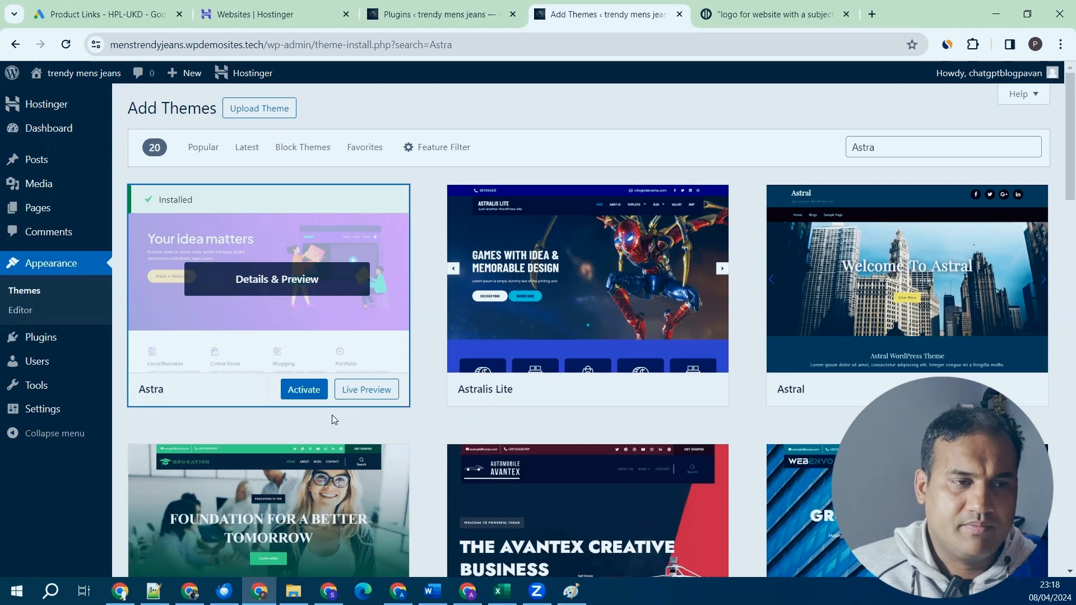
pyautogui.click(301, 391)
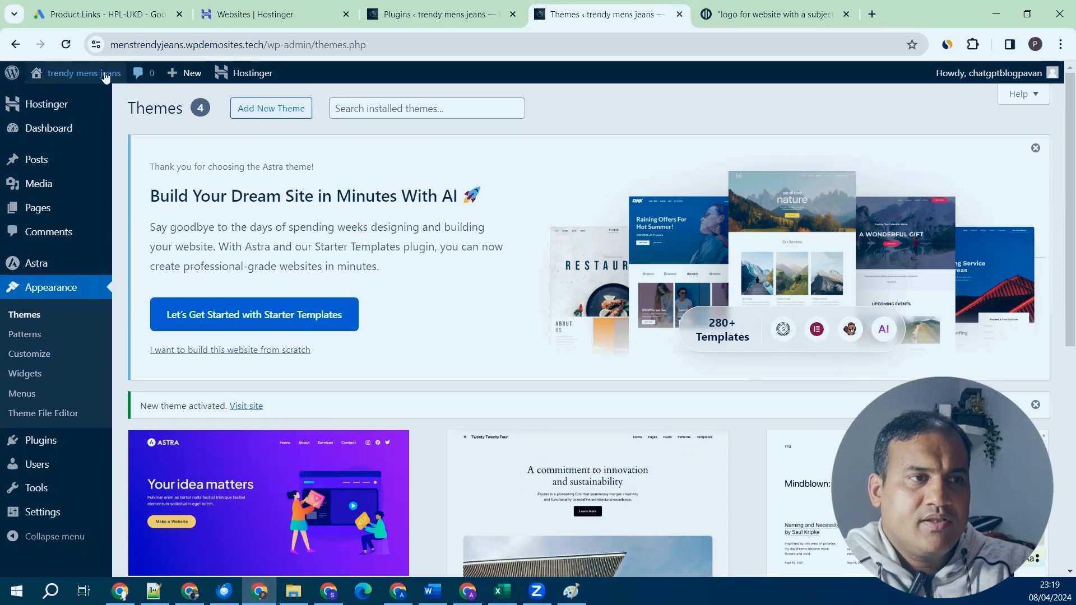
# View the live site with the Astra theme in a new tab, and close the logo image's browser tab.
pyautogui.moveTo(106, 77)
pyautogui.rightClick(77, 101)
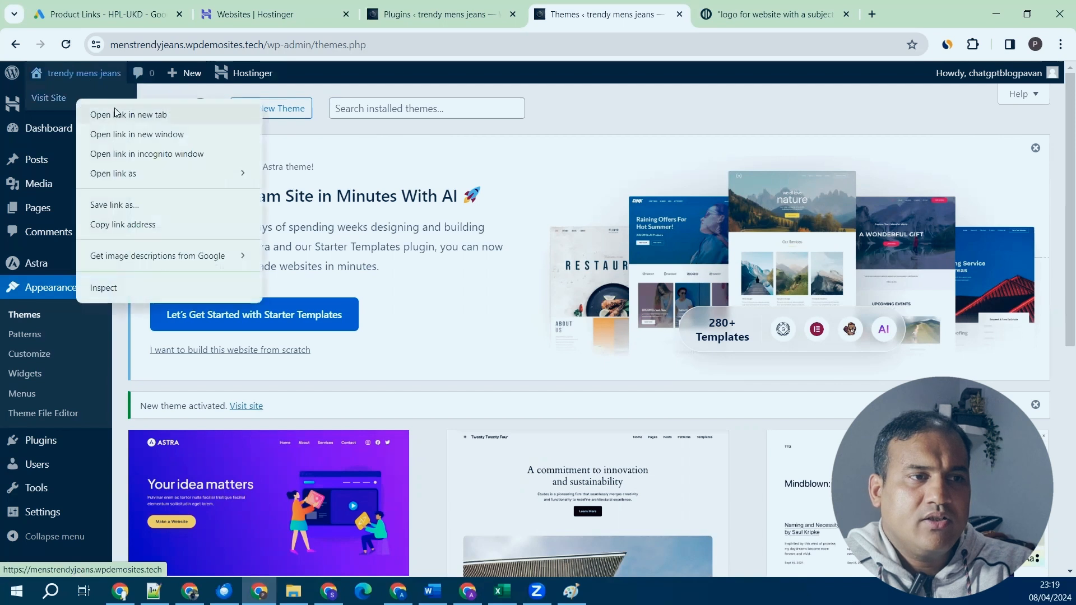
pyautogui.click(128, 114)
pyautogui.click(695, 14)
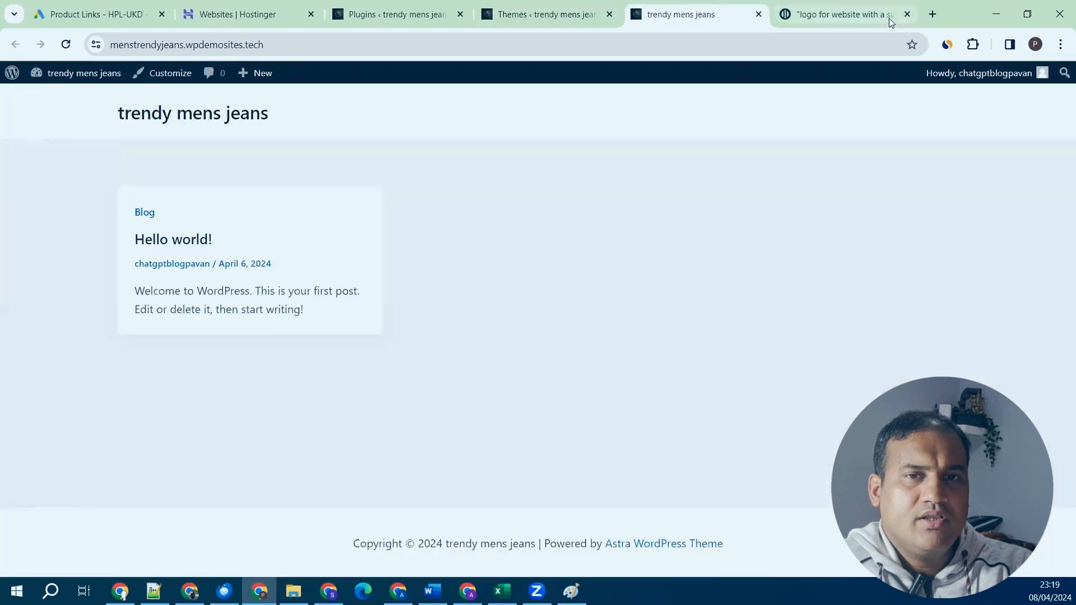
pyautogui.click(907, 14)
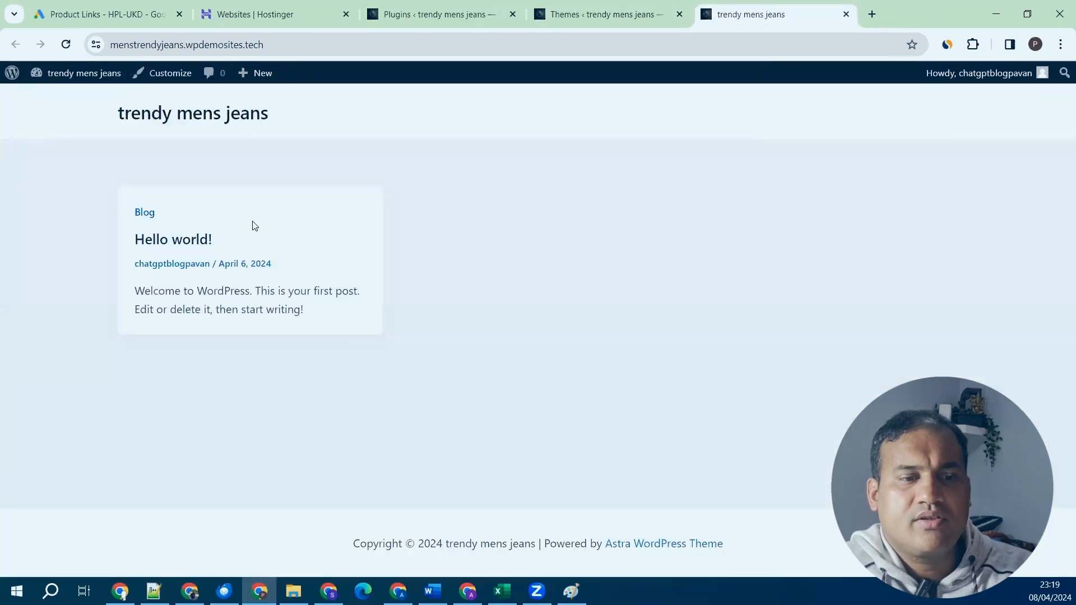
# Return to the WordPress admin, open the page for adding plugins, dismiss the Astra starter banner and open the plugin upload form.
pyautogui.click(629, 20)
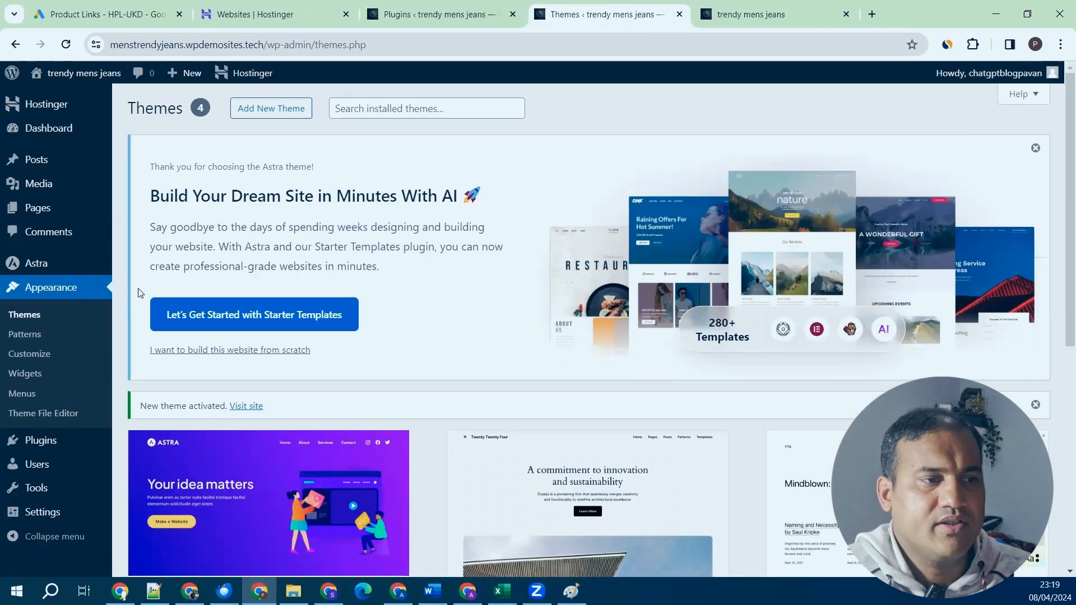
pyautogui.moveTo(63, 450)
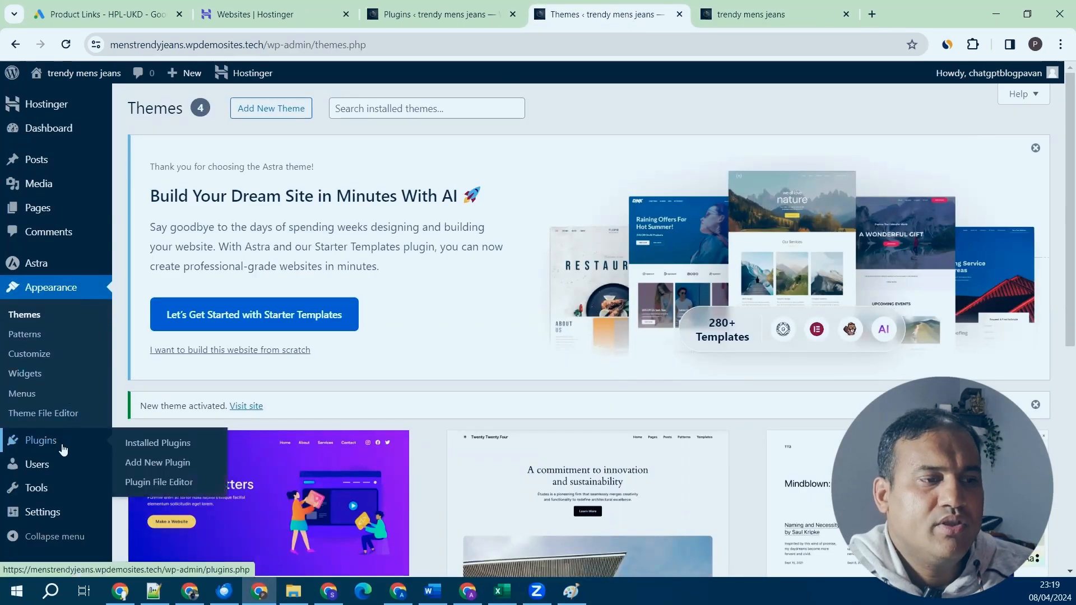
pyautogui.click(157, 463)
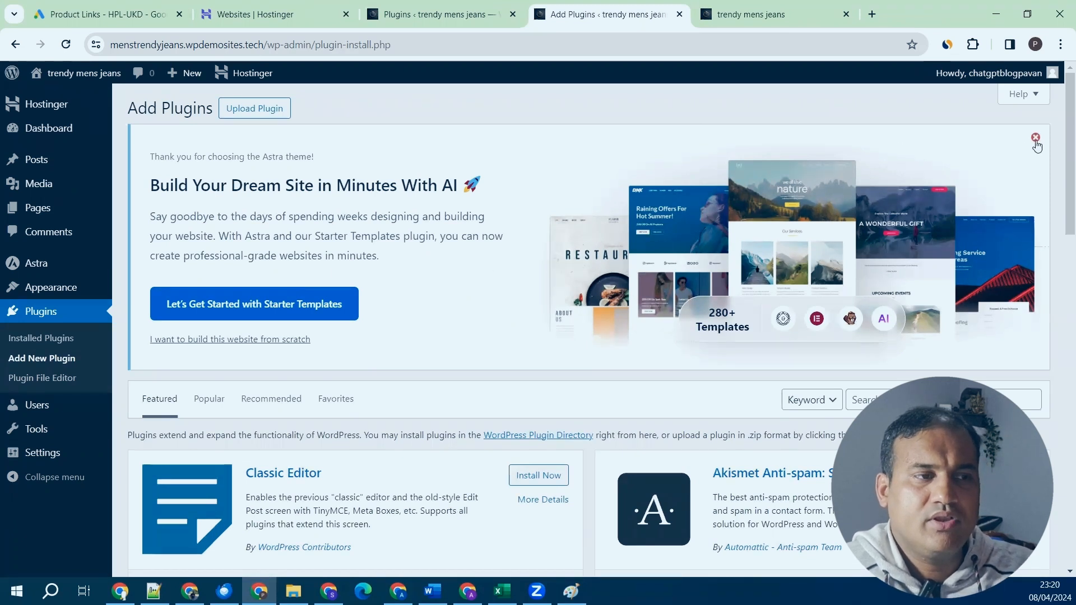
pyautogui.click(1035, 140)
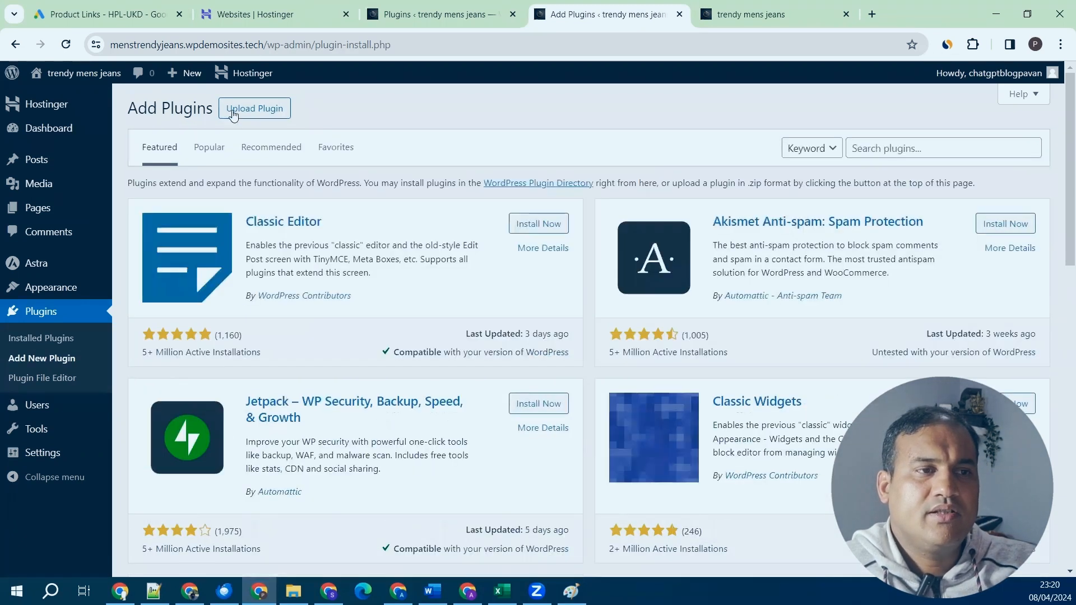
pyautogui.click(242, 109)
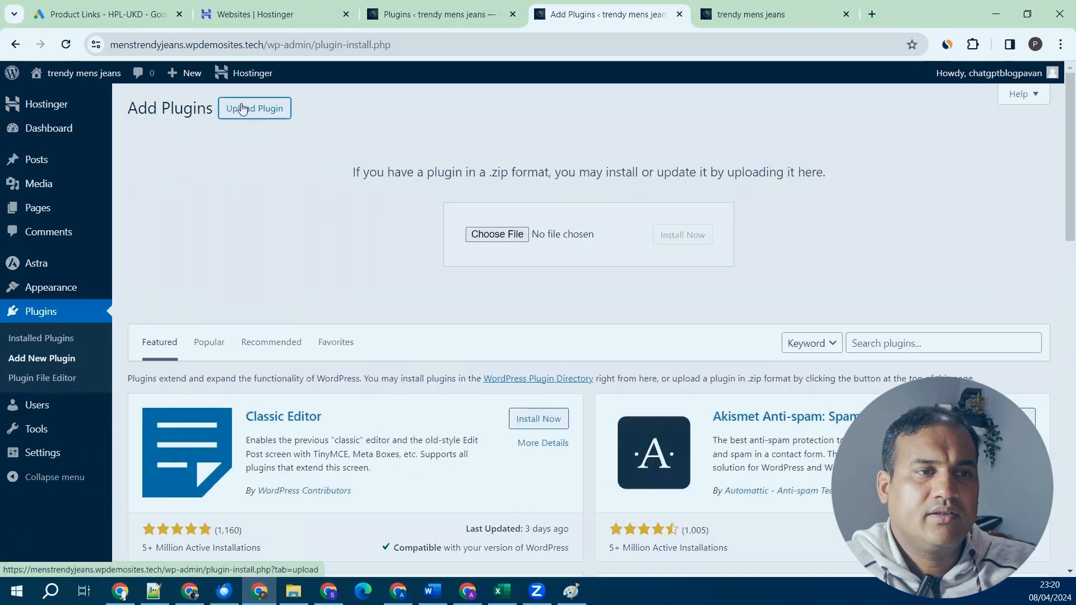
# Choose the Astra addon archive (astra-addon...gin-4.1.5.zip) for upload, install it and activate the plugin.
pyautogui.click(511, 238)
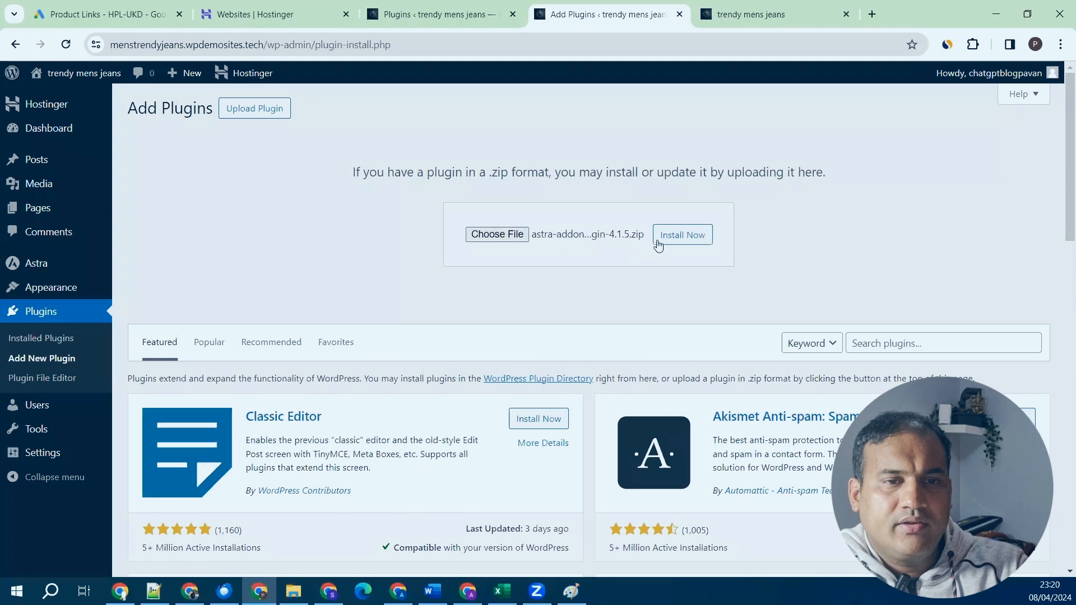
pyautogui.click(670, 241)
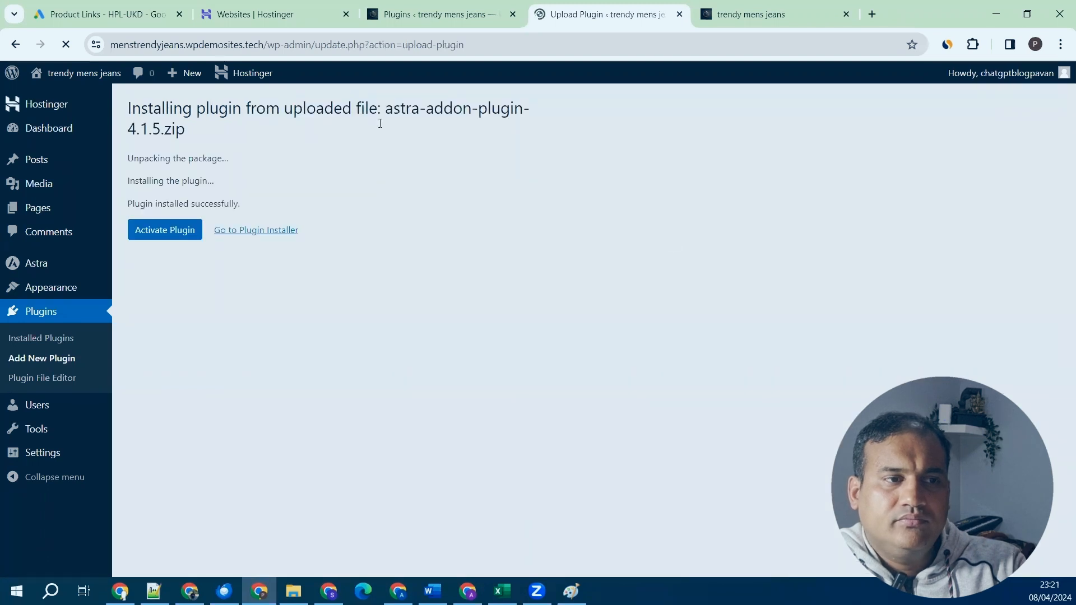
pyautogui.click(185, 231)
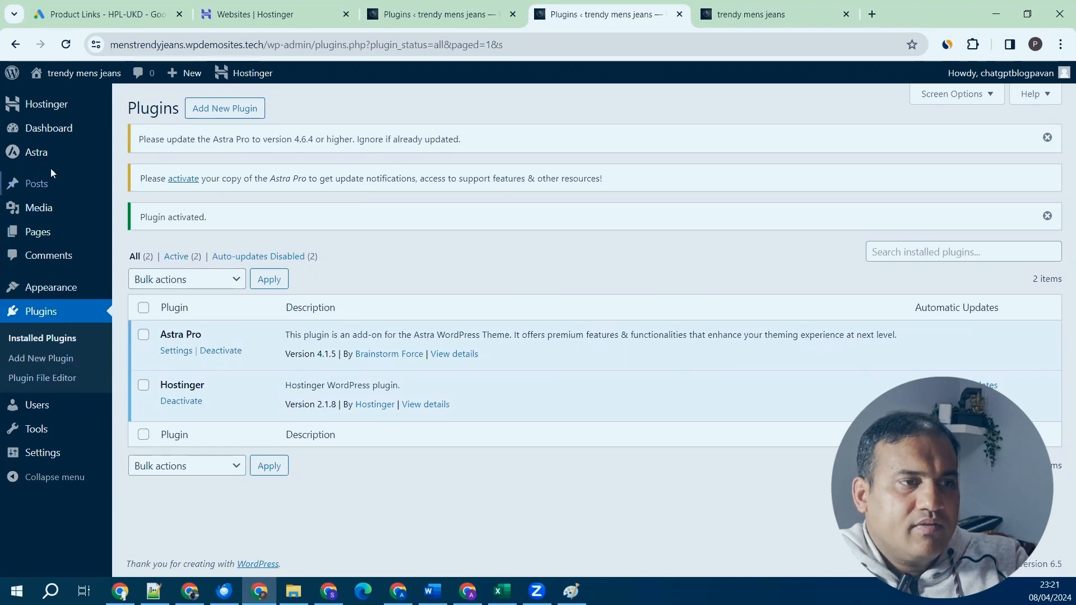
# Open the Astra dashboard and install the Starter Templates plugin from its useful plugins.
pyautogui.moveTo(54, 161)
pyautogui.click(180, 159)
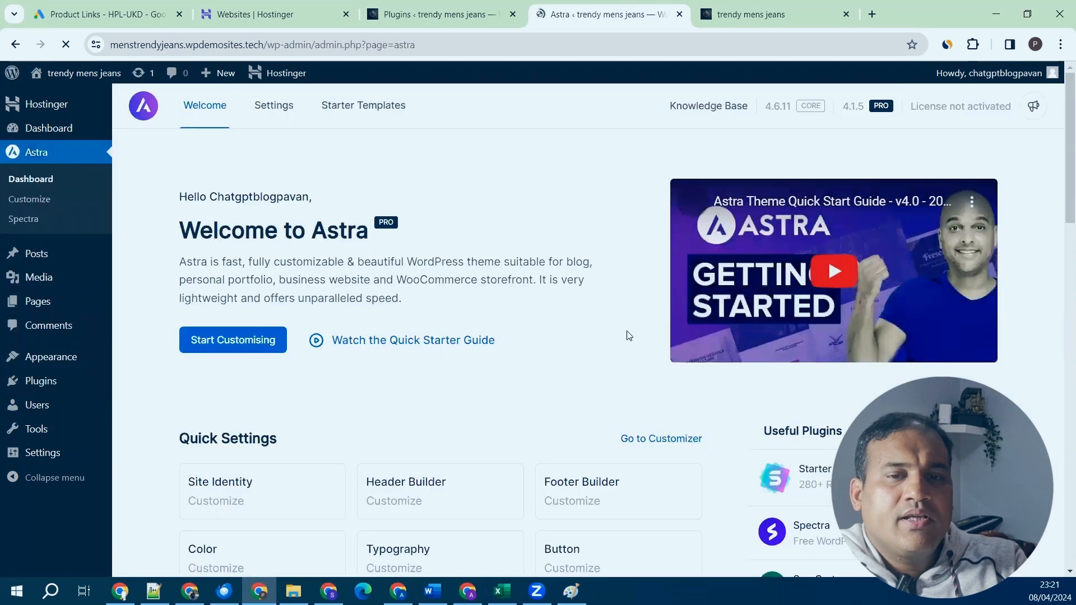
pyautogui.scroll(-5, 566, 350)
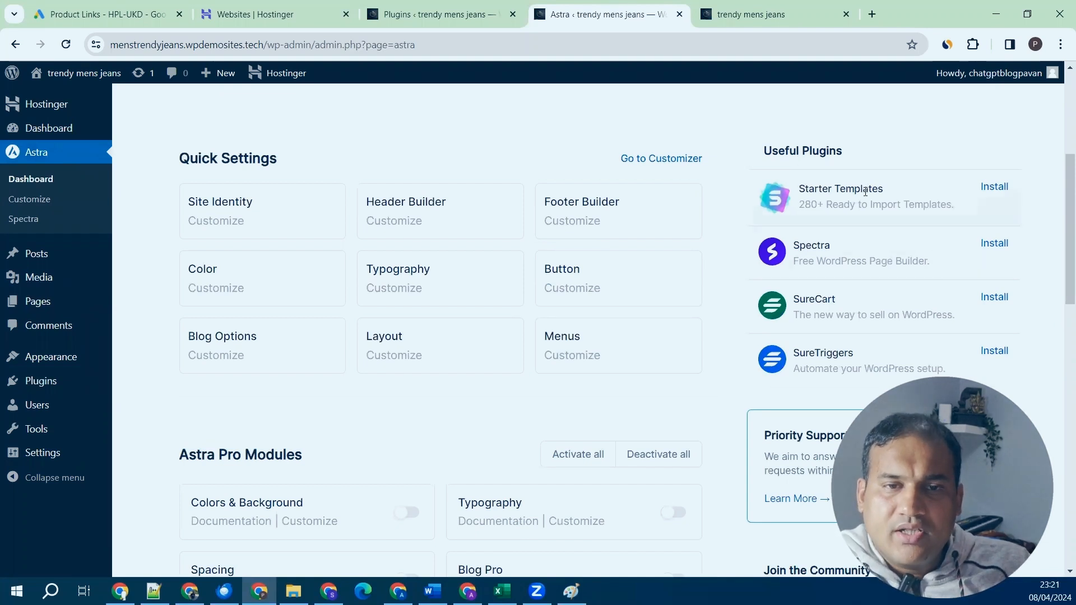
pyautogui.click(995, 192)
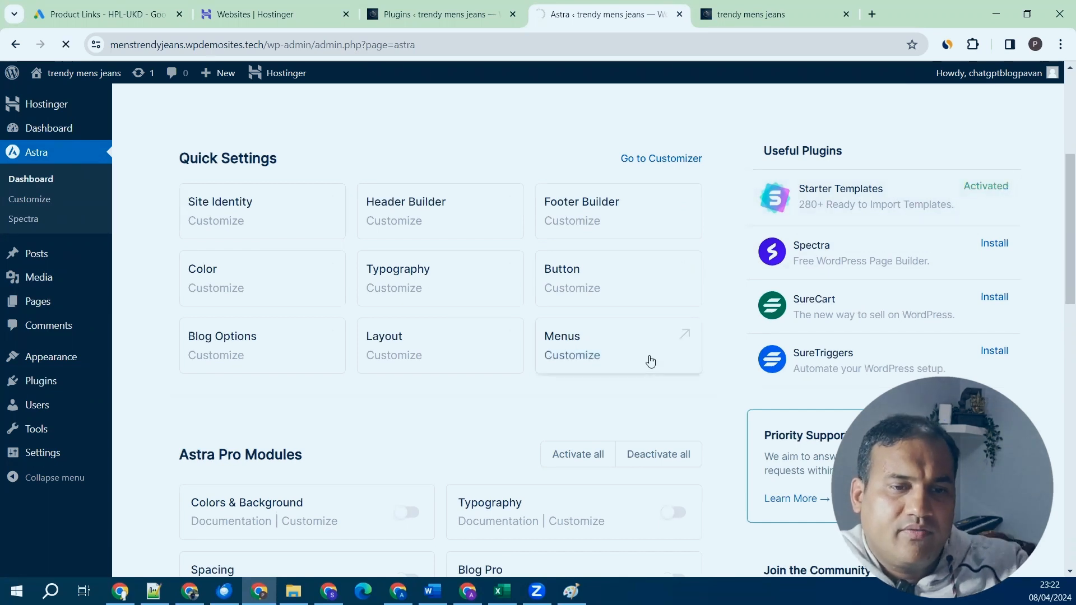
# Exit the Starter Templates builder choice to the WordPress dashboard and dismiss the Starter Templates welcome banner.
pyautogui.scroll(-3, 649, 360)
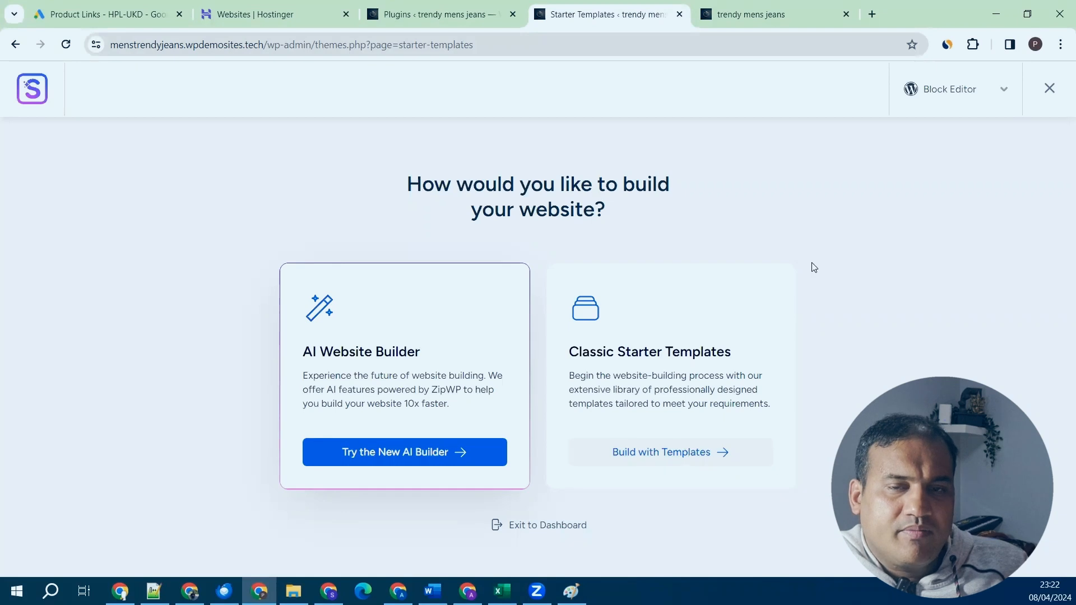
pyautogui.click(561, 526)
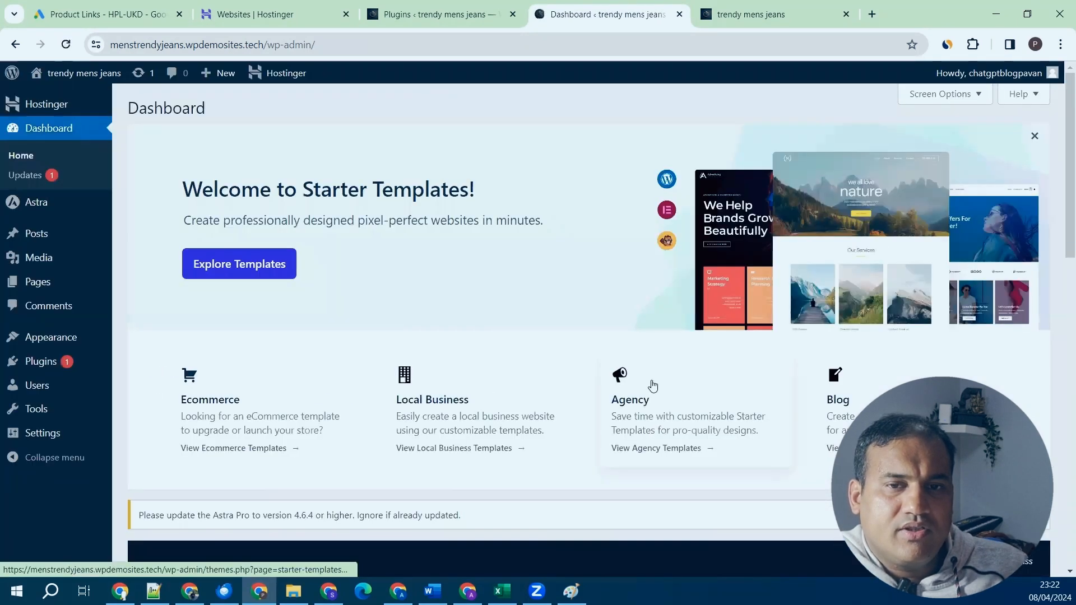
pyautogui.click(1035, 137)
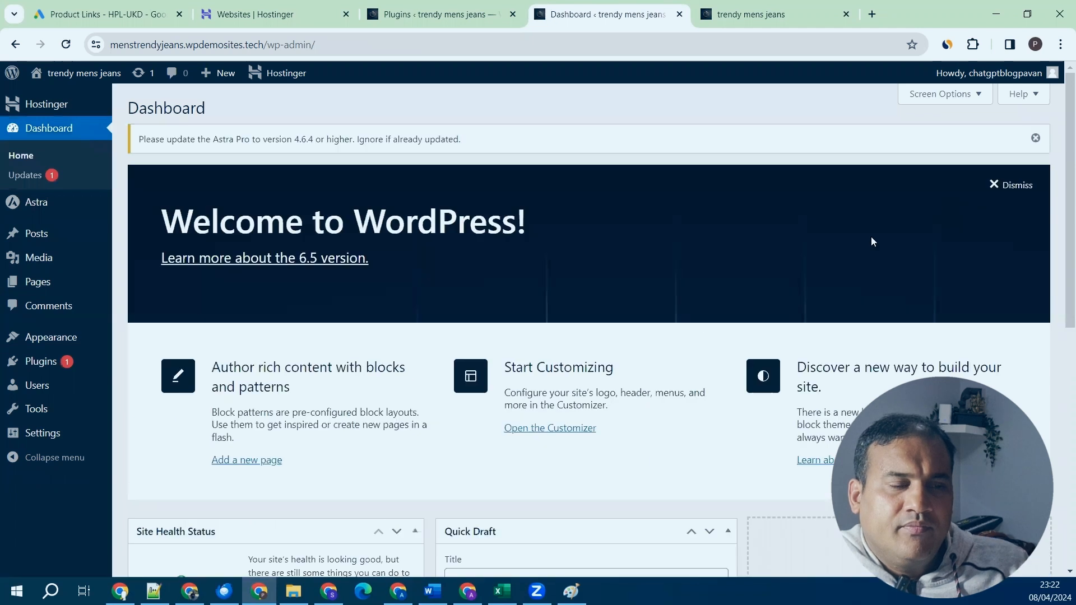
# Return to the Astra dashboard and activate all Astra Pro modules at once.
pyautogui.moveTo(48, 210)
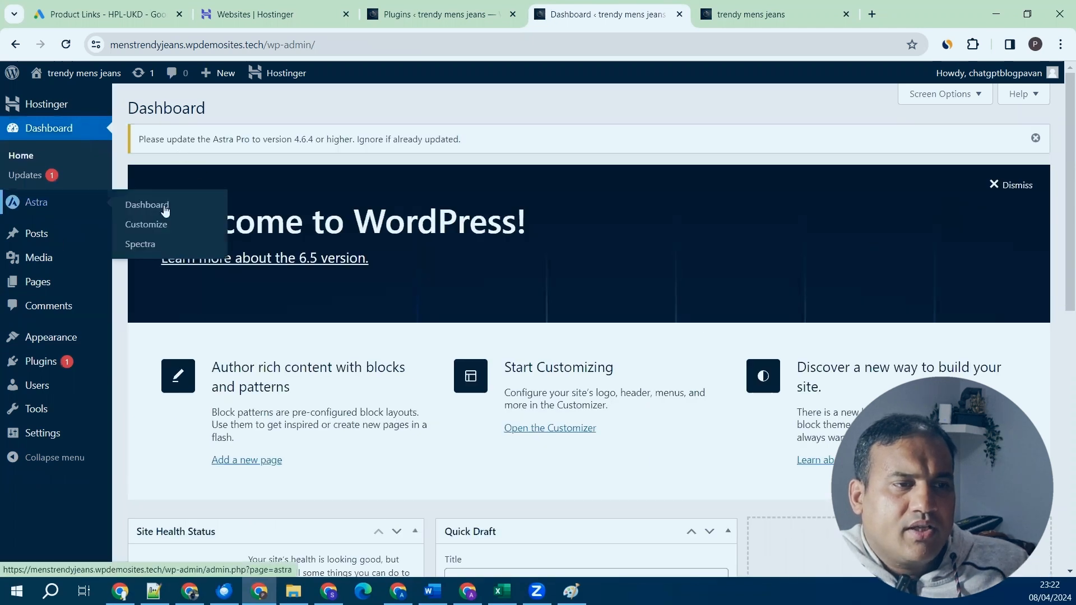
pyautogui.click(164, 208)
pyautogui.scroll(-6, 566, 166)
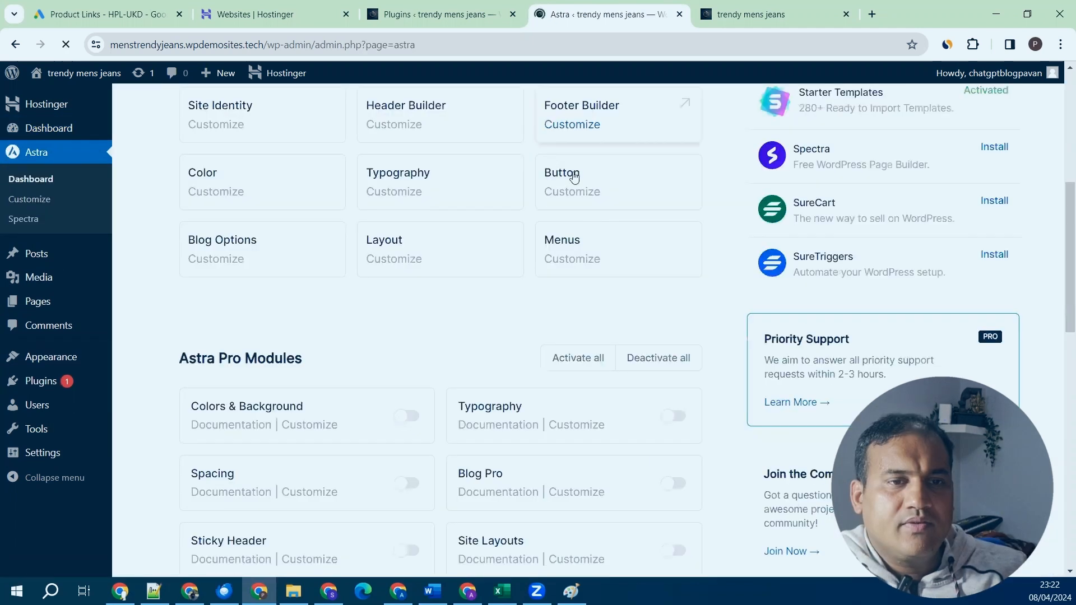
pyautogui.click(574, 178)
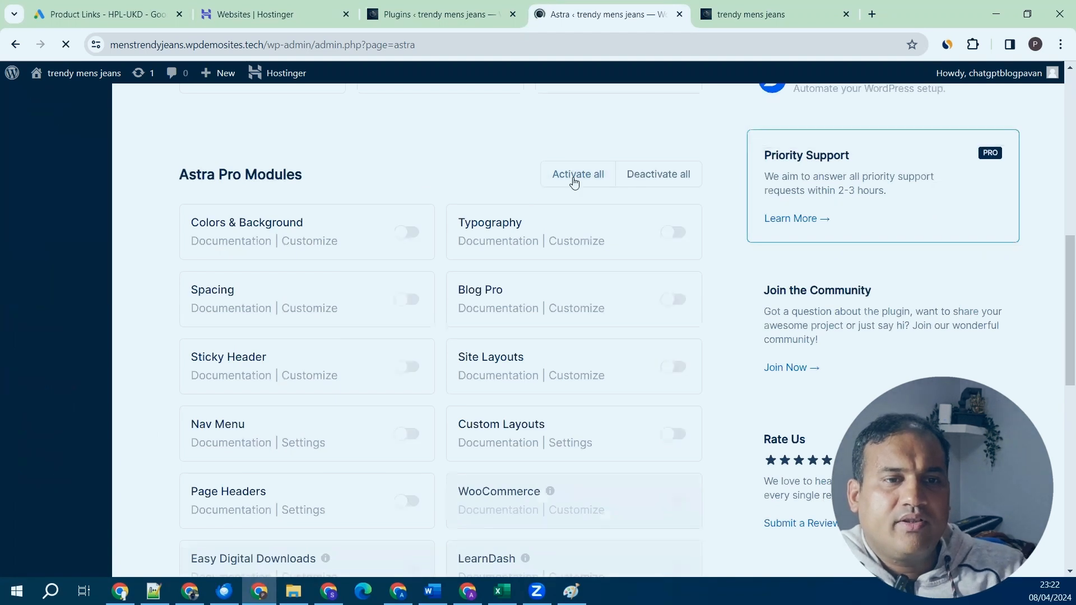
pyautogui.scroll(-5, 580, 178)
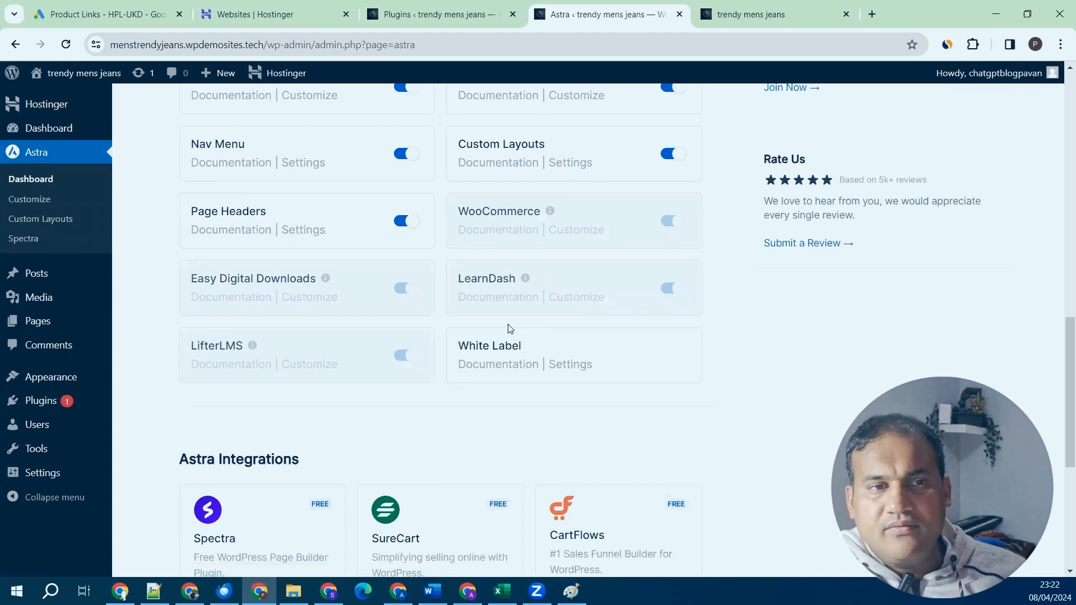
# Open Astra's Custom Layouts page.
pyautogui.scroll(5, 510, 329)
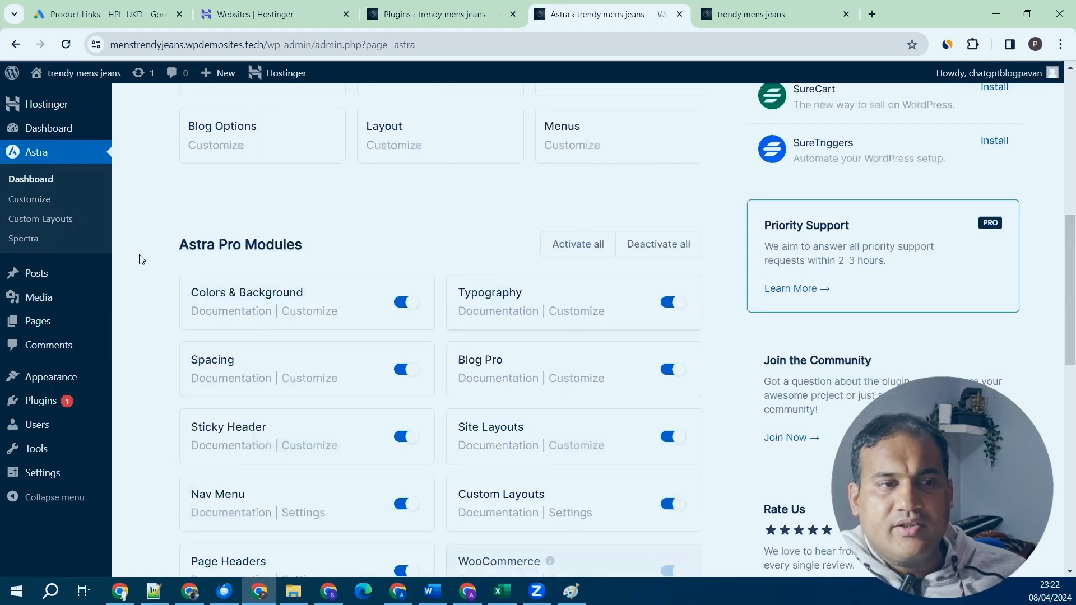
pyautogui.scroll(4, 369, 255)
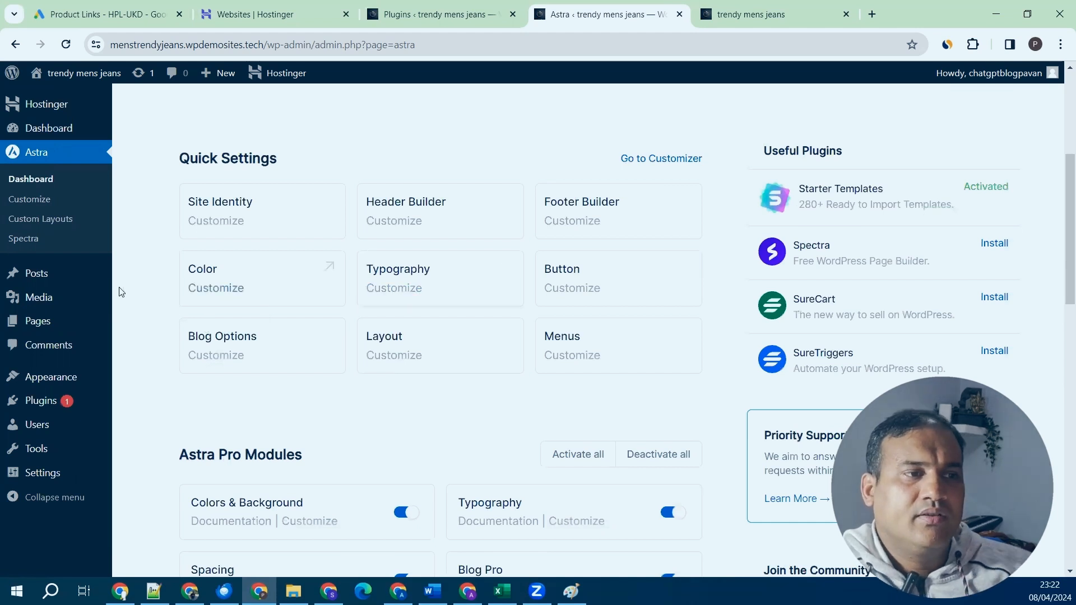
pyautogui.click(61, 224)
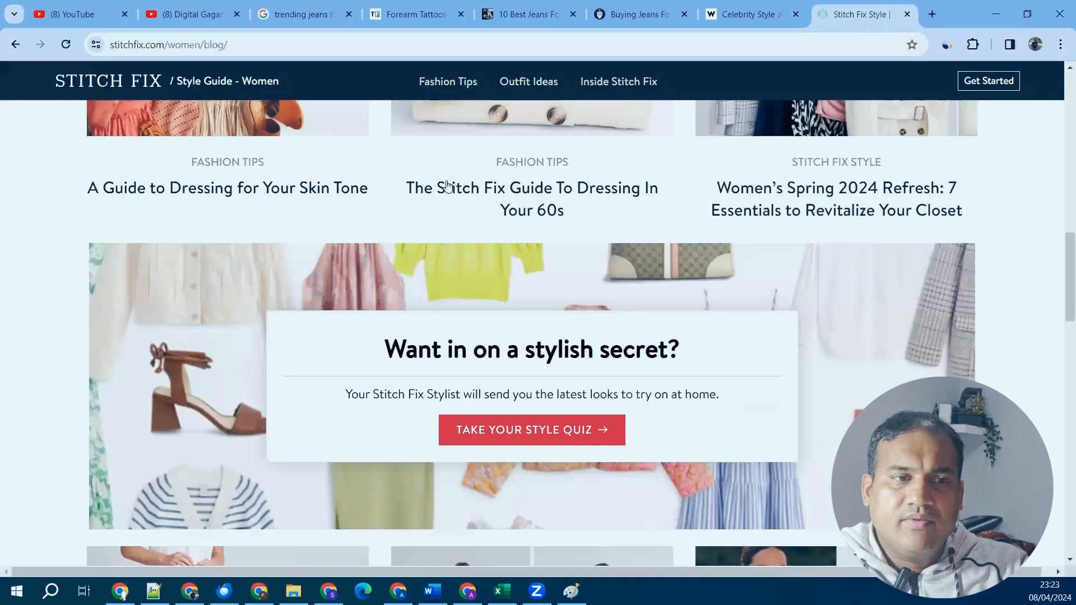
# Switch to the Real Men Real Style article on buying jeans, close its pop-up and examine the page from header to footer.
pyautogui.click(629, 6)
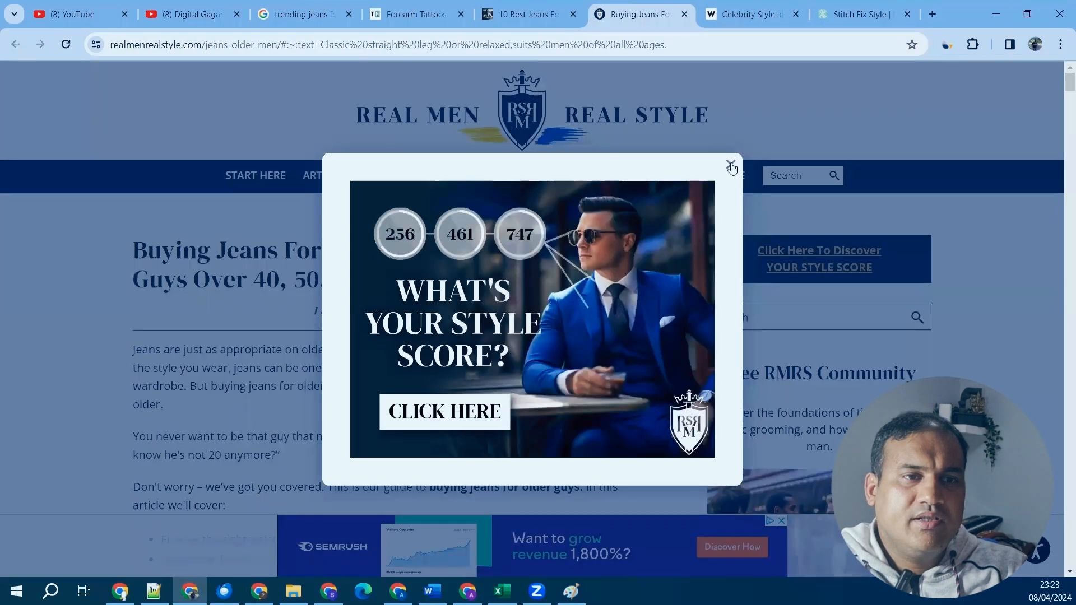
pyautogui.click(729, 166)
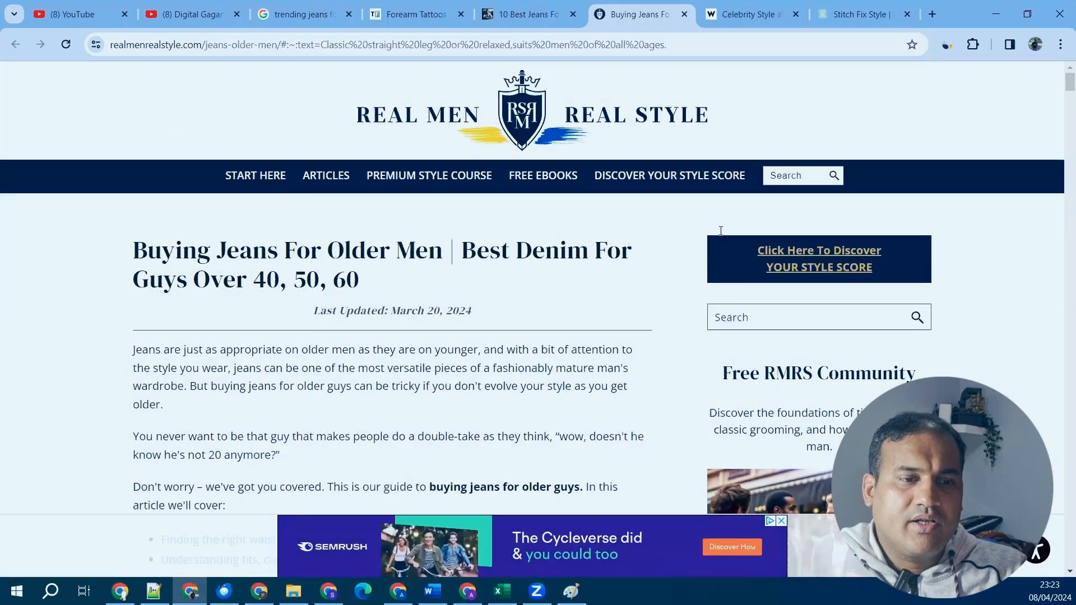
pyautogui.scroll(-5, 684, 278)
pyautogui.scroll(-8, 686, 279)
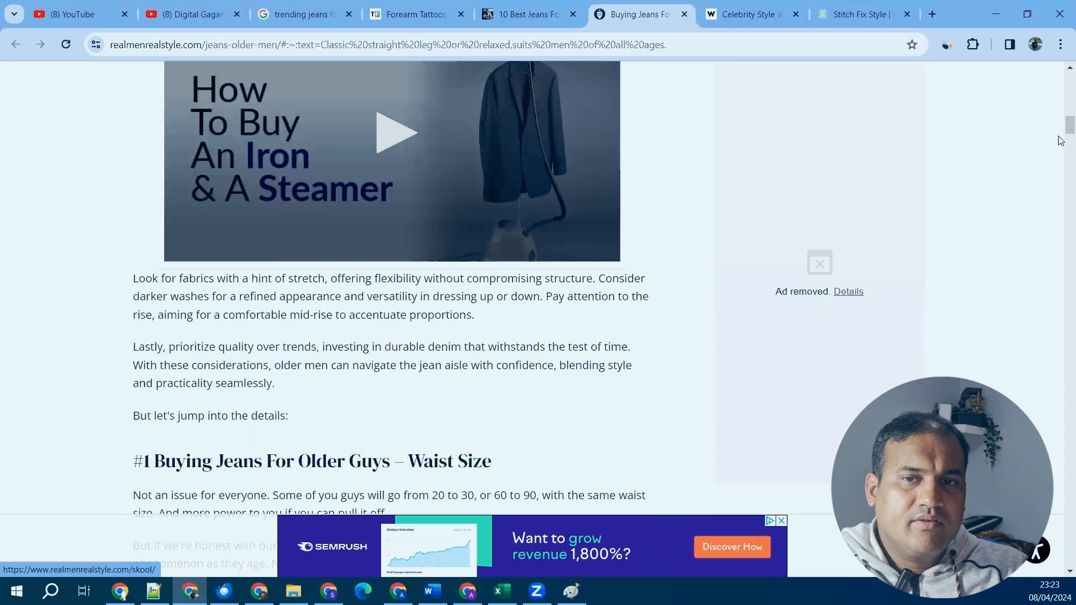
pyautogui.moveTo(1070, 126); pyautogui.dragTo(1059, 563)
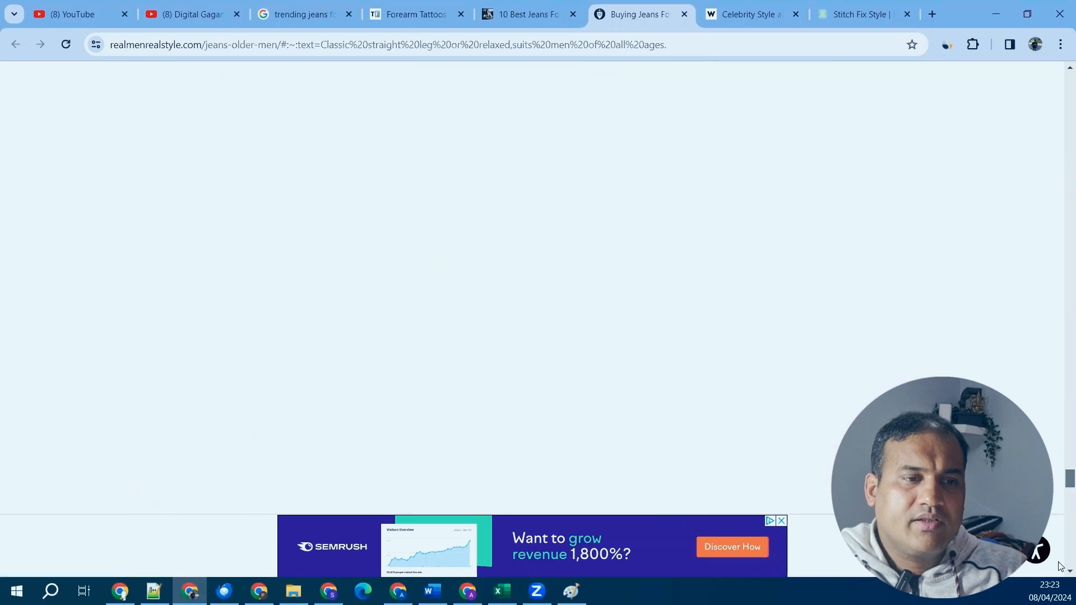
pyautogui.scroll(-5, 646, 454)
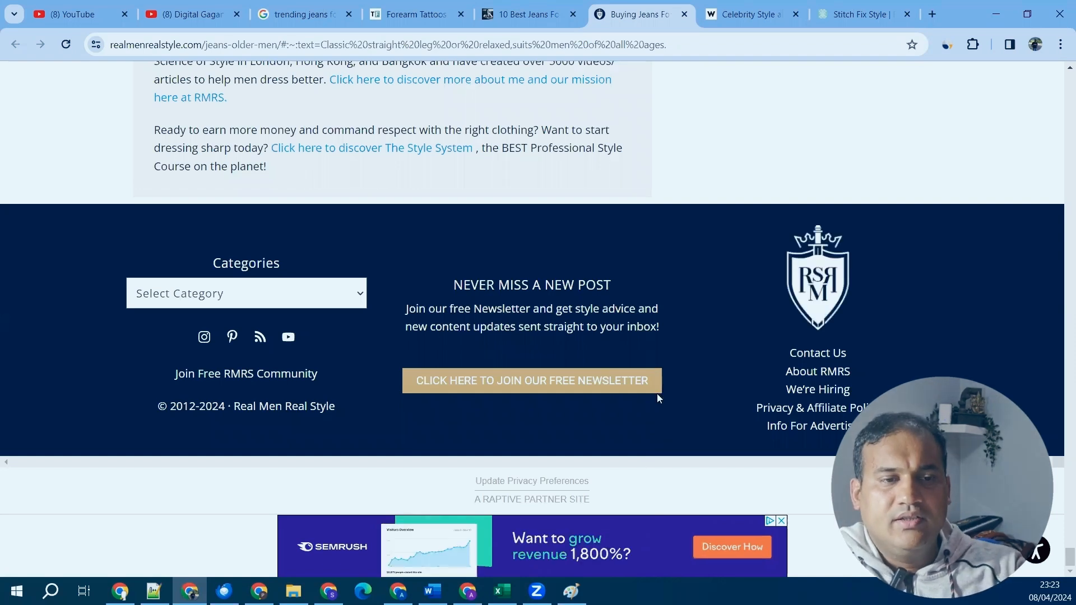
# Return to the WordPress admin and open the classic template library of the Starter Templates plugin from the installed plugins.
pyautogui.hotkey('alt', 'Tab')
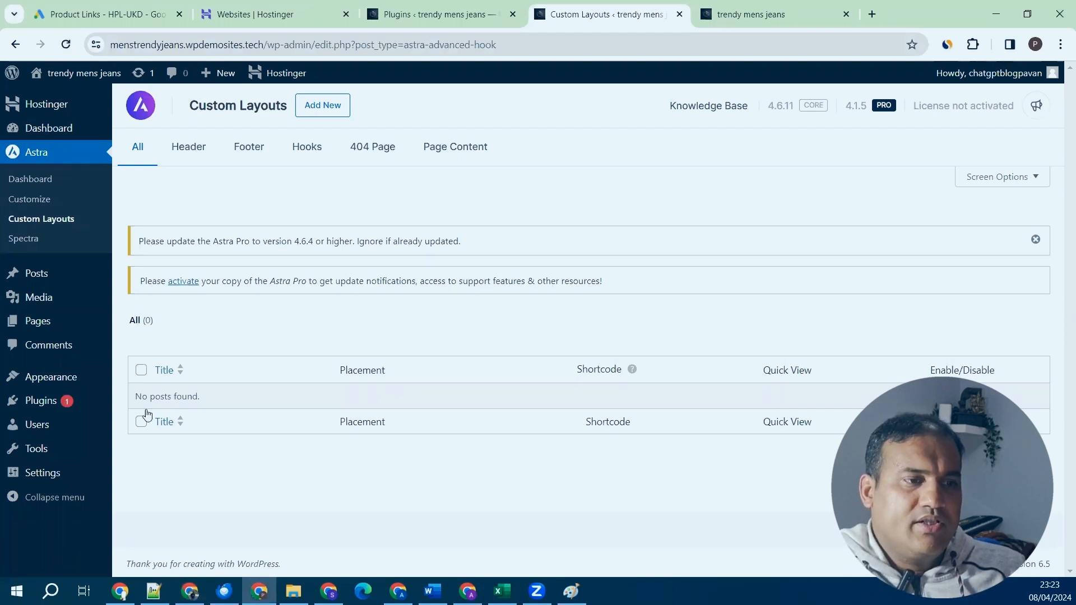
pyautogui.moveTo(67, 401)
pyautogui.click(168, 401)
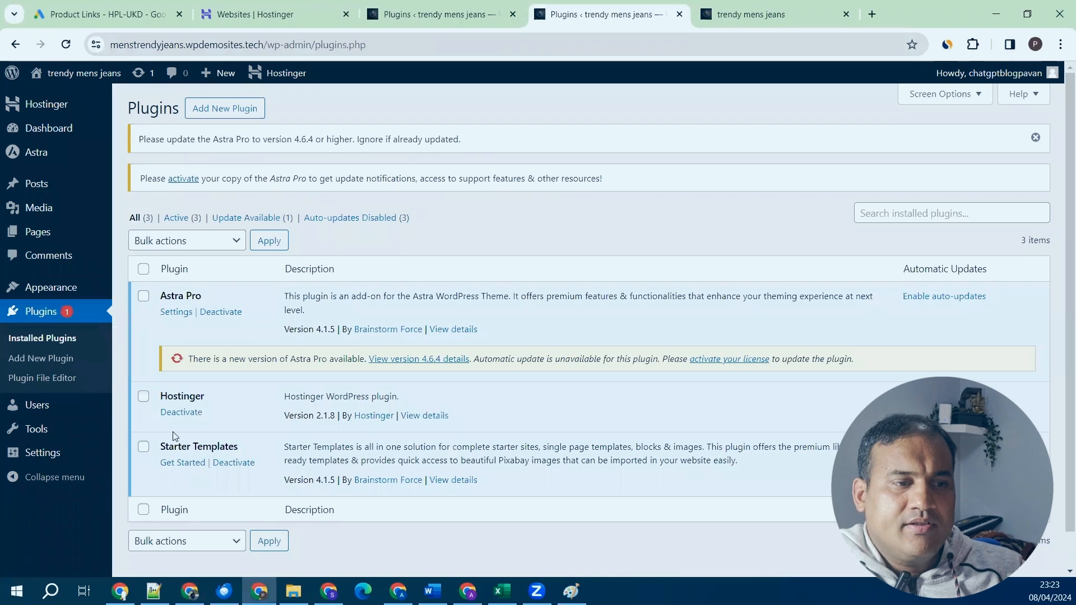
pyautogui.click(187, 463)
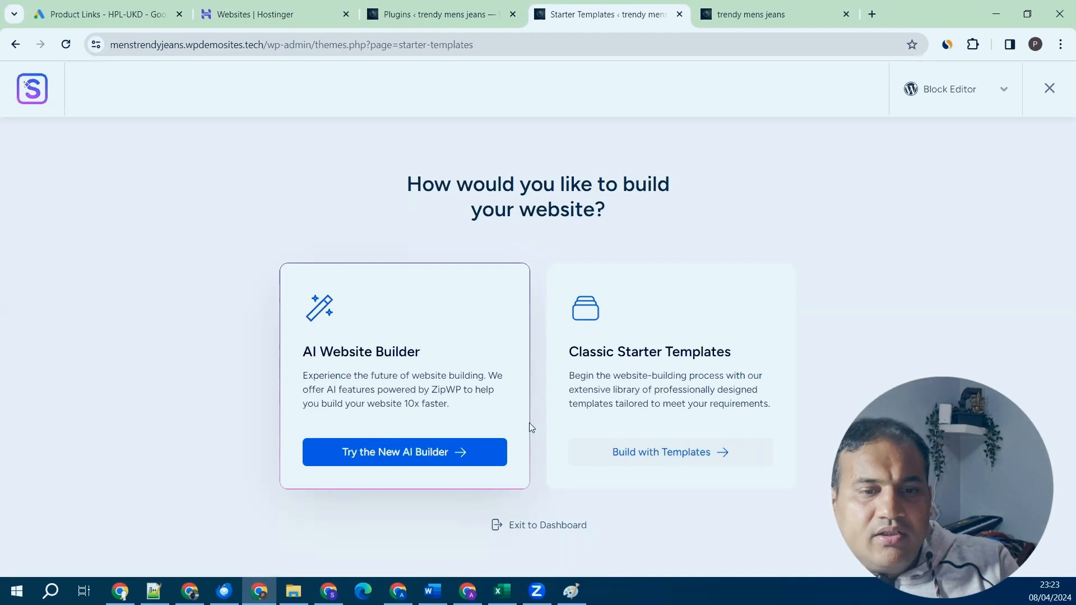
pyautogui.click(654, 454)
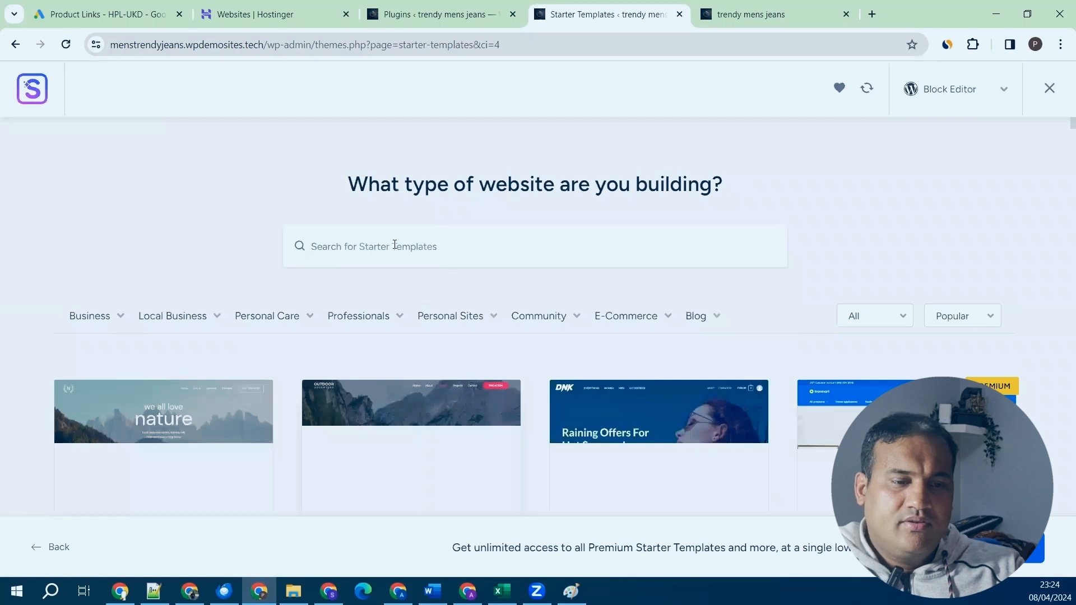
# Search the starter template library for "fashion".
pyautogui.click(395, 244)
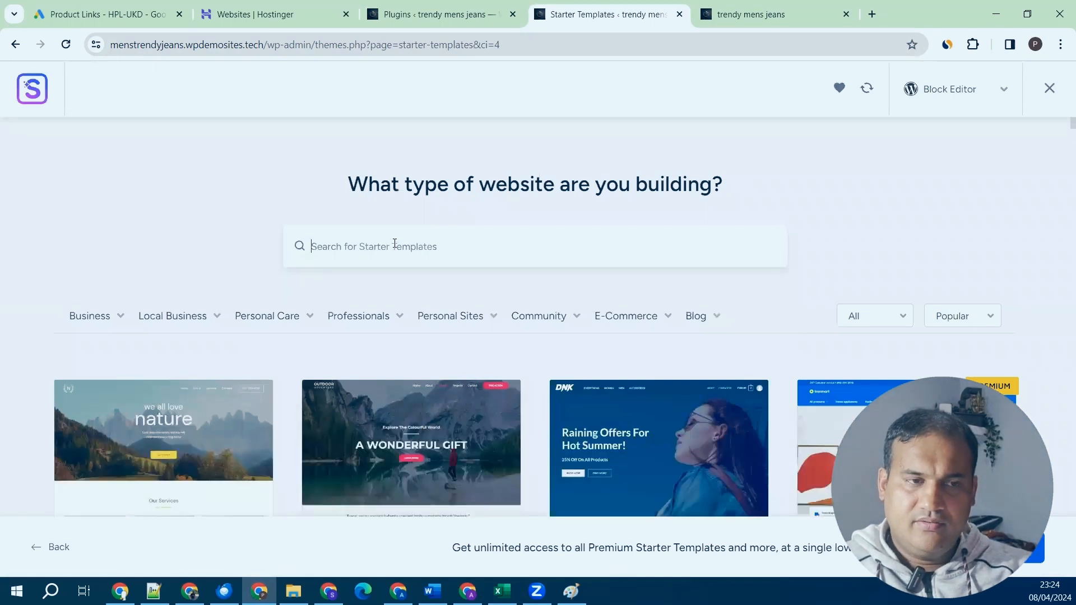
pyautogui.write('fahion')
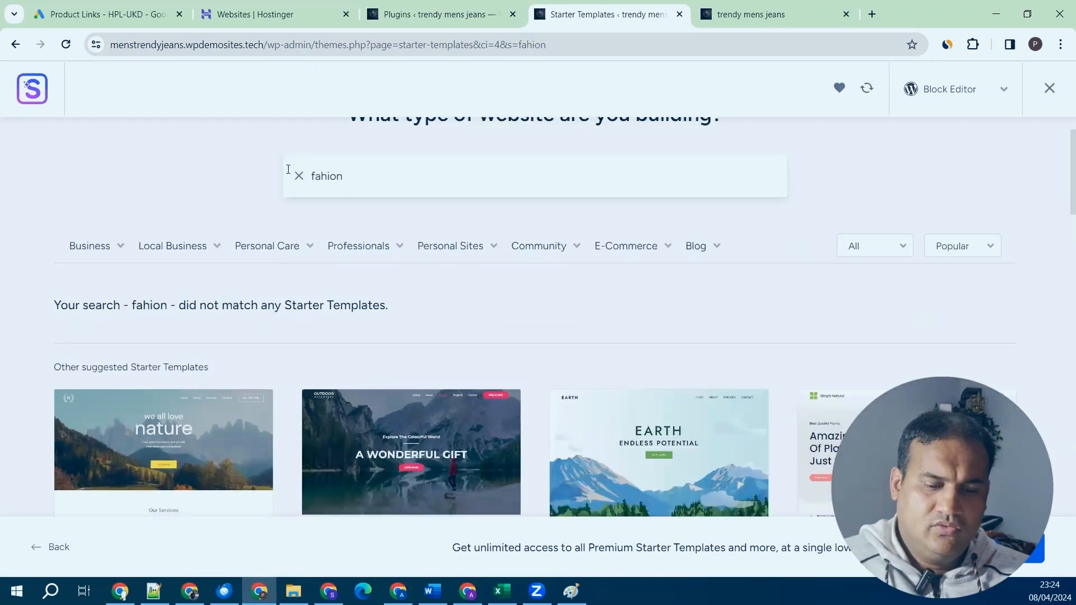
pyautogui.hotkey('ctrl', 'a')
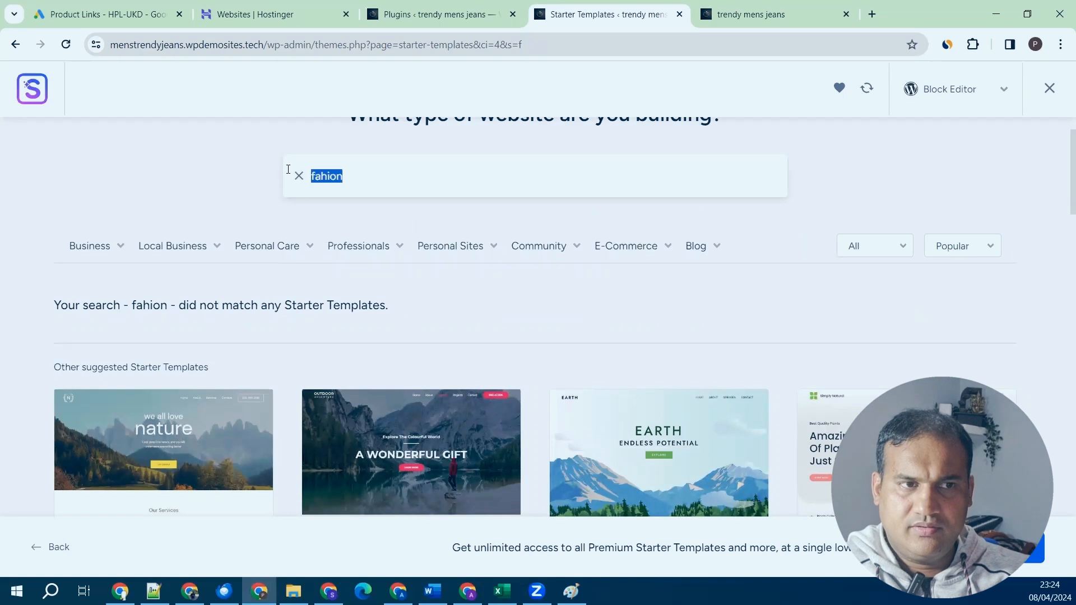
pyautogui.write('fashion')
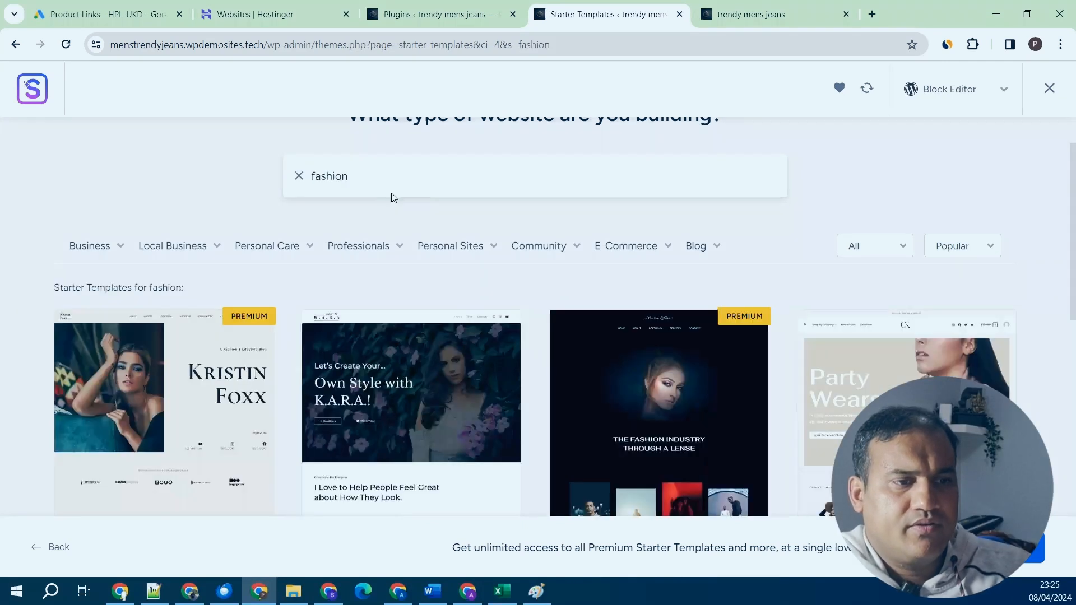
# Examine the fashion search results and the other suggested starter templates, comparing free and premium designs for the site.
pyautogui.scroll(-2, 373, 327)
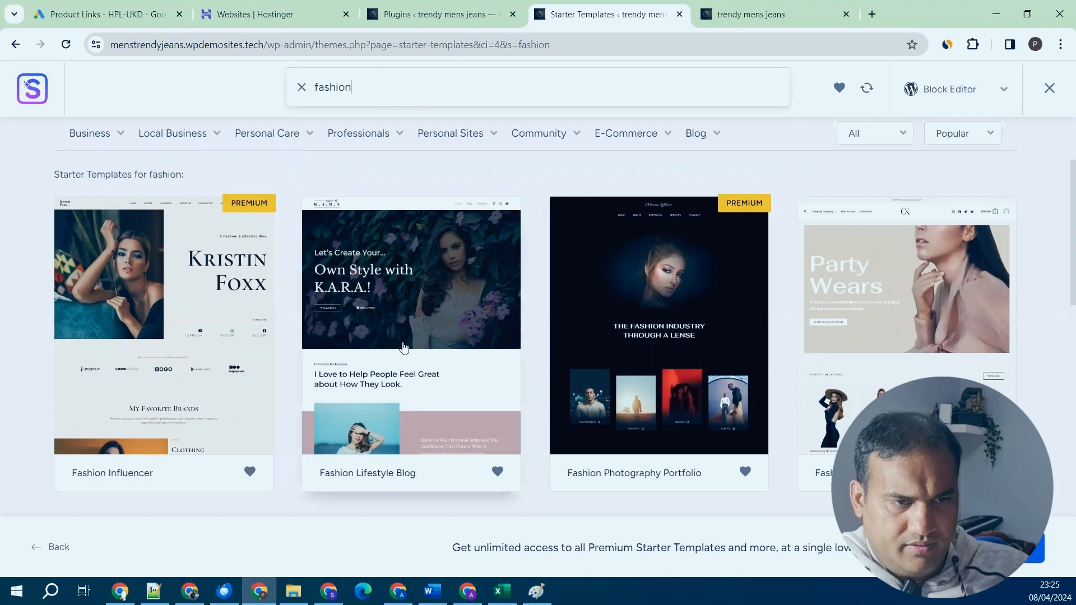
pyautogui.scroll(-1, 442, 384)
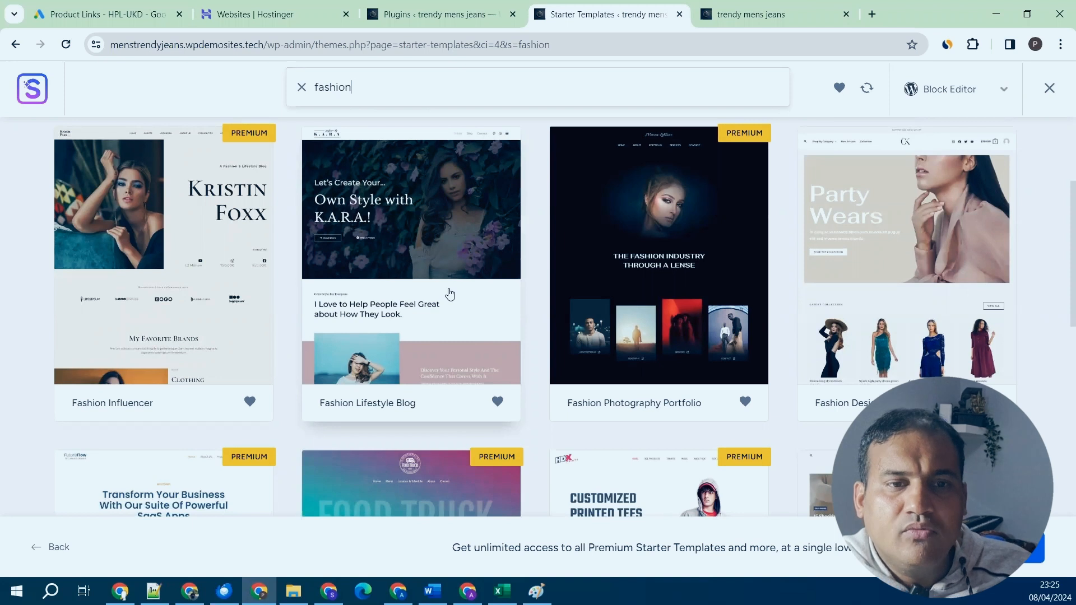
pyautogui.scroll(-2, 451, 290)
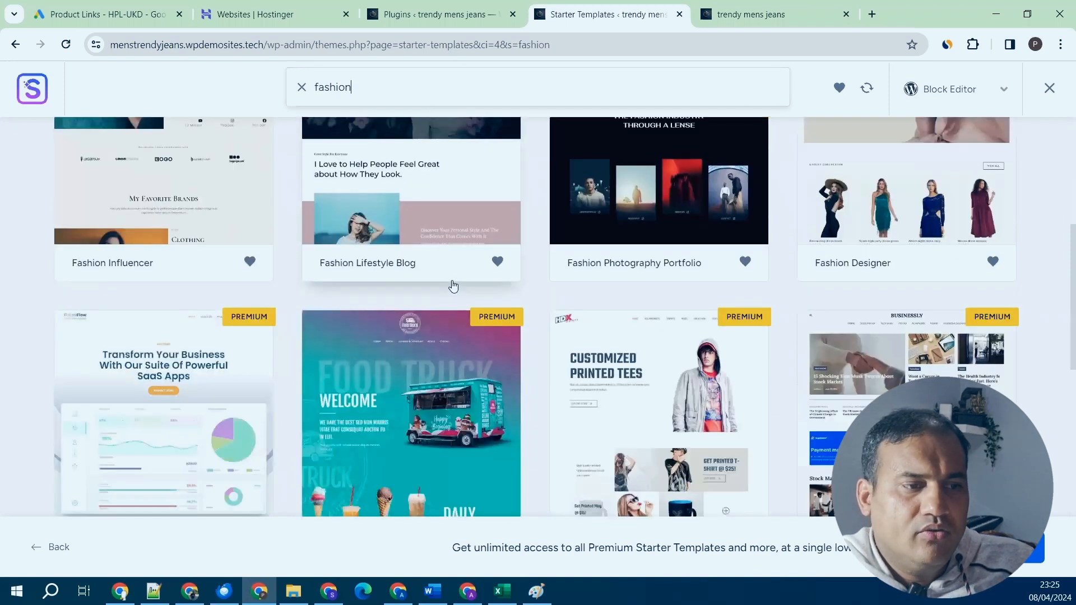
pyautogui.scroll(-1, 453, 287)
pyautogui.scroll(3, 451, 283)
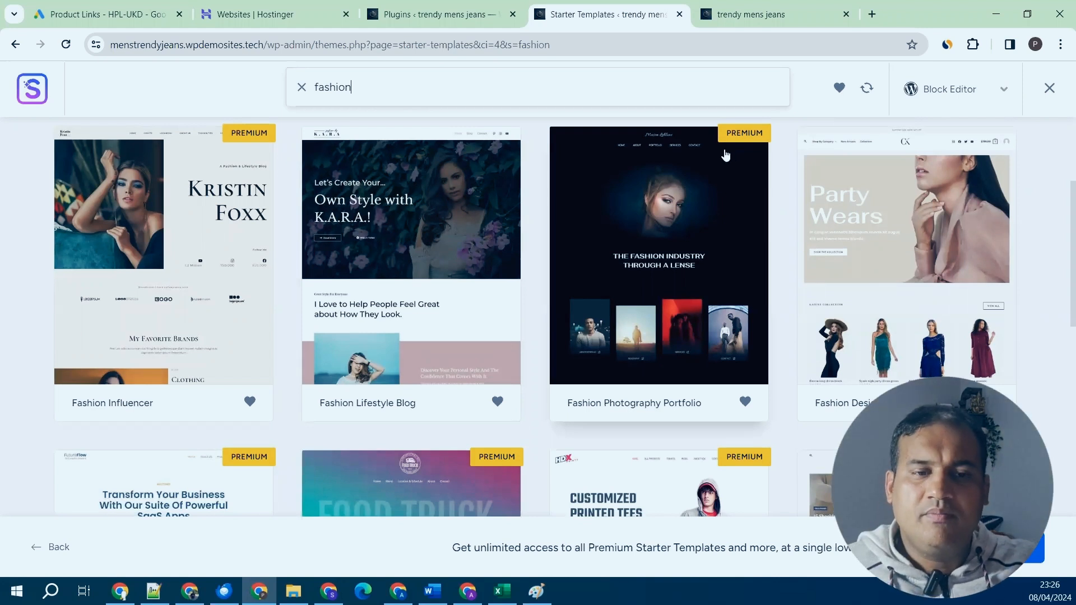
pyautogui.scroll(-3, 725, 155)
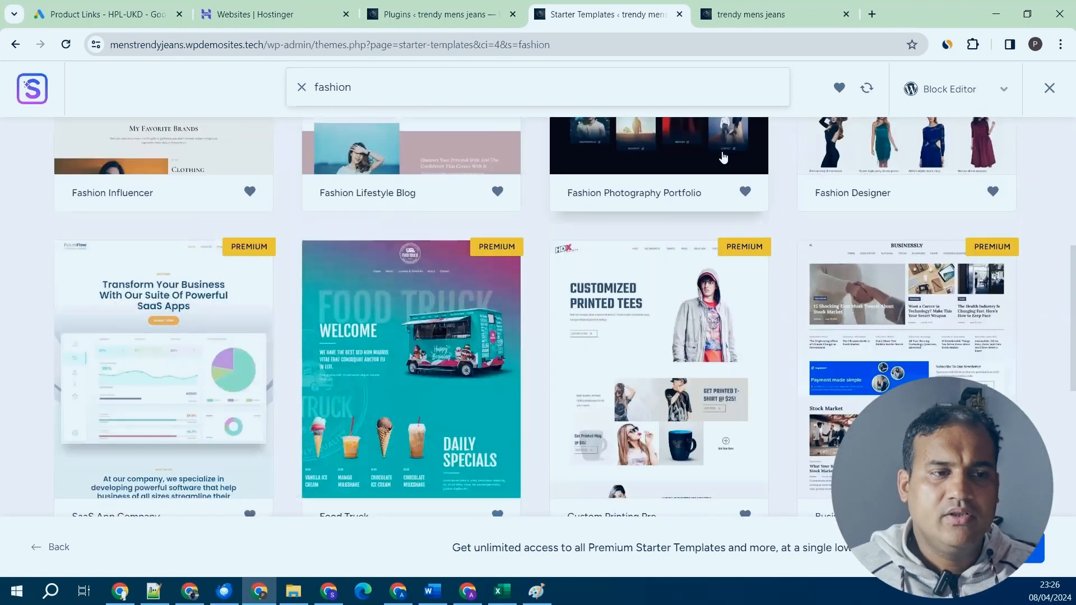
pyautogui.scroll(-3, 721, 157)
pyautogui.scroll(-2, 579, 271)
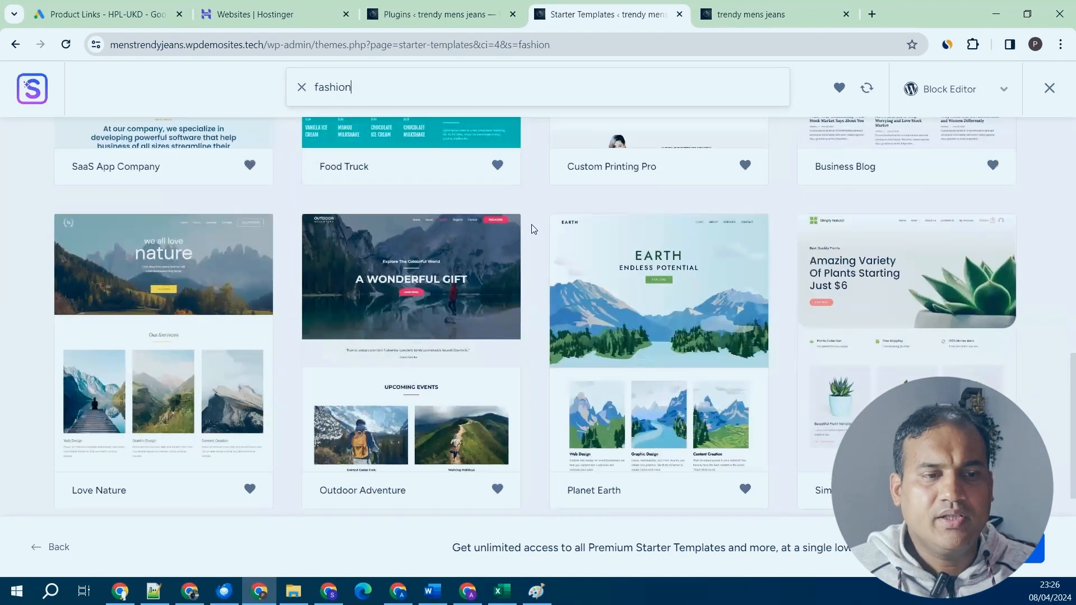
# Select the Fashion Lifestyle Blog starter template from the fashion search results.
pyautogui.scroll(-4, 532, 229)
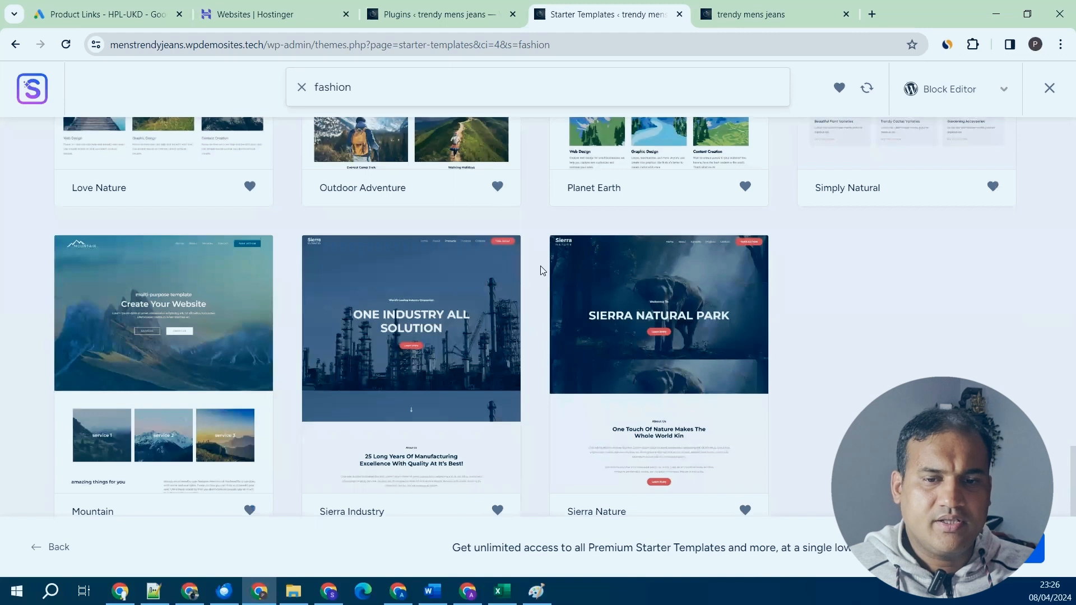
pyautogui.scroll(5, 542, 271)
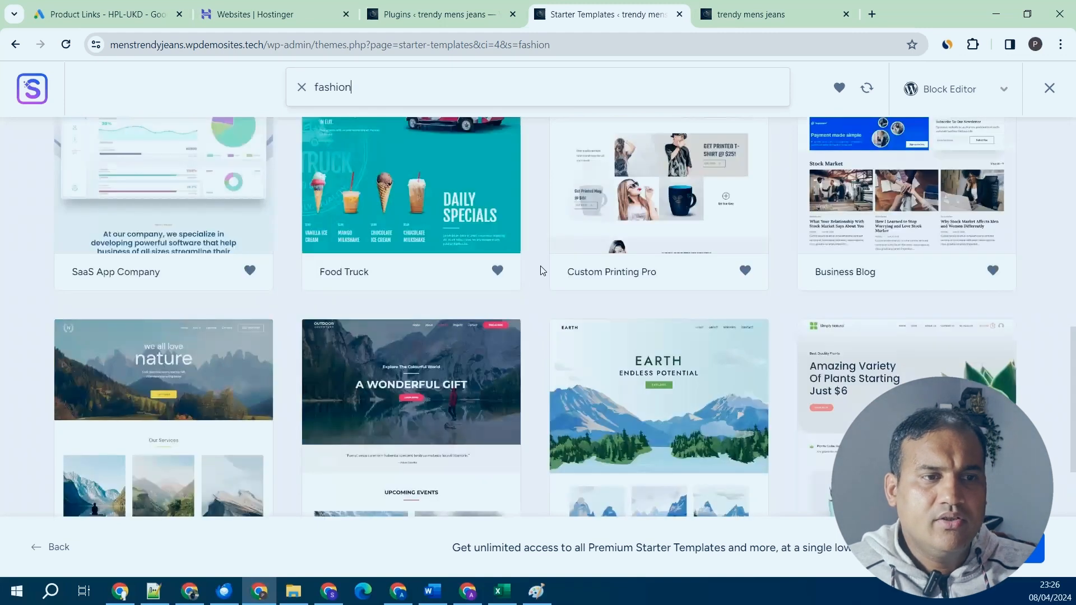
pyautogui.scroll(5, 543, 270)
pyautogui.scroll(2, 435, 319)
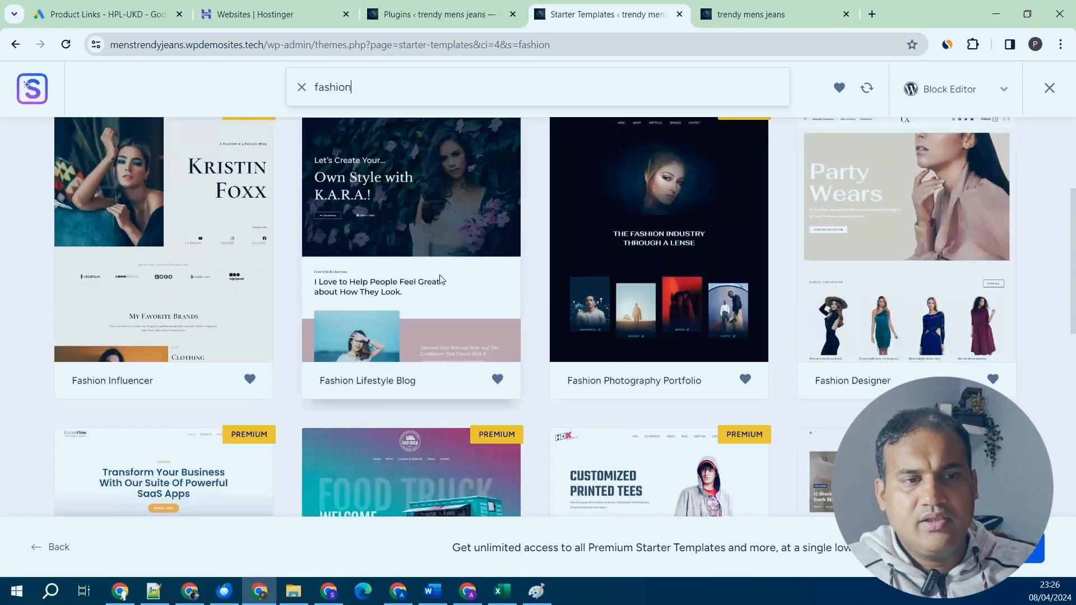
pyautogui.click(441, 279)
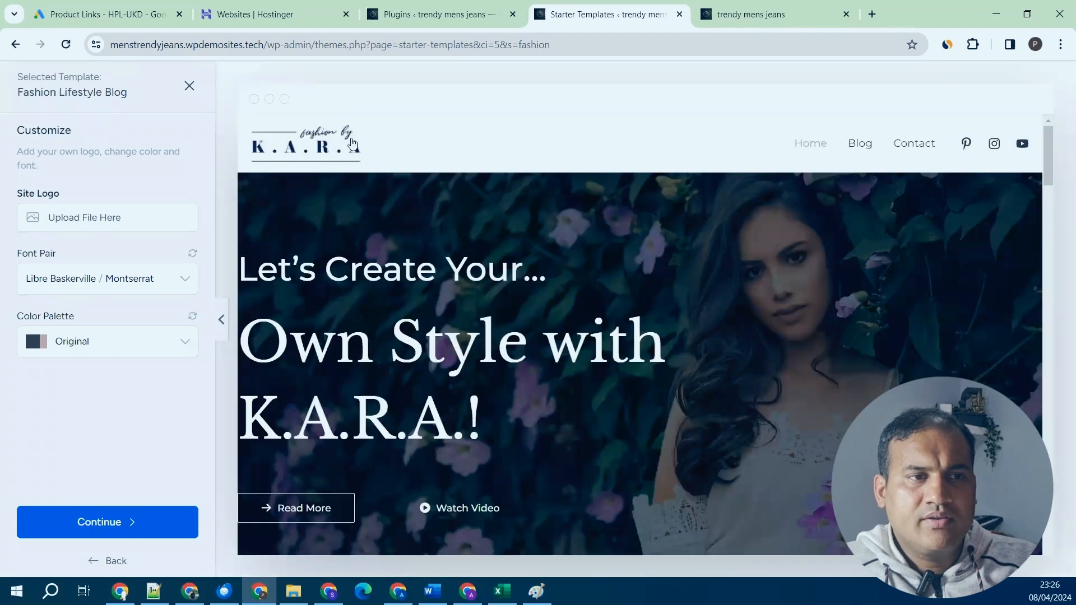
# Set the template's site logo to the cropped-trendy-jeans-logo.png image from the media library.
pyautogui.click(114, 220)
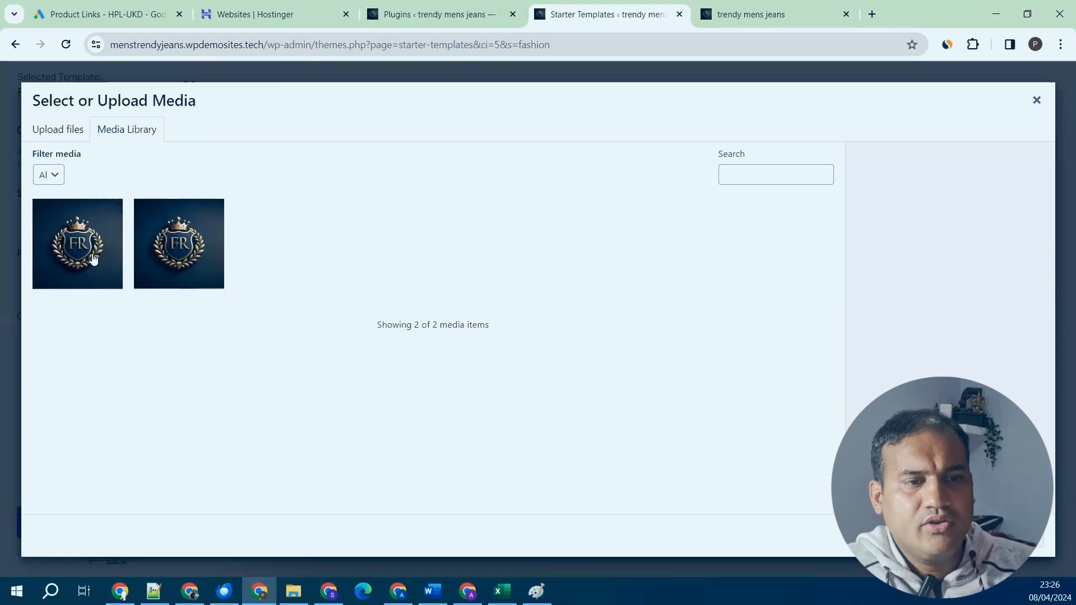
pyautogui.click(93, 258)
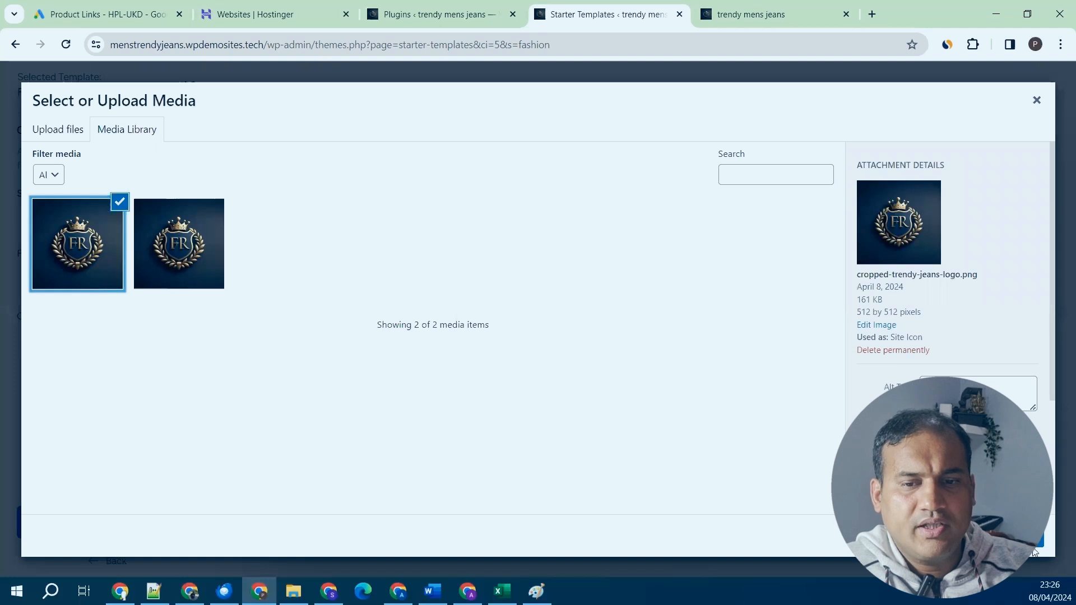
pyautogui.click(1017, 536)
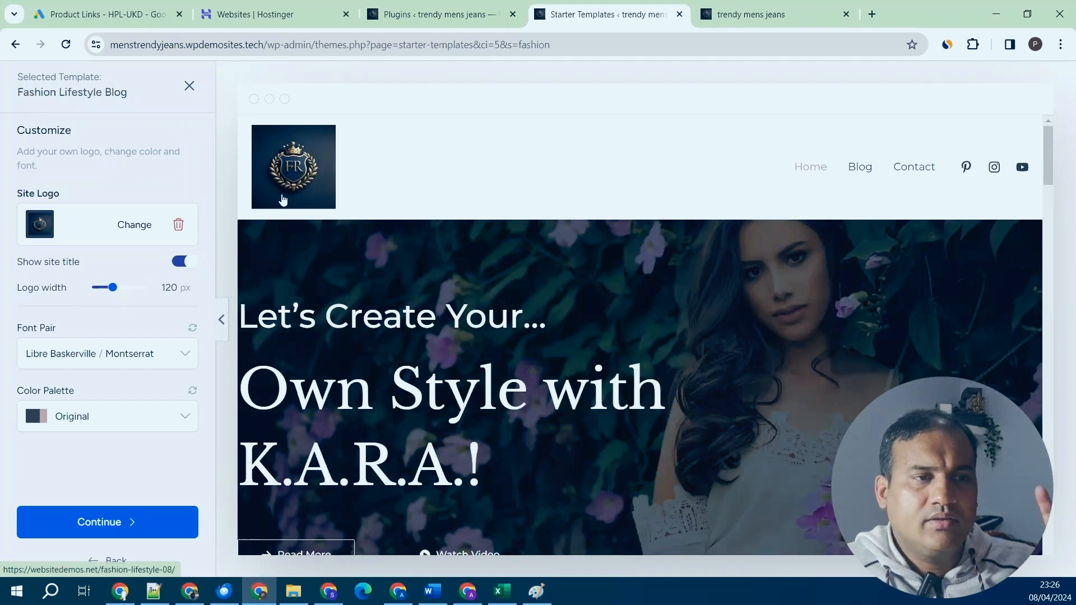
# Keep the Libre Baskerville / Montserrat font pair, set the colour palette to Style 1 and review the template preview.
pyautogui.click(171, 358)
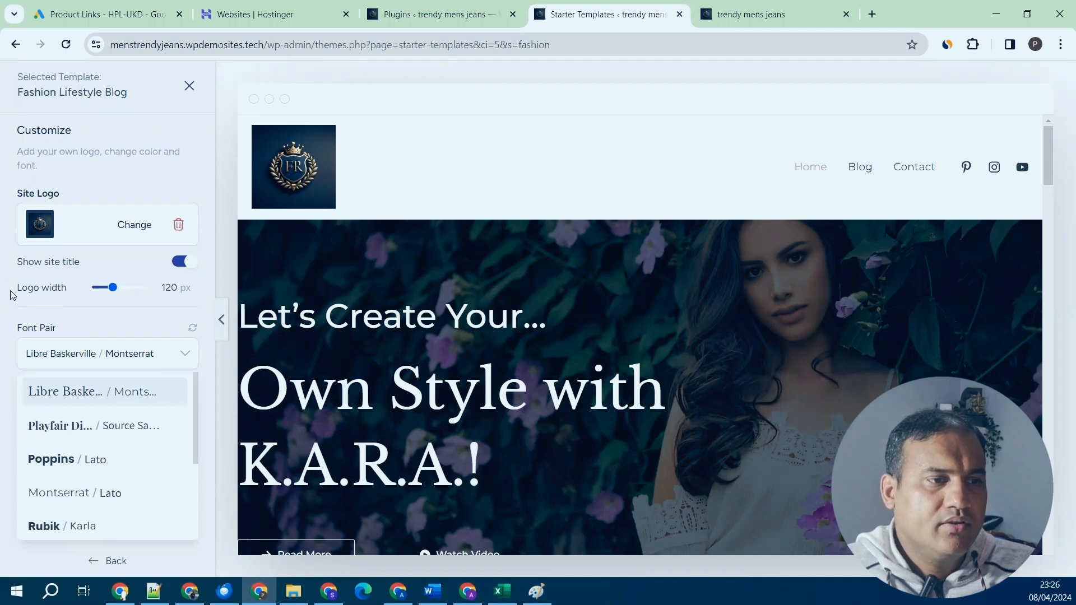
pyautogui.click(145, 479)
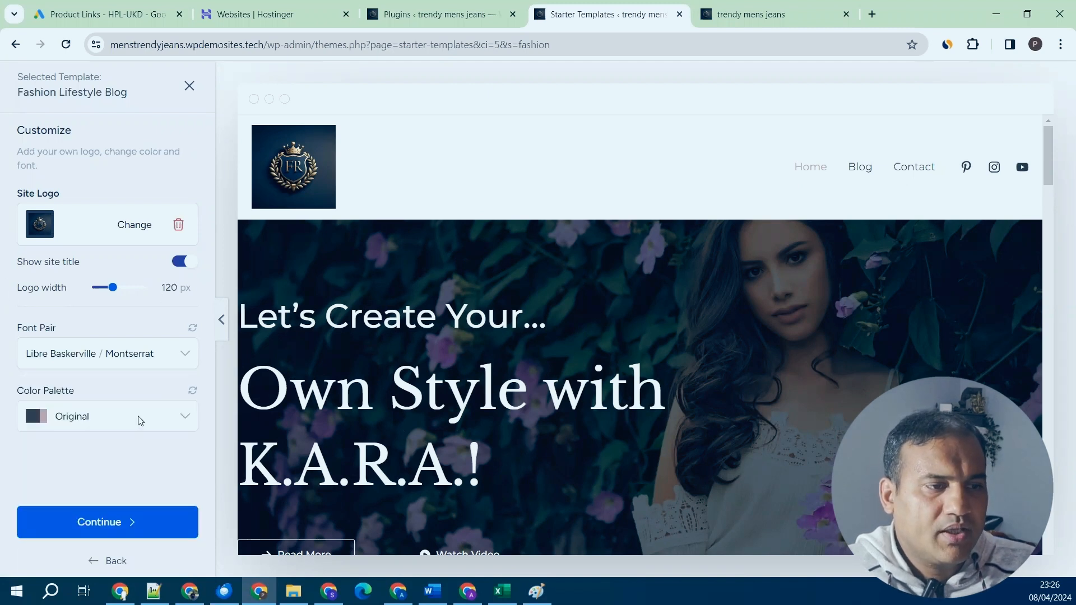
pyautogui.click(140, 421)
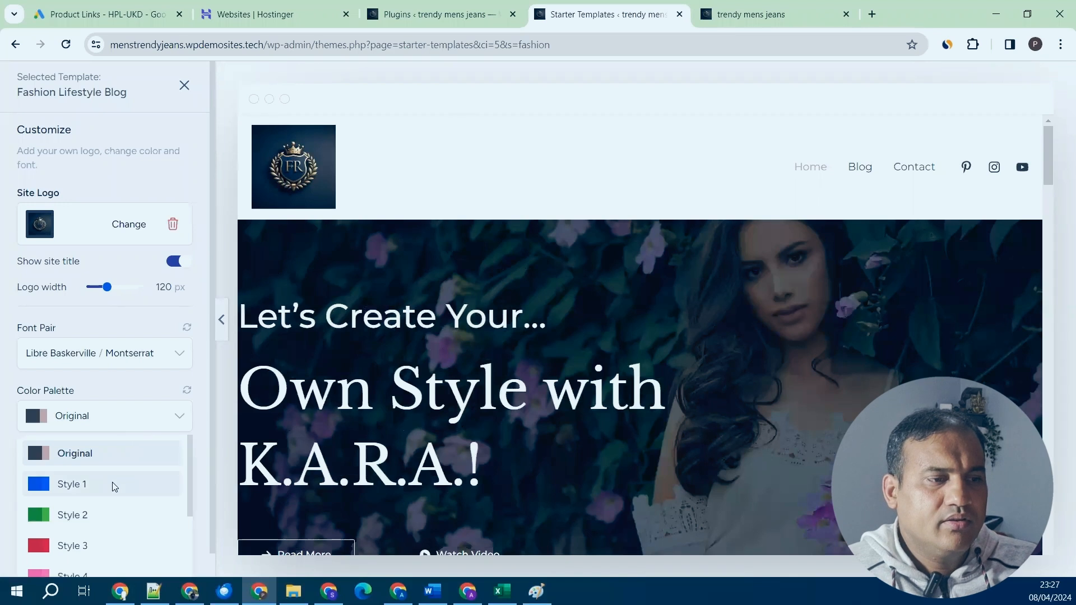
pyautogui.click(115, 485)
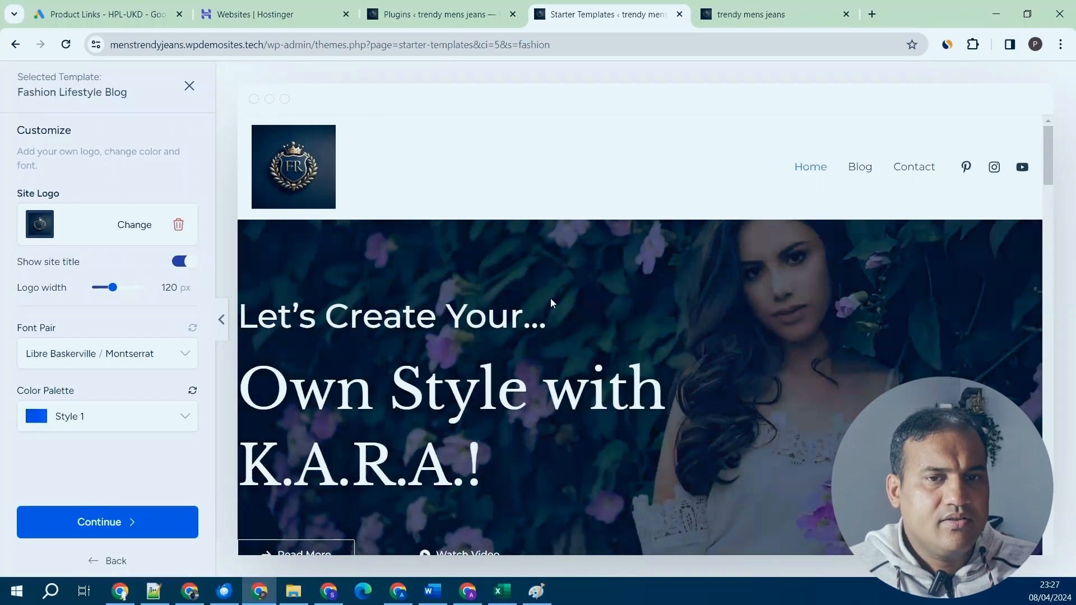
pyautogui.scroll(-5, 551, 291)
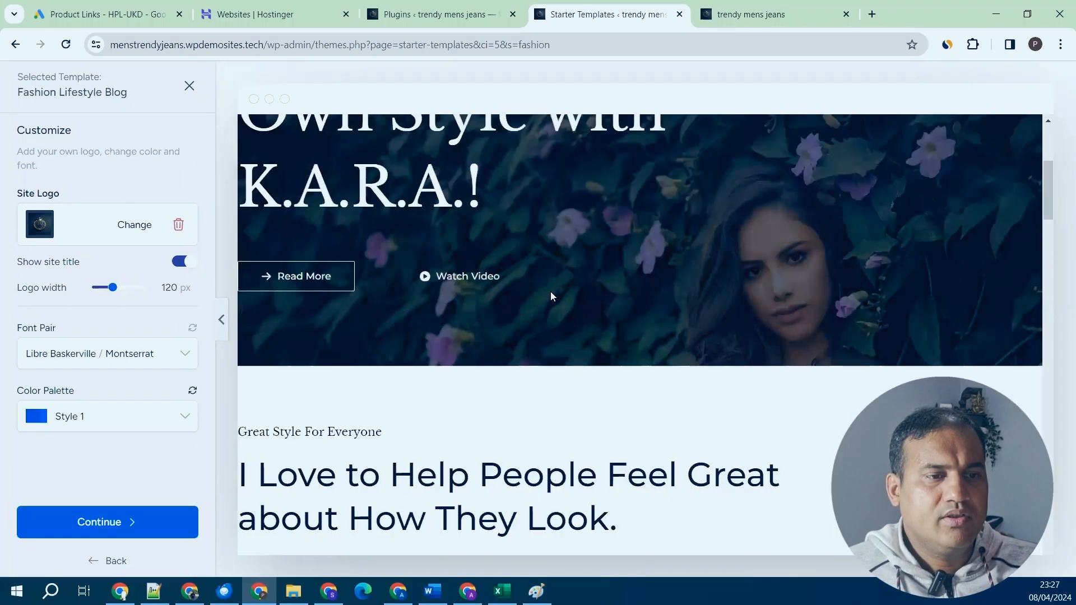
pyautogui.scroll(-5, 550, 292)
pyautogui.scroll(-5, 524, 311)
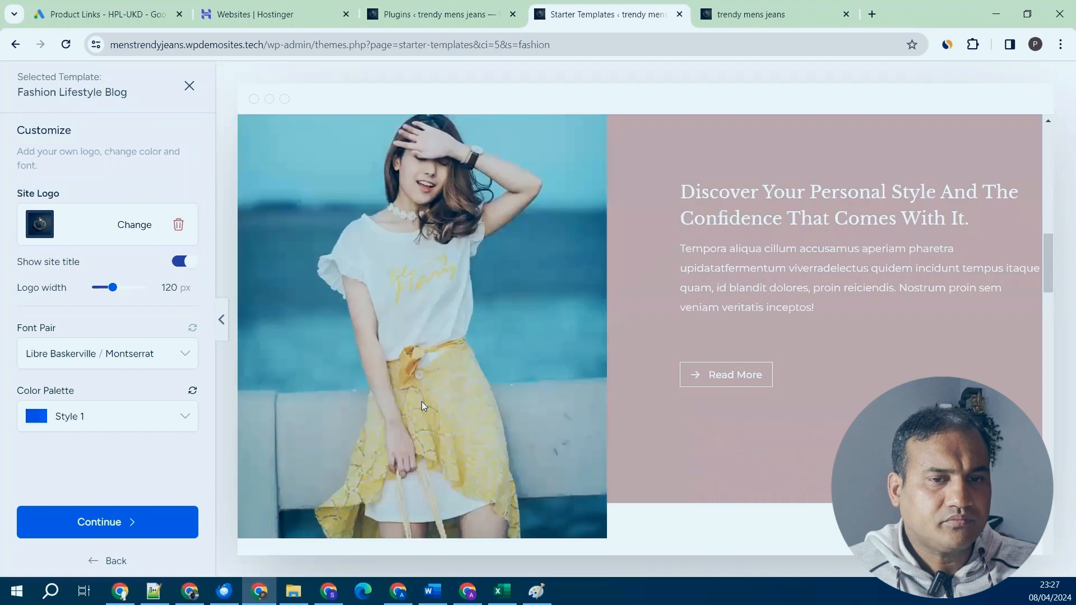
# Continue to the final import form and fill in the first name and work email.
pyautogui.click(135, 522)
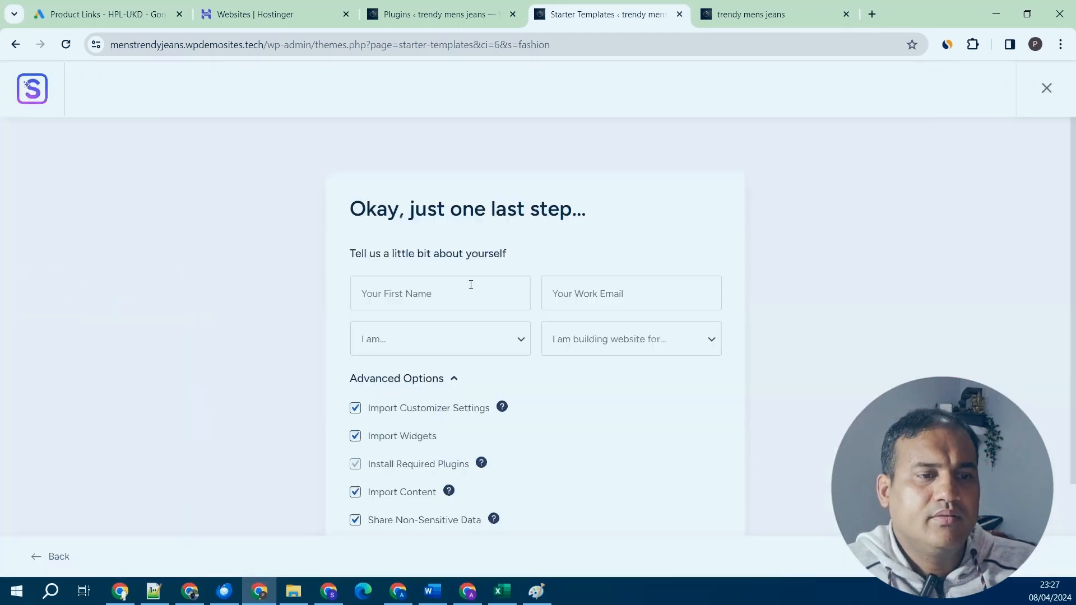
pyautogui.scroll(-1, 470, 286)
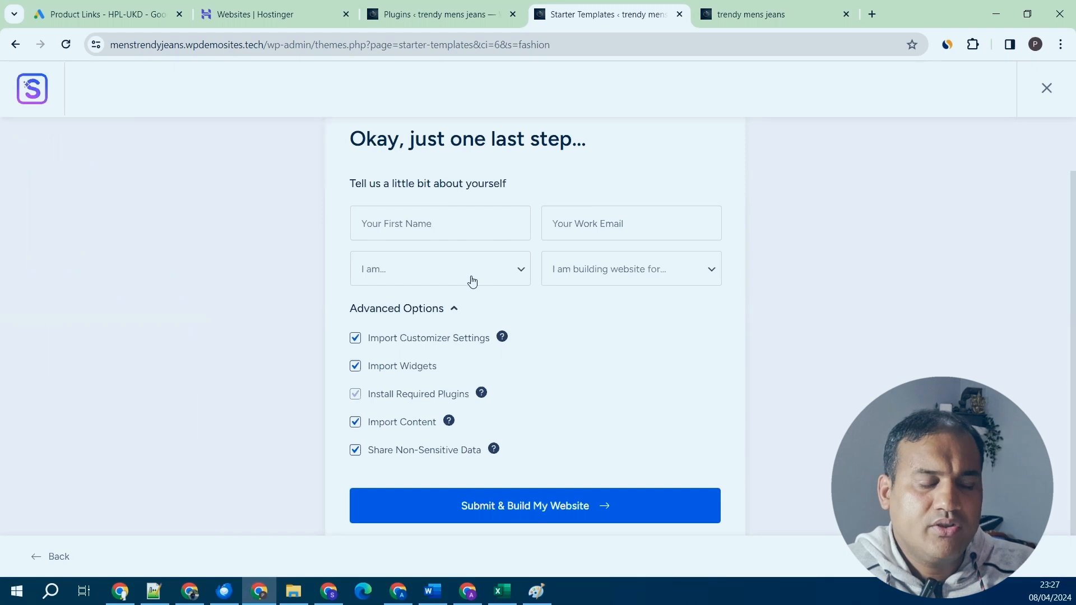
pyautogui.click(459, 229)
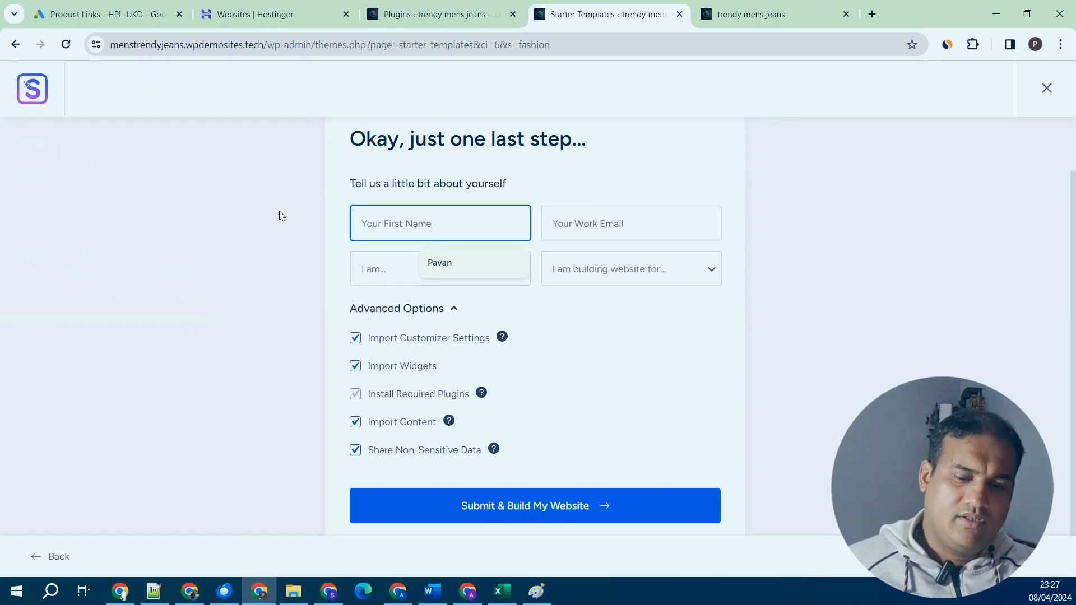
pyautogui.write('Gagan')
pyautogui.press('Tab')
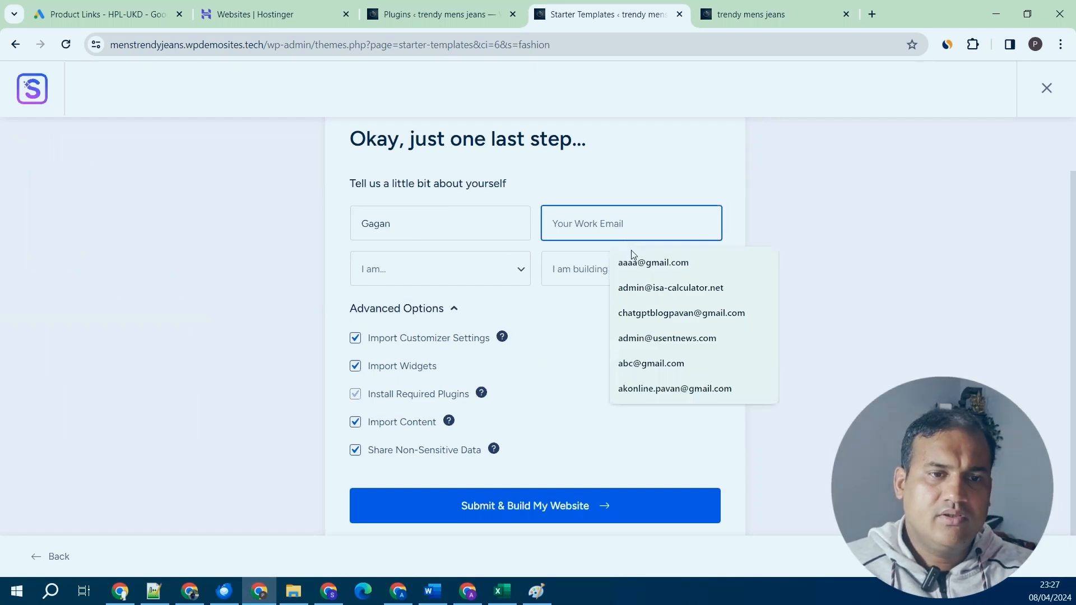
pyautogui.press('Down')
pyautogui.press('Return')
# Set the experience level to Beginner and the website's purpose to Myself/My Company, and submit the form to build the website.
pyautogui.click(426, 274)
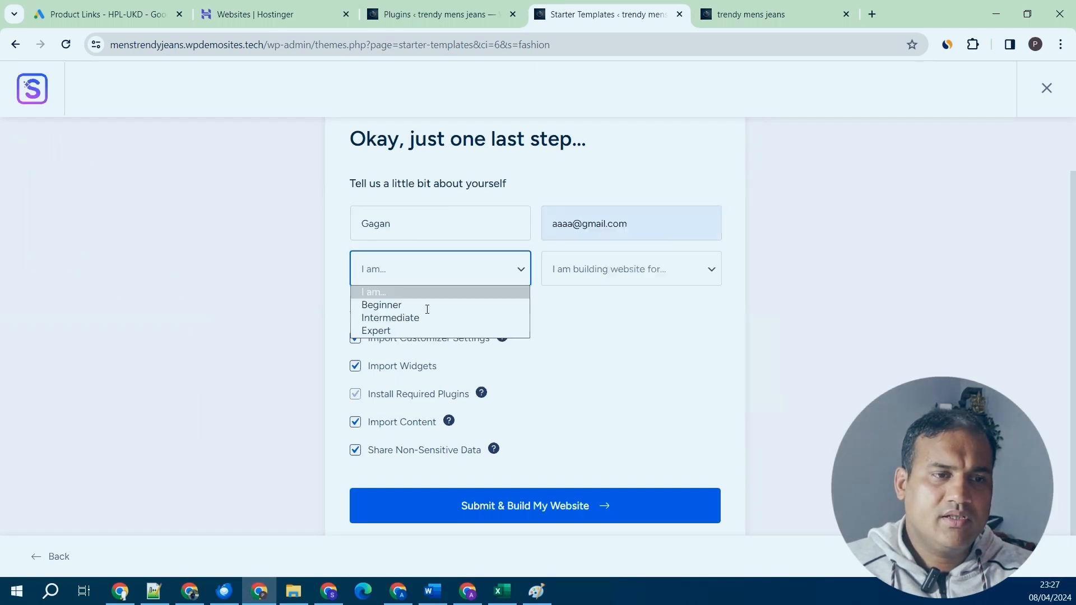
pyautogui.click(392, 305)
pyautogui.click(616, 269)
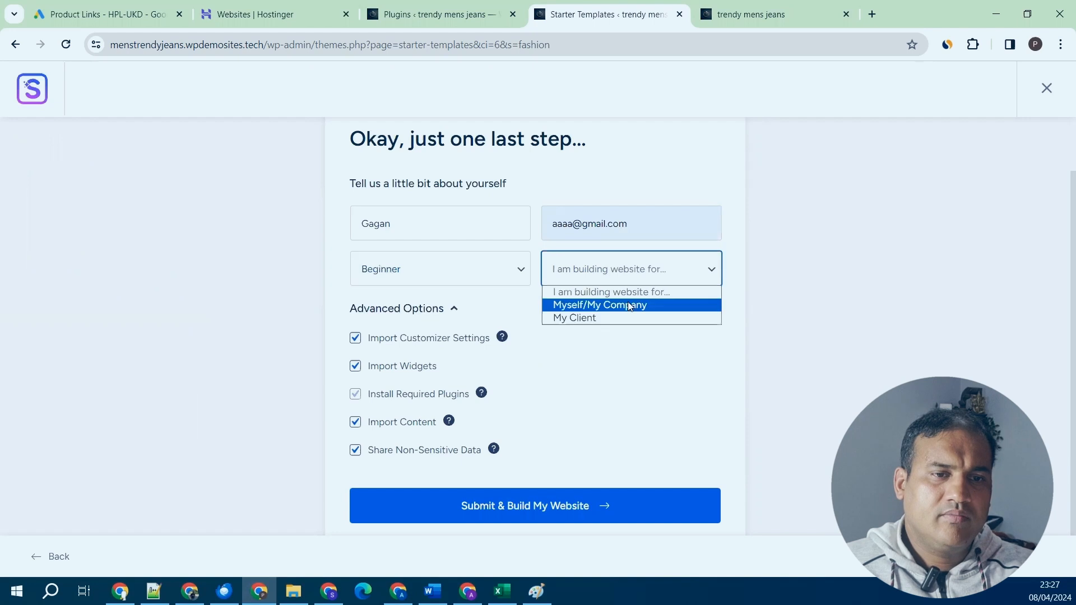
pyautogui.press('Return')
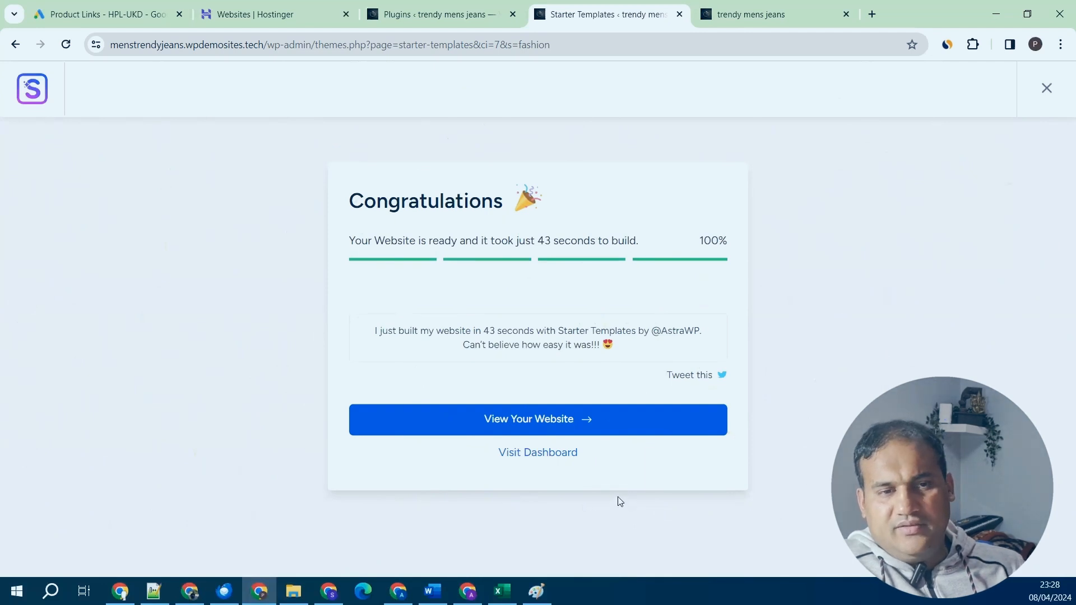
# Open the newly built website and examine the homepage sections from the hero banner down to the footer.
pyautogui.click(557, 419)
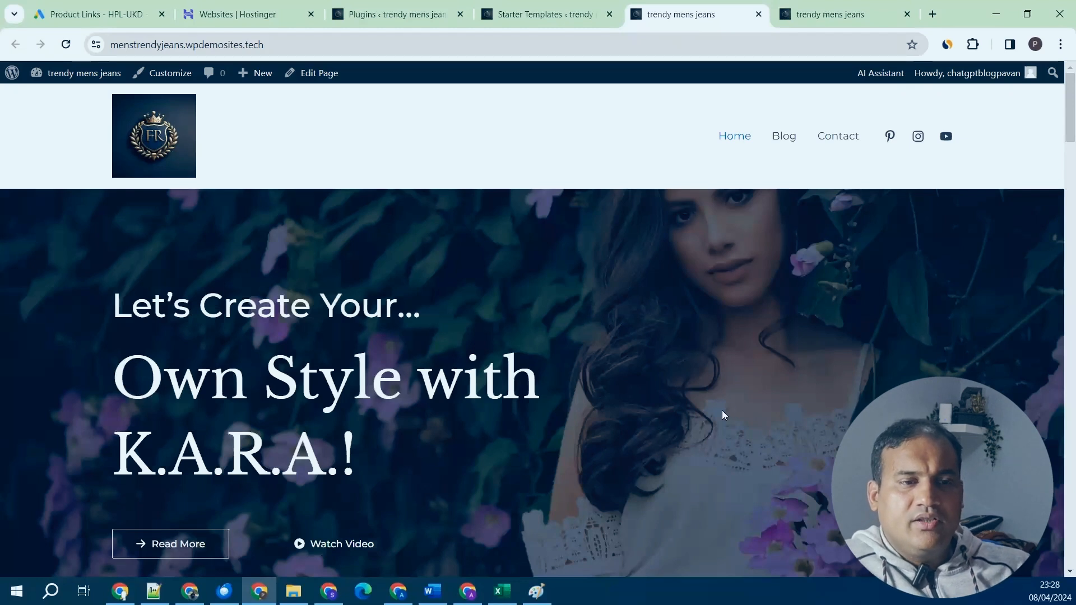
pyautogui.scroll(-8, 723, 415)
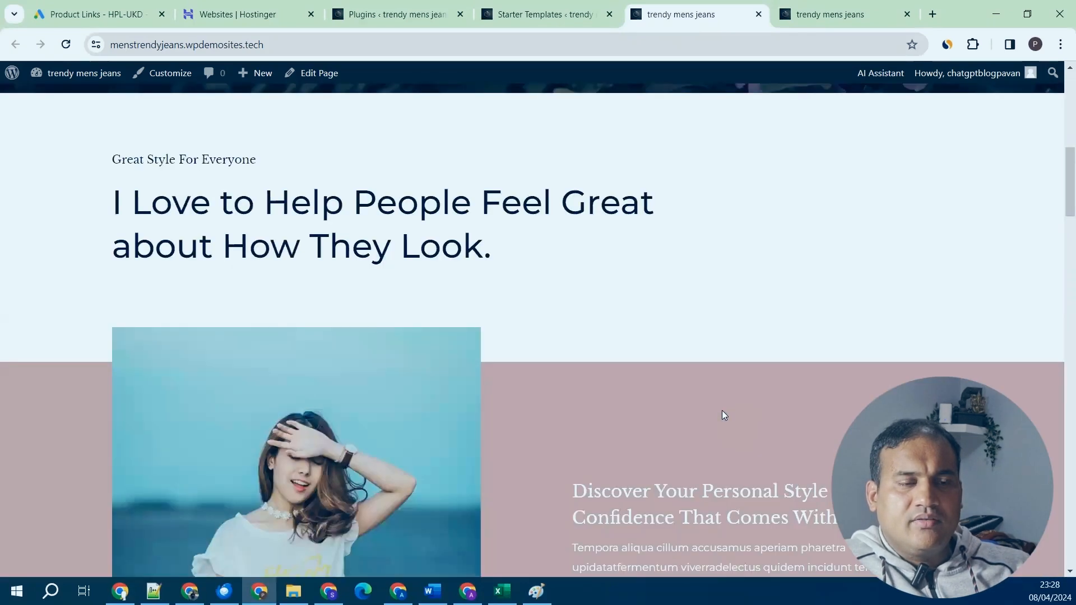
pyautogui.scroll(-8, 723, 415)
pyautogui.scroll(-8, 723, 415)
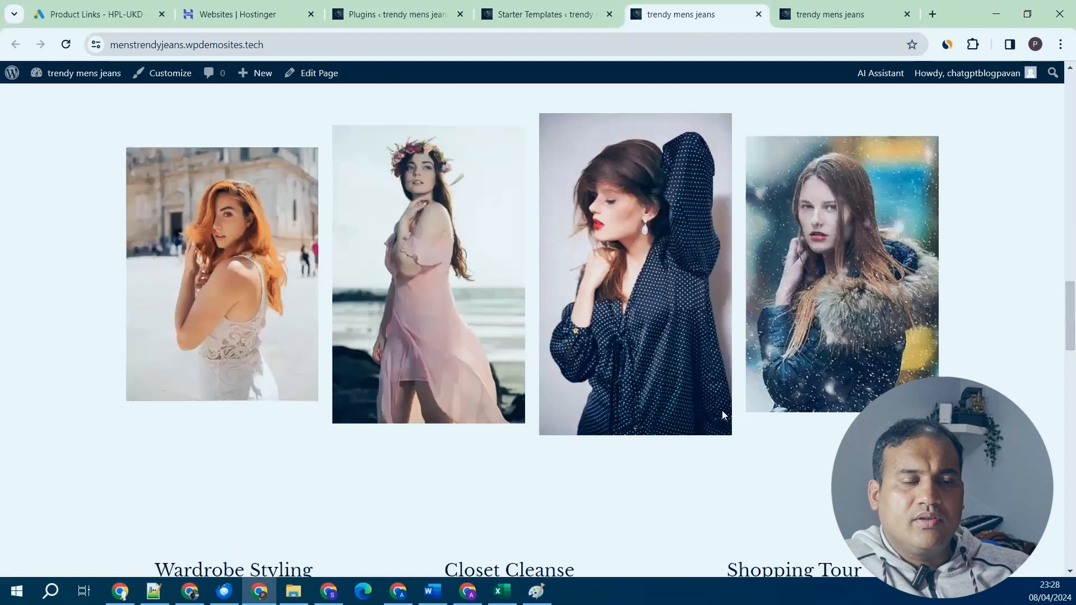
pyautogui.scroll(-10, 723, 415)
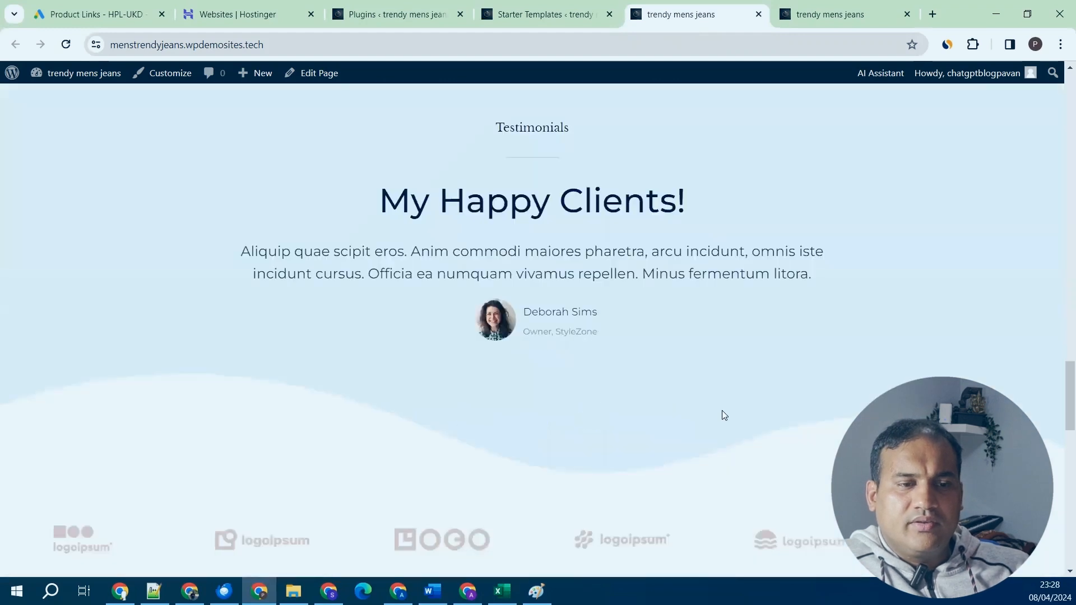
pyautogui.scroll(-3, 724, 414)
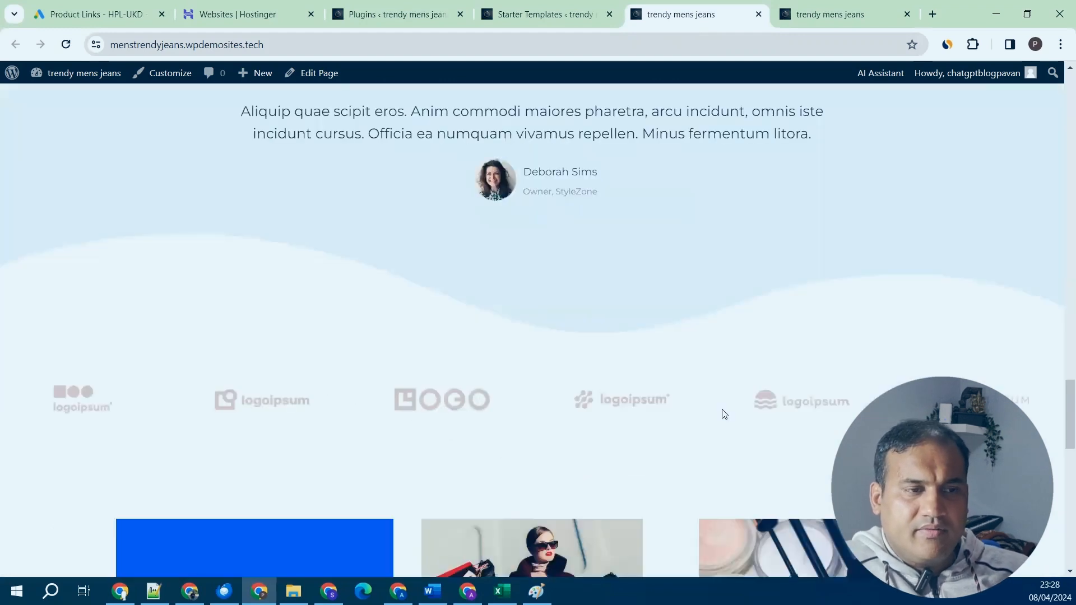
pyautogui.scroll(-8, 724, 414)
pyautogui.scroll(-1, 722, 415)
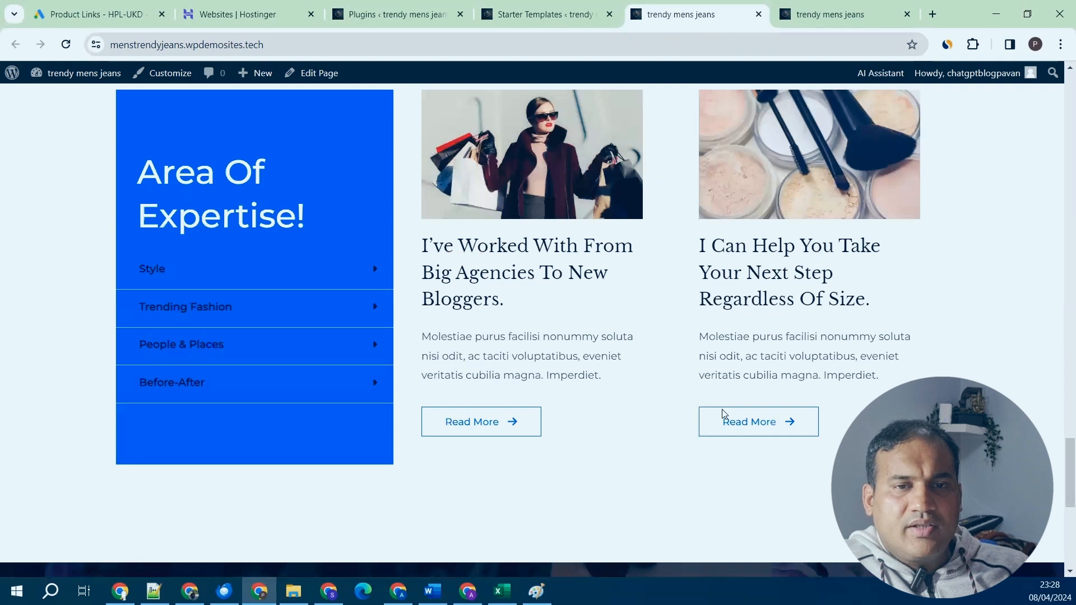
pyautogui.scroll(-1, 723, 415)
pyautogui.scroll(-6, 723, 414)
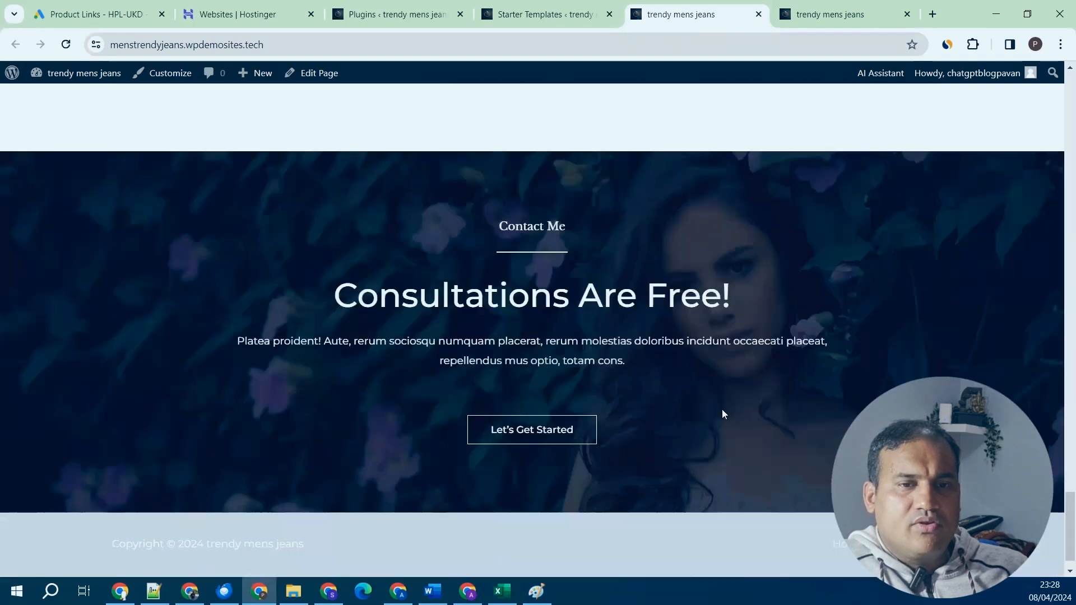
pyautogui.scroll(-1, 723, 415)
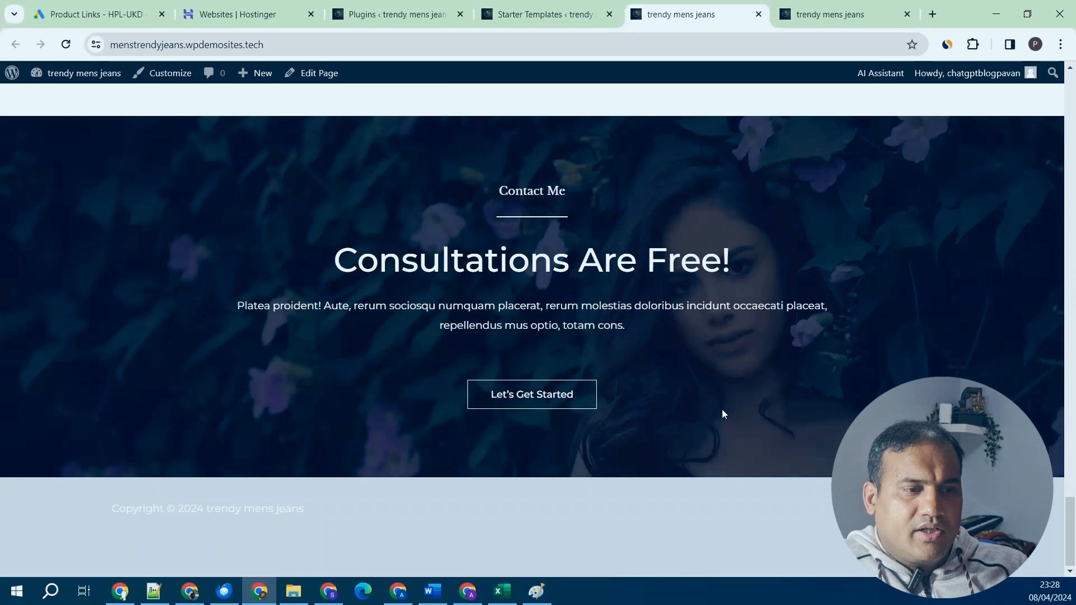
# Review the homepage from the footer back up through the Area Of Expertise, logo, testimonial and services sections.
pyautogui.scroll(5, 723, 415)
pyautogui.scroll(5, 723, 415)
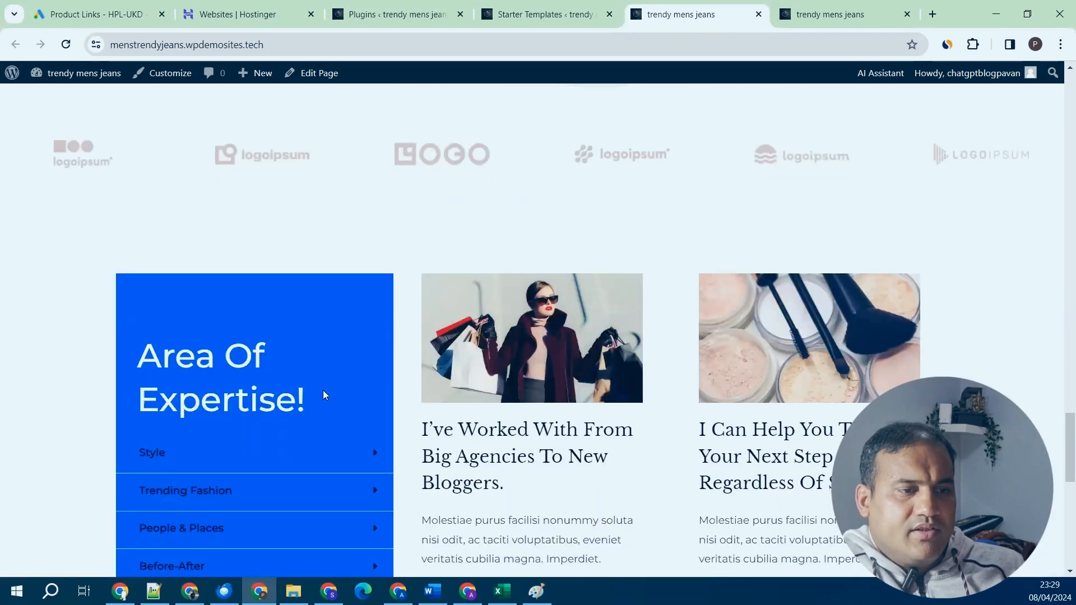
pyautogui.scroll(-1, 288, 429)
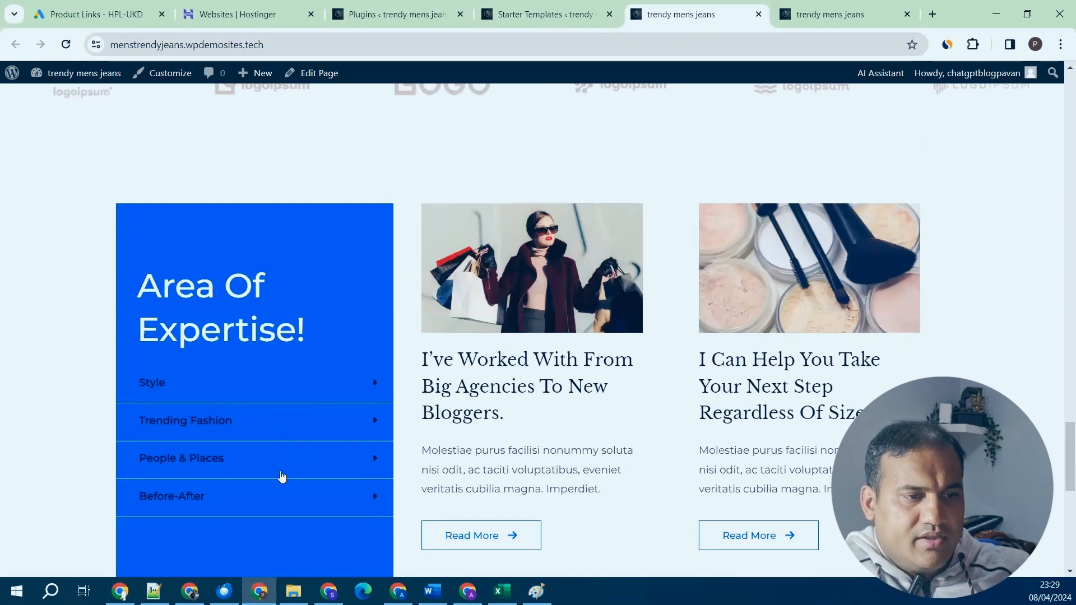
pyautogui.scroll(4, 285, 470)
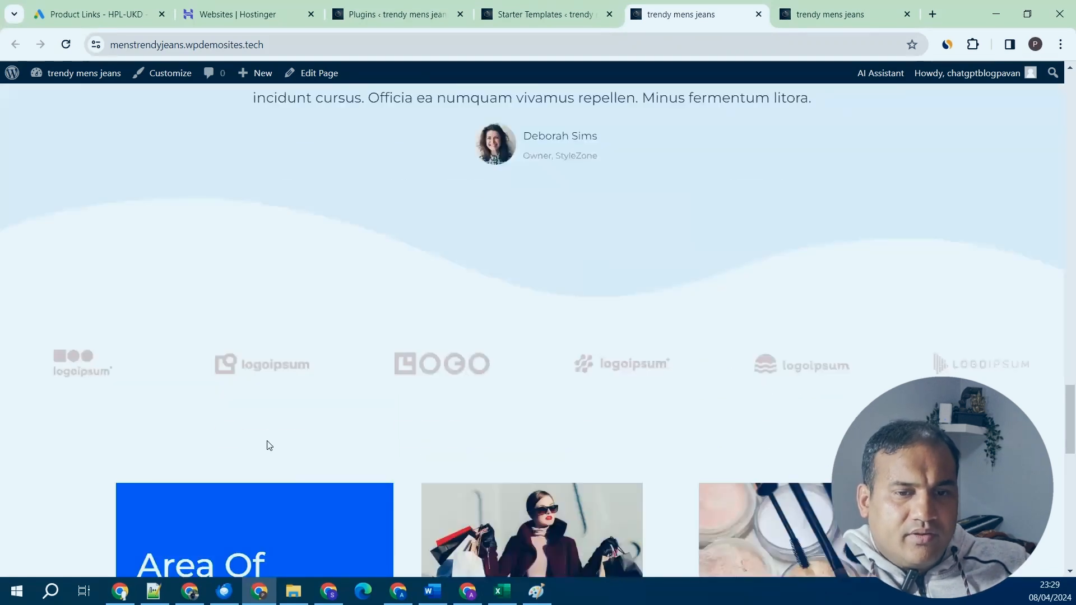
pyautogui.scroll(1, 267, 445)
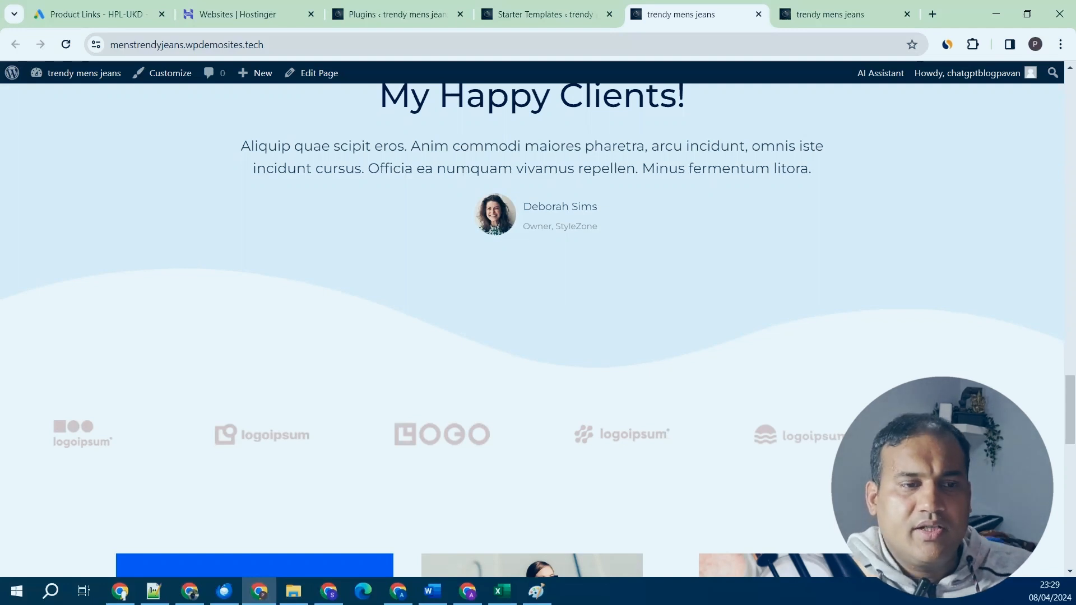
pyautogui.scroll(3, 482, 418)
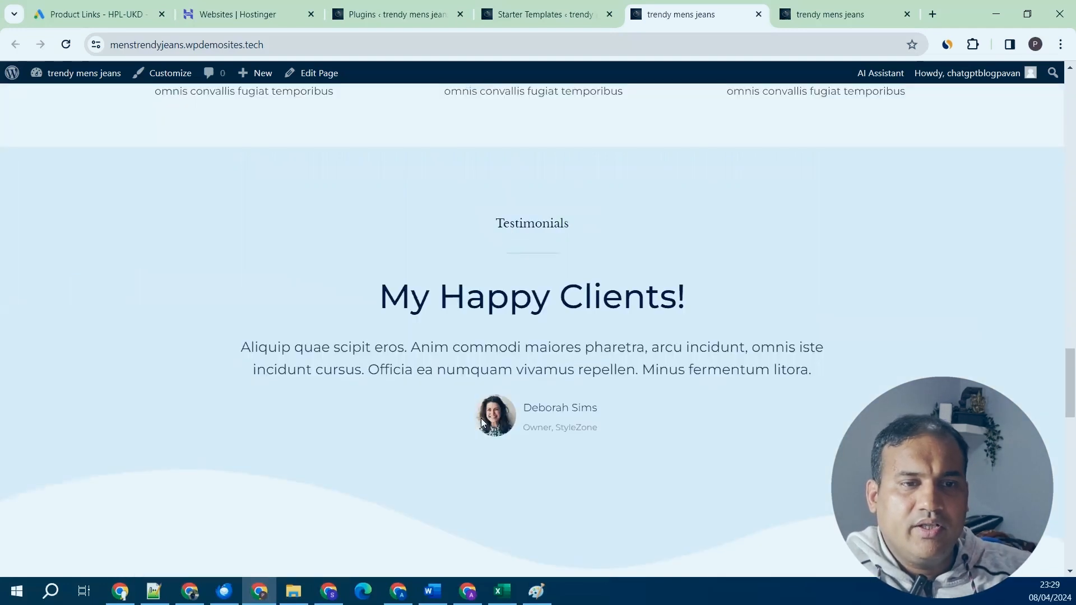
pyautogui.scroll(1, 481, 418)
pyautogui.scroll(5, 481, 418)
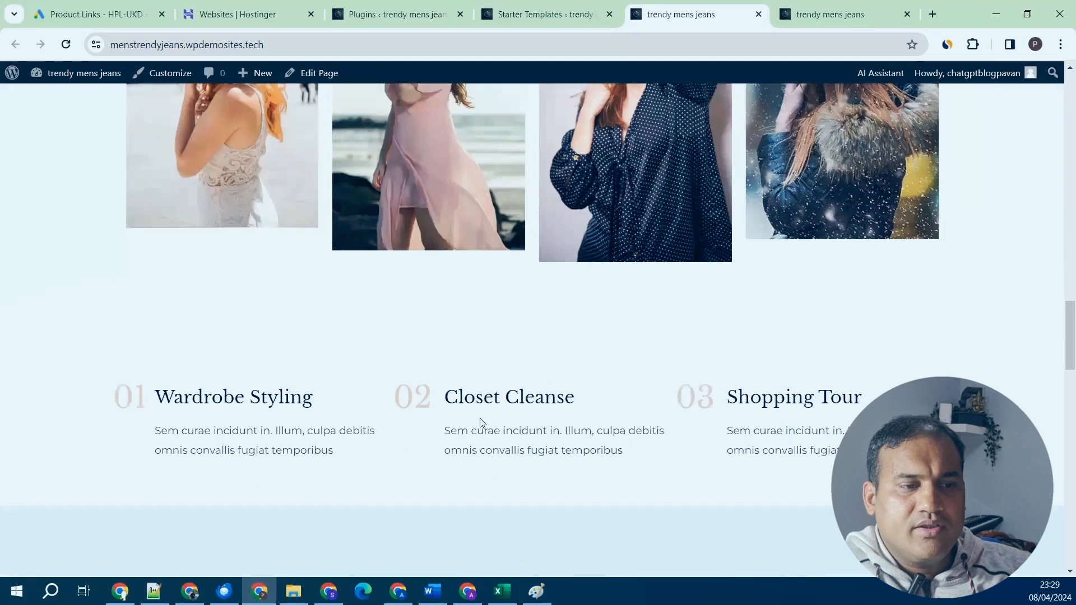
pyautogui.scroll(3, 480, 419)
pyautogui.scroll(2, 584, 437)
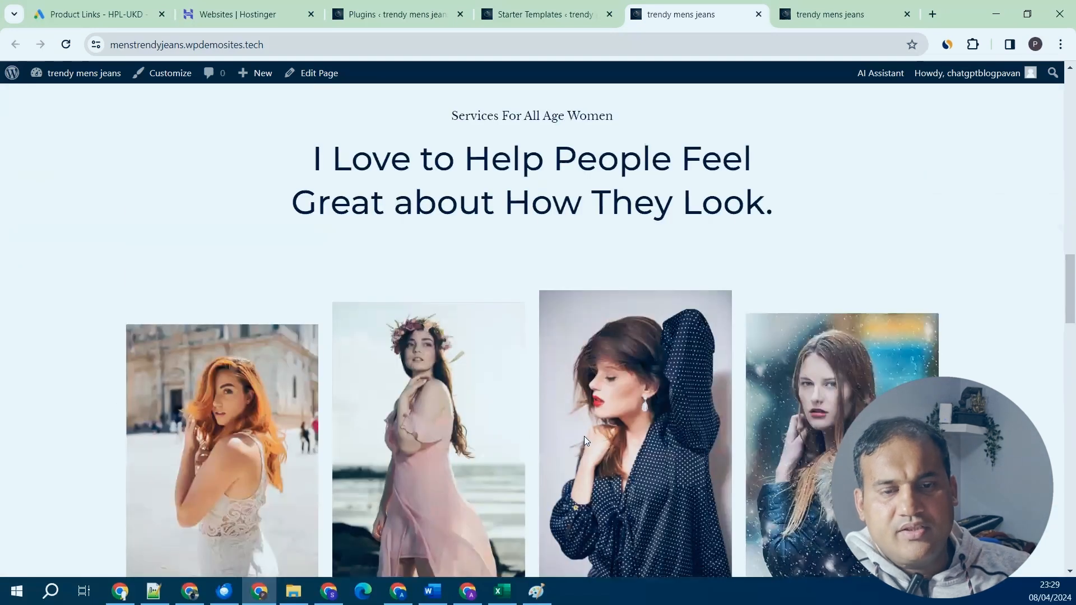
# Review the homepage's upper sections up to the hero banner, and open the Home page for editing.
pyautogui.scroll(3, 584, 436)
pyautogui.scroll(4, 583, 428)
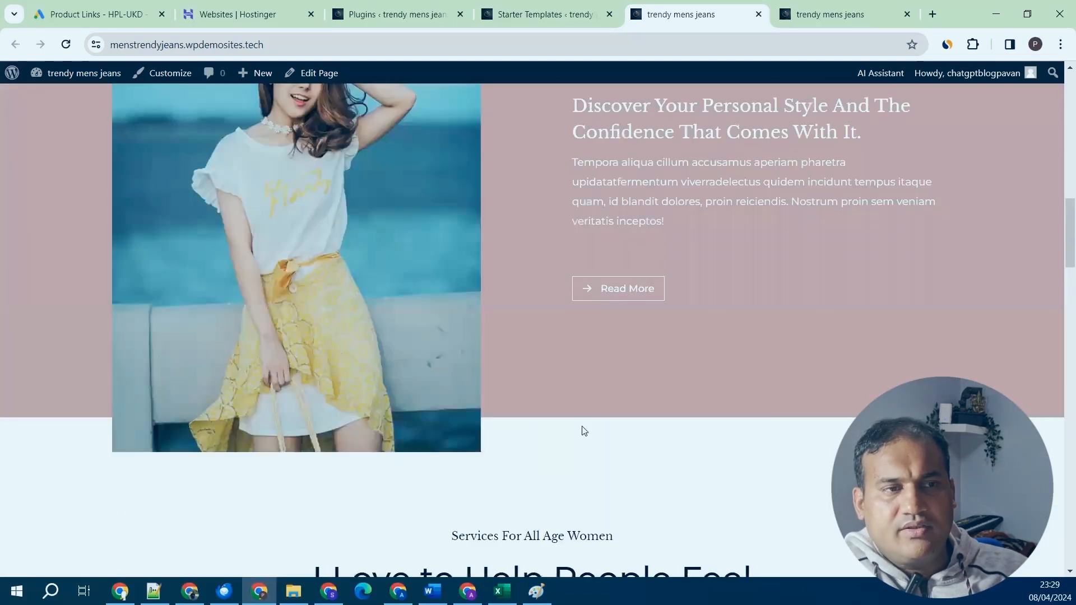
pyautogui.scroll(2, 584, 431)
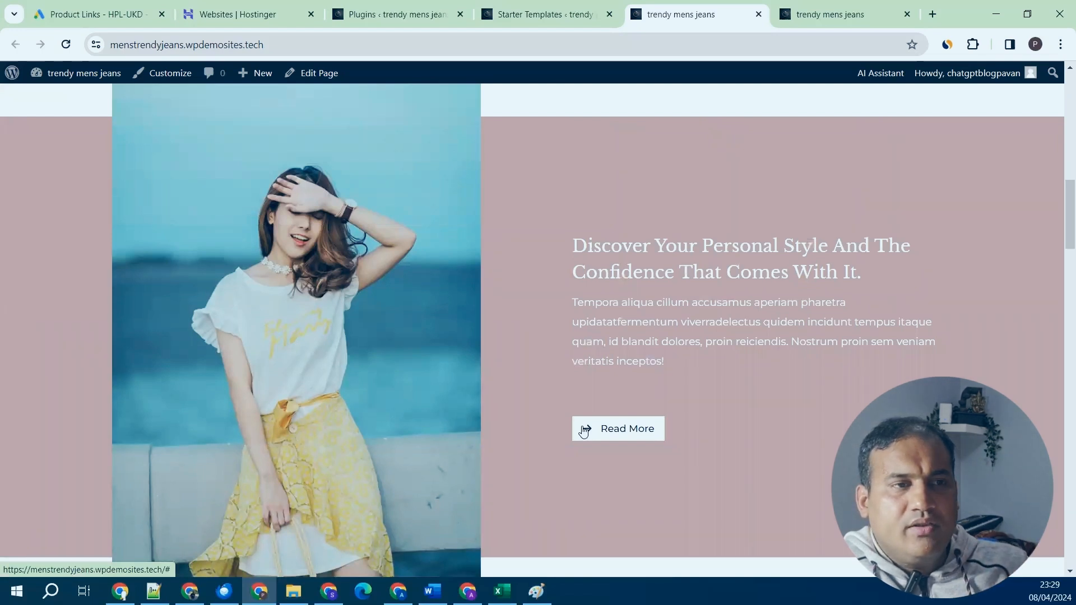
pyautogui.scroll(5, 583, 430)
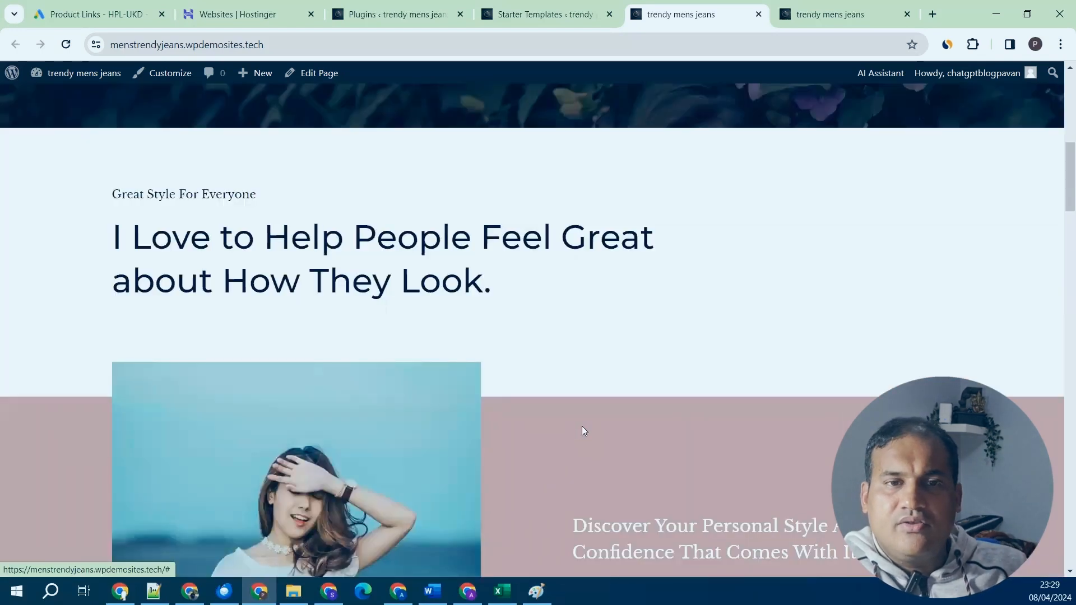
pyautogui.scroll(6, 583, 430)
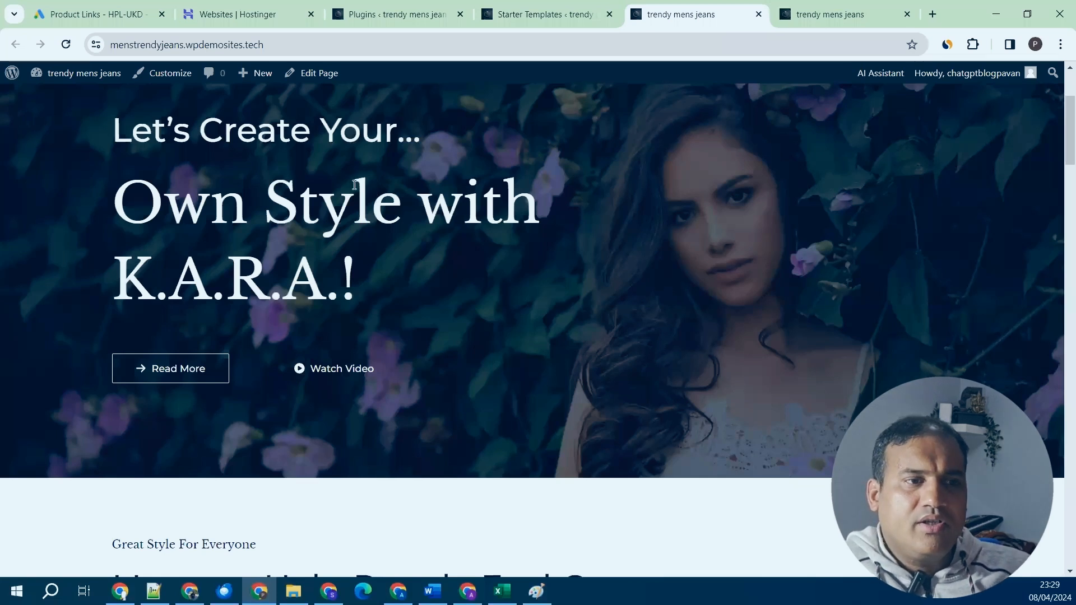
pyautogui.click(314, 75)
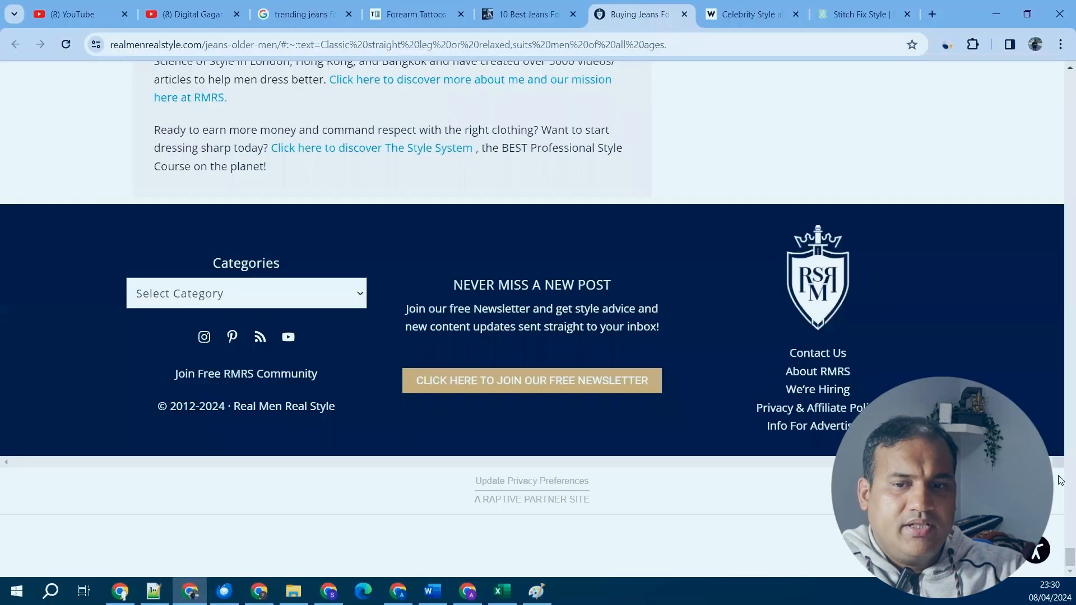
# Switch to the Real Men Real Style site, open its homepage and examine the article grid, categories and newsletter section for reference.
pyautogui.click(1059, 485)
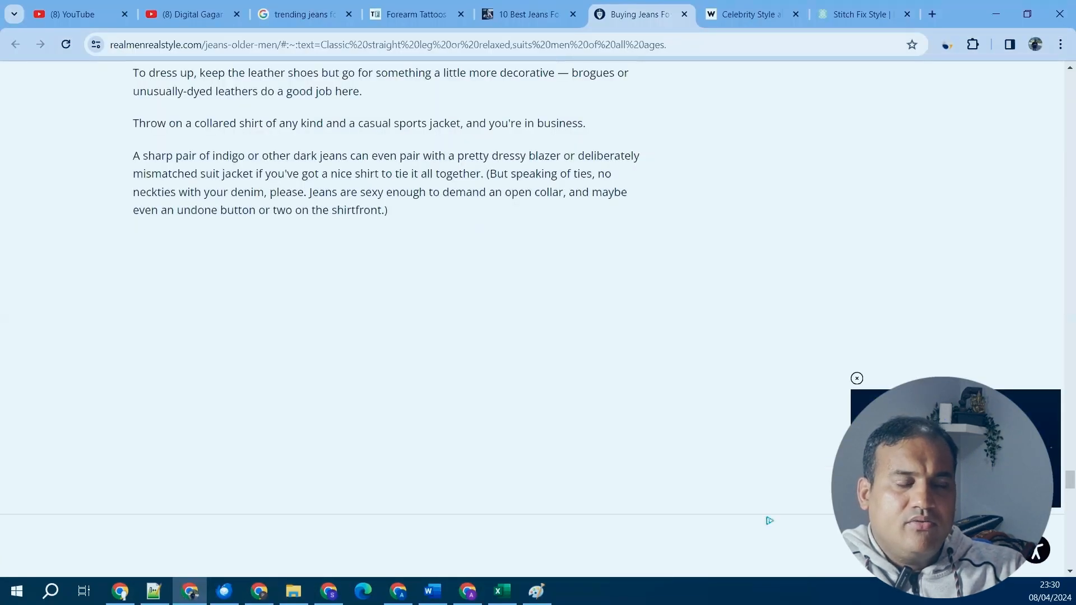
pyautogui.moveTo(1070, 479); pyautogui.dragTo(316, 132)
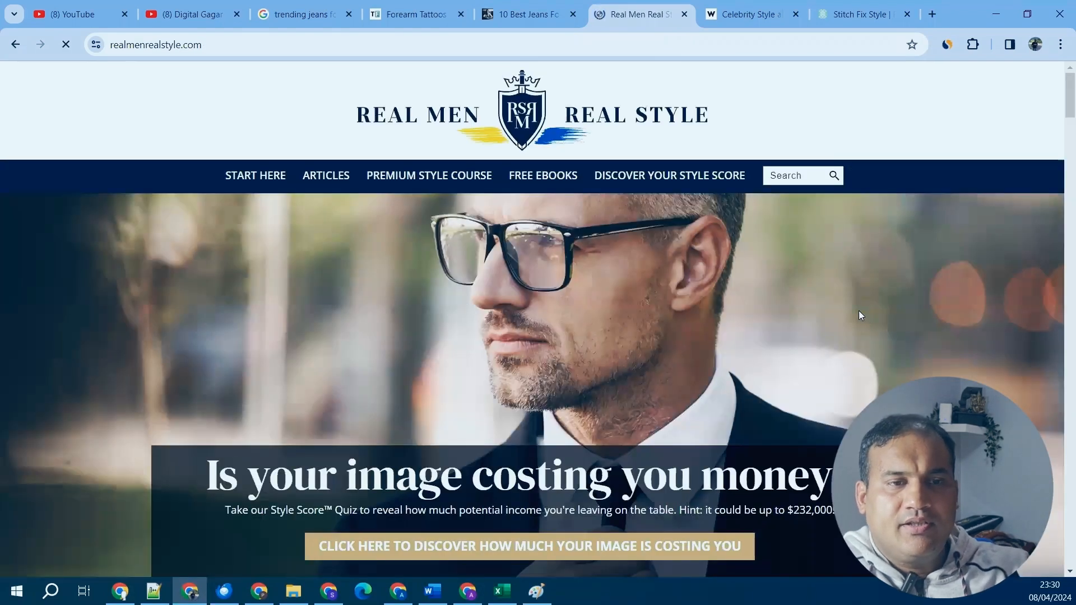
pyautogui.scroll(-4, 858, 311)
pyautogui.scroll(-8, 849, 313)
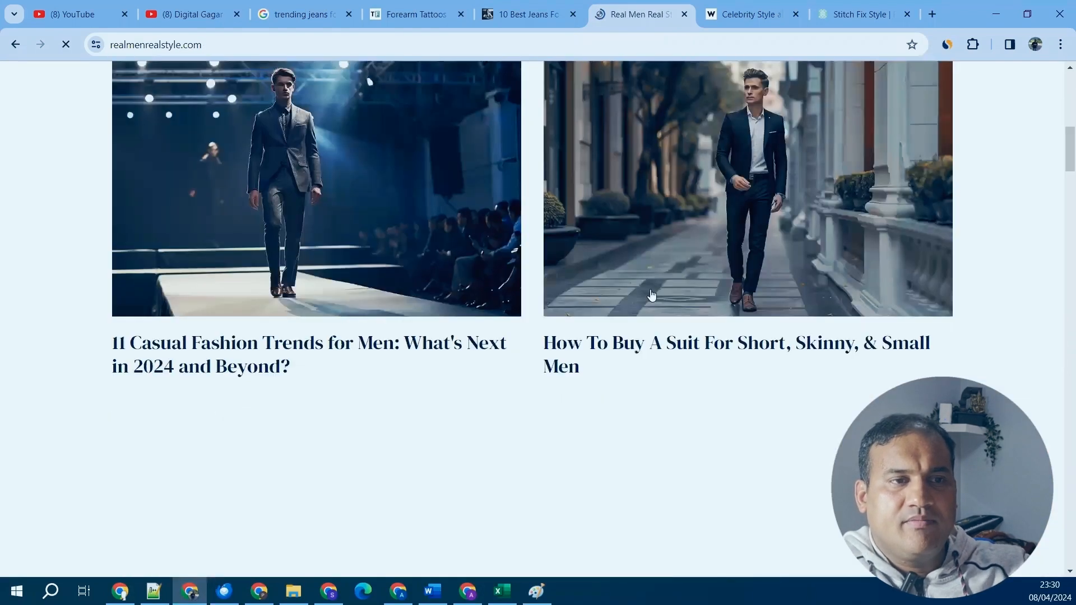
pyautogui.scroll(-3, 722, 366)
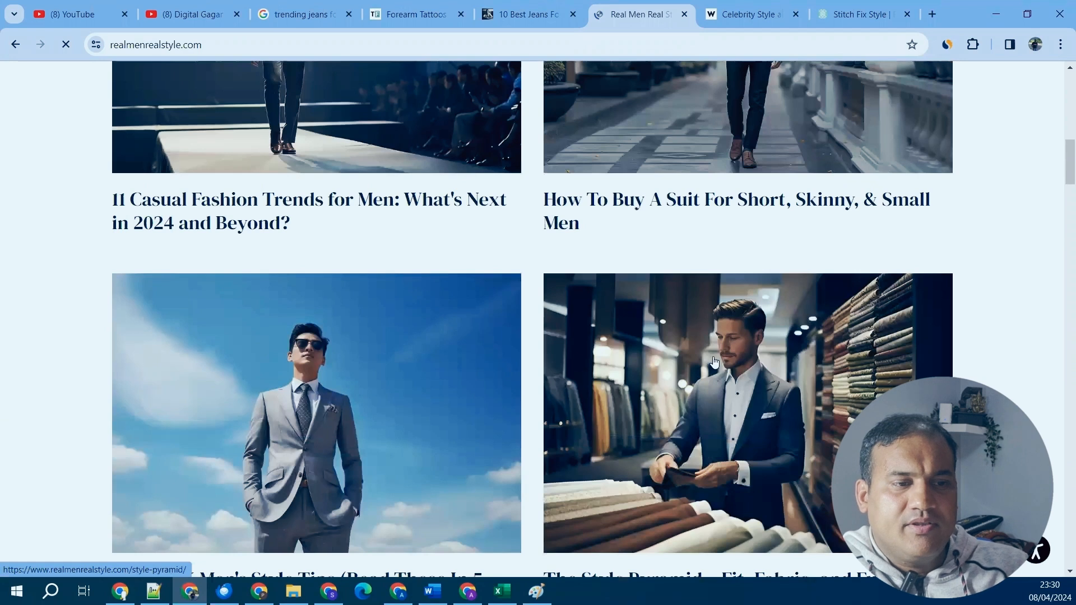
pyautogui.scroll(-8, 719, 364)
pyautogui.scroll(-4, 707, 349)
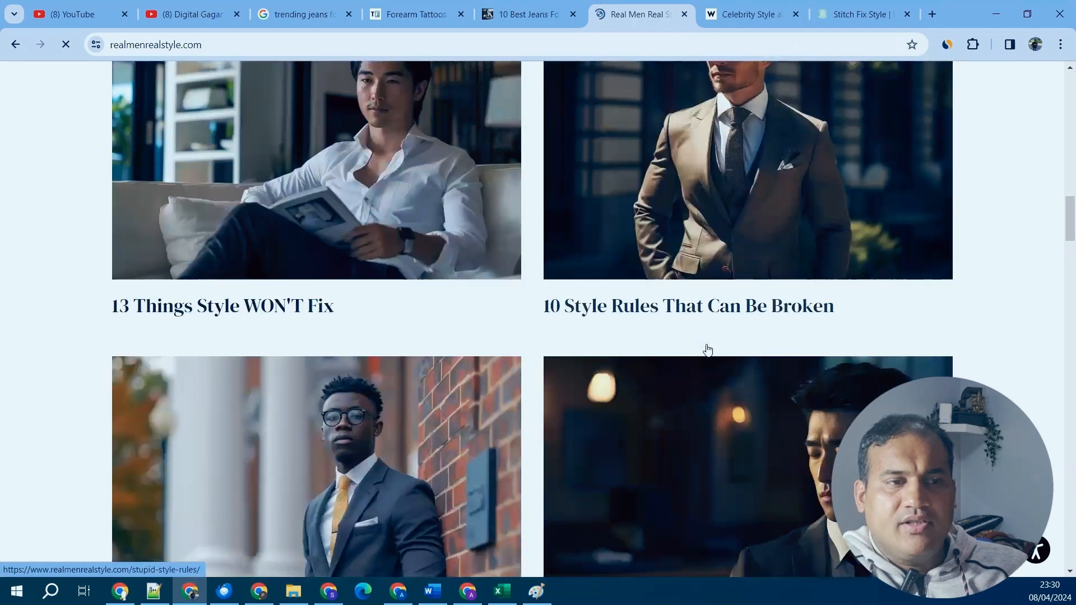
pyautogui.scroll(-3, 707, 349)
pyautogui.scroll(-9, 707, 349)
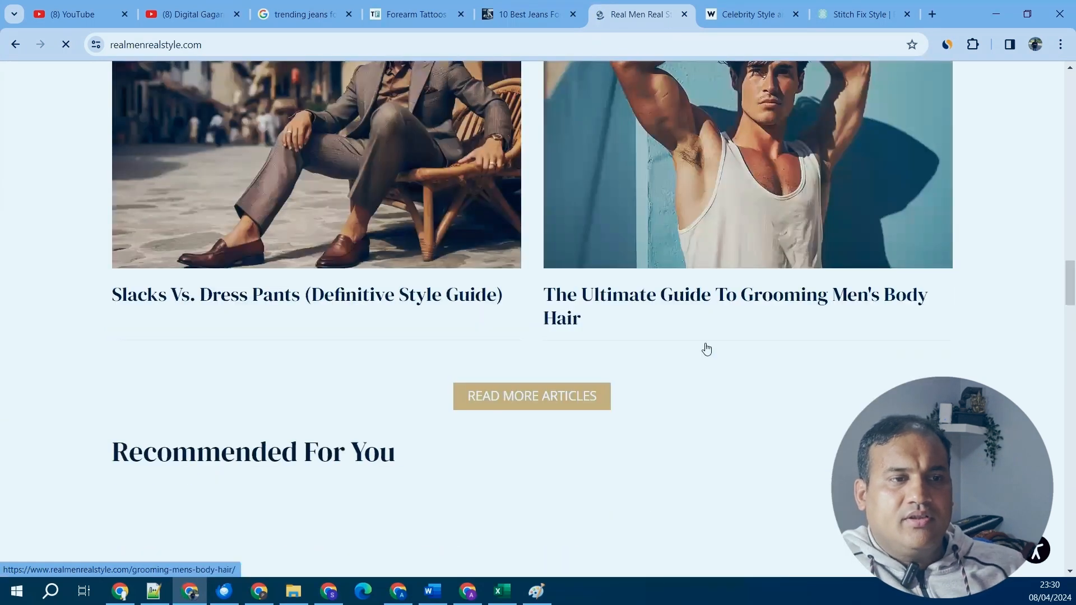
pyautogui.scroll(-5, 707, 349)
pyautogui.scroll(-14, 708, 349)
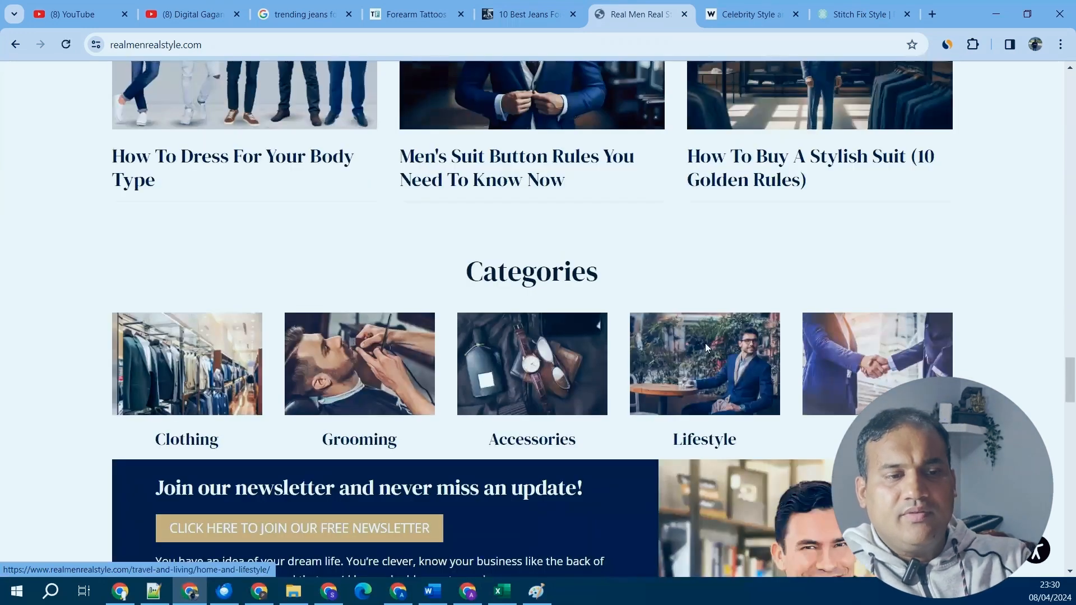
pyautogui.scroll(-5, 707, 349)
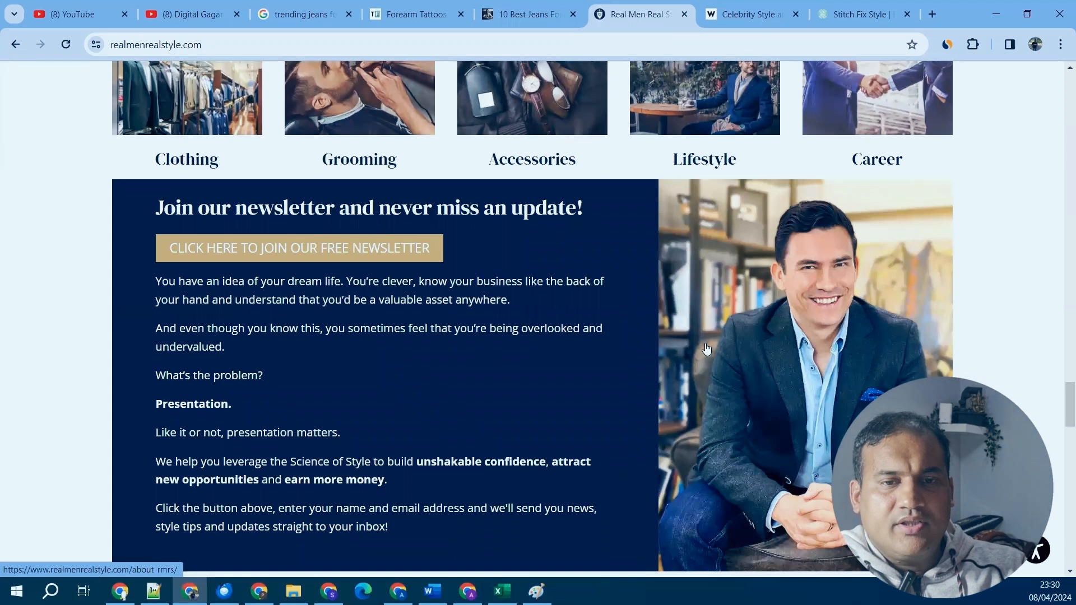
pyautogui.scroll(-4, 708, 349)
# Switch back to the Home page editor and change the large hero heading to "Mens Trendy Jeans".
pyautogui.hotkey('alt', 'Tab')
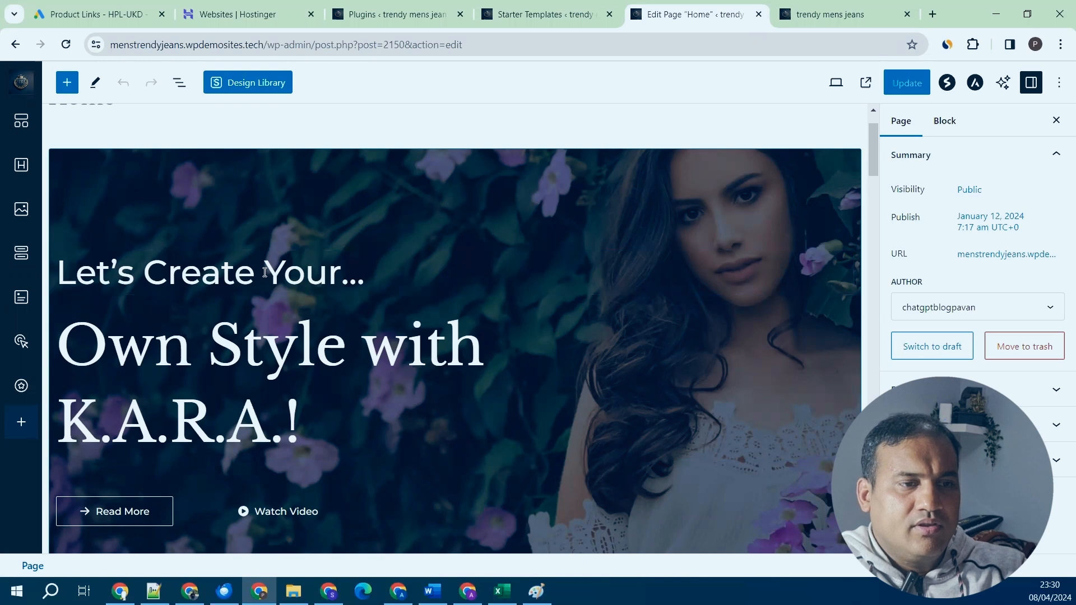
pyautogui.click(311, 273)
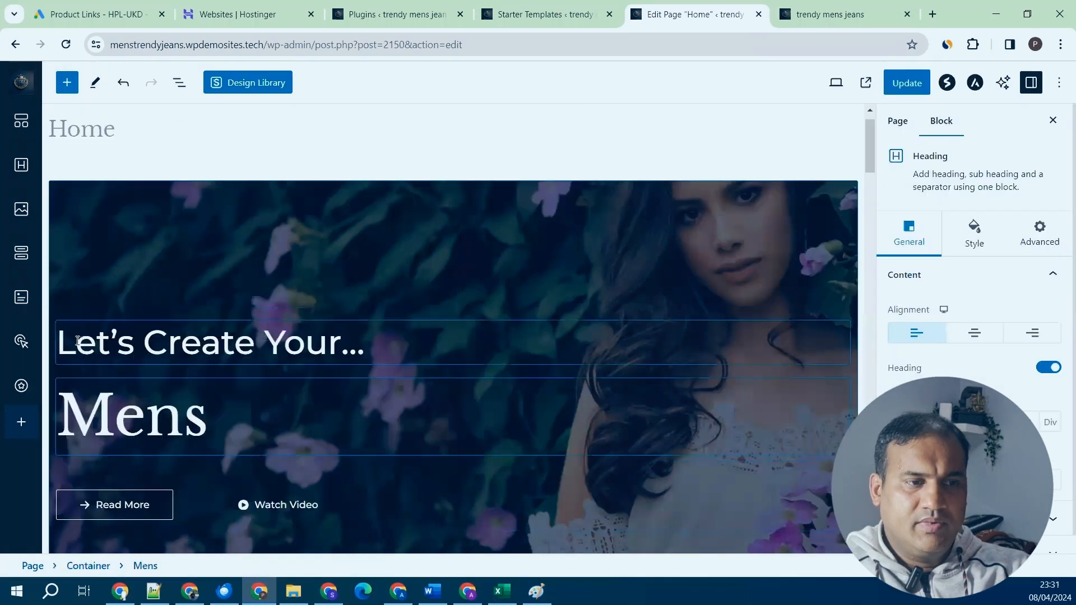
pyautogui.write('Trend')
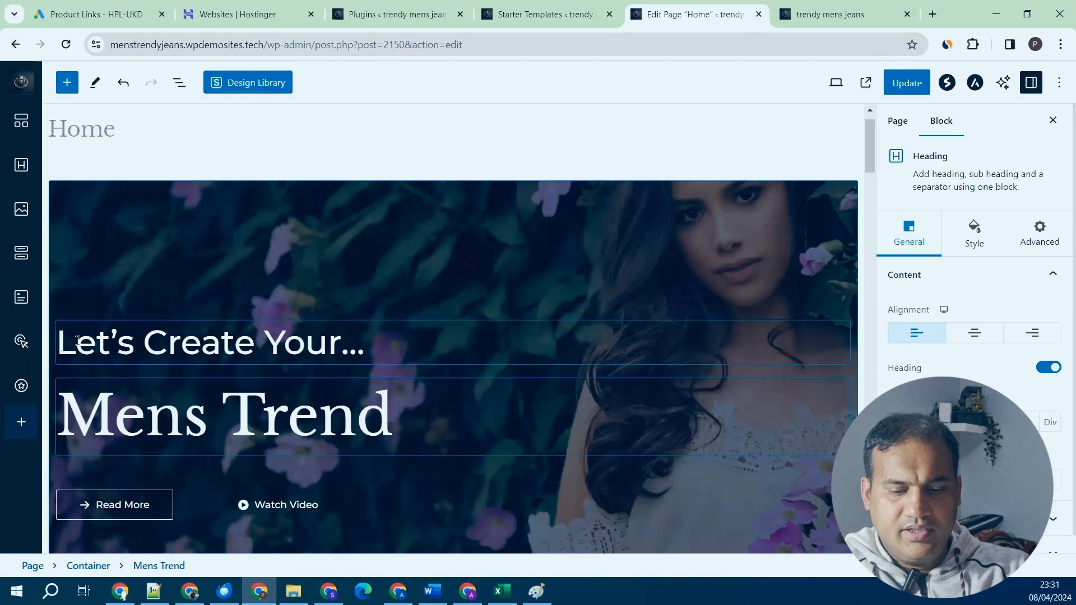
pyautogui.write('y Ja')
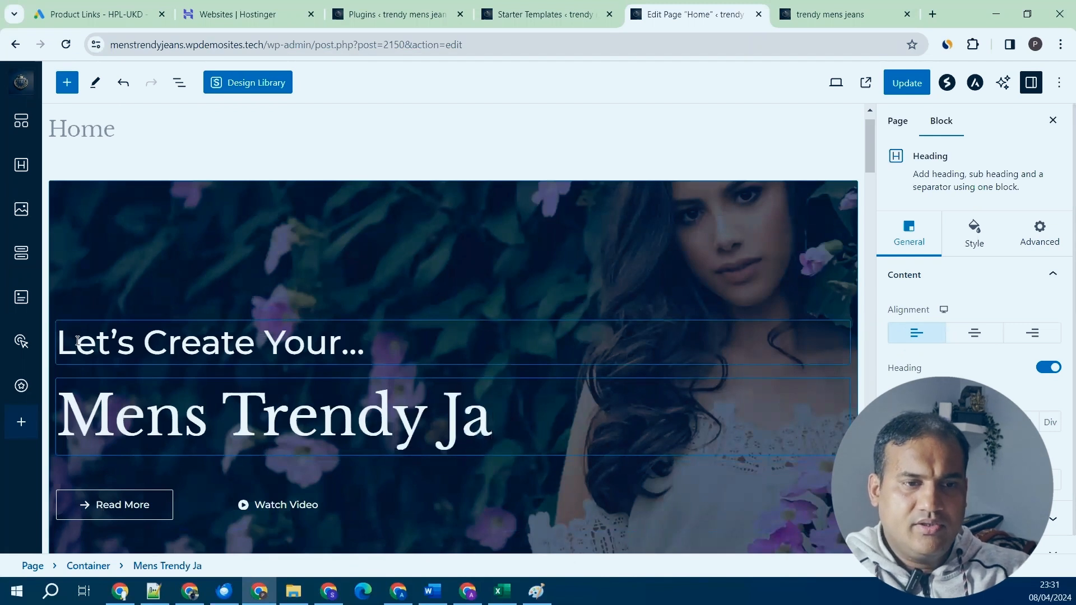
pyautogui.write('ens')
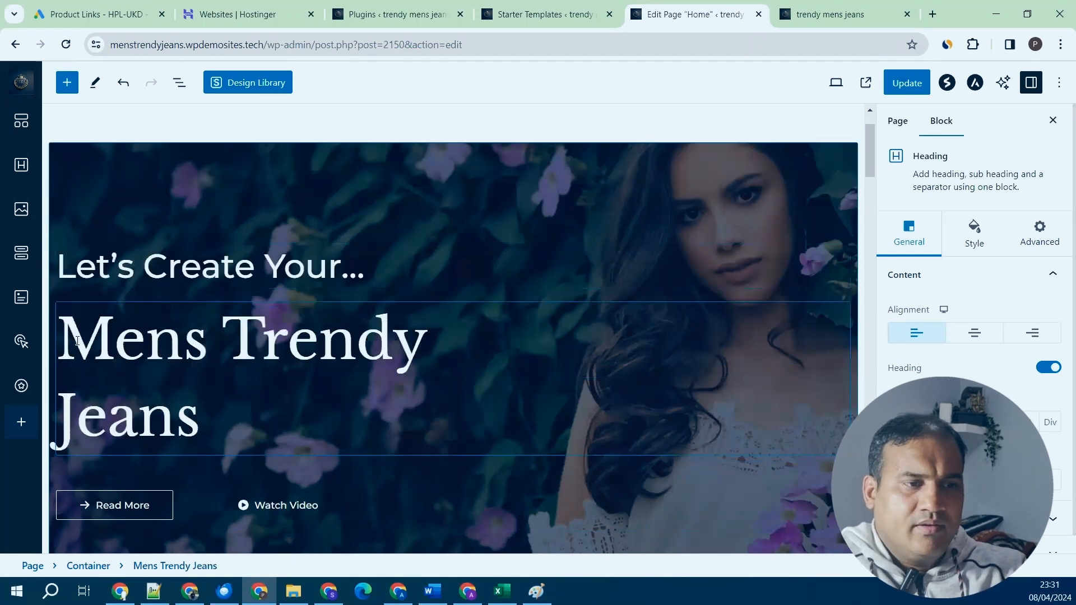
# Delete the hero banner's Read More button and the remaining buttons block that holds Watch Video.
pyautogui.click(138, 505)
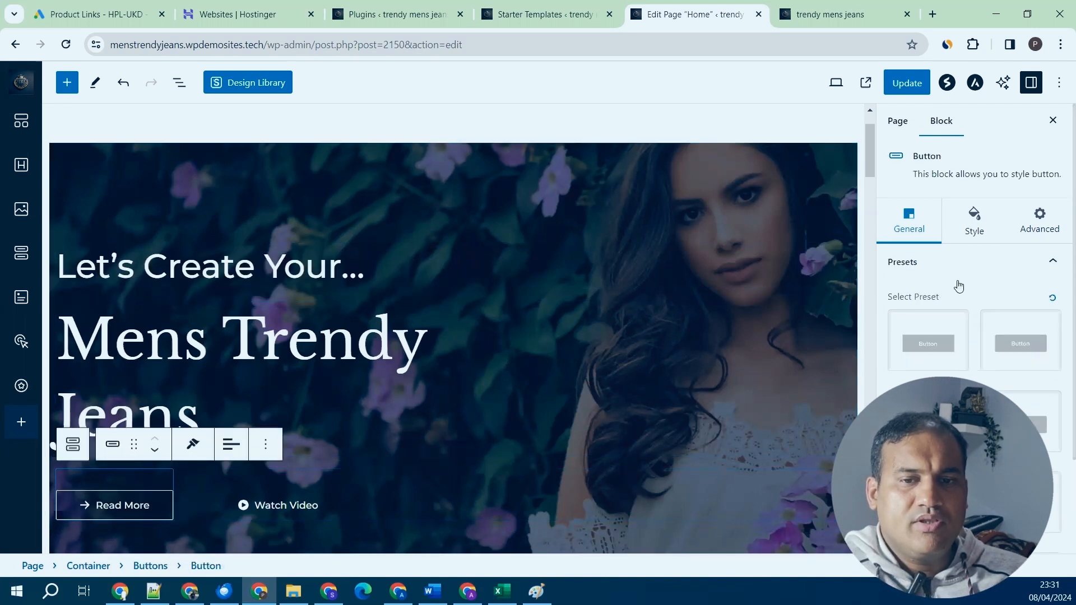
pyautogui.scroll(-2, 964, 372)
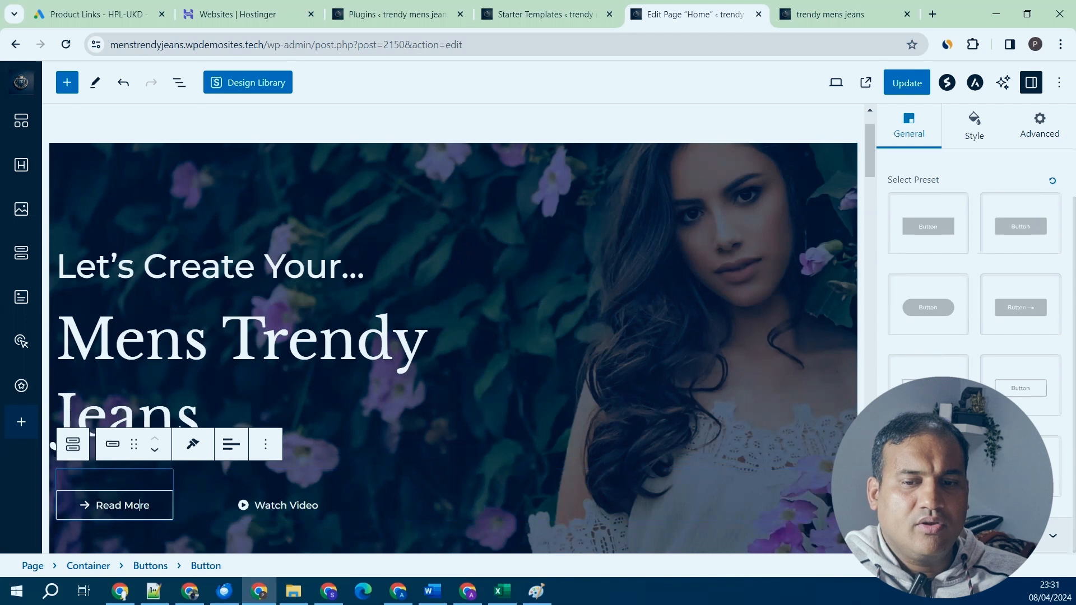
pyautogui.scroll(-5, 964, 358)
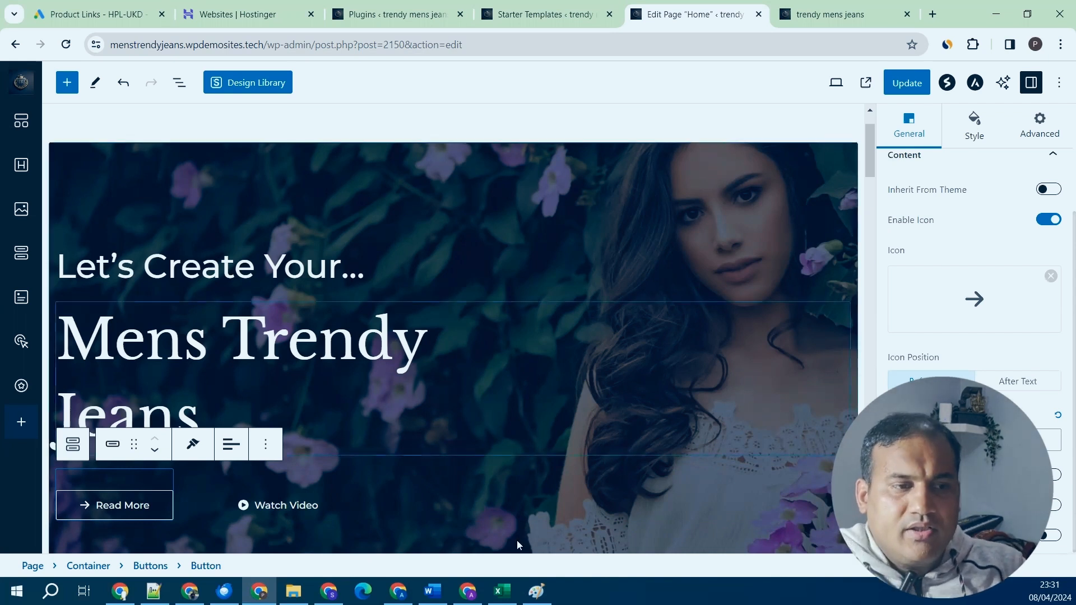
pyautogui.click(266, 444)
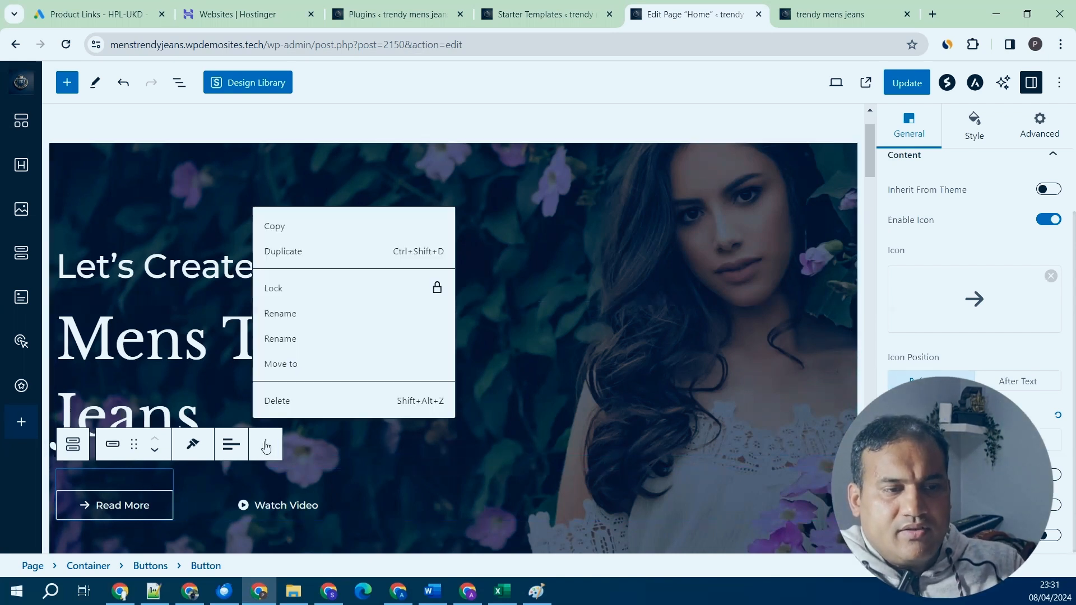
pyautogui.click(286, 406)
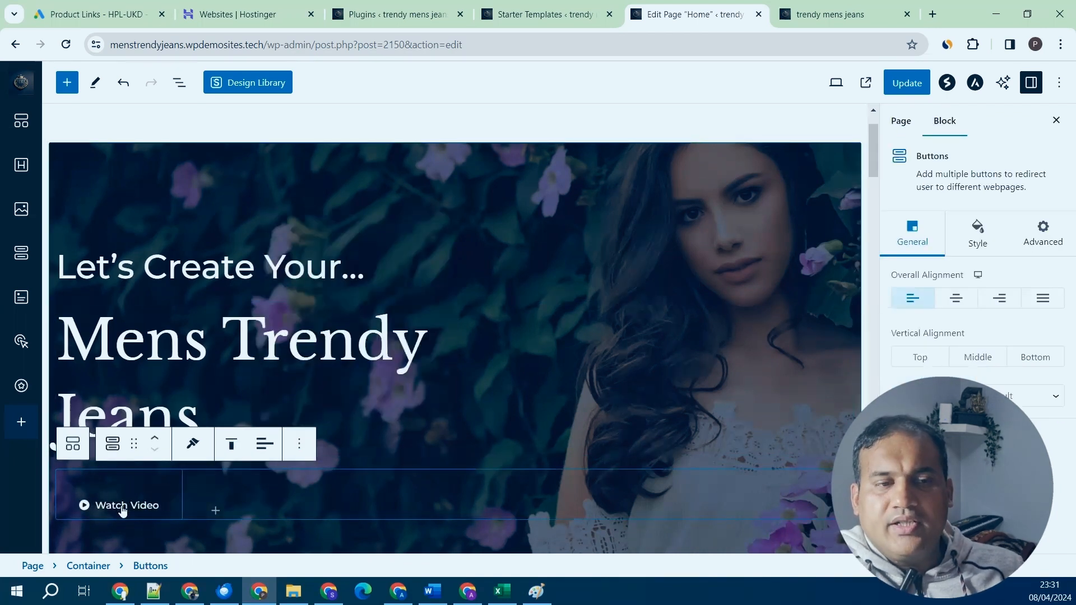
pyautogui.click(295, 453)
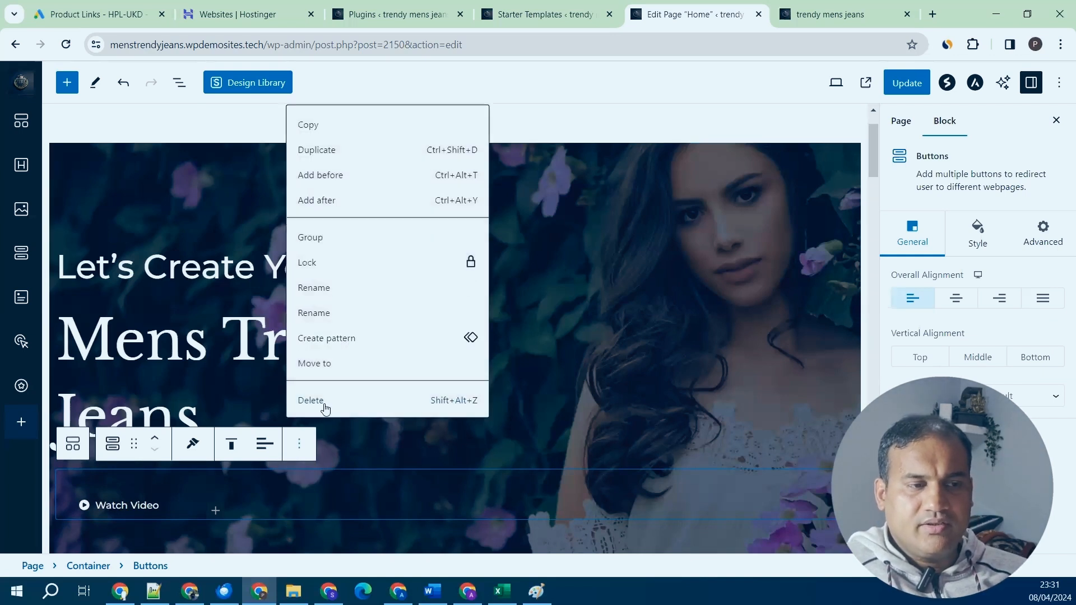
pyautogui.click(324, 406)
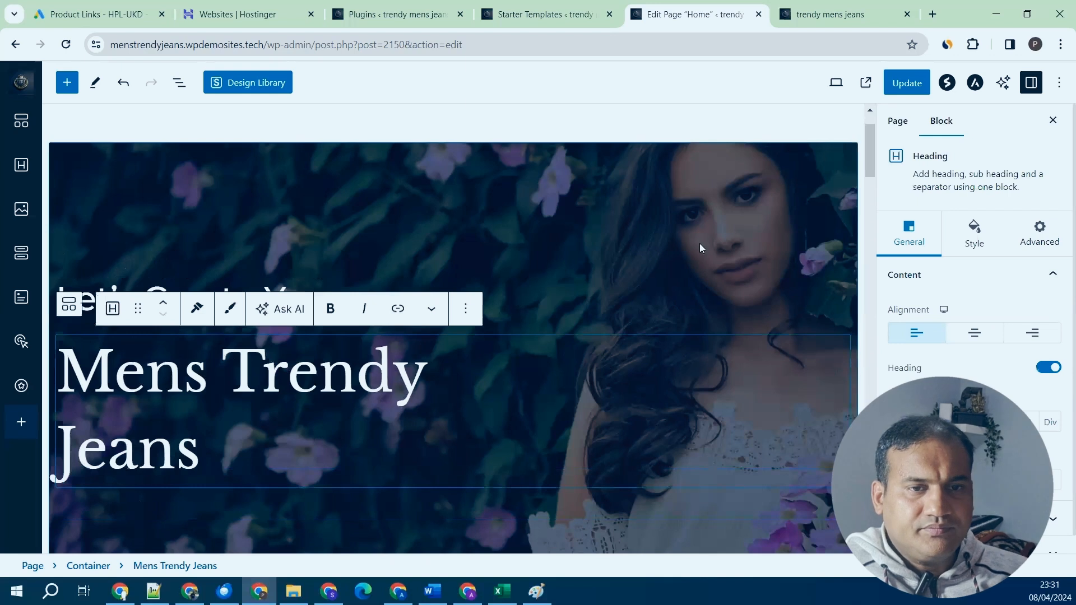
# Try deleting the entire hero banner container from the Home page, and undo the deletion.
pyautogui.click(725, 174)
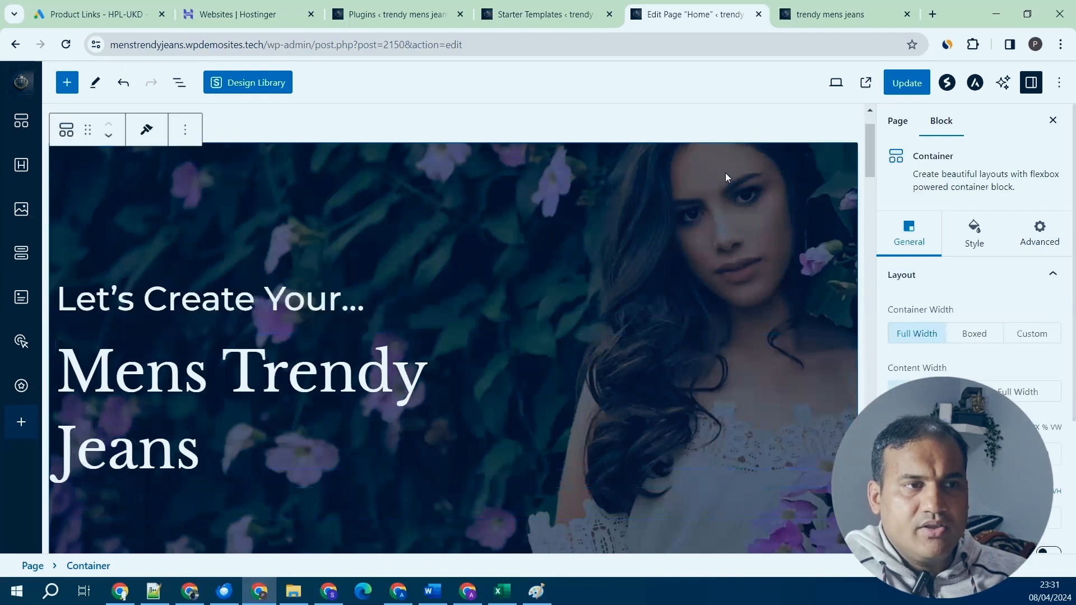
pyautogui.click(184, 137)
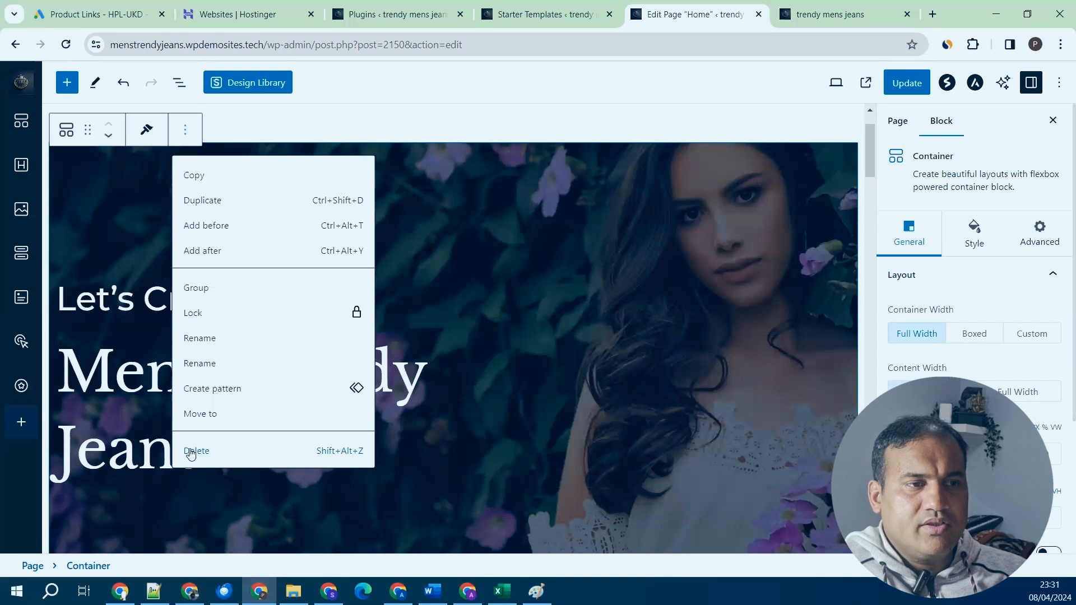
pyautogui.hotkey('shift', 'alt', 'z')
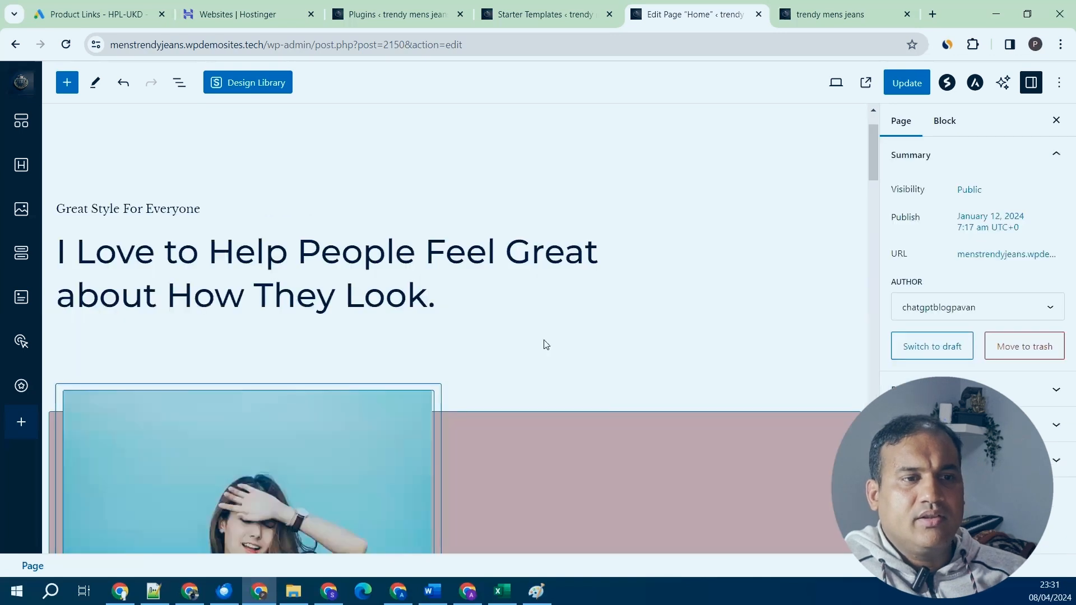
pyautogui.hotkey('ctrl', 'z')
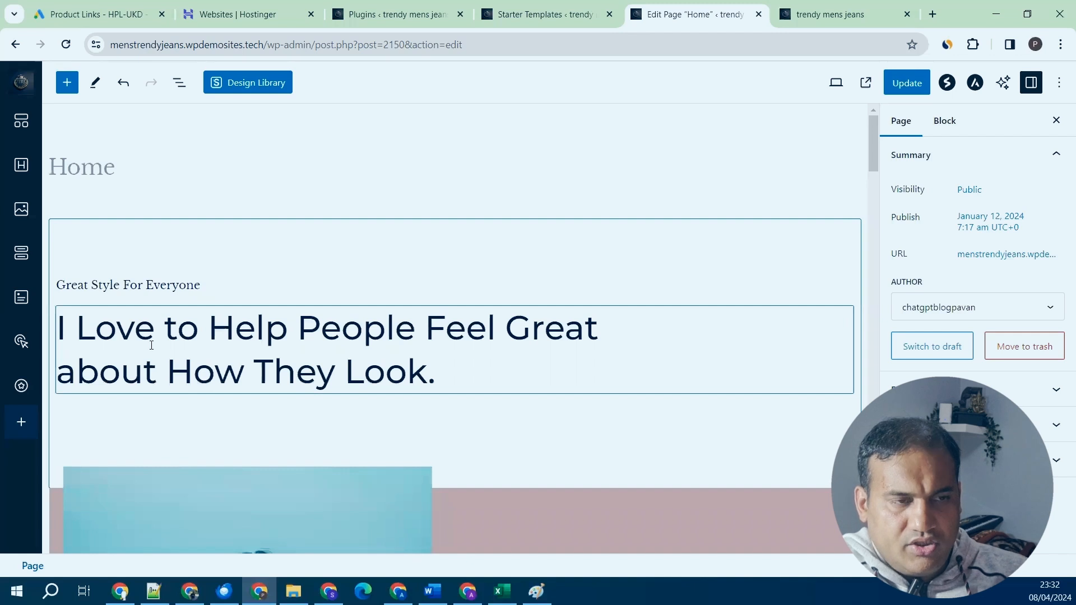
pyautogui.hotkey('ctrl', 'z')
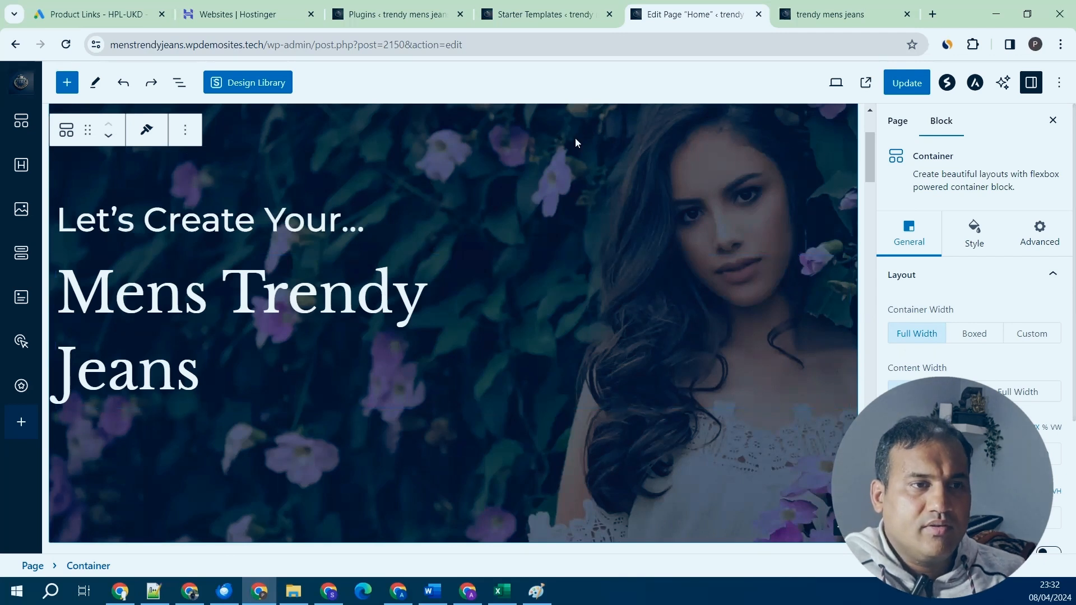
# Examine the hero container's layout and flex settings, and open its background style settings.
pyautogui.scroll(3, 536, 248)
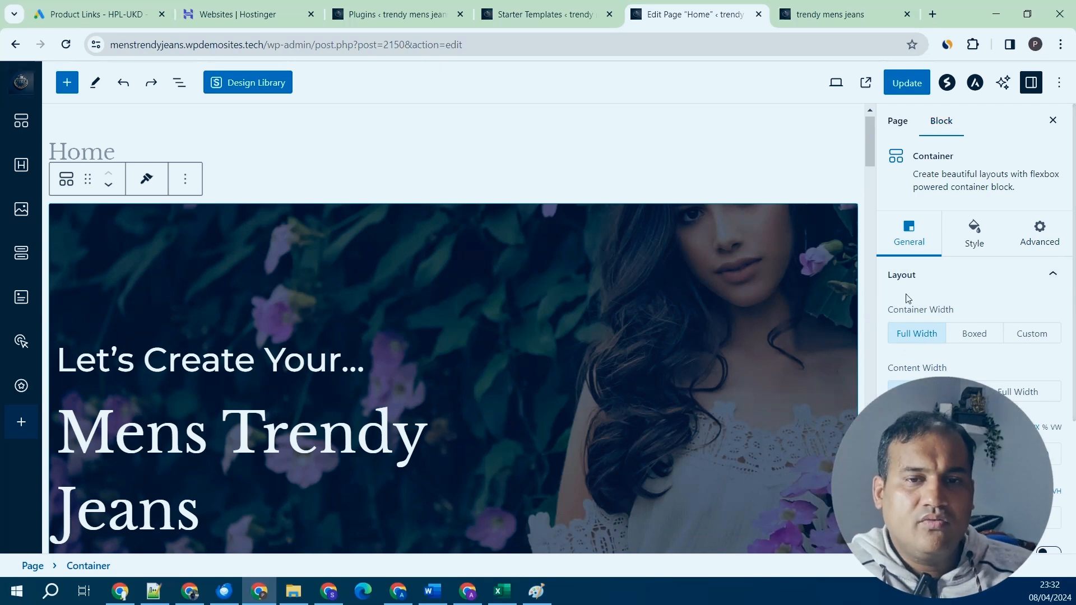
pyautogui.scroll(-3, 968, 308)
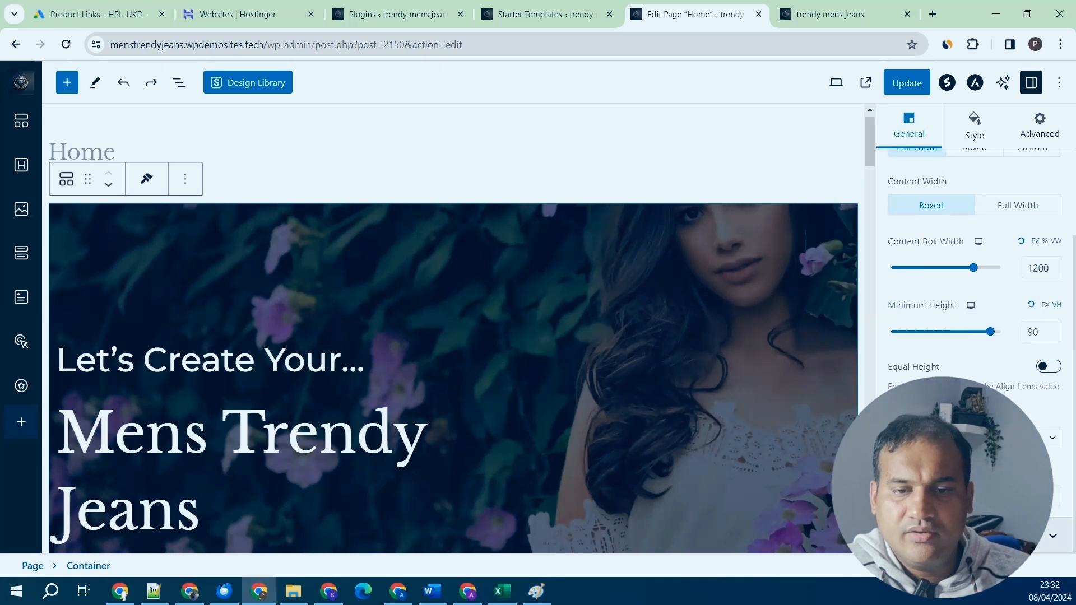
pyautogui.scroll(-4, 976, 336)
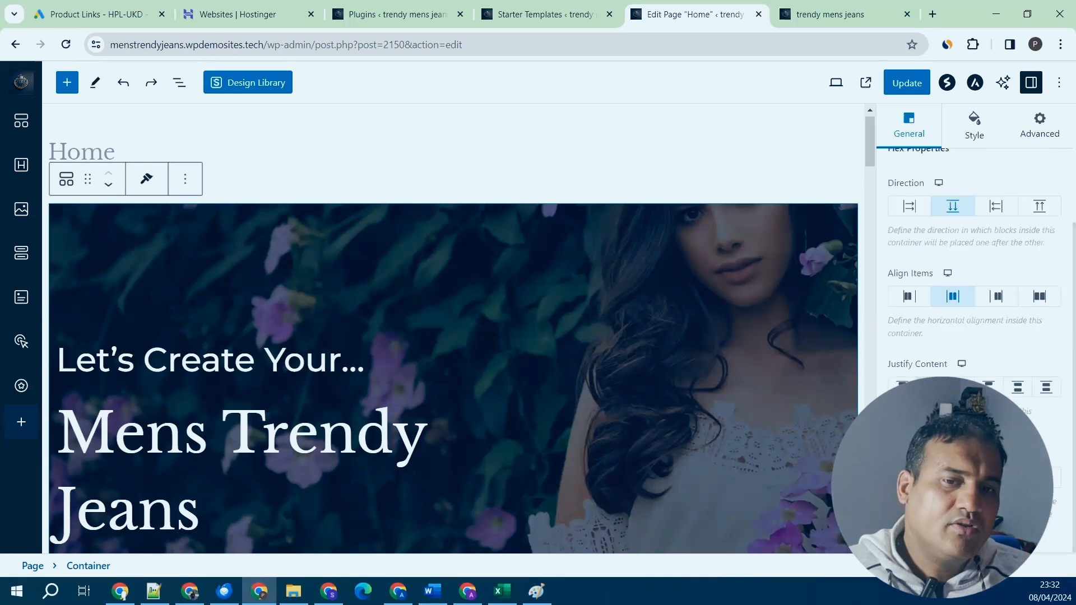
pyautogui.scroll(3, 975, 308)
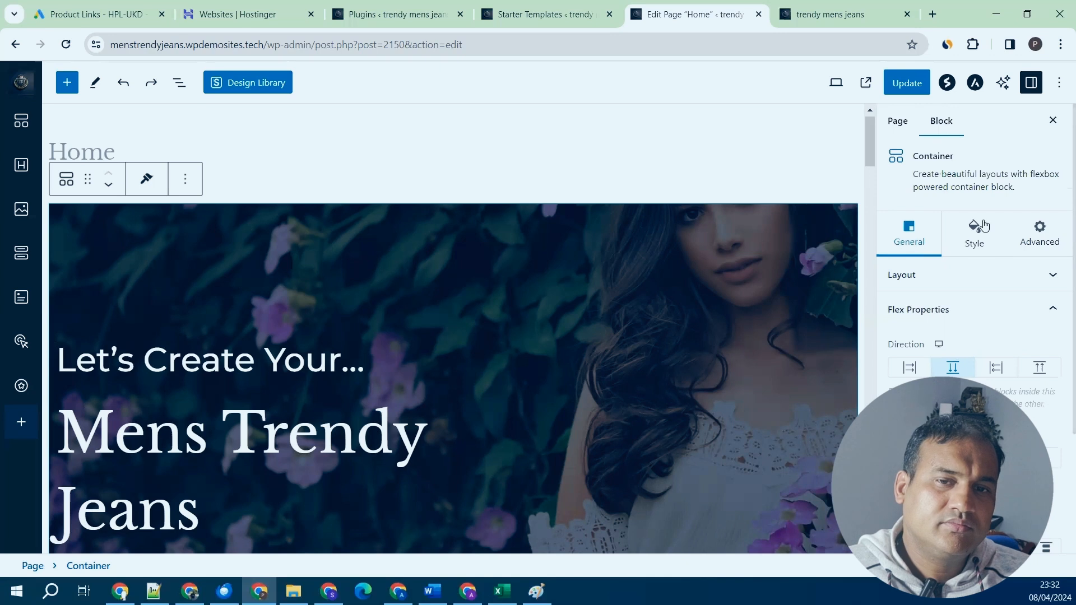
pyautogui.click(980, 231)
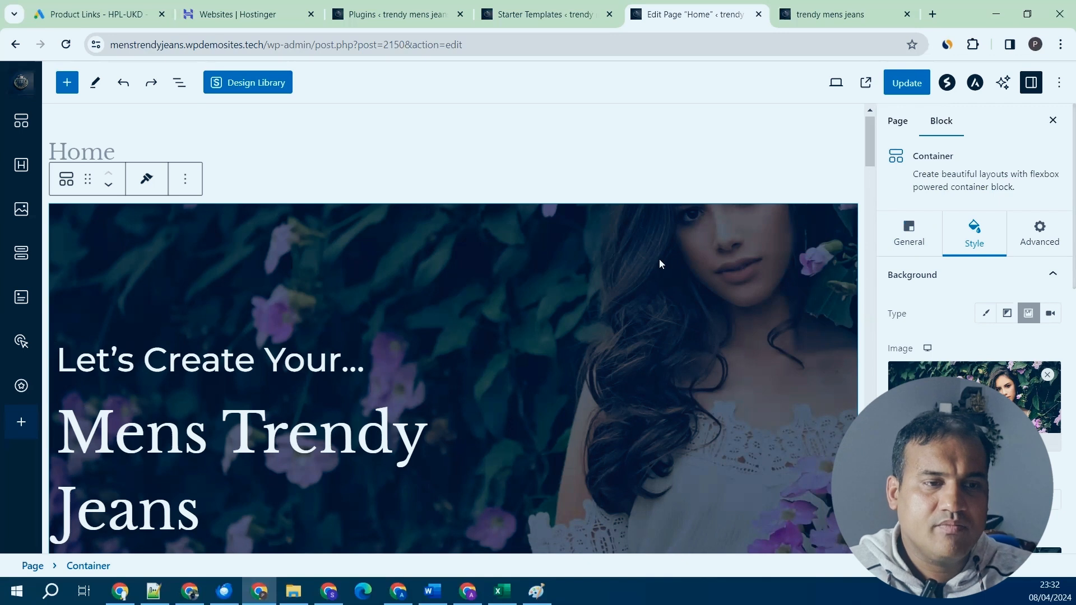
# Insert an Image block in the hero container and upload the "header image" file from the mens trendy images folder into it.
pyautogui.moveTo(259, 592)
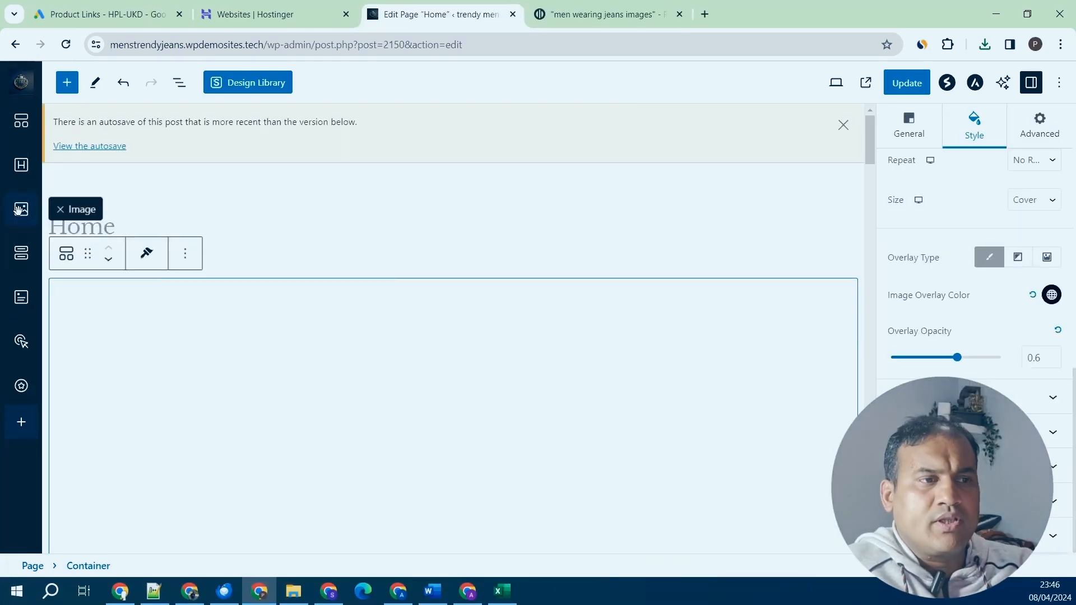
pyautogui.click(18, 209)
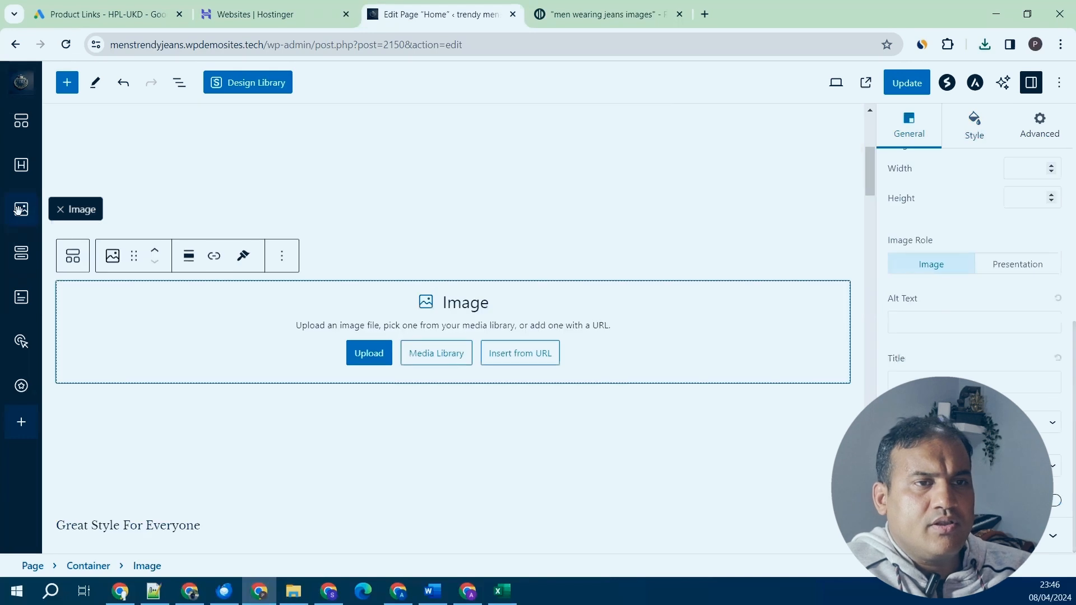
pyautogui.click(366, 353)
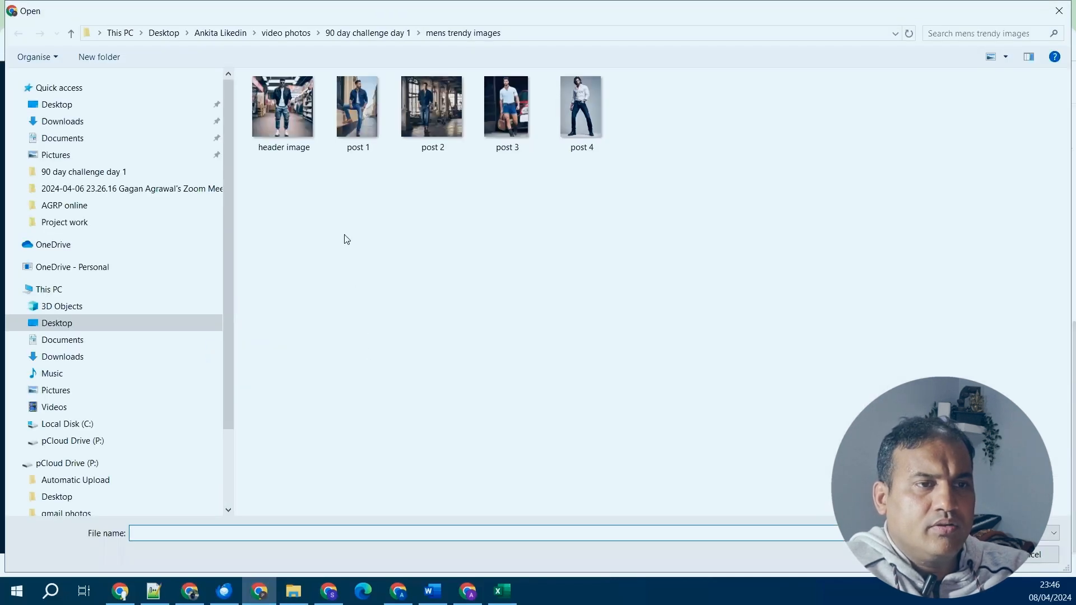
pyautogui.doubleClick(300, 148)
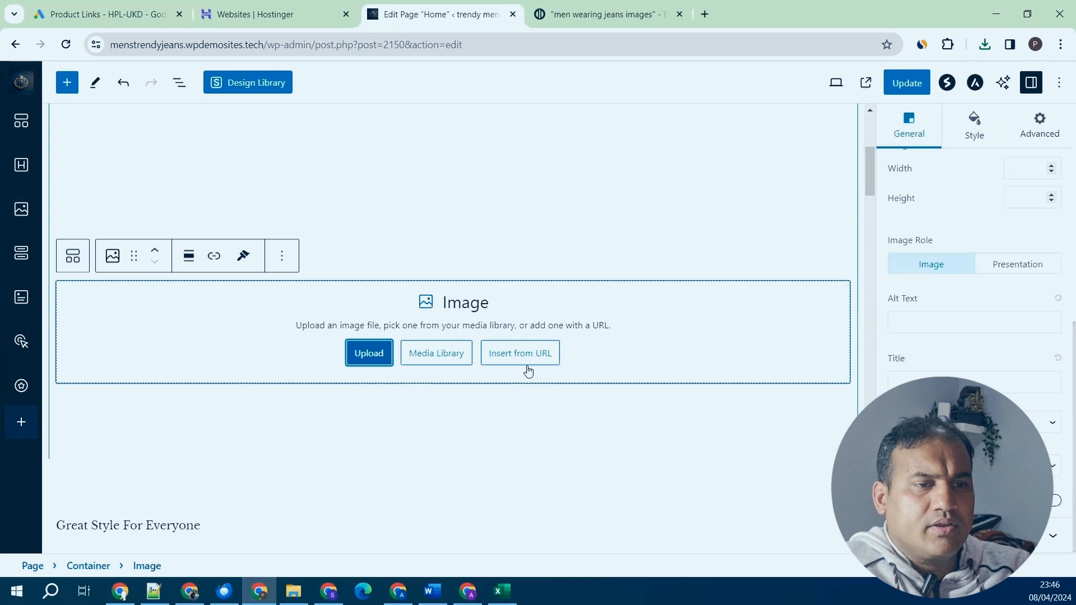
pyautogui.scroll(-12, 576, 326)
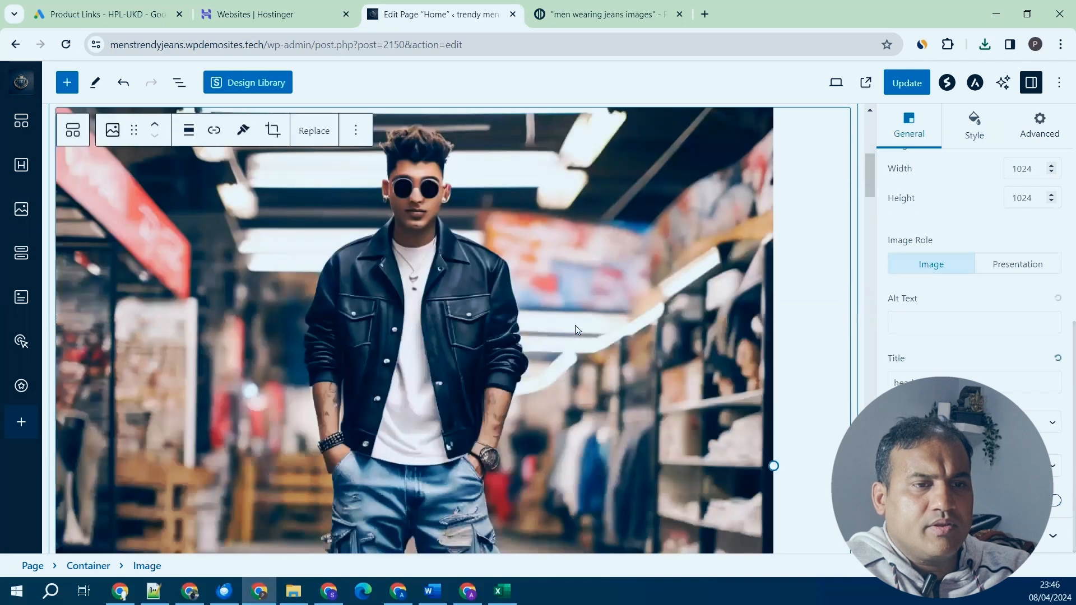
# Widen the uploaded header image to the full width of its container, setting its width to 1134.
pyautogui.scroll(8, 576, 325)
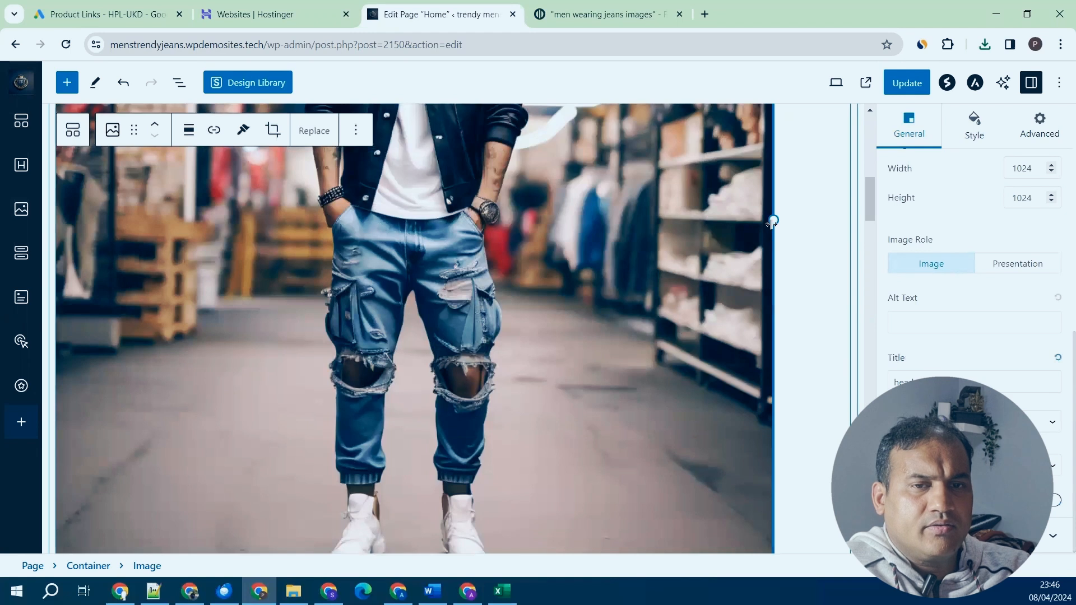
pyautogui.moveTo(772, 222); pyautogui.dragTo(851, 220)
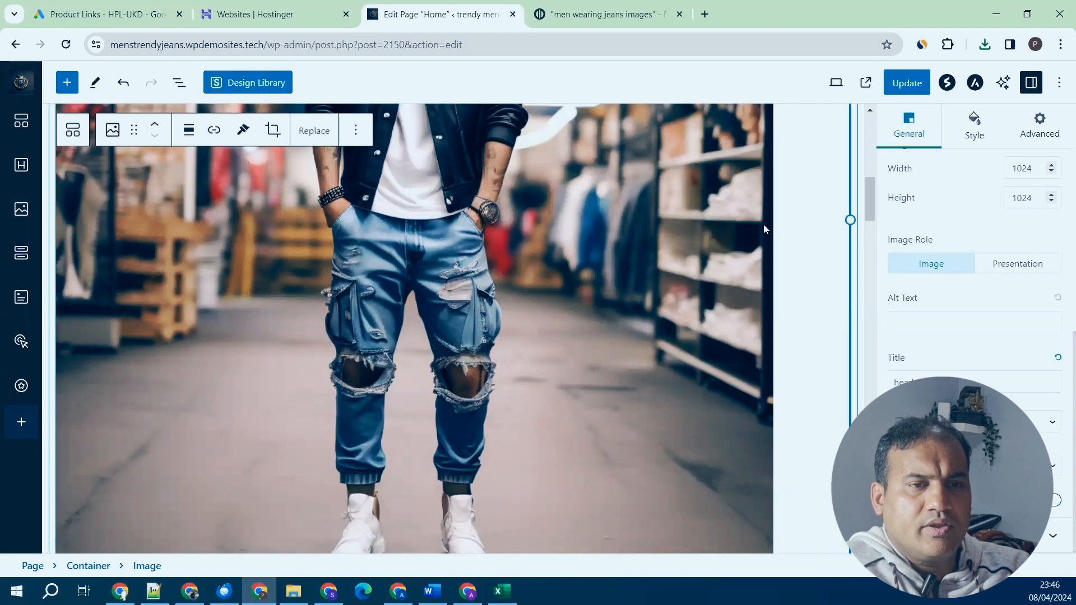
pyautogui.scroll(5, 623, 291)
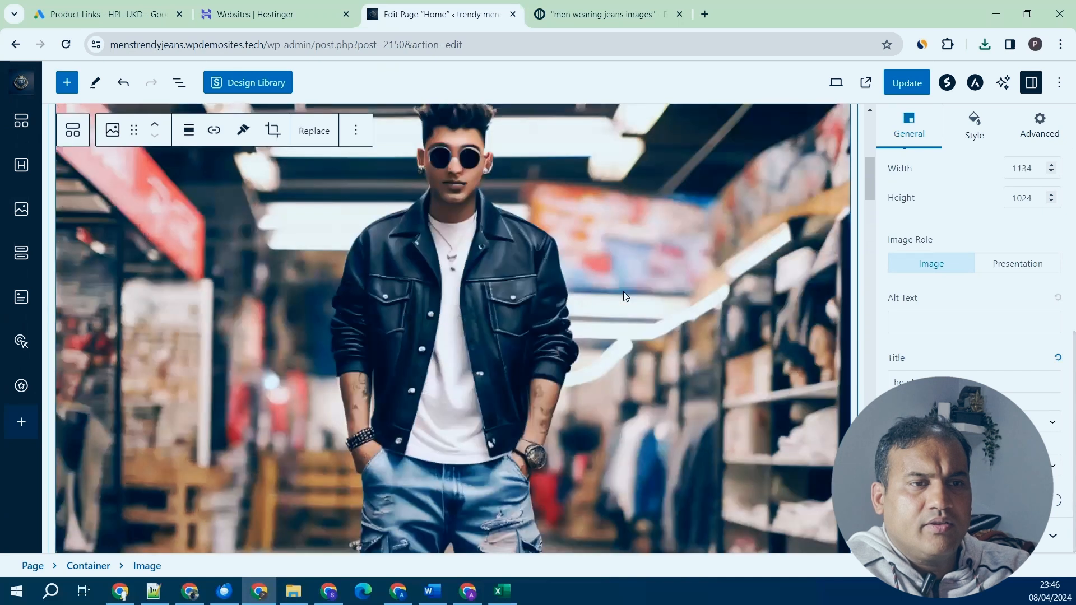
pyautogui.scroll(5, 624, 296)
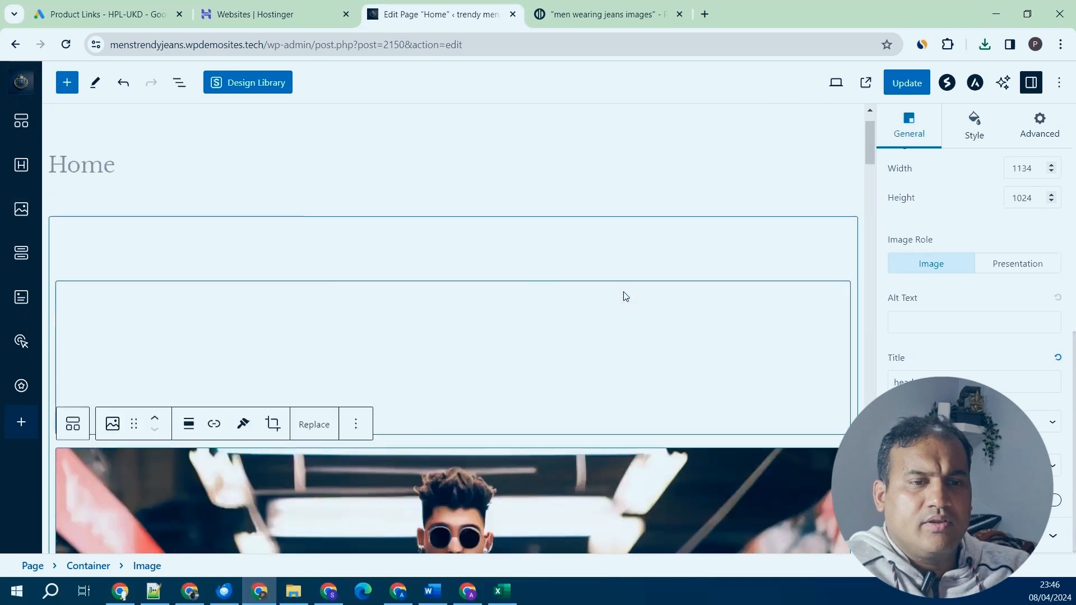
# Try deleting the "Mens Trendy Jeans" heading block above the header image.
pyautogui.click(556, 343)
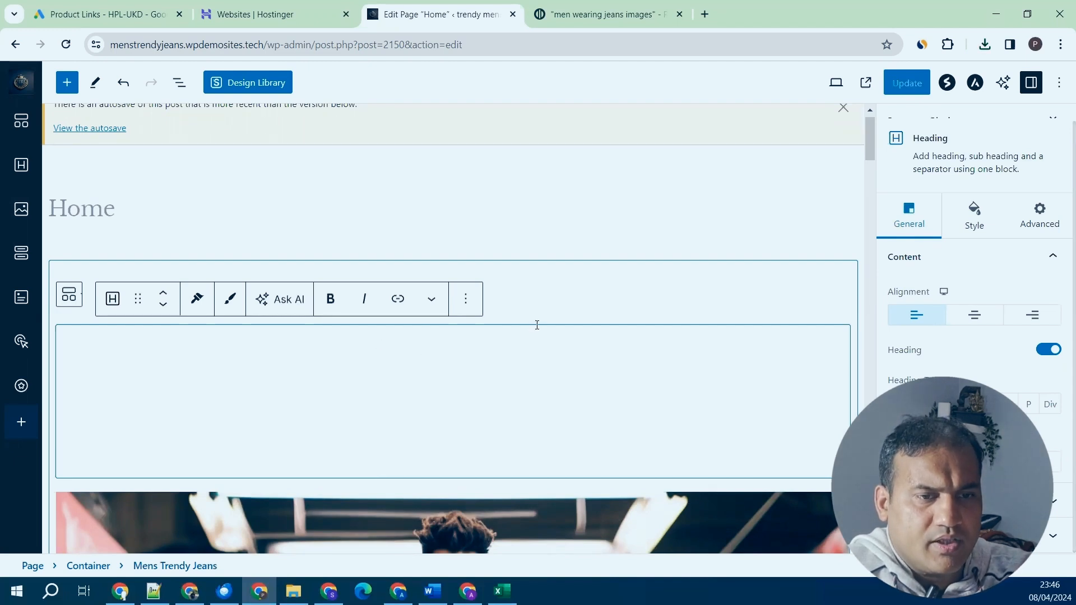
pyautogui.doubleClick(546, 430)
pyautogui.hotkey('ctrl', 'a')
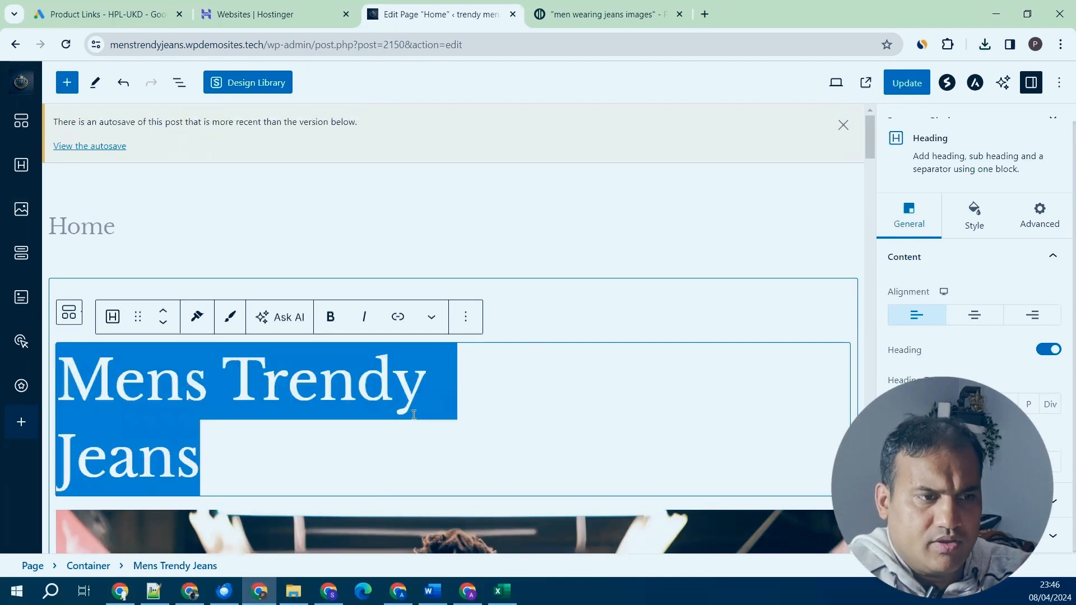
pyautogui.click(466, 319)
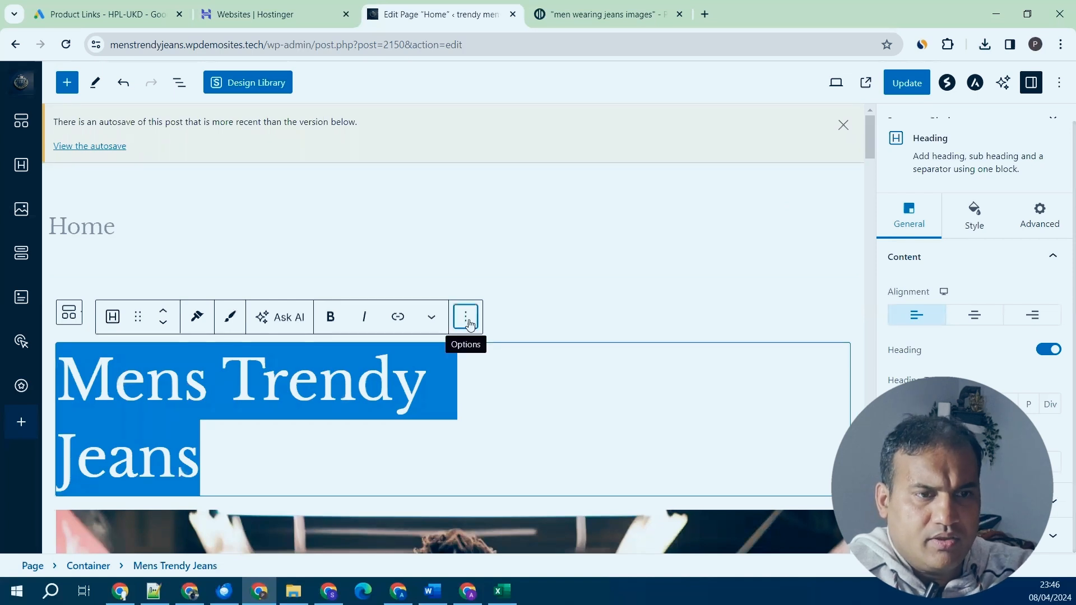
pyautogui.scroll(-3, 528, 461)
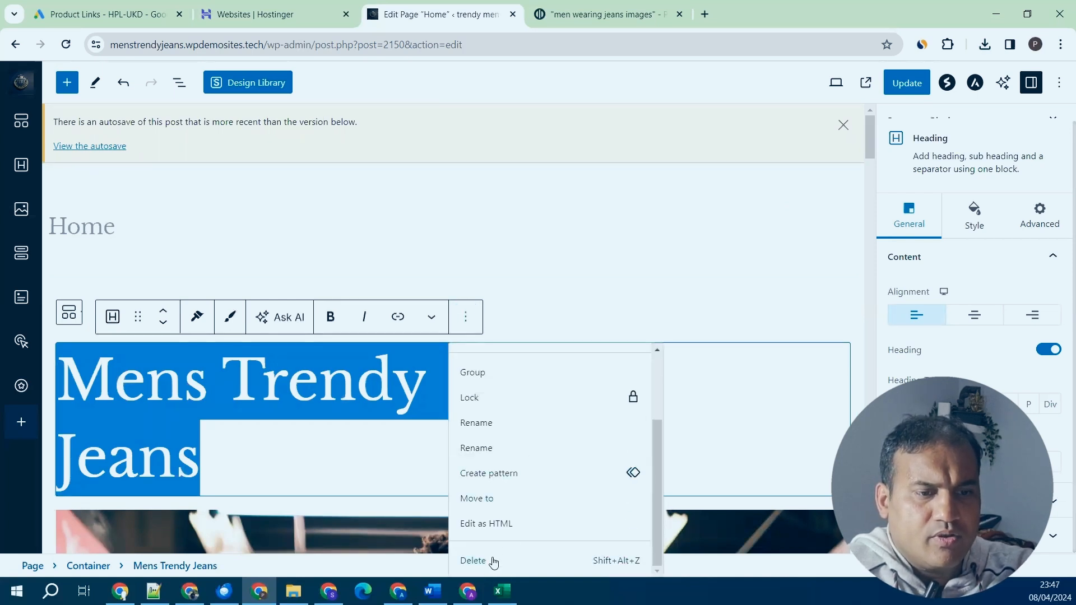
pyautogui.click(502, 560)
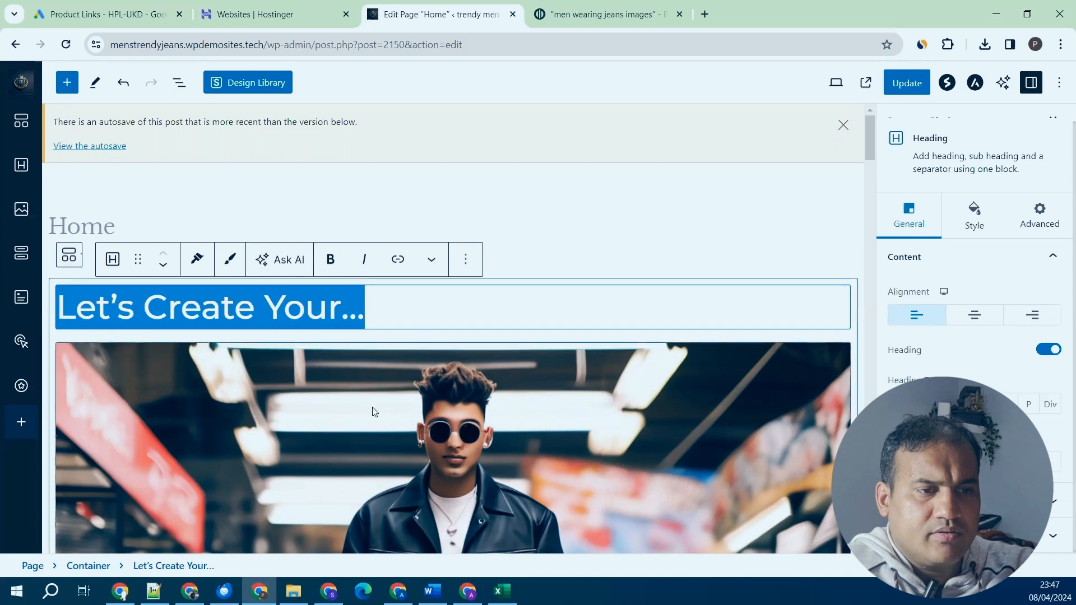
# Check the header image's block options and search the blocks available for the Quick Action Bar for "text".
pyautogui.scroll(-3, 630, 443)
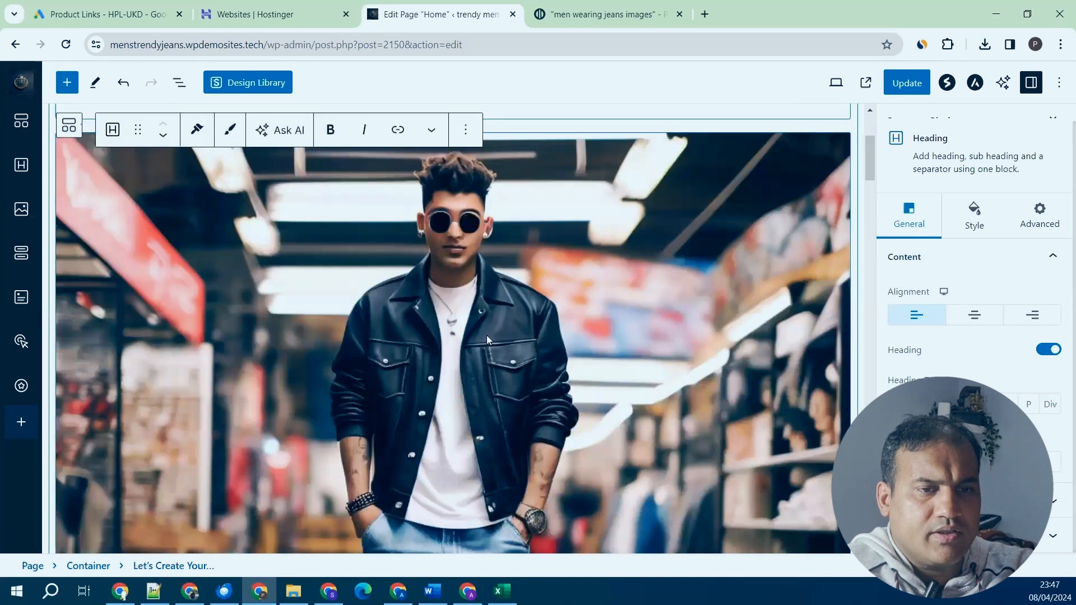
pyautogui.click(473, 320)
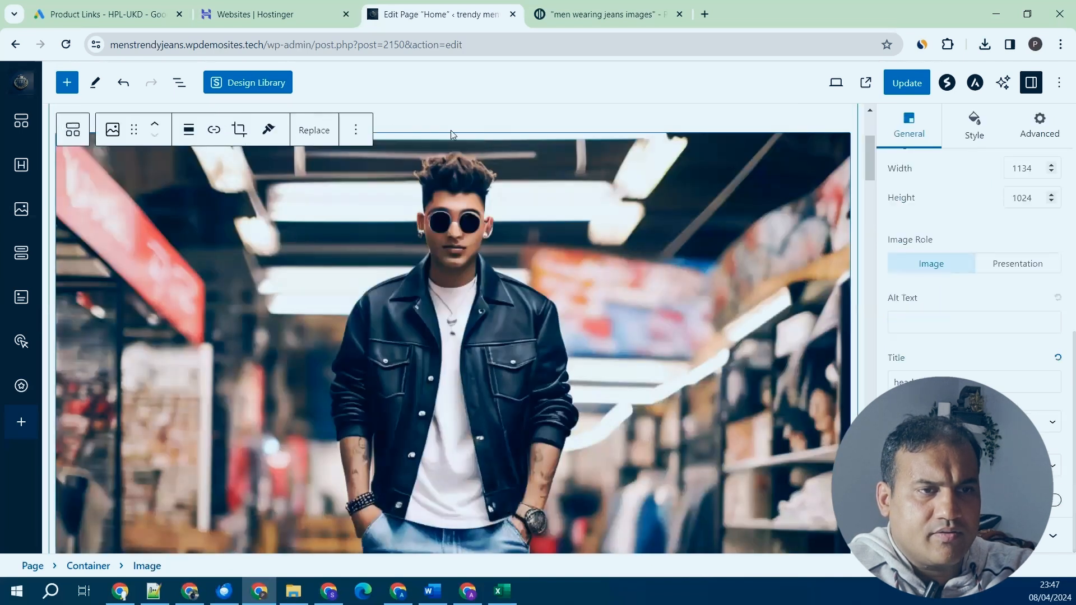
pyautogui.click(356, 131)
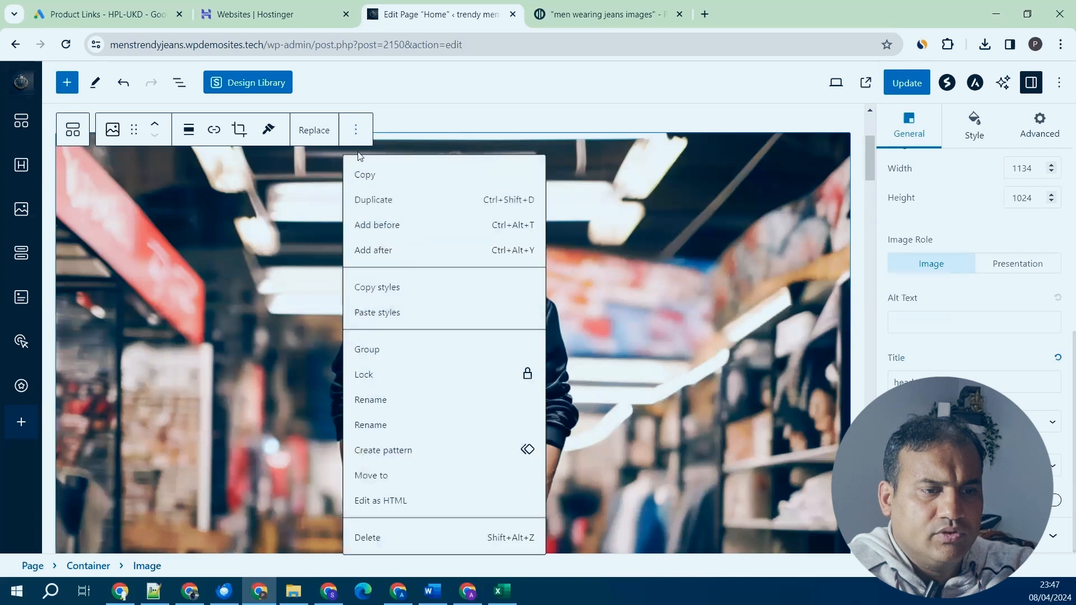
pyautogui.click(696, 354)
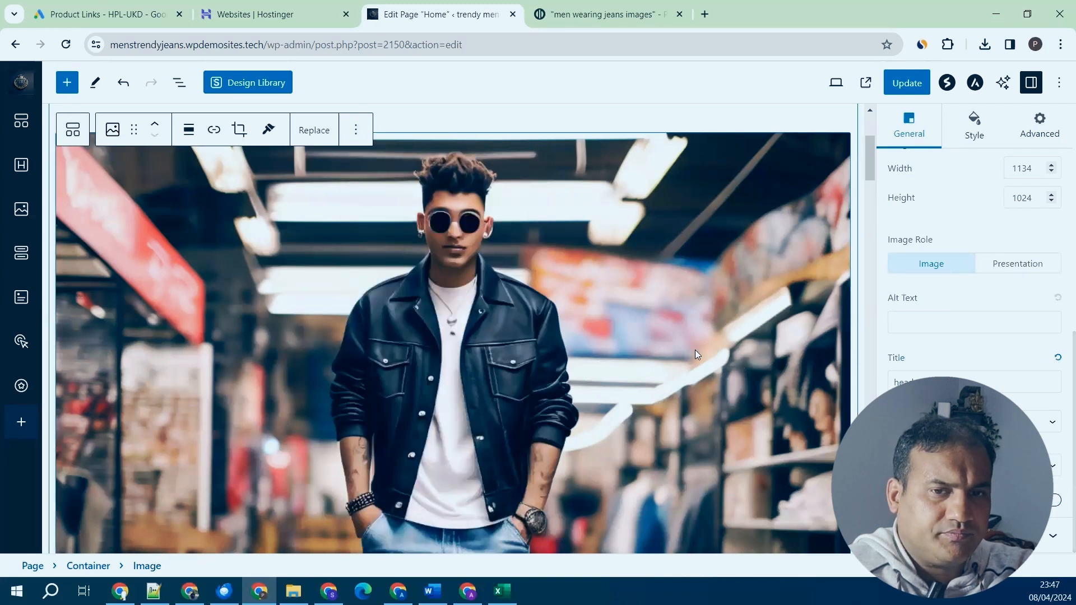
pyautogui.click(21, 424)
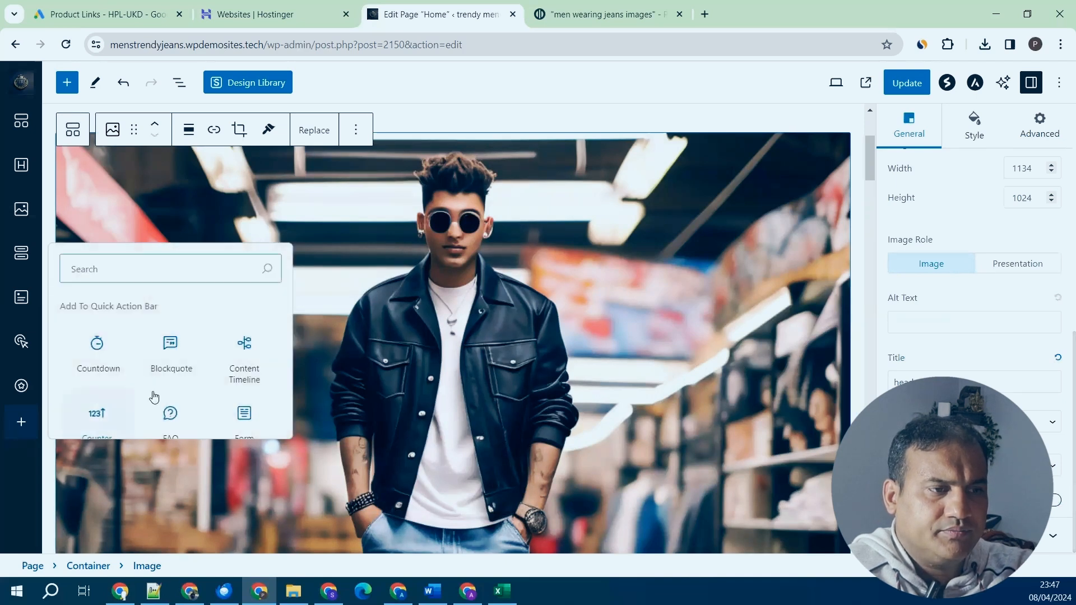
pyautogui.write('text')
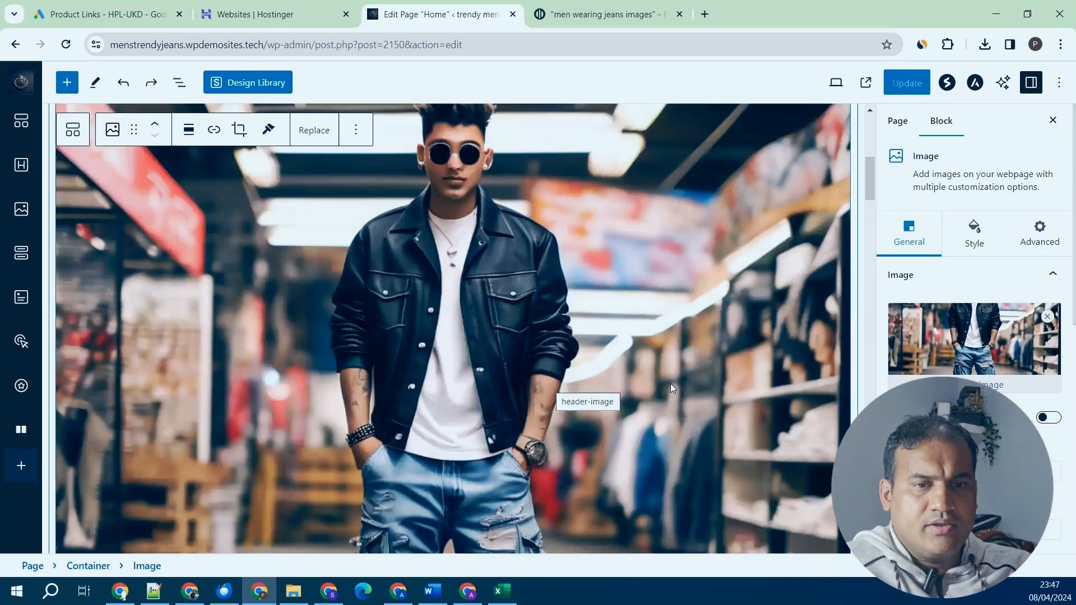
# Change the "Mens Trendy Jeans" heading's text color to gold, CF962D.
pyautogui.scroll(4, 670, 384)
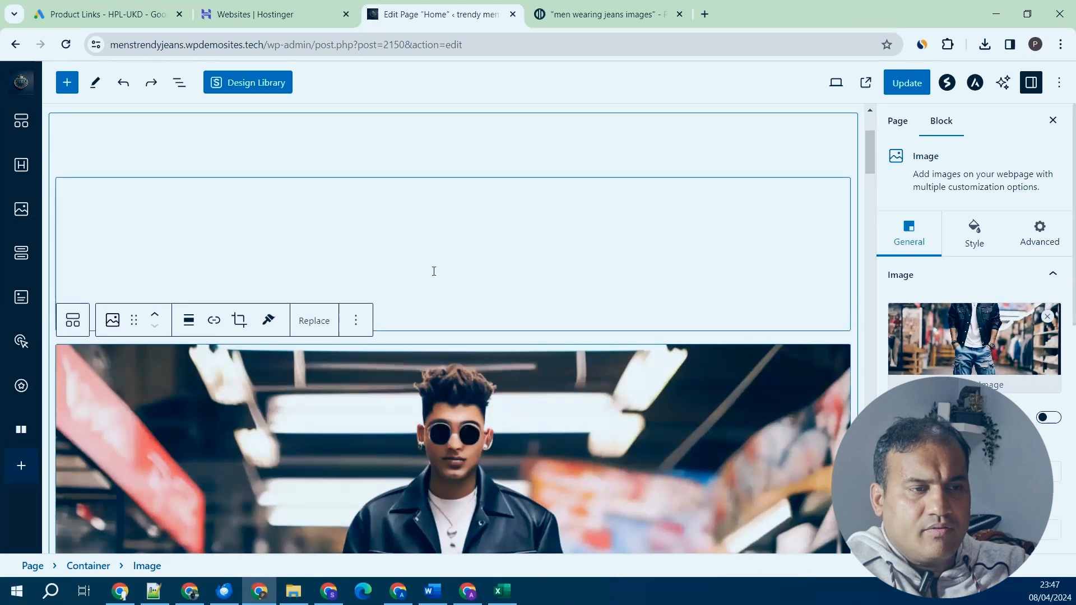
pyautogui.click(433, 271)
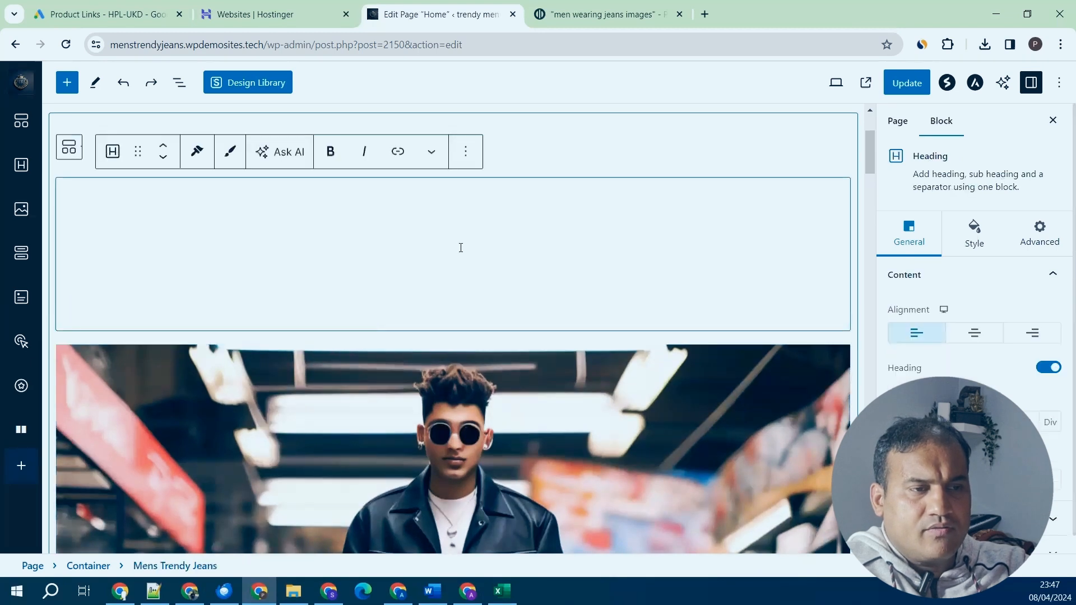
pyautogui.click(972, 235)
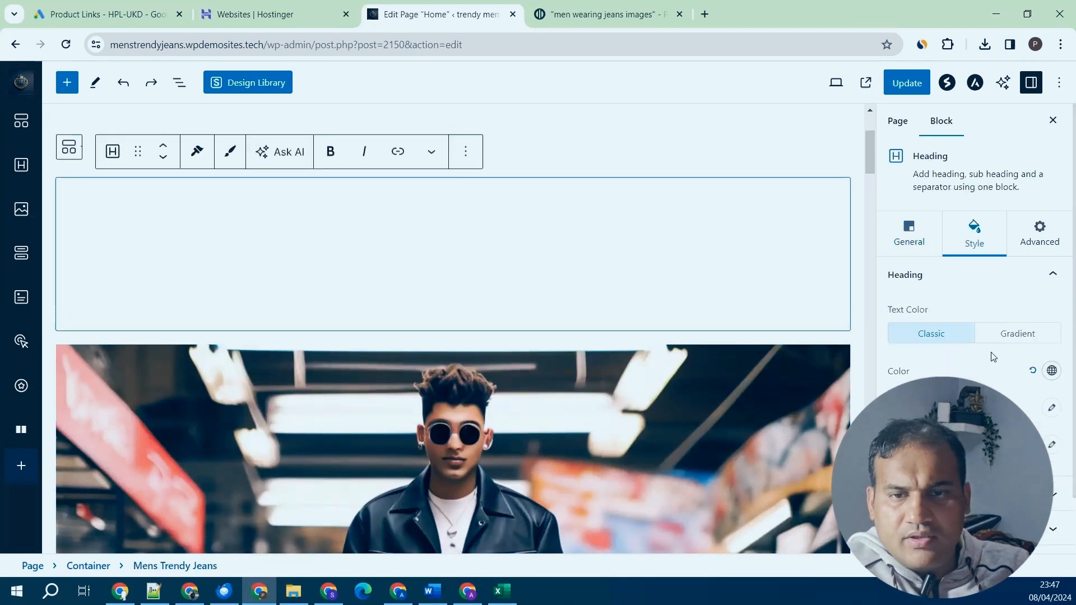
pyautogui.click(1042, 372)
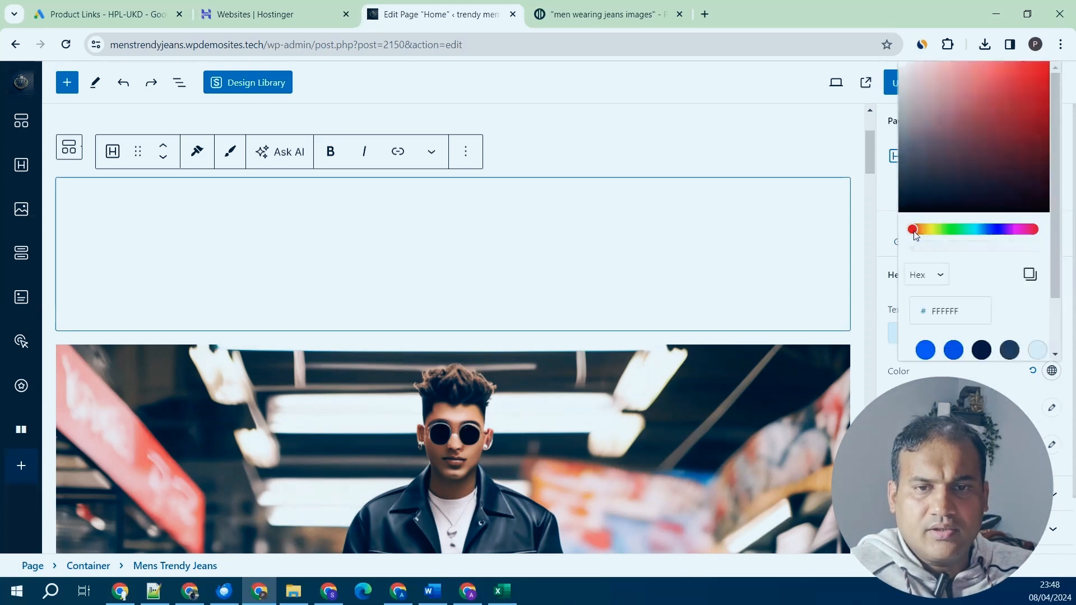
pyautogui.moveTo(915, 231); pyautogui.dragTo(927, 232)
pyautogui.click(957, 91)
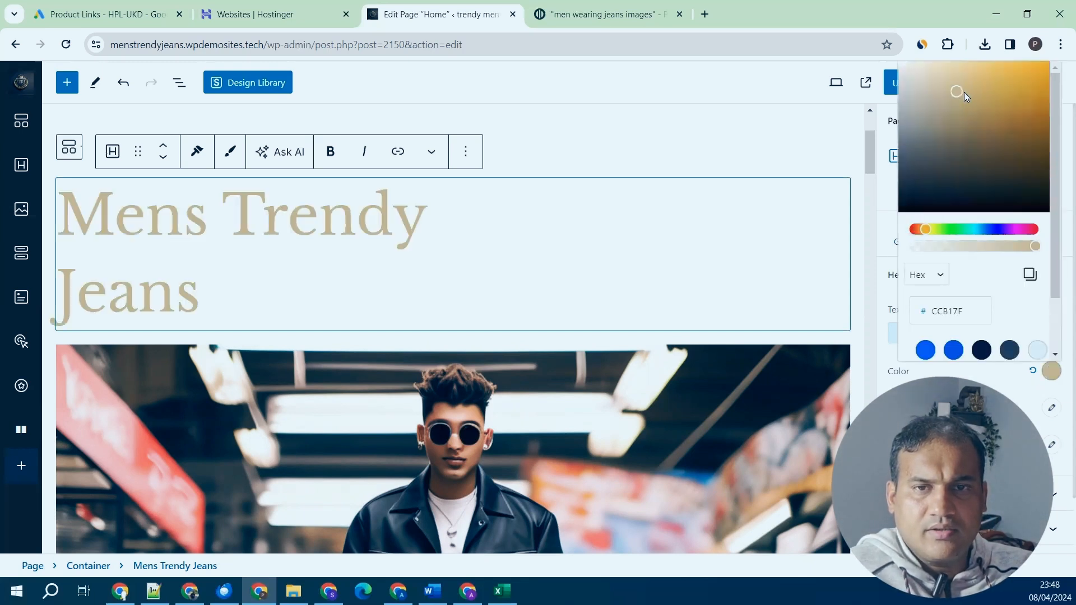
pyautogui.moveTo(964, 92); pyautogui.dragTo(1014, 90)
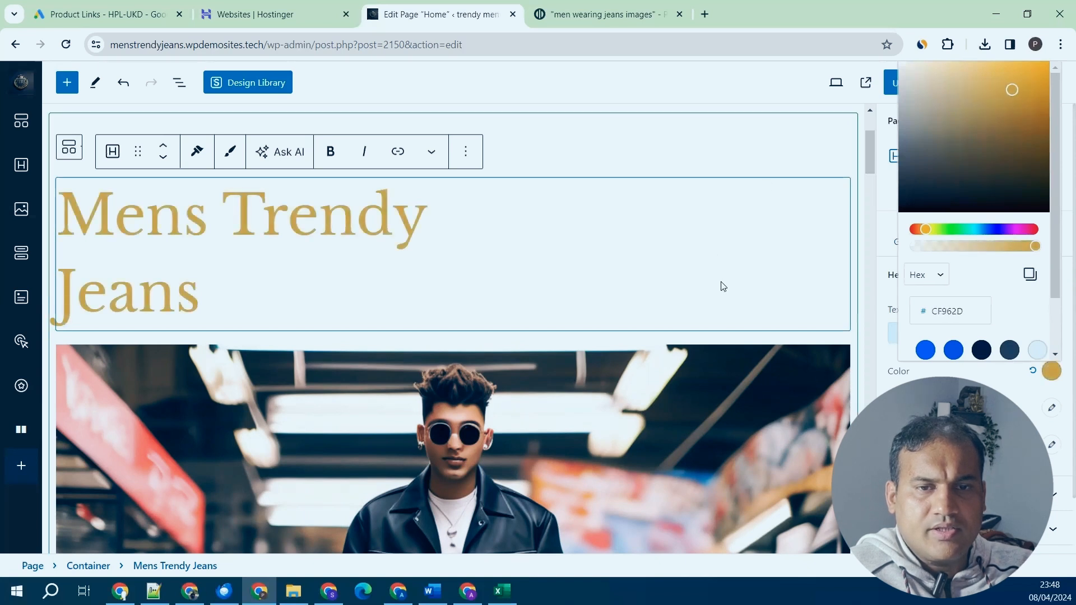
pyautogui.click(602, 259)
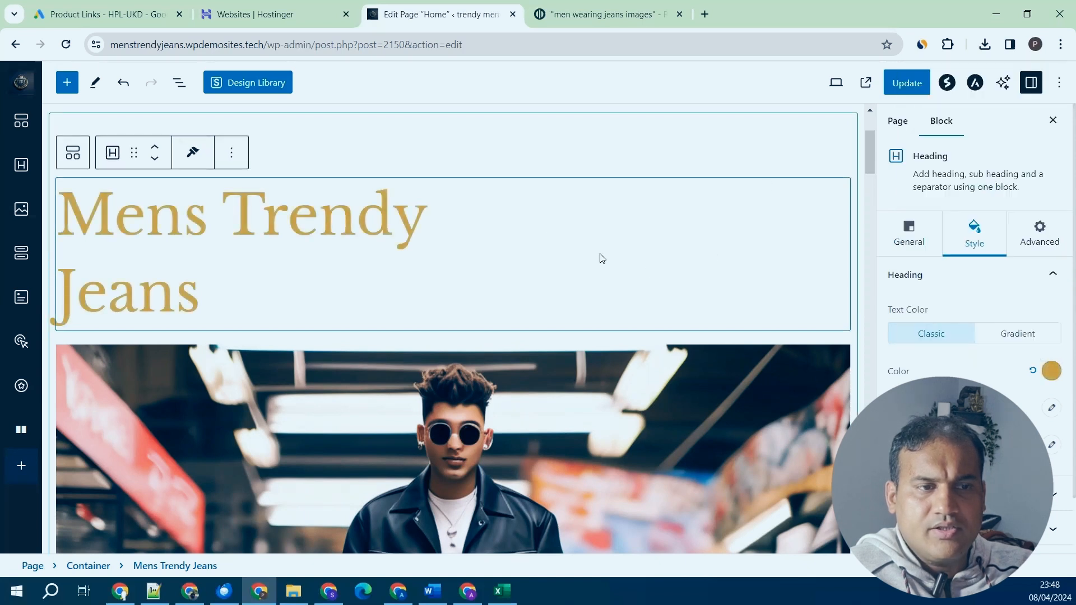
# Change the text color of the "Let's Create Your..." heading to red, E51F11.
pyautogui.click(384, 140)
pyautogui.moveTo(369, 139); pyautogui.dragTo(19, 143)
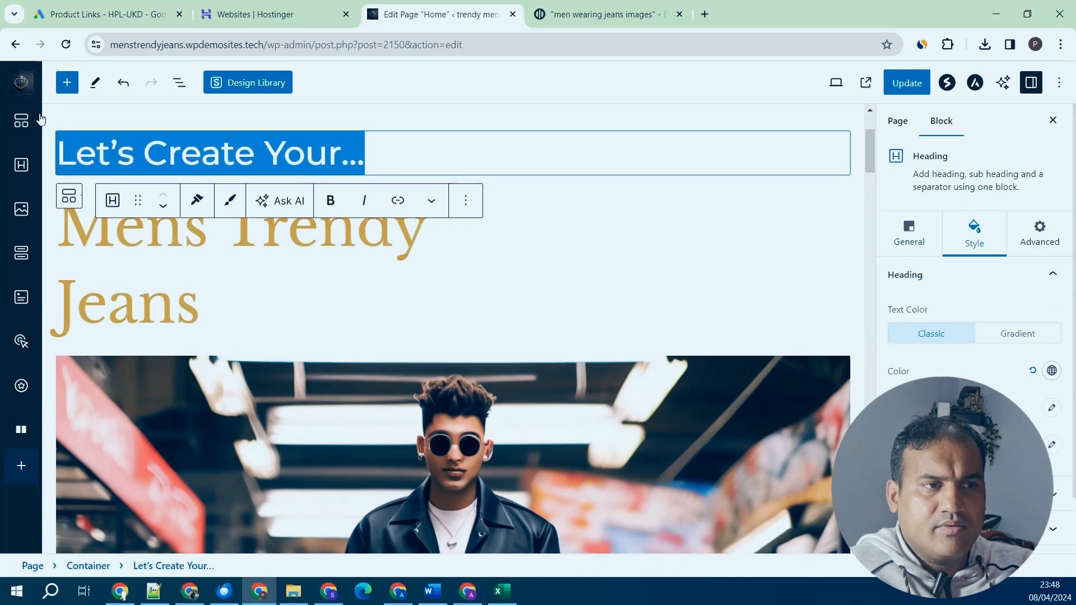
pyautogui.click(1051, 370)
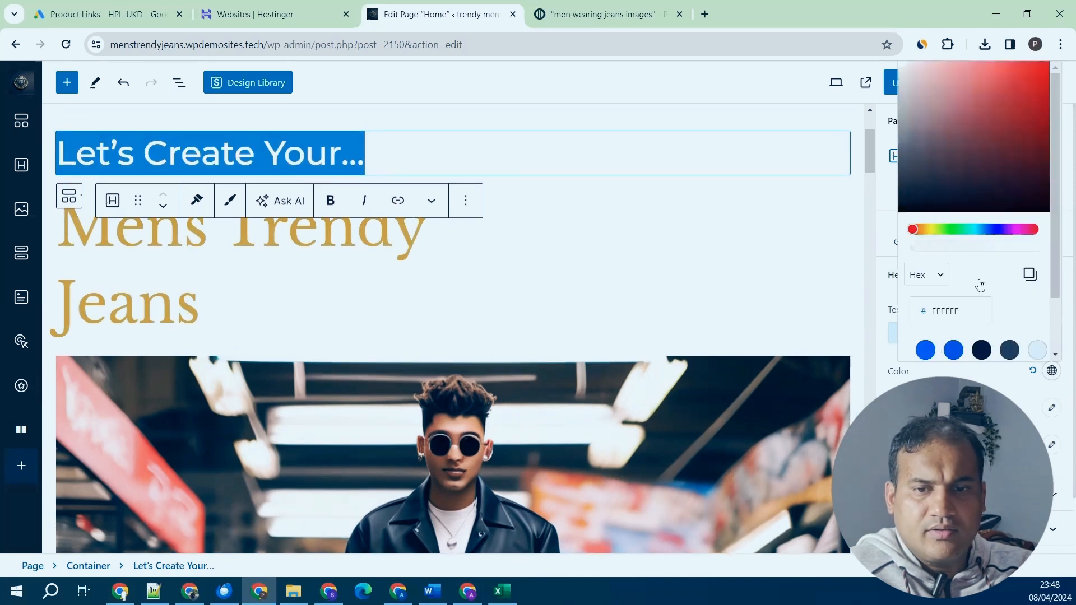
pyautogui.click(915, 230)
pyautogui.click(1035, 77)
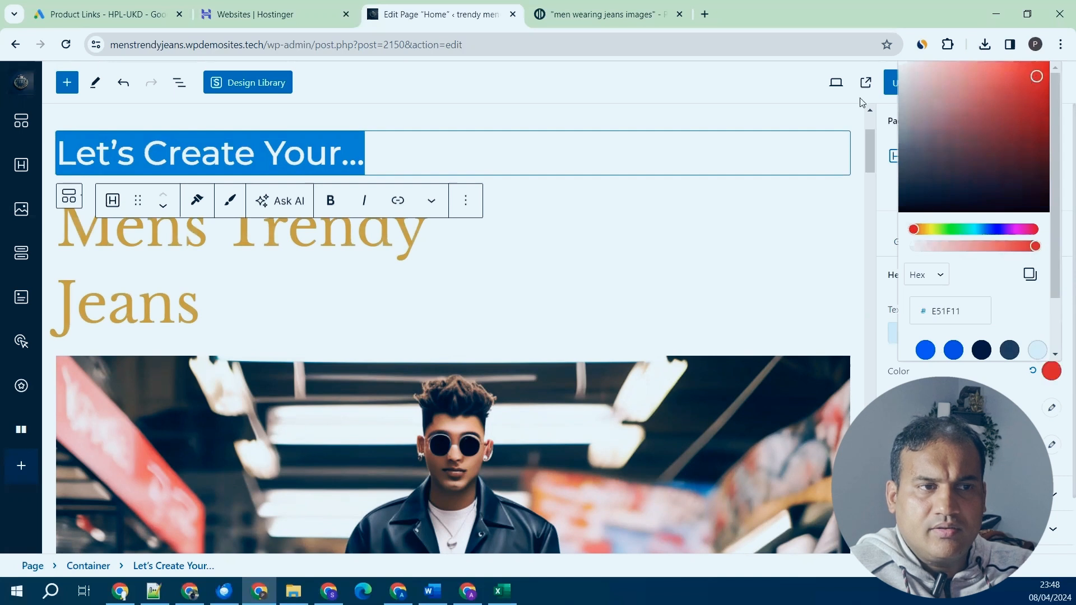
pyautogui.click(594, 158)
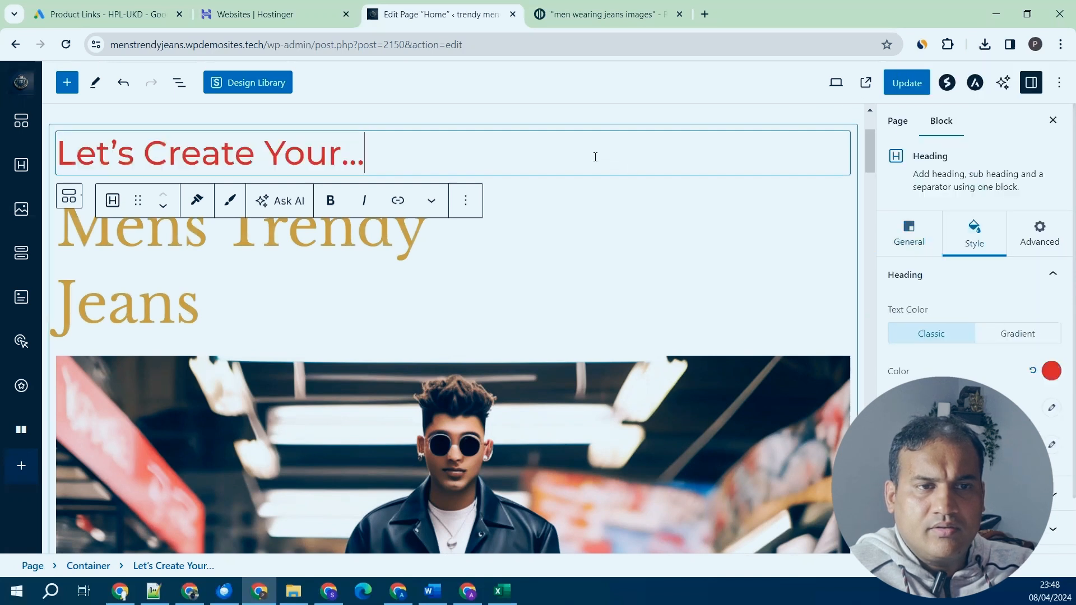
# Replace the woman's photo beside the "Discover Your Personal Style" text with the uploaded image "post 4".
pyautogui.scroll(-15, 566, 325)
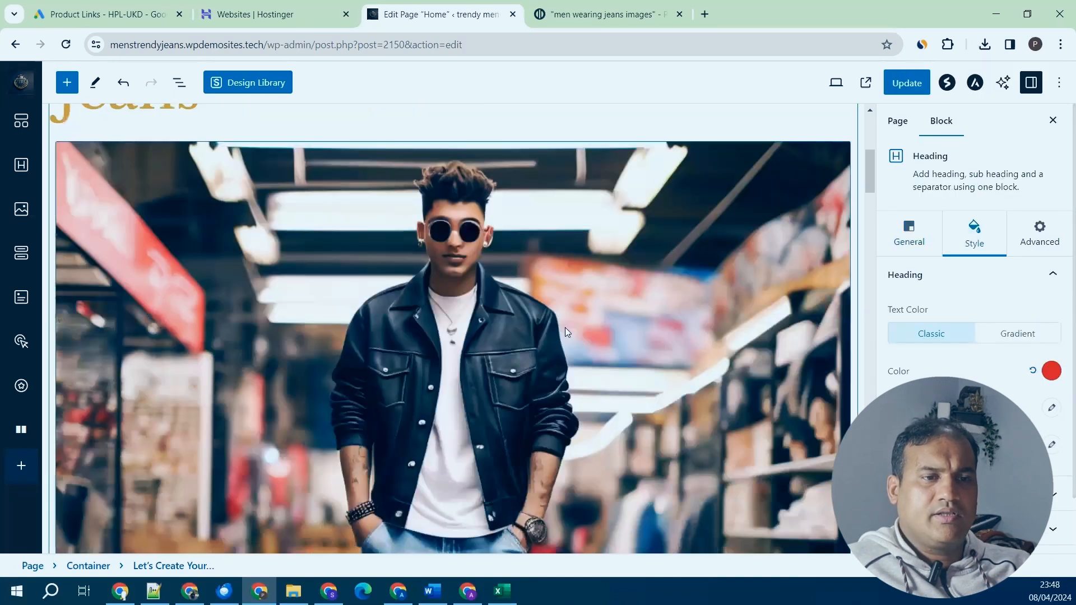
pyautogui.scroll(-4, 565, 328)
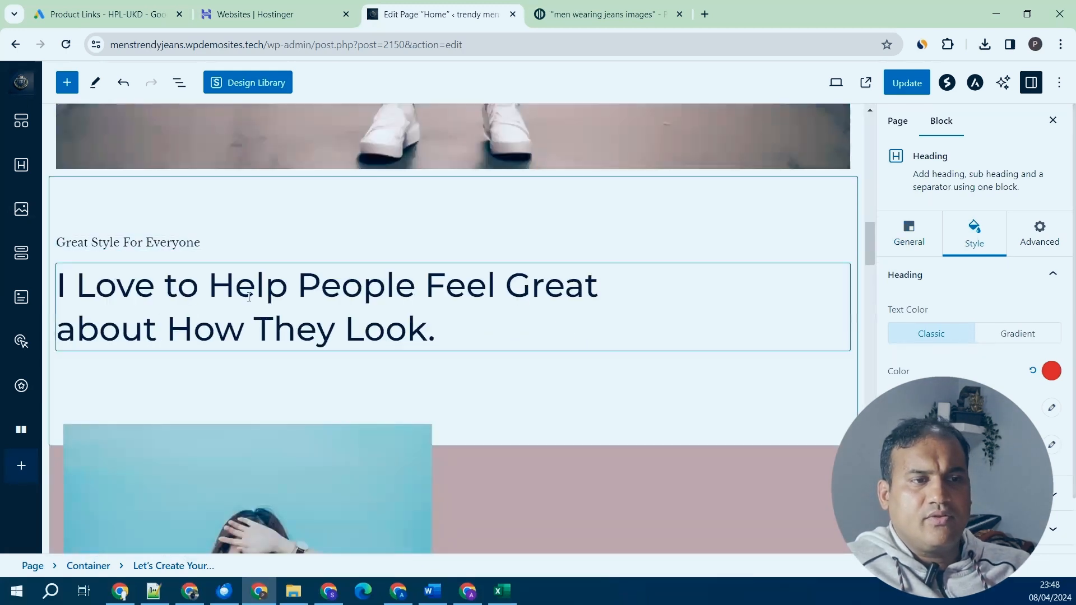
pyautogui.scroll(-6, 390, 328)
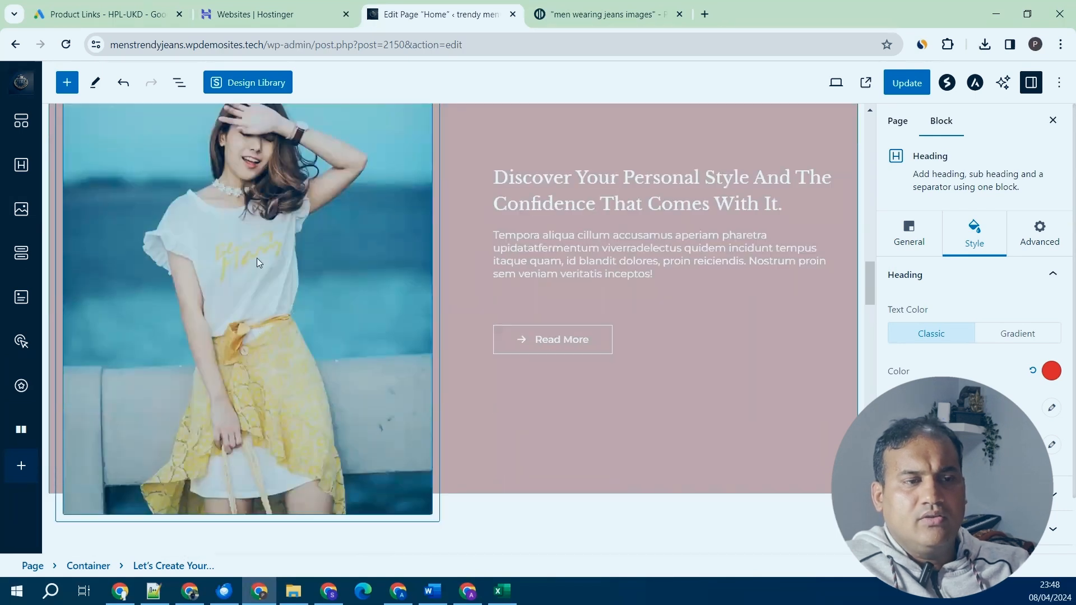
pyautogui.click(257, 259)
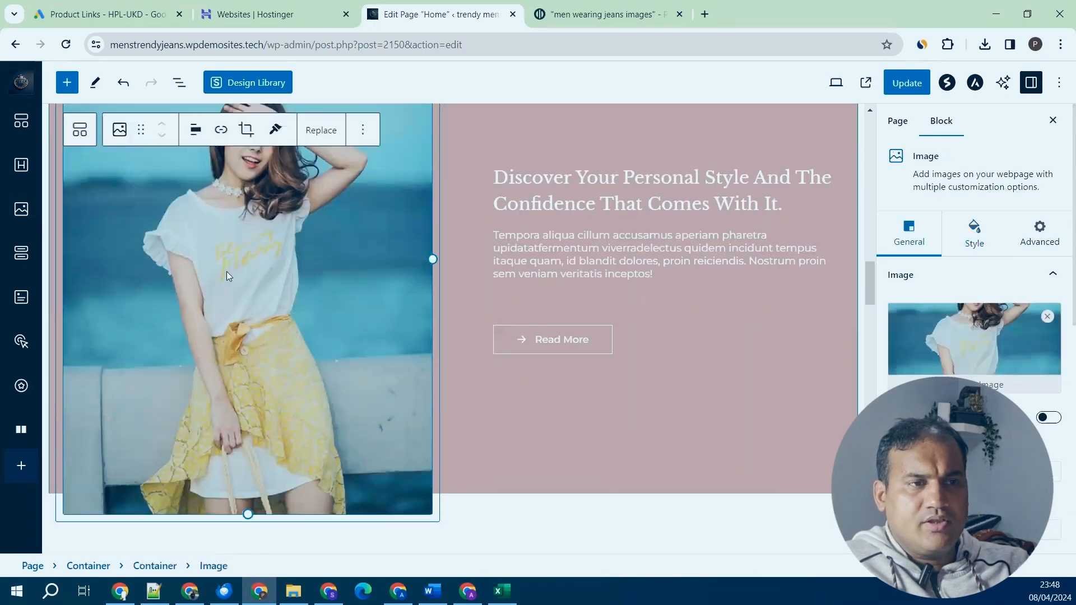
pyautogui.click(318, 131)
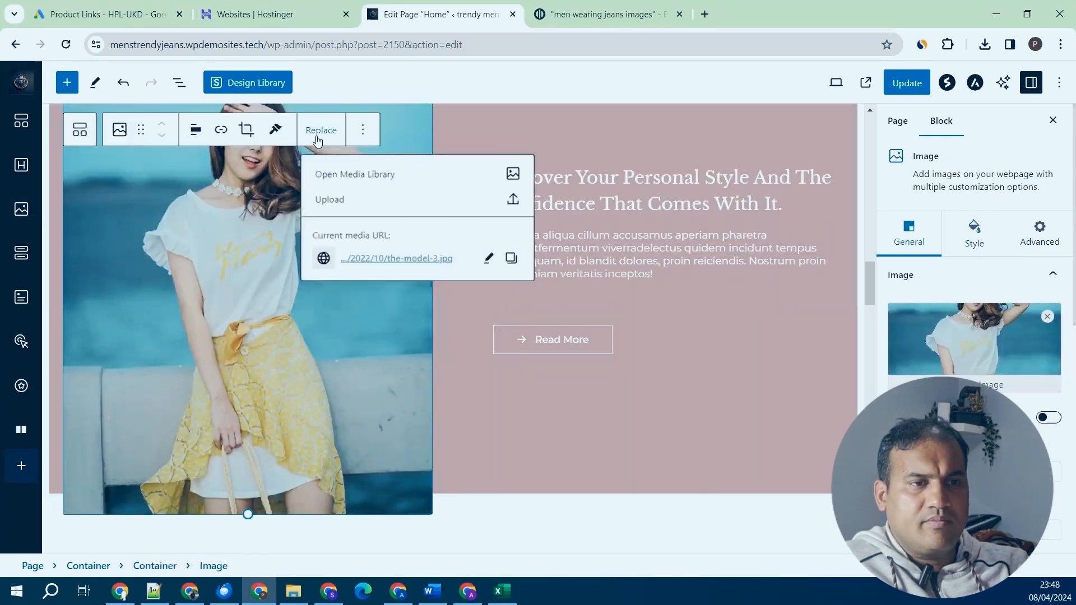
pyautogui.click(341, 205)
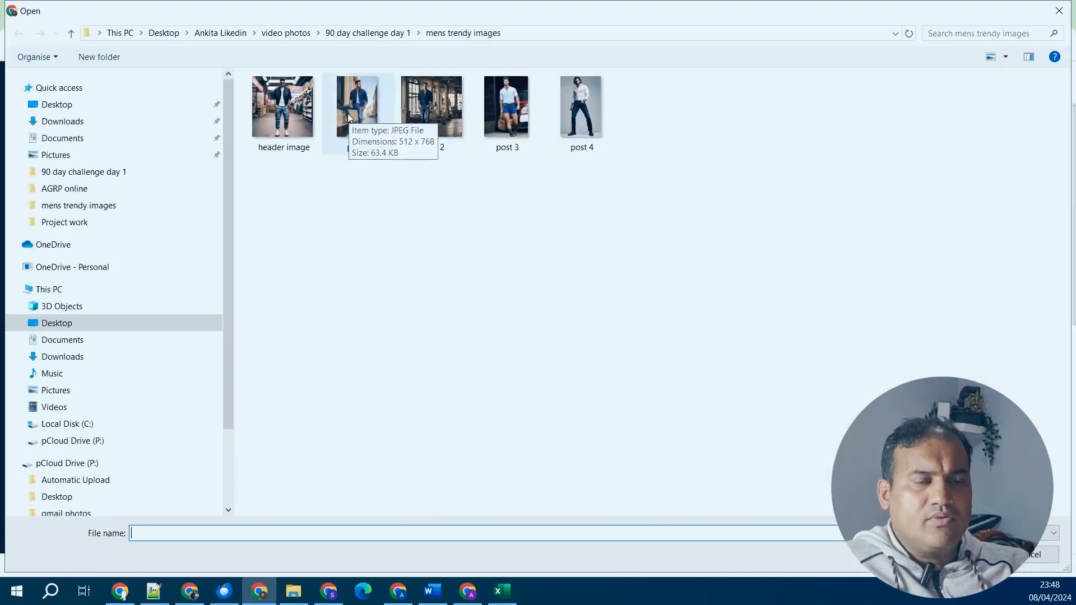
pyautogui.click(589, 122)
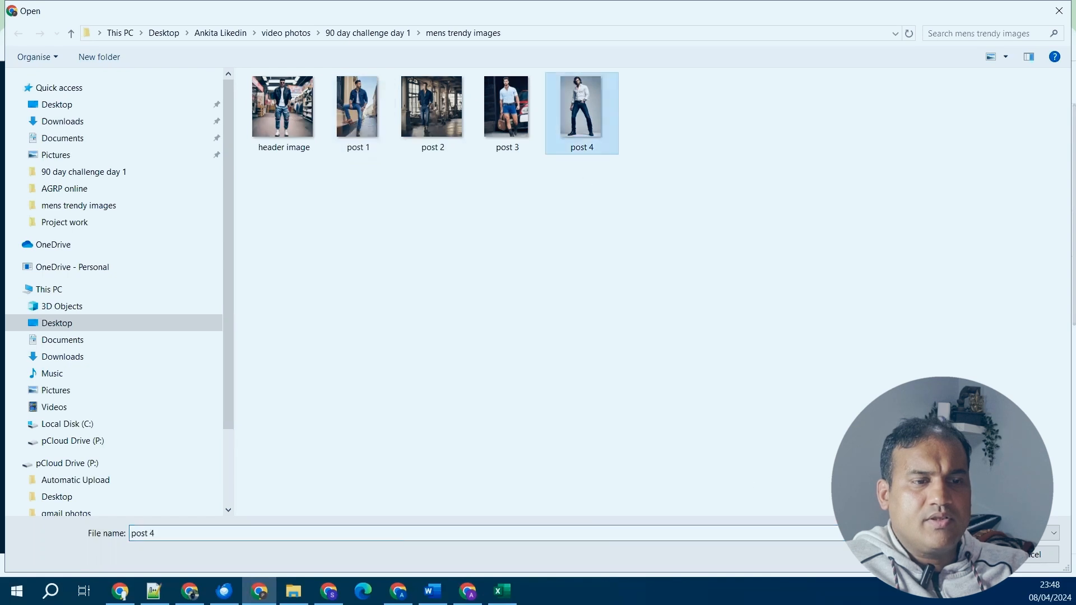
pyautogui.click(964, 555)
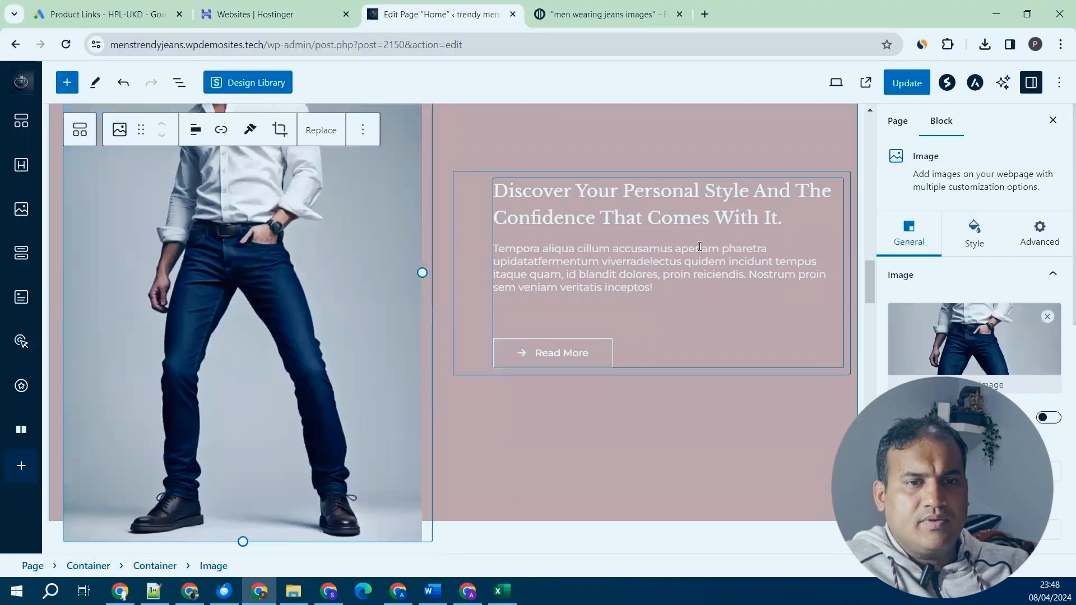
# Change the background color of the "Discover Your Personal Style" container to bright blue.
pyautogui.scroll(1, 672, 251)
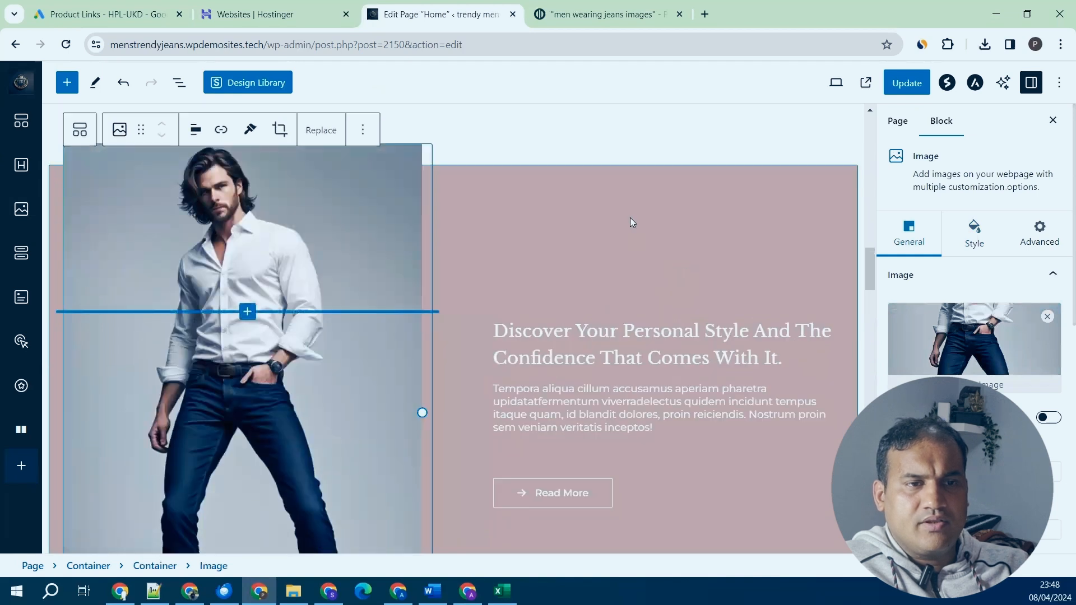
pyautogui.click(645, 206)
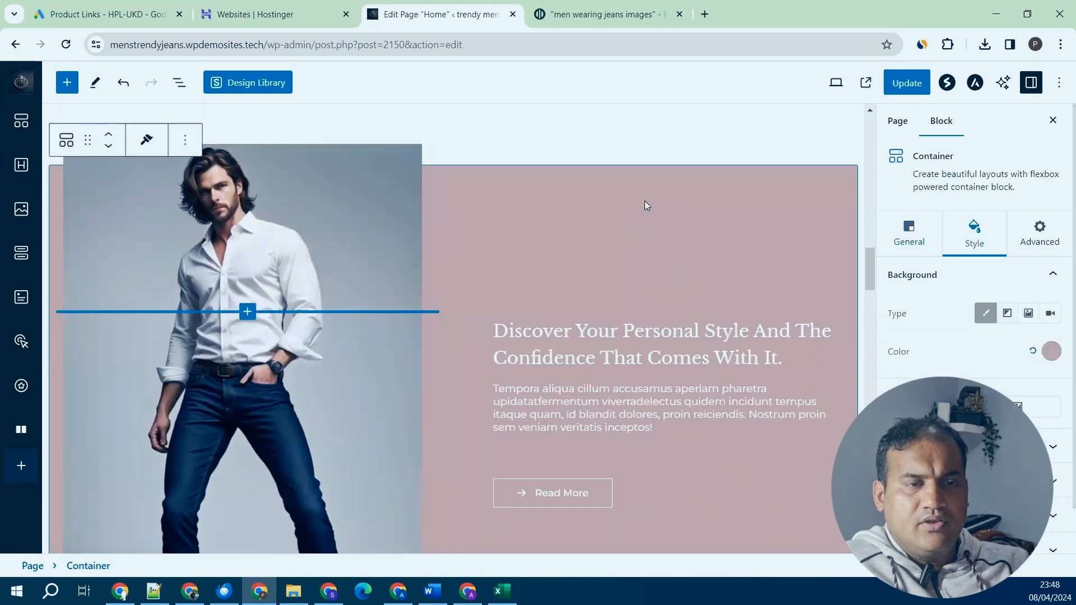
pyautogui.click(1051, 352)
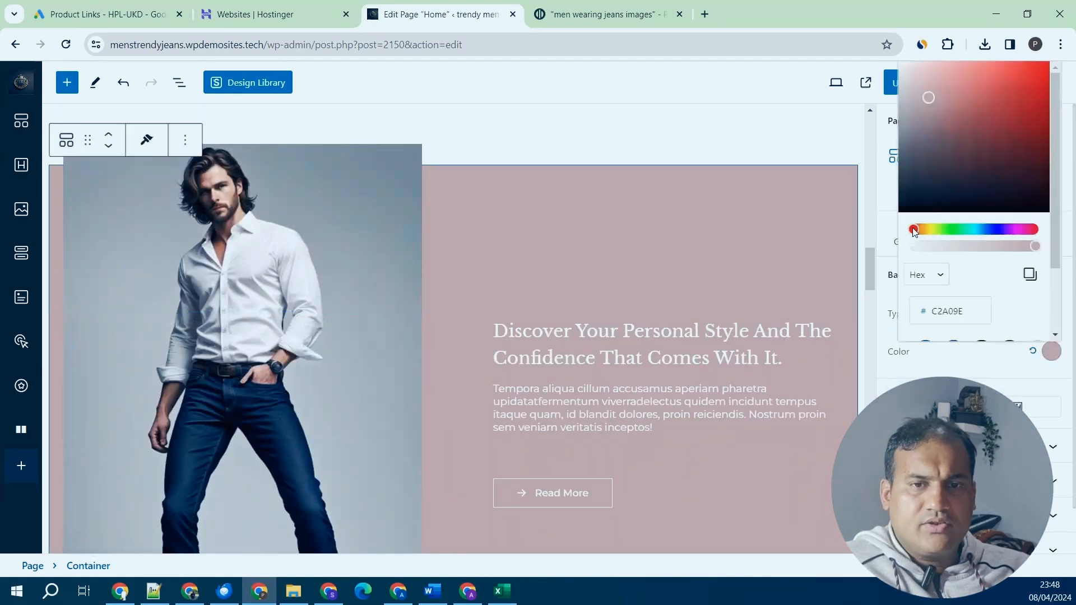
pyautogui.moveTo(914, 229); pyautogui.dragTo(985, 231)
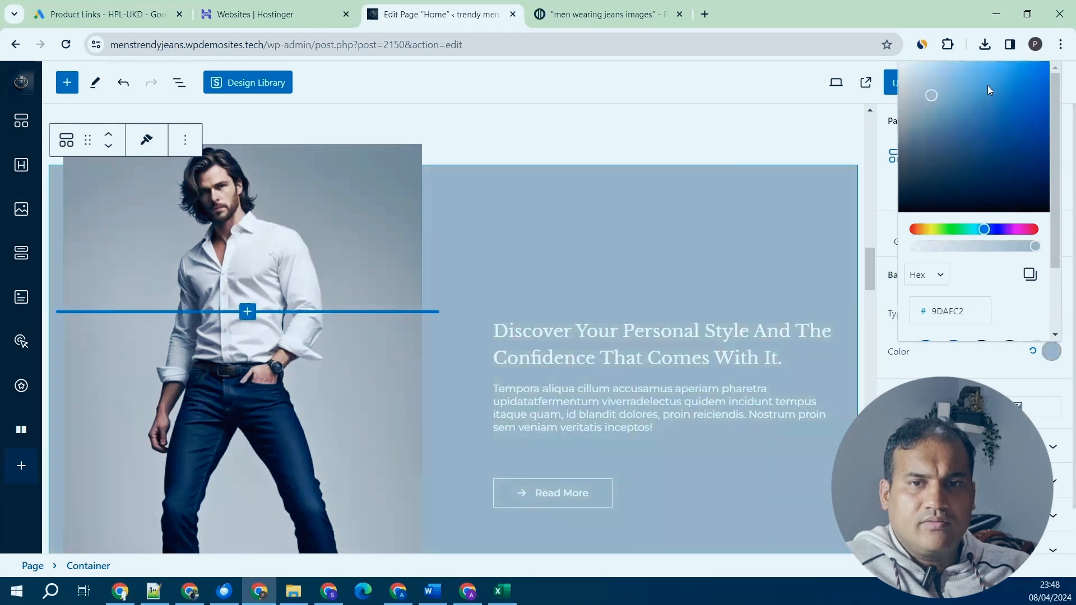
pyautogui.moveTo(987, 85); pyautogui.dragTo(1013, 79)
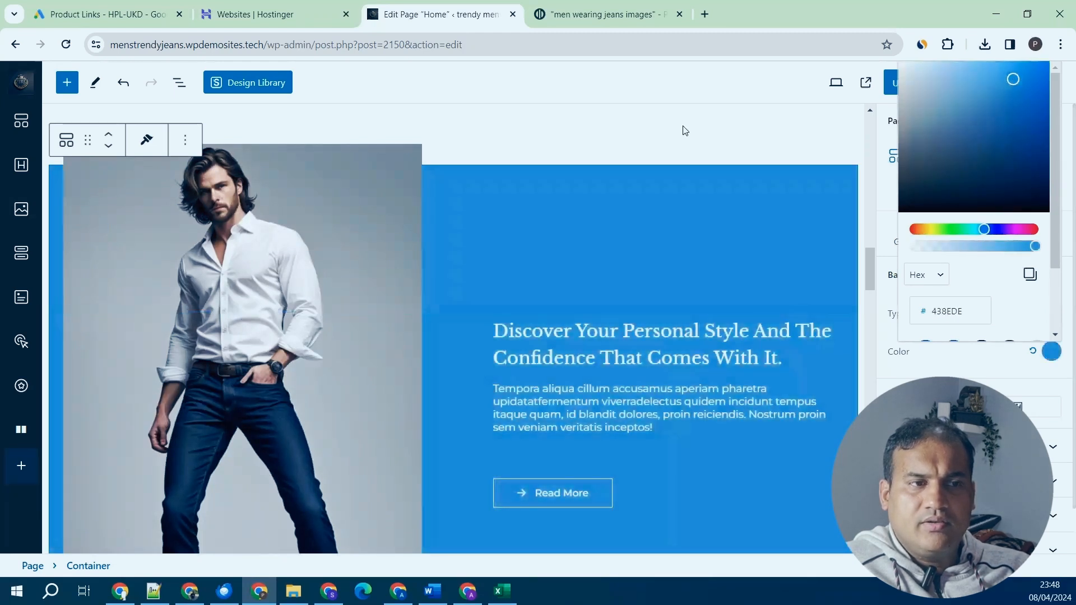
pyautogui.click(627, 258)
# Change the word "Women" in the "Services For All Age Women" heading to "men".
pyautogui.scroll(-3, 628, 258)
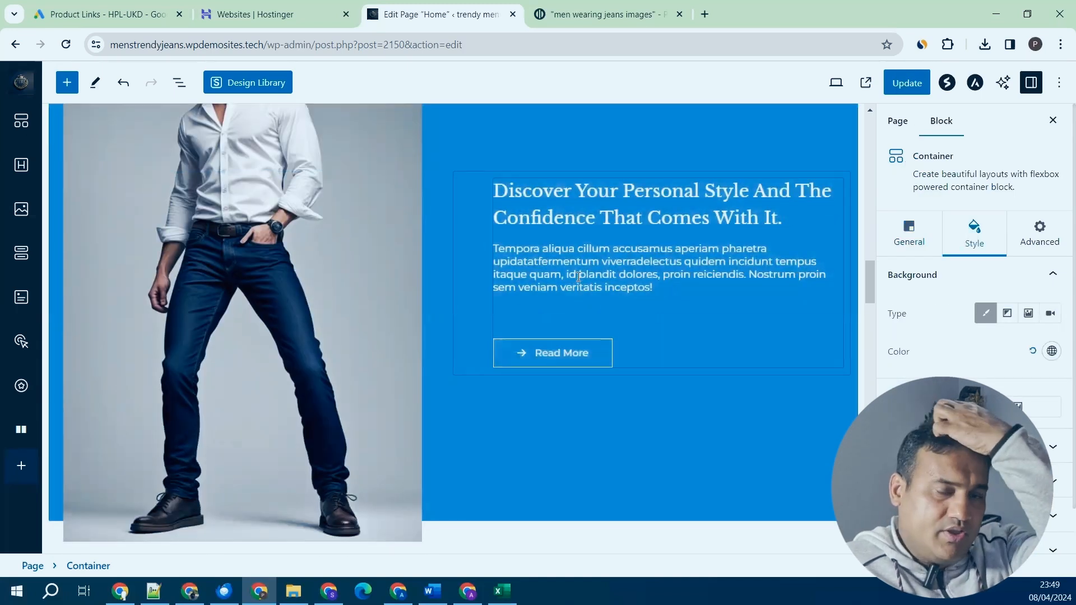
pyautogui.scroll(-4, 596, 310)
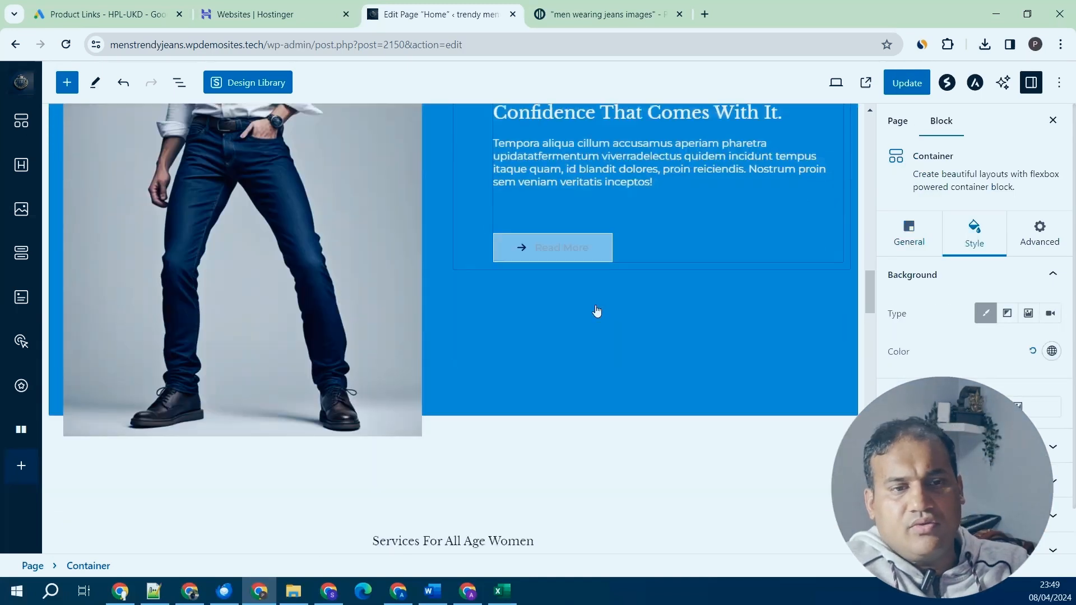
pyautogui.scroll(-2, 595, 310)
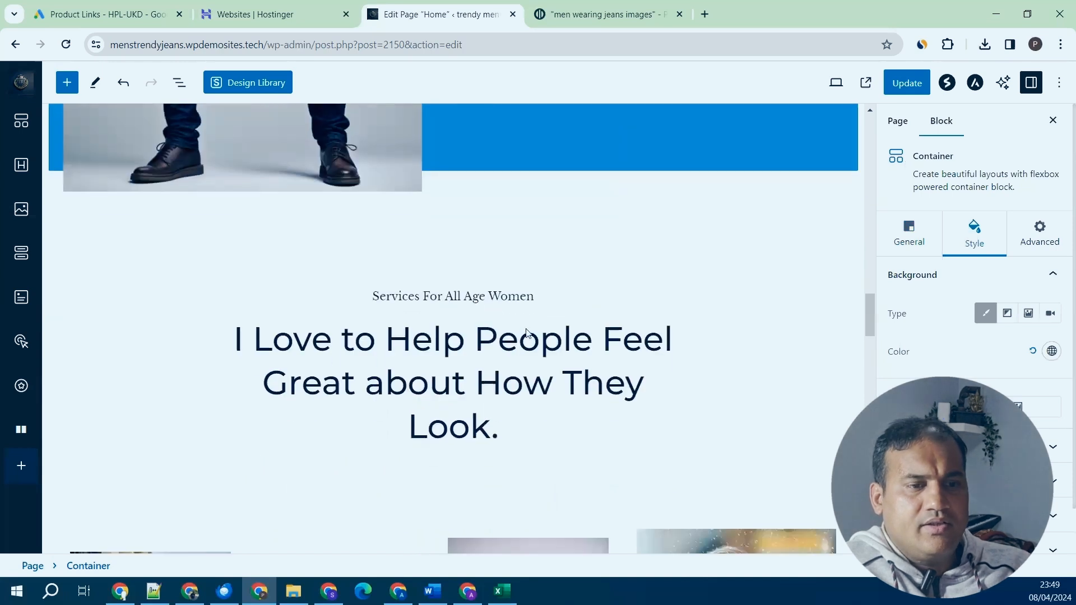
pyautogui.doubleClick(511, 297)
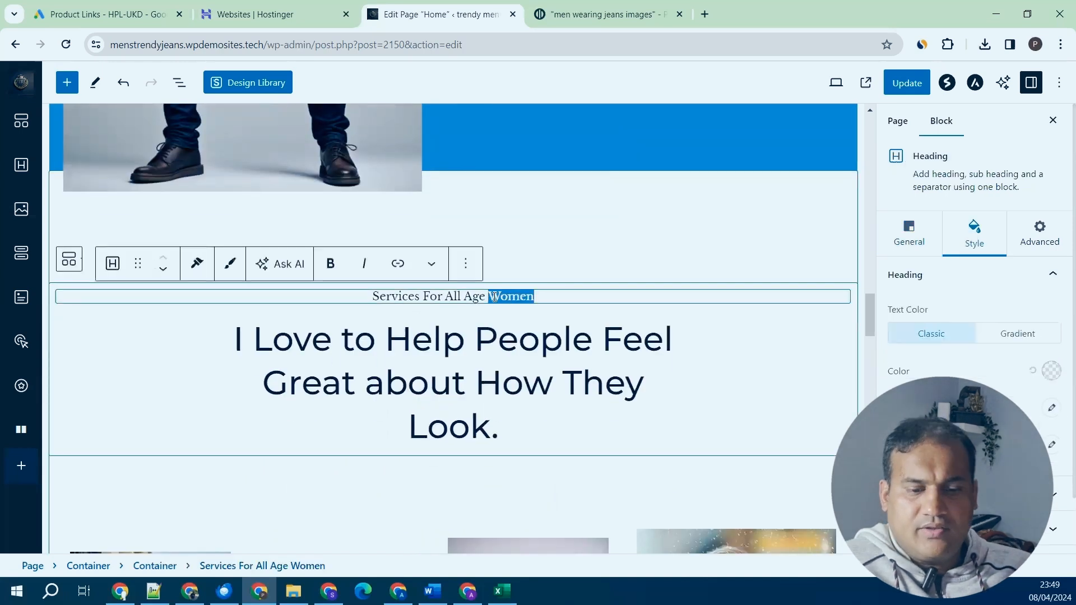
pyautogui.write('men')
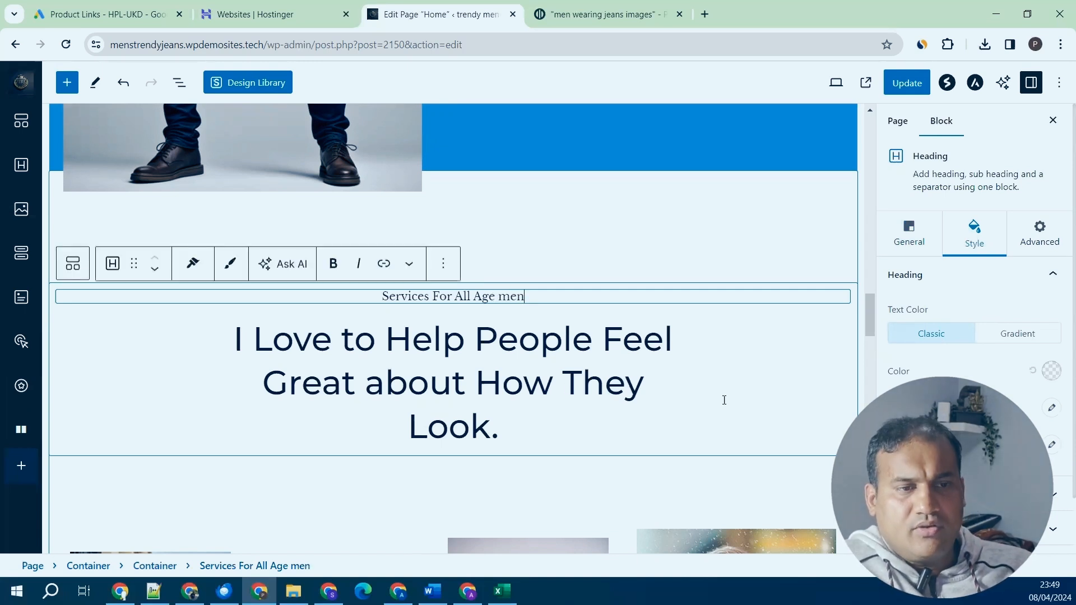
# Replace the third photo in the four-image row below the services heading with the uploaded image "post 3".
pyautogui.scroll(-3, 645, 375)
pyautogui.scroll(-2, 644, 370)
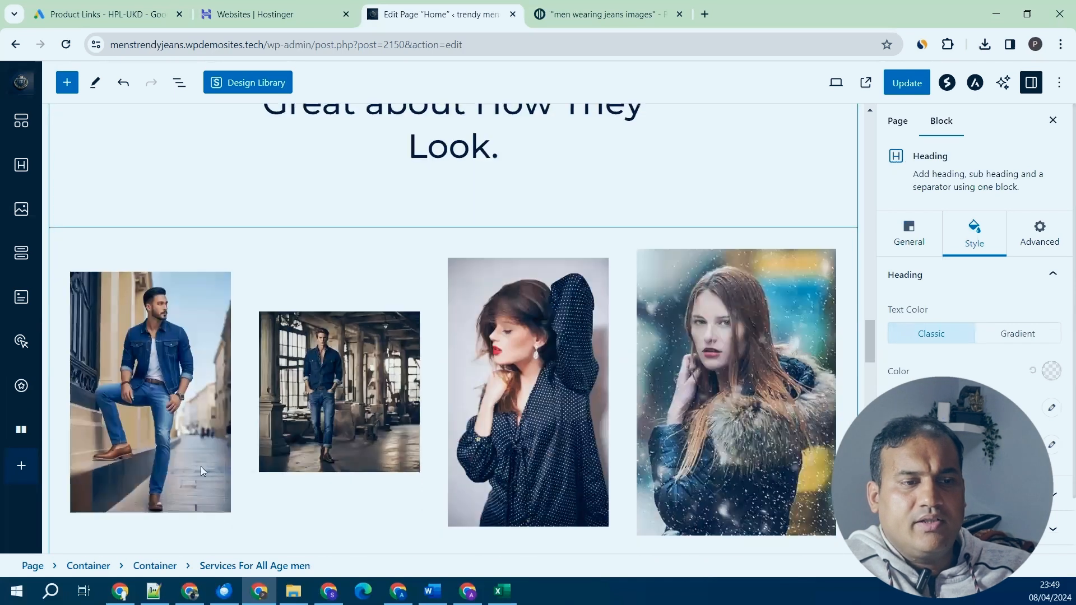
pyautogui.click(484, 402)
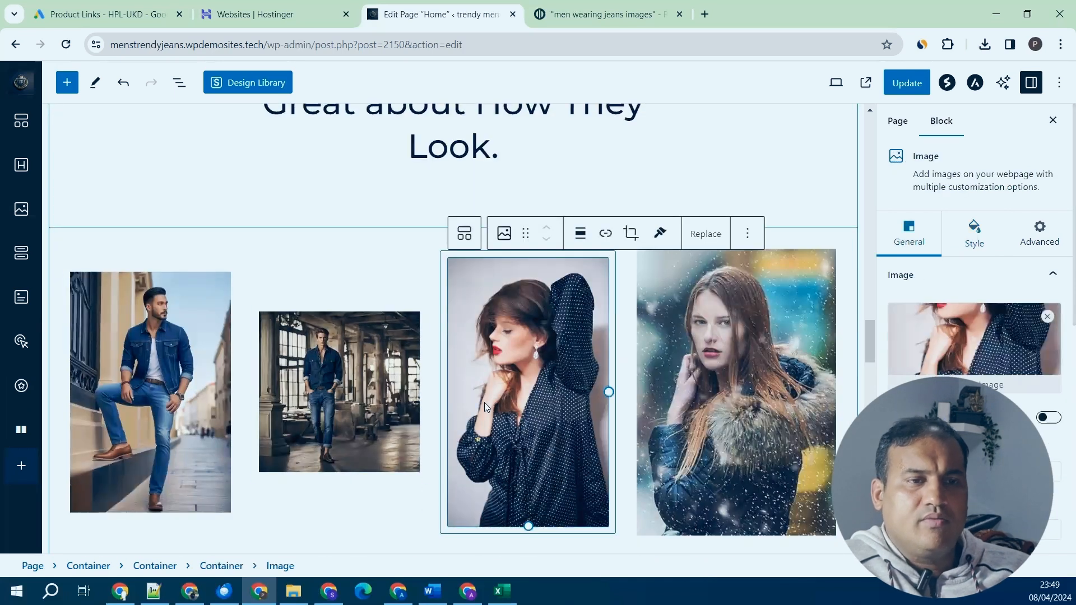
pyautogui.click(705, 233)
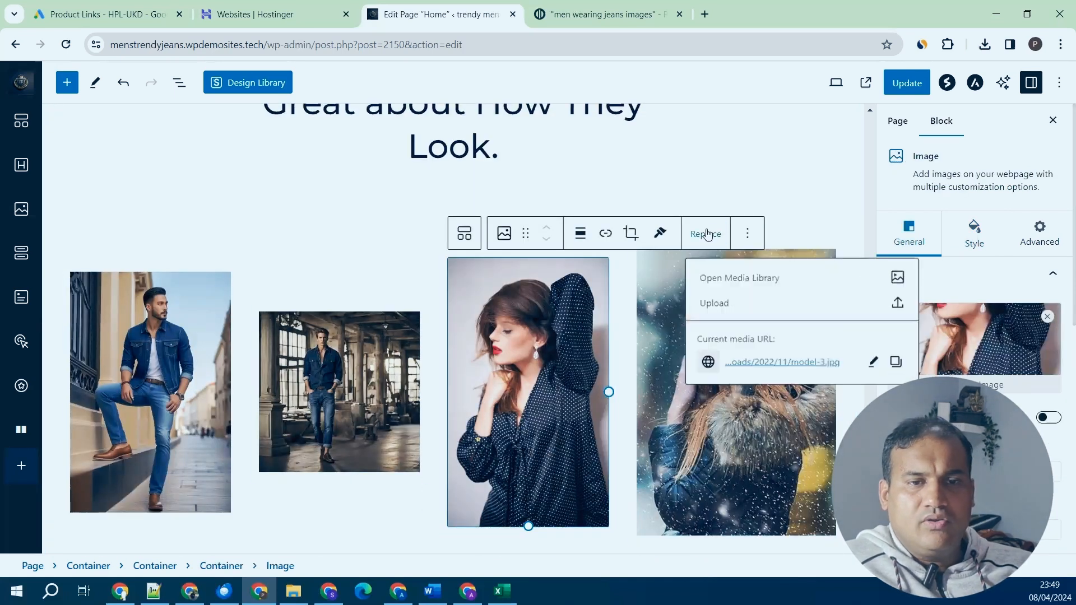
pyautogui.click(750, 307)
pyautogui.click(520, 132)
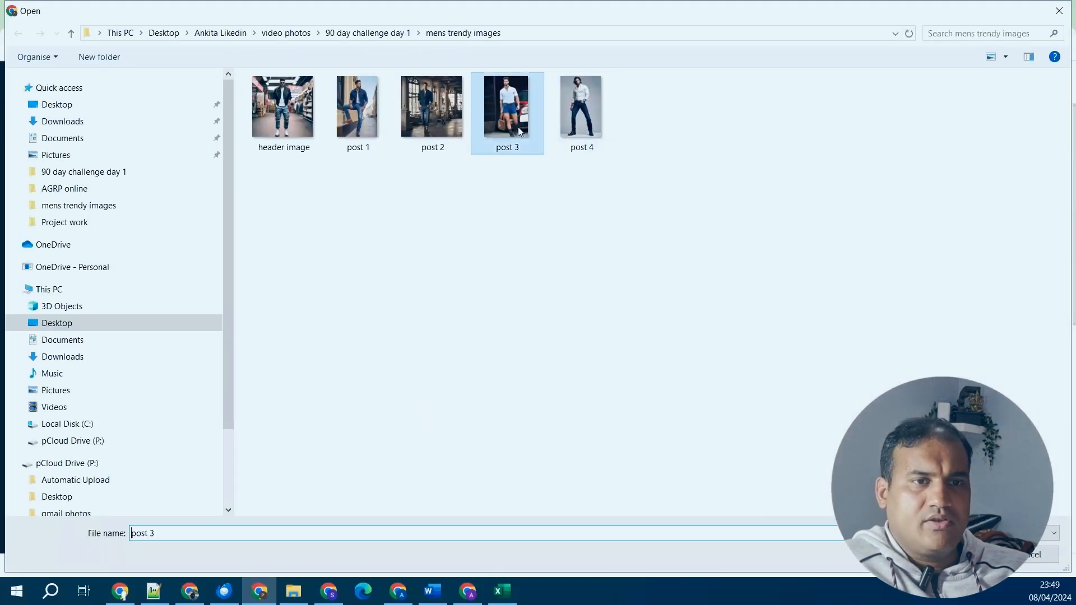
pyautogui.click(961, 554)
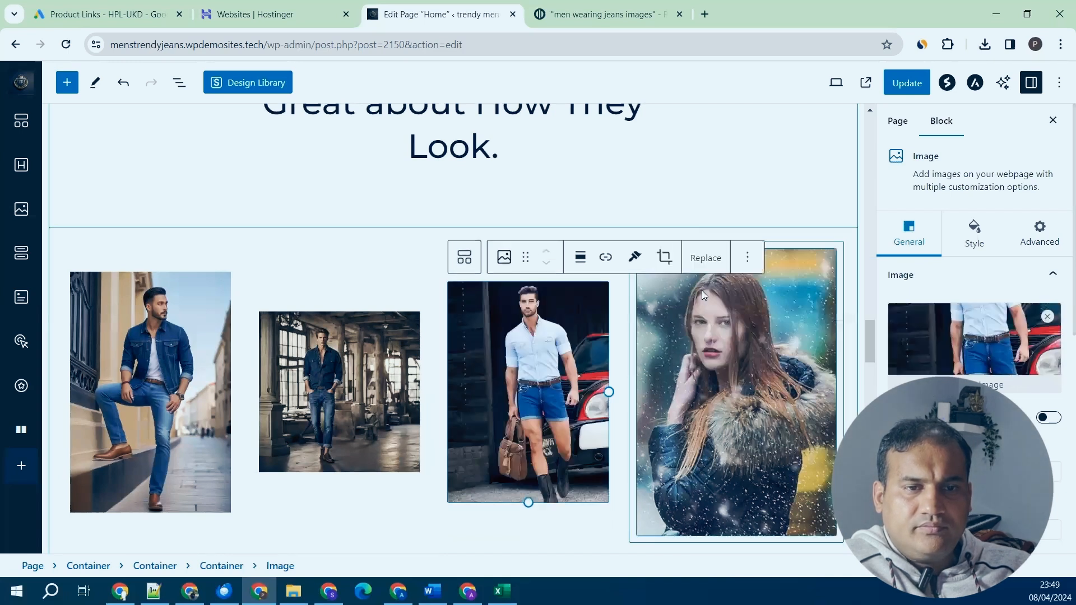
# Replace the fourth photo in the services image row with the uploaded image "header image".
pyautogui.click(702, 290)
pyautogui.click(807, 226)
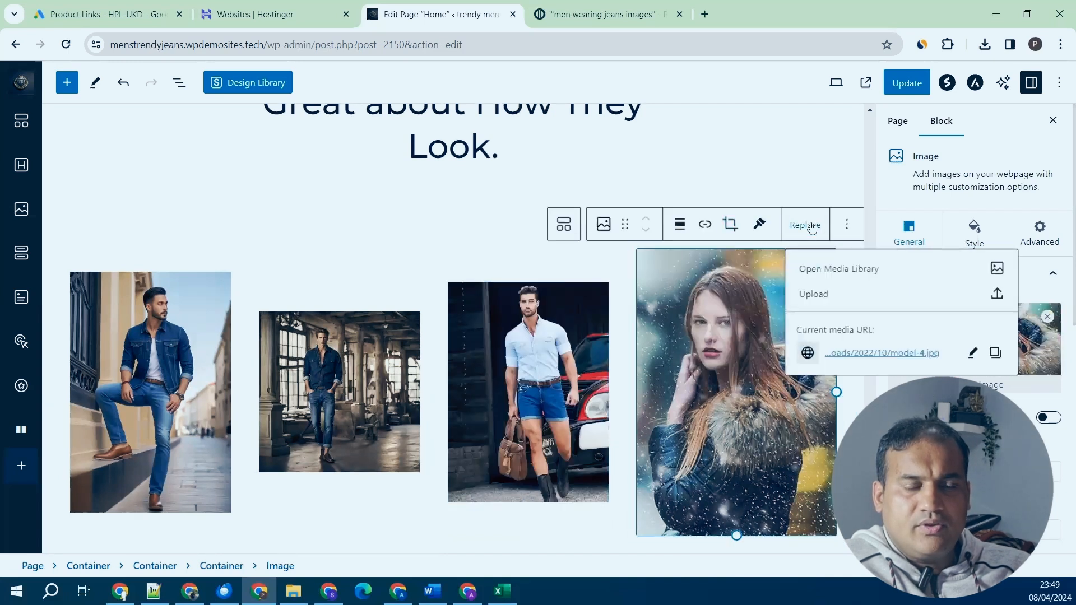
pyautogui.click(805, 292)
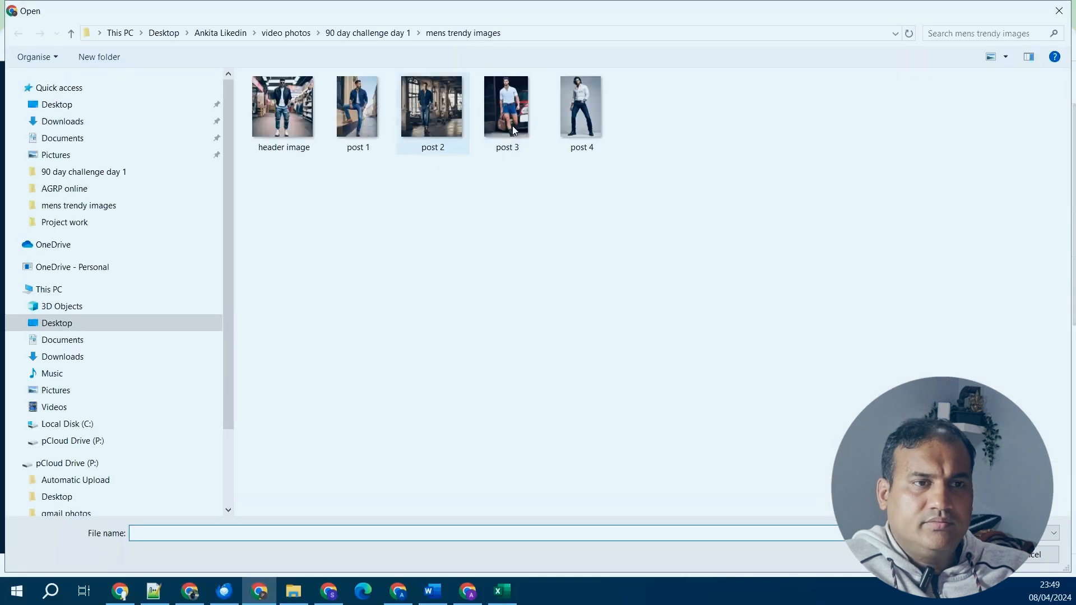
pyautogui.click(283, 134)
pyautogui.click(965, 555)
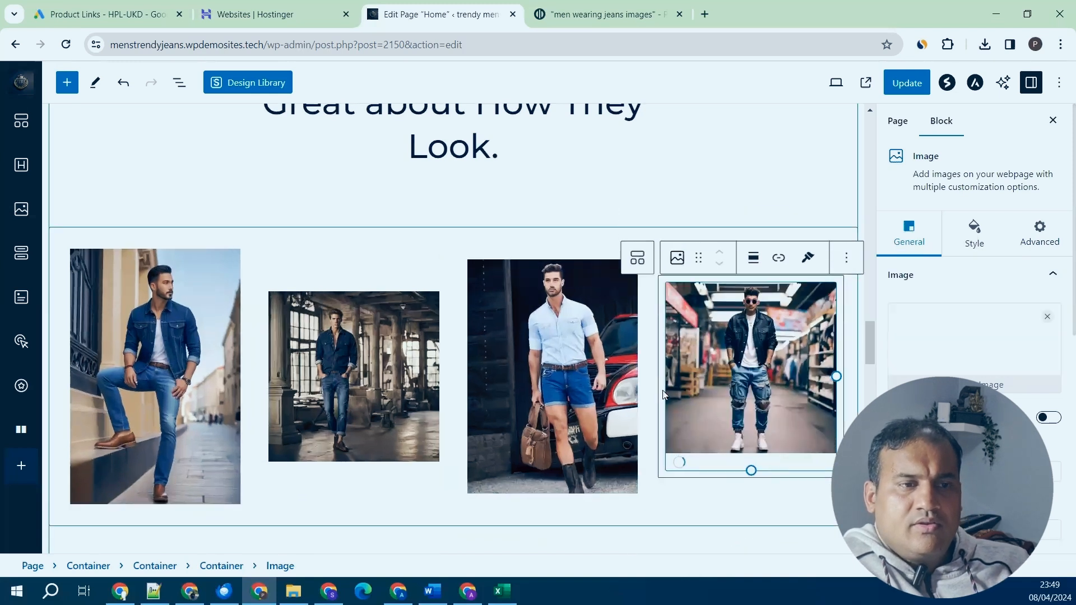
# Review the numbered services, the "My Happy Clients!" testimonial section and the row of client logos.
pyautogui.scroll(-3, 663, 394)
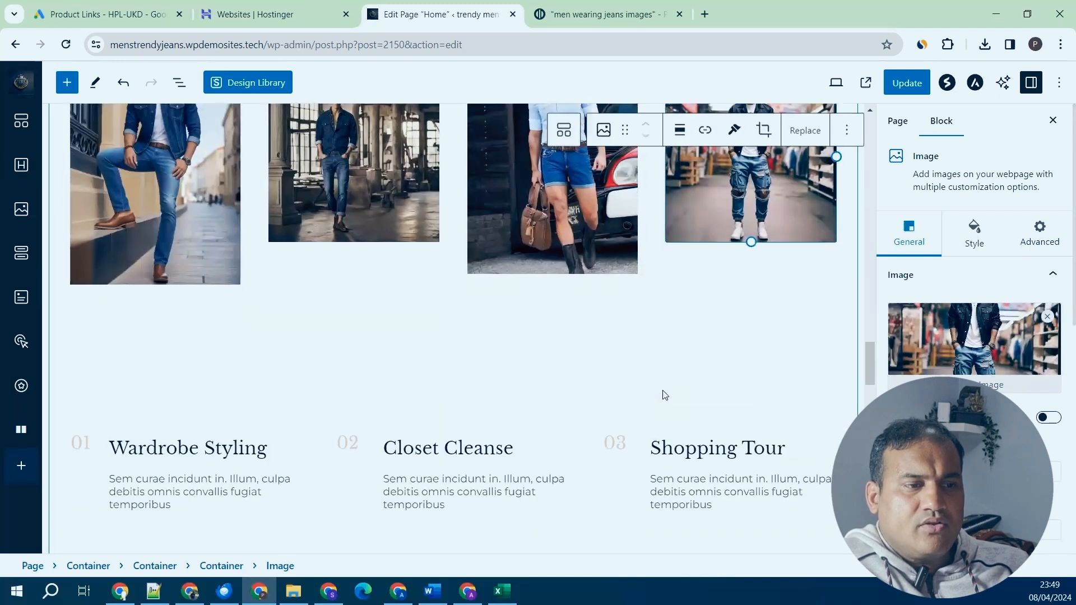
pyautogui.scroll(-3, 663, 397)
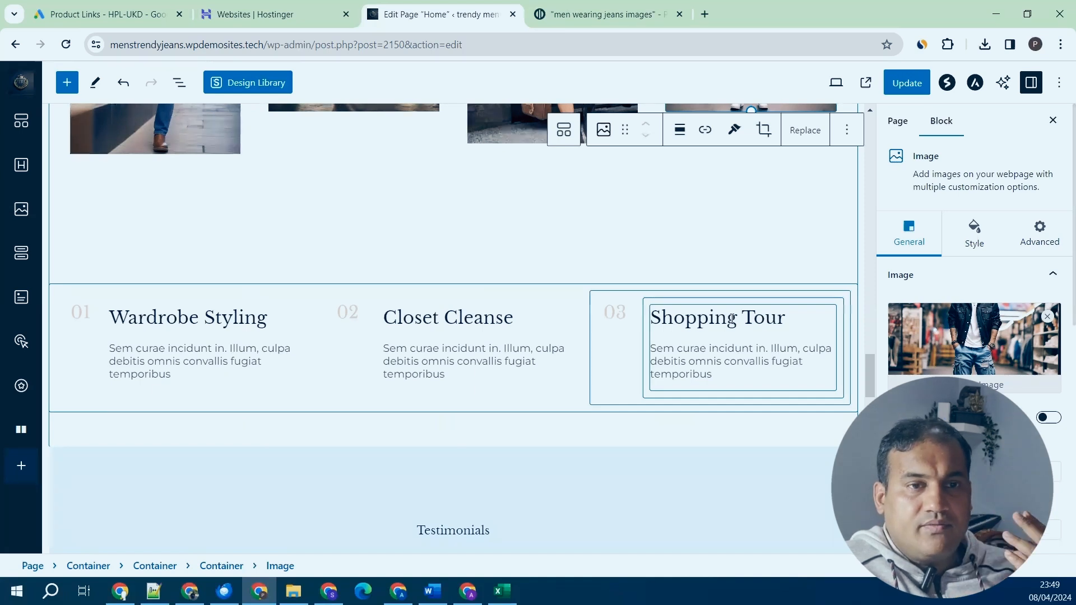
pyautogui.scroll(-3, 733, 318)
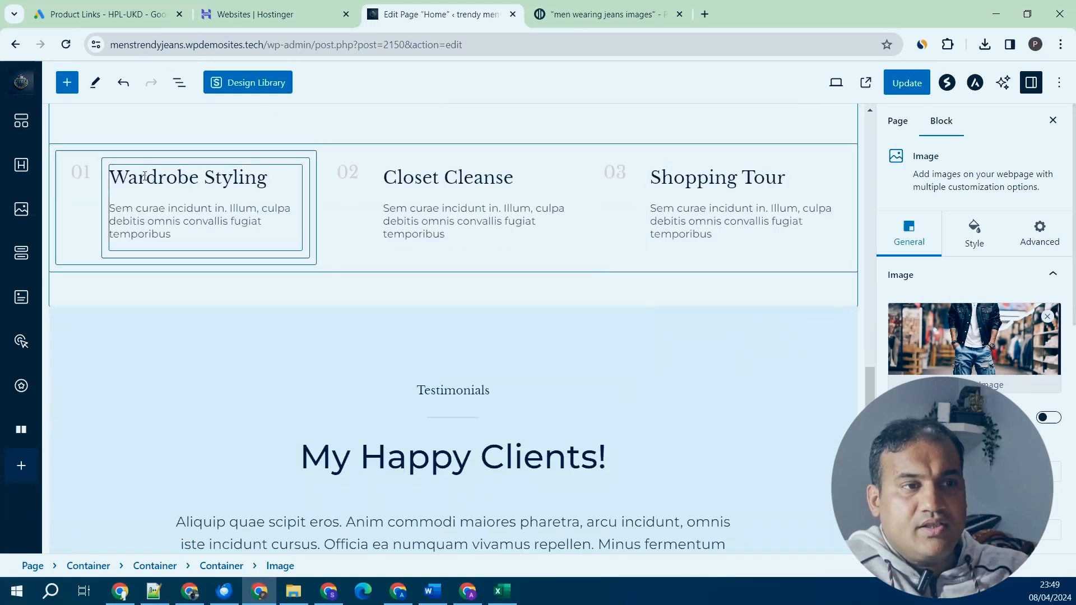
pyautogui.scroll(-4, 307, 324)
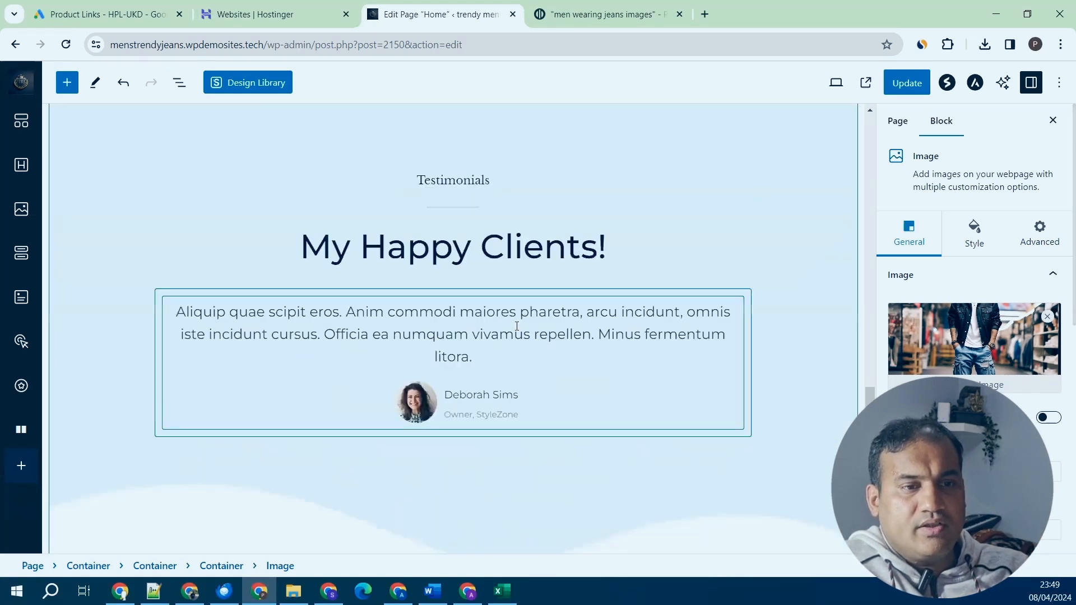
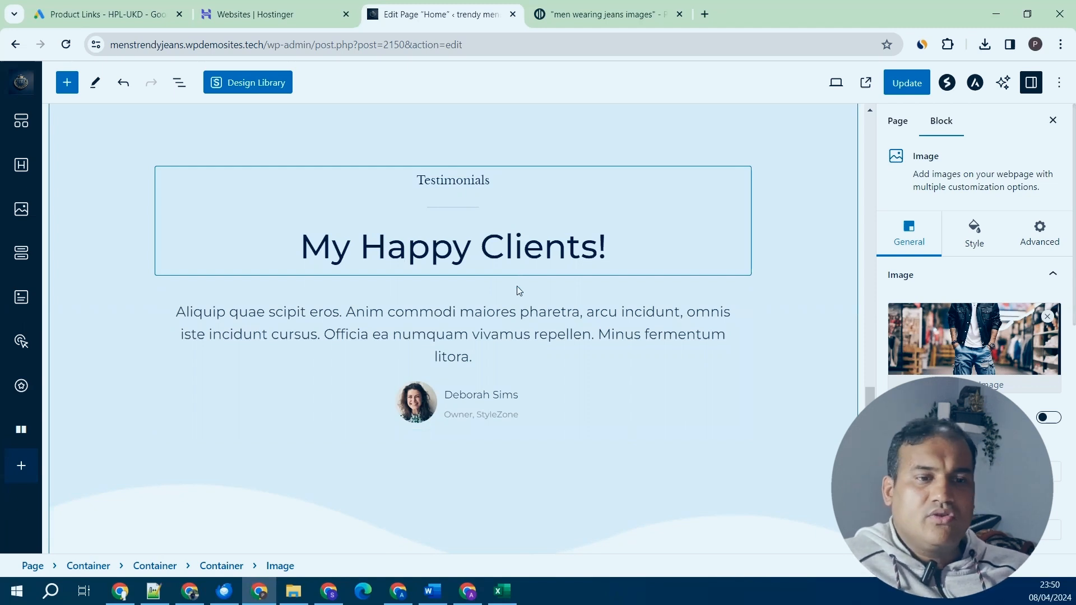
pyautogui.scroll(-1, 572, 314)
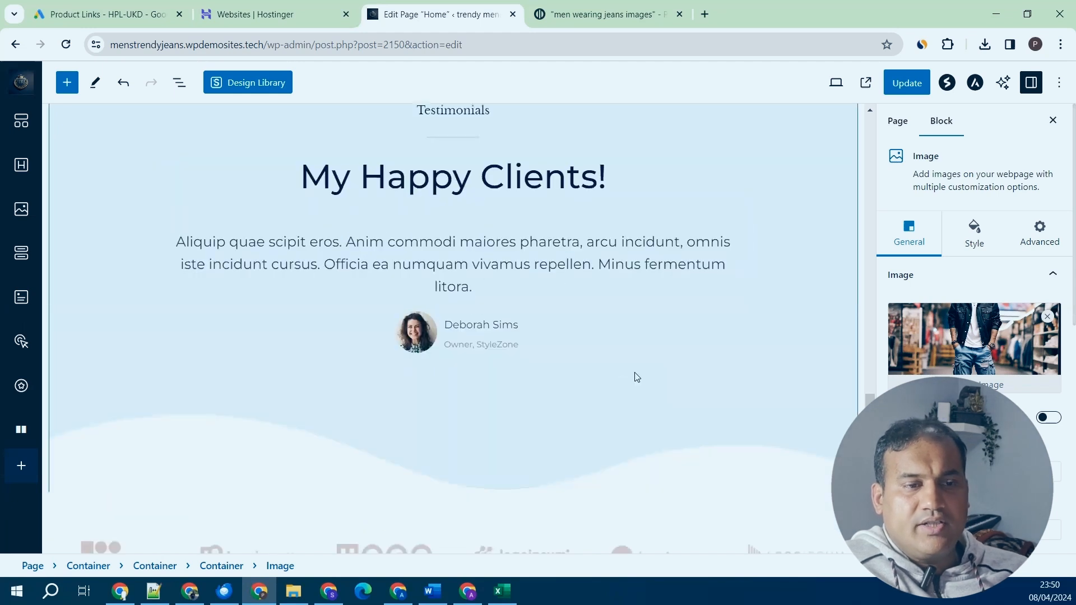
pyautogui.click(574, 287)
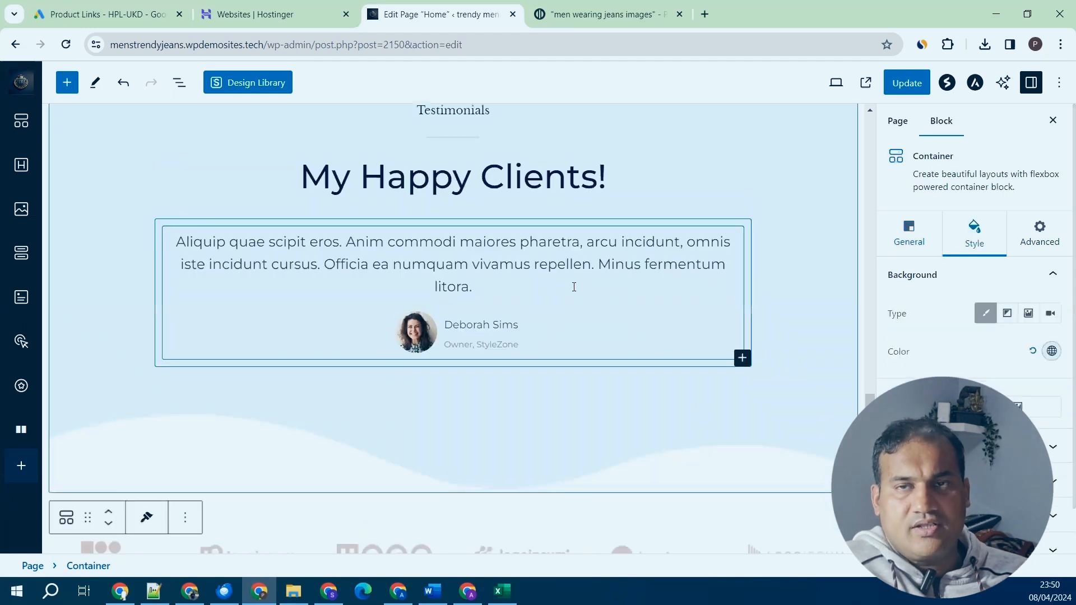
pyautogui.scroll(-4, 574, 287)
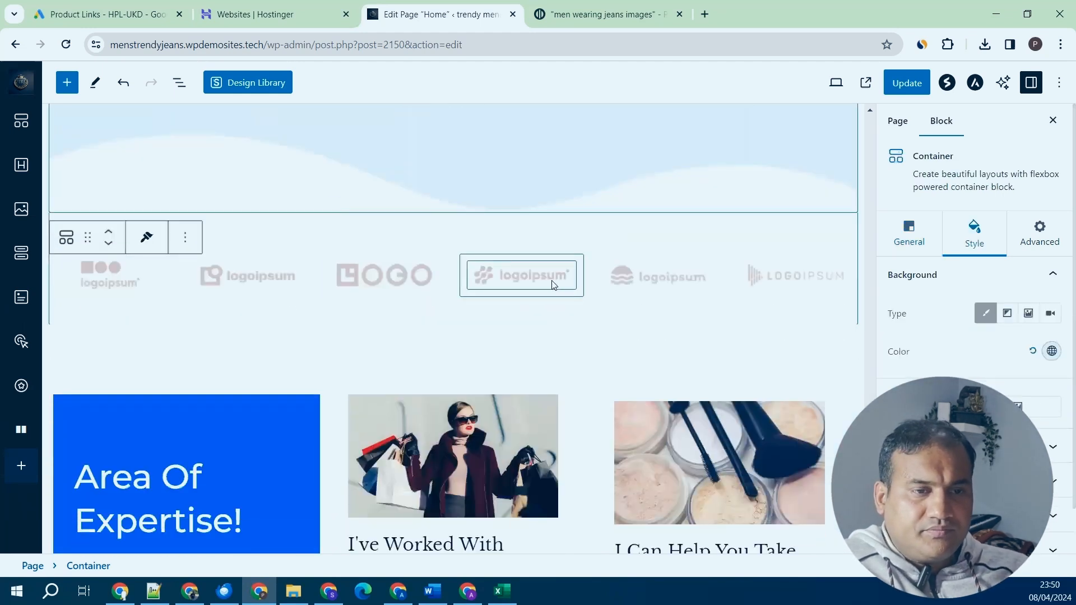
# Expand the Style and Trending Fashion entries under "Area Of Expertise!" and review the "Consultations Are Free!" contact banner.
pyautogui.scroll(-4, 551, 284)
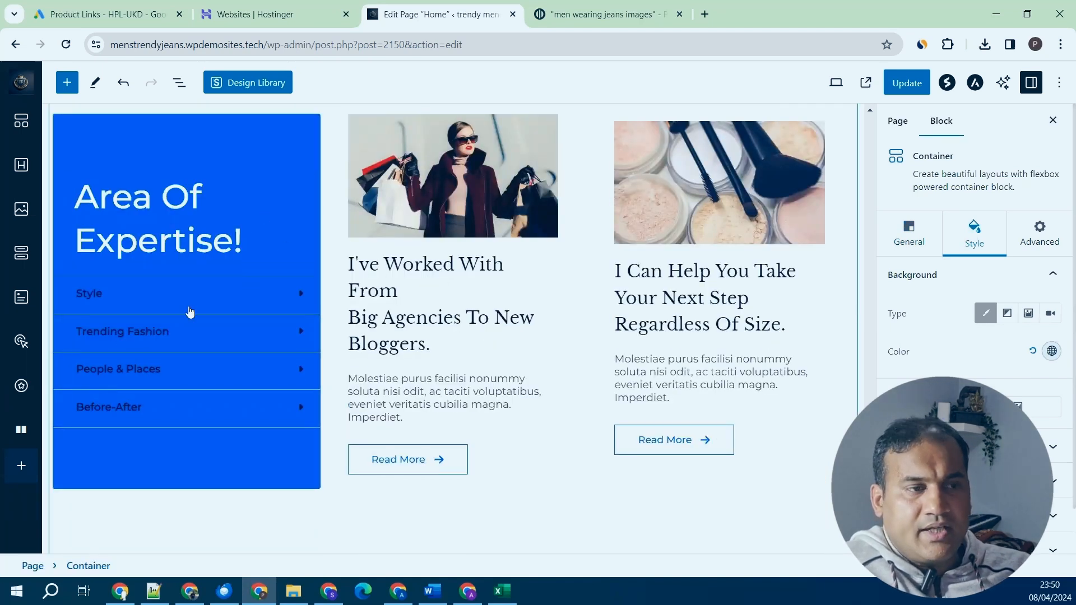
pyautogui.click(297, 296)
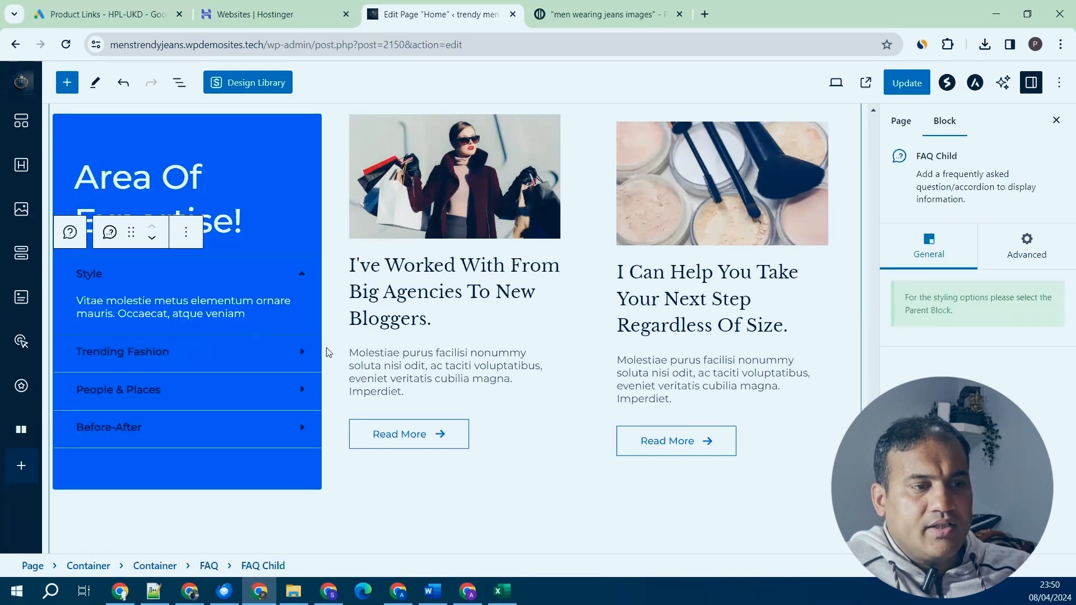
pyautogui.click(304, 356)
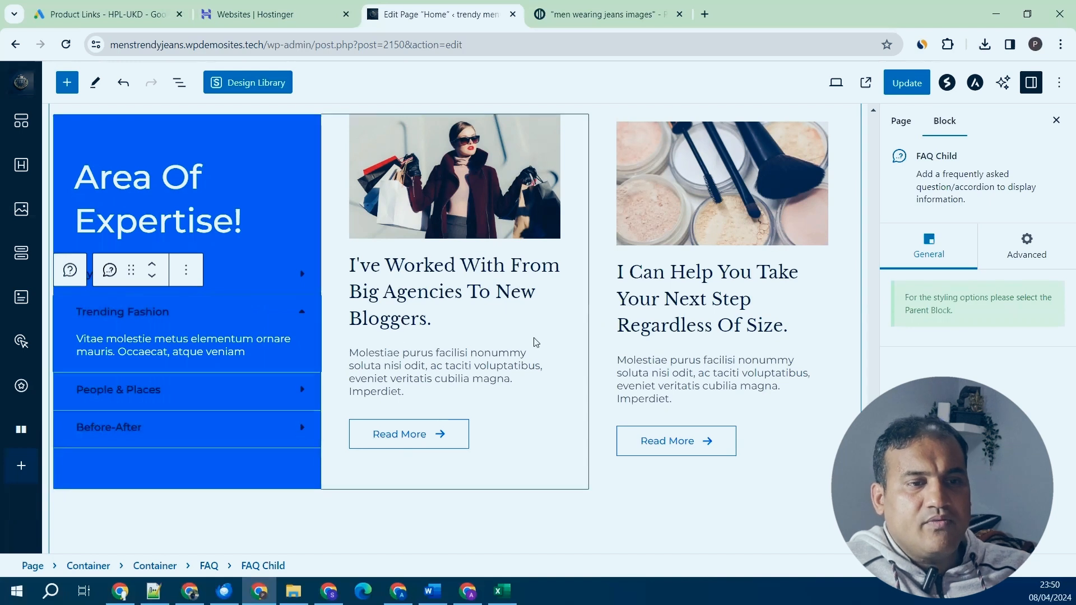
pyautogui.scroll(-10, 648, 340)
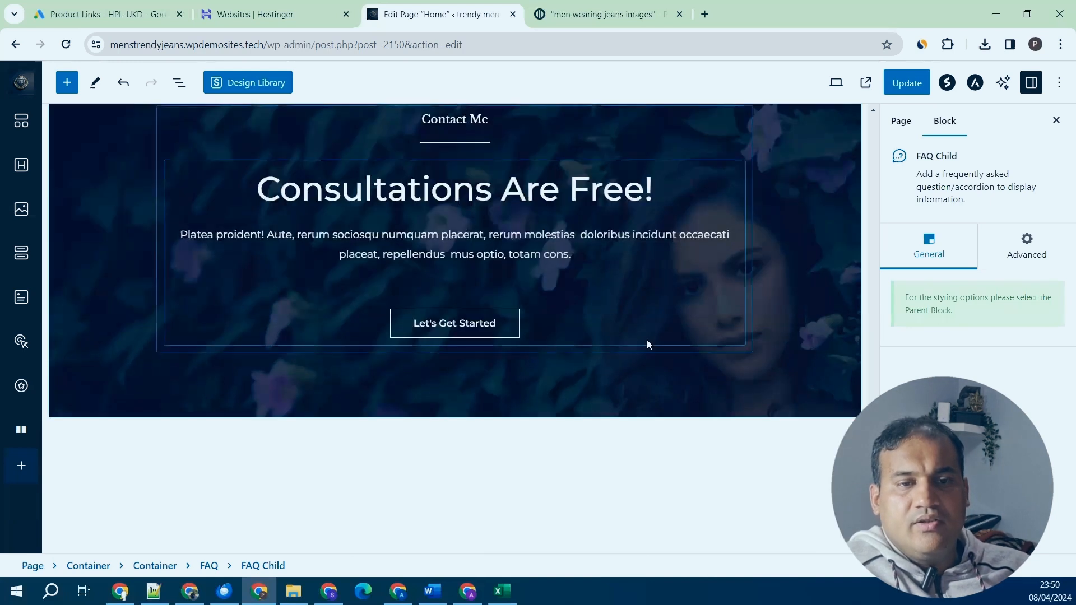
pyautogui.scroll(-1, 710, 354)
pyautogui.scroll(5, 714, 348)
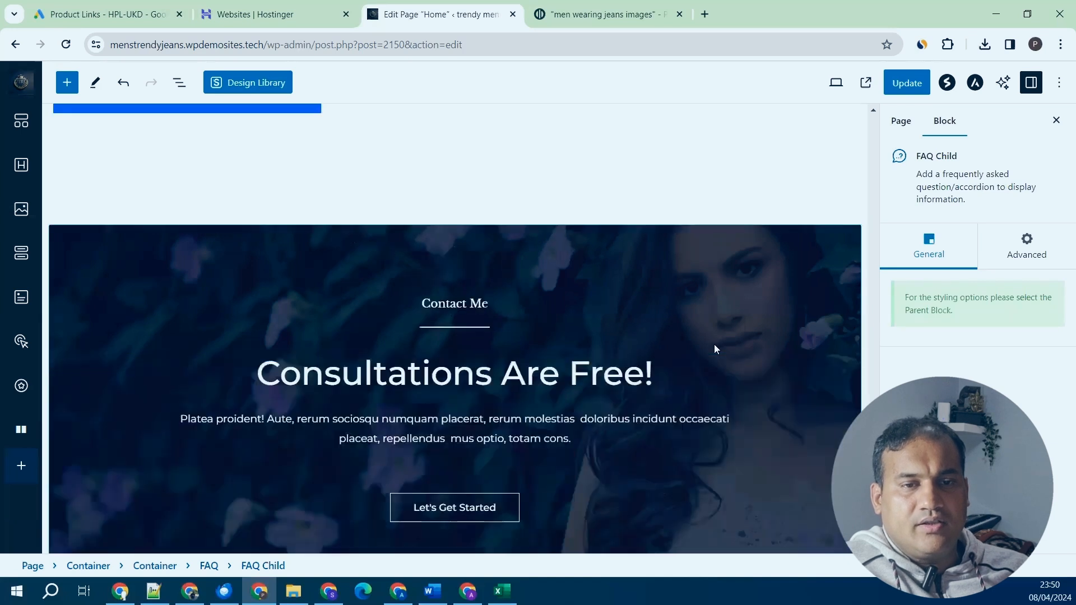
pyautogui.scroll(1, 716, 343)
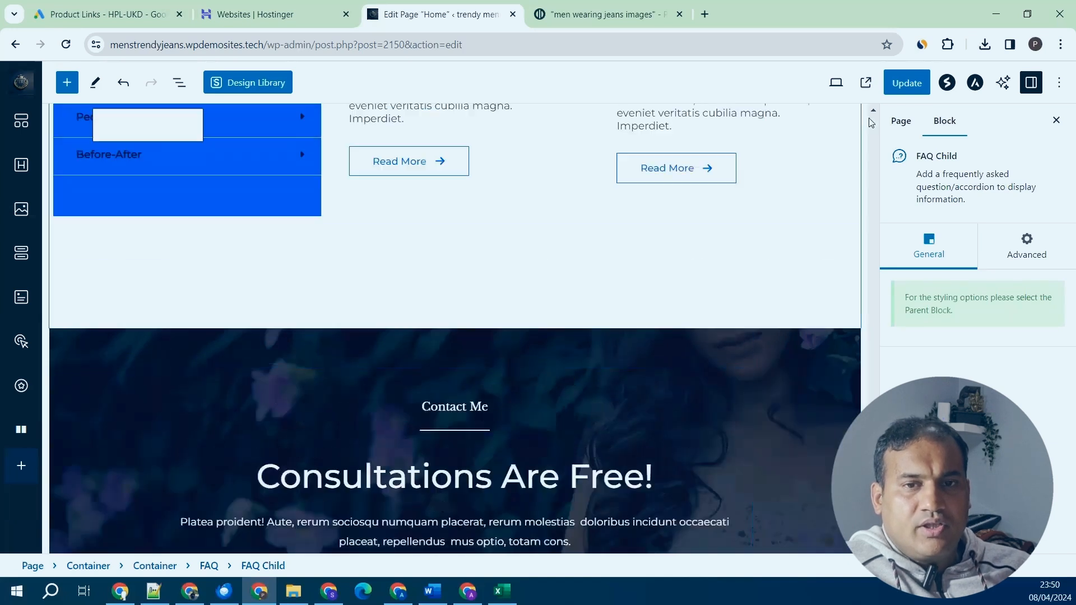
# Update the Home page with the current edits and leave the editor for the Pages list.
pyautogui.click(911, 82)
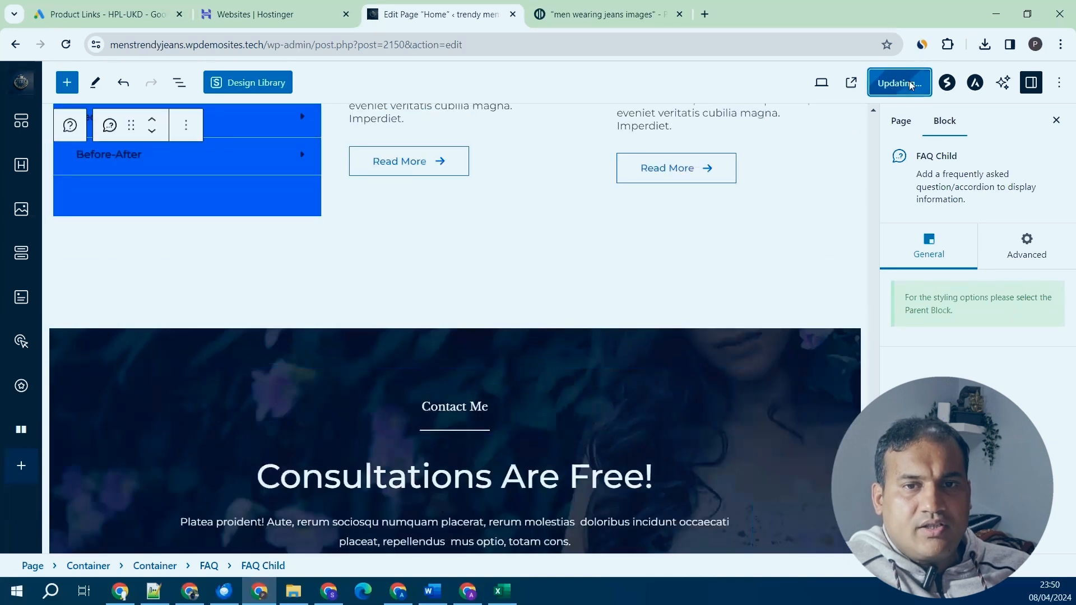
pyautogui.click(20, 89)
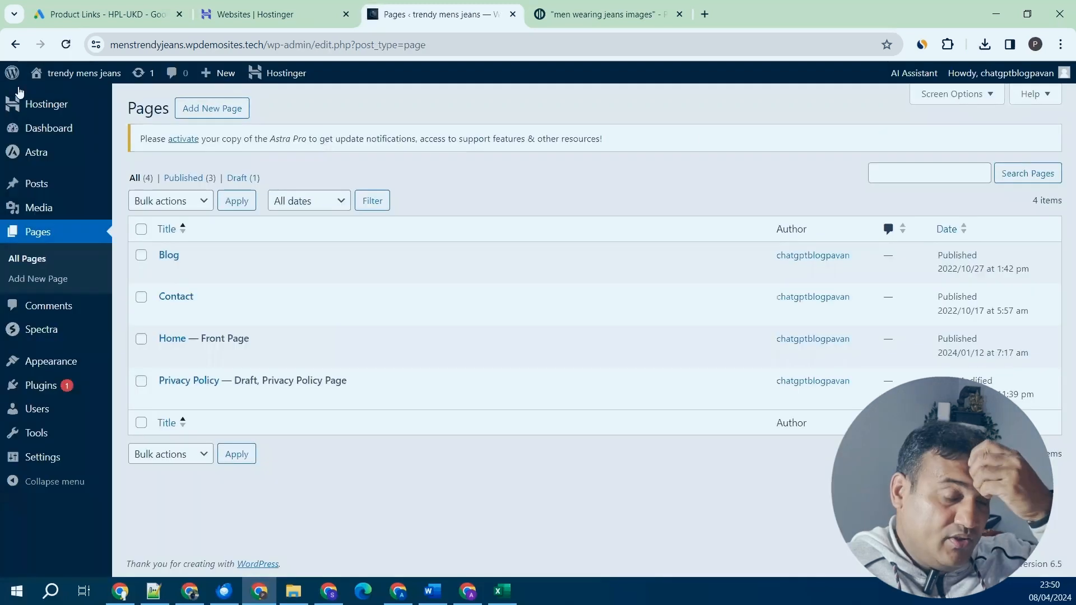
# Open the live site in a new tab and review the homepage from the header down to the contact section.
pyautogui.moveTo(84, 74)
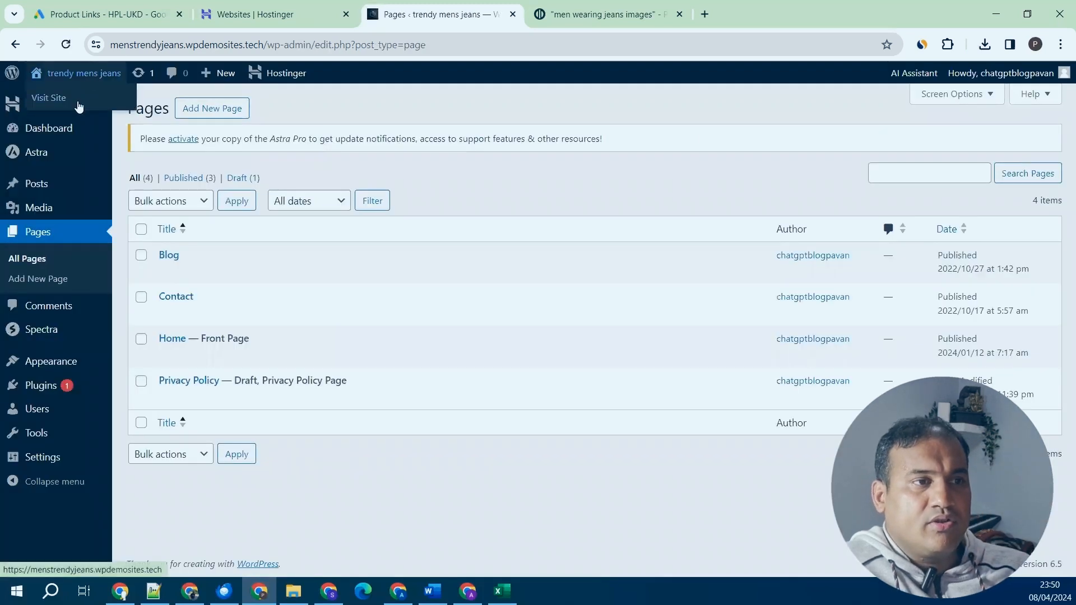
pyautogui.rightClick(78, 102)
pyautogui.click(114, 119)
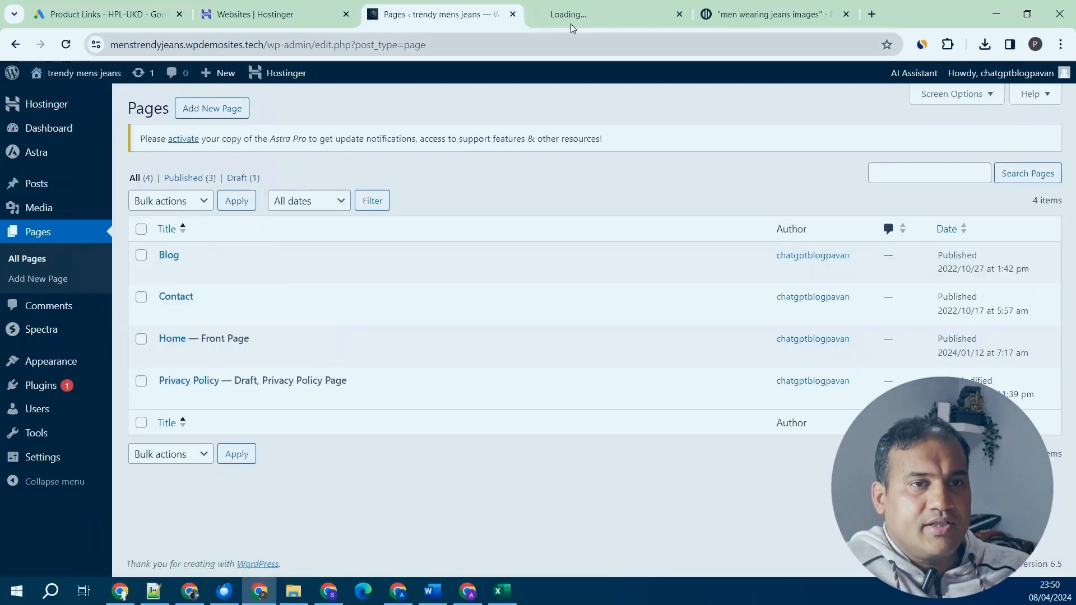
pyautogui.click(571, 20)
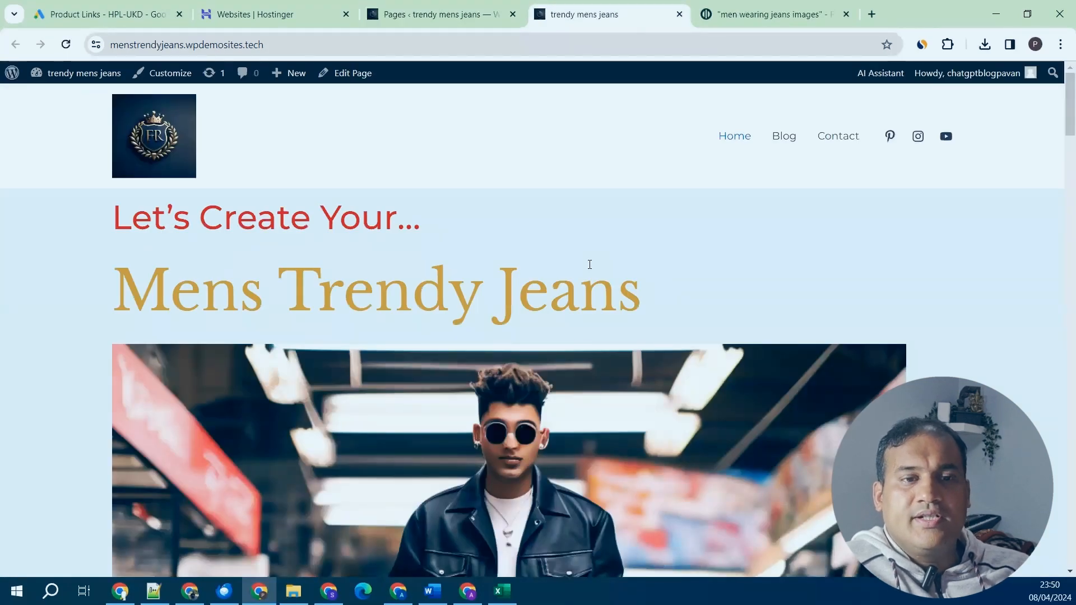
pyautogui.scroll(-15, 590, 264)
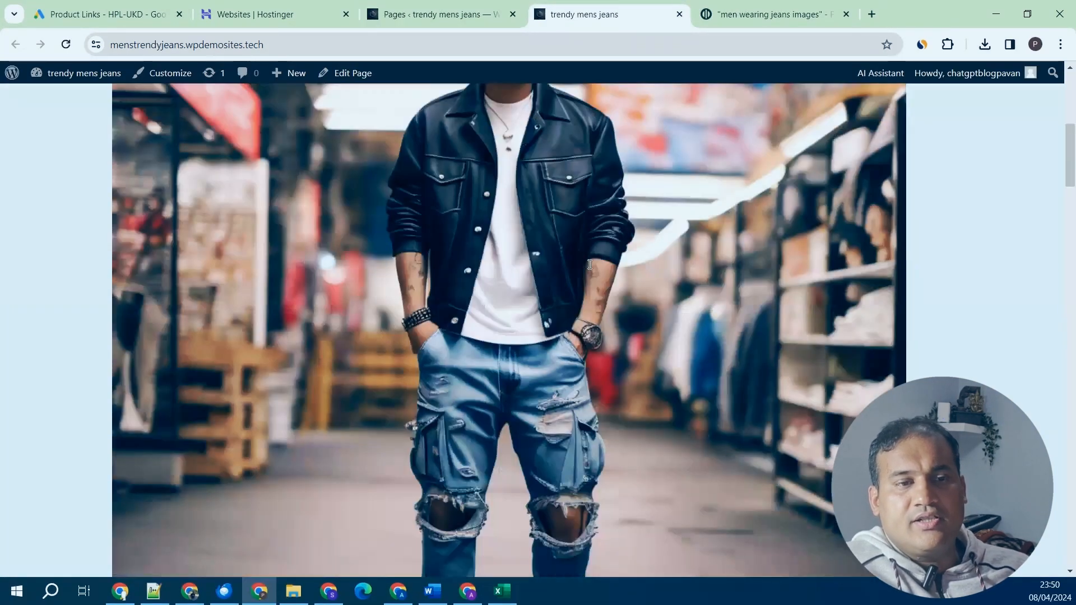
pyautogui.scroll(-5, 589, 265)
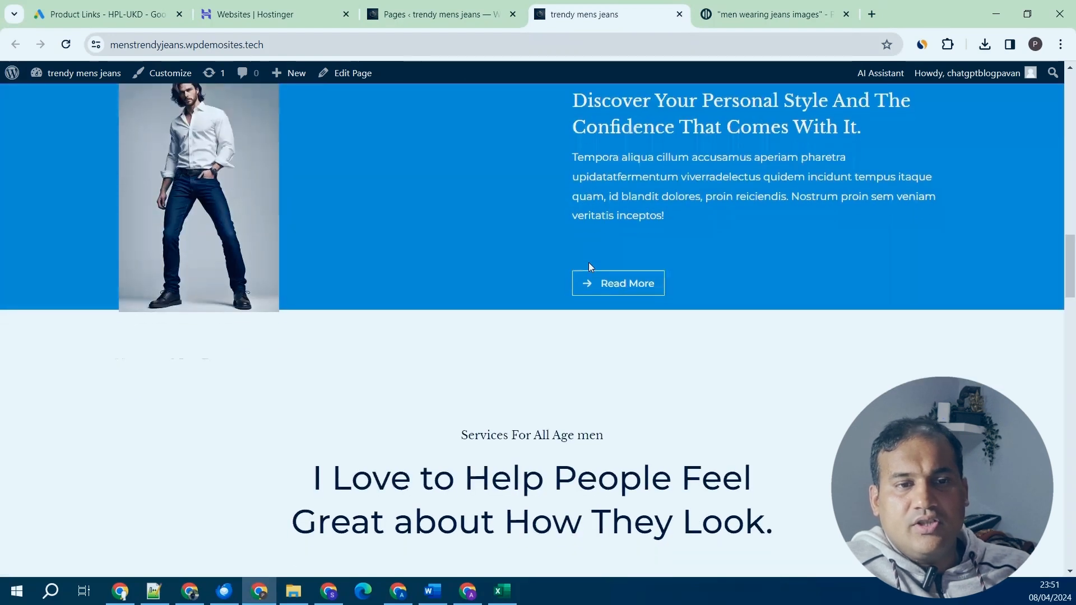
pyautogui.scroll(-12, 590, 262)
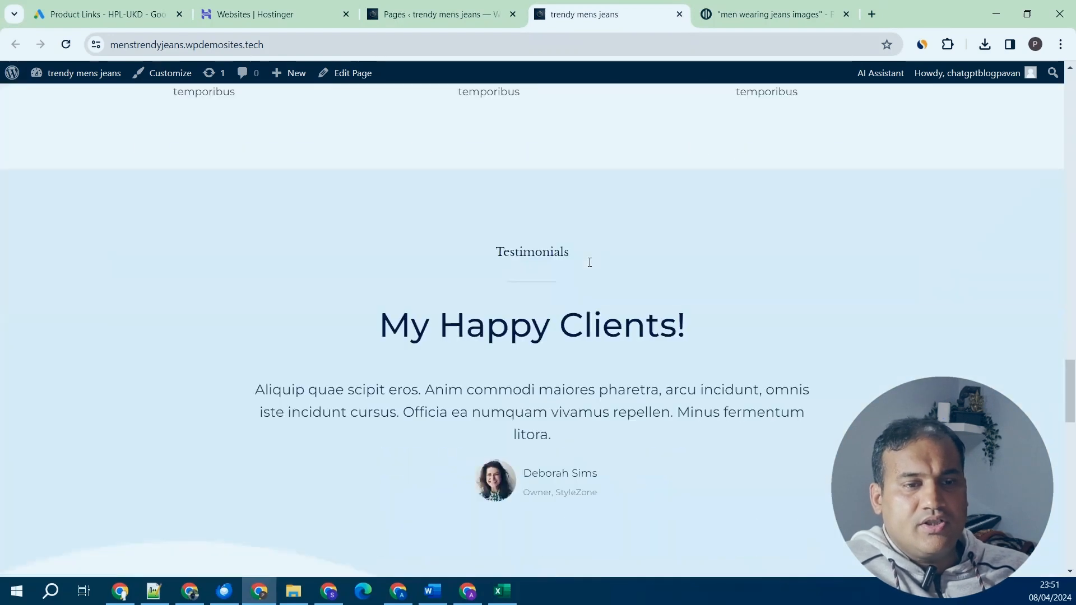
pyautogui.scroll(-12, 591, 266)
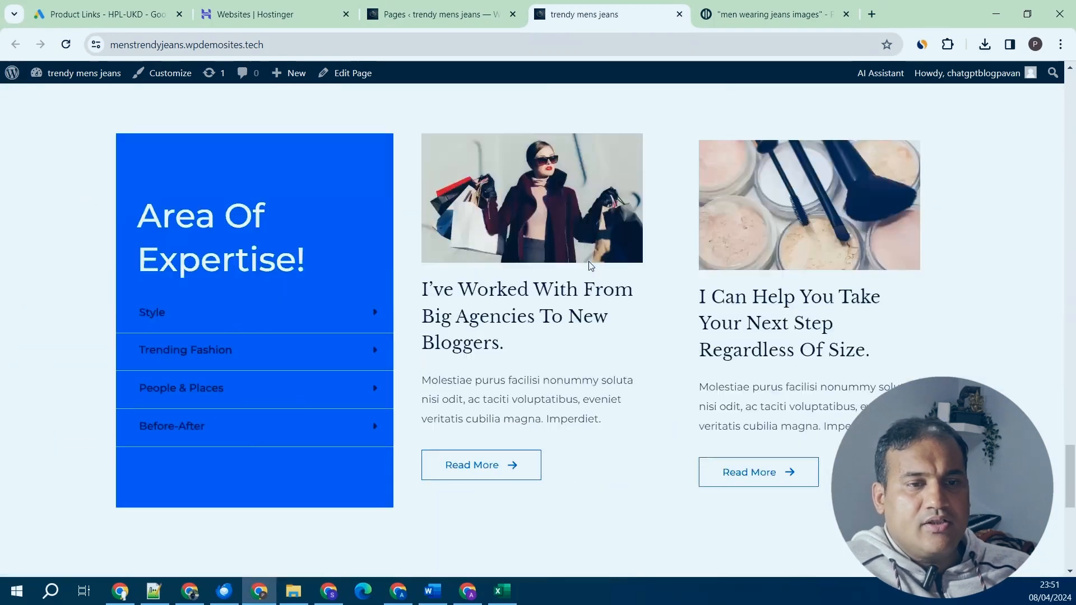
pyautogui.scroll(-3, 588, 266)
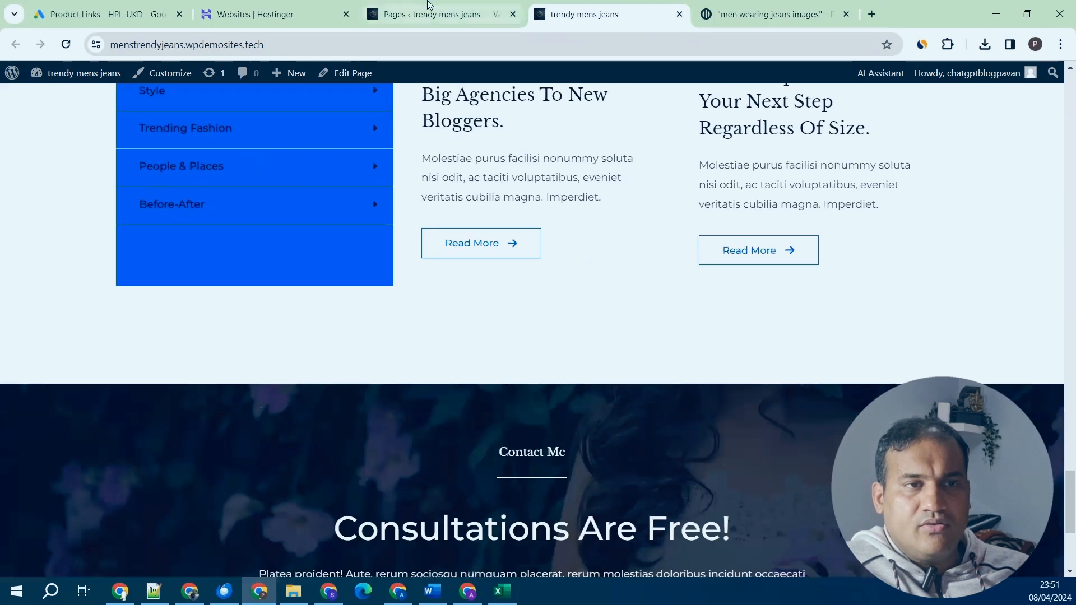
pyautogui.moveTo(429, 4)
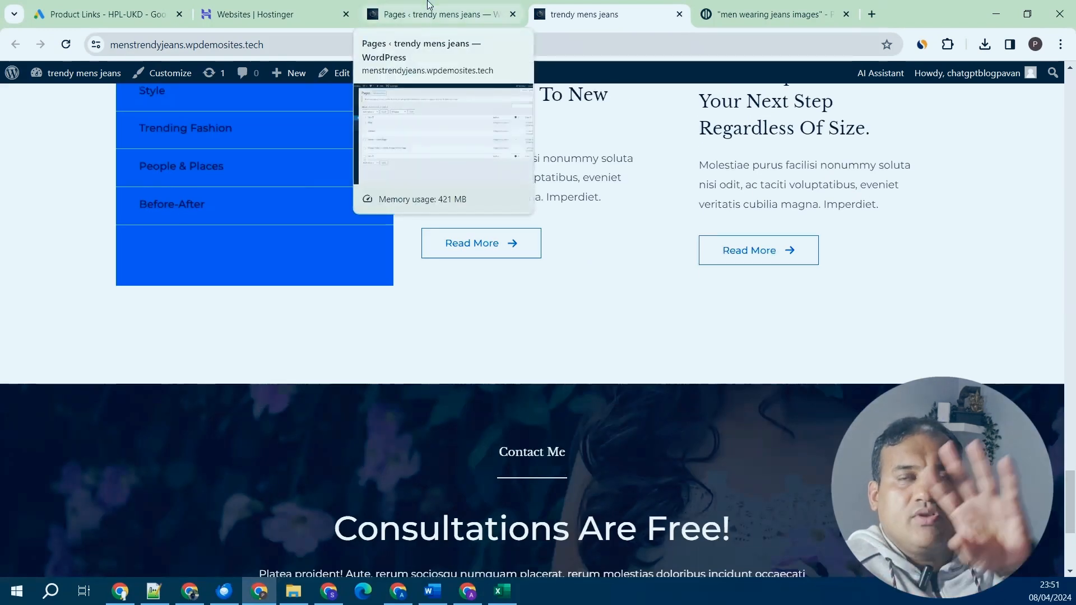
pyautogui.click(429, 7)
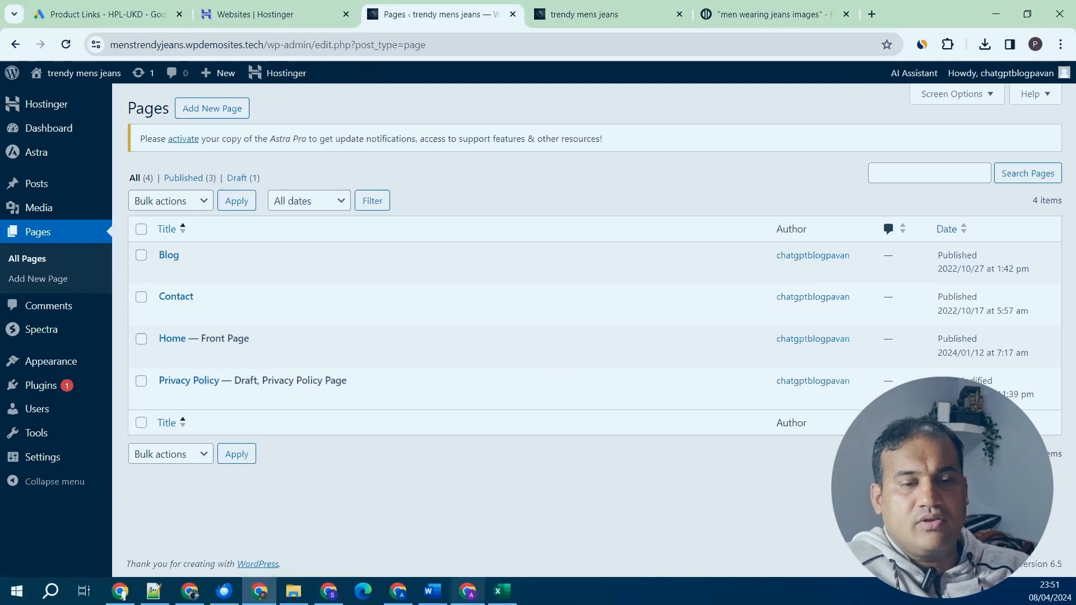
# Switch to SEOWriting.ai and look through the generated article "Guide to Buying Jeans For Older Men".
pyautogui.click(468, 591)
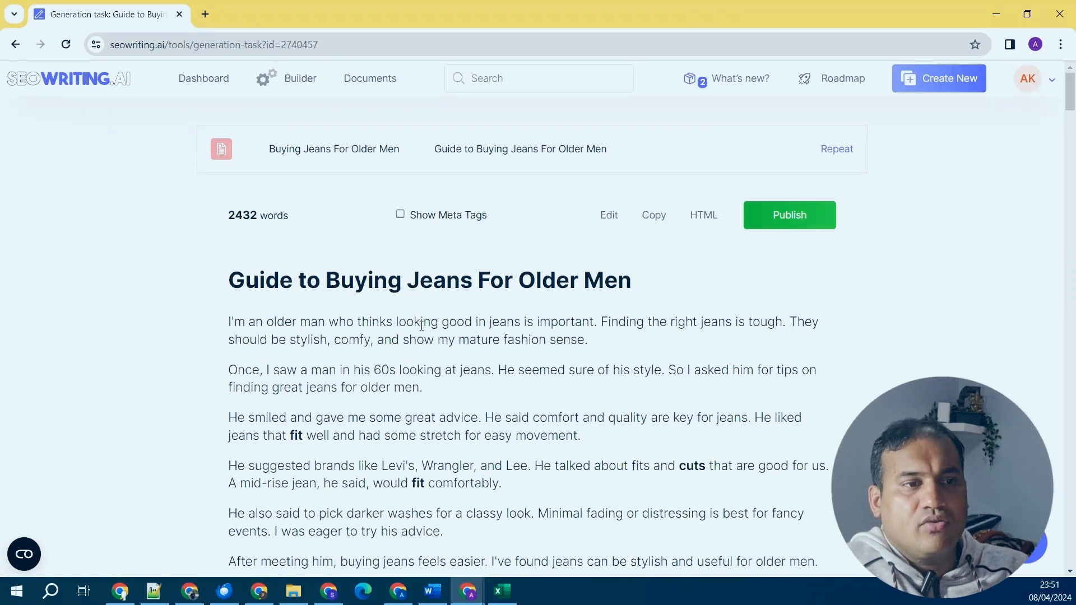
pyautogui.tripleClick(645, 289)
pyautogui.click(793, 312)
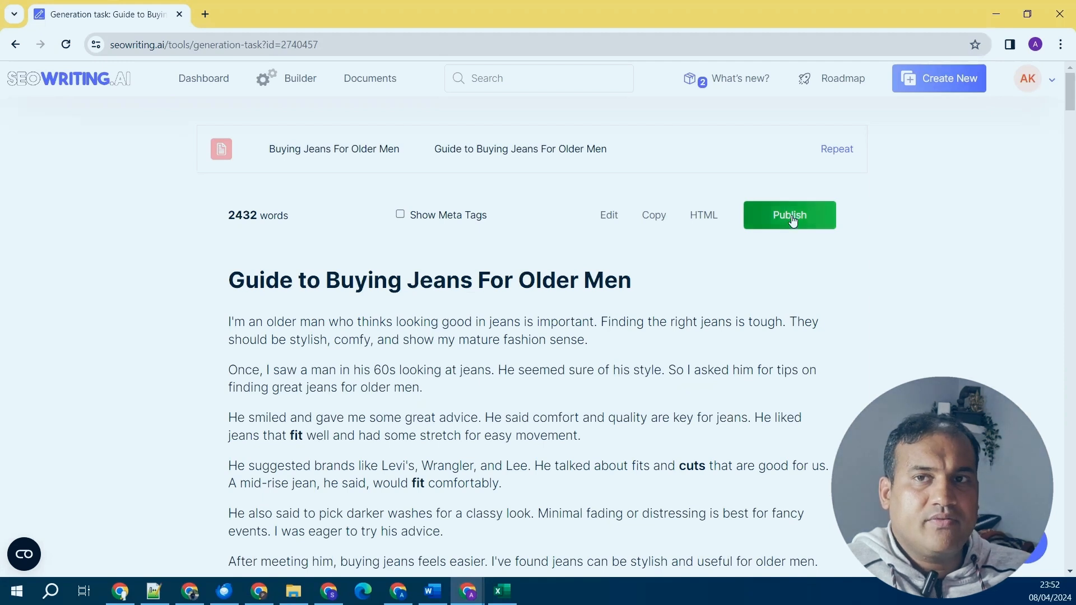
pyautogui.scroll(-15, 715, 317)
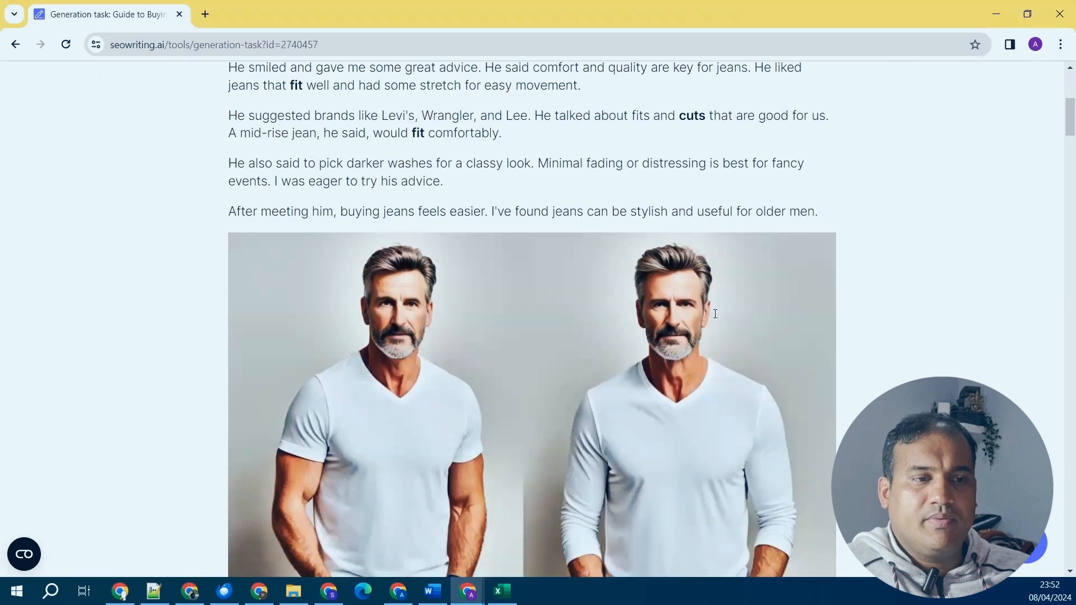
pyautogui.scroll(-7, 716, 316)
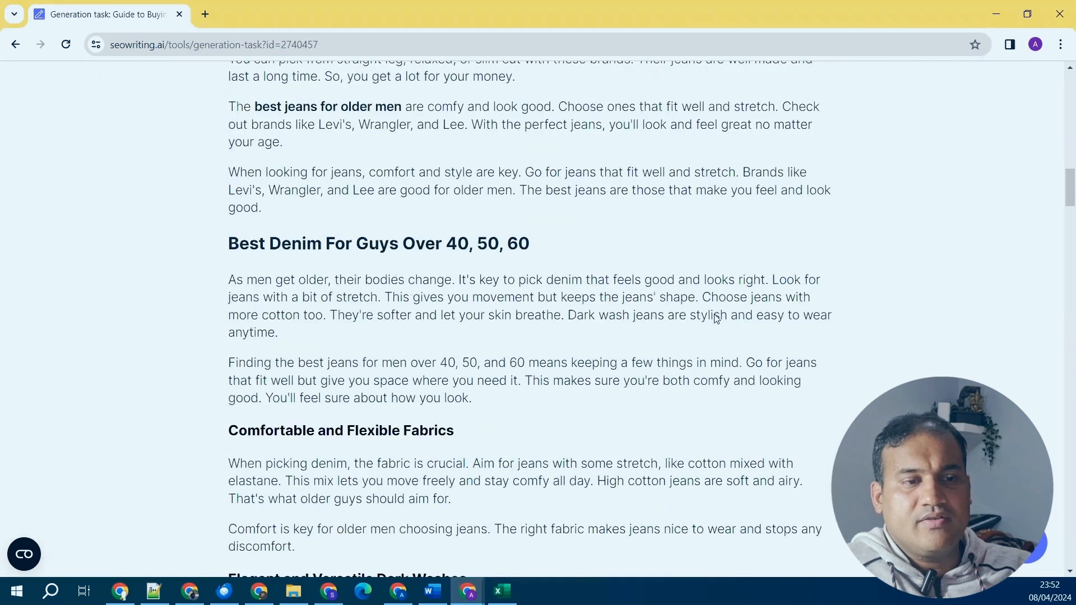
pyautogui.scroll(-15, 716, 319)
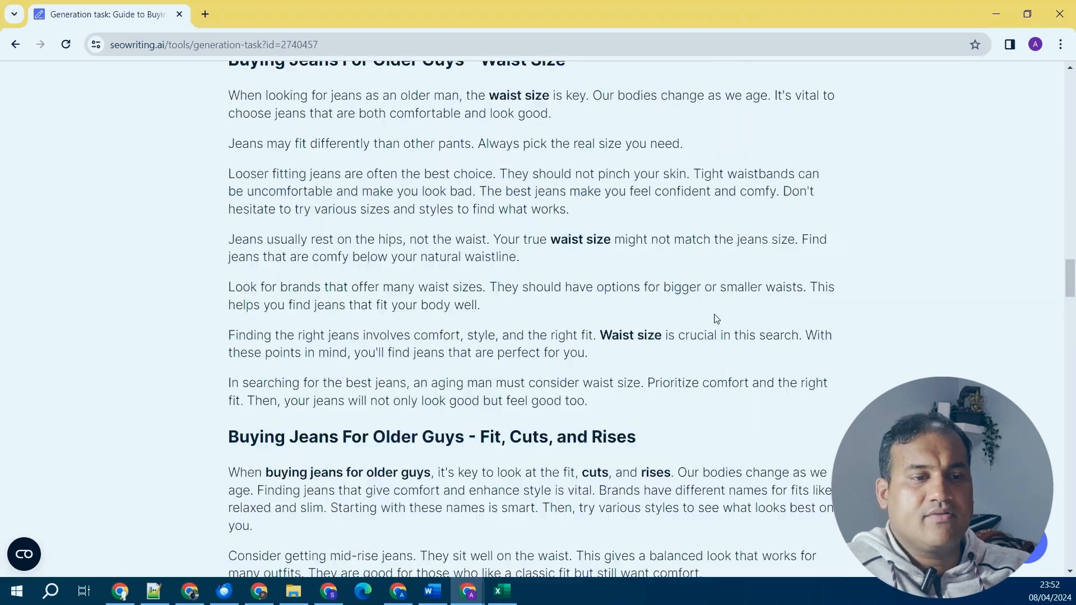
pyautogui.scroll(8, 715, 317)
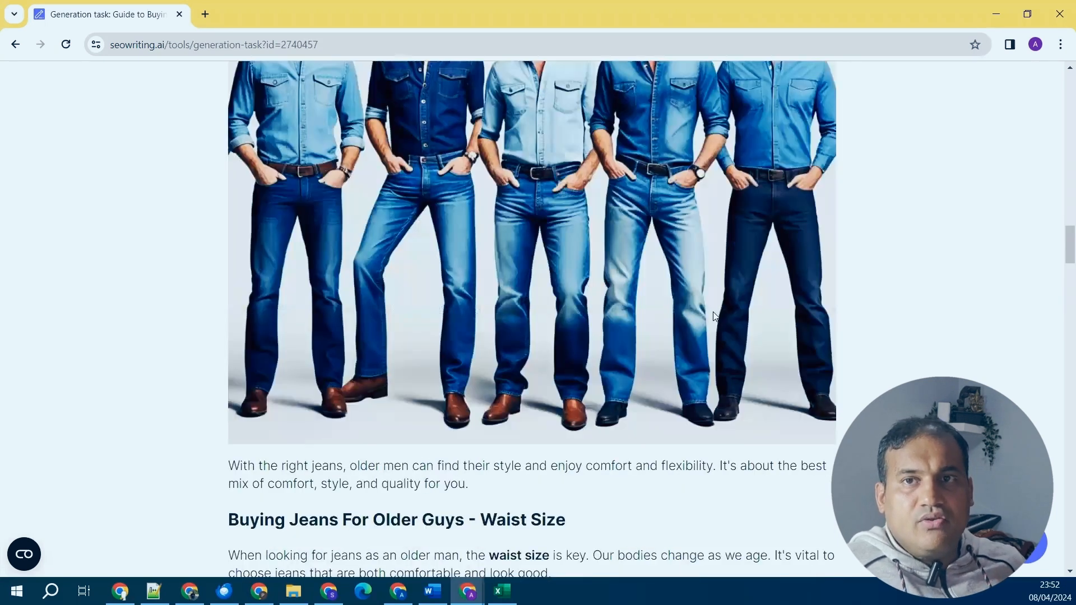
pyautogui.scroll(12, 716, 317)
pyautogui.scroll(15, 715, 316)
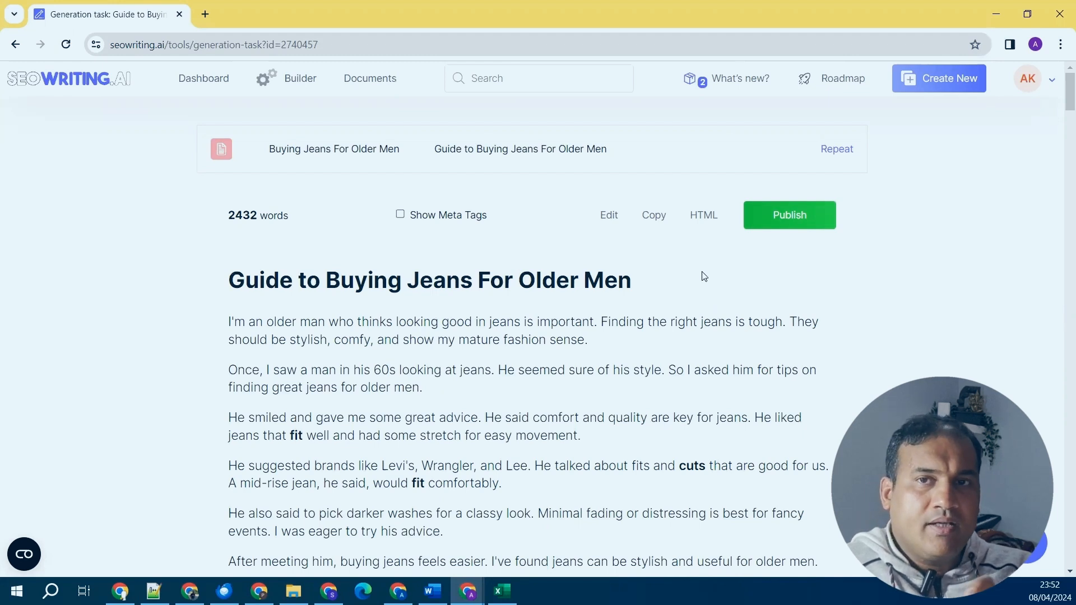
# Check which connected WordPress sites are offered for publishing the article, then close the publishing dialog.
pyautogui.click(811, 223)
pyautogui.click(636, 157)
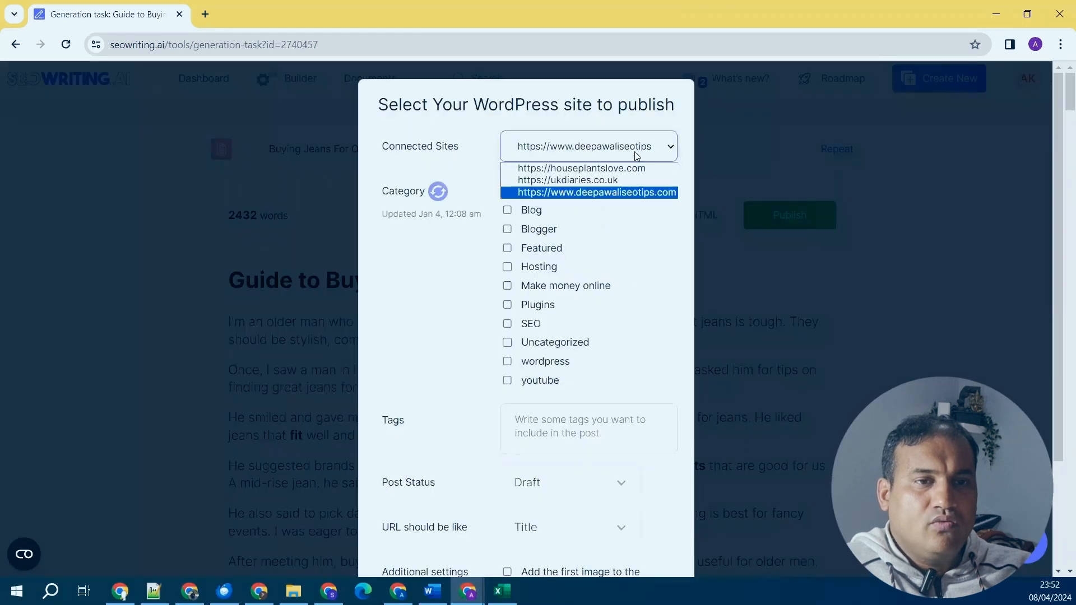
pyautogui.click(947, 306)
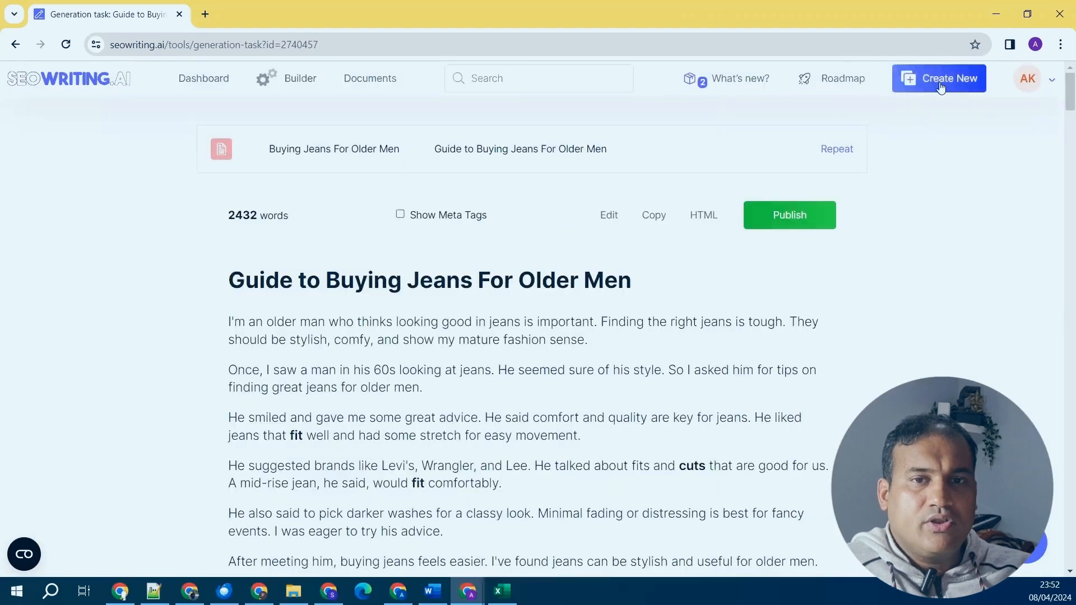
# Open the account's integration settings and start connecting a new WordPress site.
pyautogui.click(1027, 79)
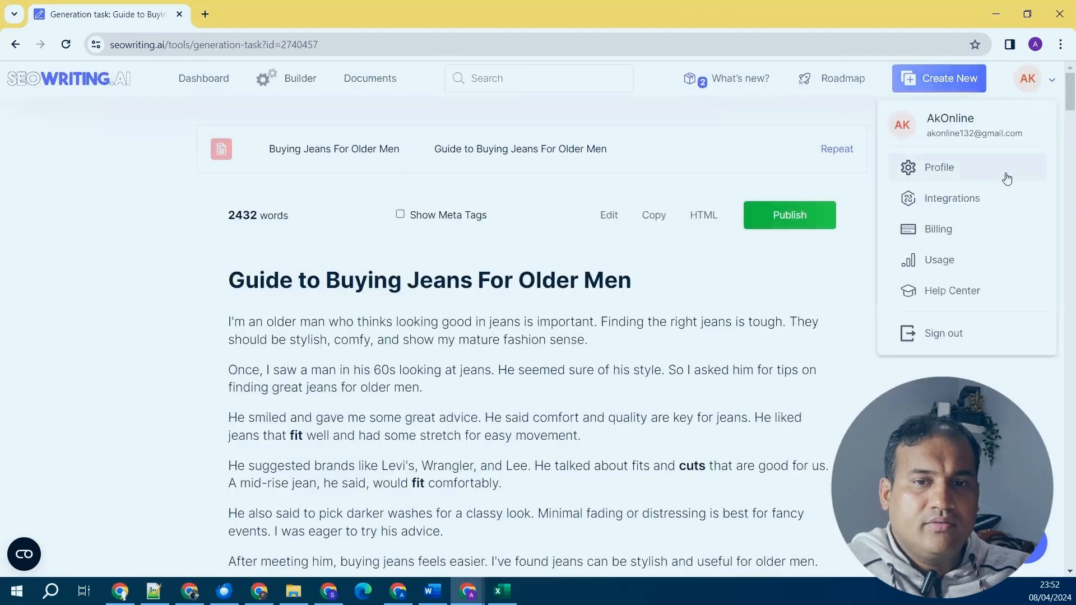
pyautogui.click(969, 208)
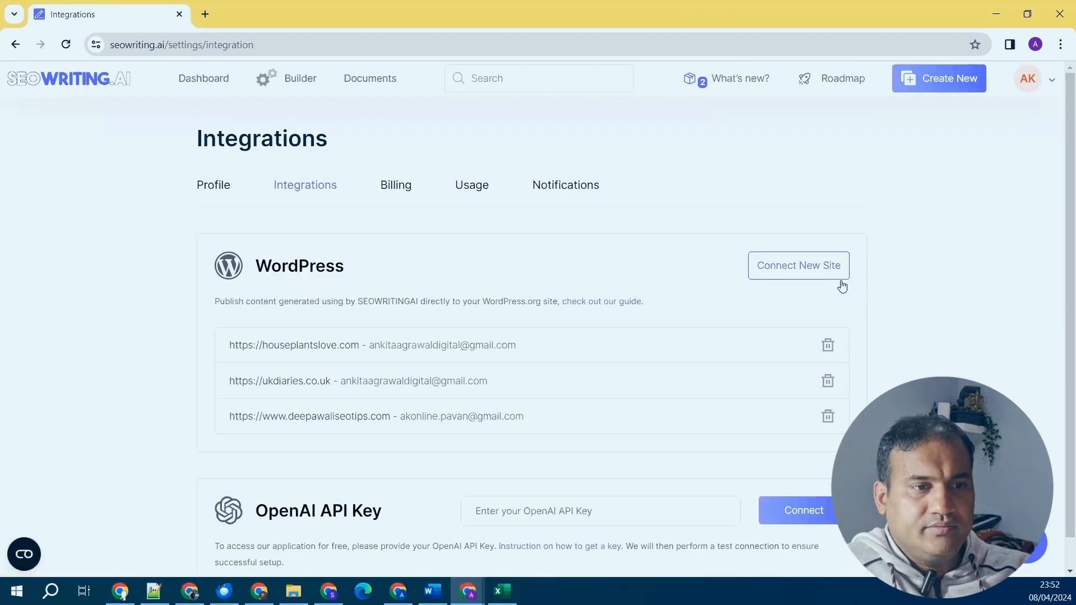
pyautogui.click(818, 273)
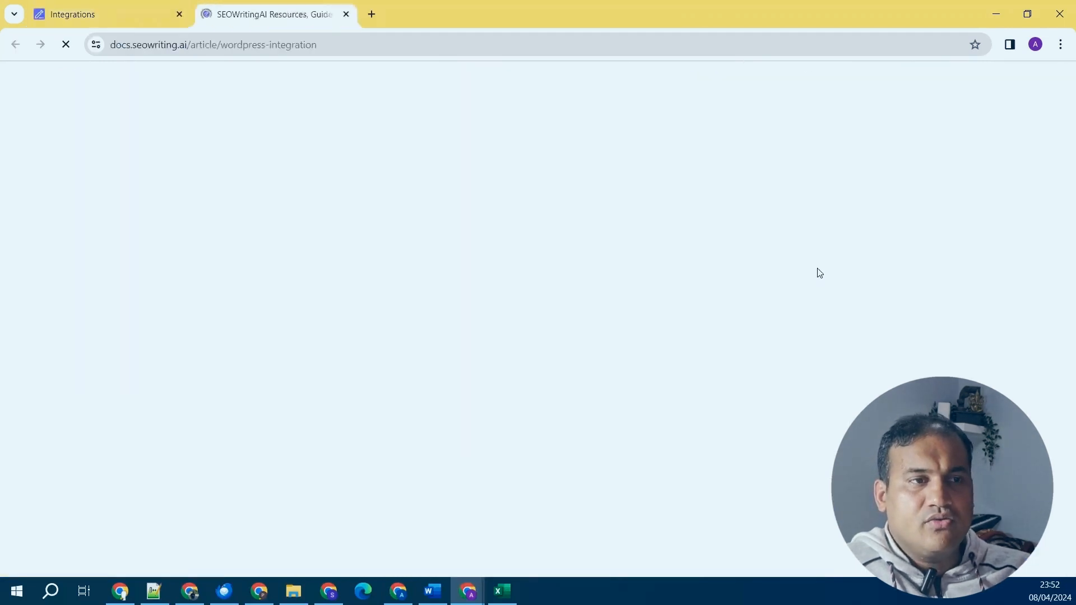
# Read the WordPress integration guide's section on installing and activating the SEOWriting plugin.
pyautogui.scroll(-3, 738, 367)
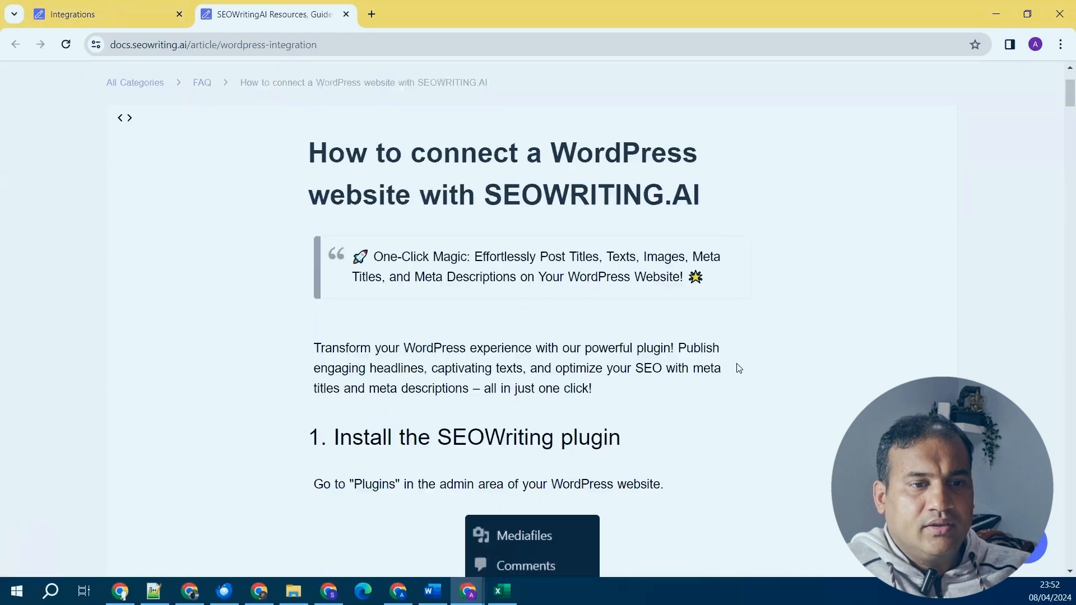
pyautogui.scroll(-2, 738, 368)
pyautogui.scroll(-1, 622, 339)
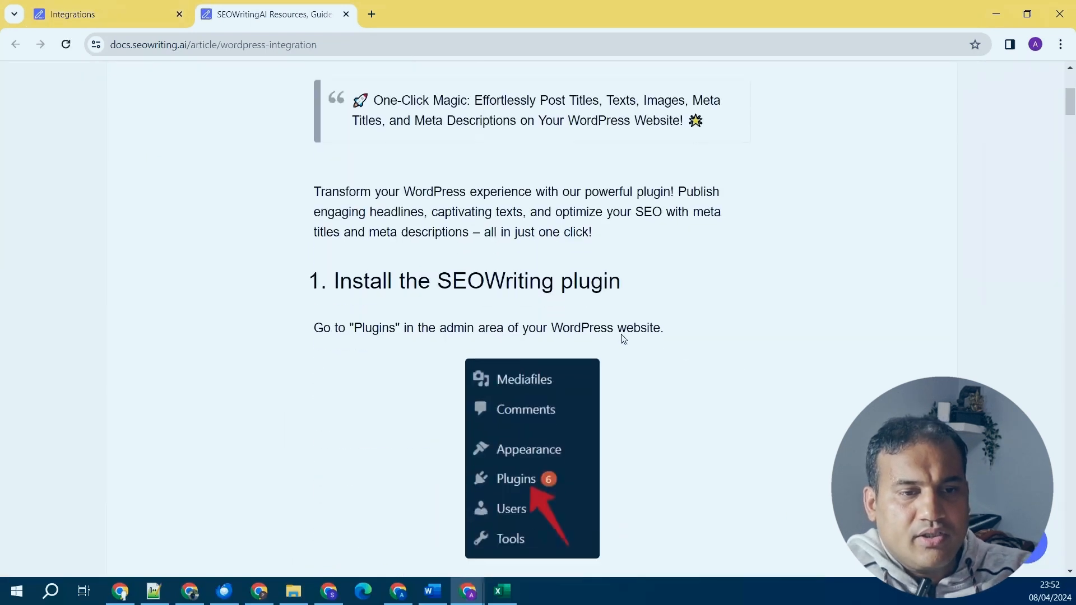
pyautogui.scroll(-1, 593, 244)
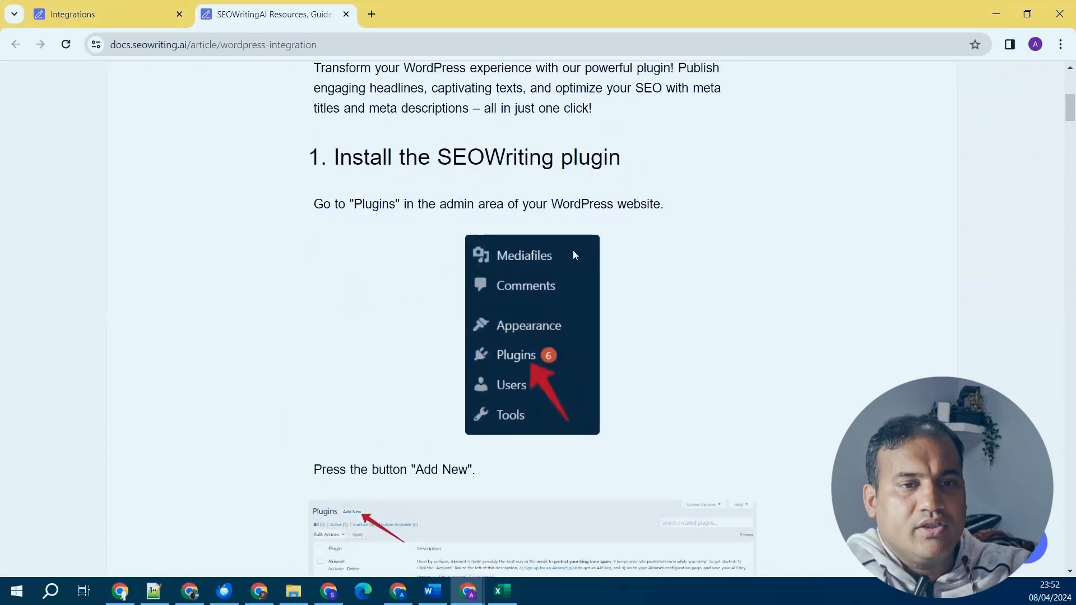
pyautogui.scroll(-3, 617, 257)
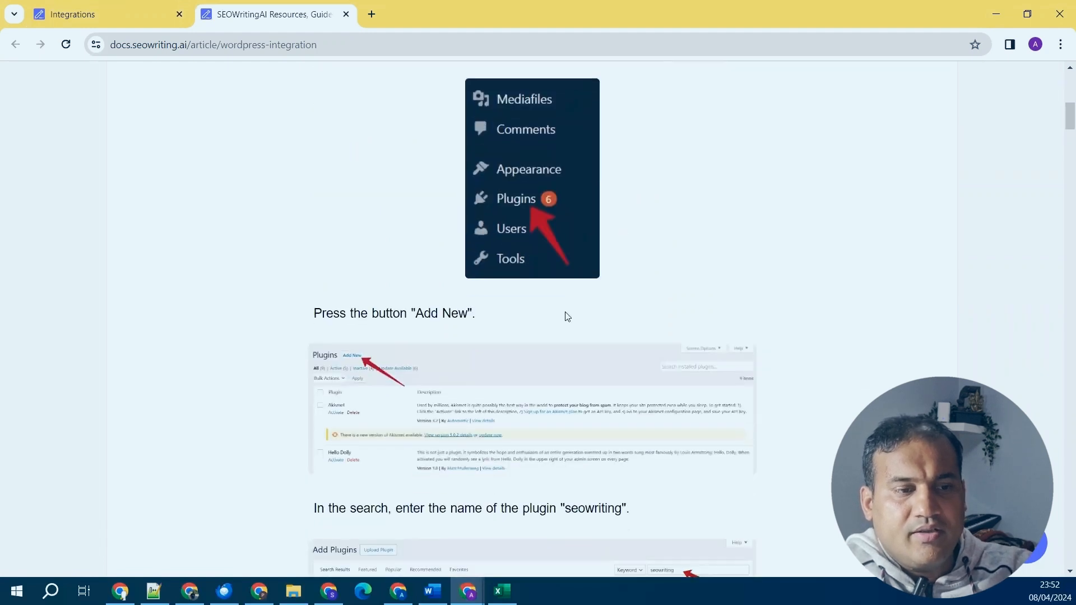
pyautogui.scroll(-2, 404, 320)
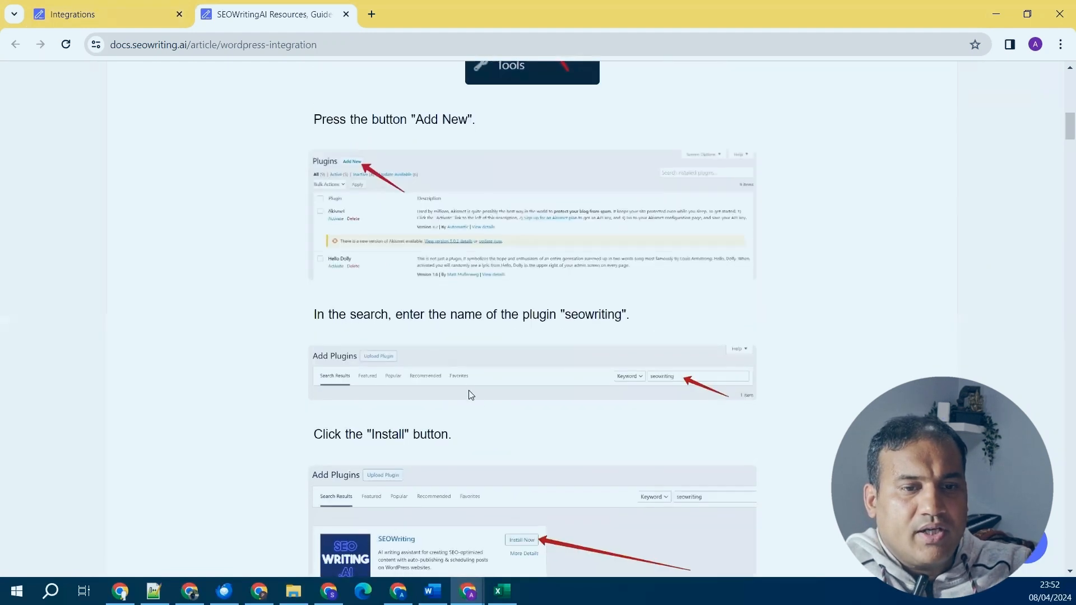
pyautogui.scroll(-3, 507, 425)
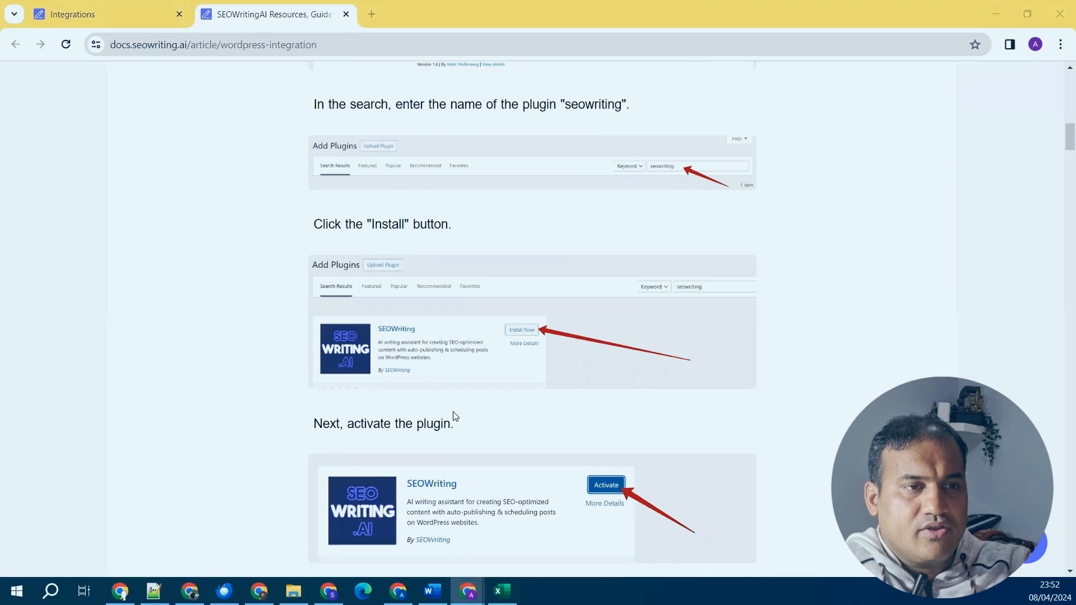
# Switch to the trendy mens jeans WordPress admin and search for a new plugin with the keyword "seowritingai".
pyautogui.hotkey('alt', 'Tab')
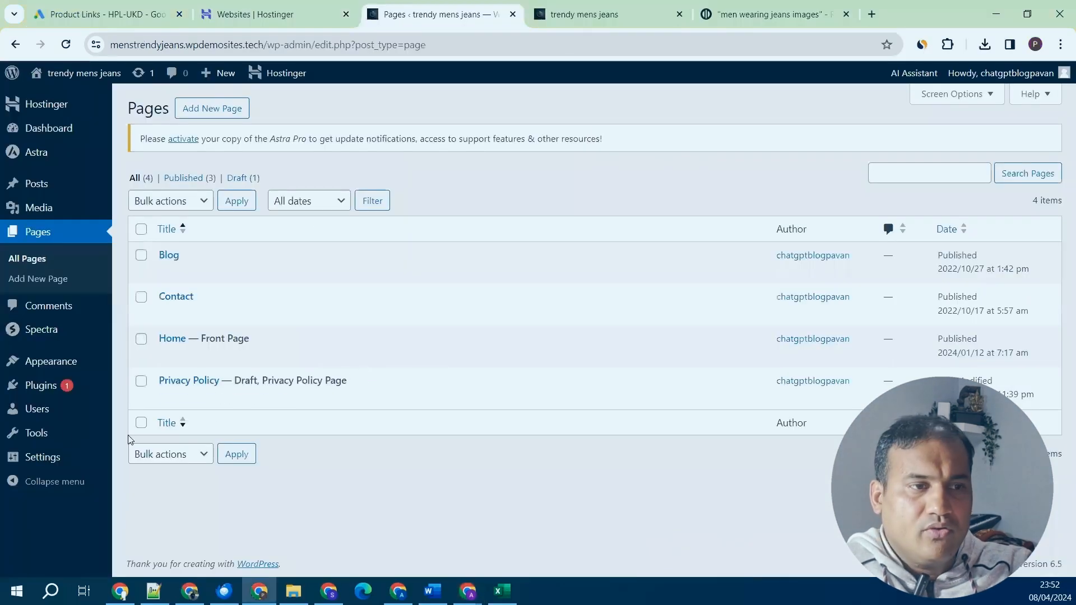
pyautogui.moveTo(40, 388)
pyautogui.click(153, 409)
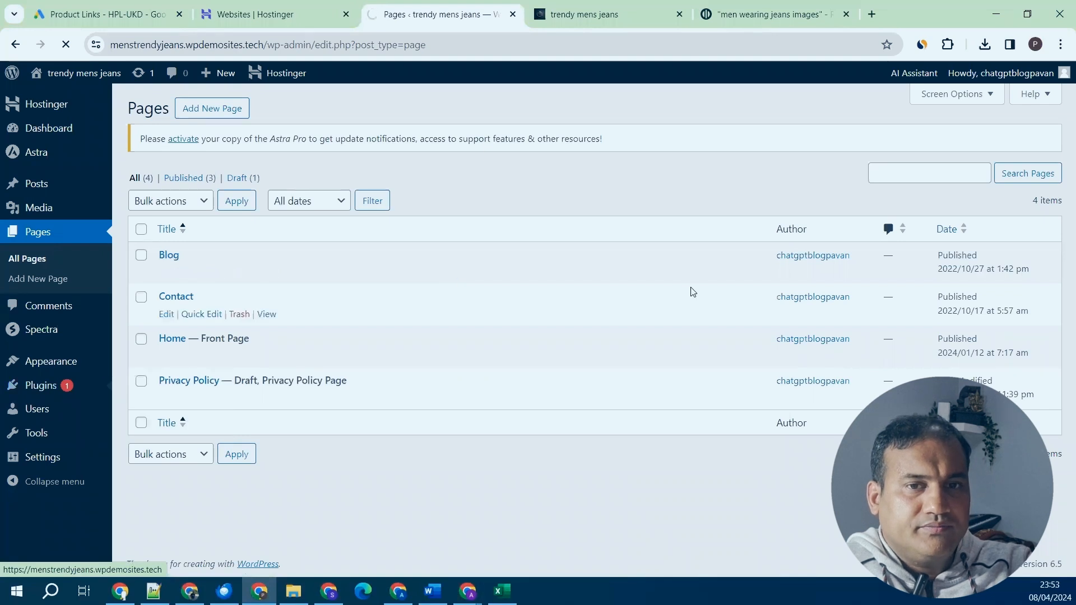
pyautogui.click(907, 144)
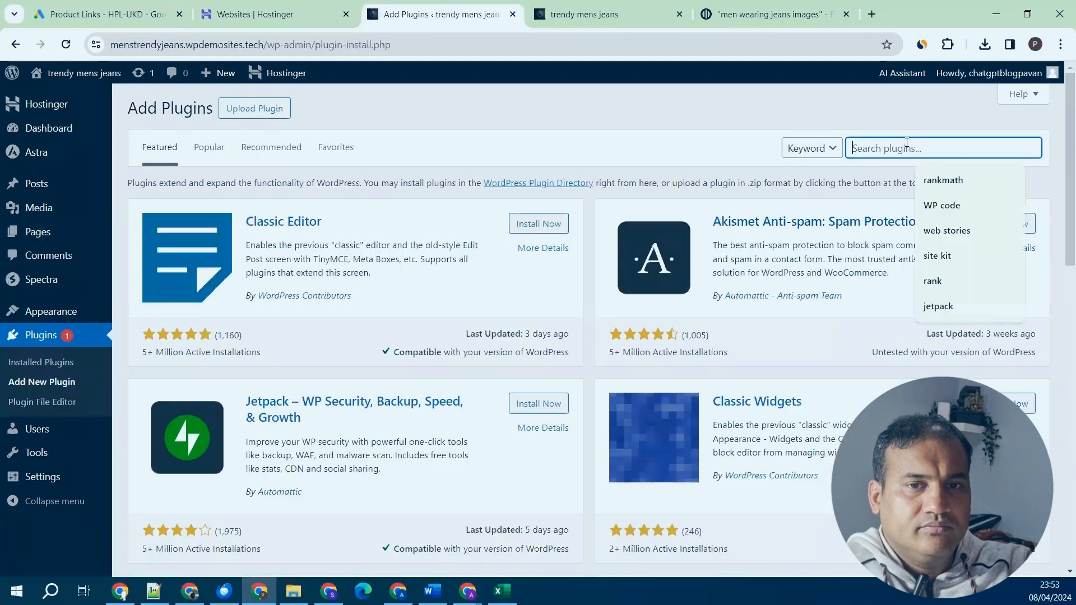
pyautogui.write('seow')
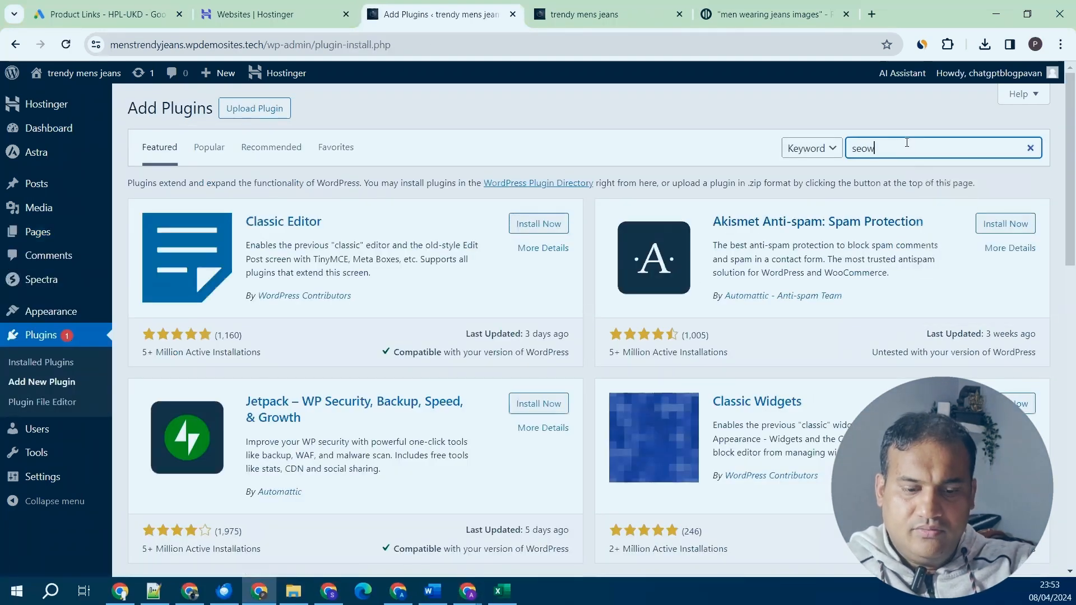
pyautogui.write('ritingai')
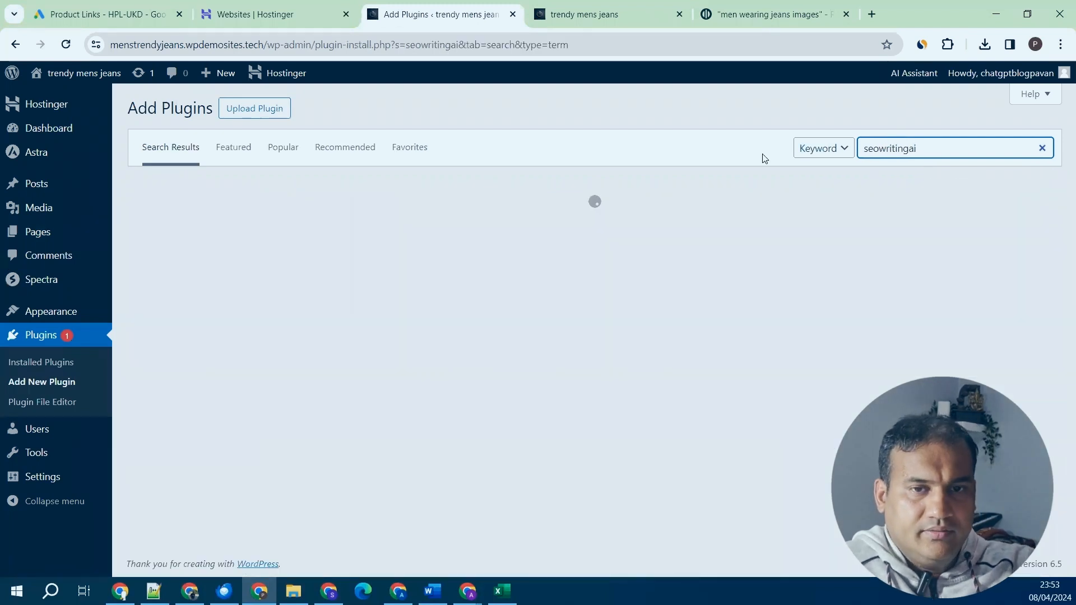
# Check the plugin name in the integration guide, search for "seowriting" in WordPress, and install and activate the SEOWriting plugin.
pyautogui.hotkey('alt', 'Tab')
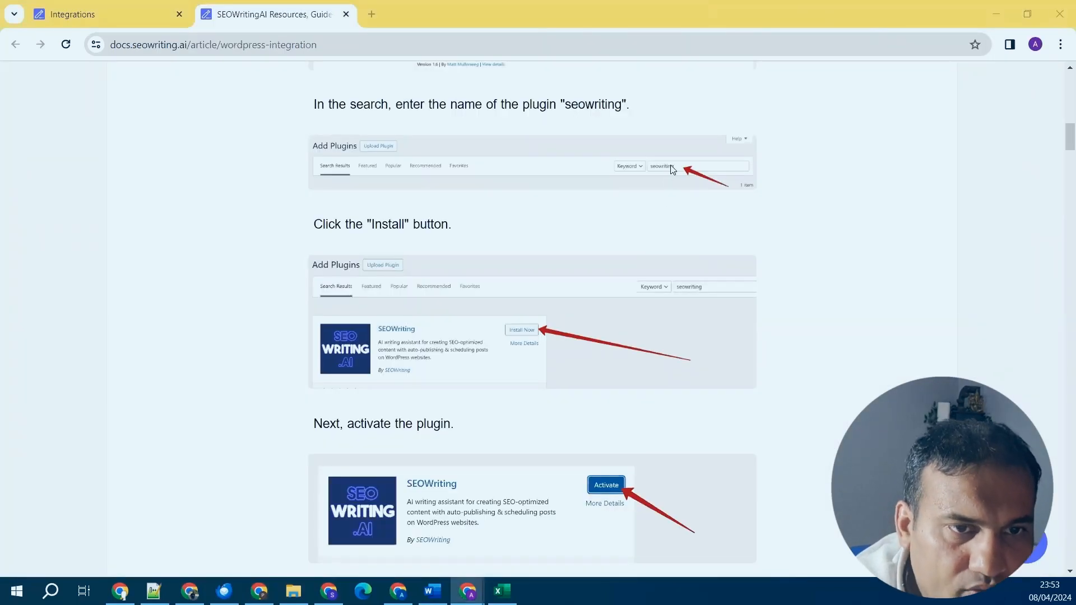
pyautogui.hotkey('alt', 'Tab')
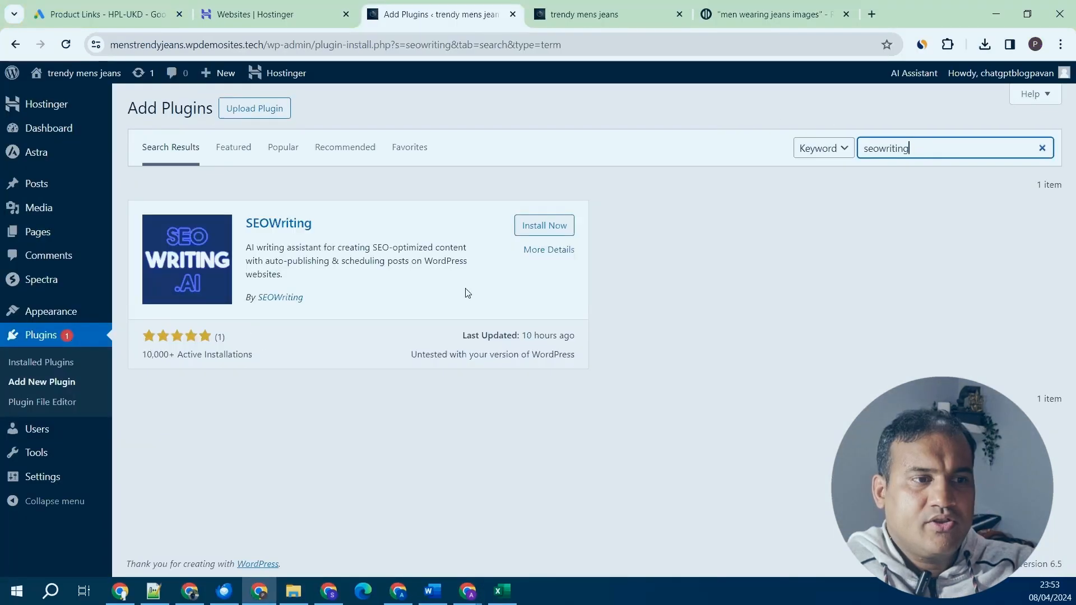
pyautogui.click(533, 227)
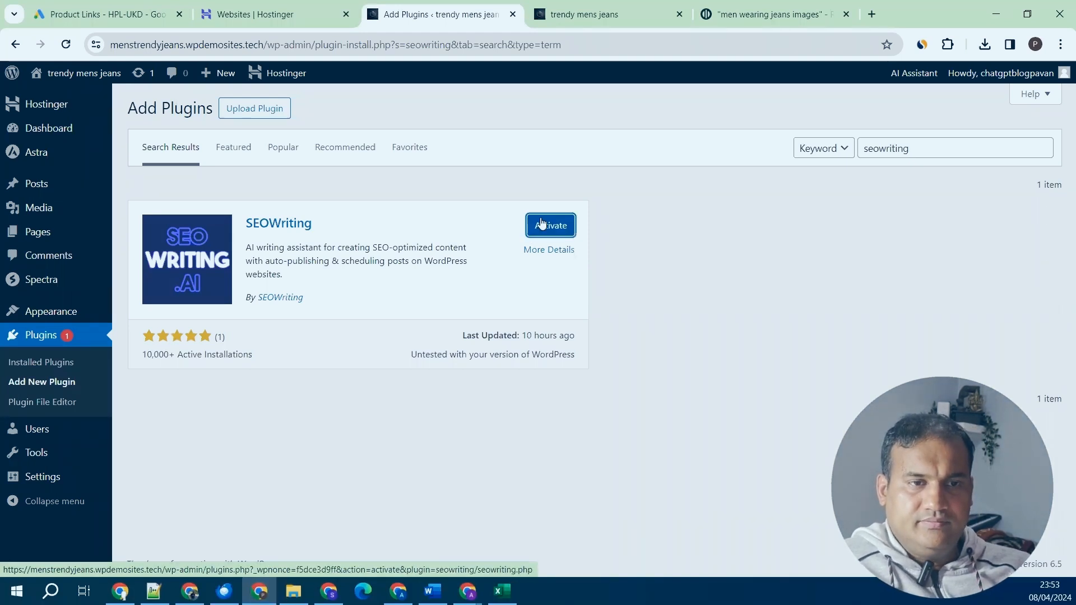
pyautogui.click(545, 225)
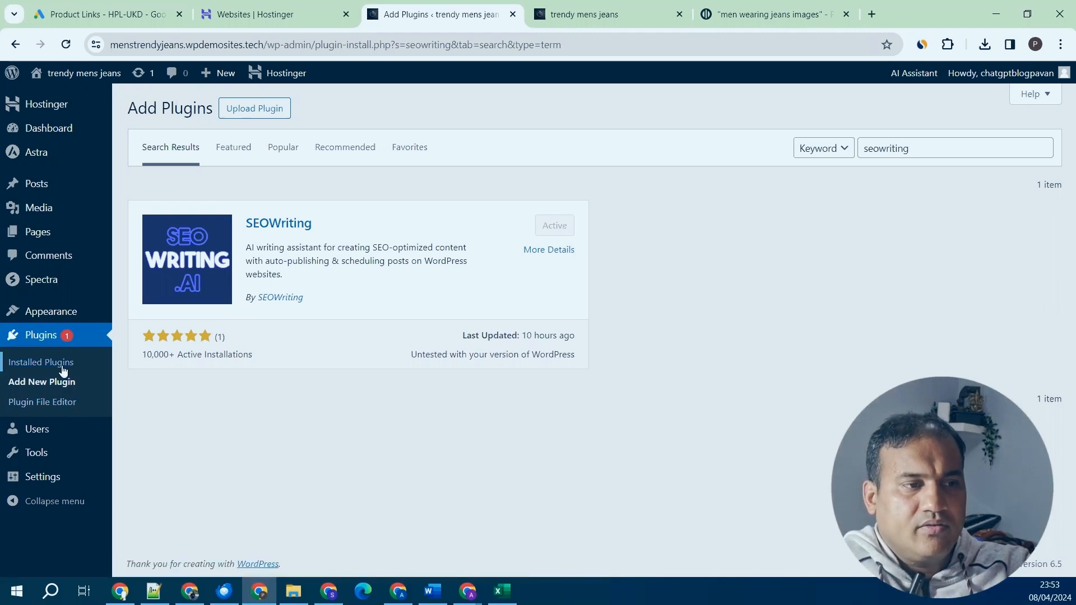
# Open the SEOWriting plugin's settings from the installed plugins and connect the trendy mens jeans site to the SEOWriting.ai account.
pyautogui.click(63, 372)
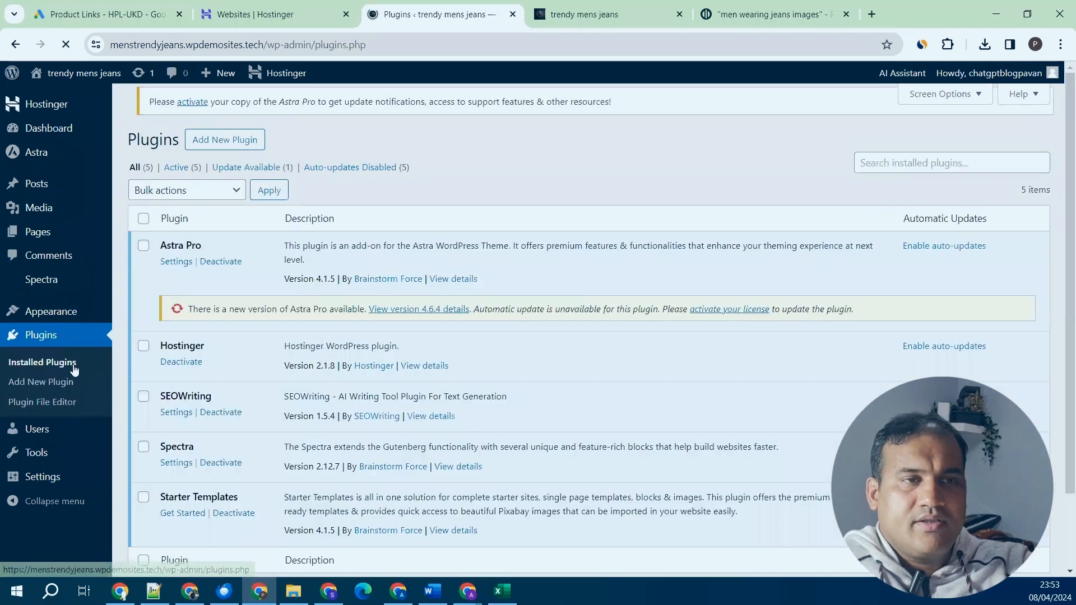
pyautogui.scroll(-2, 273, 397)
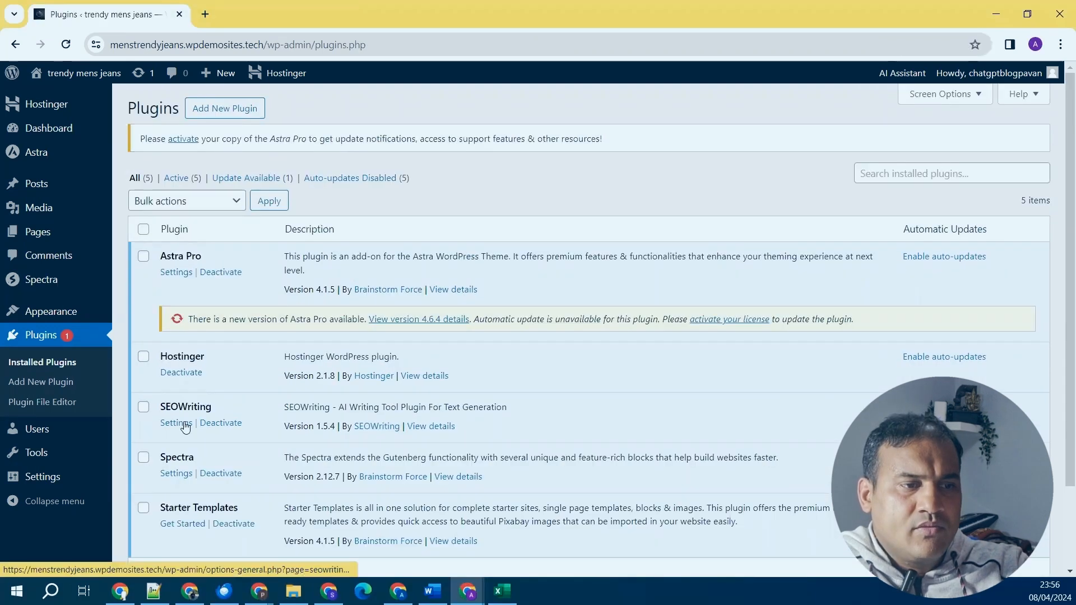
pyautogui.click(185, 424)
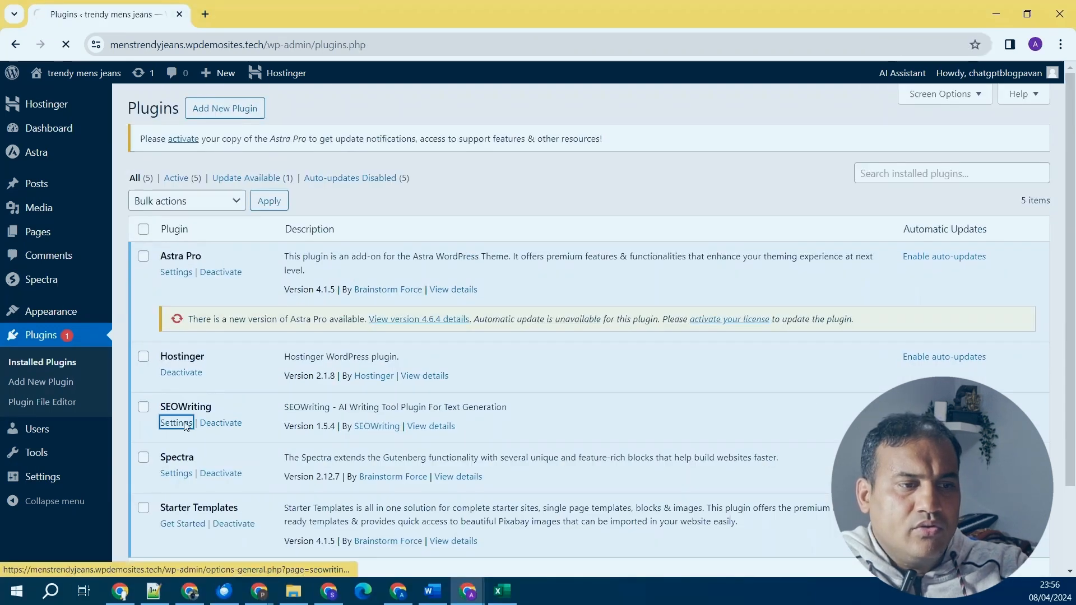
pyautogui.click(179, 218)
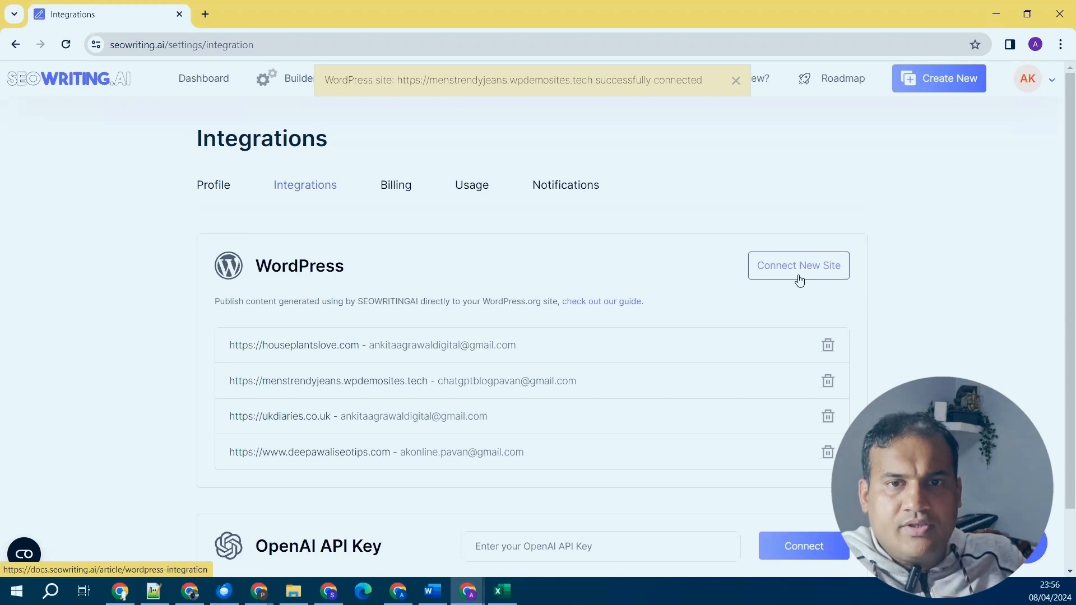
pyautogui.click(303, 86)
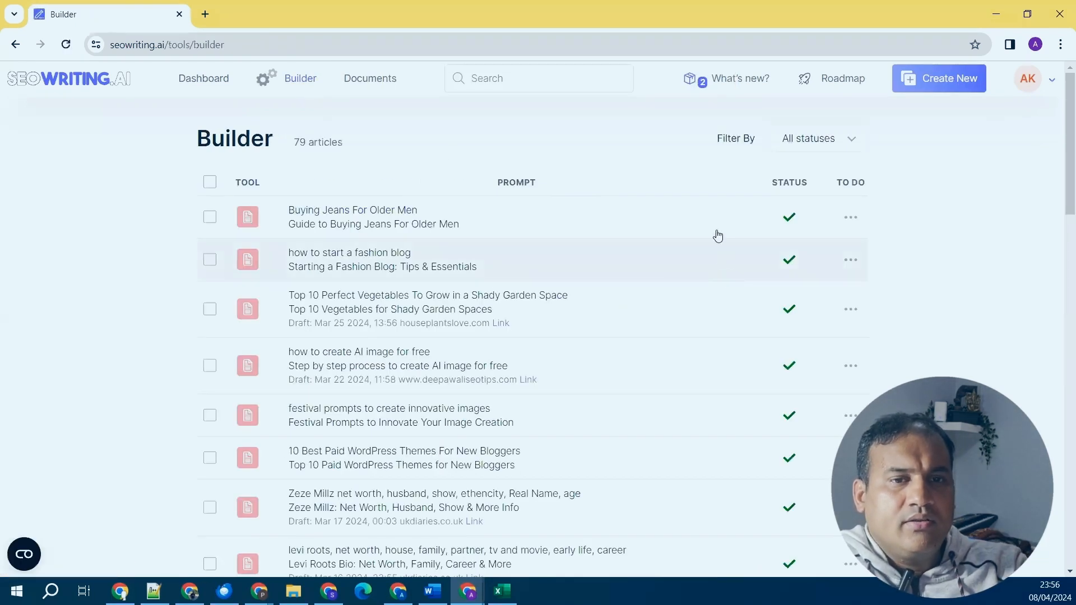
pyautogui.click(677, 220)
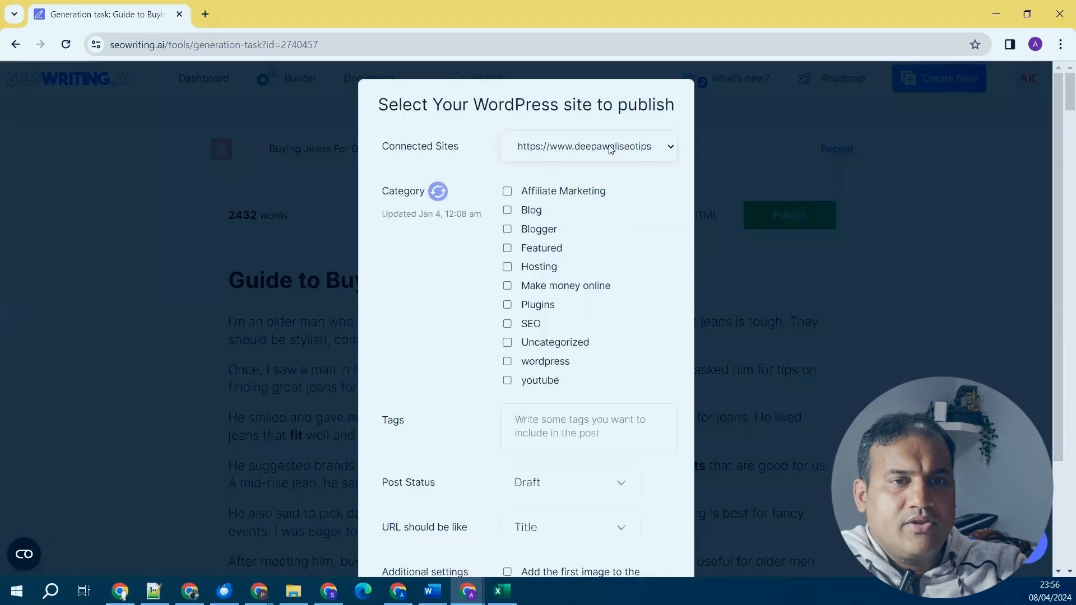
pyautogui.click(613, 145)
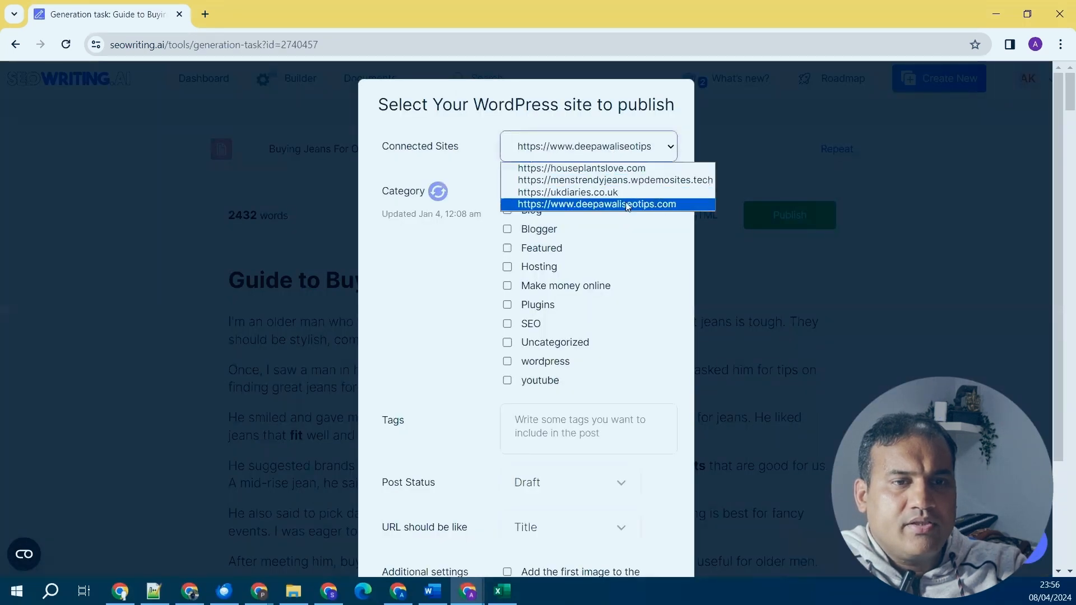
pyautogui.click(633, 181)
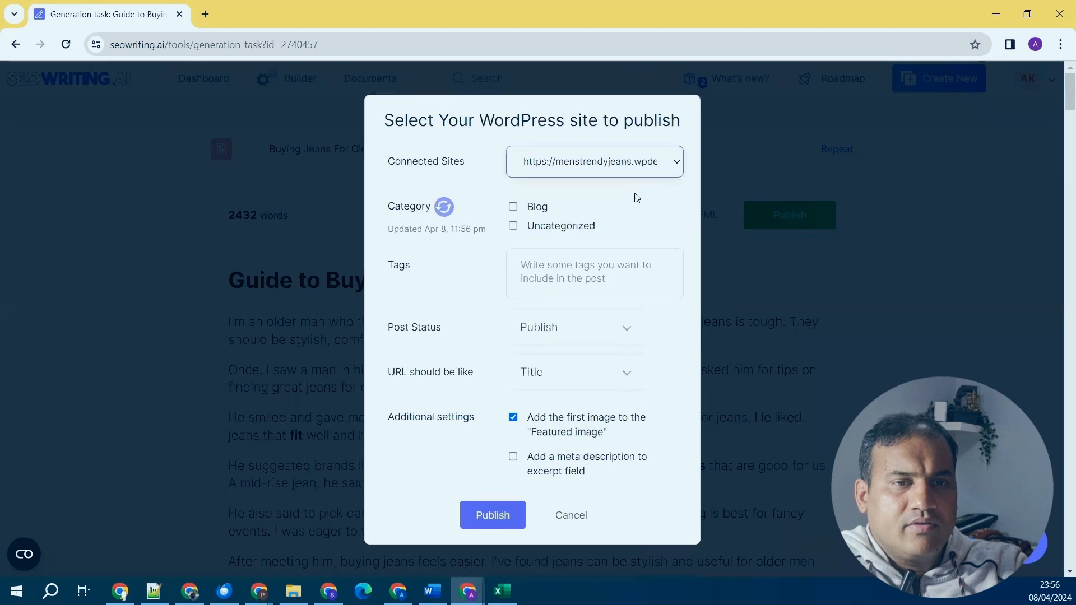
# Assign the Blog category, set the post status to Draft, and send the article to the WordPress site.
pyautogui.click(513, 208)
pyautogui.click(562, 339)
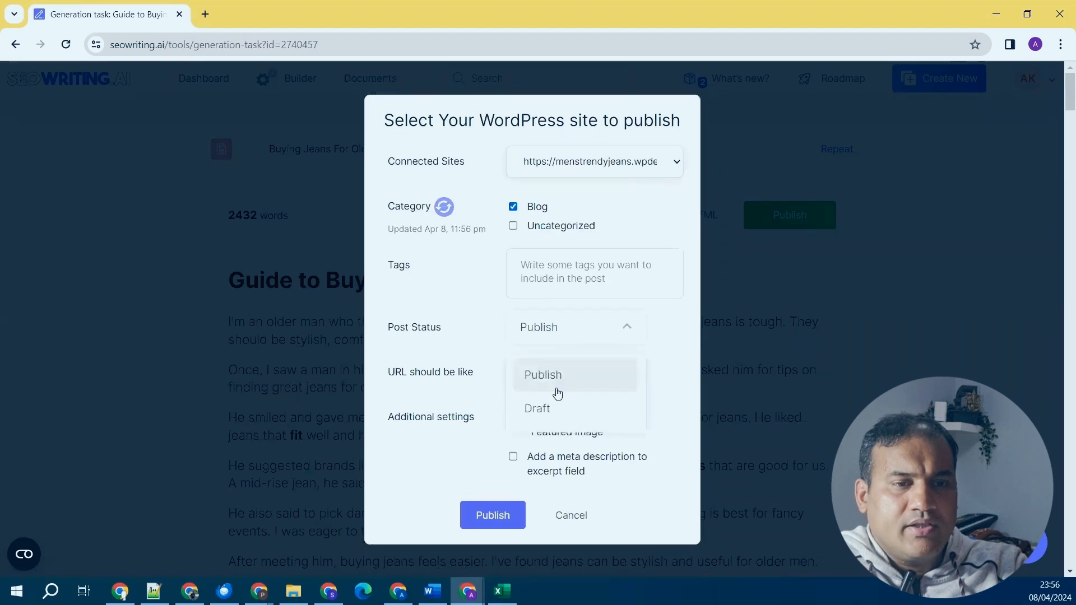
pyautogui.click(552, 408)
pyautogui.scroll(-1, 577, 387)
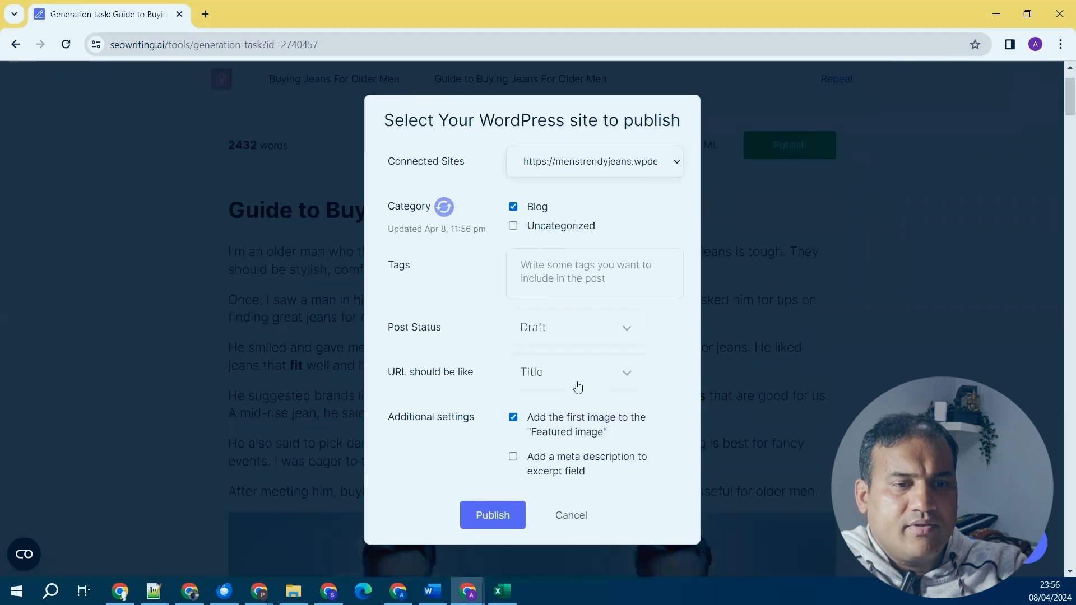
pyautogui.click(492, 517)
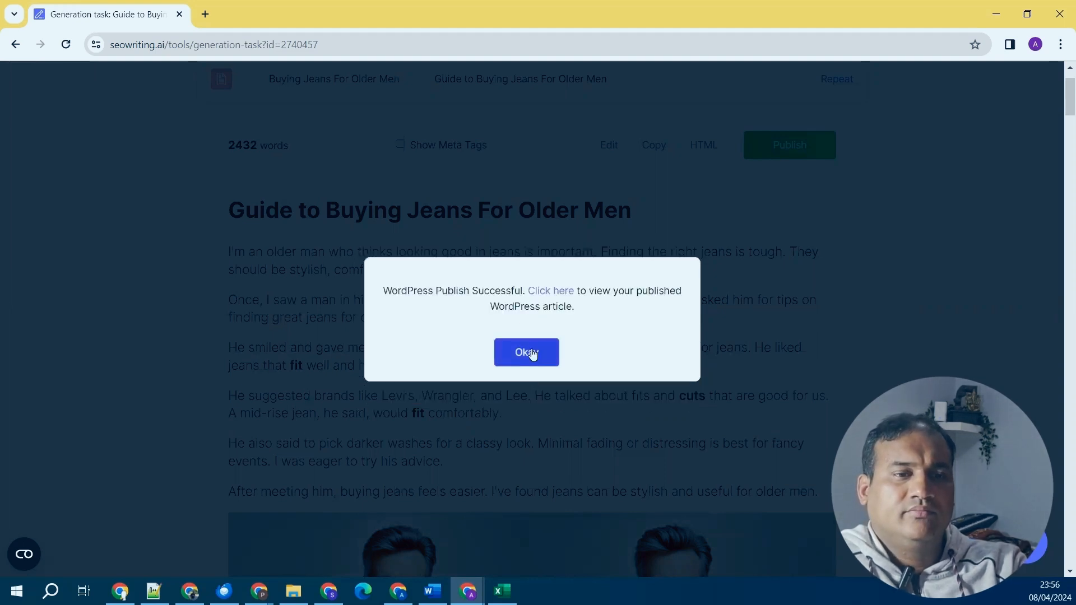
pyautogui.click(526, 353)
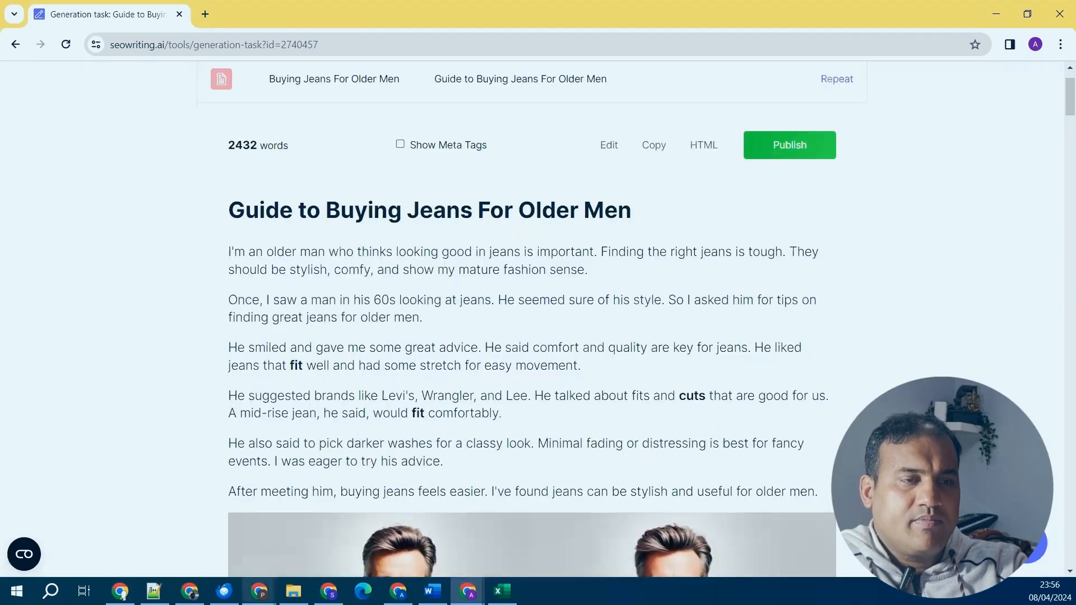
# Switch to the WordPress admin's posts list and trash Hello world!, Quick Eye Makeup, Summer Dressings and Street Shopping Tips.
pyautogui.moveTo(259, 591)
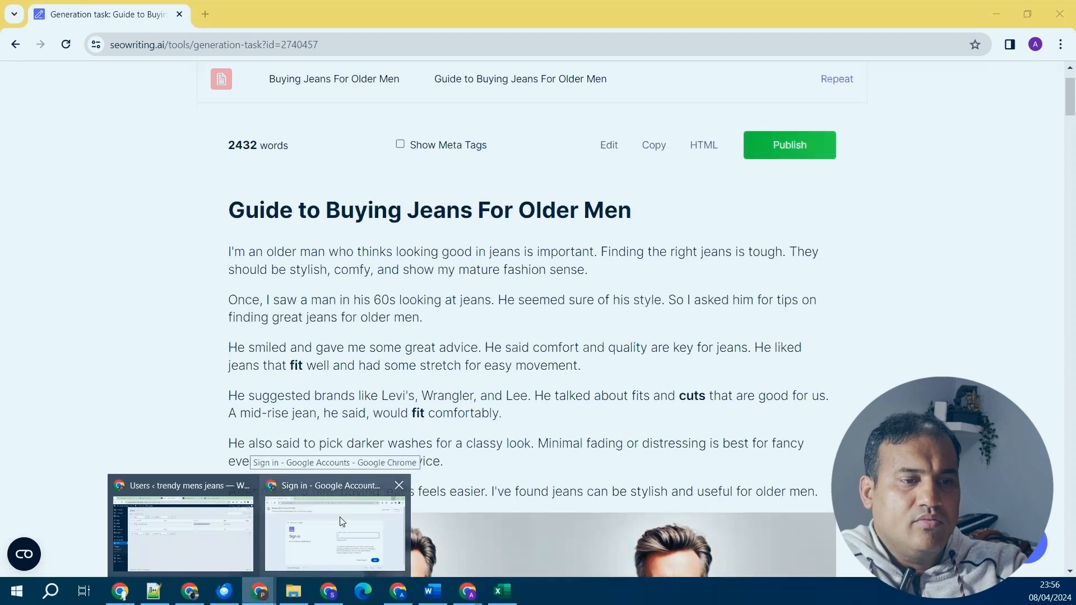
pyautogui.click(183, 532)
pyautogui.moveTo(84, 233)
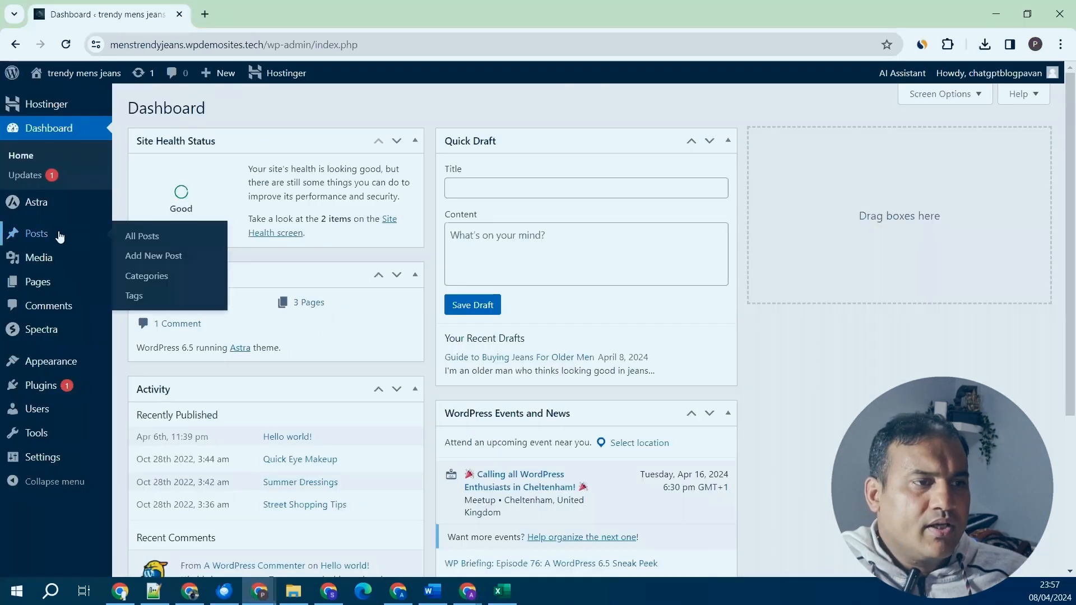
pyautogui.click(167, 236)
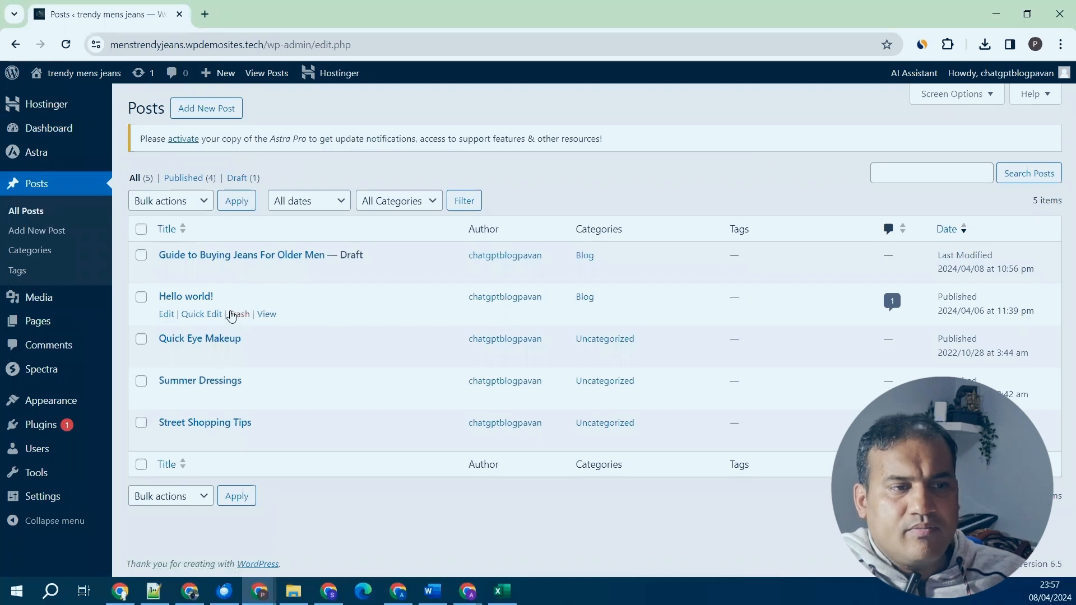
pyautogui.click(239, 315)
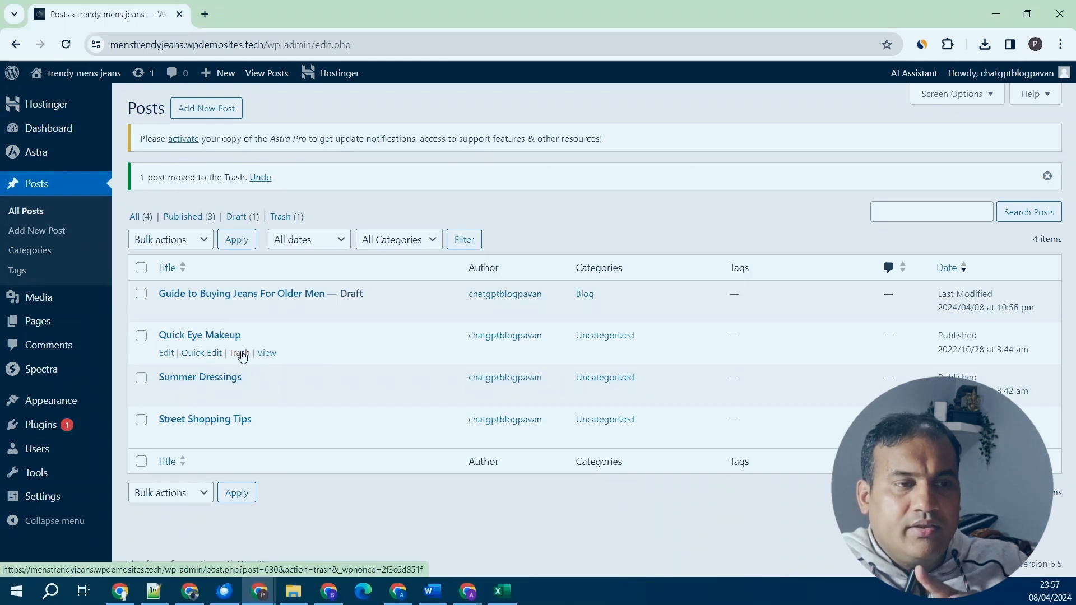
pyautogui.click(240, 353)
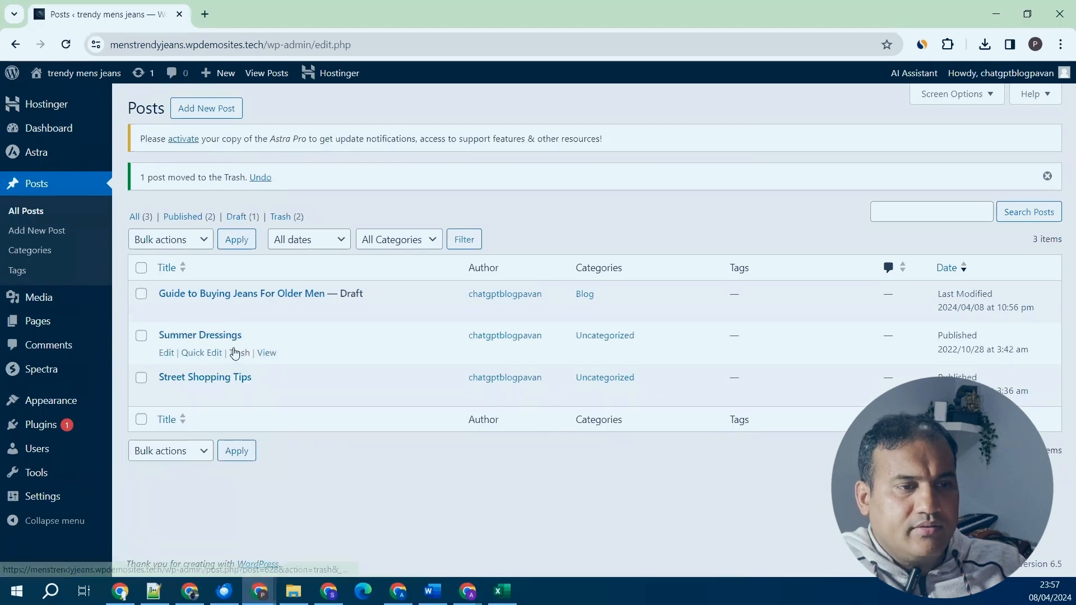
pyautogui.click(234, 353)
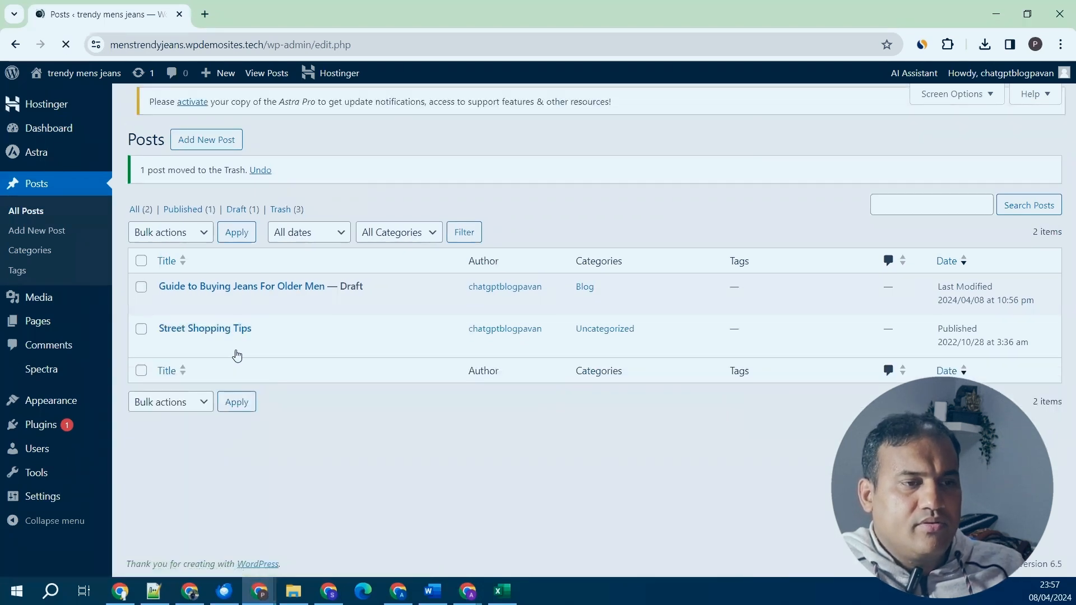
pyautogui.click(240, 354)
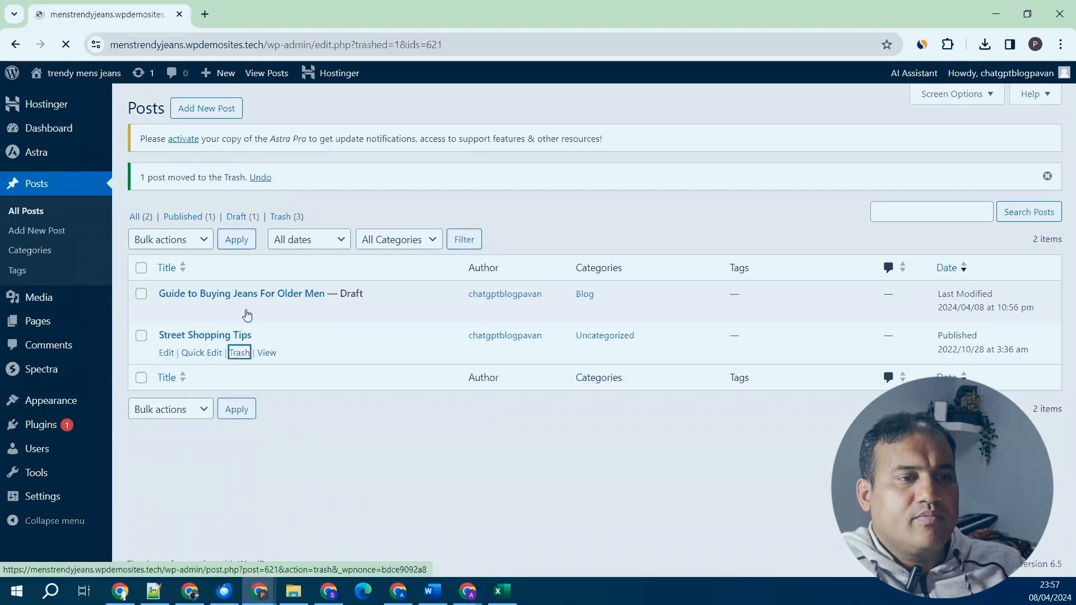
# Open the "Guide to Buying Jeans For Older Men" draft for editing, reload it, and convert its Classic content to blocks.
pyautogui.click(167, 311)
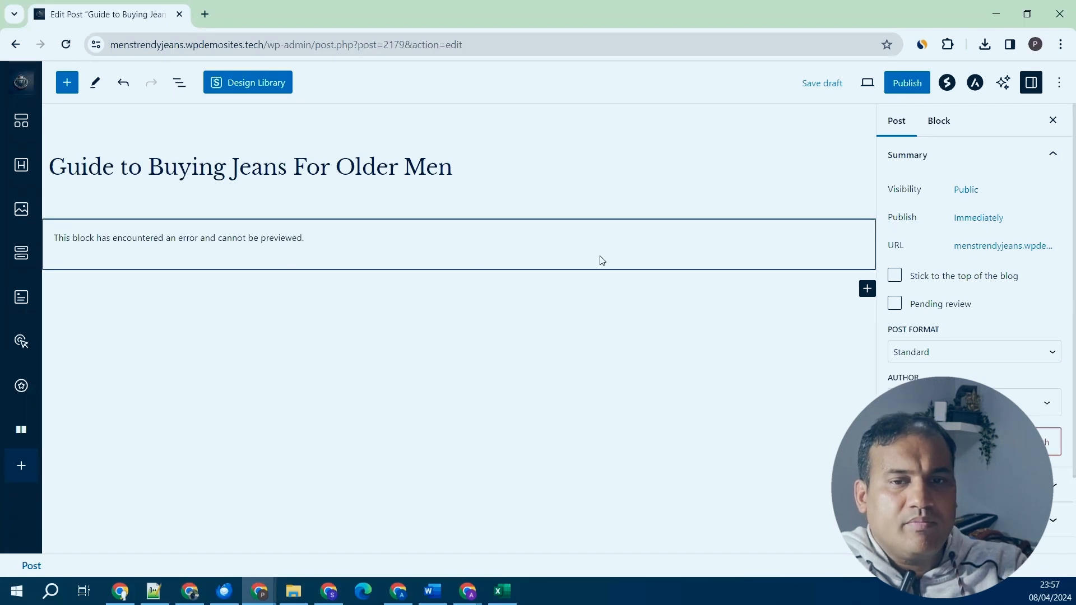
pyautogui.click(67, 45)
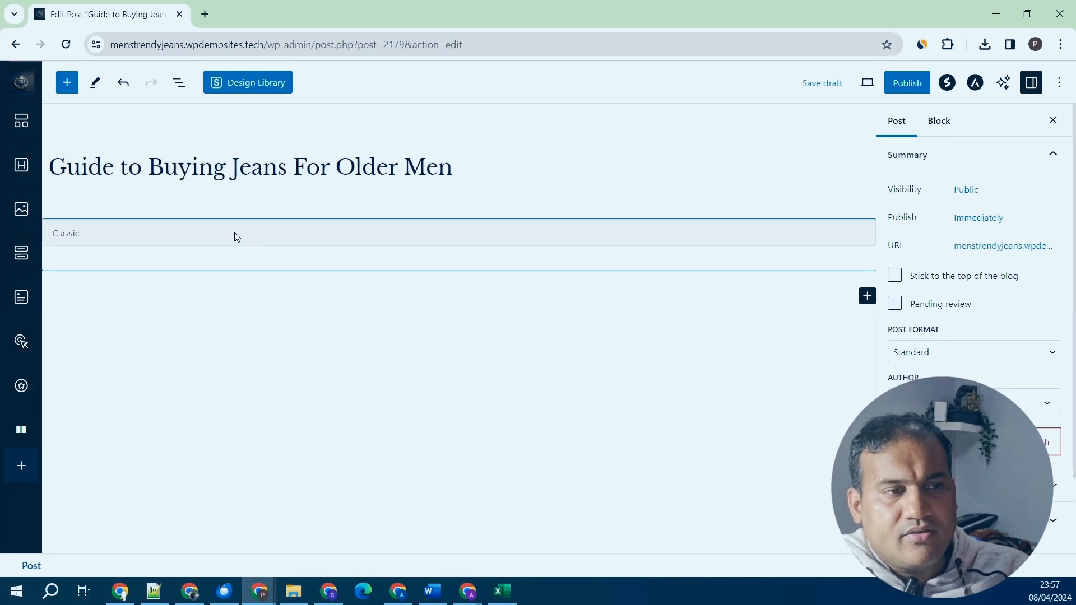
pyautogui.click(235, 237)
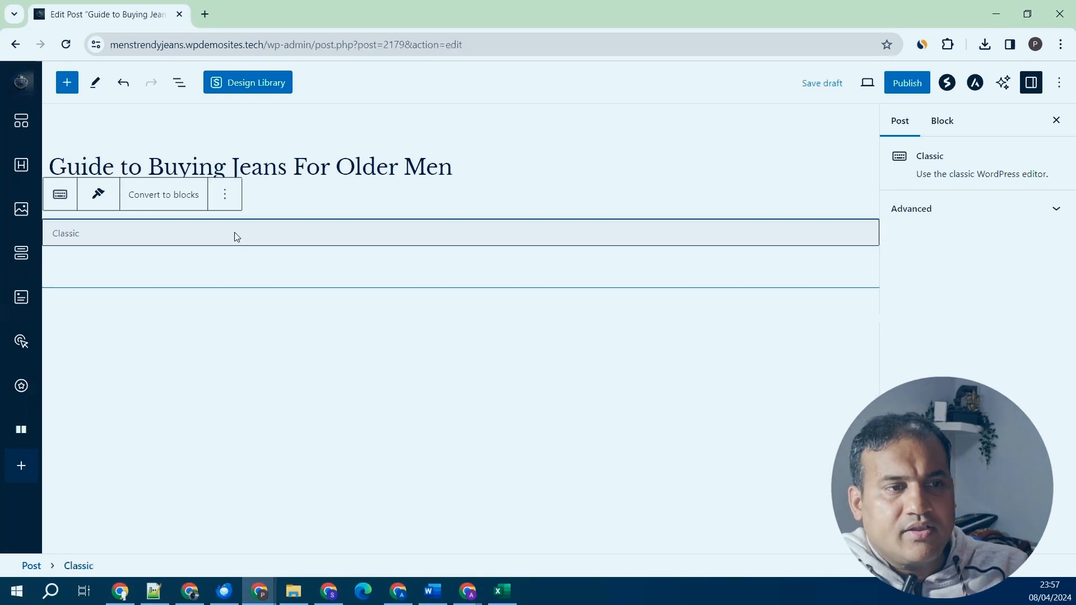
pyautogui.click(177, 197)
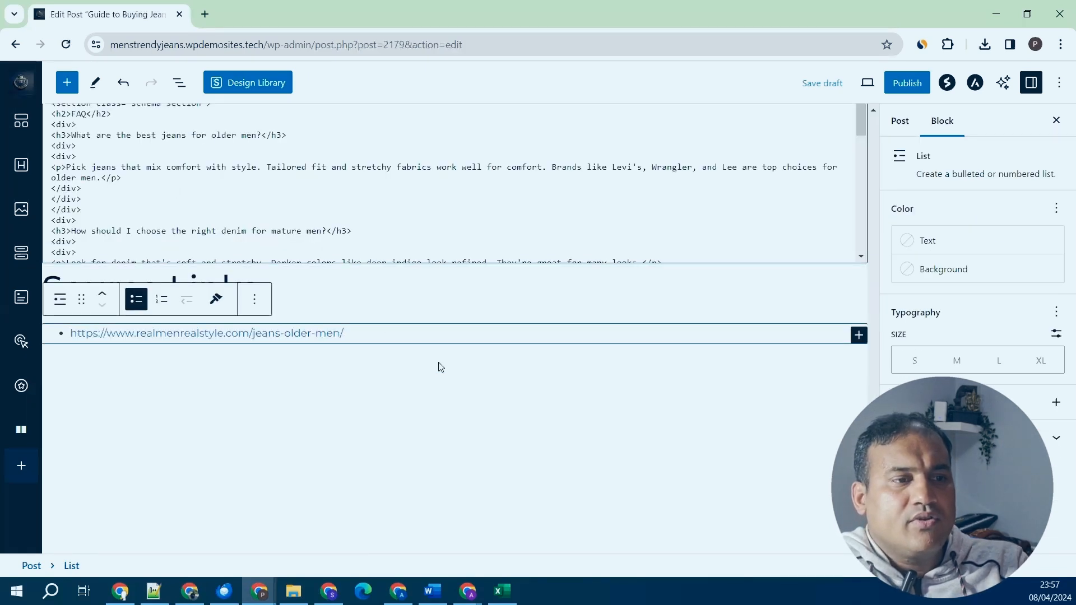
pyautogui.scroll(15, 441, 367)
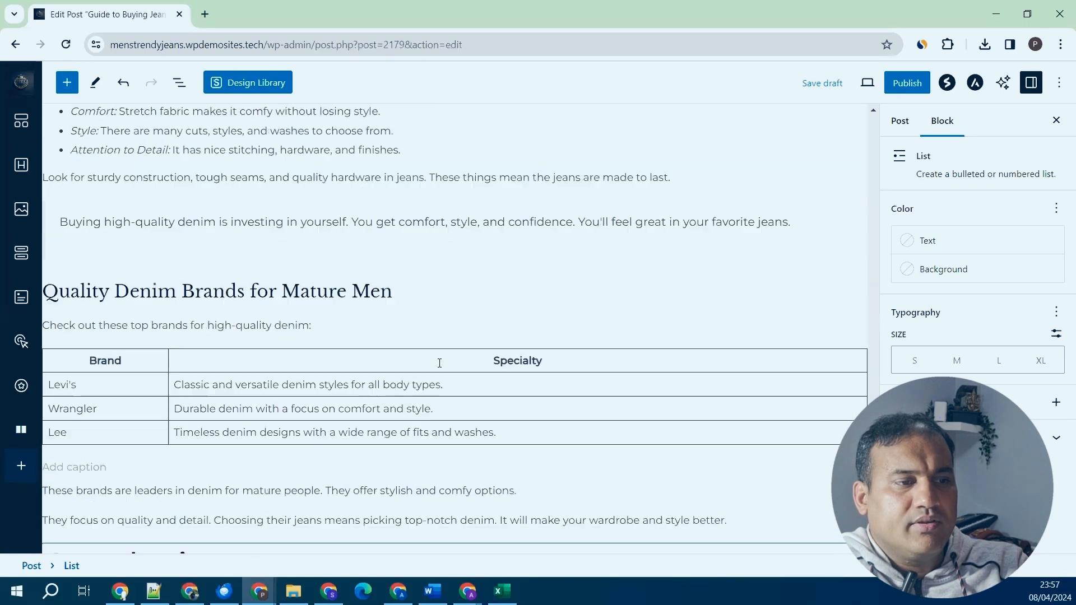
pyautogui.scroll(15, 435, 370)
pyautogui.scroll(10, 411, 405)
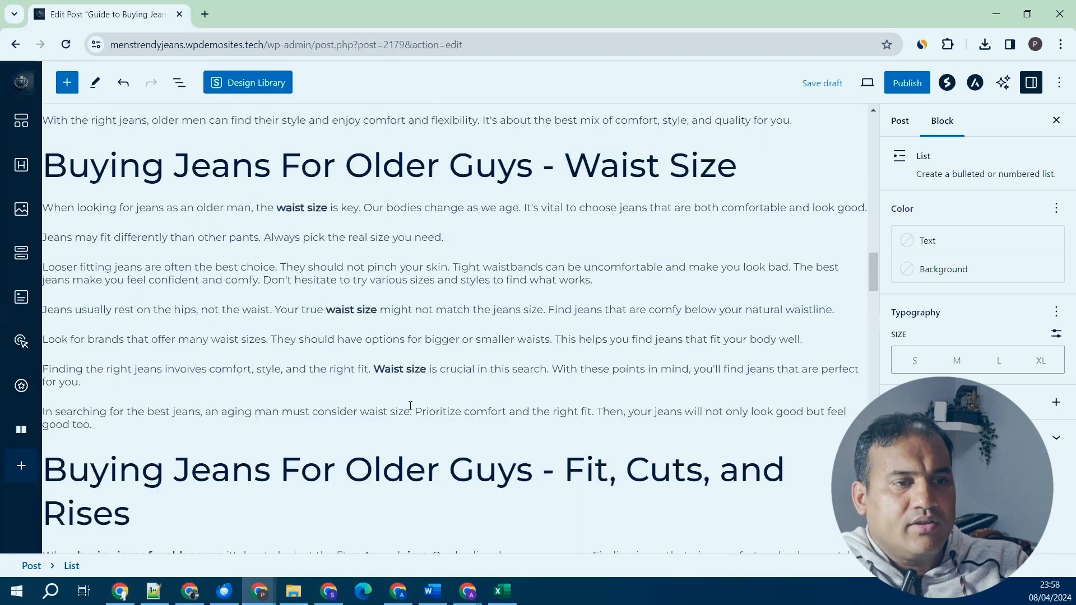
pyautogui.scroll(10, 409, 405)
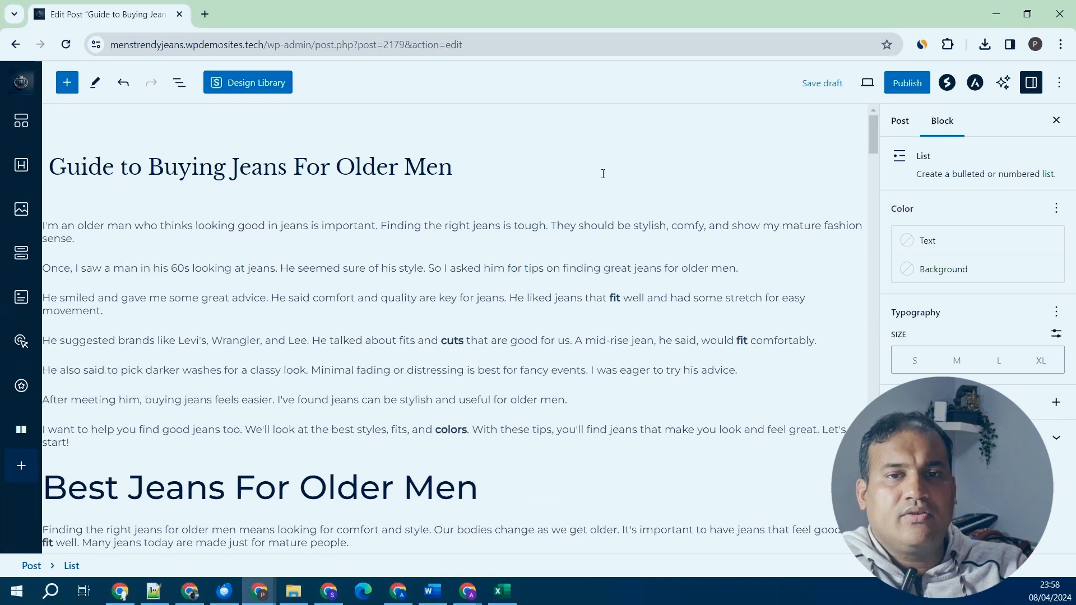
# Shorten the post's permalink slug to guide-buying-jeans-older-men.
pyautogui.click(899, 121)
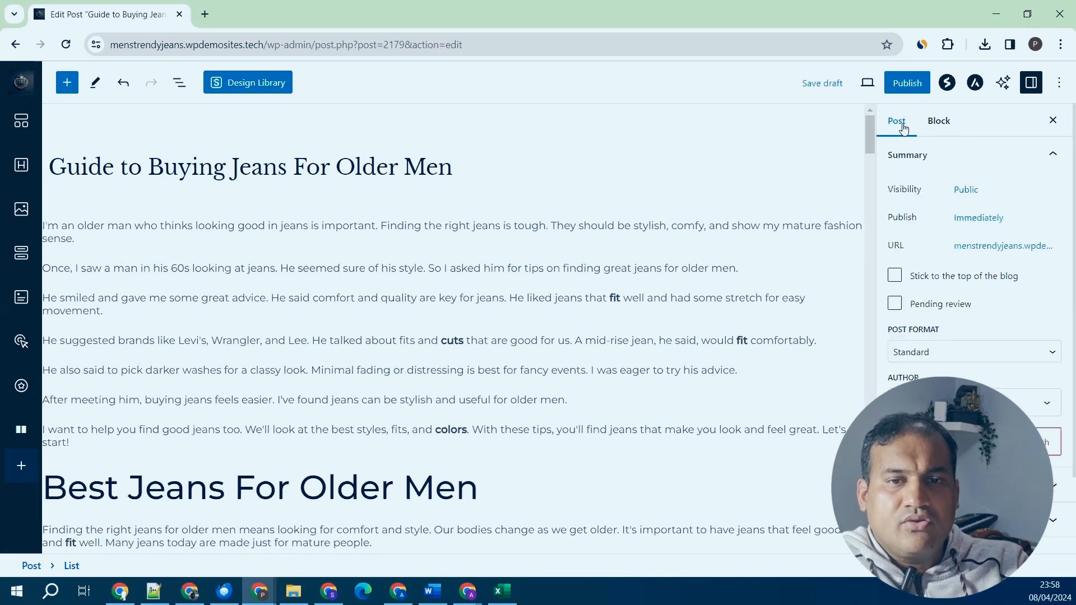
pyautogui.click(972, 256)
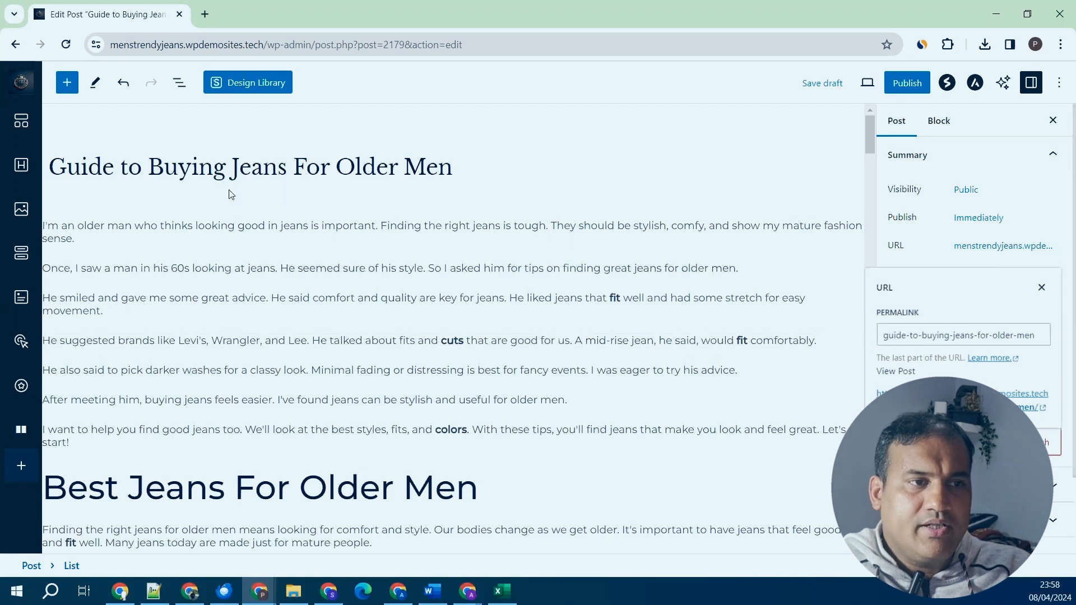
pyautogui.click(918, 339)
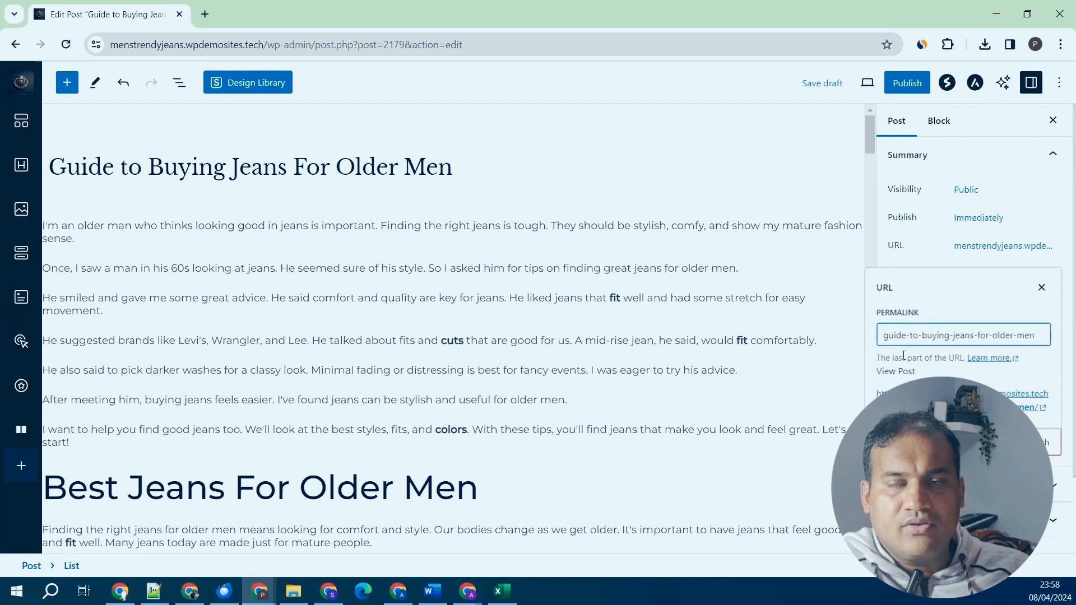
pyautogui.press('BackSpace')
pyautogui.press('BackSpace')
pyautogui.press('BackSpace')
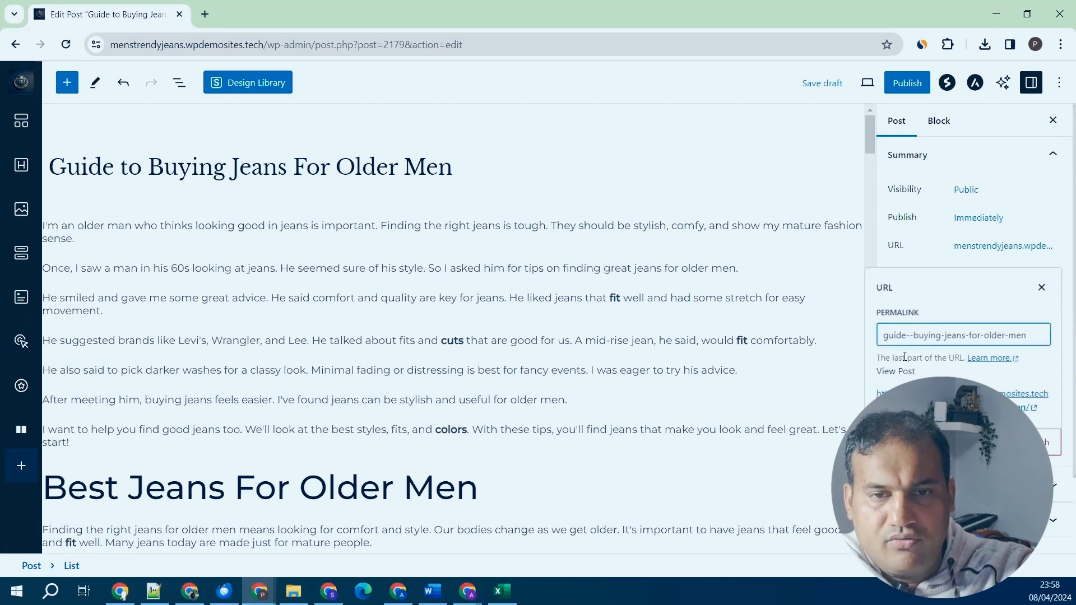
pyautogui.click(976, 337)
pyautogui.press('BackSpace')
pyautogui.press('BackSpace')
pyautogui.press('BackSpace')
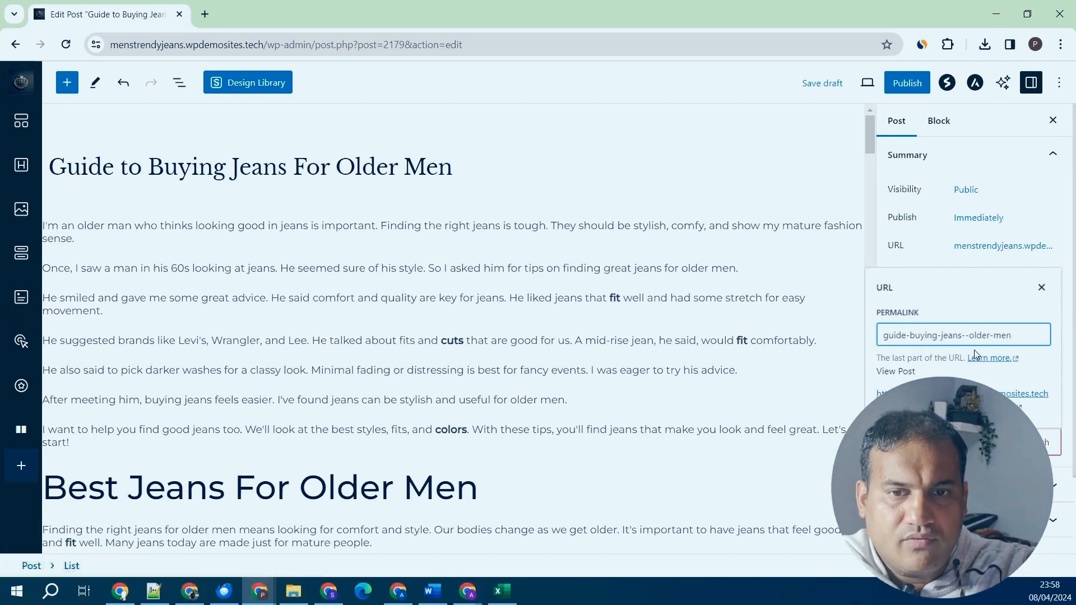
pyautogui.press('BackSpace')
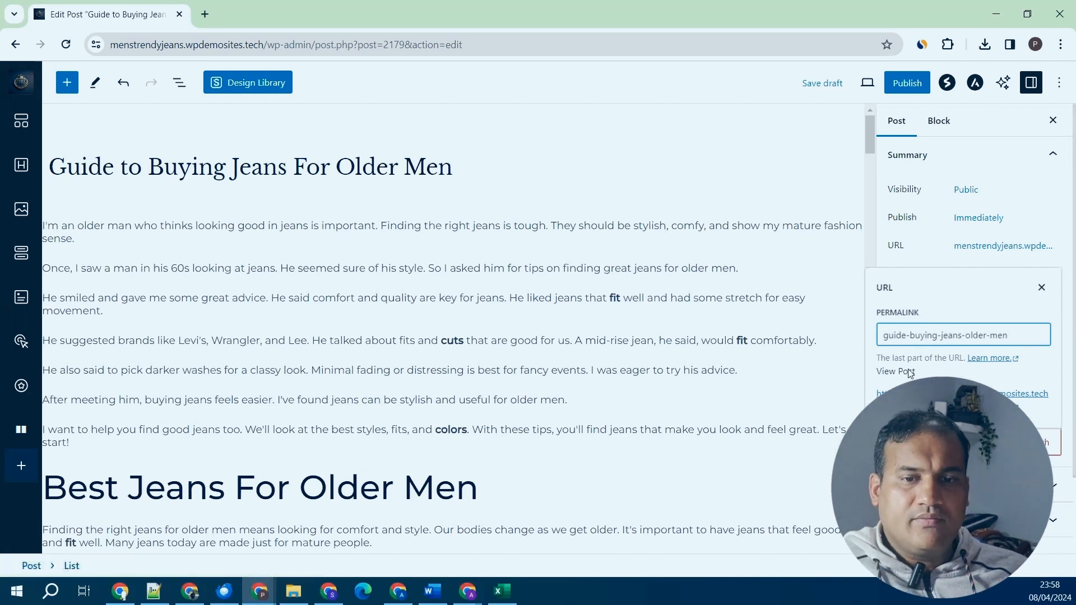
pyautogui.click(777, 223)
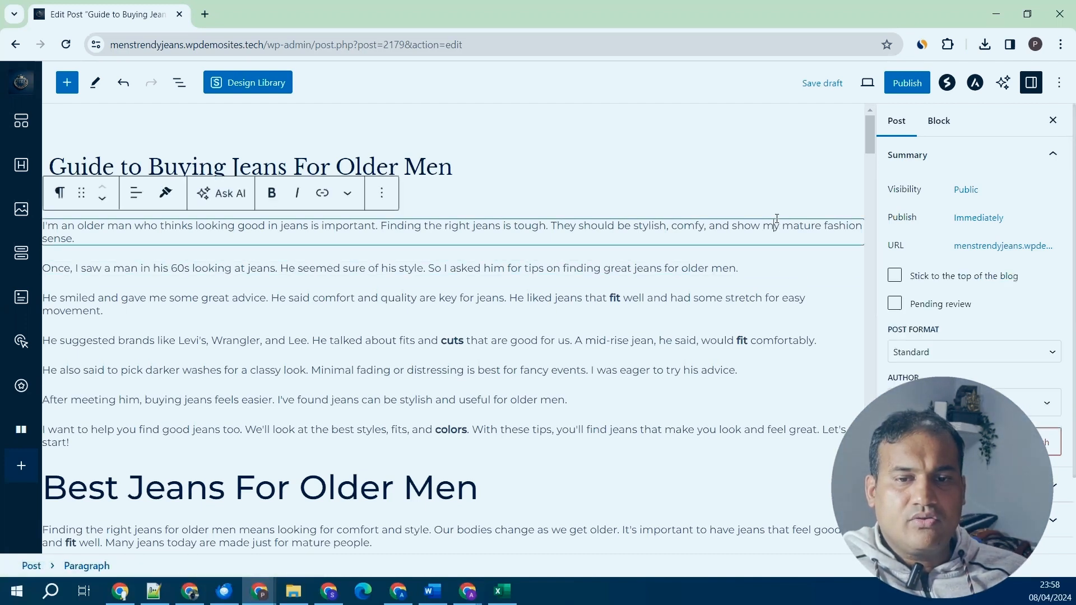
# Check the post's settings, featured image and article body, and publish it with Public visibility and immediate timing.
pyautogui.scroll(-2, 976, 352)
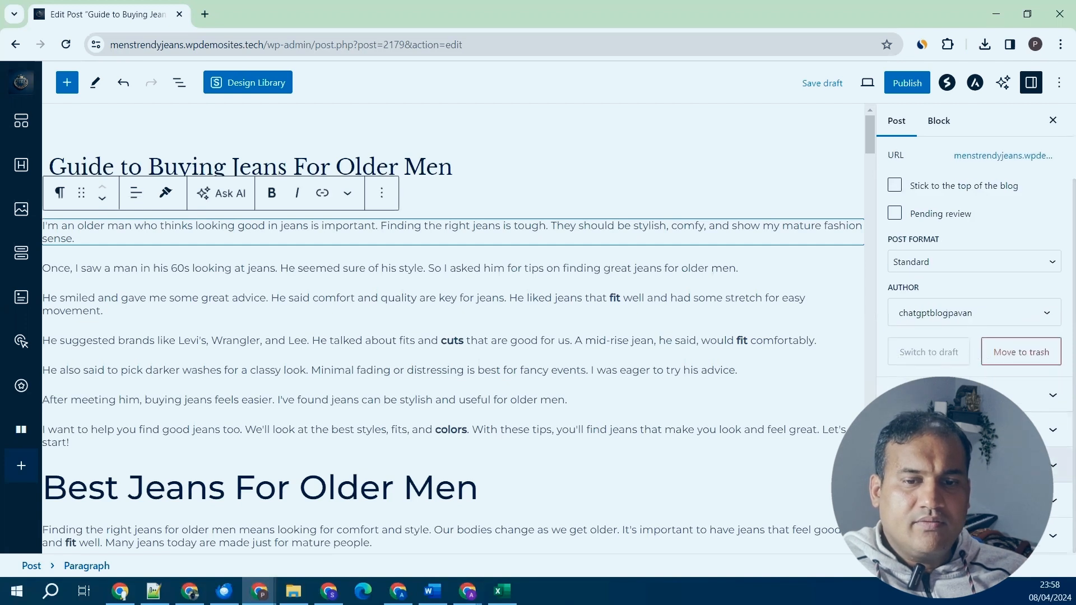
pyautogui.scroll(-1, 975, 280)
pyautogui.scroll(-2, 955, 357)
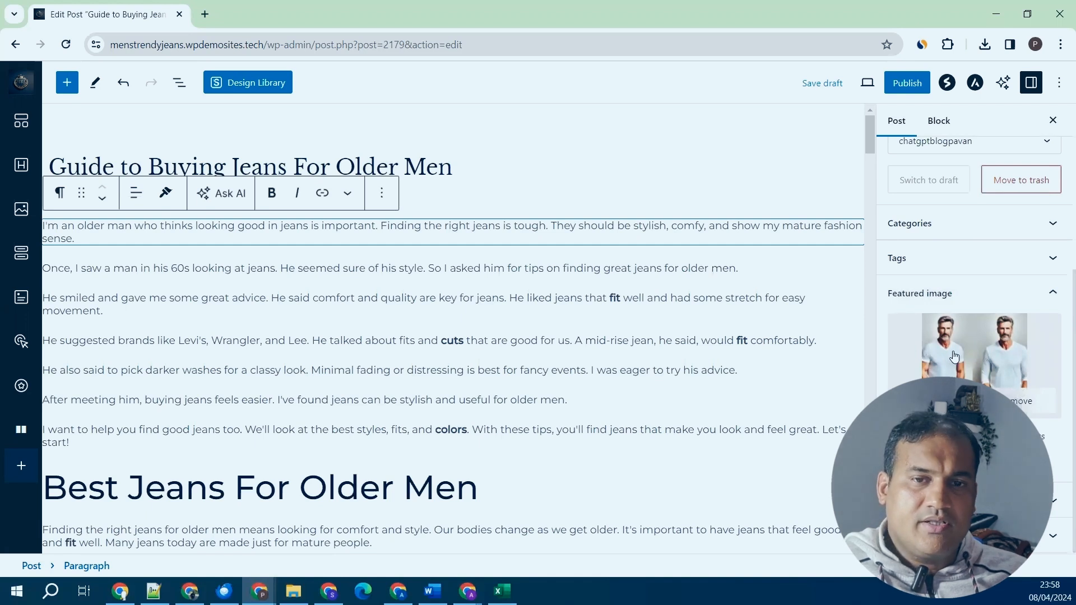
pyautogui.scroll(5, 954, 357)
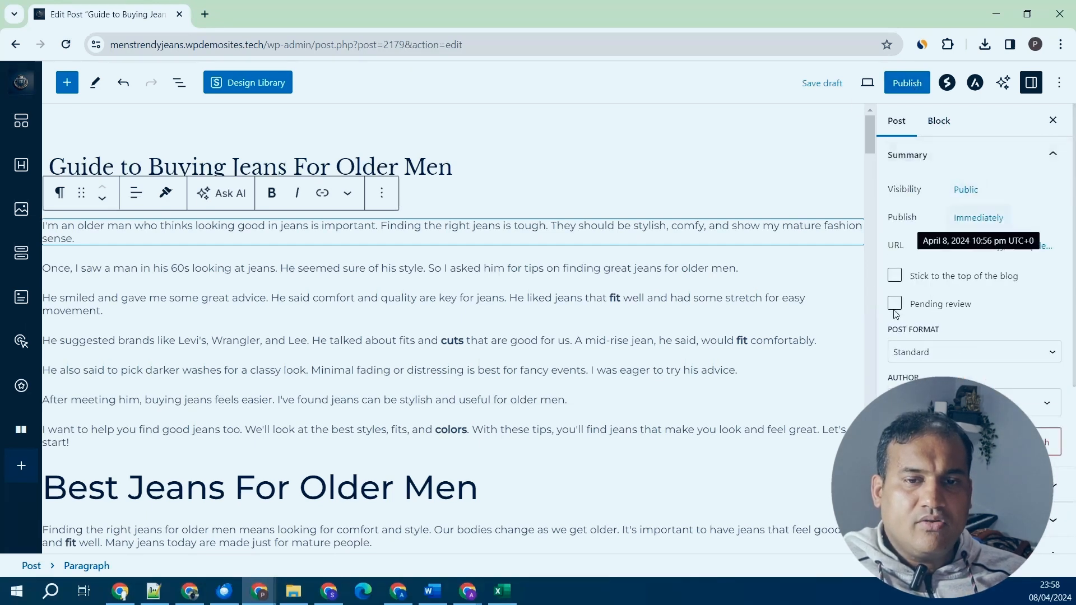
pyautogui.scroll(-5, 489, 356)
pyautogui.scroll(-20, 489, 357)
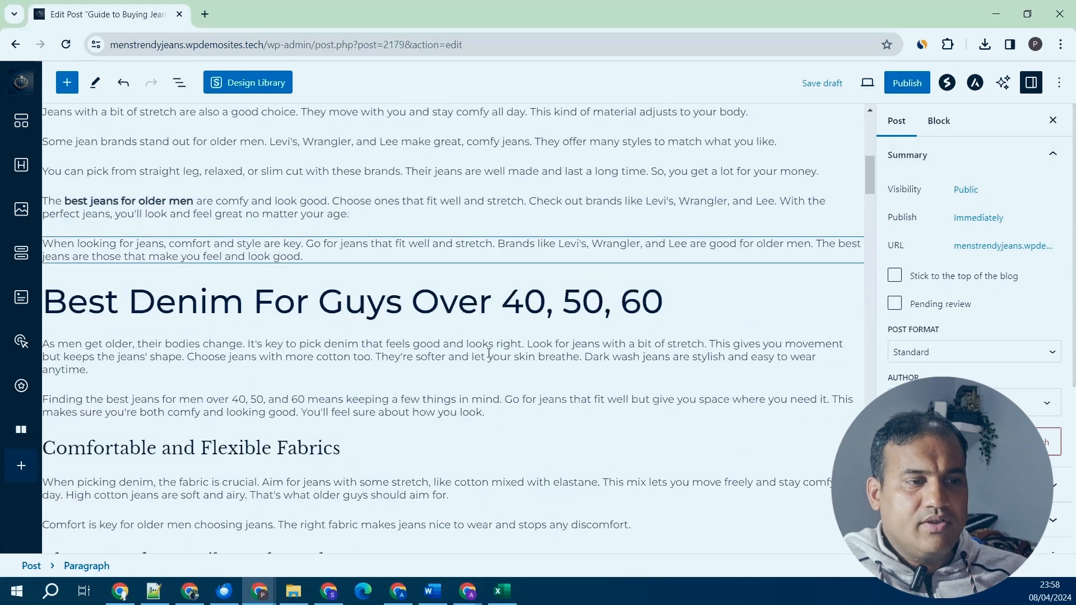
pyautogui.scroll(-10, 489, 359)
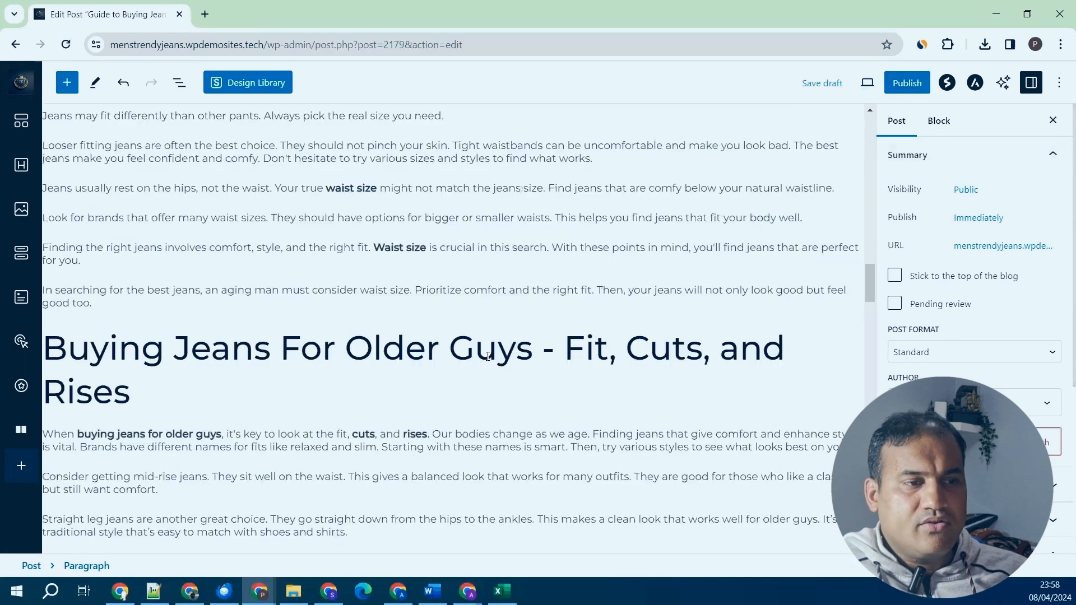
pyautogui.scroll(-15, 489, 355)
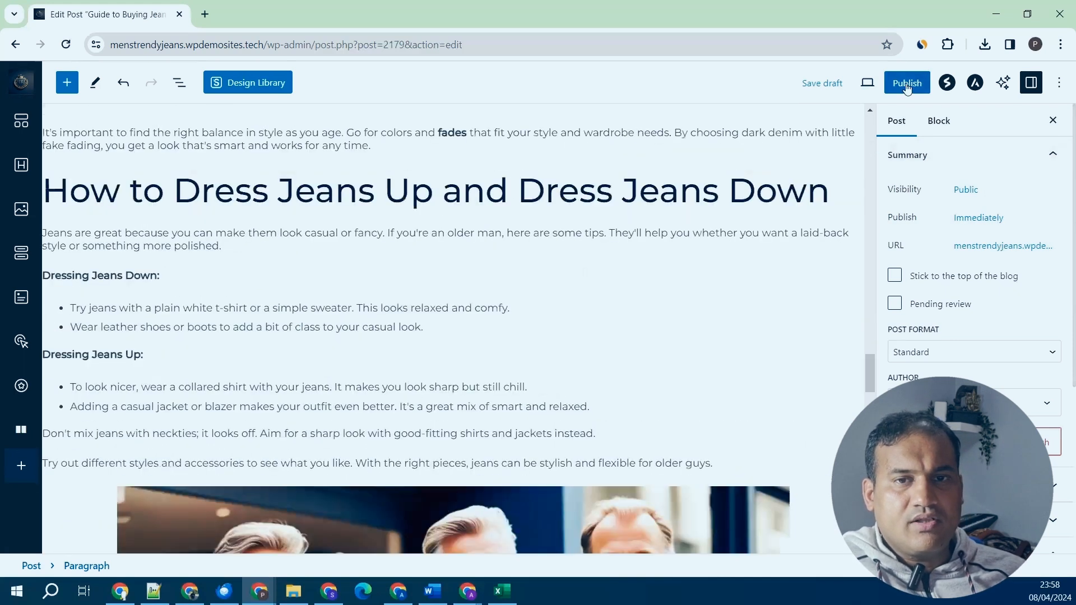
pyautogui.click(907, 84)
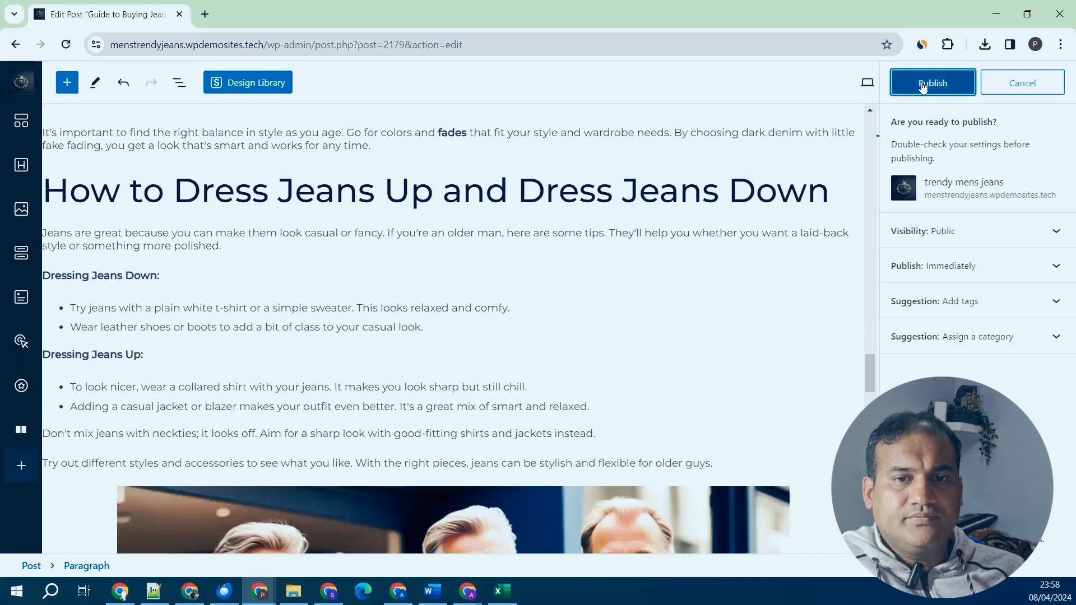
pyautogui.click(923, 85)
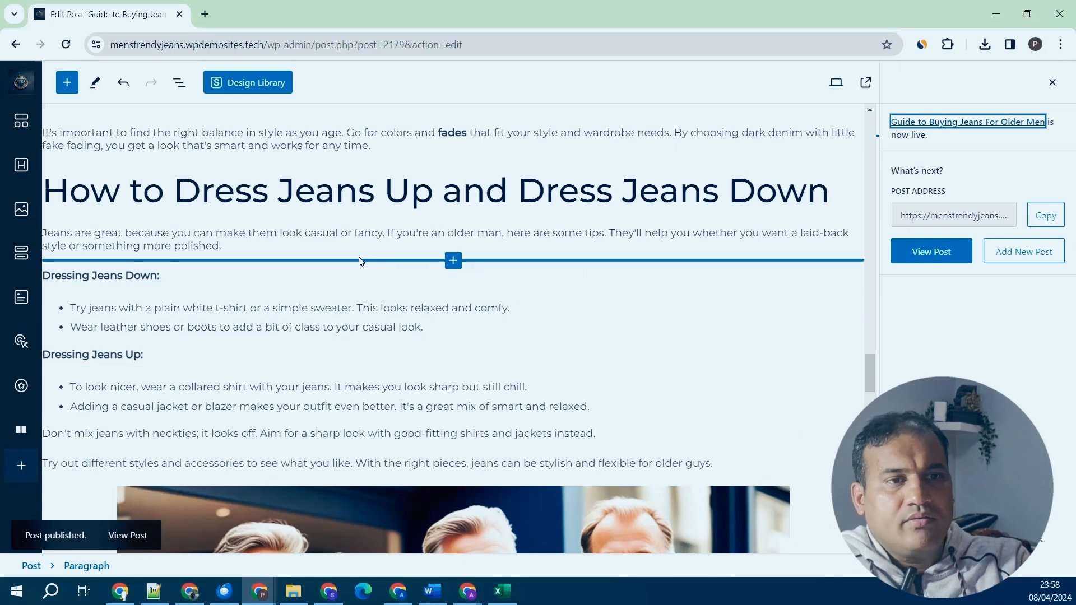
# Leave the post editor, visit the live trendy mens jeans homepage, reload it and look for the new article on it.
pyautogui.click(23, 93)
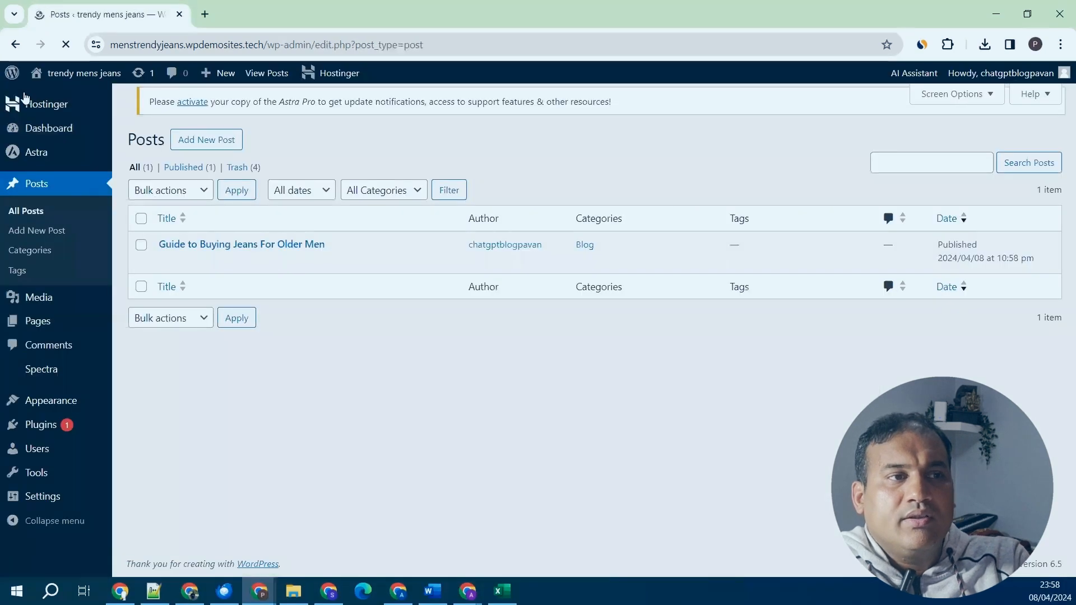
pyautogui.moveTo(78, 74)
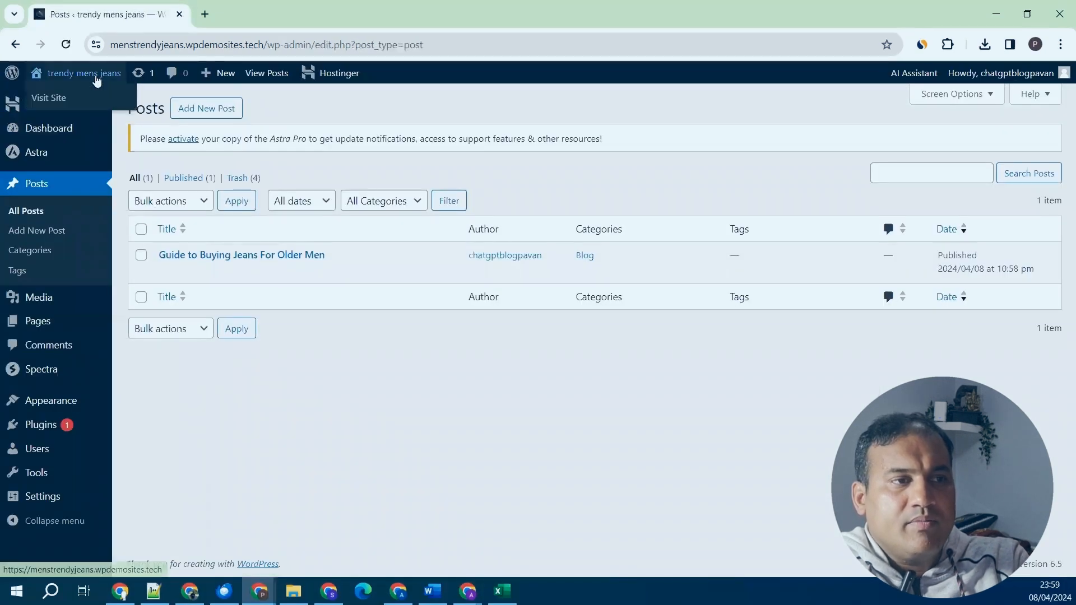
pyautogui.click(75, 99)
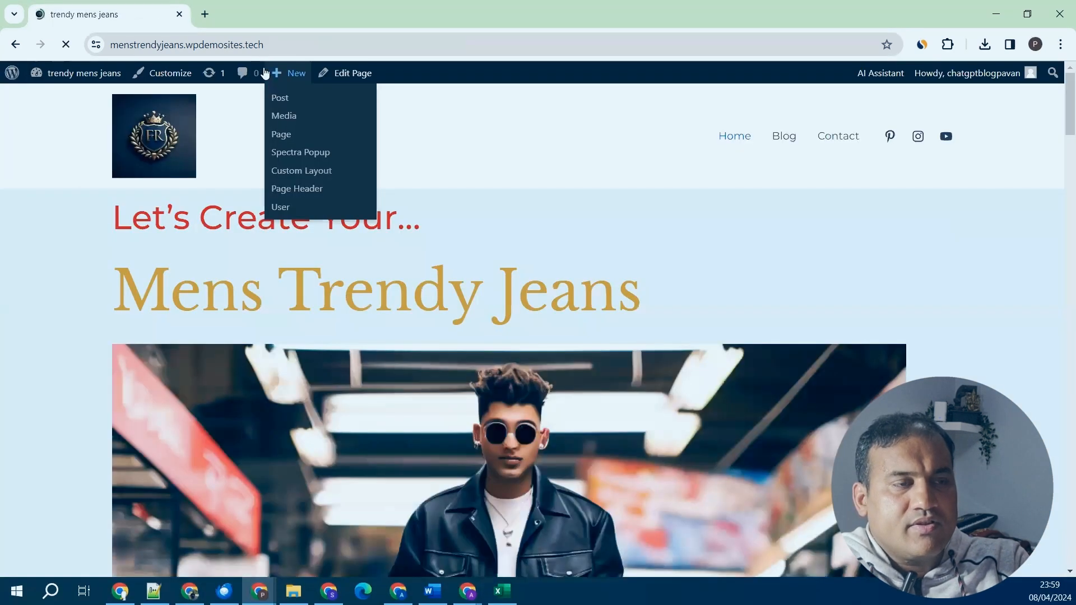
pyautogui.scroll(-15, 421, 247)
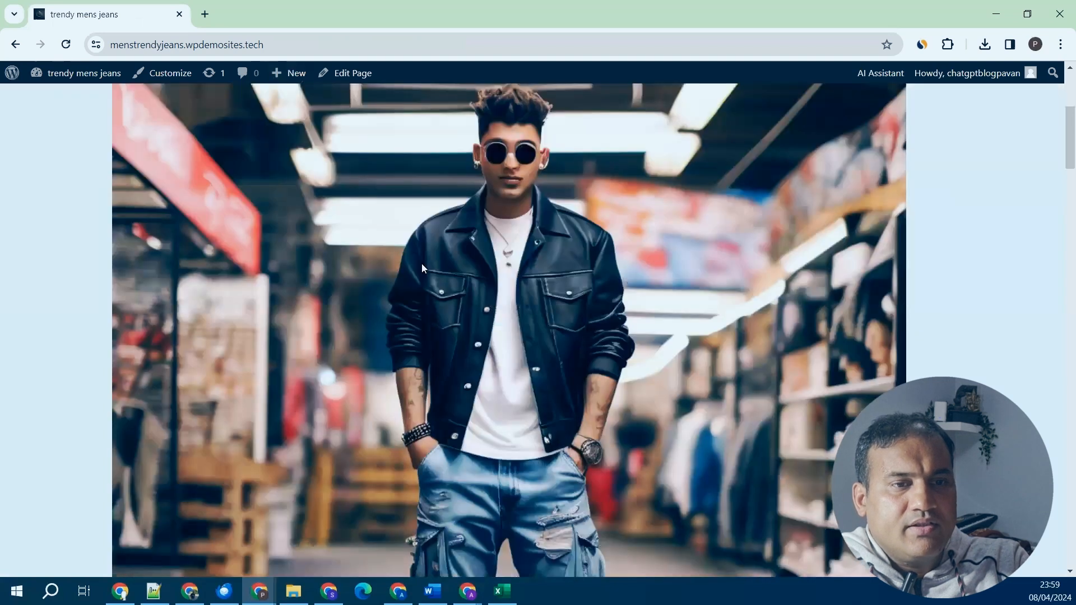
pyautogui.scroll(-15, 423, 264)
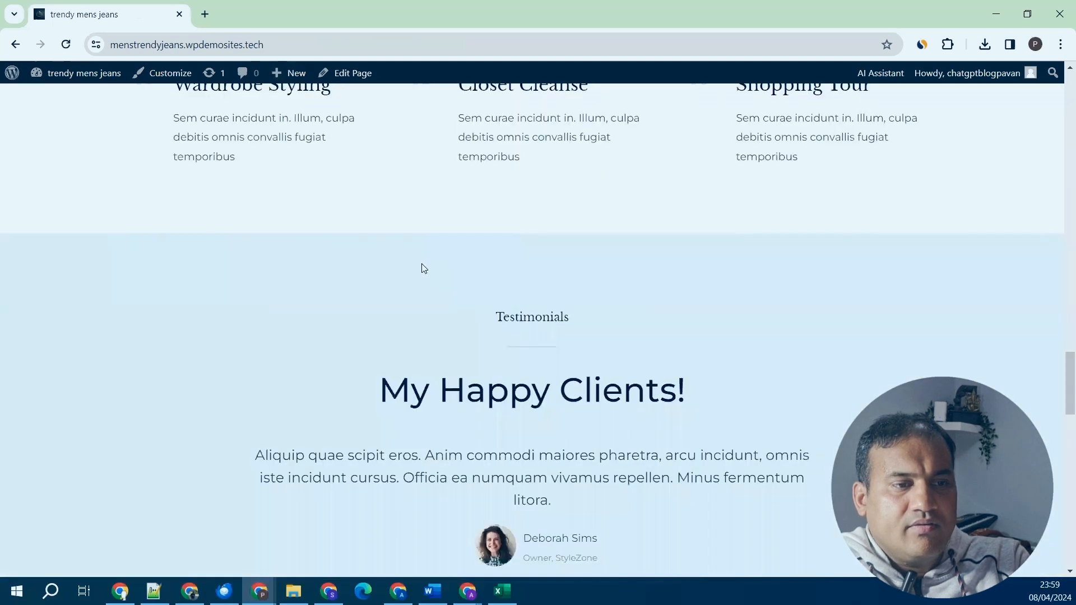
pyautogui.scroll(-2, 423, 269)
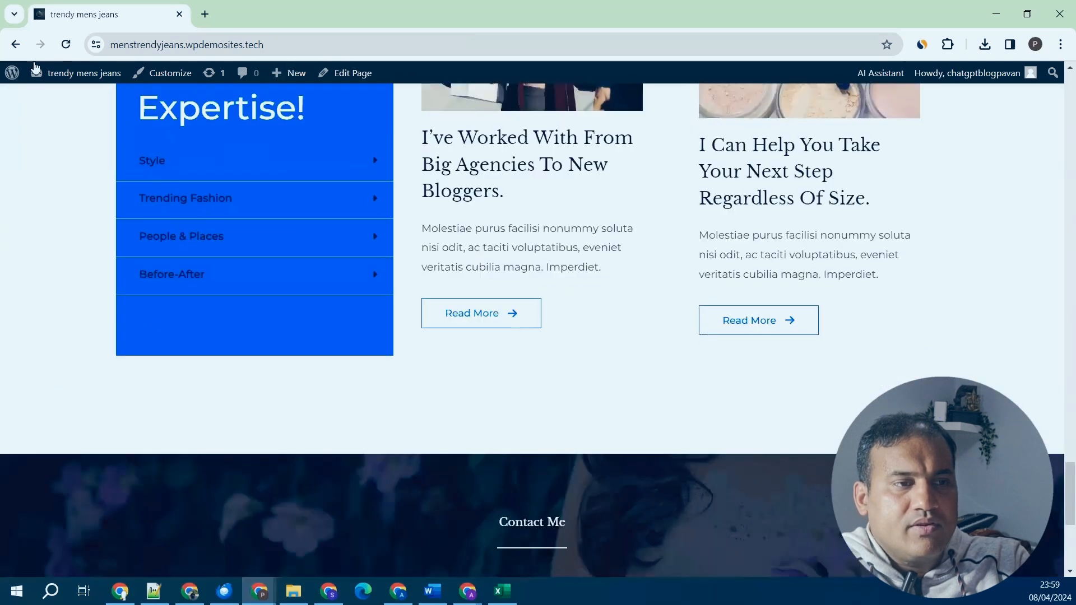
pyautogui.click(69, 45)
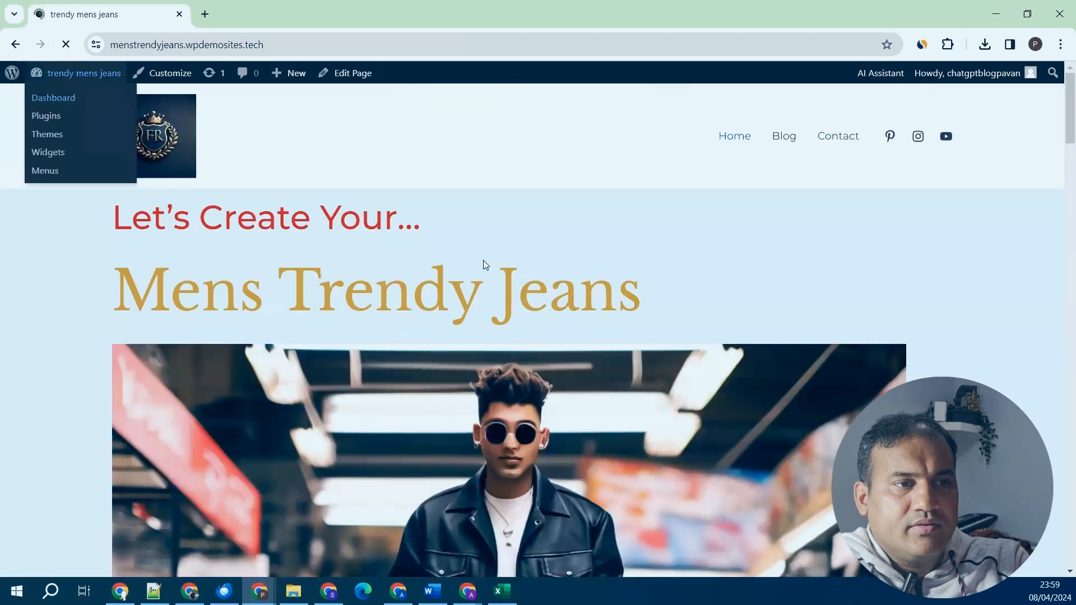
pyautogui.scroll(15, 487, 265)
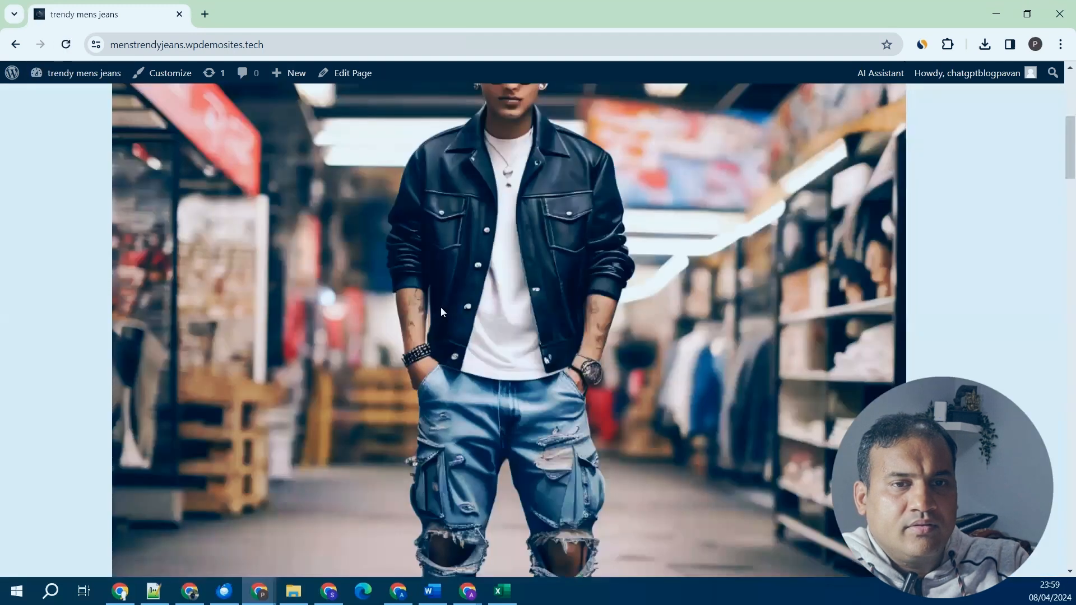
pyautogui.scroll(6, 441, 307)
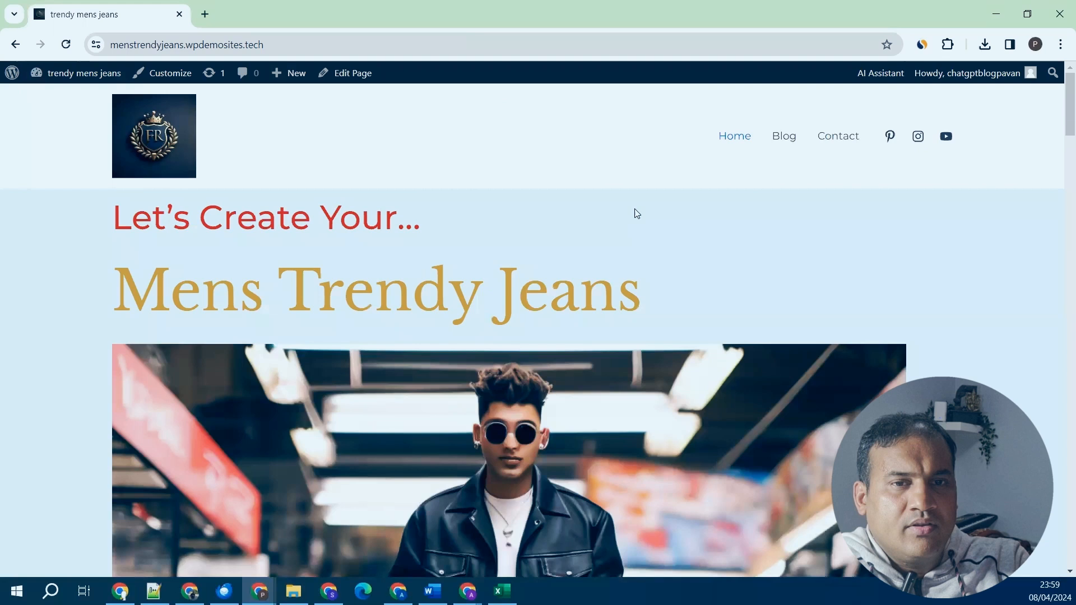
# Go back to the posts list and reopen the "Guide to Buying Jeans For Older Men" post to check its assigned categories.
pyautogui.click(16, 46)
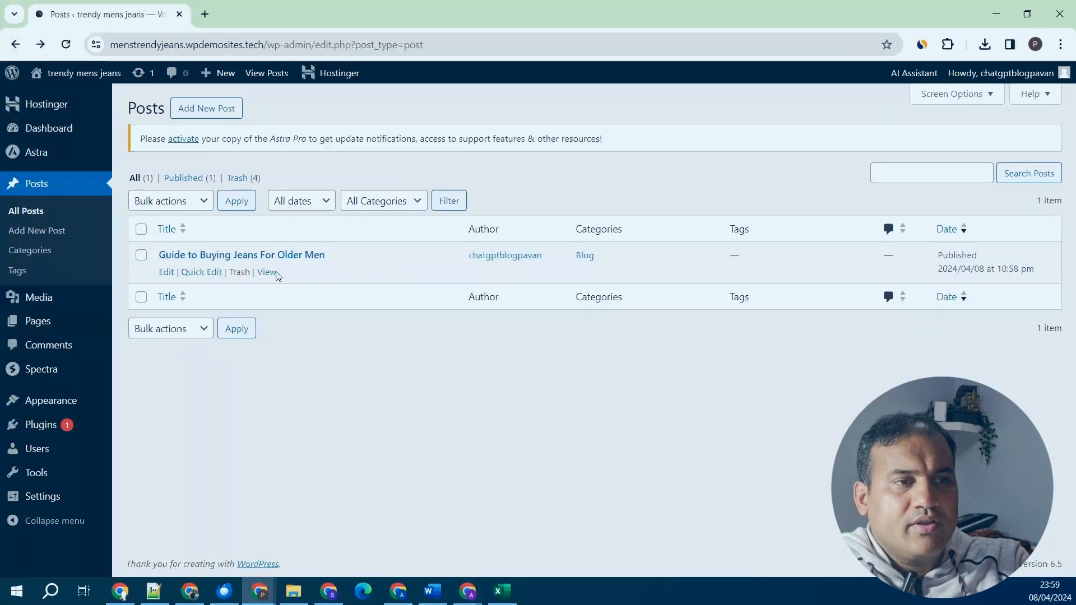
pyautogui.click(166, 273)
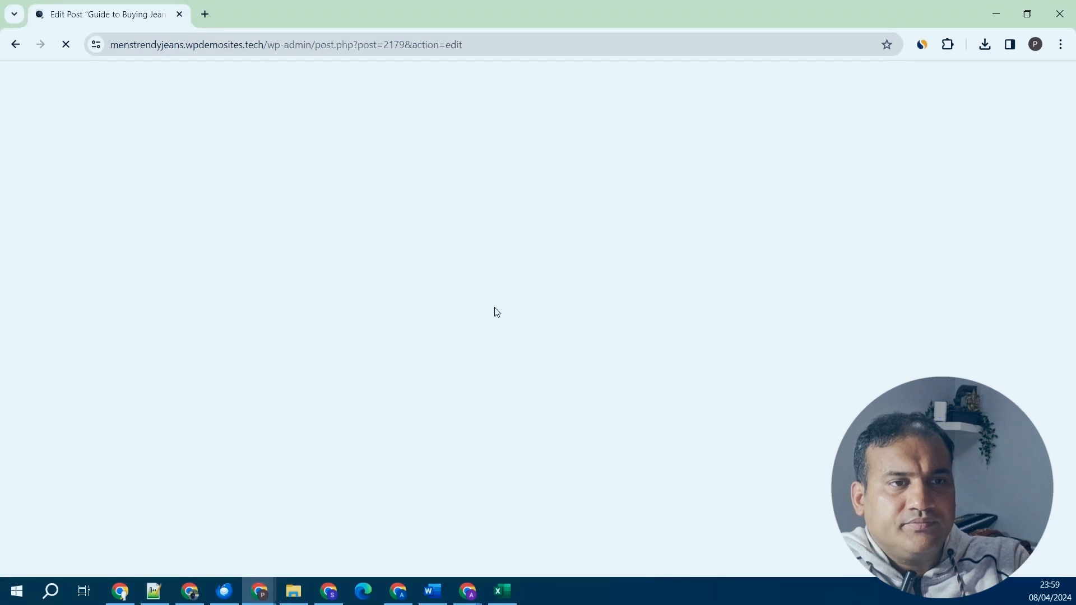
pyautogui.scroll(-2, 937, 355)
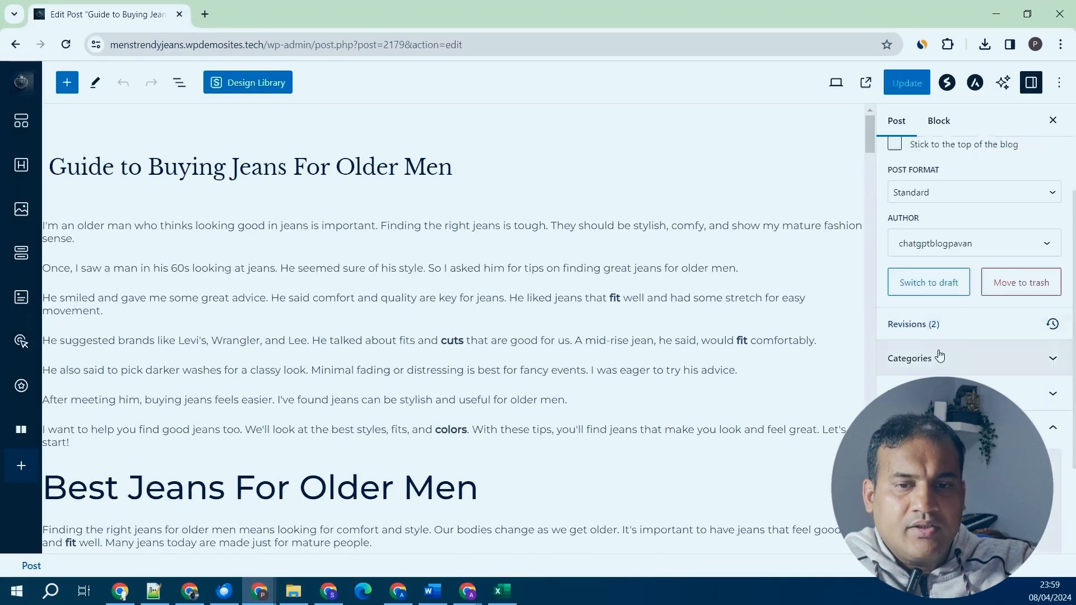
pyautogui.scroll(-1, 940, 350)
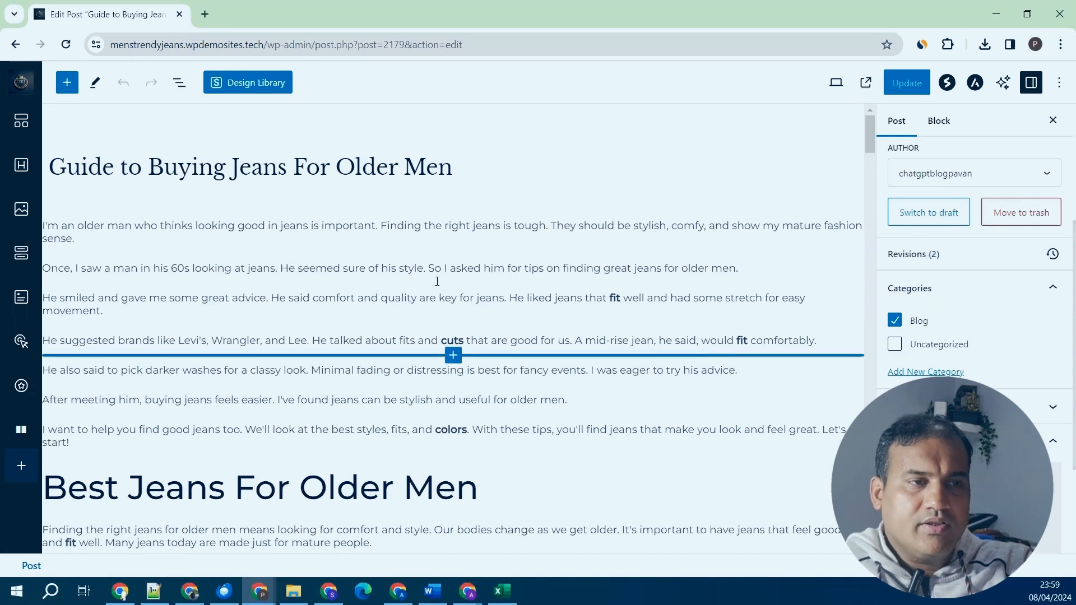
# Return to the live site's homepage and open the Home page for editing at its Area Of Expertise section.
pyautogui.click(20, 87)
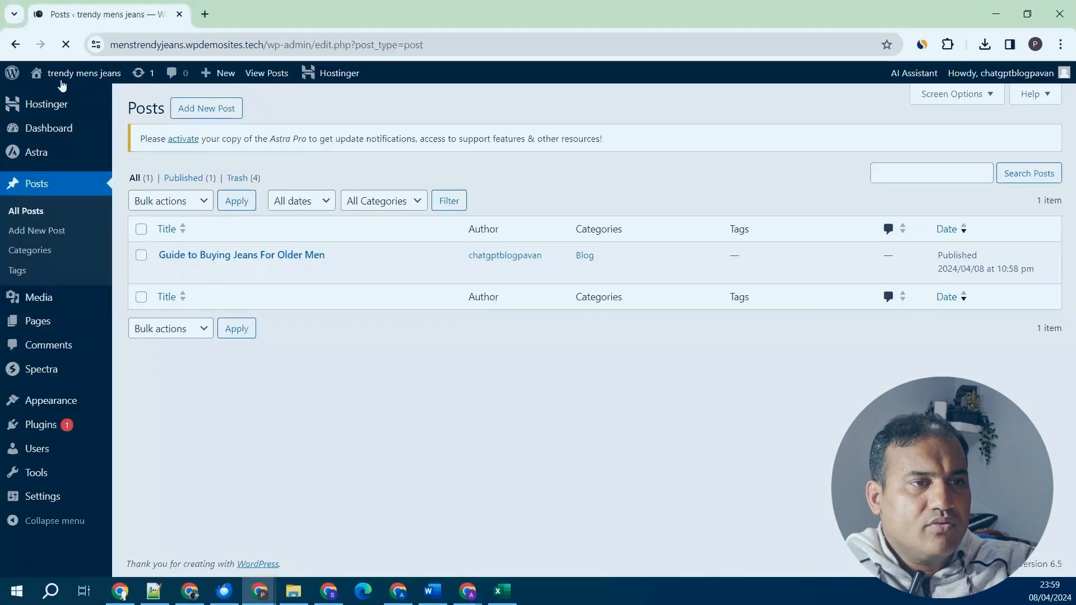
pyautogui.click(84, 97)
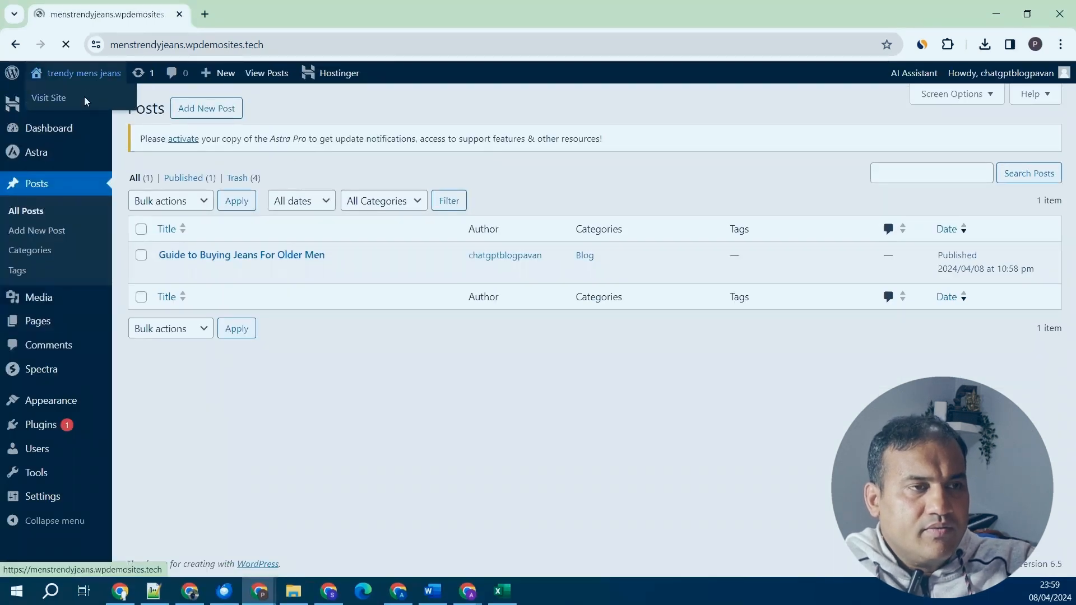
pyautogui.scroll(-15, 606, 319)
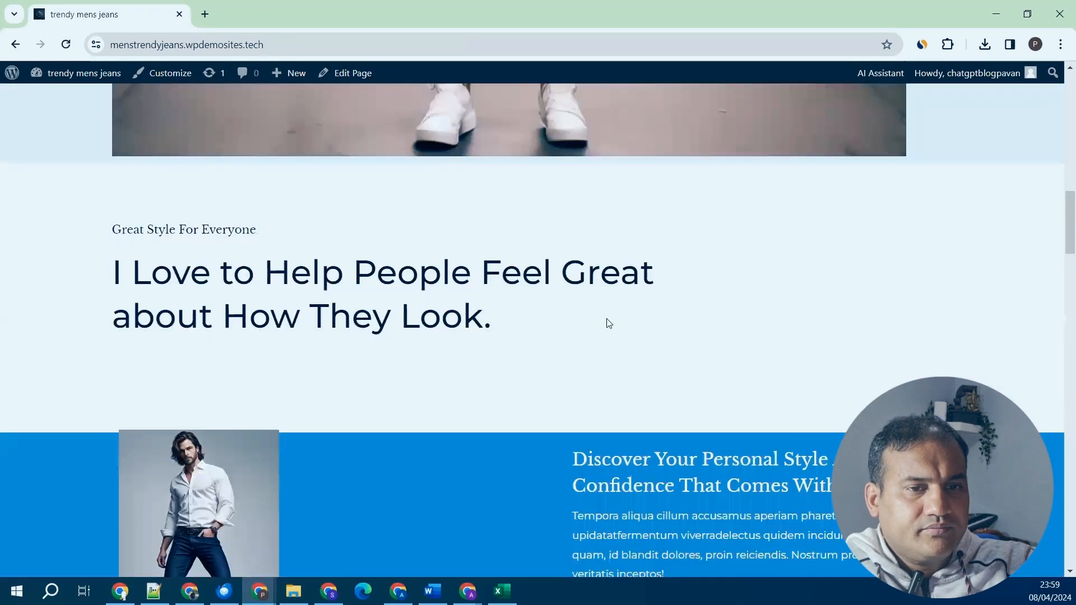
pyautogui.scroll(-5, 607, 319)
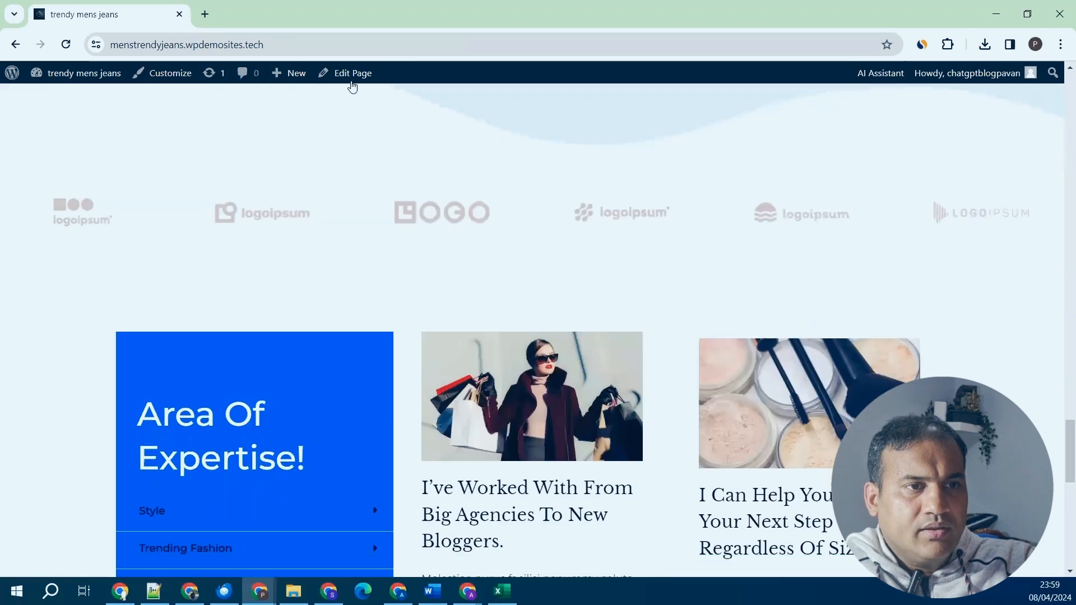
pyautogui.click(352, 77)
pyautogui.scroll(-10, 599, 244)
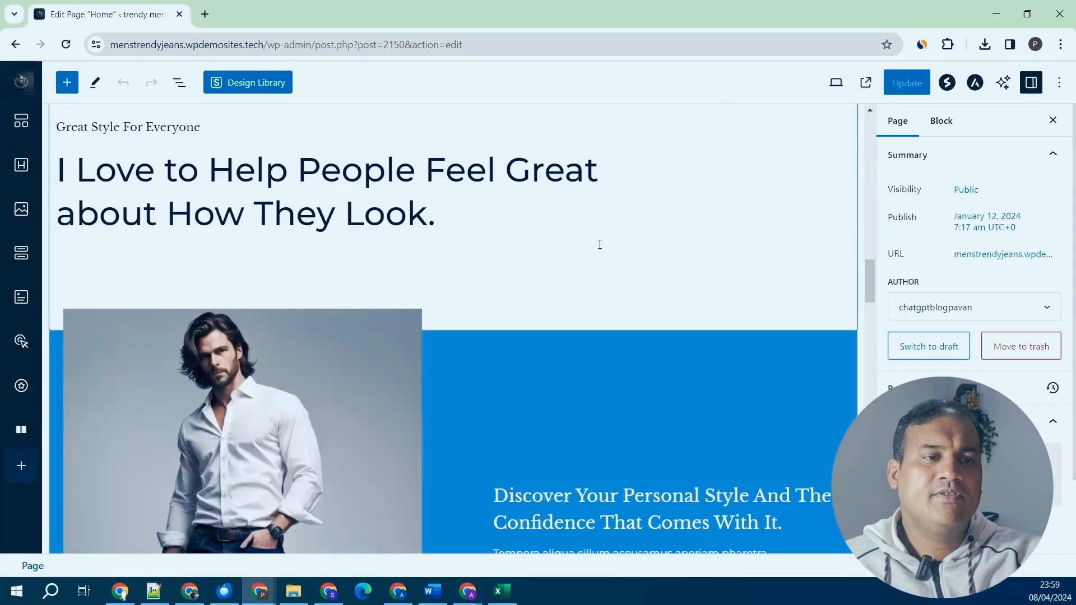
pyautogui.scroll(-10, 599, 244)
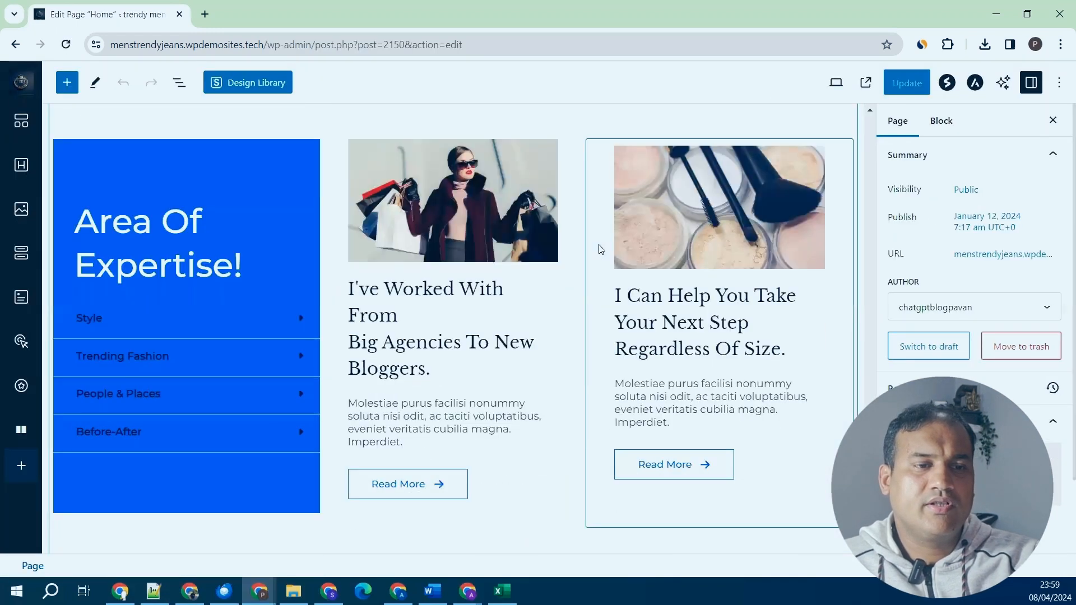
pyautogui.scroll(4, 554, 280)
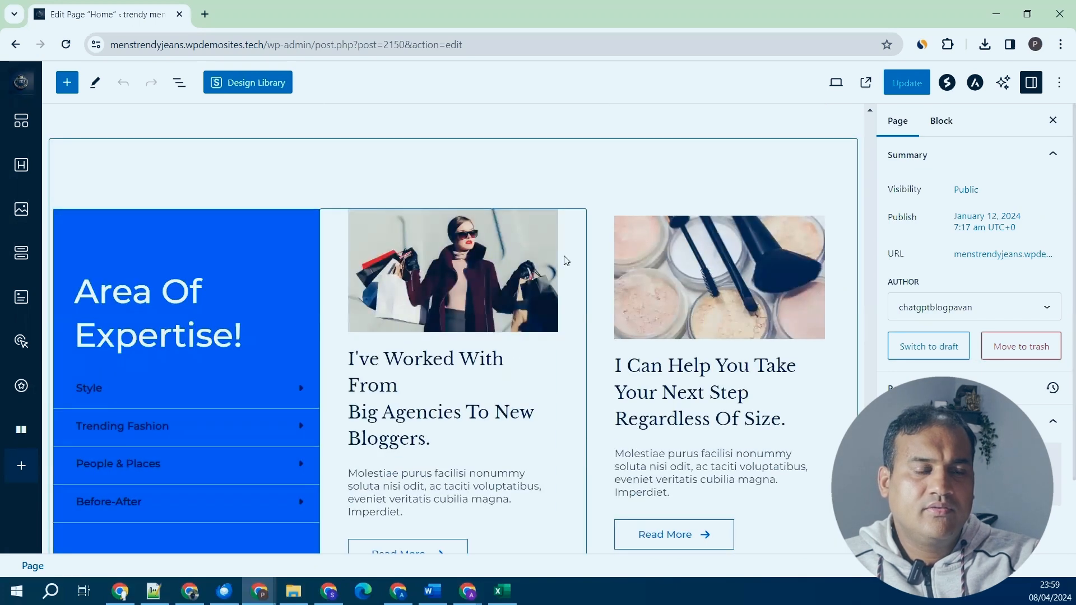
# Delete the Info Box about working with big agencies from the middle column of the Area Of Expertise section.
pyautogui.click(566, 261)
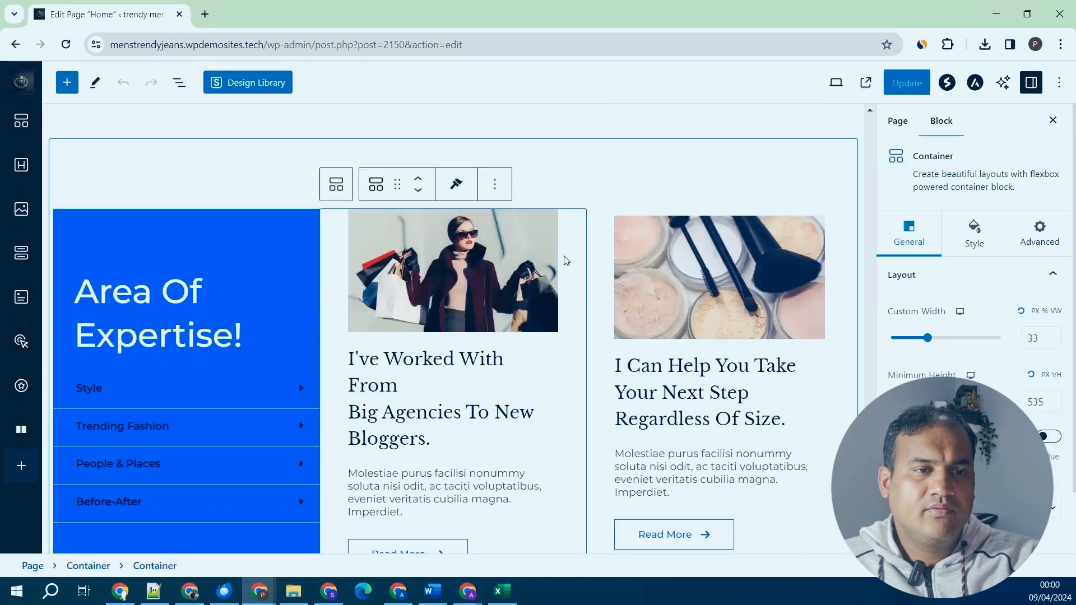
pyautogui.click(518, 278)
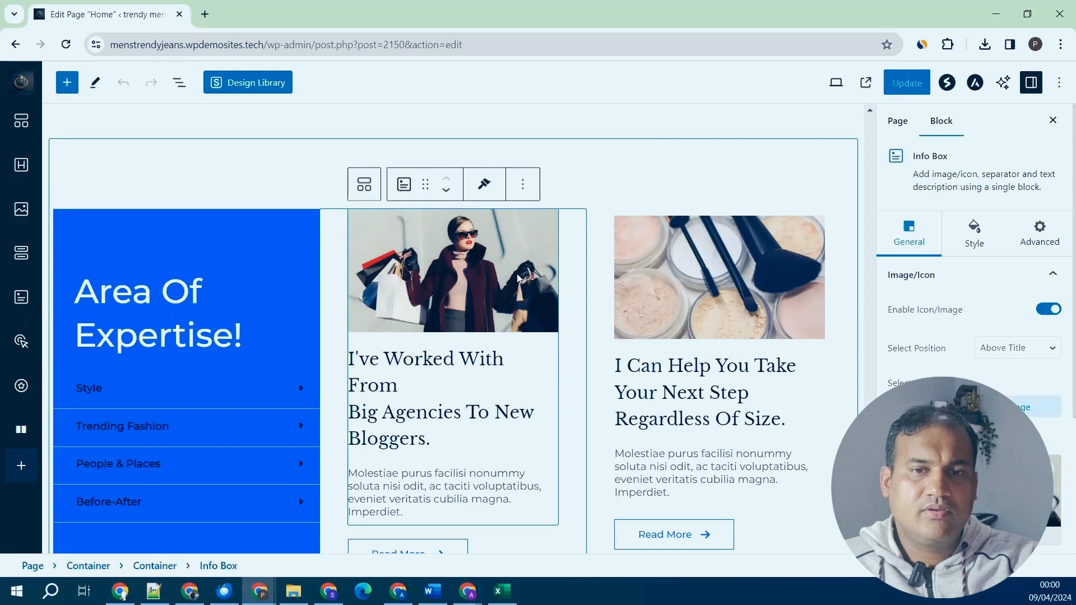
pyautogui.scroll(-3, 928, 345)
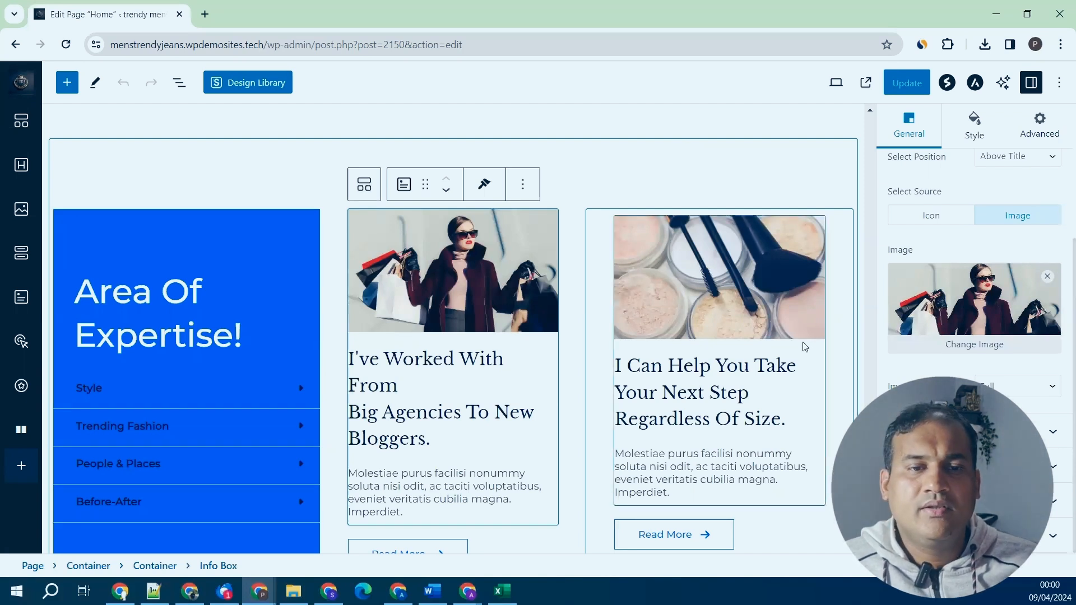
pyautogui.scroll(4, 804, 346)
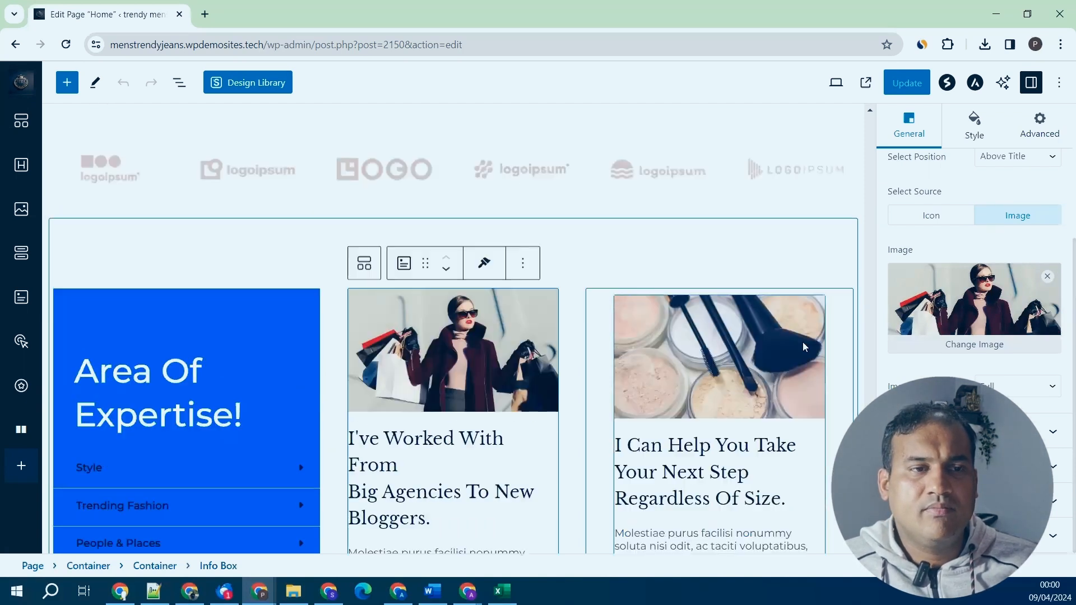
pyautogui.scroll(-3, 803, 342)
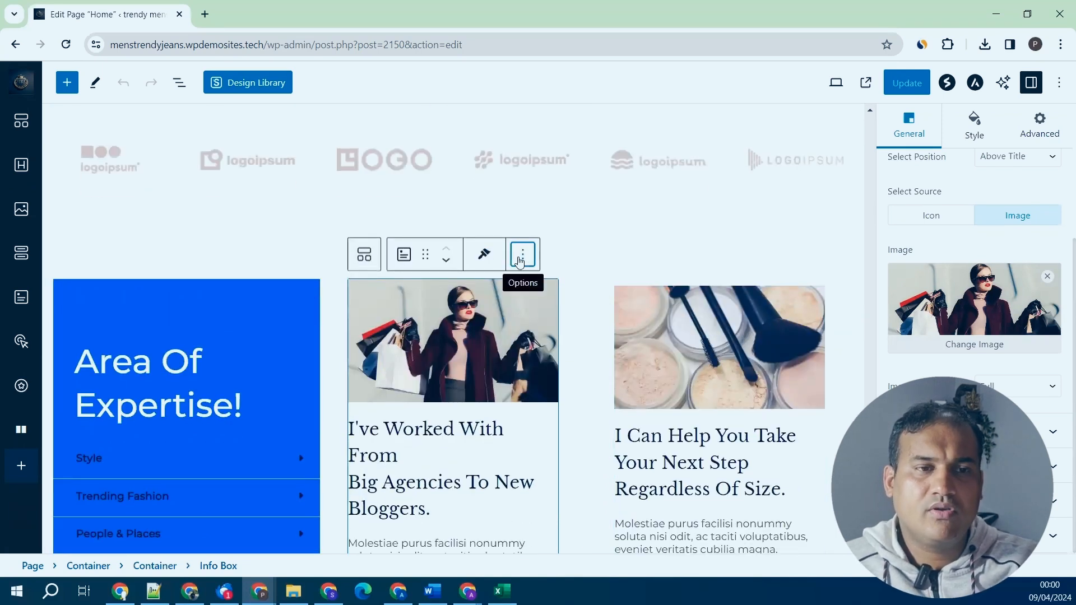
pyautogui.click(521, 258)
pyautogui.scroll(-1, 588, 527)
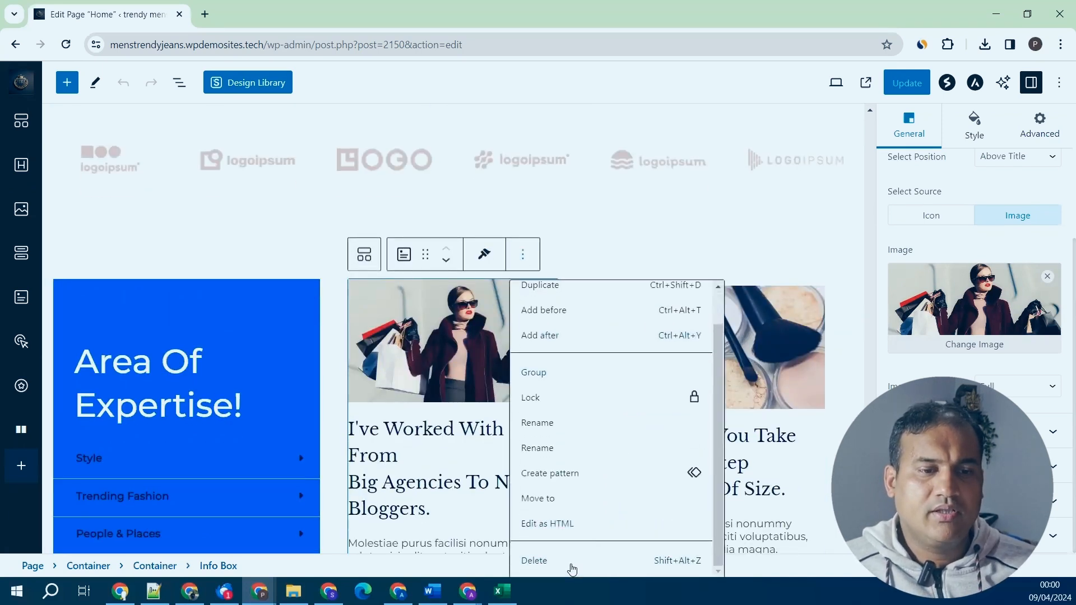
pyautogui.hotkey('shift', 'alt', 'z')
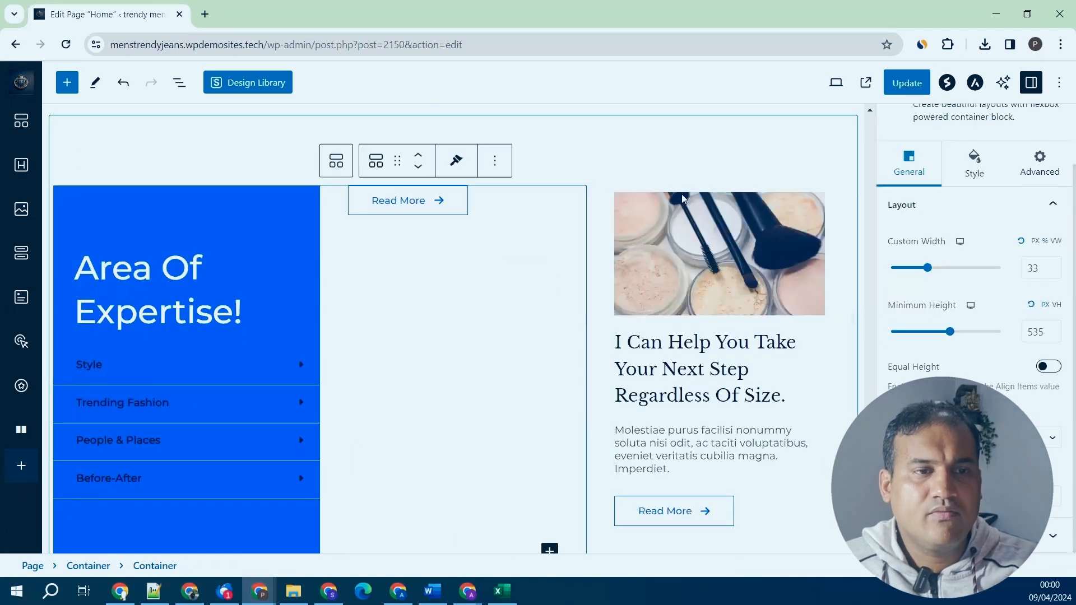
# Delete the entire Area Of Expertise container from the Home page.
pyautogui.click(723, 124)
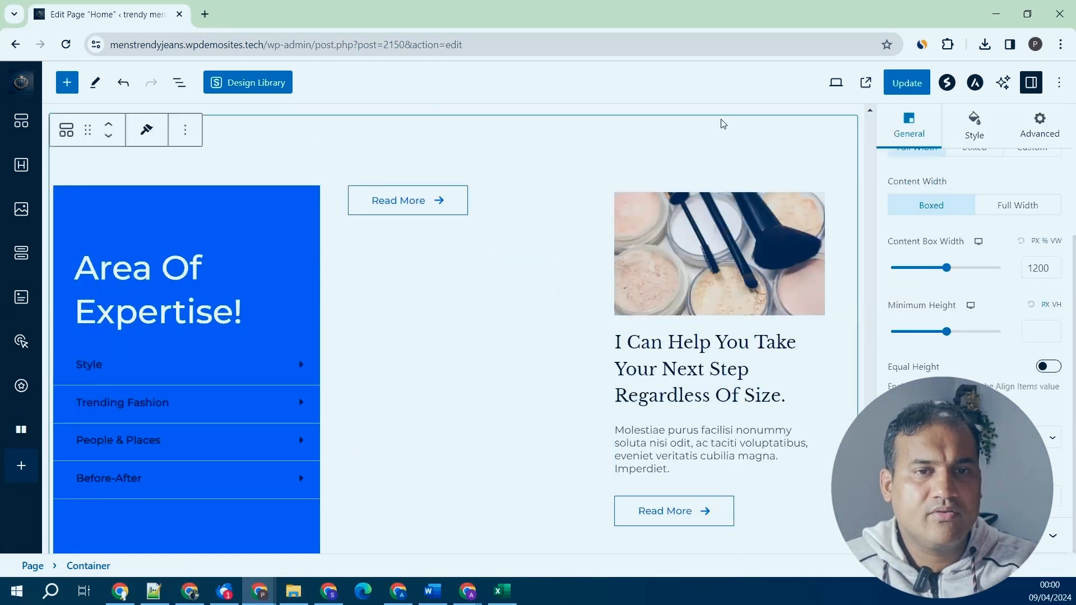
pyautogui.click(185, 129)
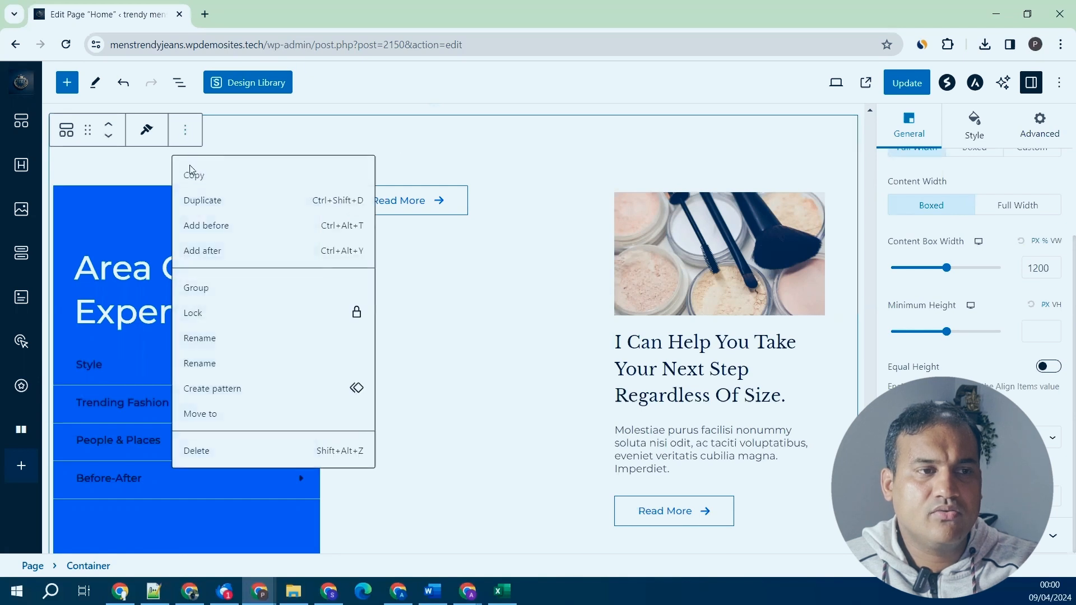
pyautogui.click(213, 445)
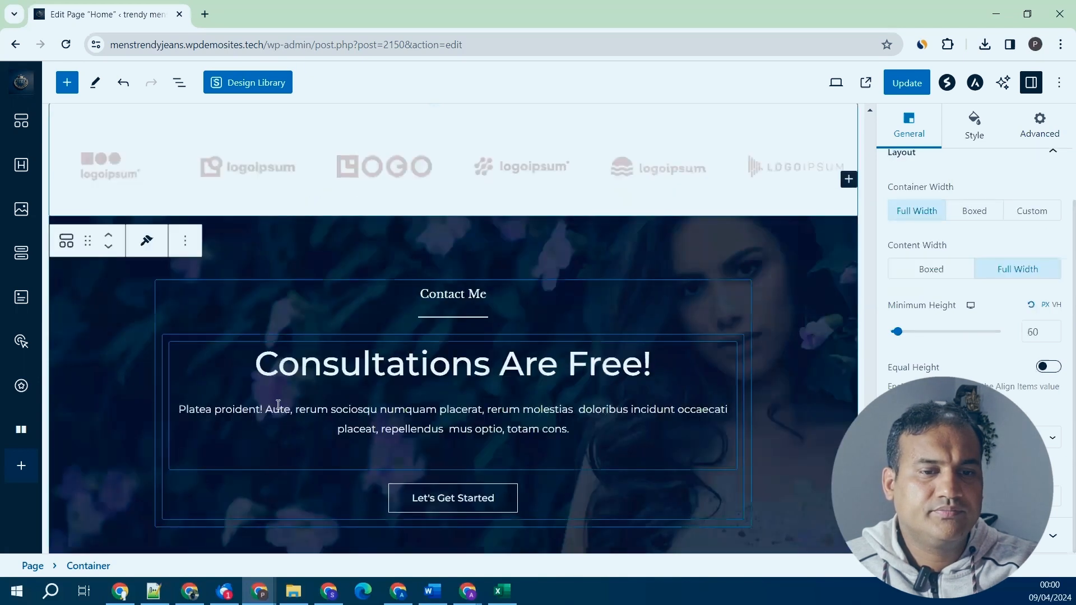
pyautogui.scroll(4, 422, 386)
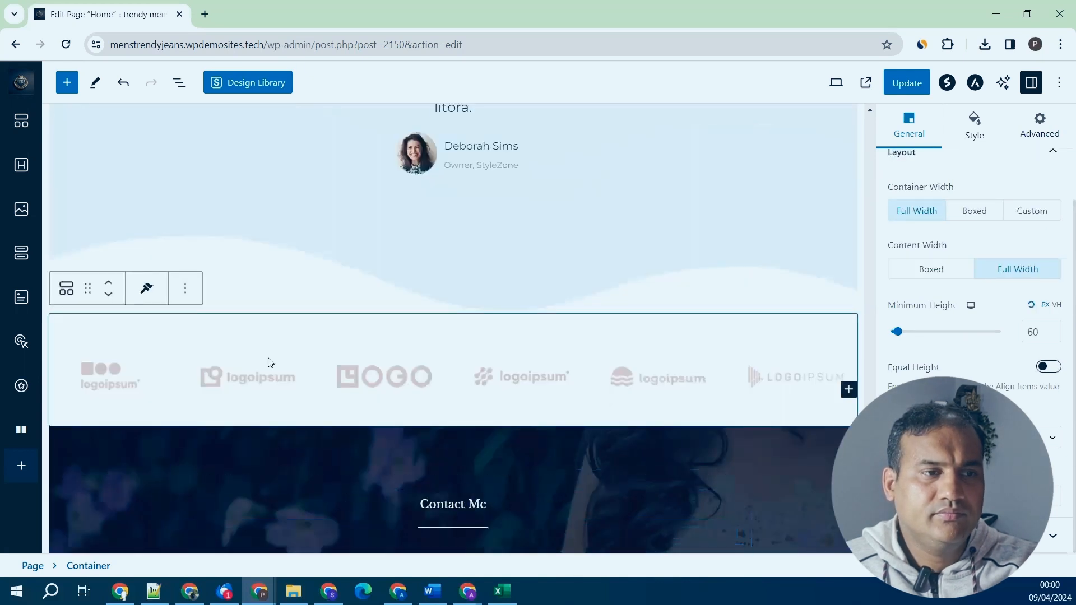
pyautogui.click(185, 288)
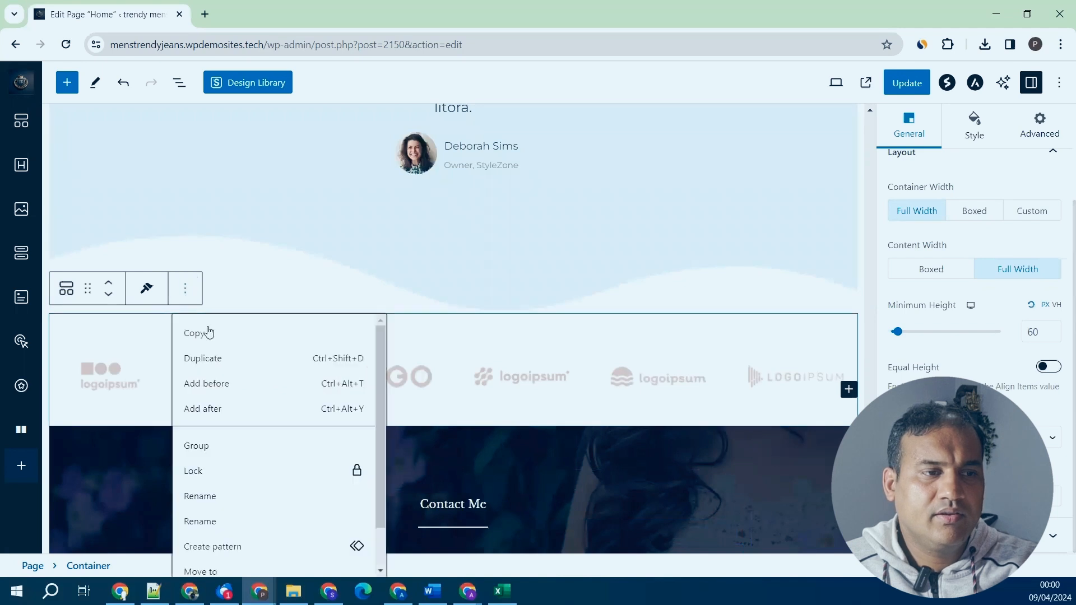
pyautogui.scroll(-1, 273, 431)
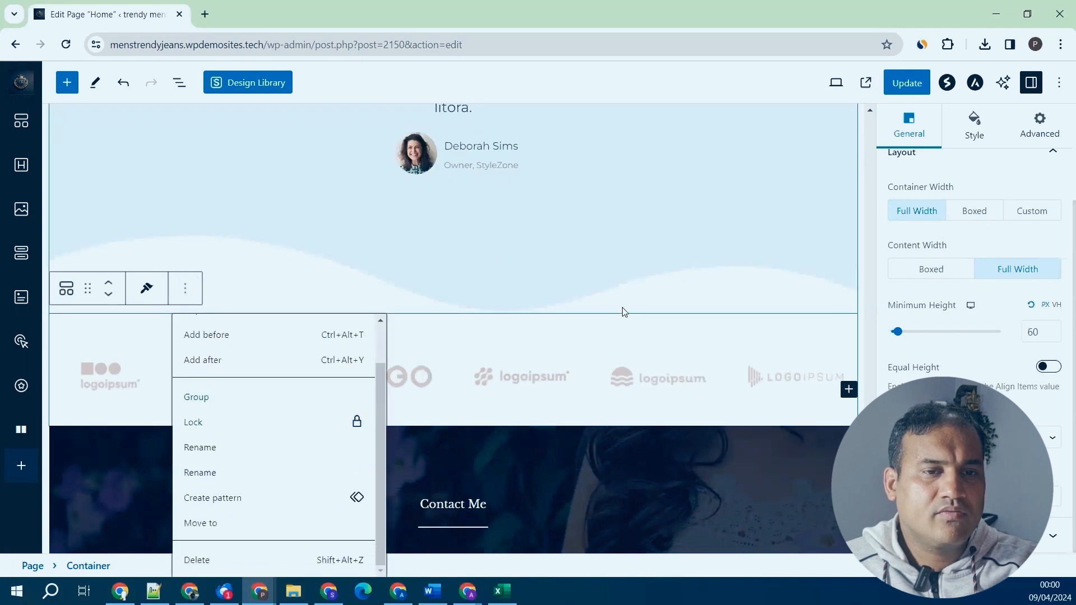
pyautogui.click(423, 313)
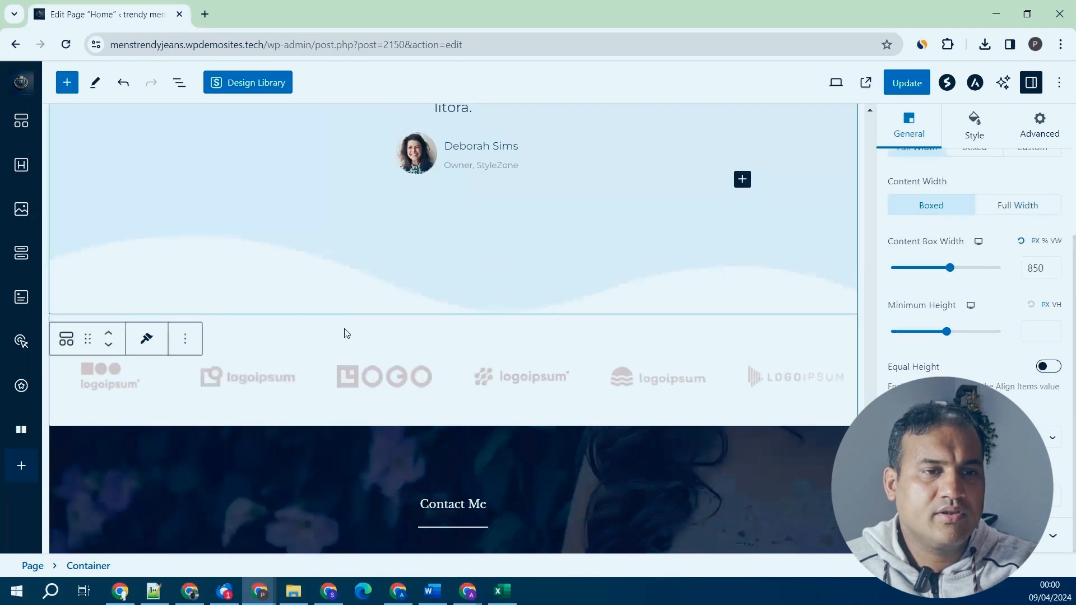
pyautogui.click(439, 324)
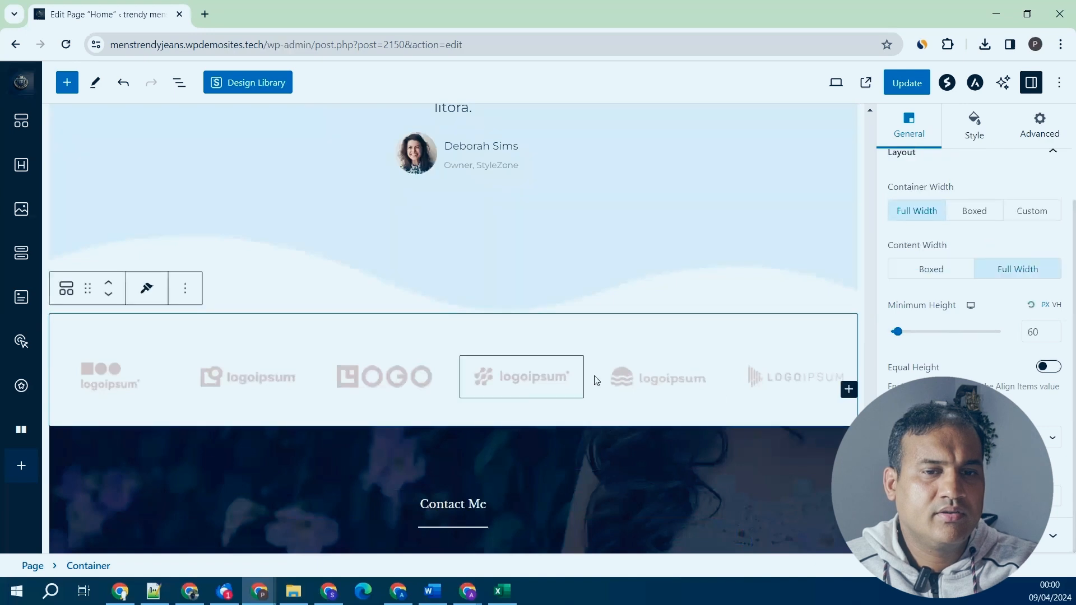
pyautogui.scroll(-3, 785, 409)
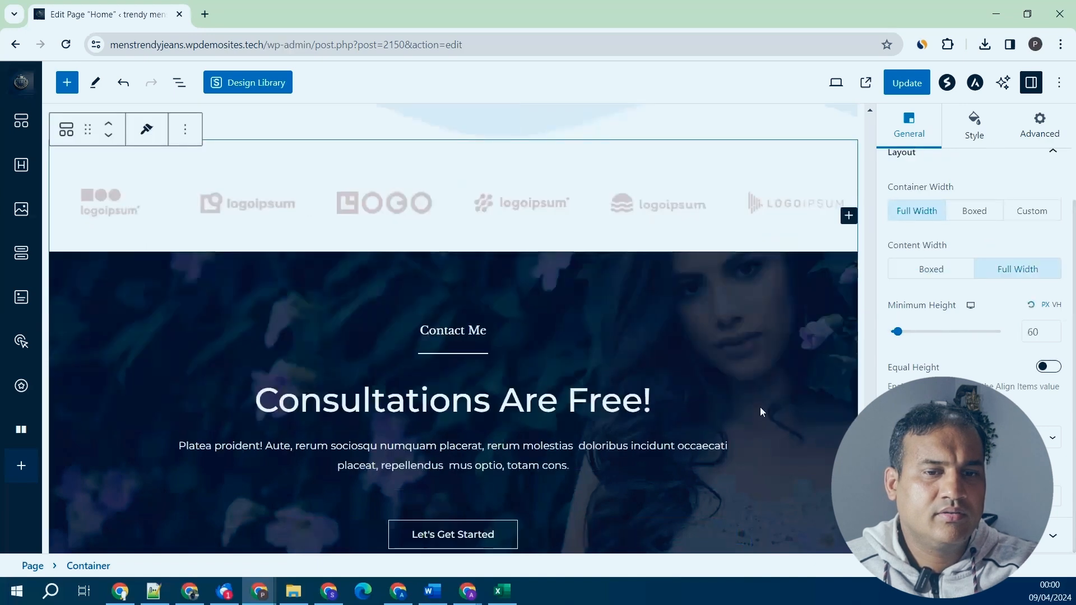
# Select the Contact Me container and search the quick action bar's block list for "blog" and "rece", clearing each search.
pyautogui.click(813, 267)
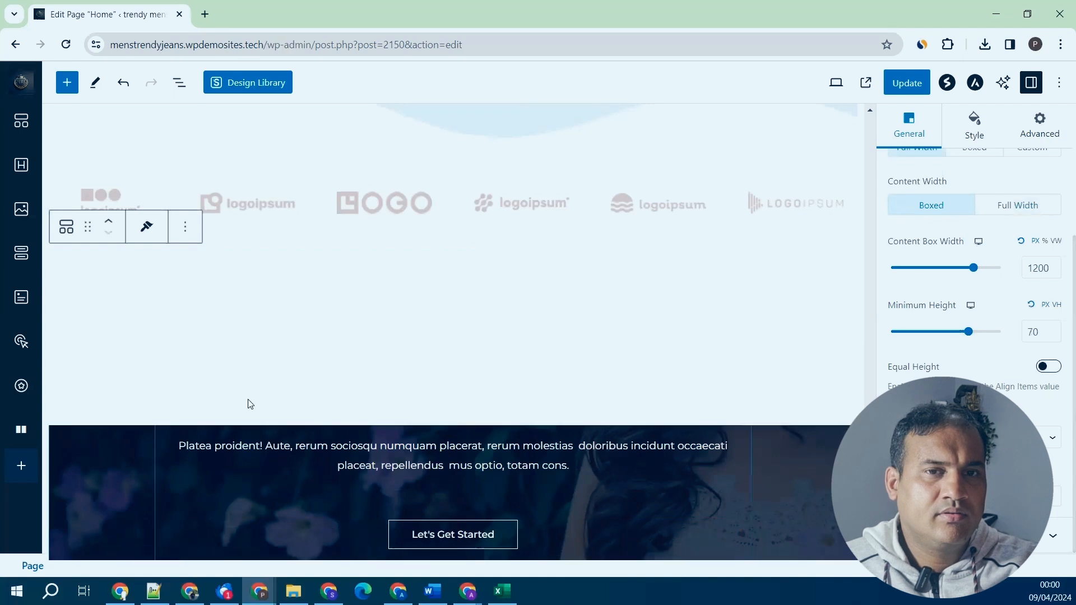
pyautogui.click(17, 470)
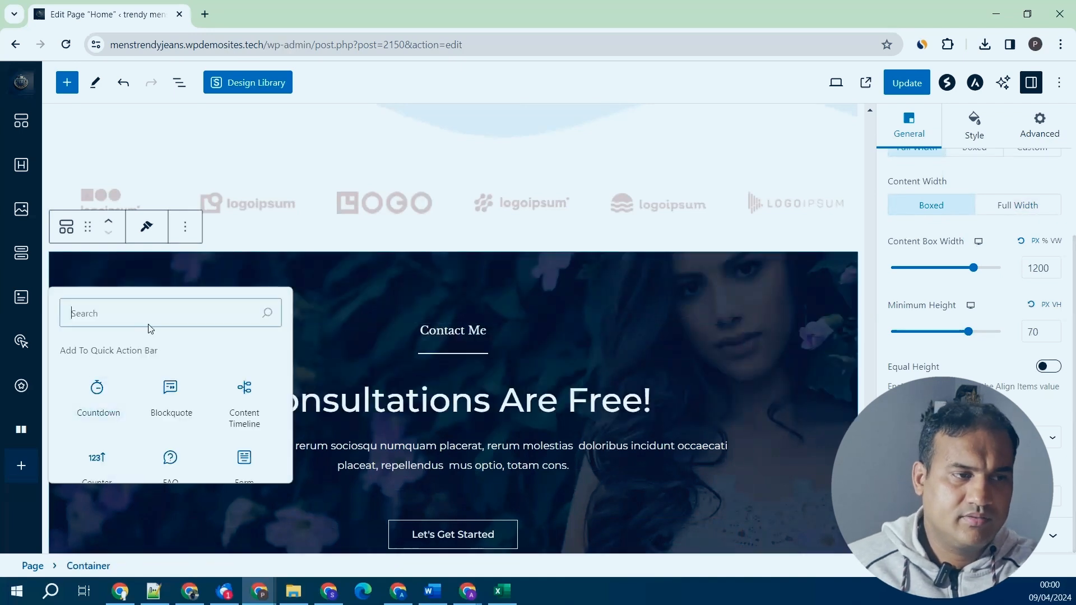
pyautogui.write('blog')
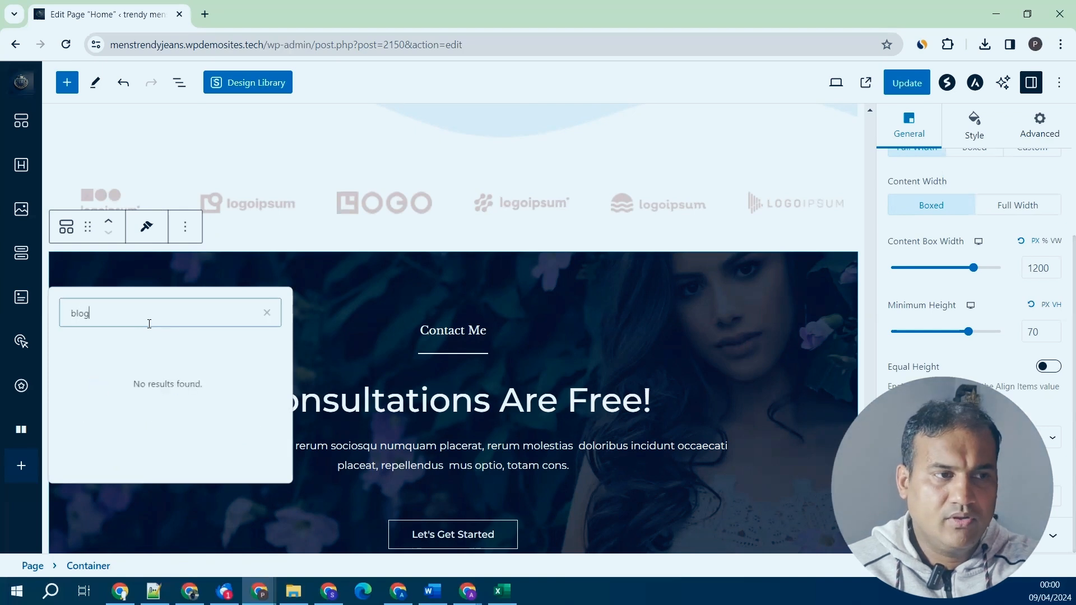
pyautogui.press('BackSpace')
pyautogui.press('BackSpace')
pyautogui.press('BackSpace')
pyautogui.press('BackSpace')
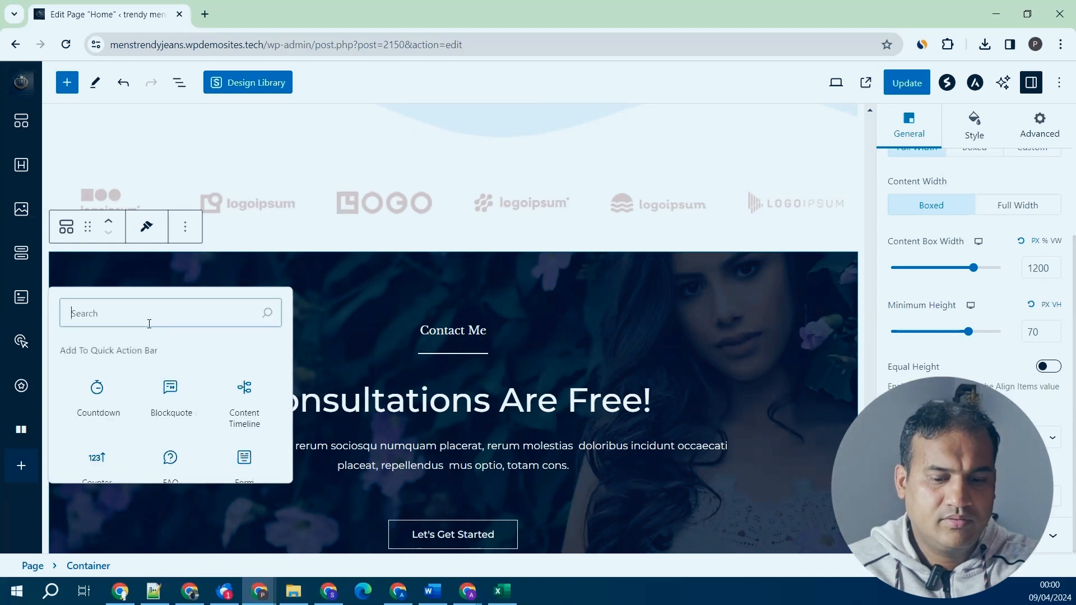
pyautogui.write('rece')
pyautogui.press('BackSpace')
pyautogui.press('BackSpace')
pyautogui.press('BackSpace')
pyautogui.press('BackSpace')
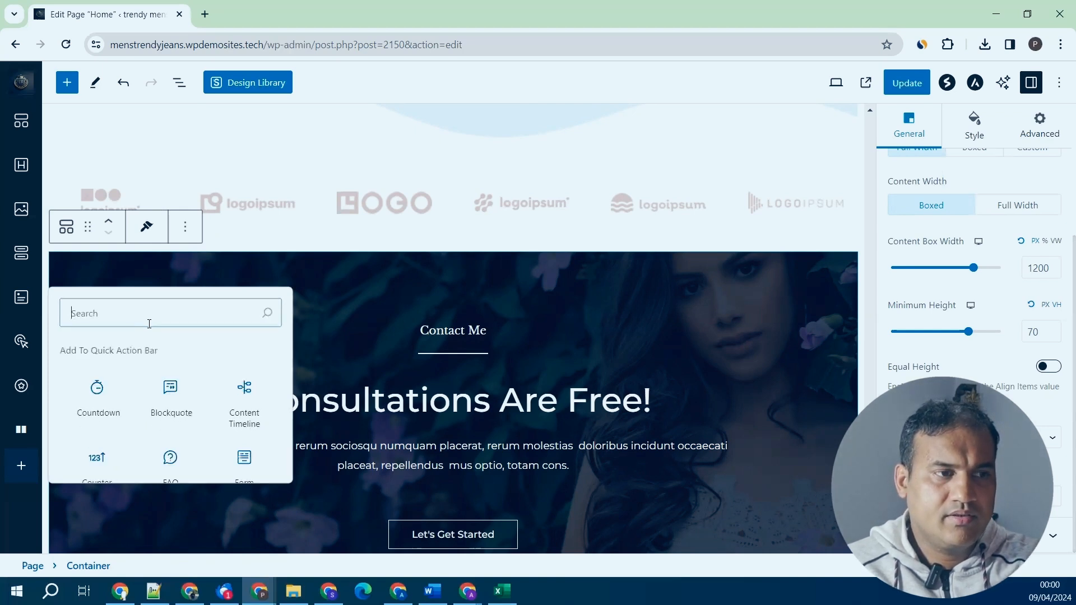
# Search the block list for "post" and add Latest Posts to the quick action bar.
pyautogui.write('post')
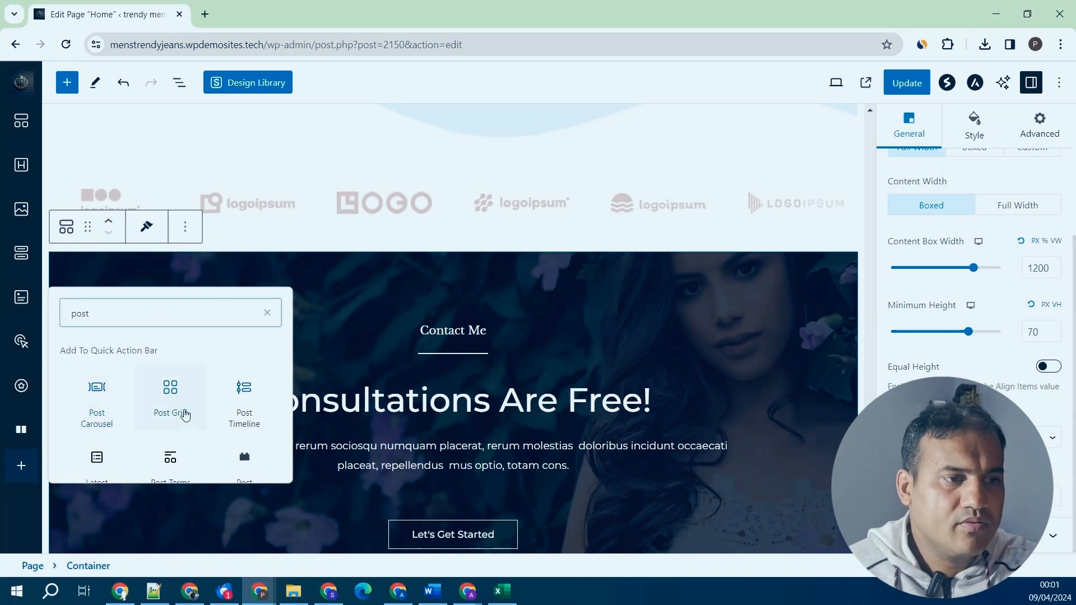
pyautogui.scroll(-1, 185, 412)
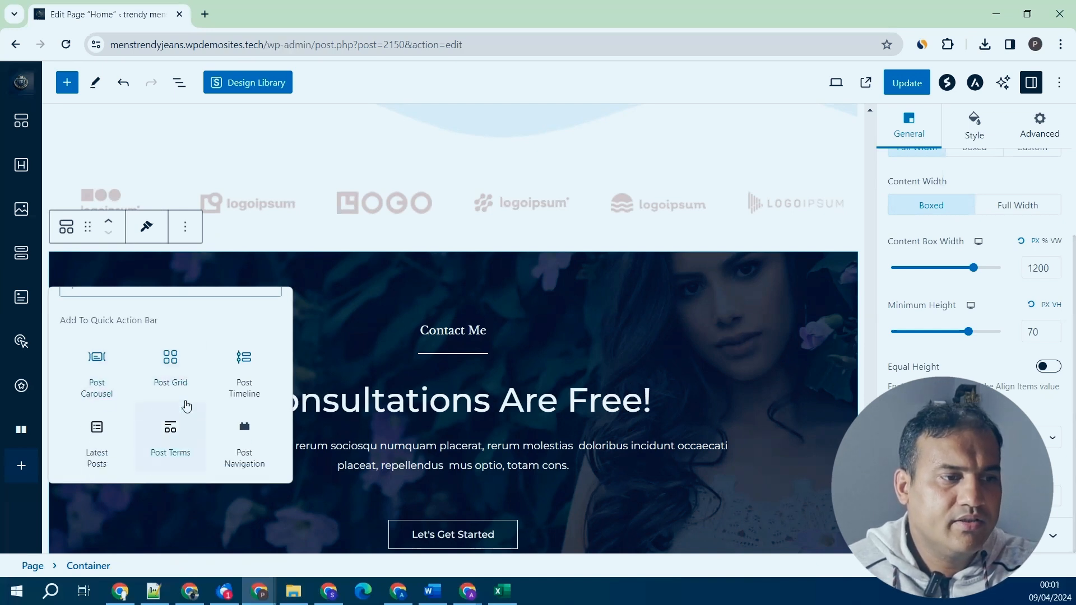
pyautogui.click(95, 440)
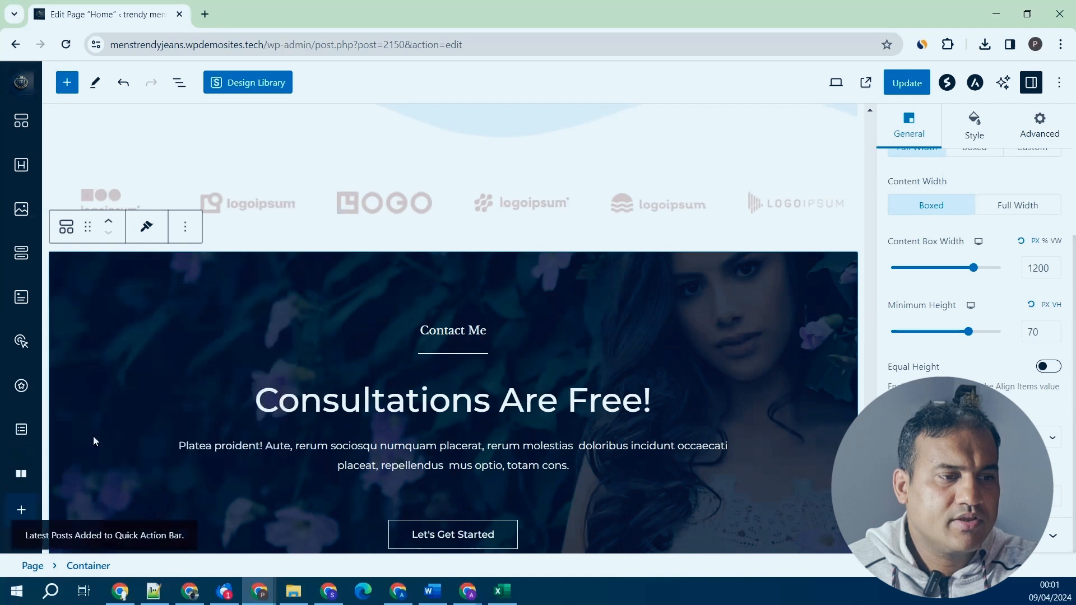
# Insert two empty paragraph blocks between the logo row and the Contact Me section.
pyautogui.click(495, 251)
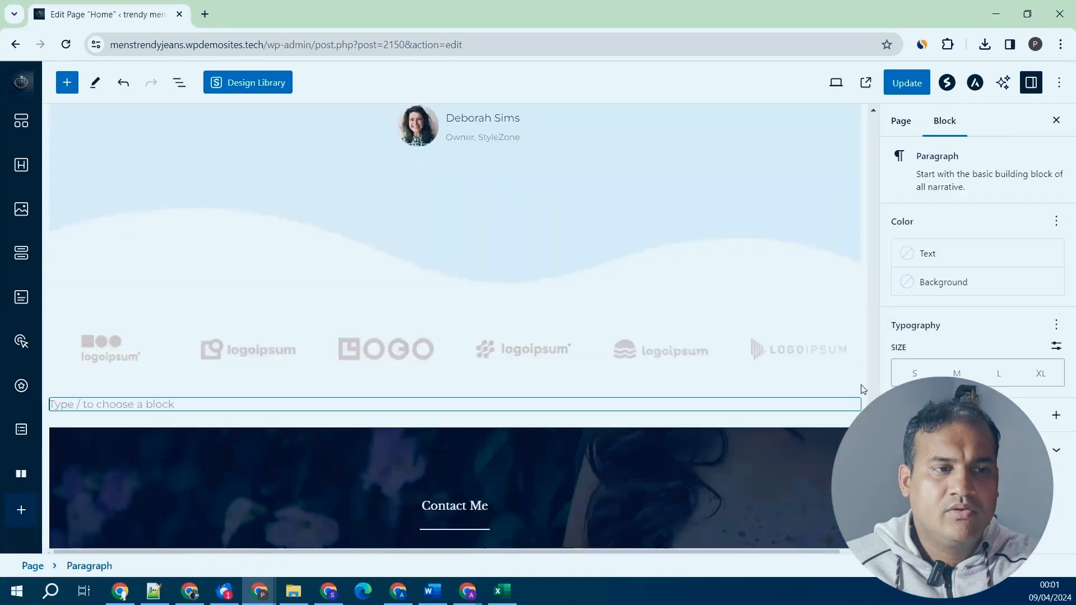
pyautogui.click(786, 355)
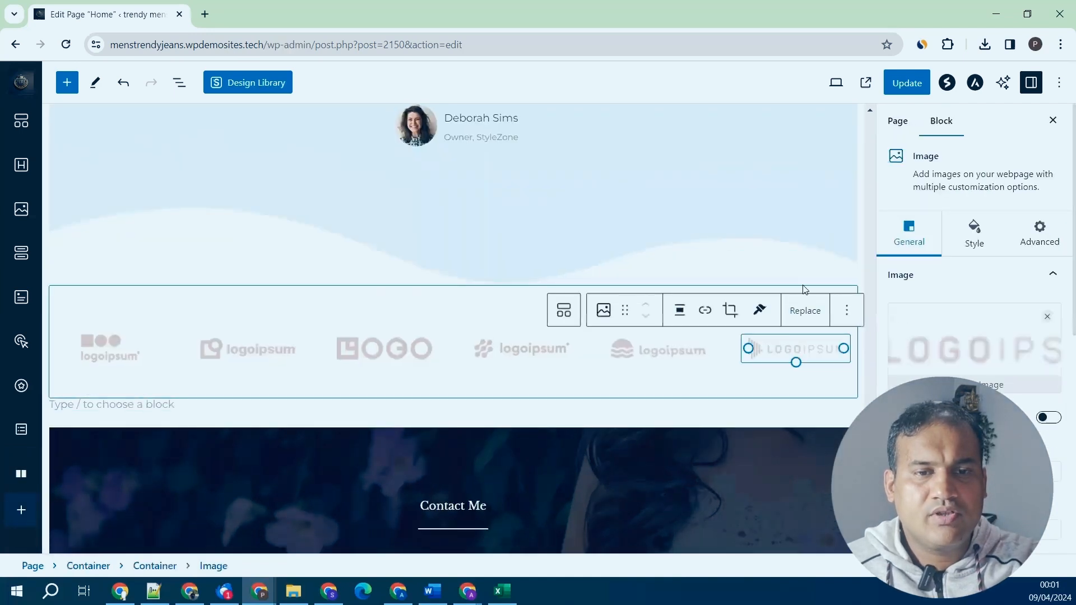
pyautogui.click(728, 295)
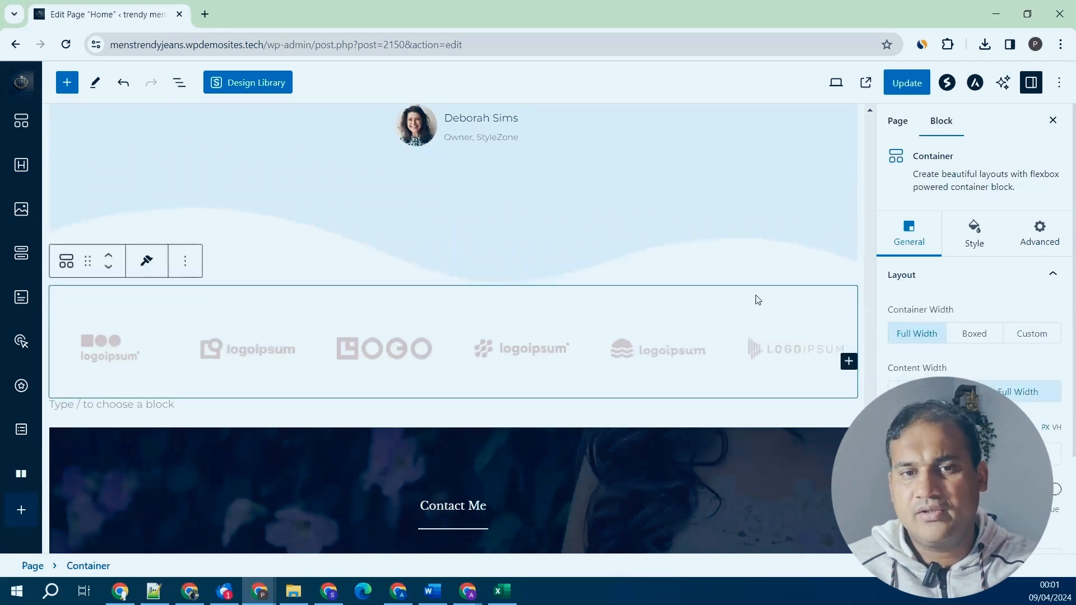
pyautogui.press('Return')
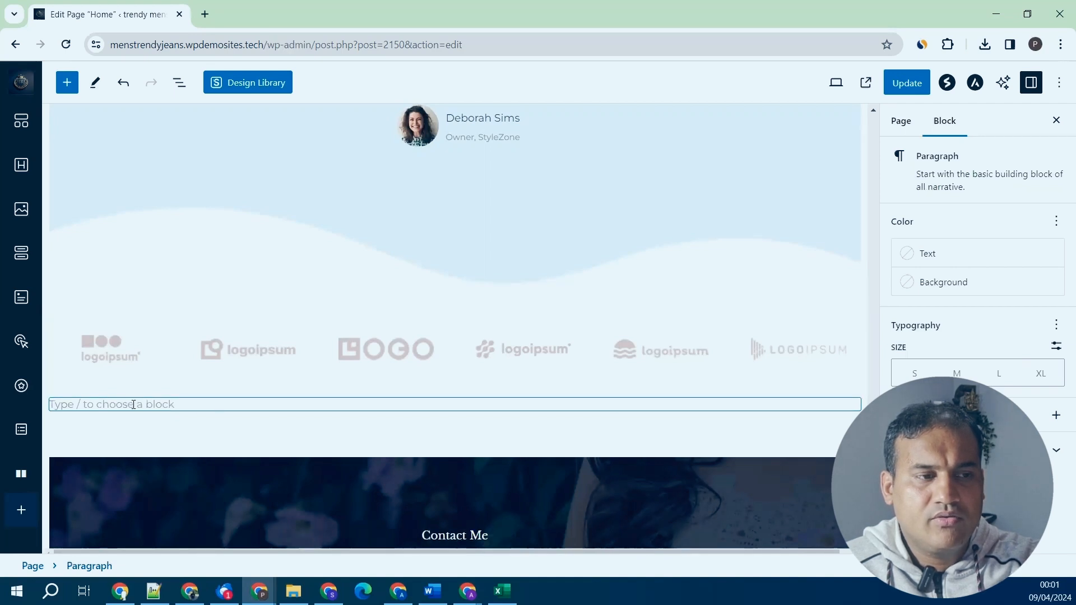
pyautogui.press('Return')
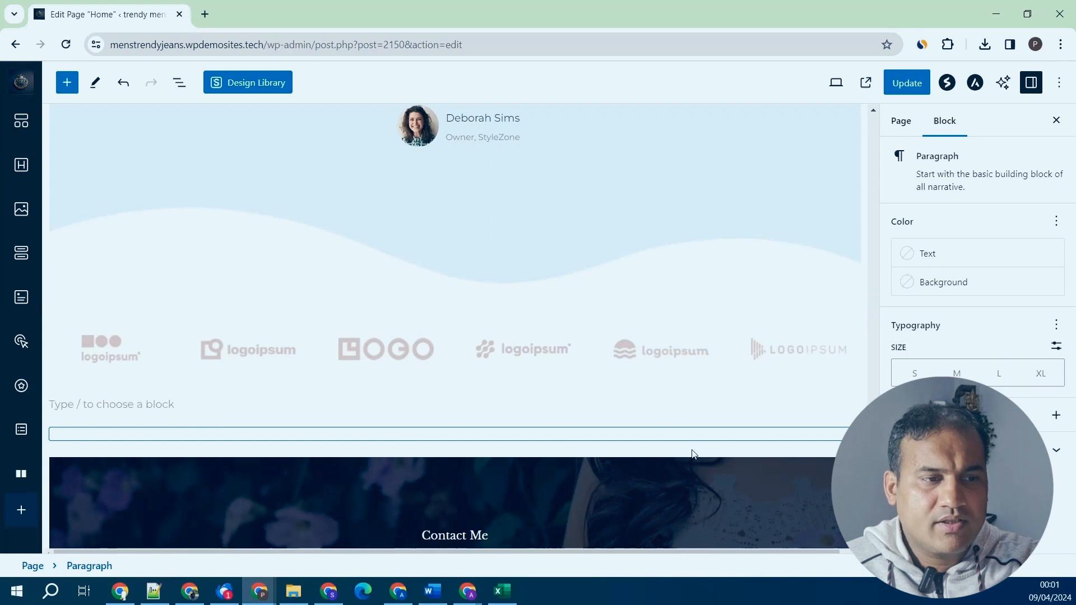
# Search the blocks for "post" and insert a Post Grid block between the logo row and the Contact Me section.
pyautogui.click(451, 453)
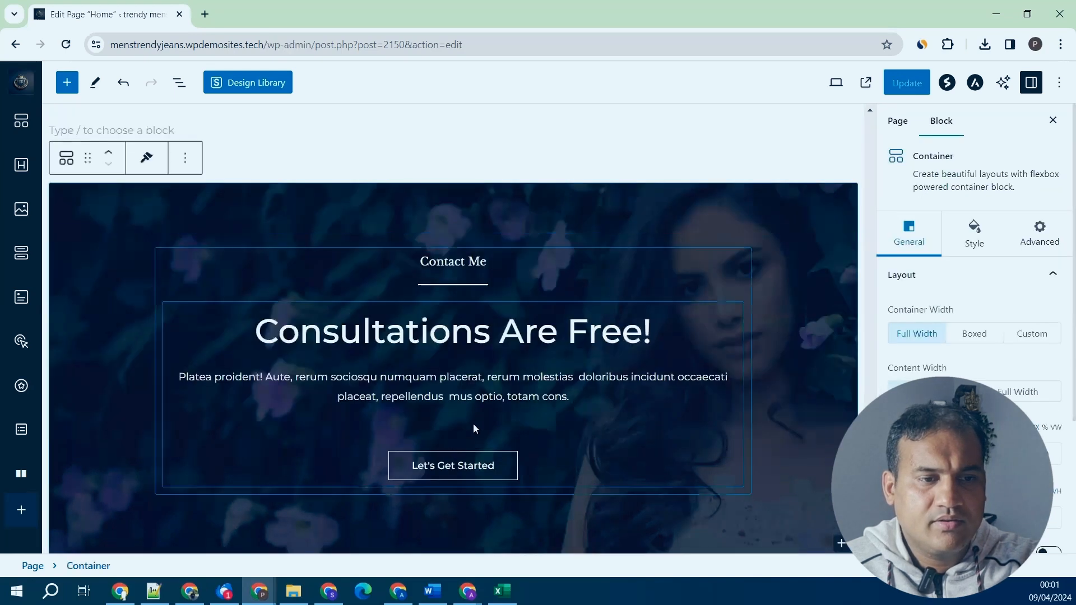
pyautogui.scroll(3, 548, 296)
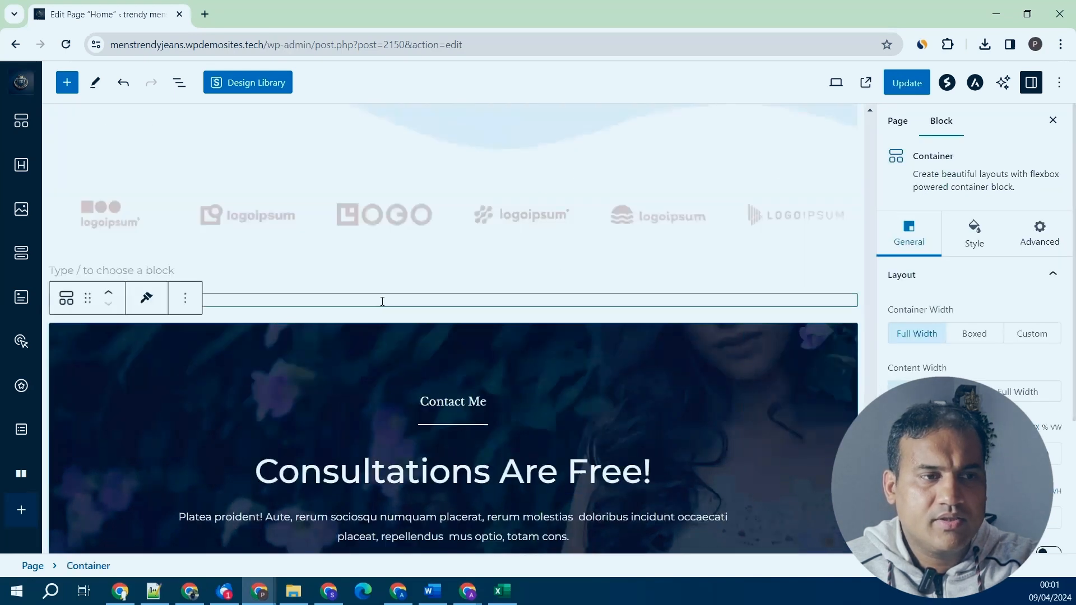
pyautogui.click(395, 302)
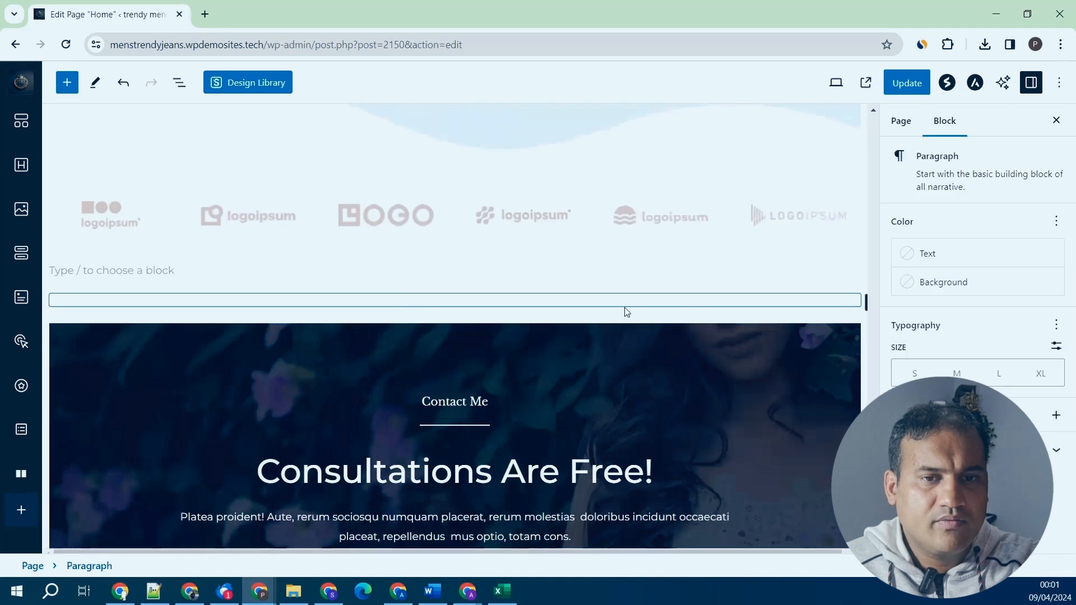
pyautogui.click(502, 392)
pyautogui.click(502, 264)
pyautogui.scroll(3, 502, 264)
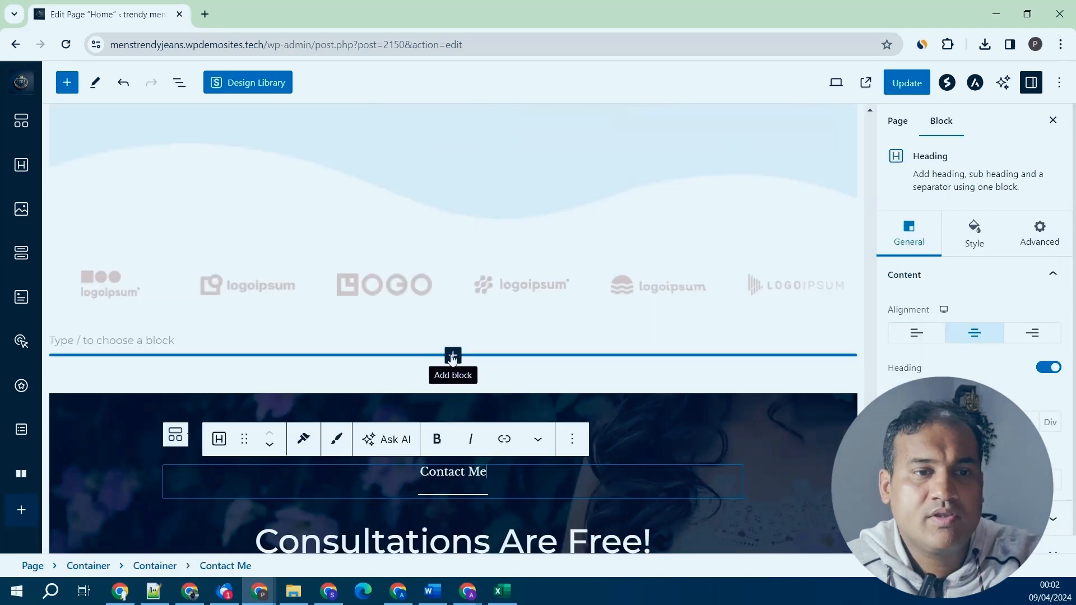
pyautogui.click(452, 356)
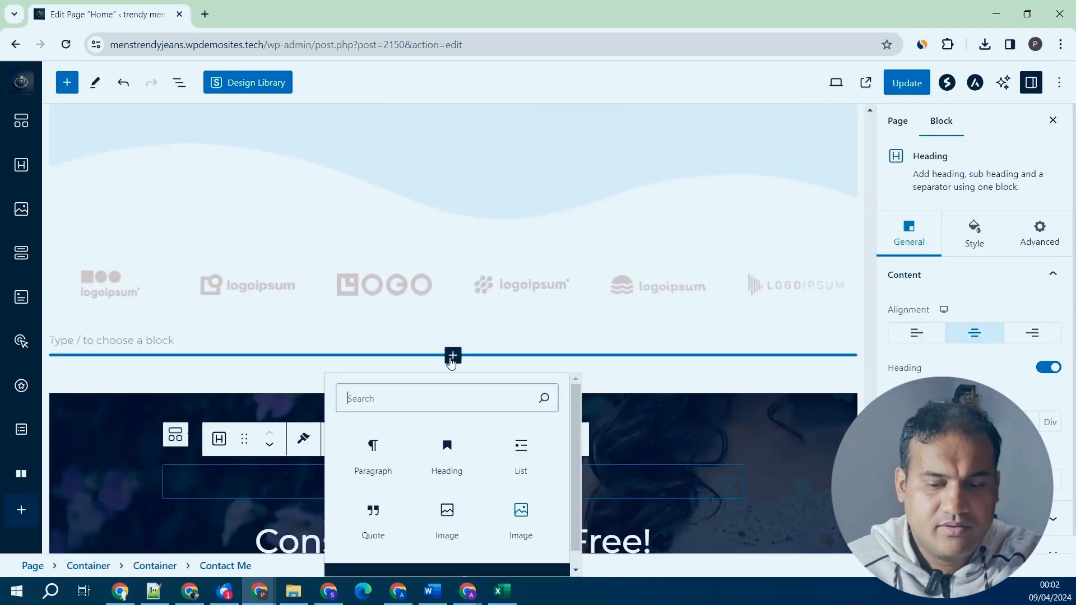
pyautogui.write('post')
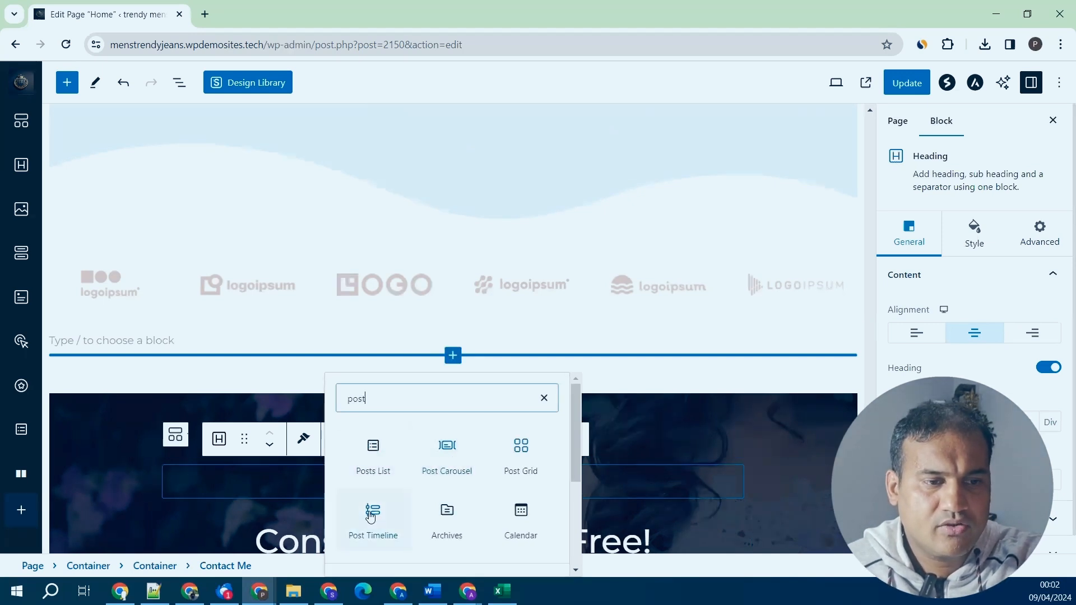
pyautogui.click(517, 461)
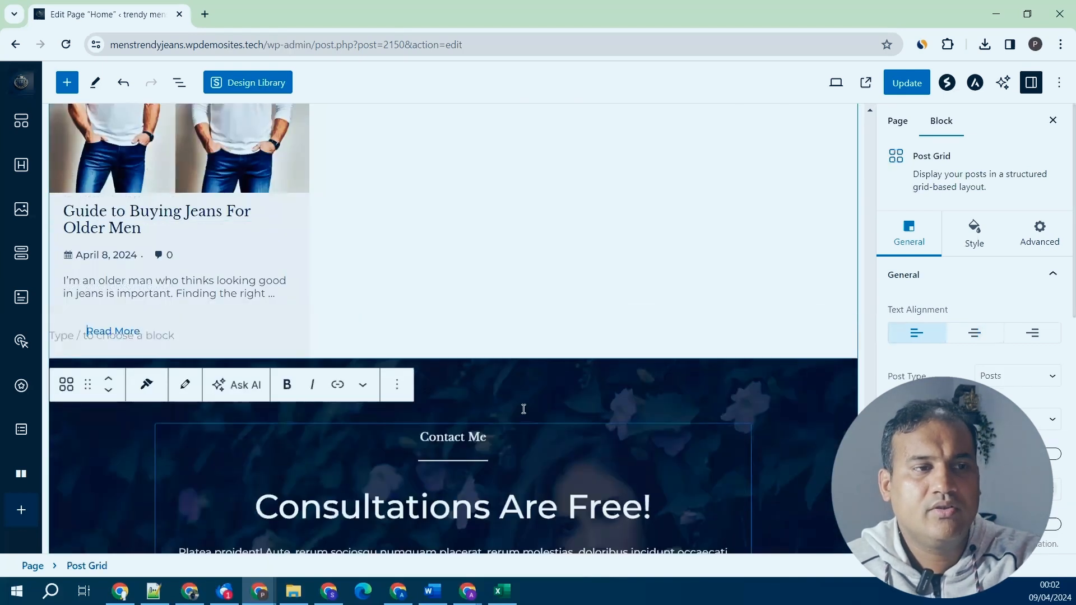
pyautogui.scroll(3, 522, 413)
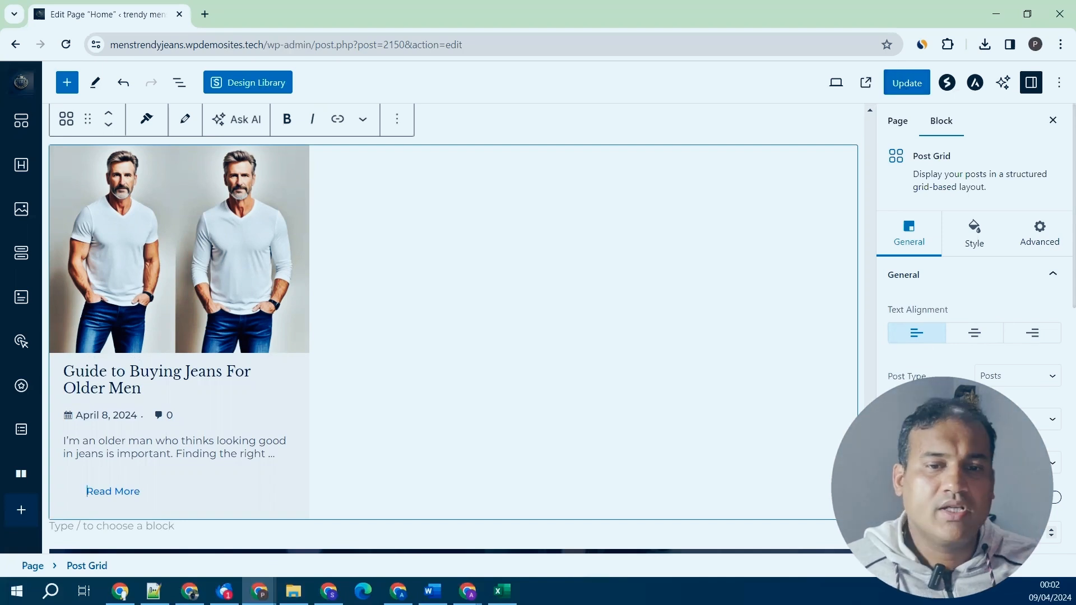
# Examine the Post Grid's general settings, including taxonomy, posts per page, ordering and columns.
pyautogui.click(1011, 420)
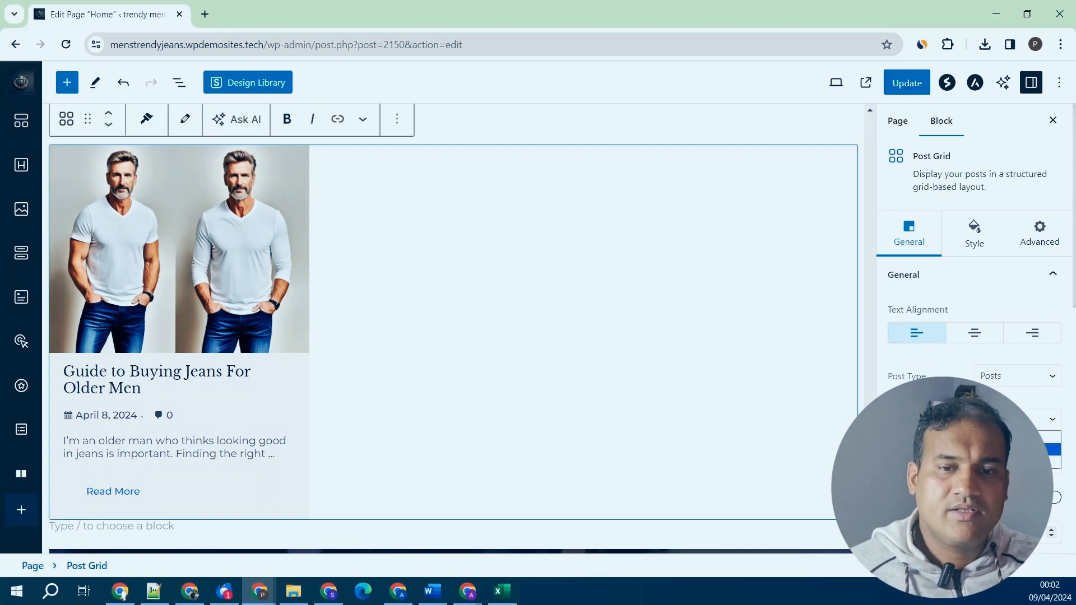
pyautogui.click(1011, 449)
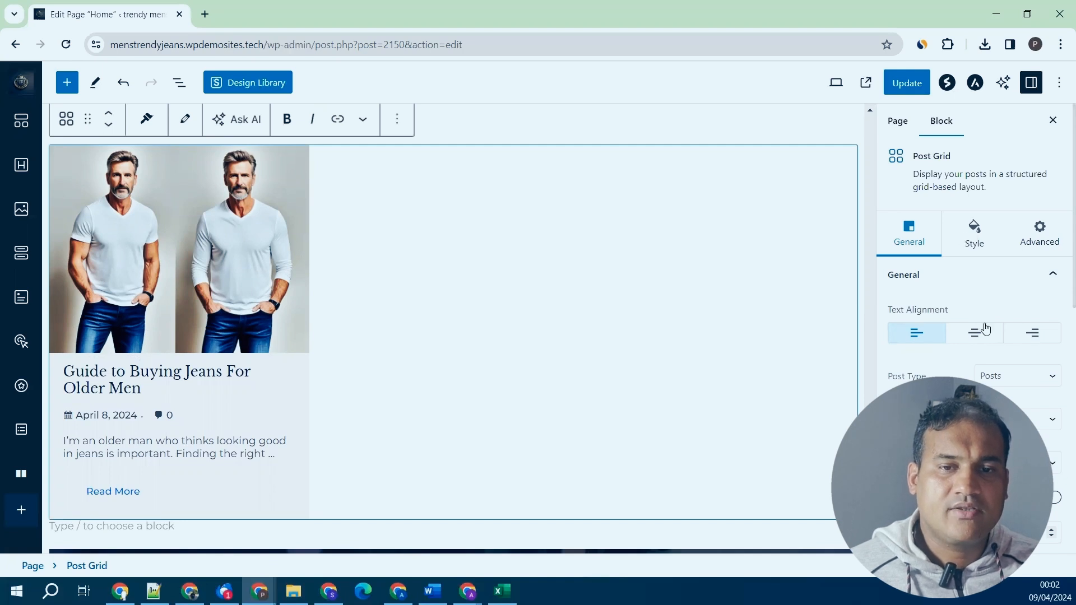
pyautogui.scroll(-1, 983, 329)
pyautogui.scroll(-2, 975, 325)
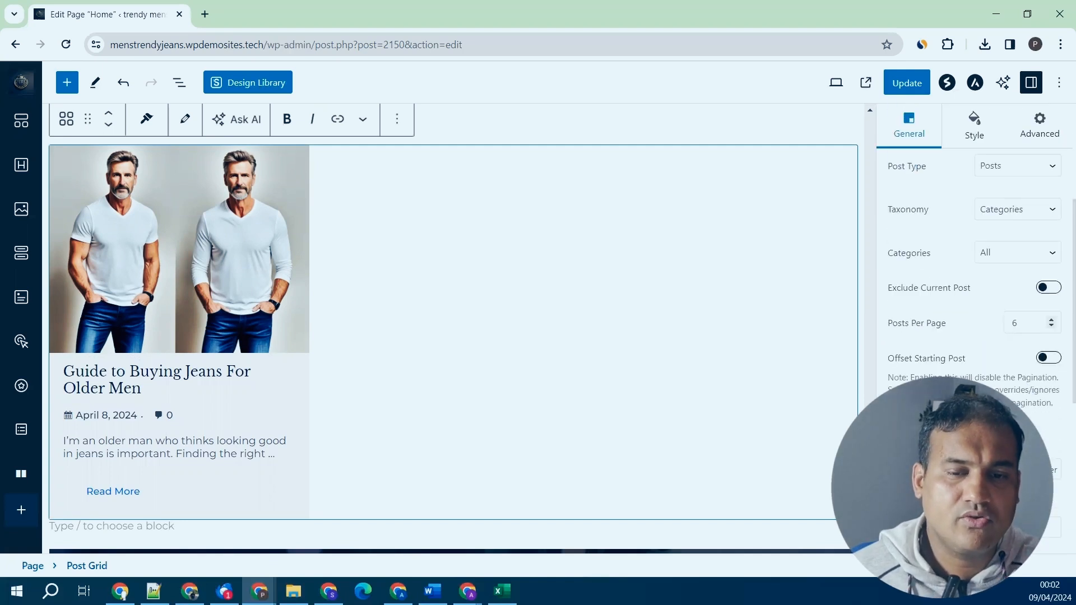
pyautogui.scroll(-2, 975, 325)
pyautogui.scroll(-1, 975, 325)
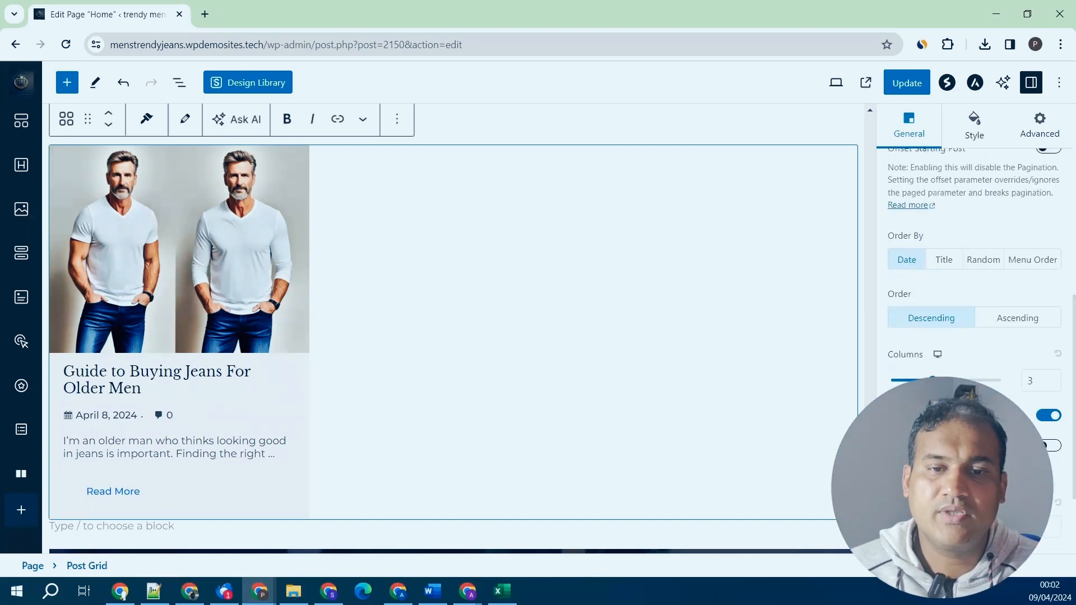
pyautogui.moveTo(932, 380)
pyautogui.mouseDown()
pyautogui.moveTo(987, 381)
pyautogui.moveTo(892, 381)
pyautogui.moveTo(933, 381)
pyautogui.mouseUp()
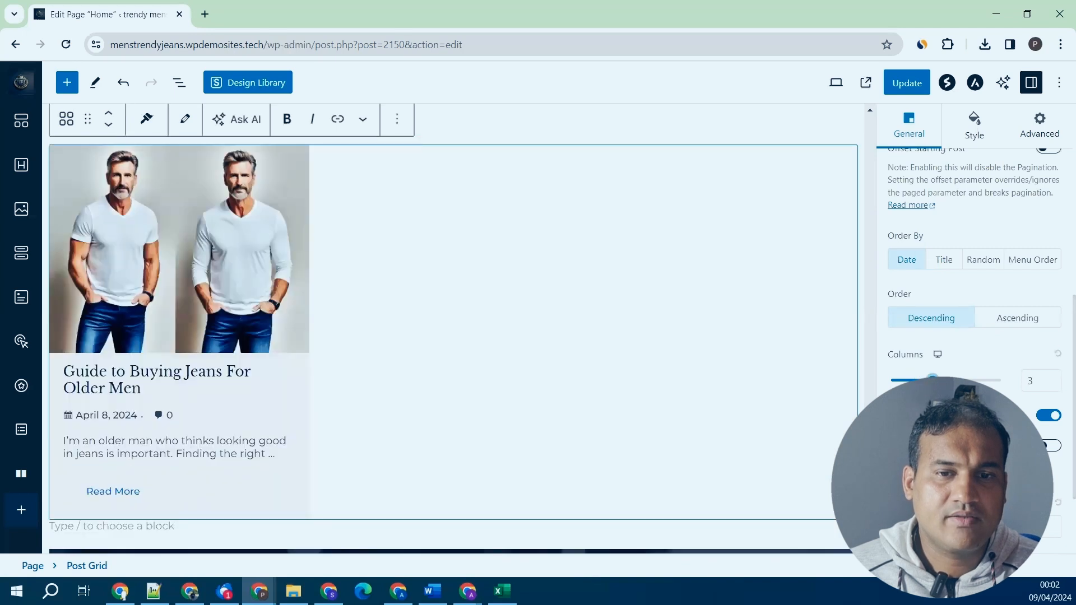
pyautogui.scroll(2, 1018, 278)
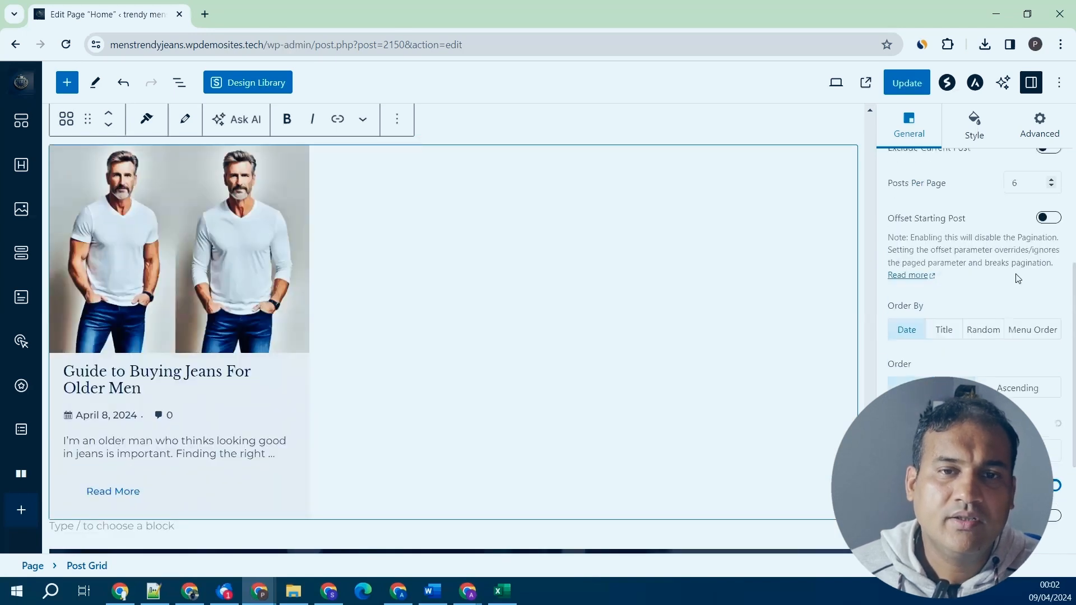
# Update the Home page and leave the editor for the list of all posts.
pyautogui.click(904, 83)
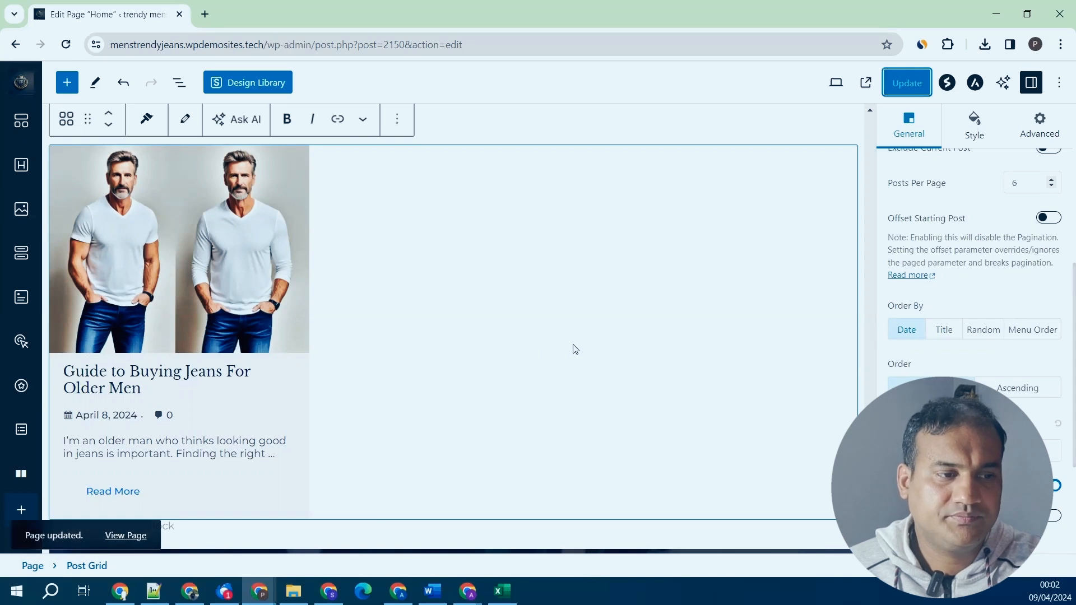
pyautogui.scroll(15, 575, 348)
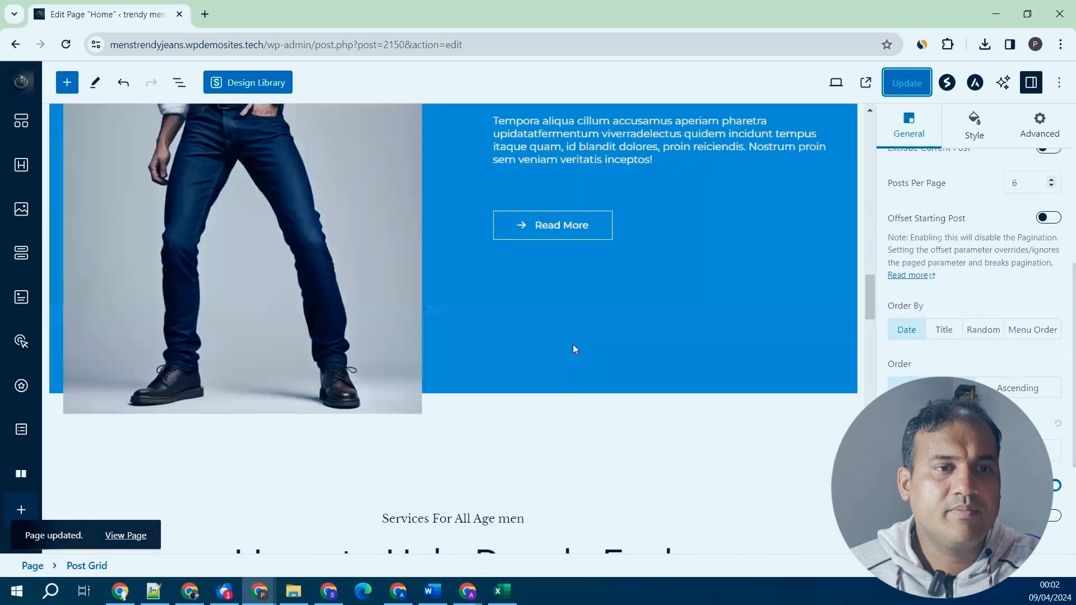
pyautogui.scroll(10, 573, 344)
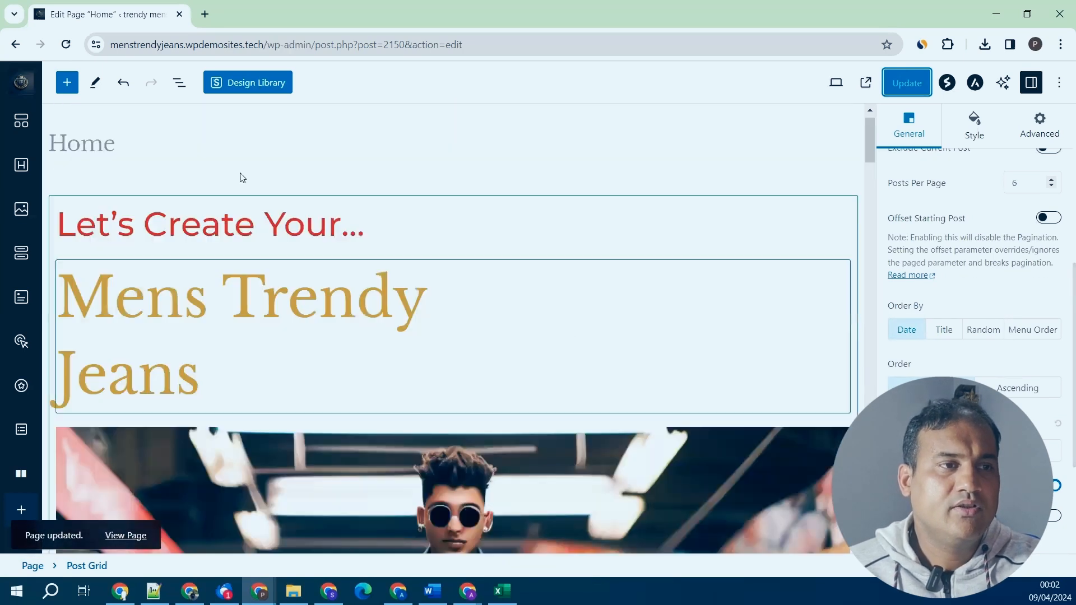
pyautogui.click(20, 92)
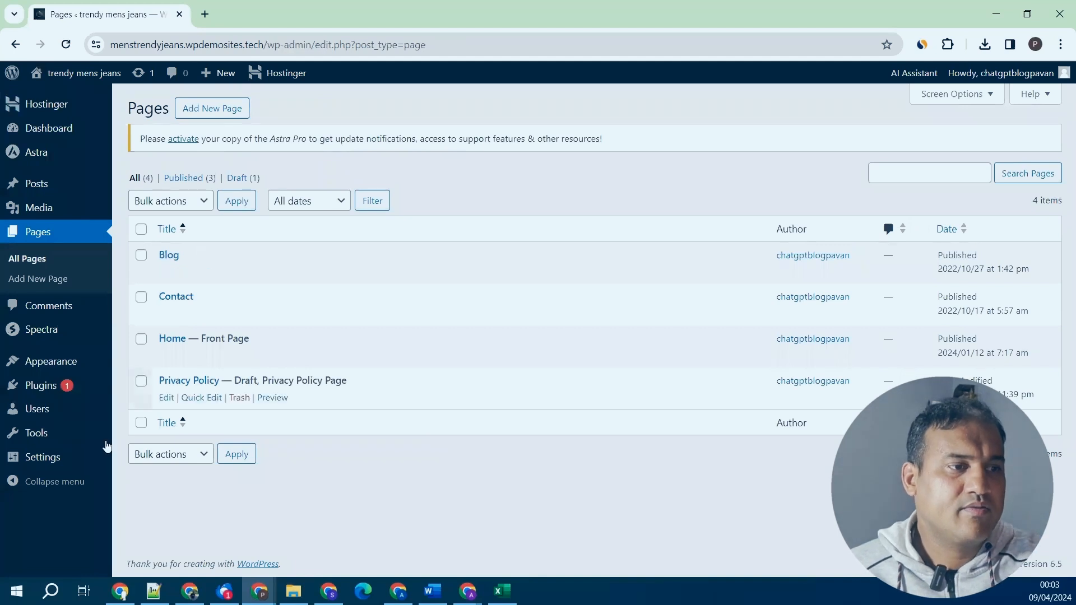
pyautogui.moveTo(71, 191)
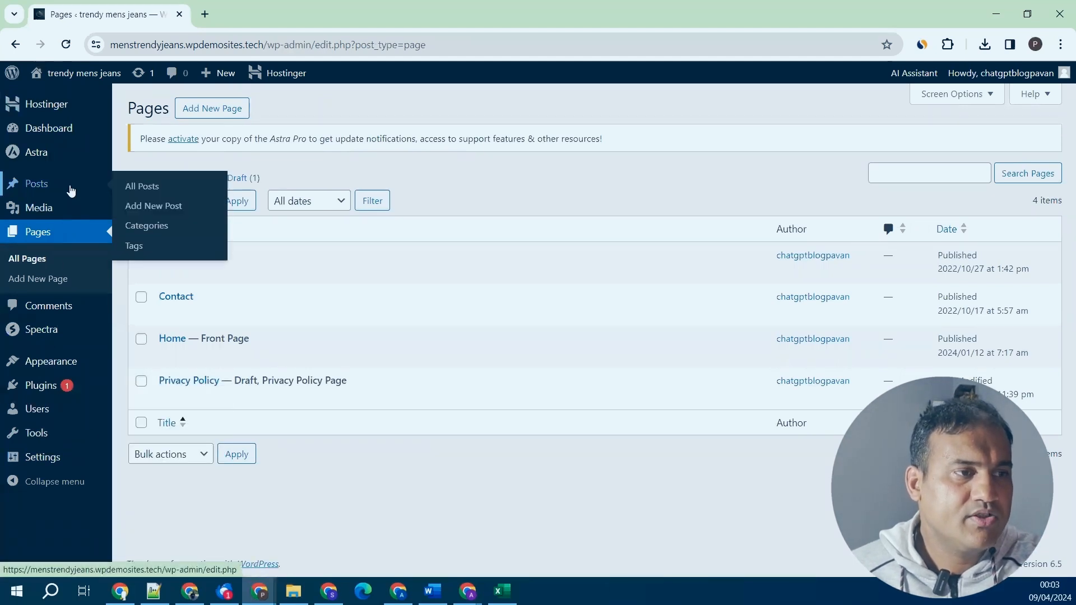
pyautogui.click(140, 187)
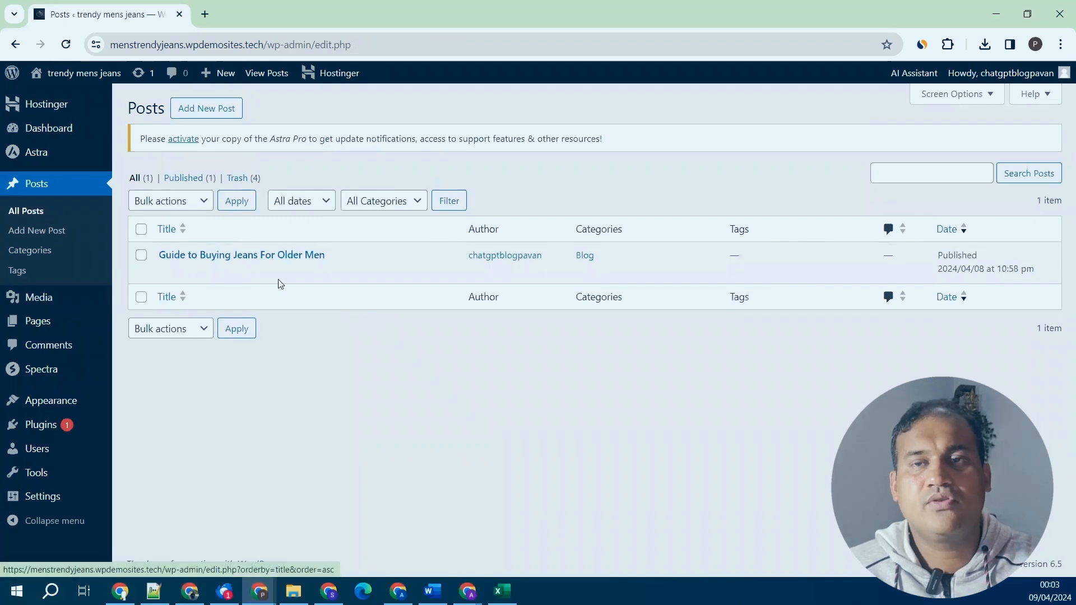
# Search the new plugins for "rankmath" and install and activate Rank Math SEO with AI SEO Tools.
pyautogui.moveTo(98, 425)
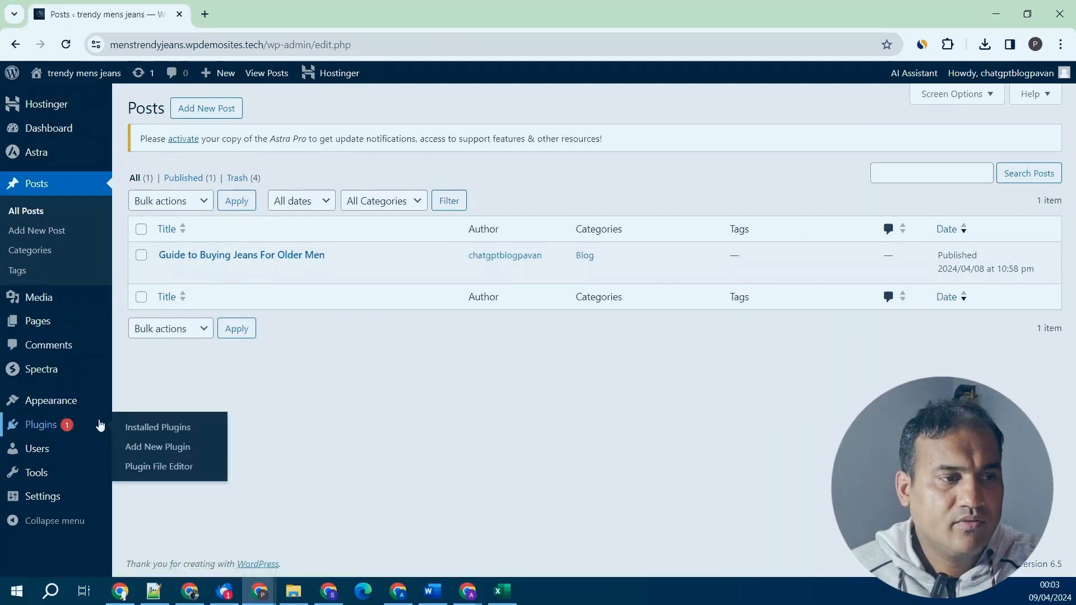
pyautogui.click(174, 448)
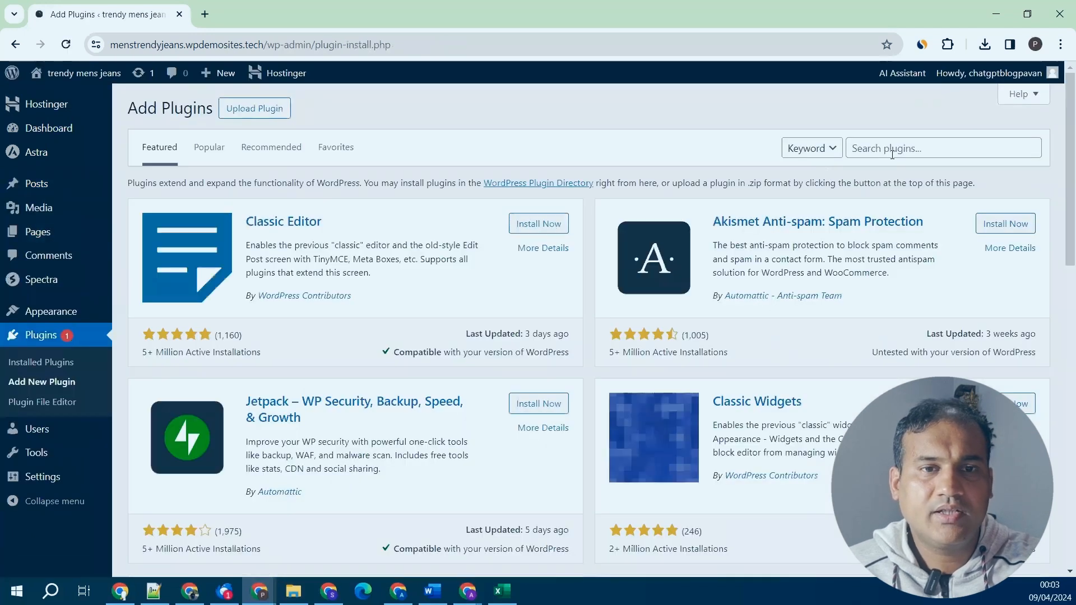
pyautogui.click(892, 152)
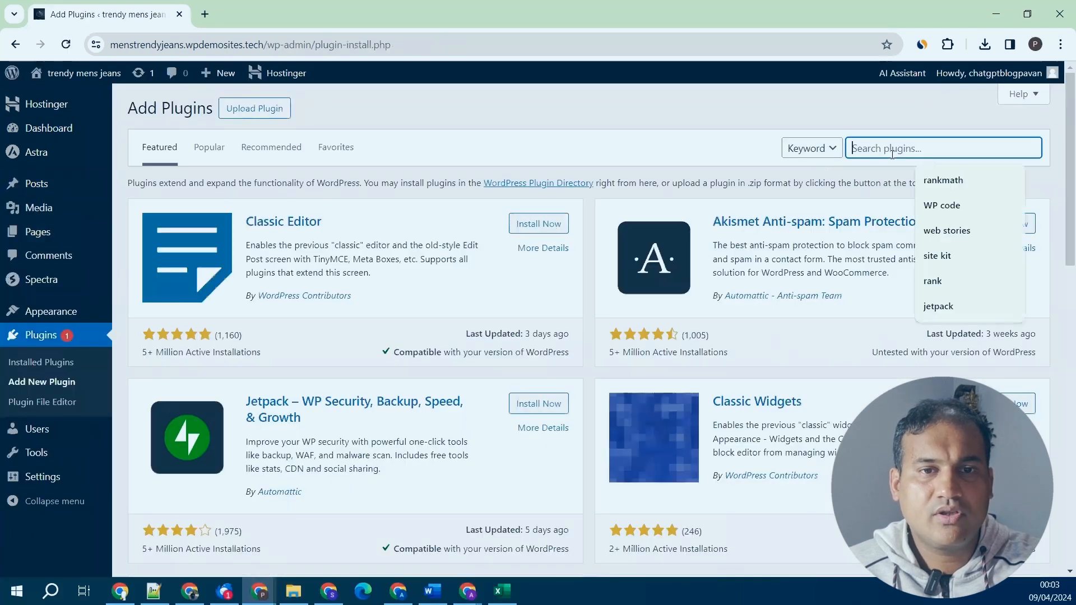
pyautogui.write('rankmath')
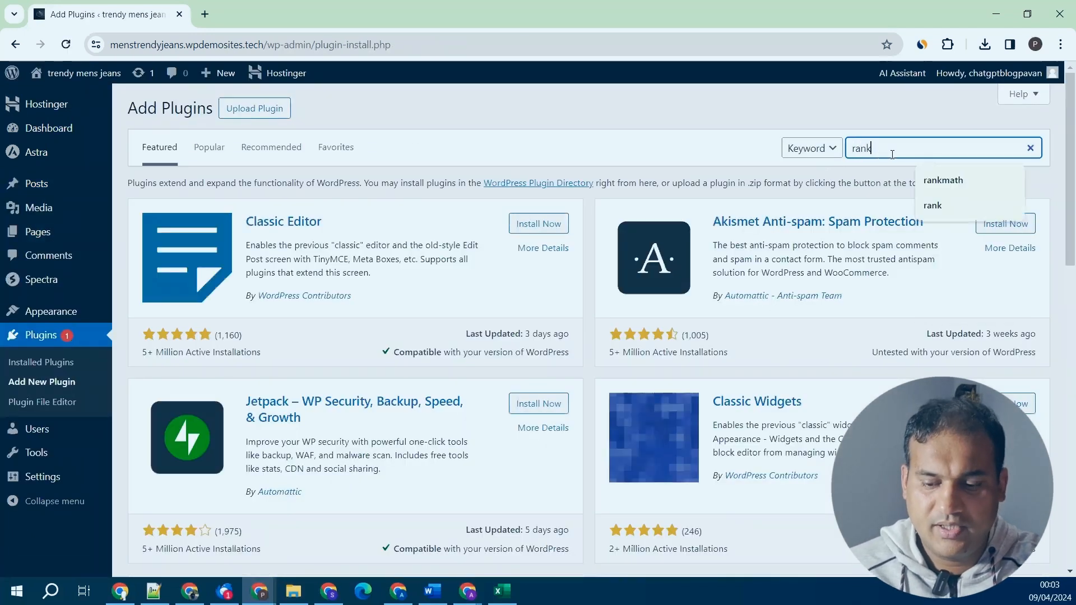
pyautogui.click(956, 181)
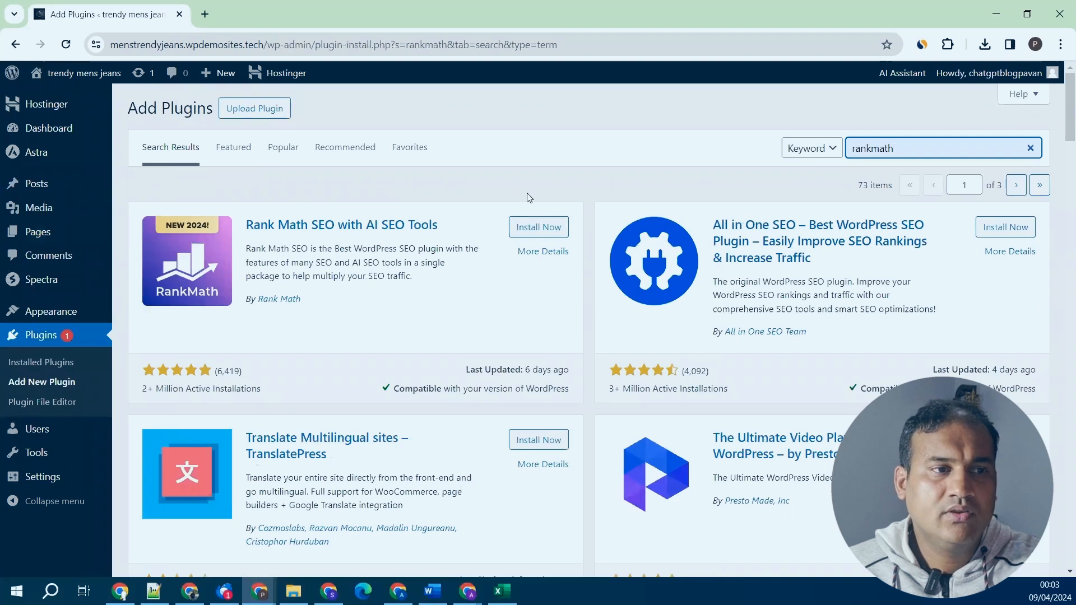
pyautogui.click(539, 227)
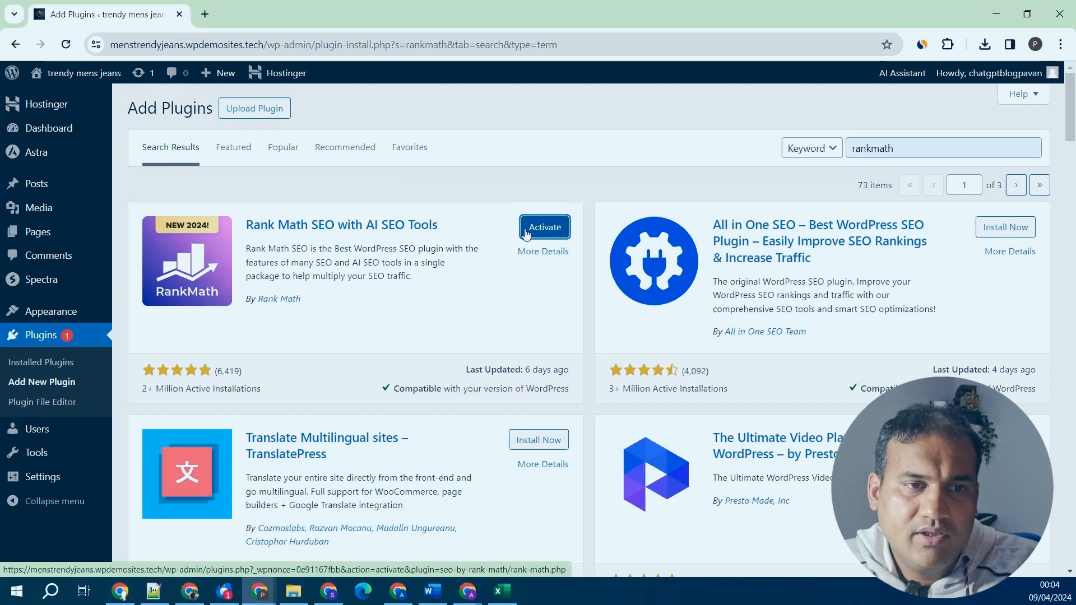
pyautogui.click(542, 227)
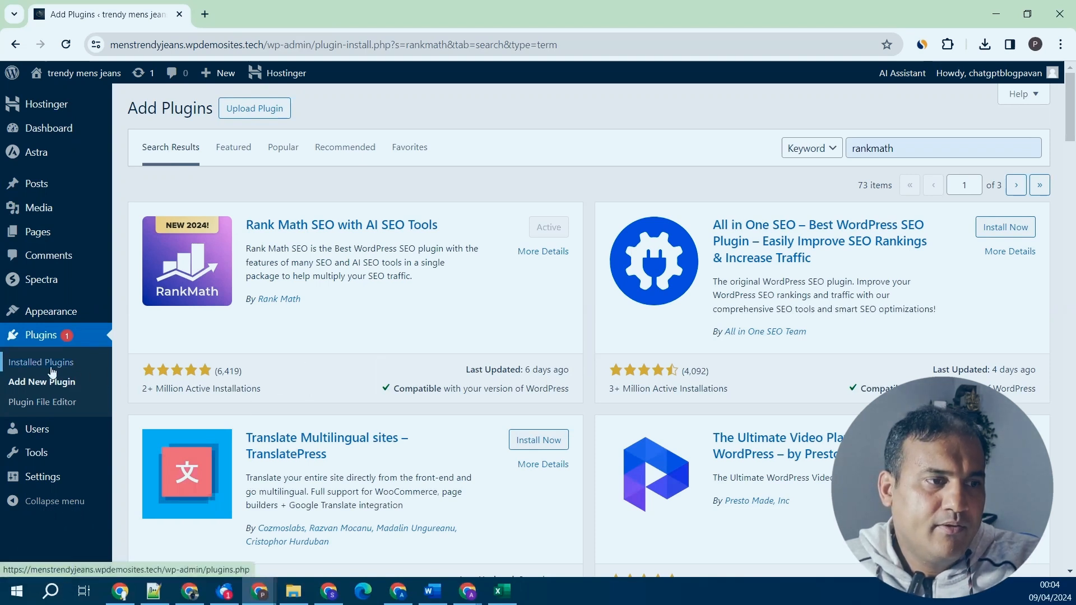
# Open the list of all posts and check the SEO details of the Guide to Buying Jeans For Older Men post.
pyautogui.moveTo(67, 187)
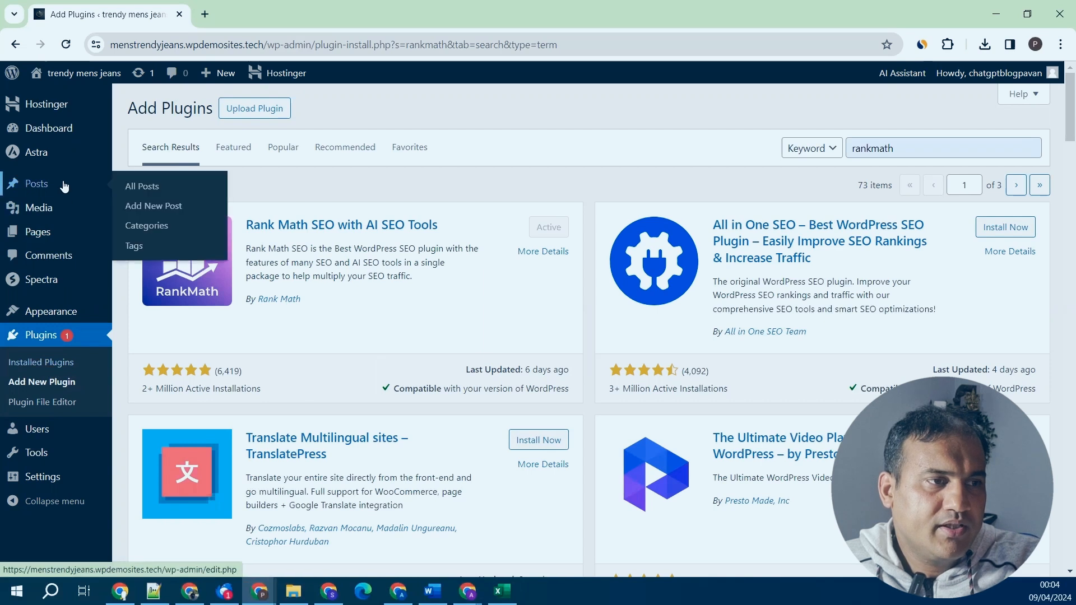
pyautogui.click(152, 192)
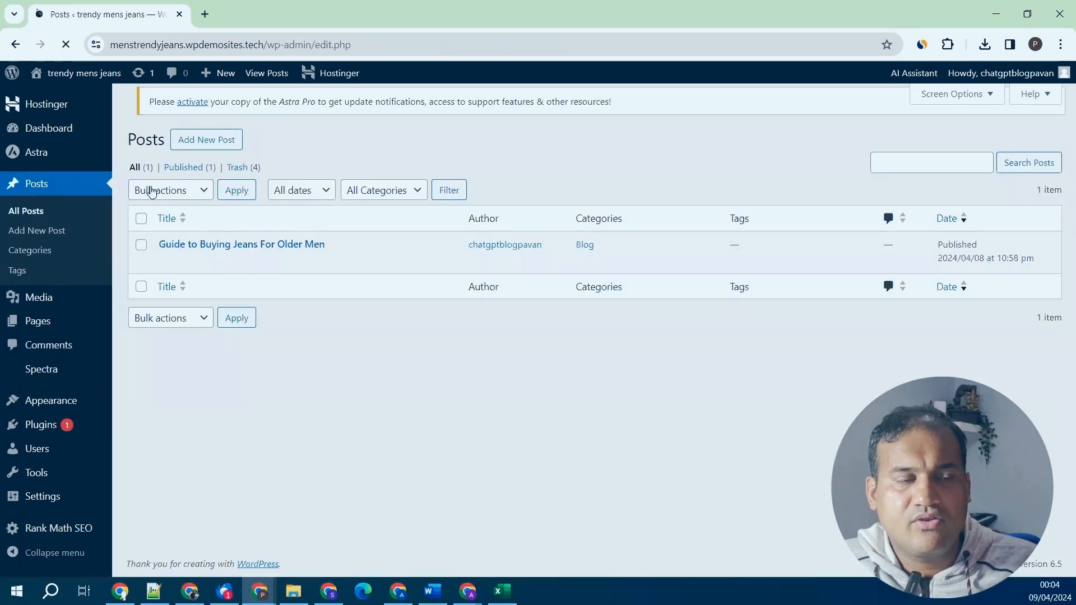
pyautogui.click(168, 273)
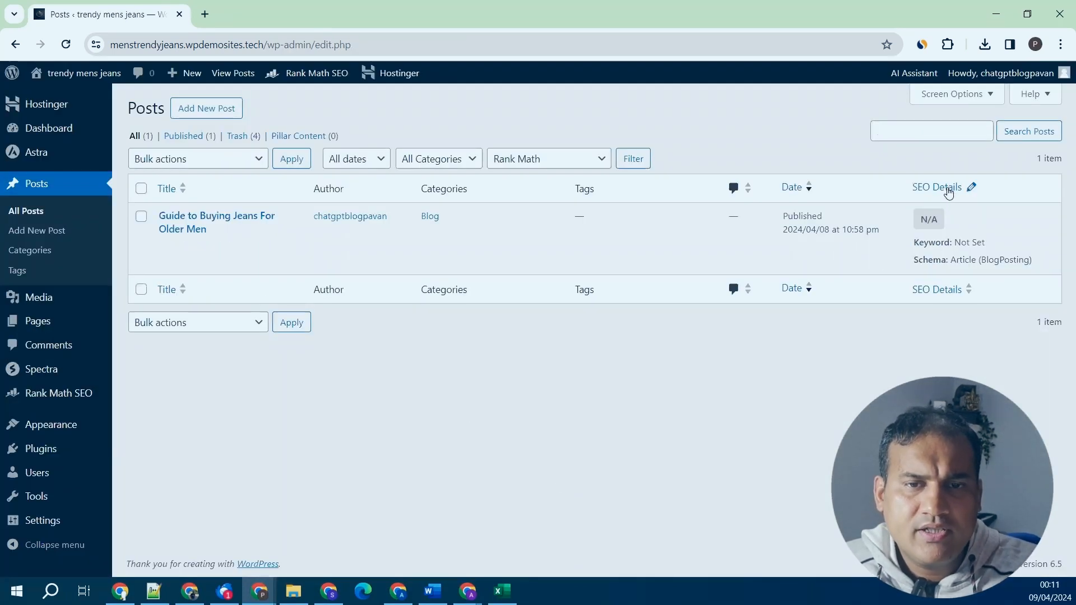
pyautogui.moveTo(272, 257)
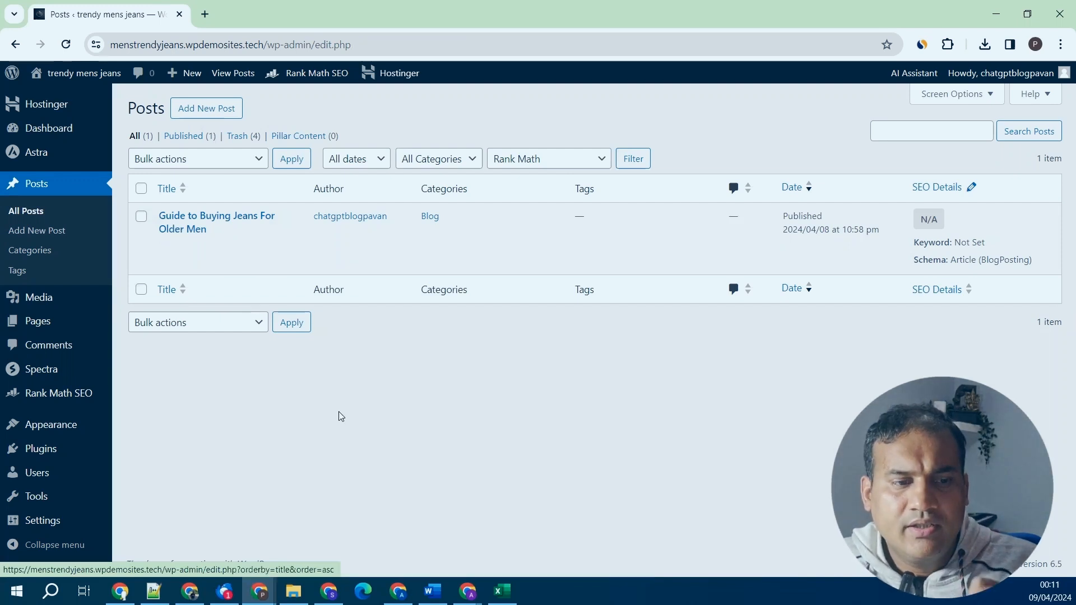
# Switch to the SEOWriting.ai browser window and open its Builder page.
pyautogui.click(468, 590)
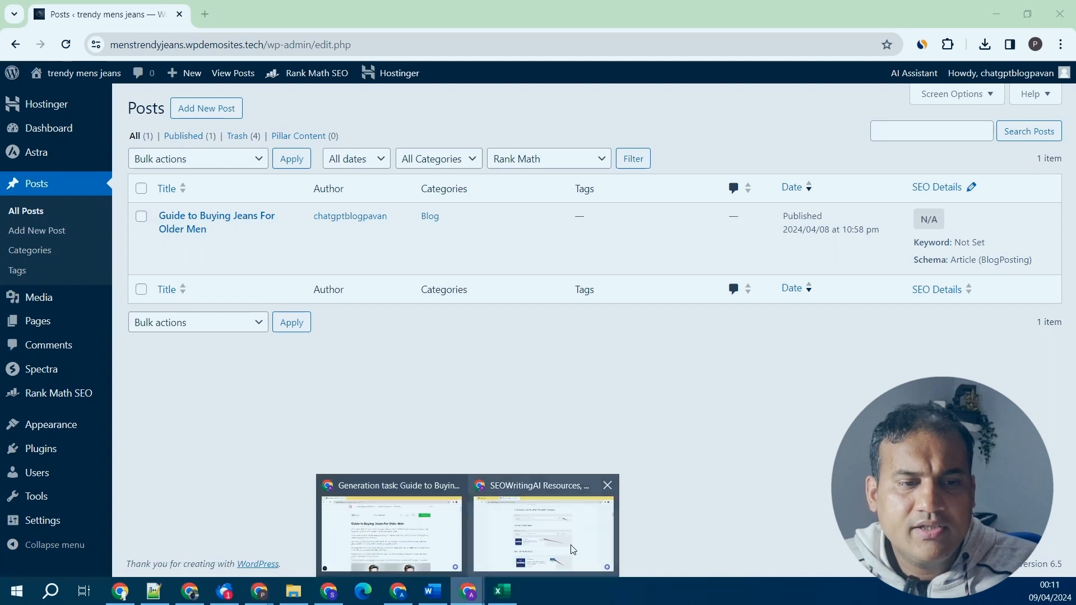
pyautogui.click(571, 549)
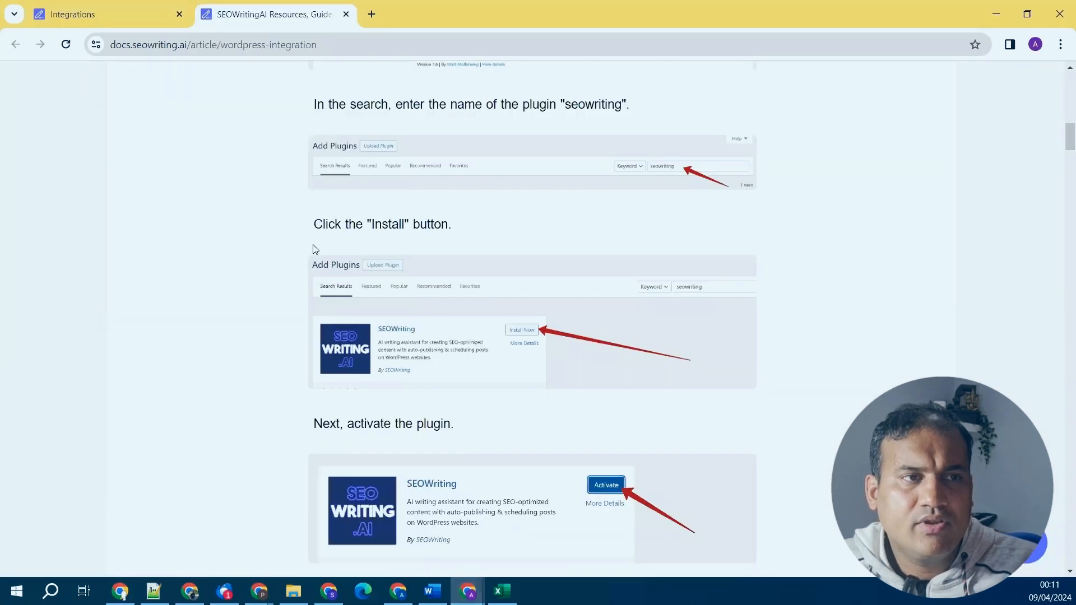
pyautogui.click(128, 5)
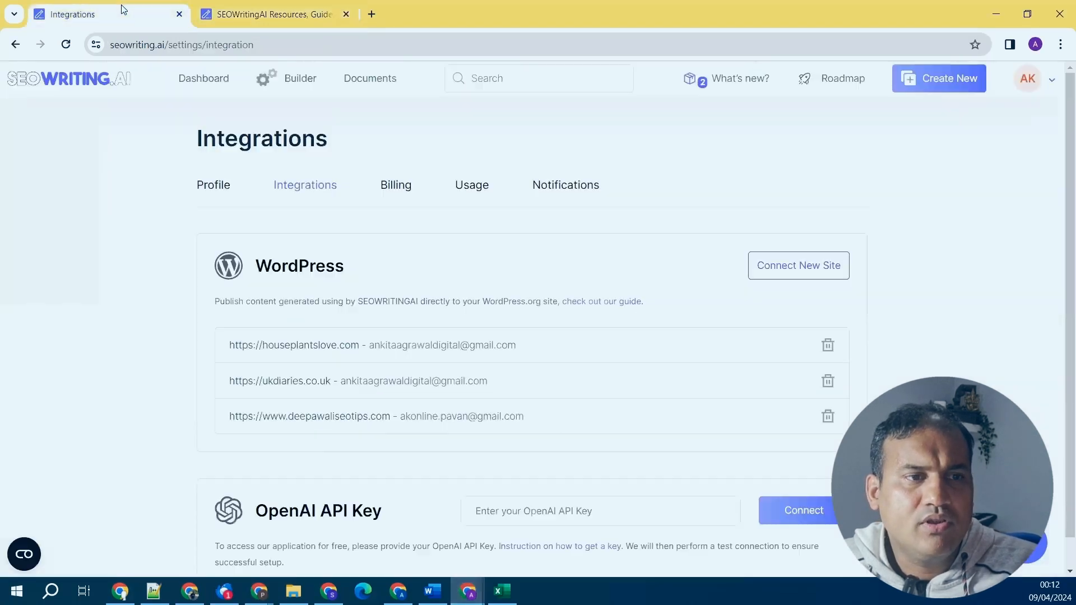
pyautogui.click(285, 83)
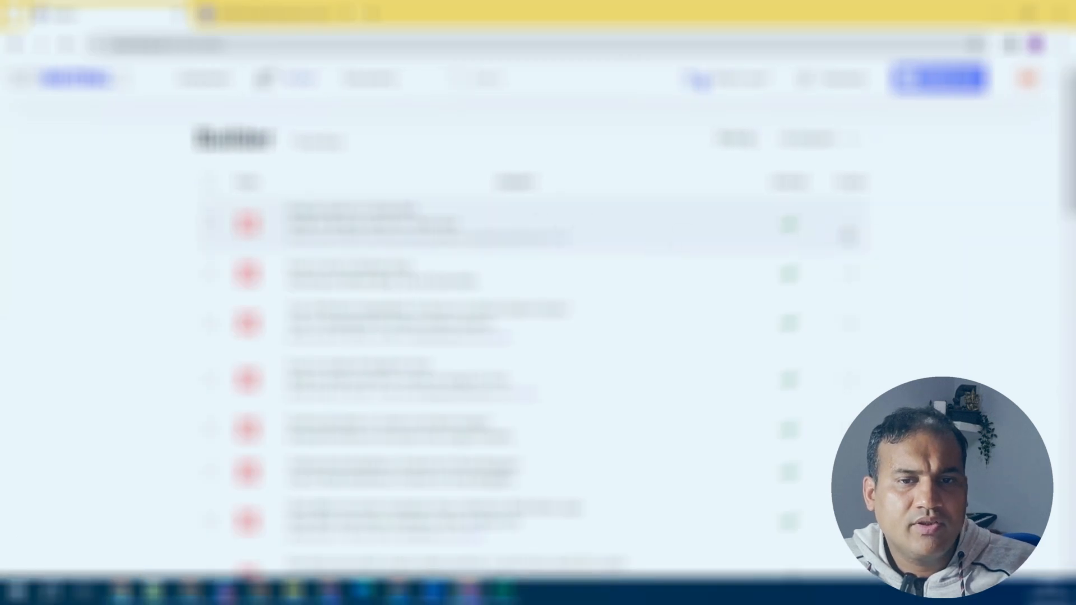
# Open the Guide to Buying Jeans For Older Men article for editing and review its keyword checklist and body text.
pyautogui.click(656, 219)
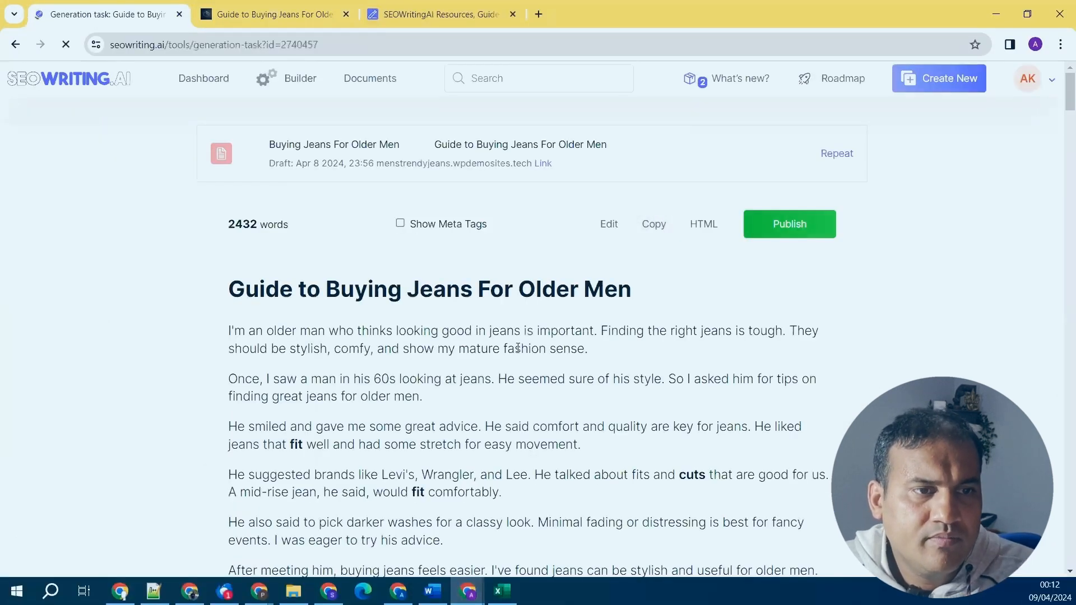
pyautogui.click(610, 227)
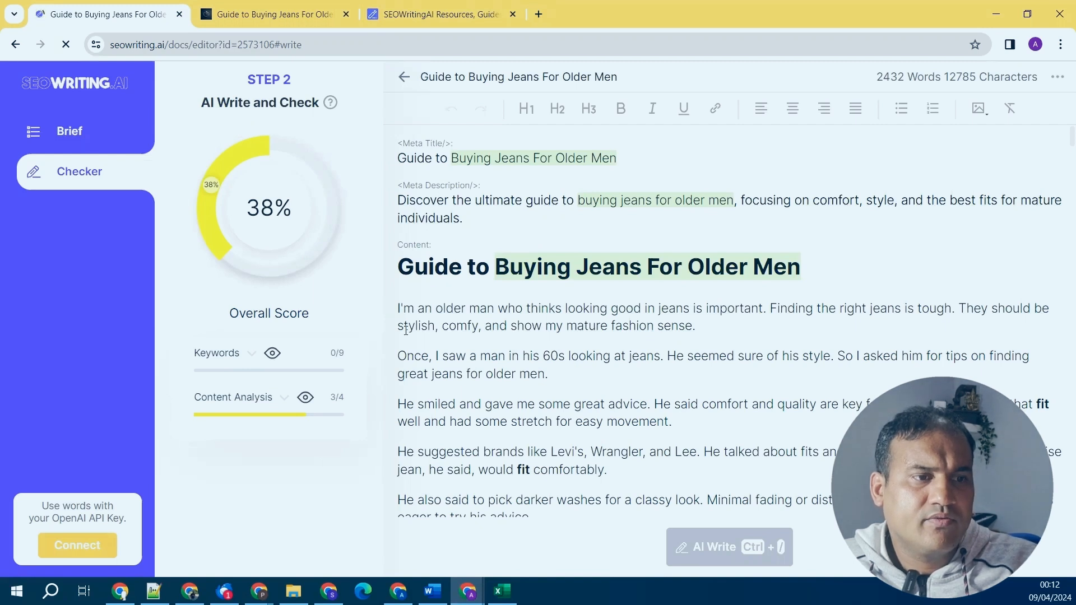
pyautogui.click(246, 355)
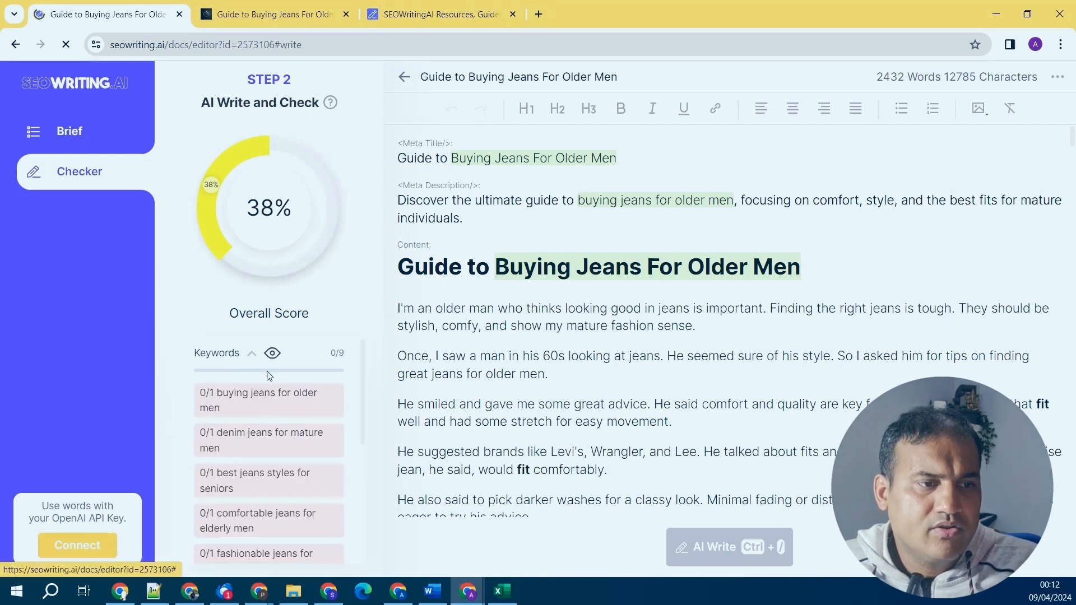
pyautogui.scroll(-5, 291, 403)
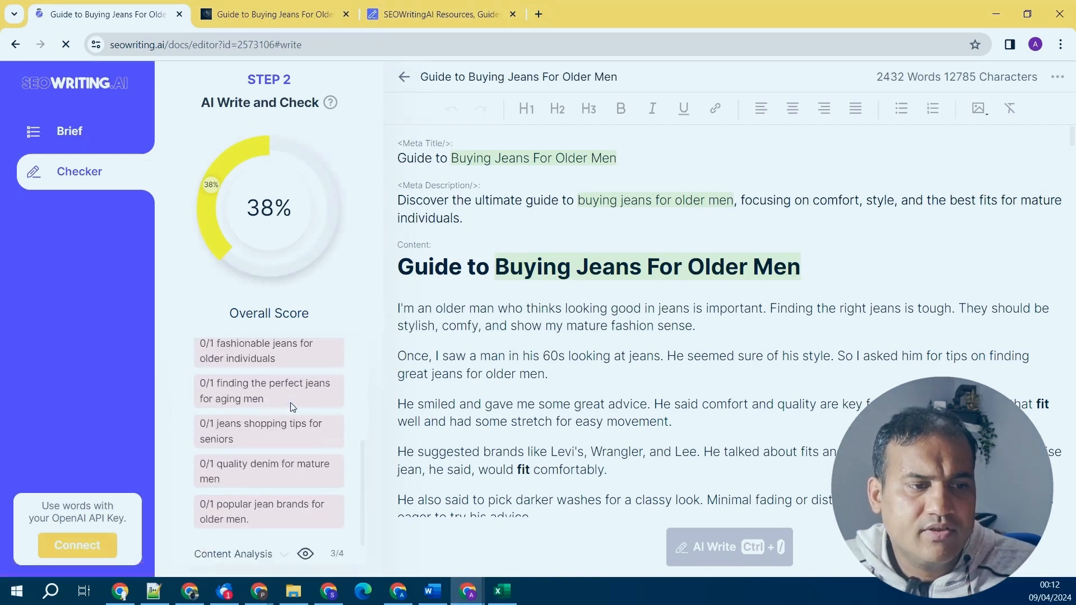
pyautogui.scroll(-1, 291, 404)
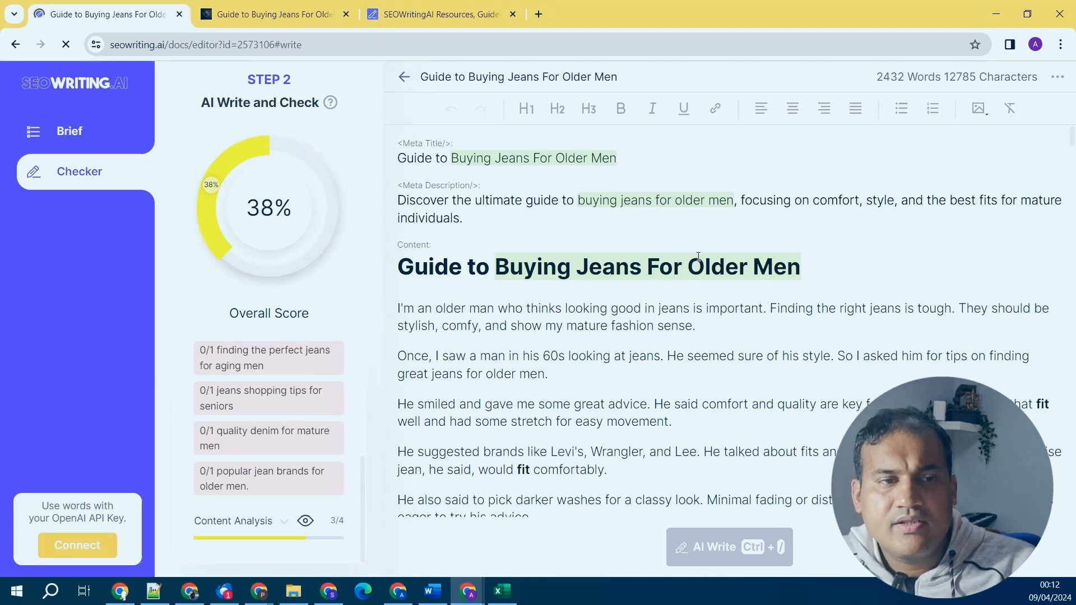
pyautogui.scroll(-10, 700, 269)
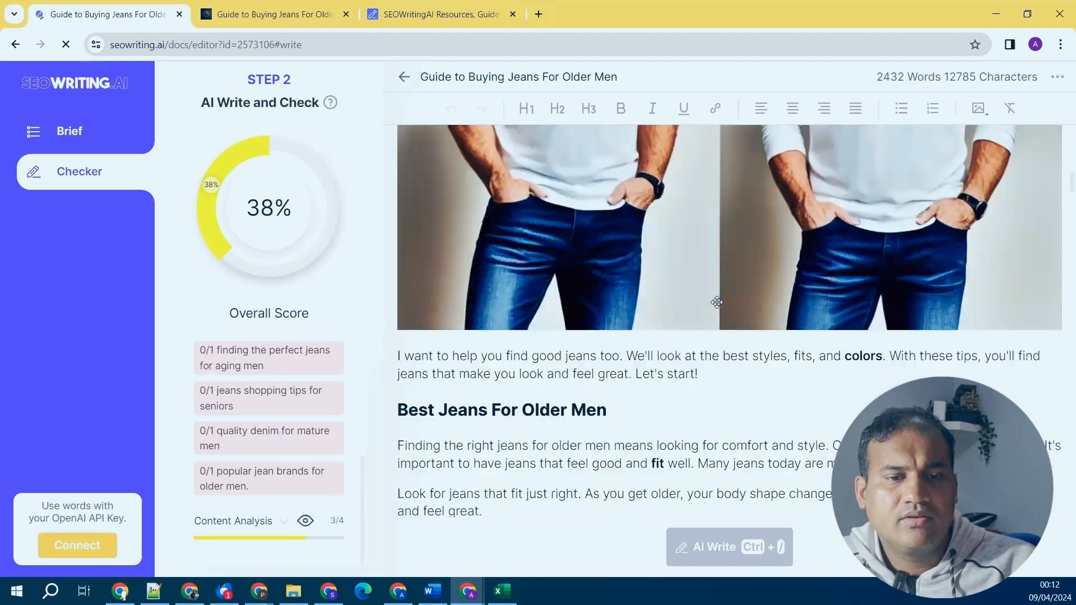
pyautogui.scroll(-5, 718, 303)
pyautogui.scroll(-10, 718, 302)
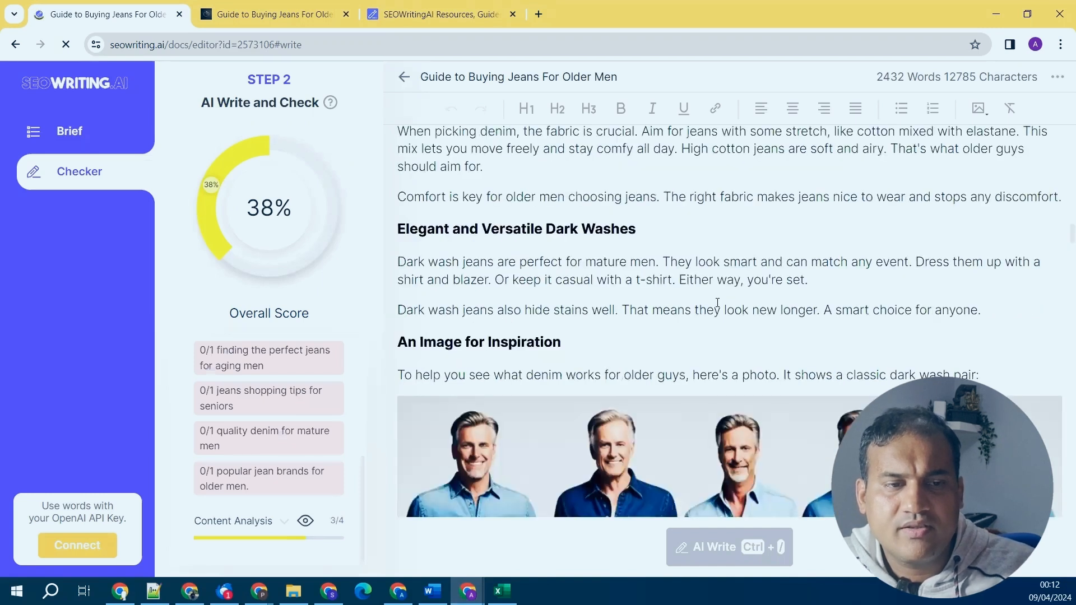
pyautogui.scroll(-10, 718, 303)
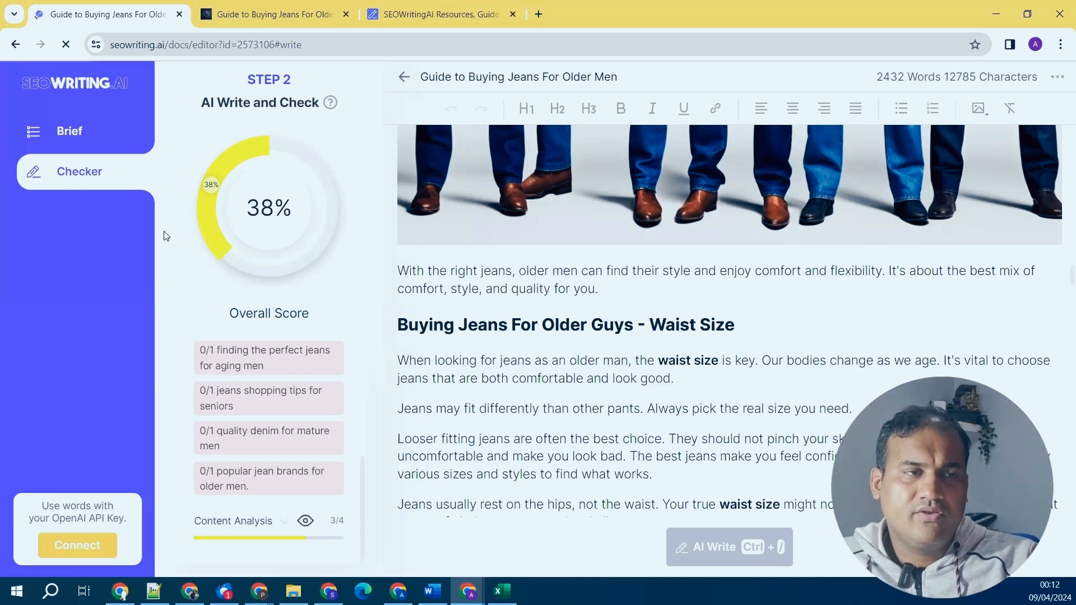
# Switch to the WordPress browser window and open the list of all pages.
pyautogui.hotkey('alt', 'Tab')
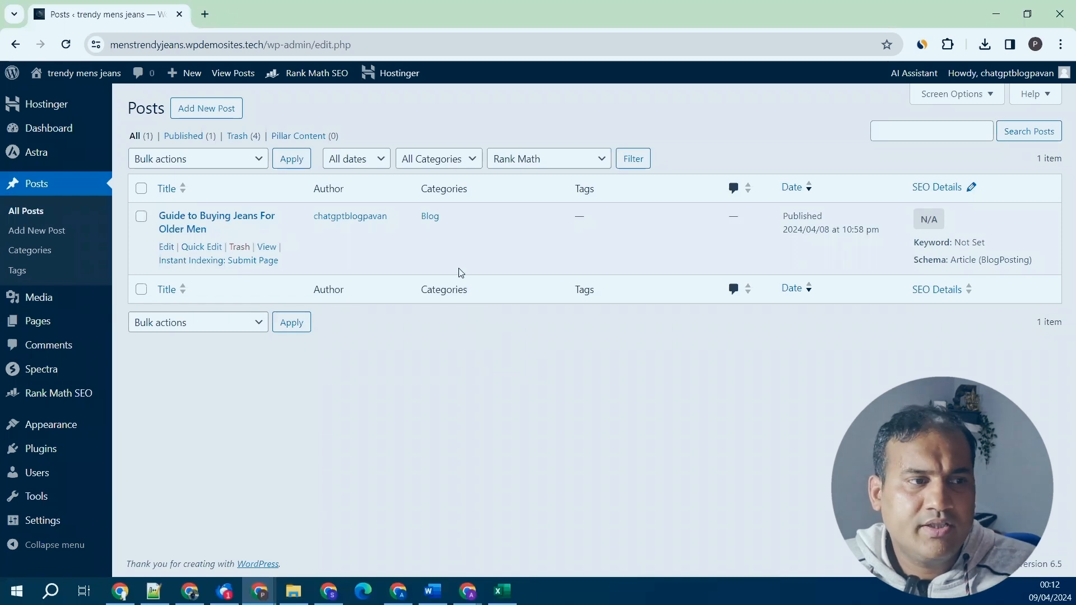
pyautogui.moveTo(72, 328)
pyautogui.click(139, 325)
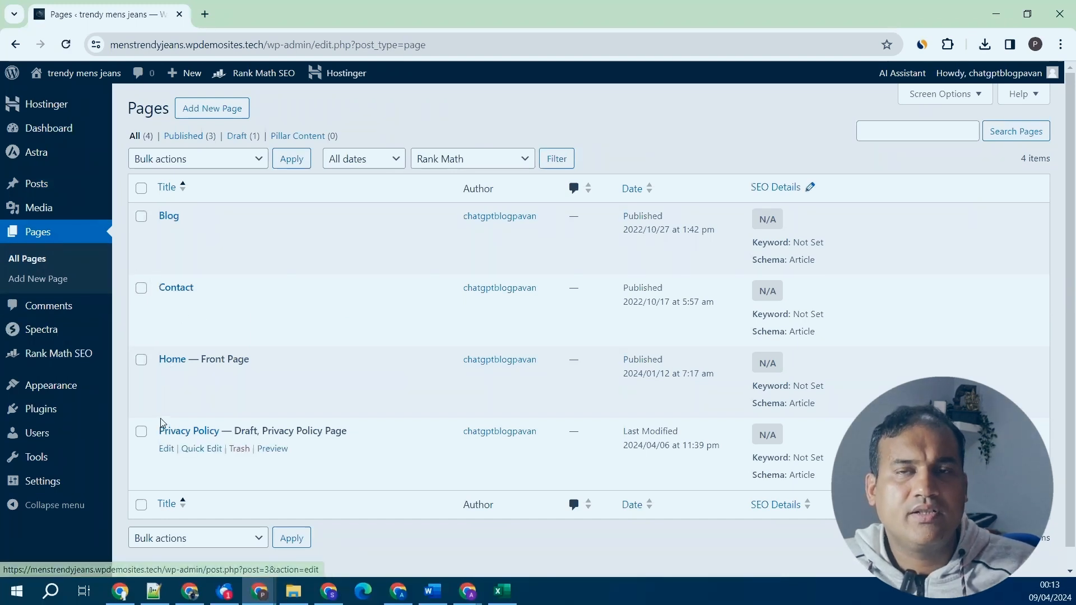
# Open deepawaliseotips.com in a new browser tab and review the article writing and mandatory Adsense page generators on its Tools page.
pyautogui.click(207, 16)
pyautogui.write('de')
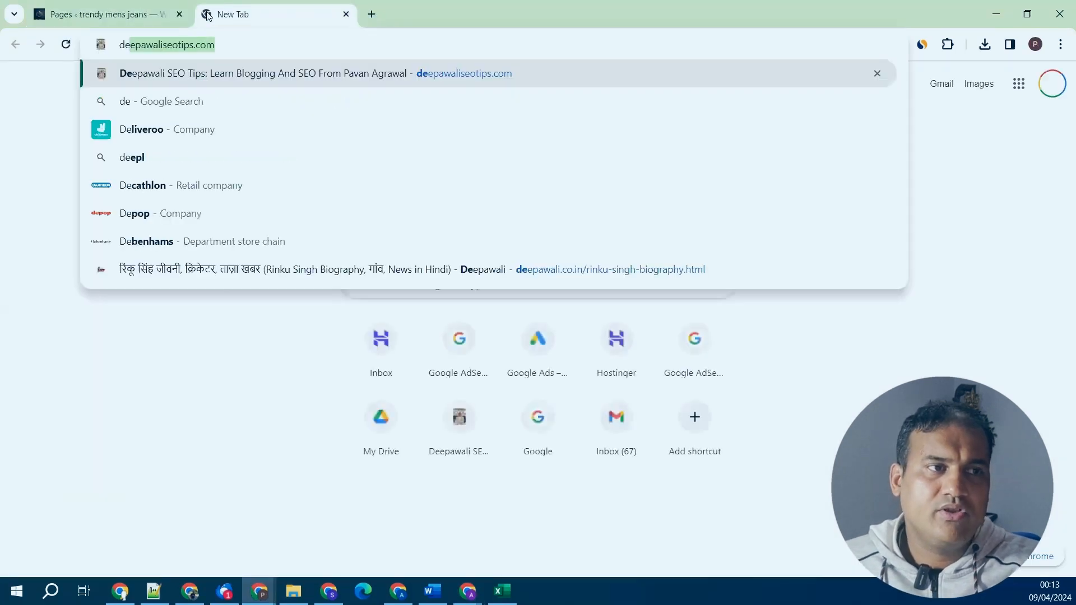
pyautogui.press('Return')
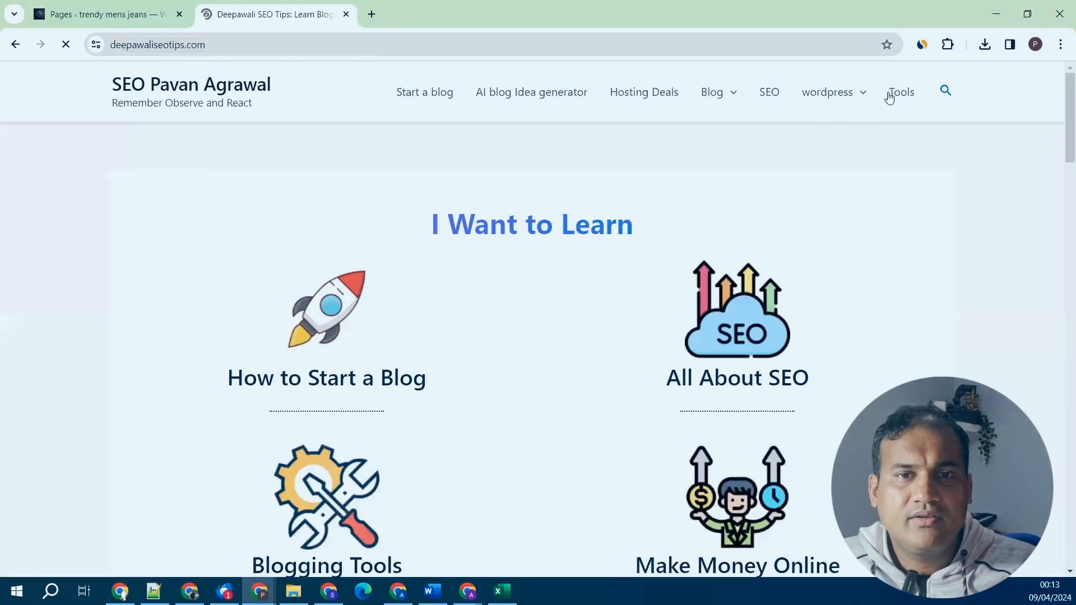
pyautogui.click(899, 92)
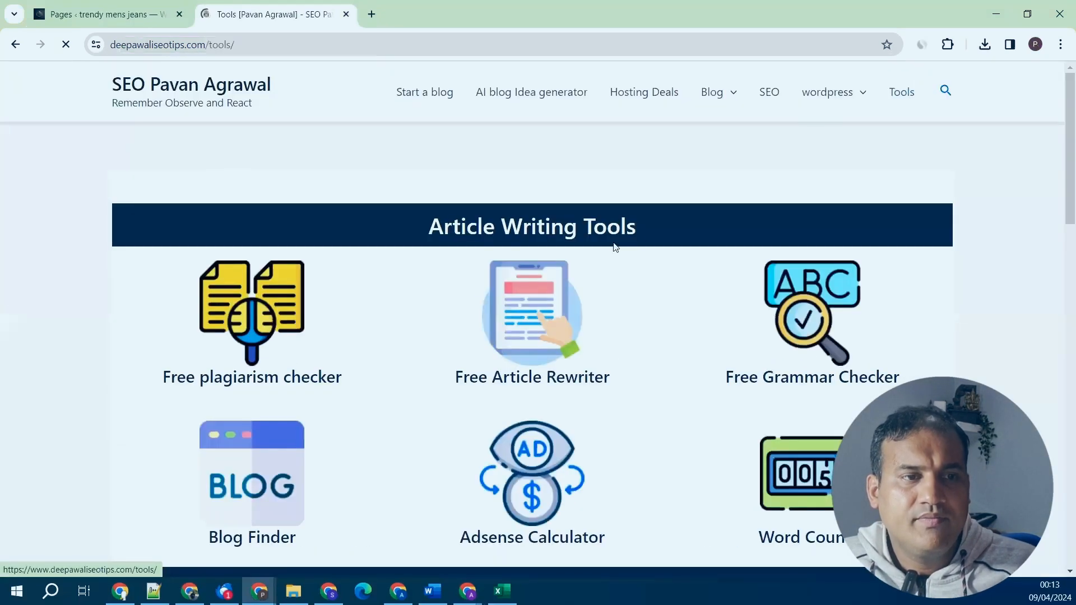
pyautogui.moveTo(430, 225); pyautogui.dragTo(620, 221)
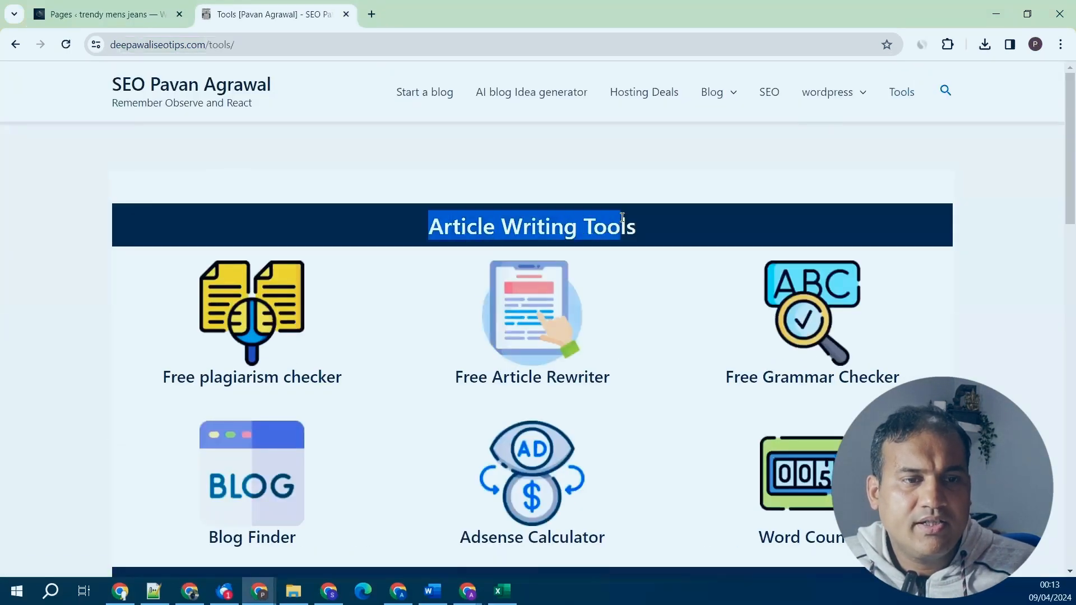
pyautogui.scroll(-4, 620, 220)
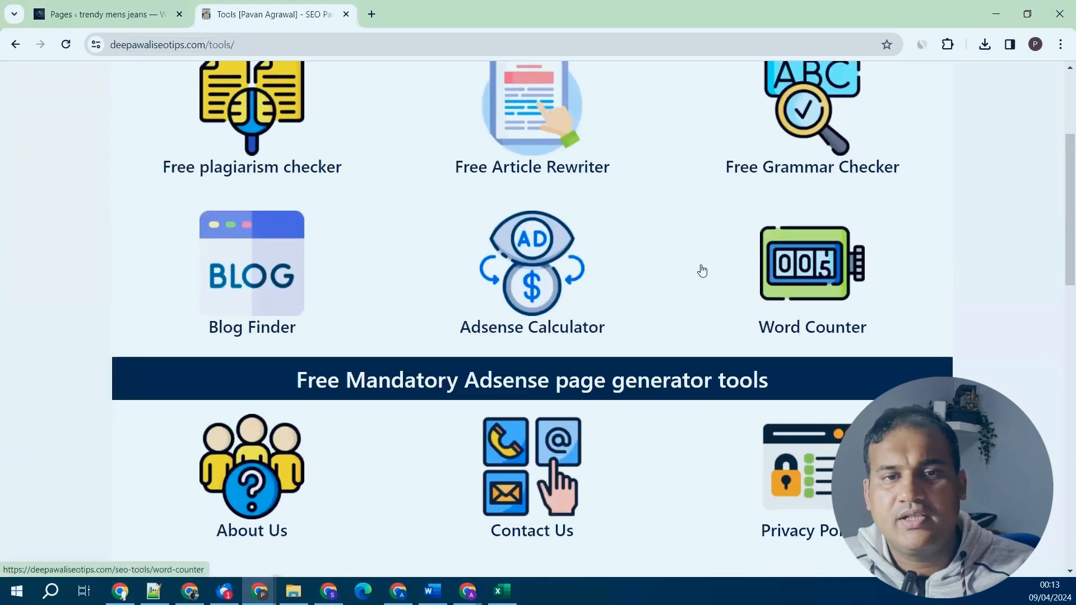
pyautogui.scroll(-4, 702, 271)
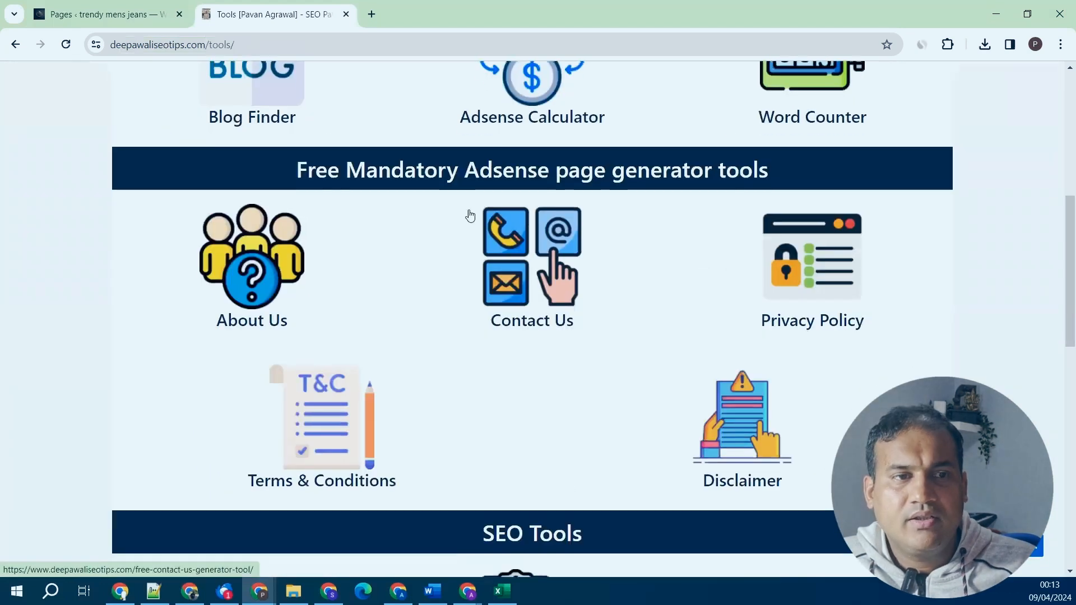
pyautogui.moveTo(296, 170); pyautogui.dragTo(784, 174)
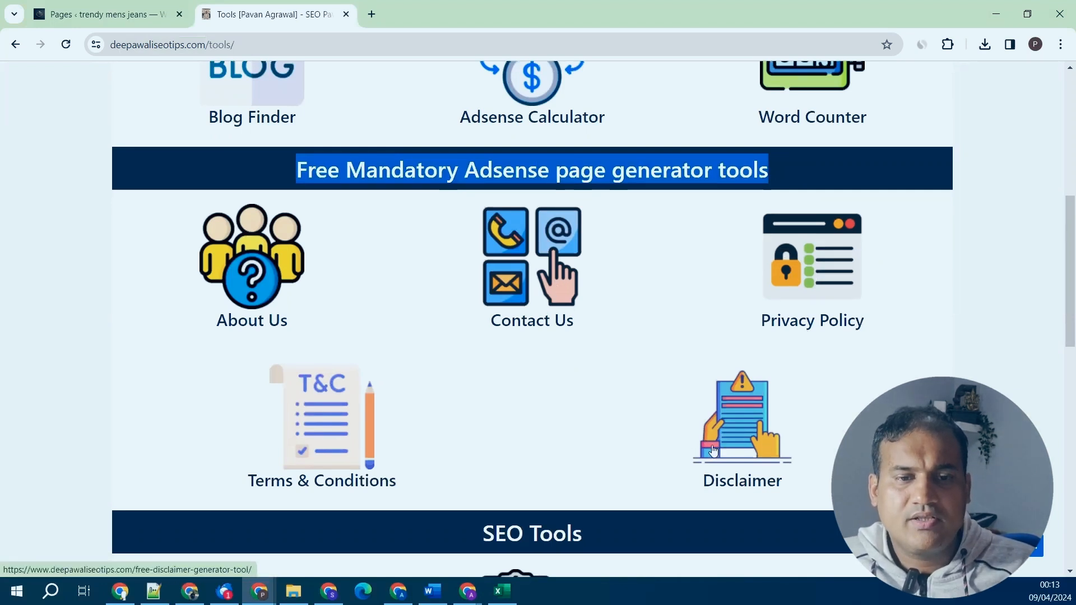
# Open the free Terms & Conditions generator and start filling in its Website Name.
pyautogui.click(361, 408)
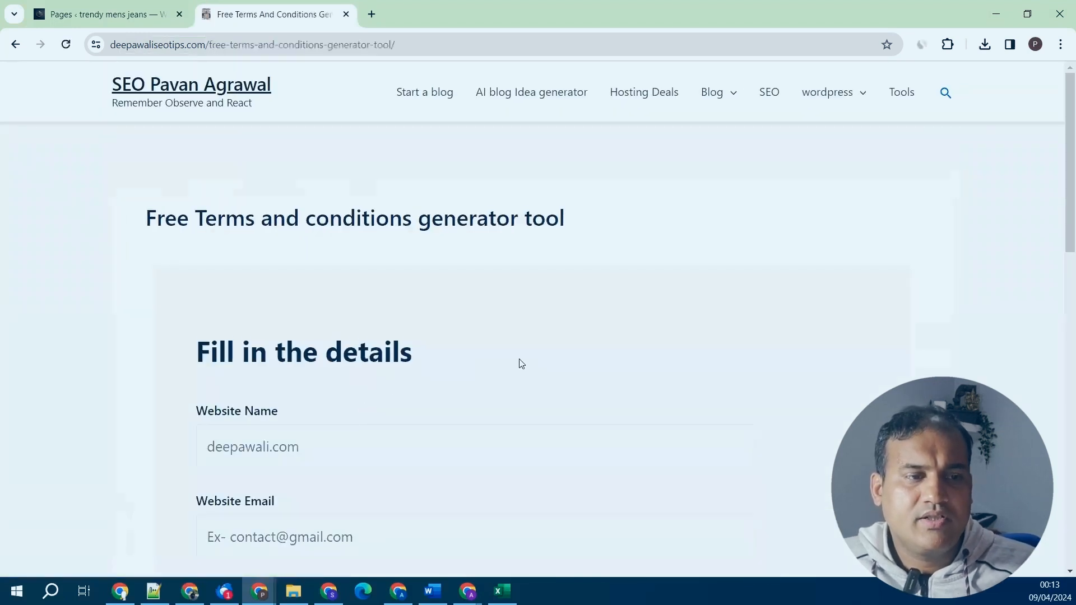
pyautogui.scroll(-3, 521, 364)
pyautogui.scroll(-1, 521, 364)
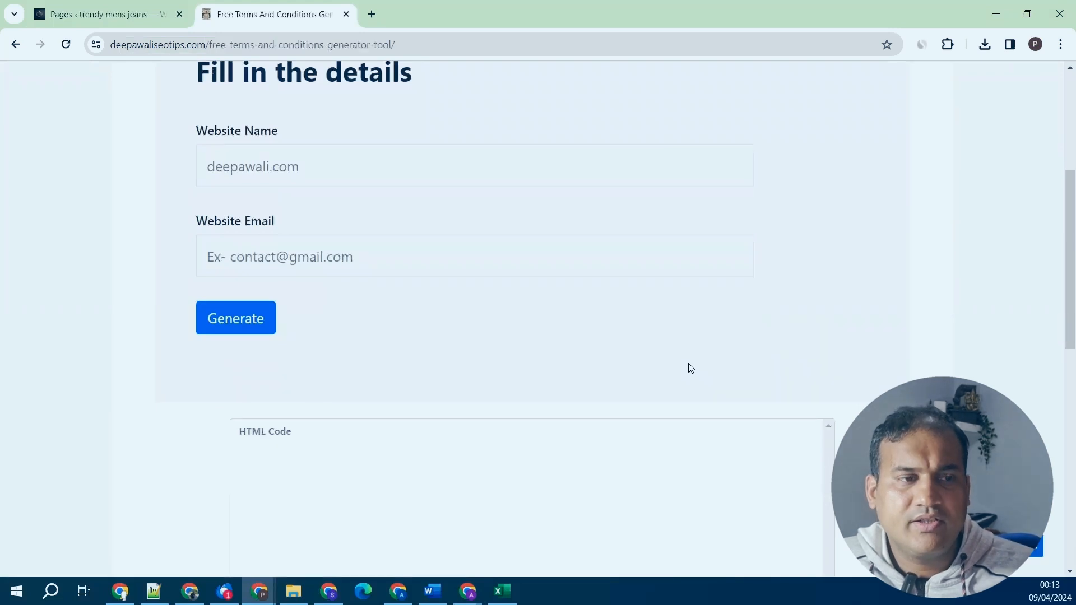
pyautogui.scroll(2, 529, 326)
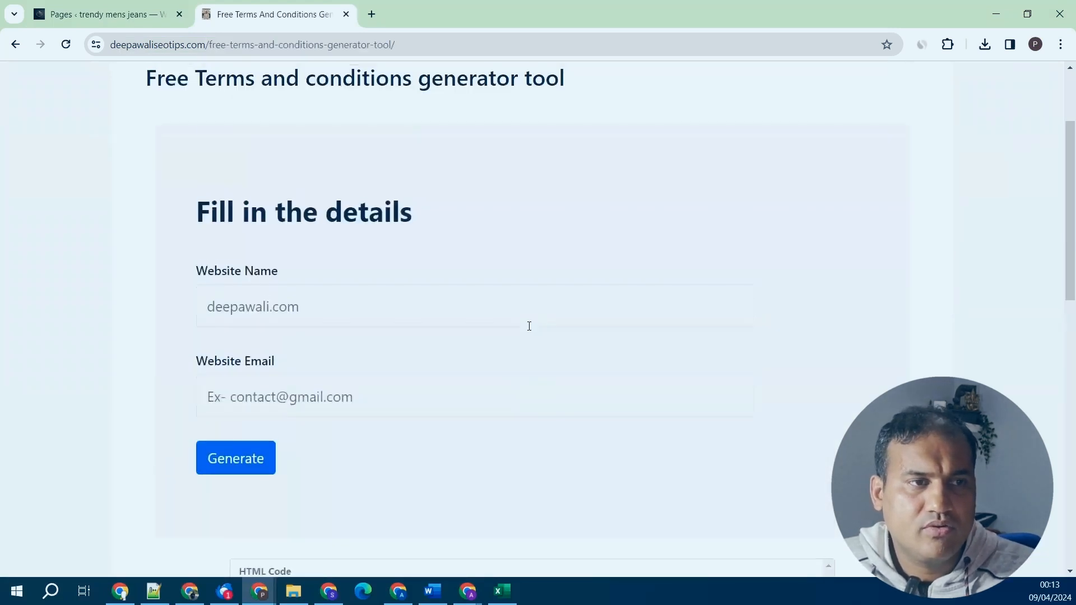
pyautogui.click(324, 310)
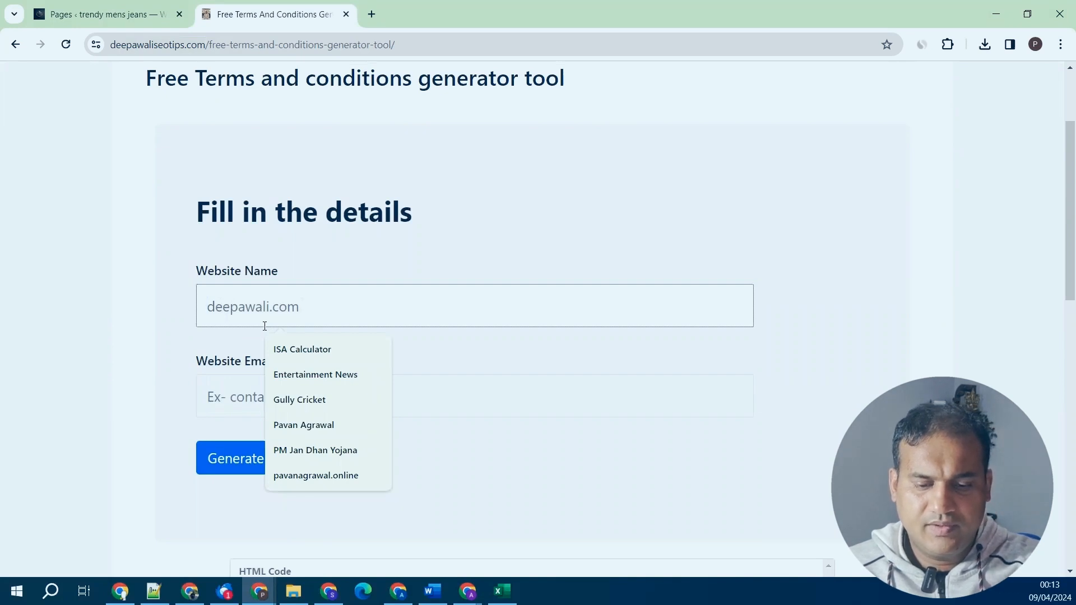
pyautogui.write('mens tre')
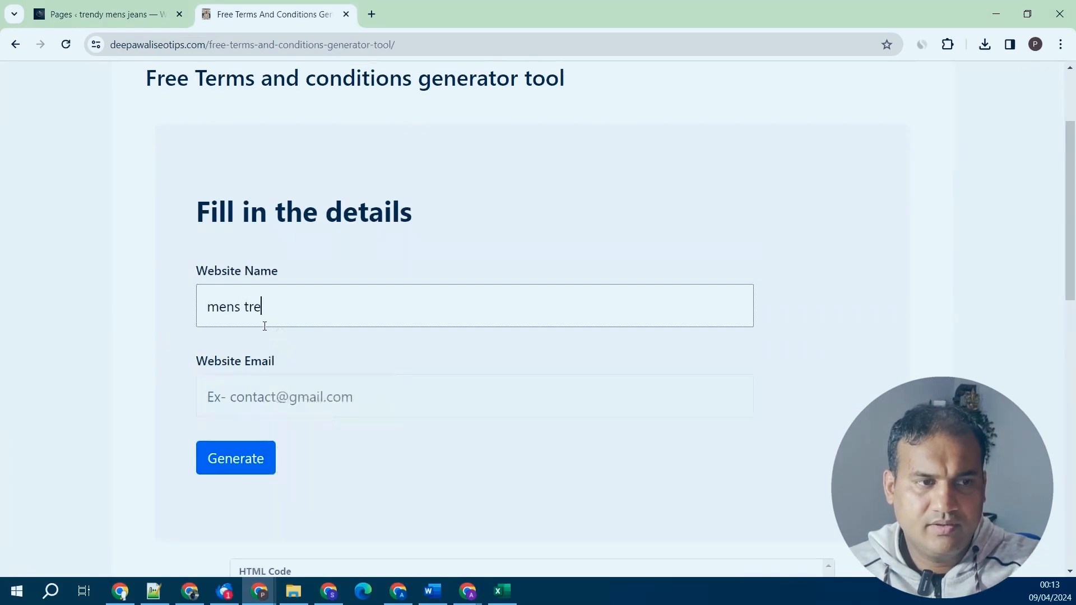
pyautogui.press('BackSpace')
pyautogui.press('BackSpace')
pyautogui.press('BackSpace')
pyautogui.press('BackSpace')
pyautogui.press('BackSpace')
pyautogui.press('BackSpace')
pyautogui.press('BackSpace')
pyautogui.press('BackSpace')
# Paste the clipboard text into Website Name and copy only the domain menstrendyjeans.wpdemosites.tech out of it.
pyautogui.write('https://menstrendyjeans.wpdemosites.tech/wp-includes/js/dist/data.min.js?ver=e6595ba1a7cd34429f66:9:2628')
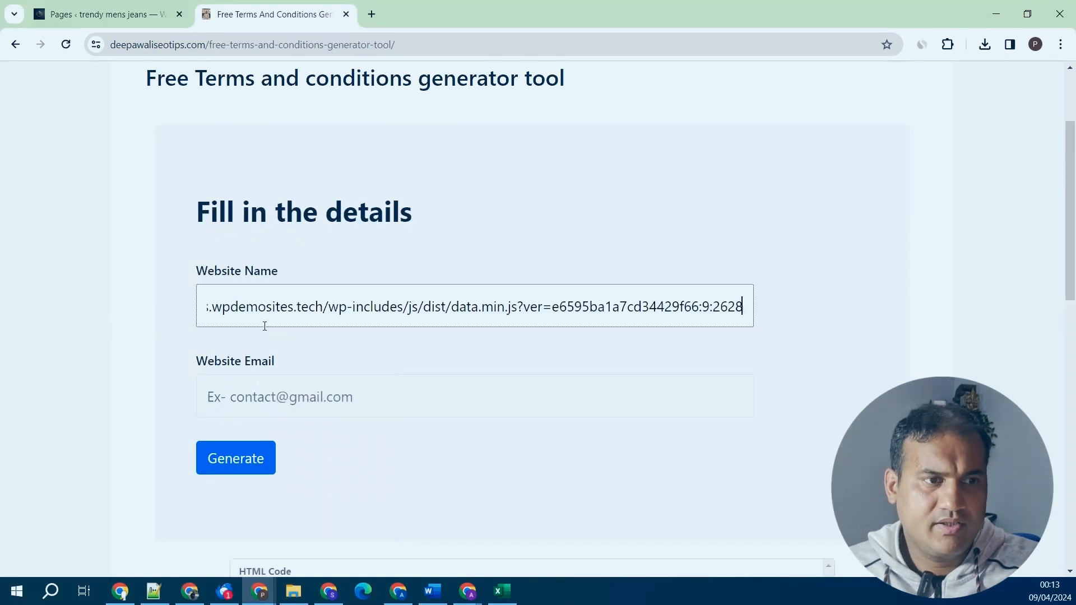
pyautogui.press('Left')
pyautogui.press('Left')
pyautogui.press('Left')
pyautogui.press('Left')
pyautogui.press('Left')
pyautogui.press('Left')
pyautogui.press('Left')
pyautogui.press('Left')
pyautogui.press('Left')
pyautogui.press('Left')
pyautogui.press('Left')
pyautogui.press('Left')
pyautogui.press('Left')
pyautogui.press('Left')
pyautogui.press('Left')
pyautogui.press('Left')
pyautogui.press('Left')
pyautogui.press('Left')
pyautogui.press('Left')
pyautogui.press('Left')
pyautogui.press('Left')
pyautogui.press('Left')
pyautogui.press('Left')
pyautogui.press('Left')
pyautogui.press('Left')
pyautogui.press('Left')
pyautogui.press('Left')
pyautogui.press('Left')
pyautogui.press('Left')
pyautogui.press('Left')
pyautogui.press('Left')
pyautogui.press('Left')
pyautogui.press('Left')
pyautogui.press('Left')
pyautogui.press('Left')
pyautogui.press('Left')
pyautogui.press('Left')
pyautogui.press('Left')
pyautogui.press('Left')
pyautogui.press('Left')
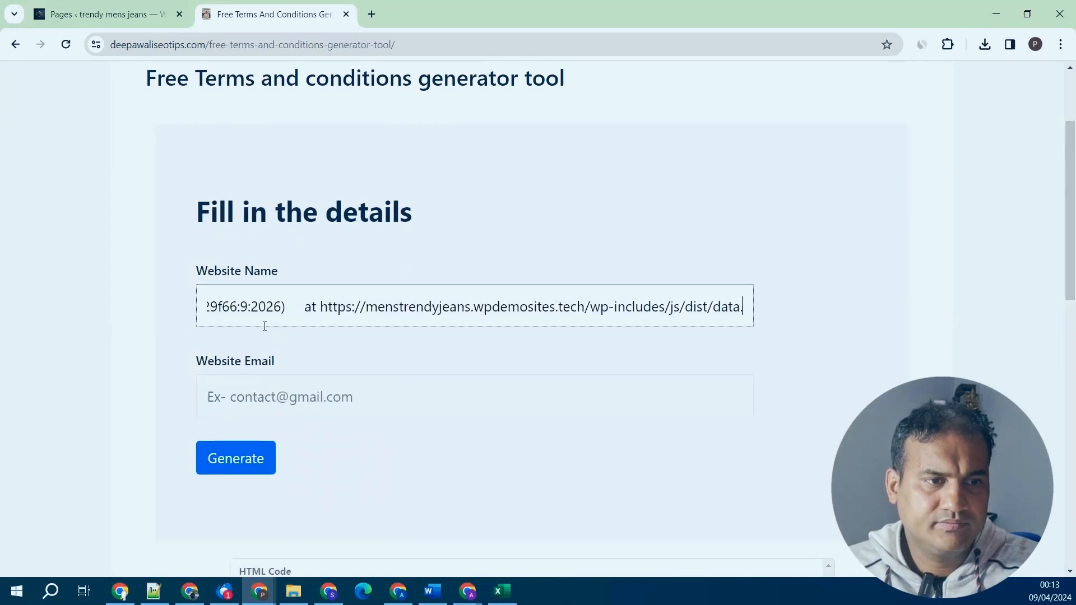
pyautogui.press('Left')
pyautogui.press('Left')
pyautogui.press('Left')
pyautogui.press('Left')
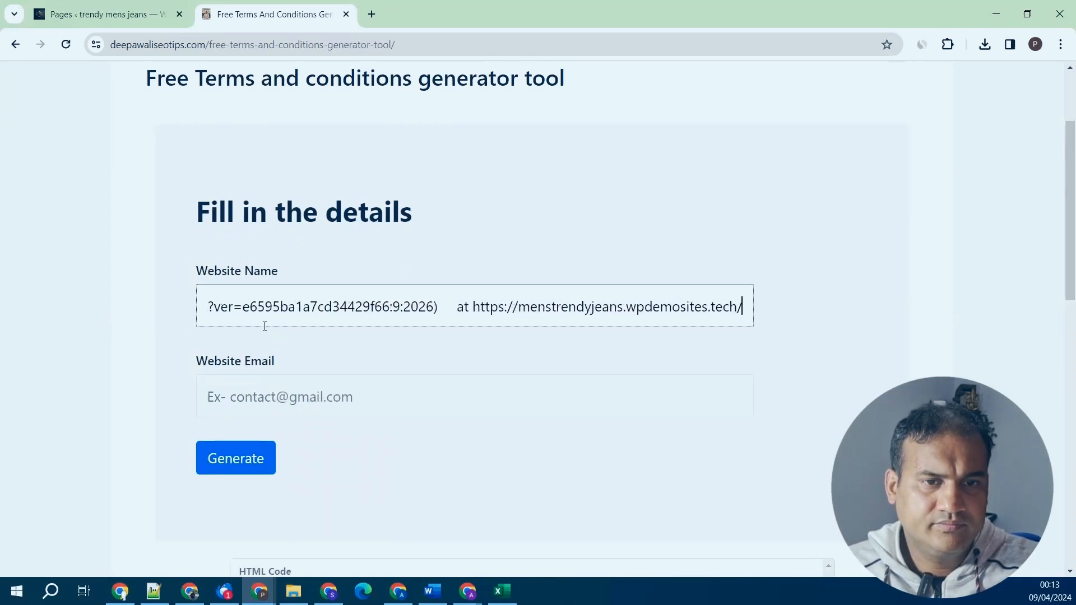
pyautogui.hotkey('shift', 'Left')
pyautogui.hotkey('shift', 'Left')
pyautogui.hotkey('shift', 'Left')
pyautogui.hotkey('shift', 'Left')
pyautogui.hotkey('shift', 'Left')
pyautogui.hotkey('shift', 'Left')
pyautogui.hotkey('shift', 'Left')
pyautogui.hotkey('shift', 'Left')
pyautogui.hotkey('shift', 'Left')
pyautogui.hotkey('shift', 'Left')
pyautogui.hotkey('shift', 'Left')
pyautogui.hotkey('shift', 'Left')
pyautogui.hotkey('shift', 'Left')
pyautogui.hotkey('shift', 'Left')
pyautogui.hotkey('shift', 'Left')
pyautogui.hotkey('shift', 'Left')
pyautogui.hotkey('shift', 'Left')
pyautogui.hotkey('shift', 'Left')
pyautogui.hotkey('shift', 'Left')
pyautogui.hotkey('shift', 'Left')
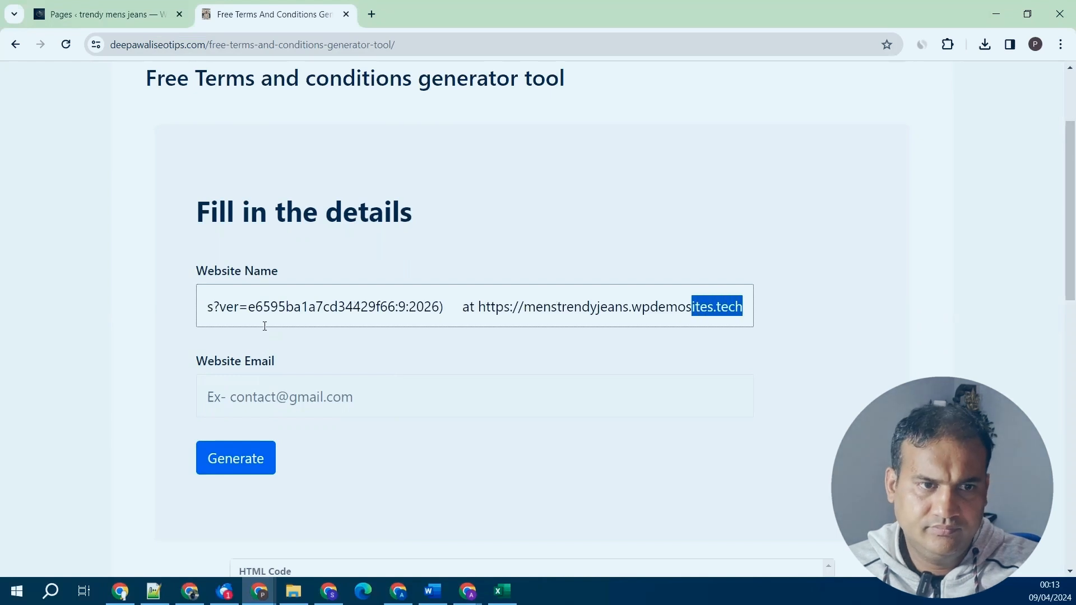
pyautogui.hotkey('shift', 'Left')
pyautogui.hotkey('shift', 'Left')
pyautogui.hotkey('ctrl', 'c')
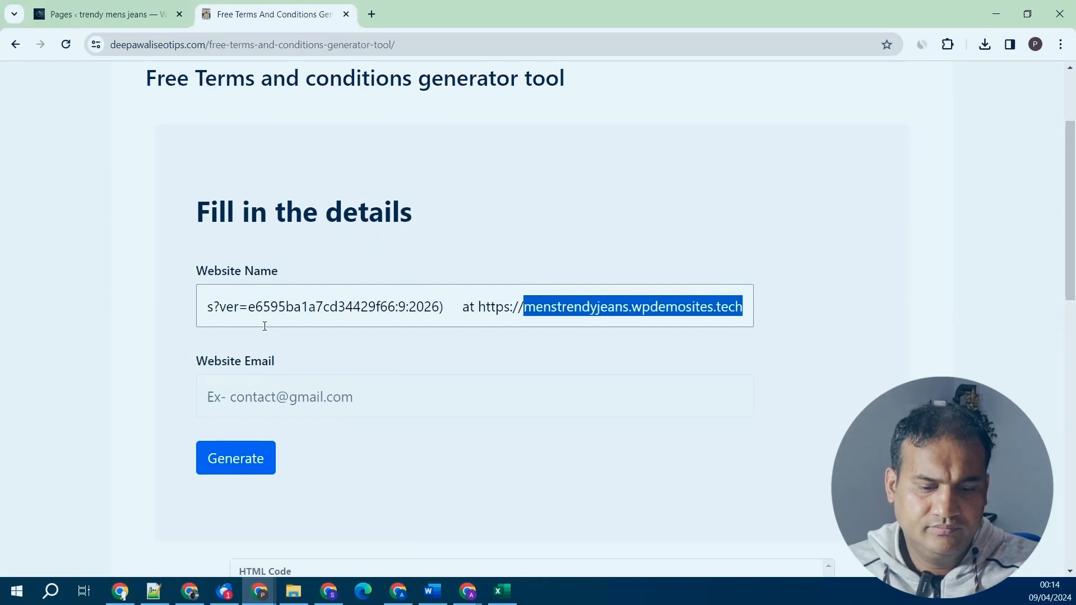
# Replace the whole Website Name entry with the copied domain menstrendyjeans.wpdemosites.tech.
pyautogui.hotkey('ctrl', 'a')
pyautogui.press('BackSpace')
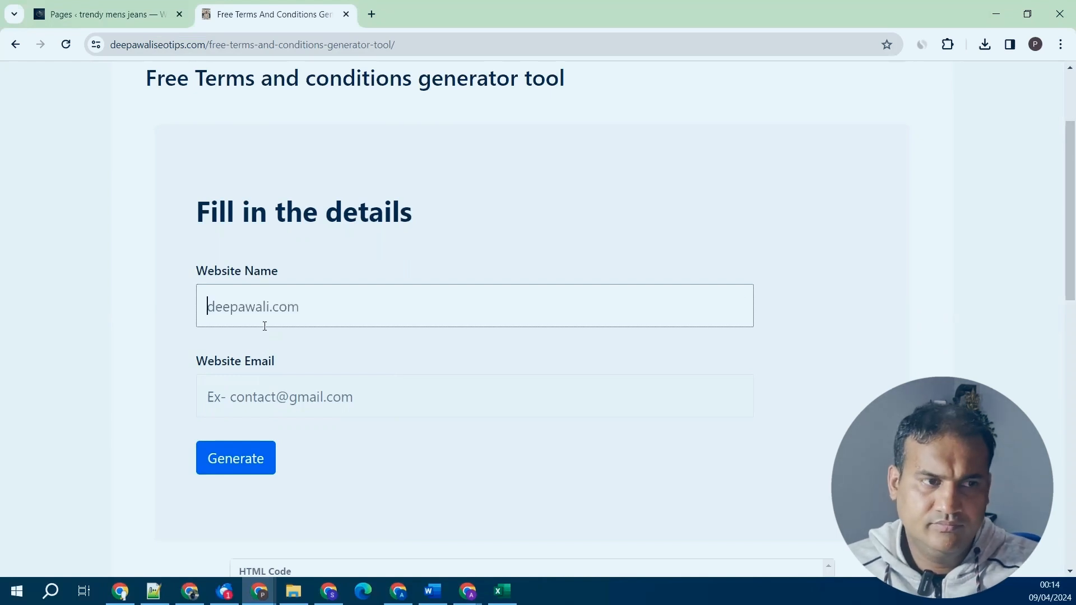
pyautogui.hotkey('ctrl', 'v')
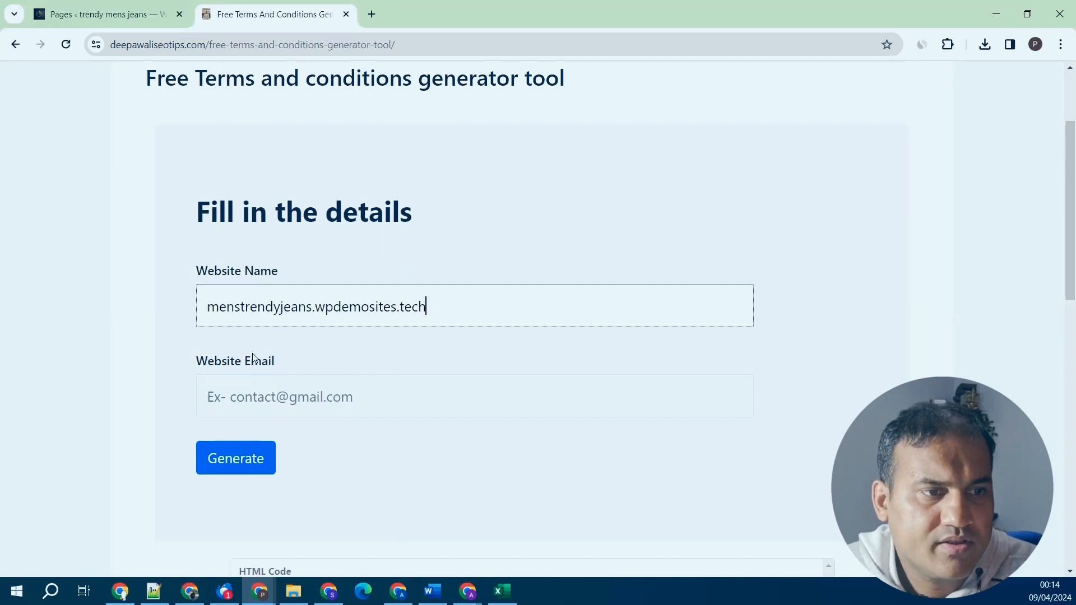
# Fill in the website email with a saved address and generate the terms and conditions.
pyautogui.click(294, 400)
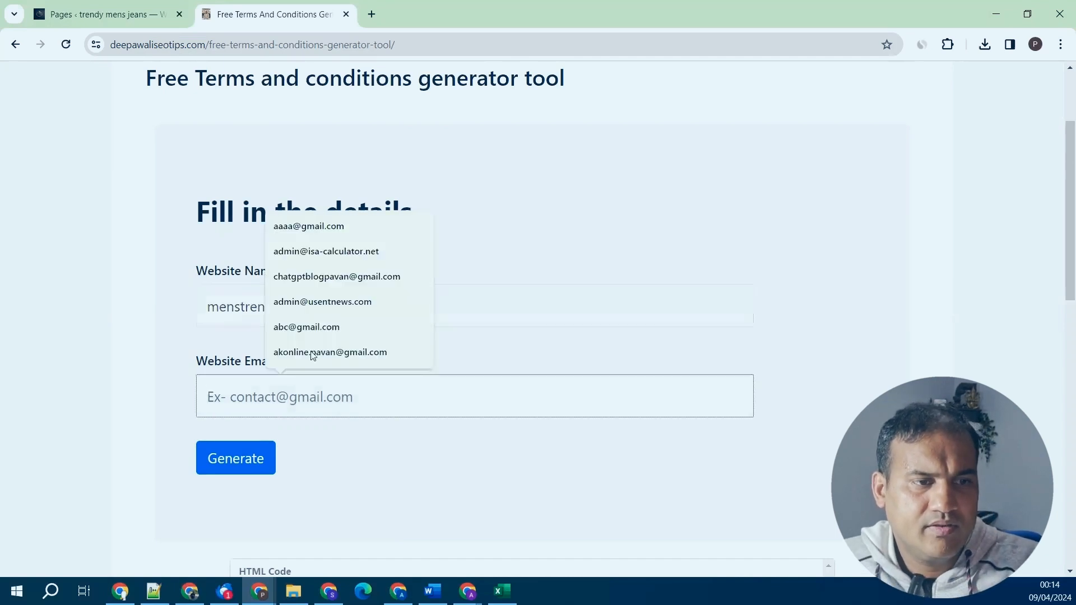
pyautogui.click(317, 226)
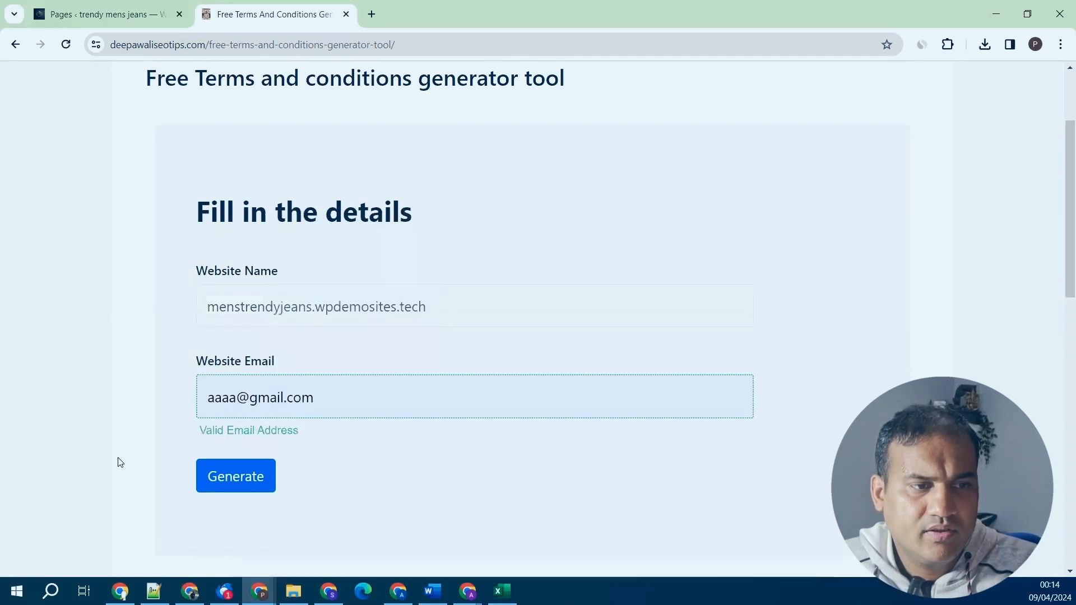
pyautogui.click(218, 485)
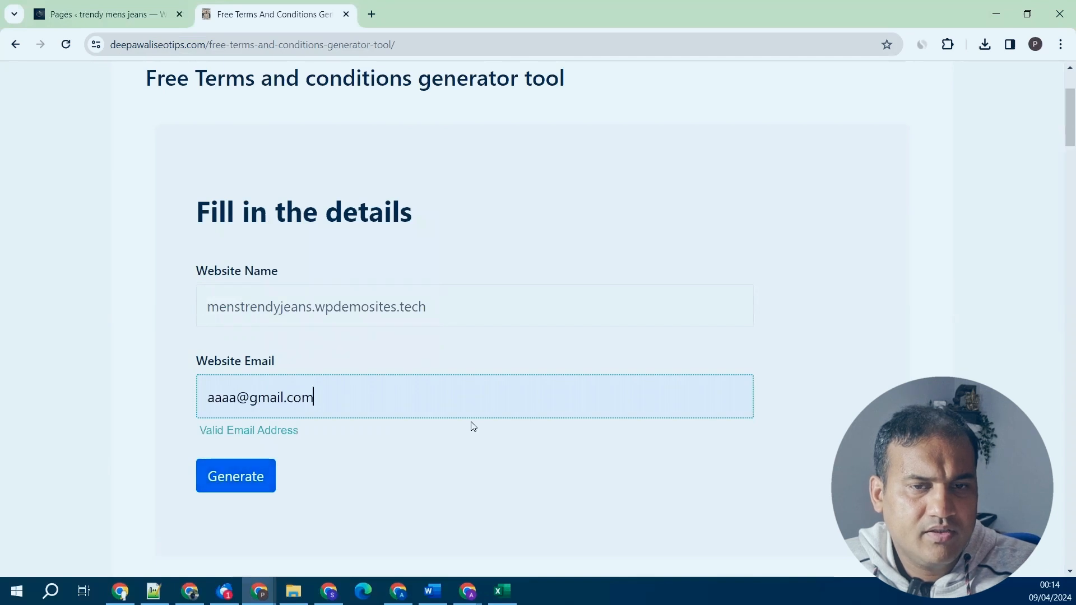
# Copy the generated terms and conditions HTML code and start a new page on the trendy mens jeans site.
pyautogui.scroll(-6, 473, 427)
pyautogui.click(538, 504)
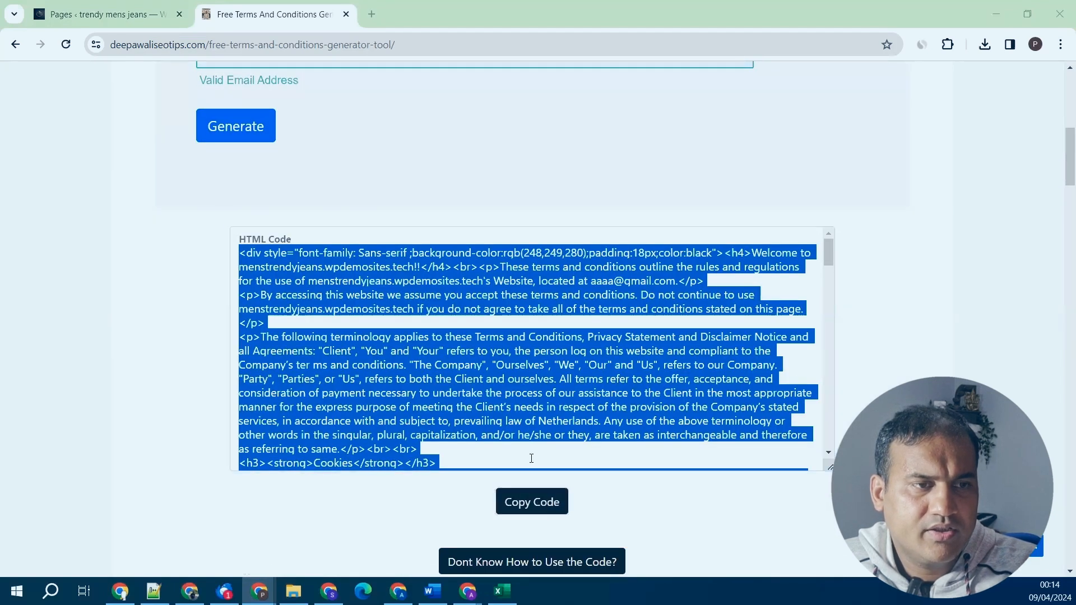
pyautogui.hotkey('alt', 'Tab')
pyautogui.hotkey('alt', 'Tab')
pyautogui.click(123, 14)
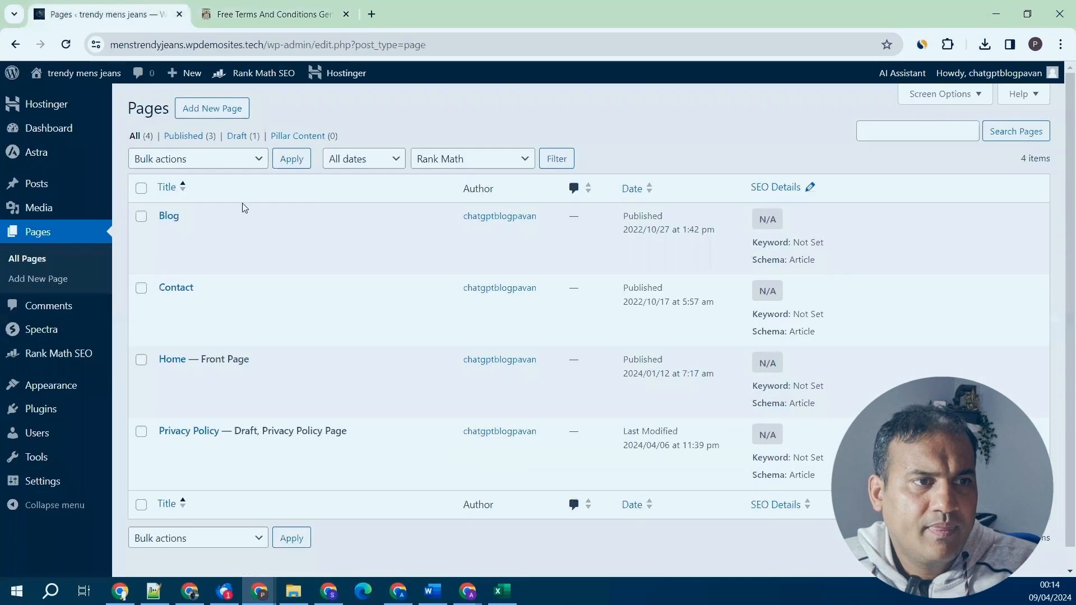
pyautogui.click(223, 115)
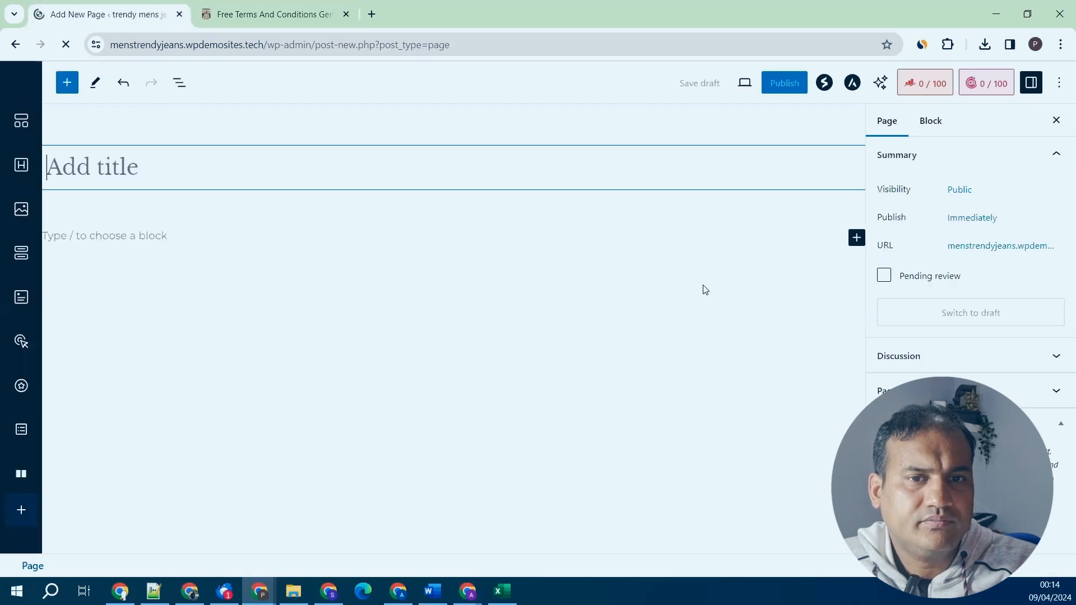
# Title the new page Terms & Conditions.
pyautogui.click(370, 180)
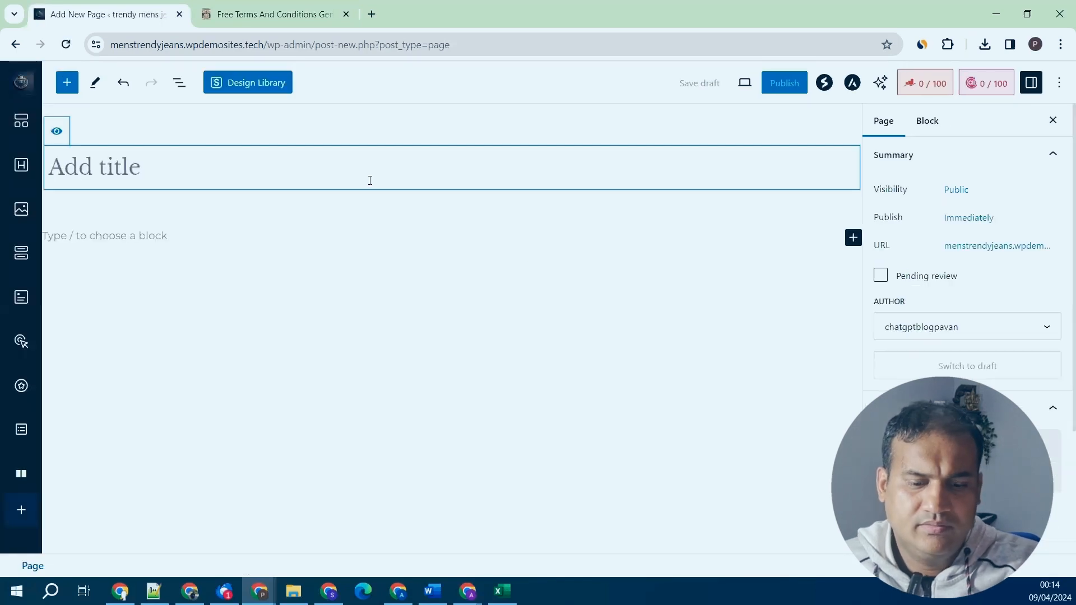
pyautogui.write('Terms & ')
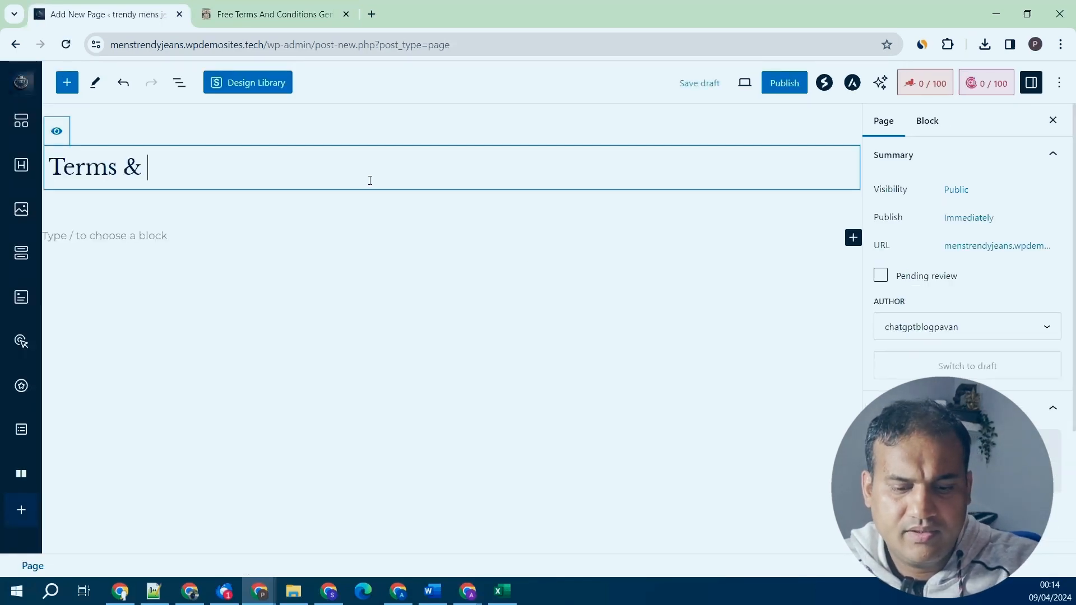
pyautogui.write('Conditions')
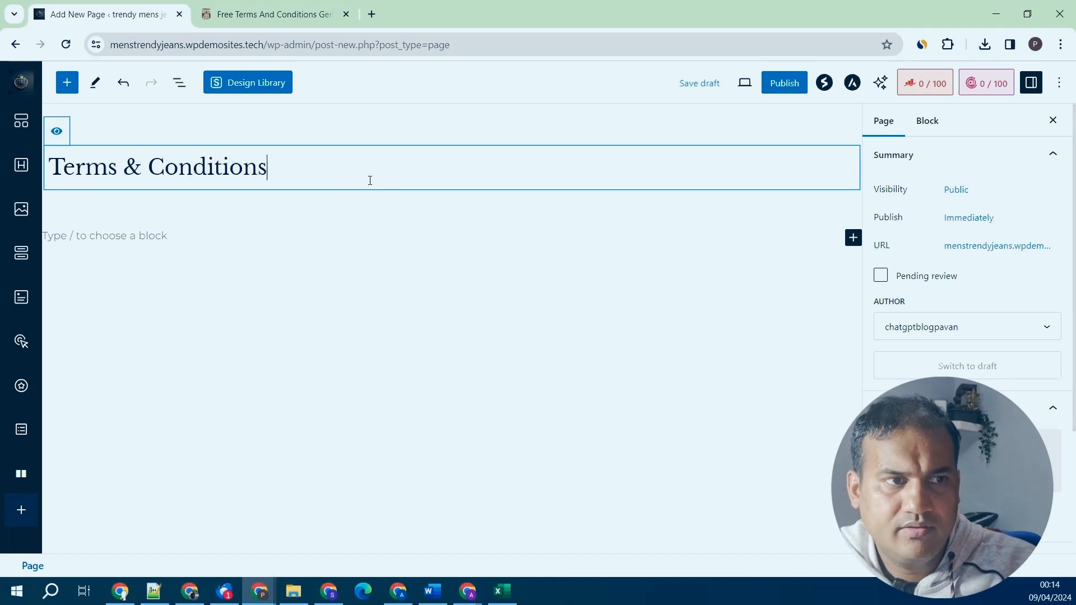
# Insert a Custom HTML block below the title, paste the copied terms code into it and preview the rendered text.
pyautogui.click(853, 239)
pyautogui.click(853, 238)
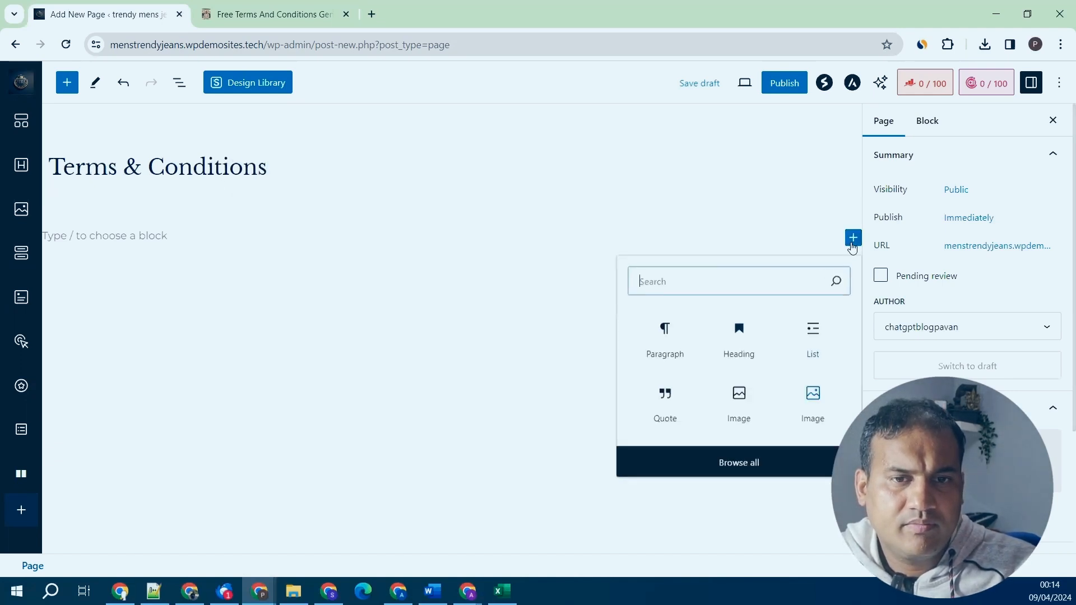
pyautogui.write('html')
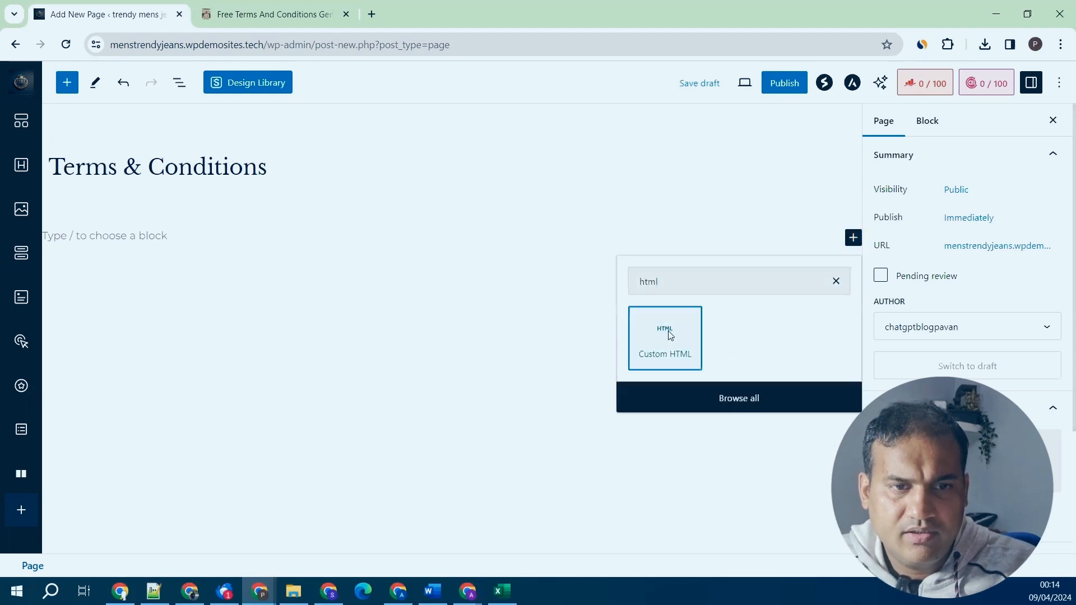
pyautogui.click(670, 335)
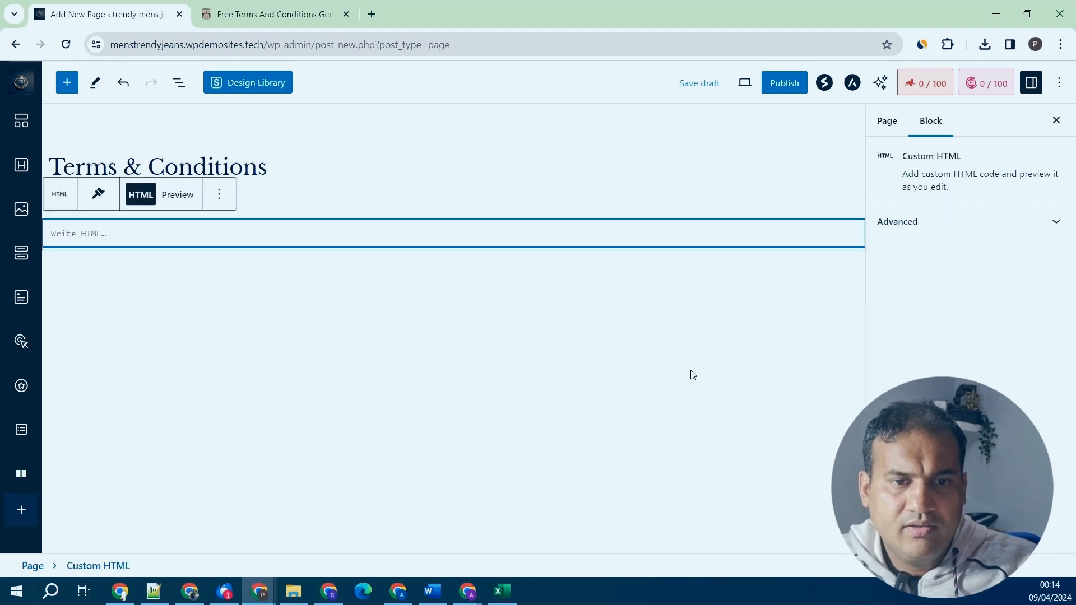
pyautogui.hotkey('ctrl', 'v')
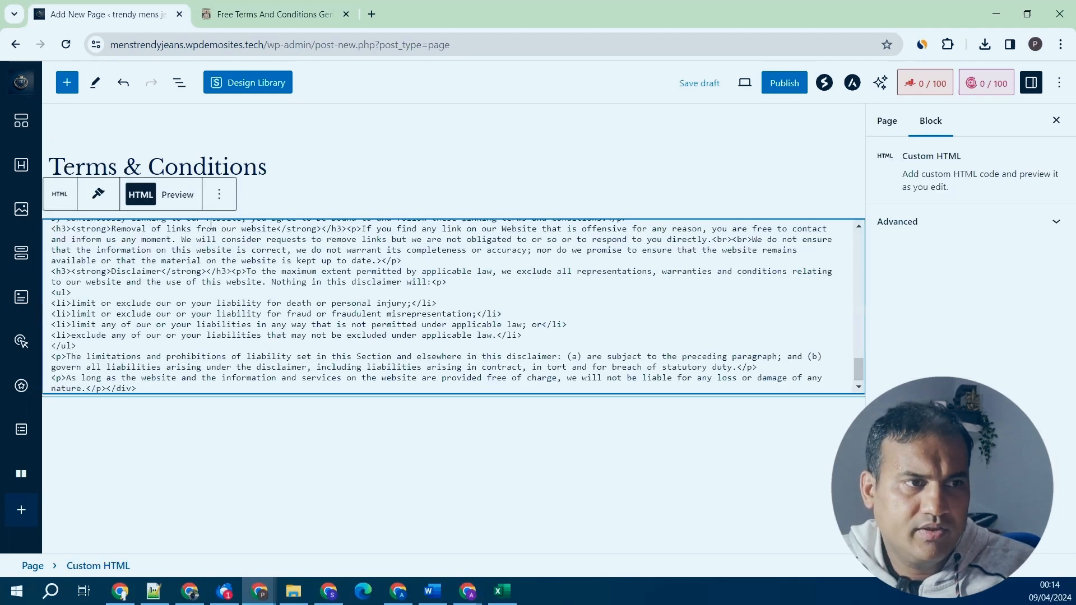
pyautogui.click(177, 194)
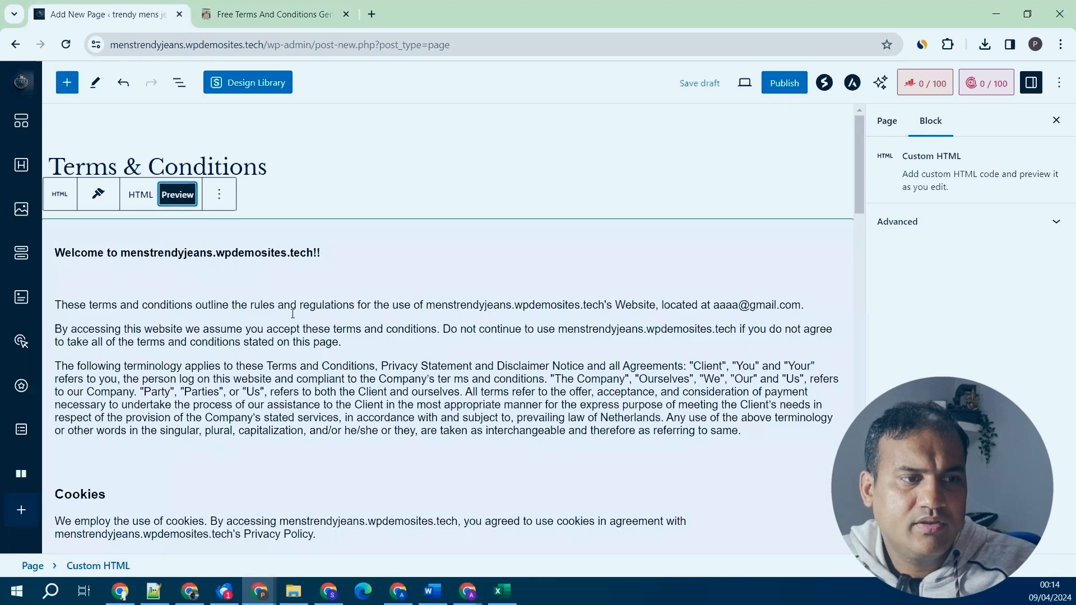
pyautogui.scroll(-10, 293, 313)
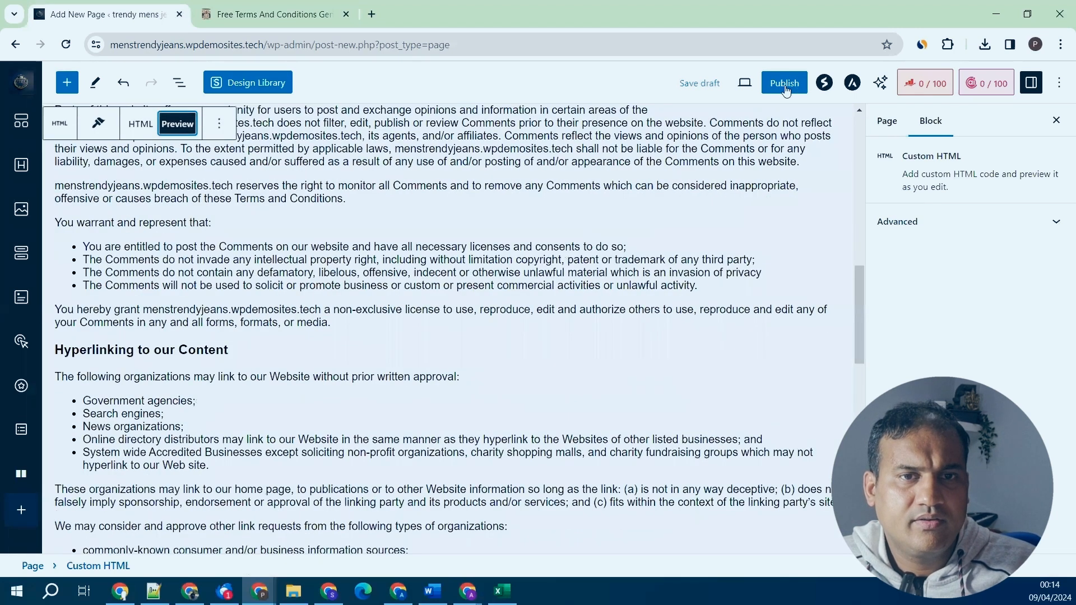
# Check the permalink of the Terms & Conditions page and bring up its pre-publish checks.
pyautogui.click(887, 121)
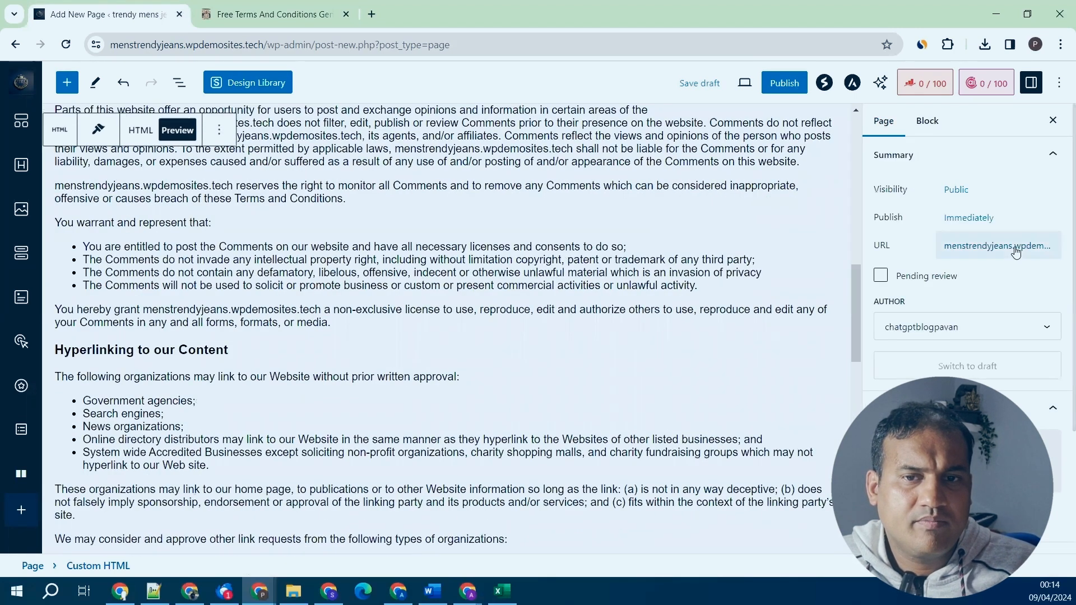
pyautogui.click(1016, 253)
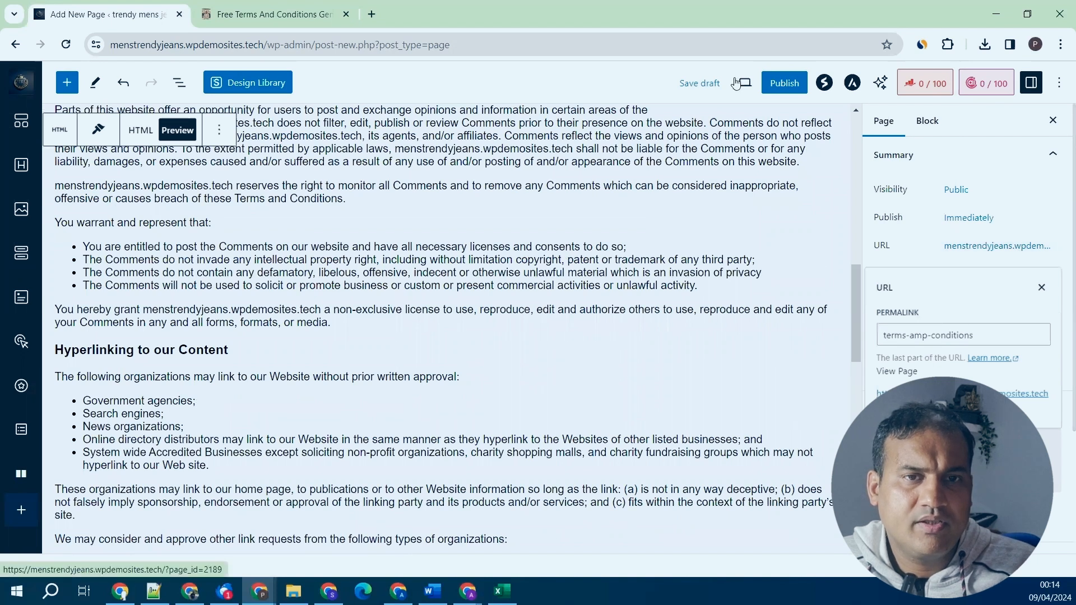
pyautogui.click(784, 82)
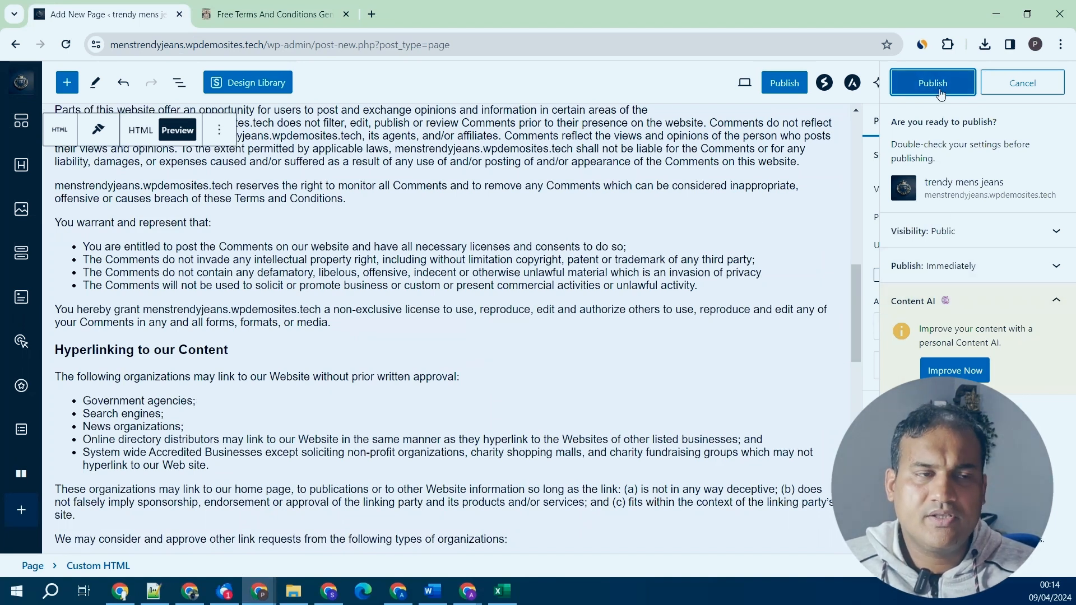
# Review the free mandatory Adsense page generators on the tools site, then return to the Terms & Conditions page's pre-publish checks.
pyautogui.click(286, 6)
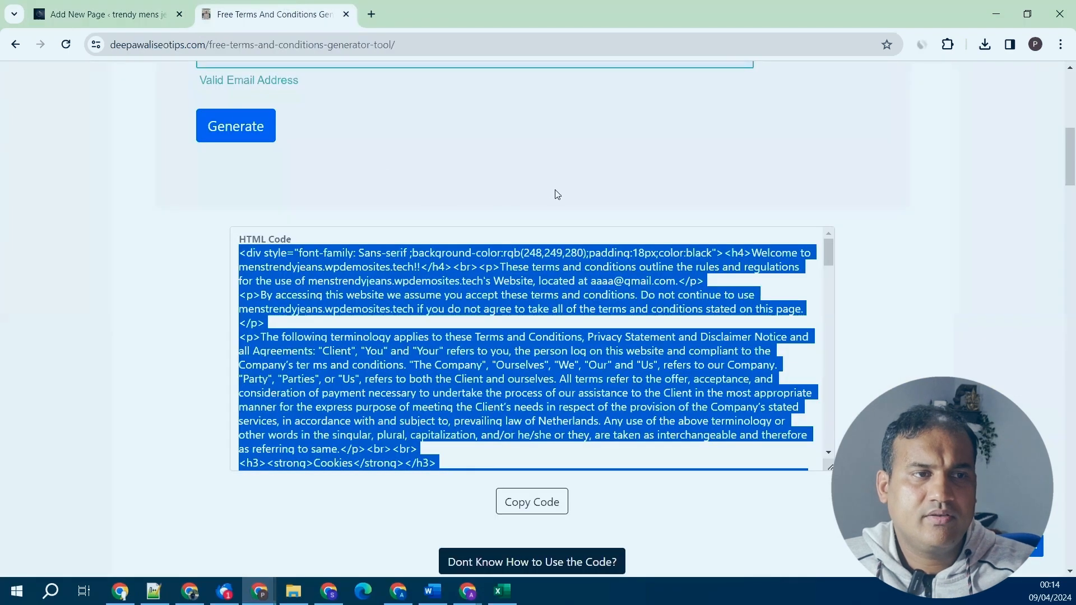
pyautogui.scroll(9, 554, 192)
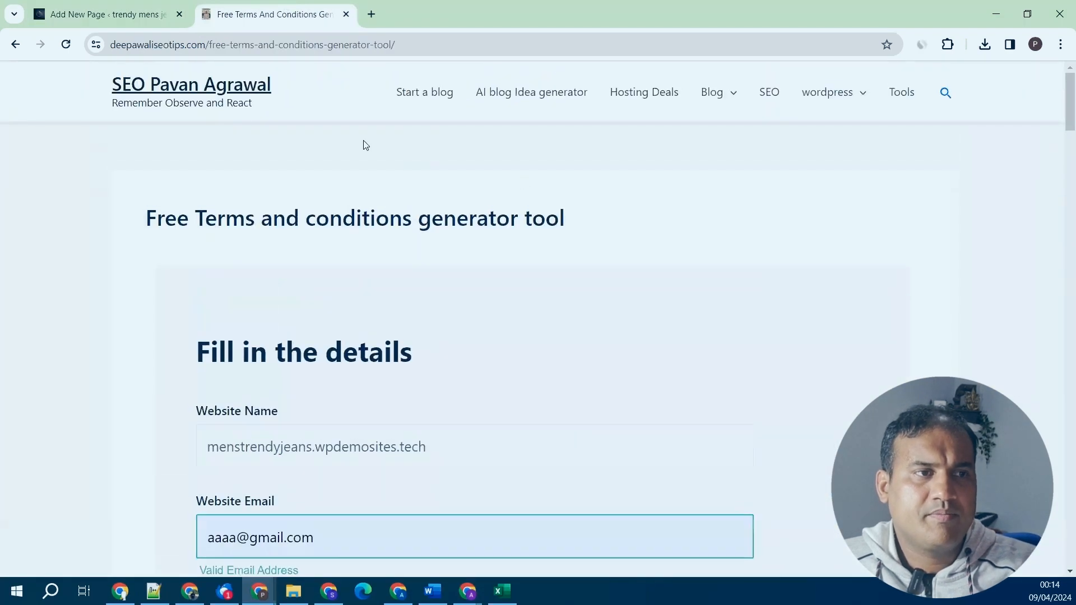
pyautogui.click(15, 44)
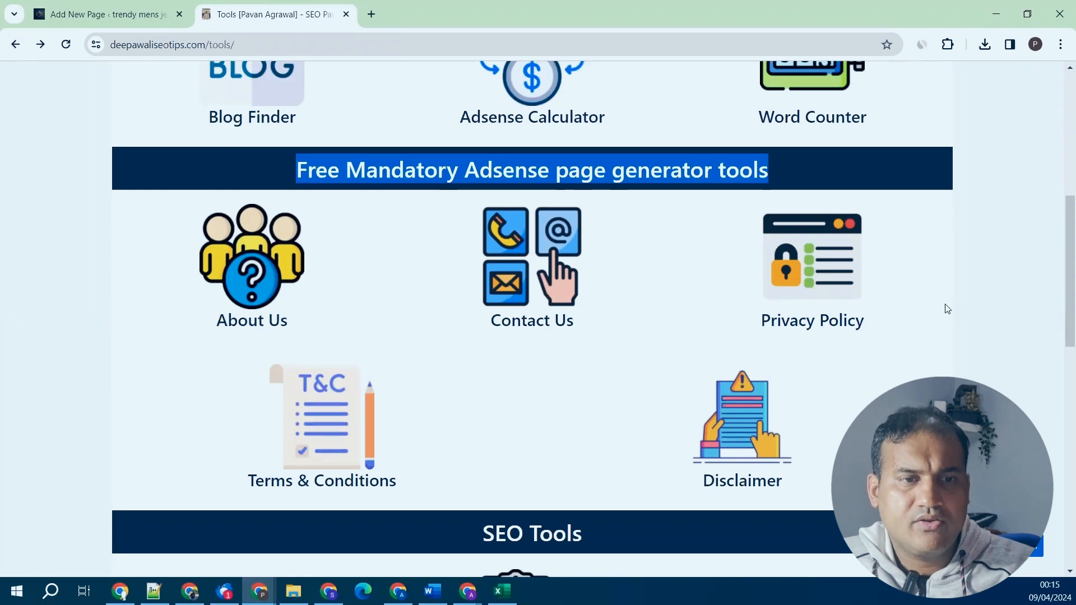
pyautogui.click(106, 15)
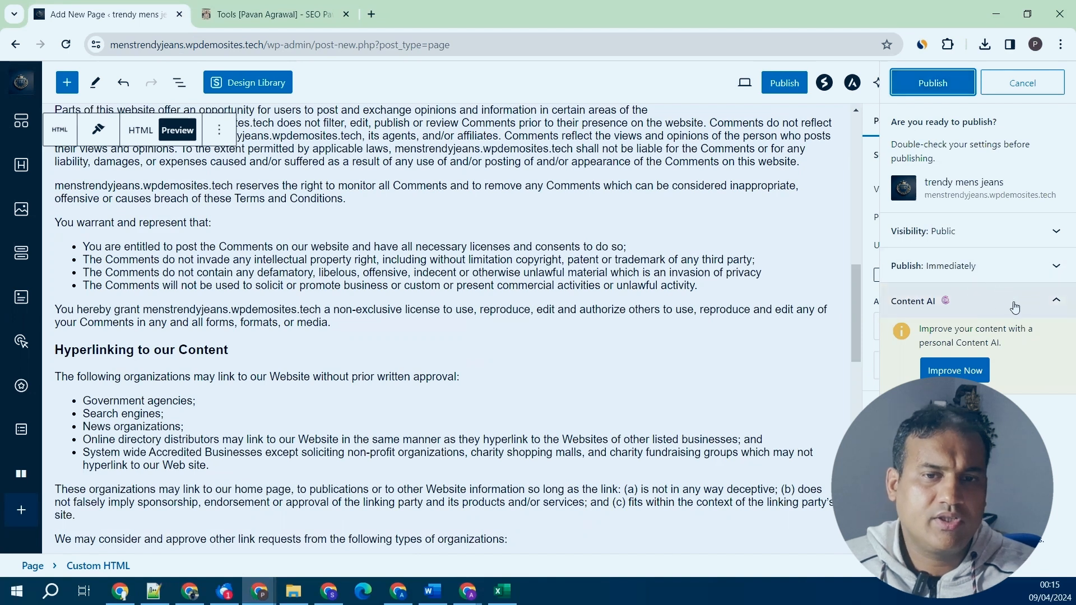
pyautogui.click(1052, 303)
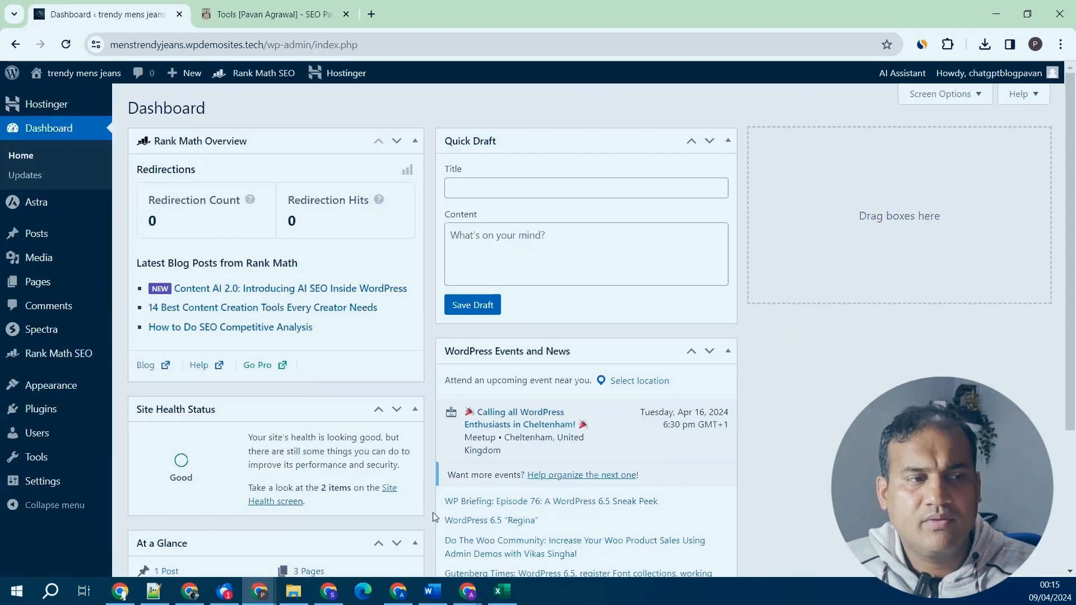
# Find the LiteSpeed Cache plugin by searching for "litespeed cache", then install and activate it.
pyautogui.moveTo(78, 413)
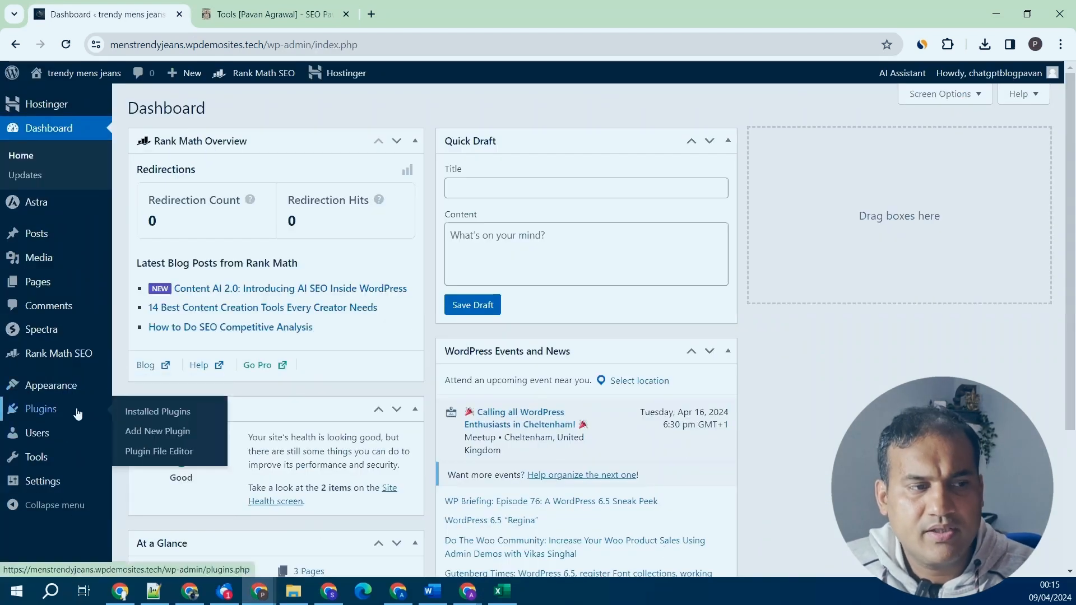
pyautogui.click(153, 413)
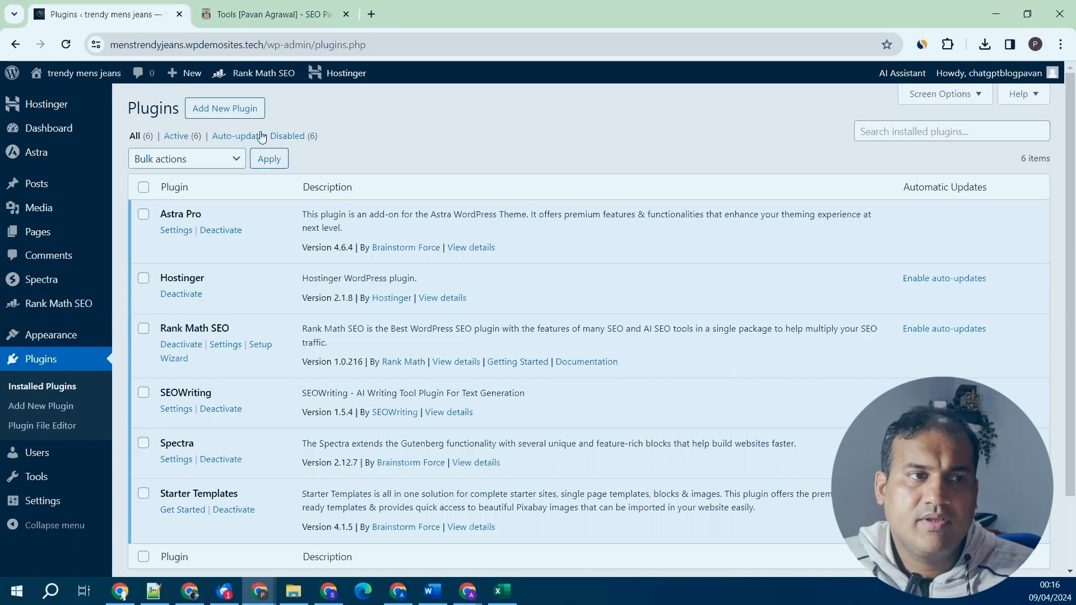
pyautogui.click(234, 111)
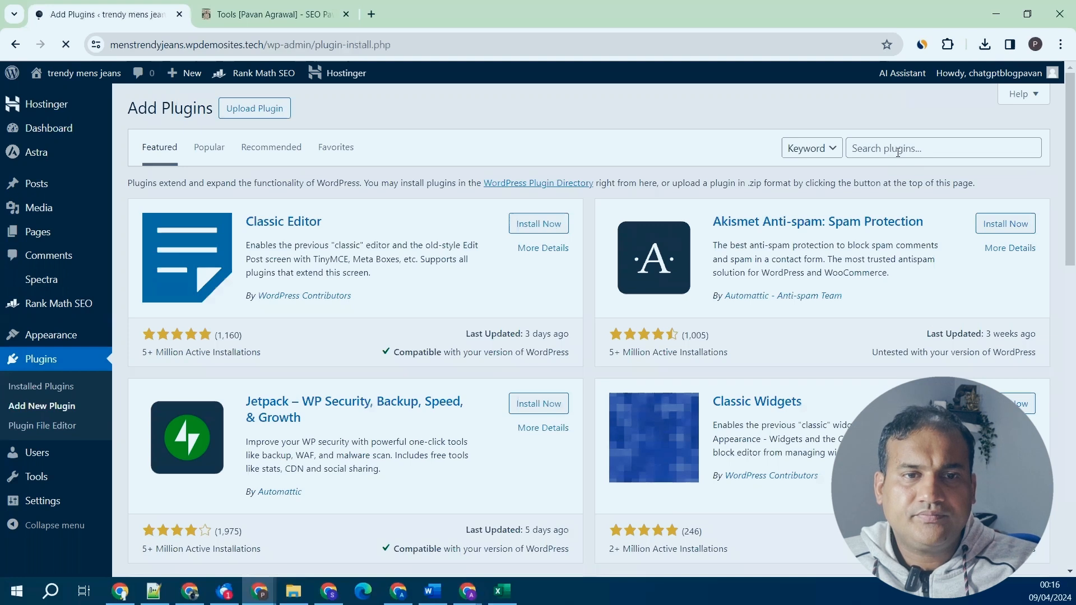
pyautogui.click(899, 152)
pyautogui.write('litespeed cache')
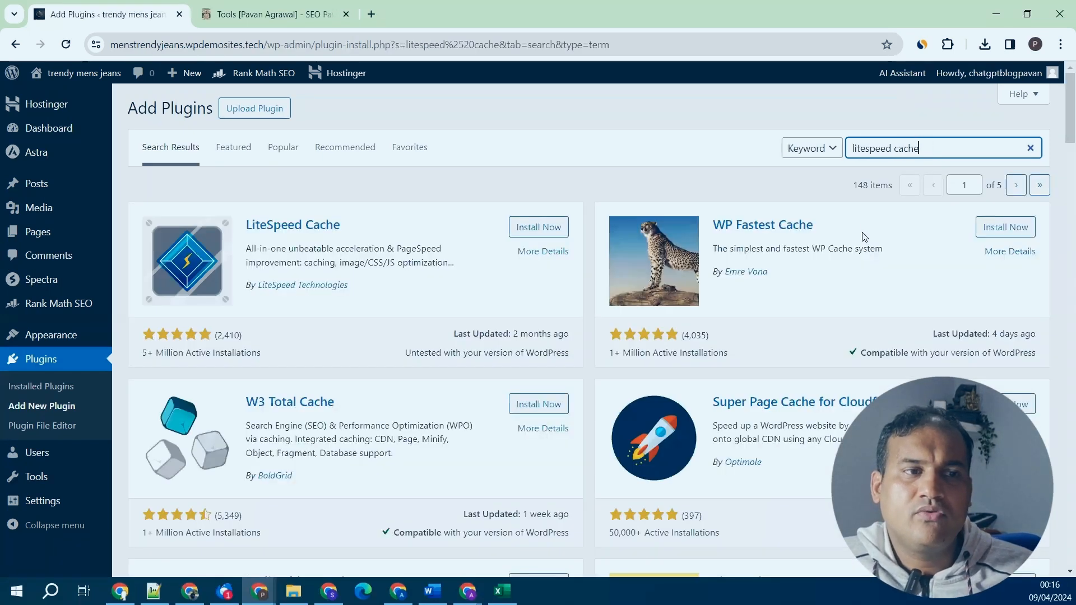
pyautogui.click(566, 231)
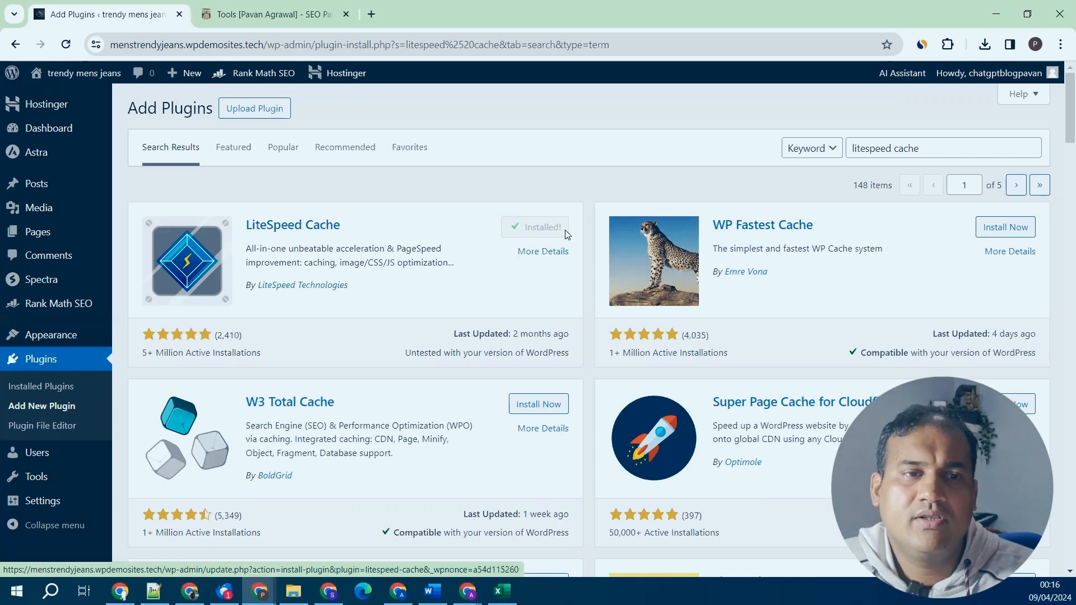
pyautogui.click(566, 234)
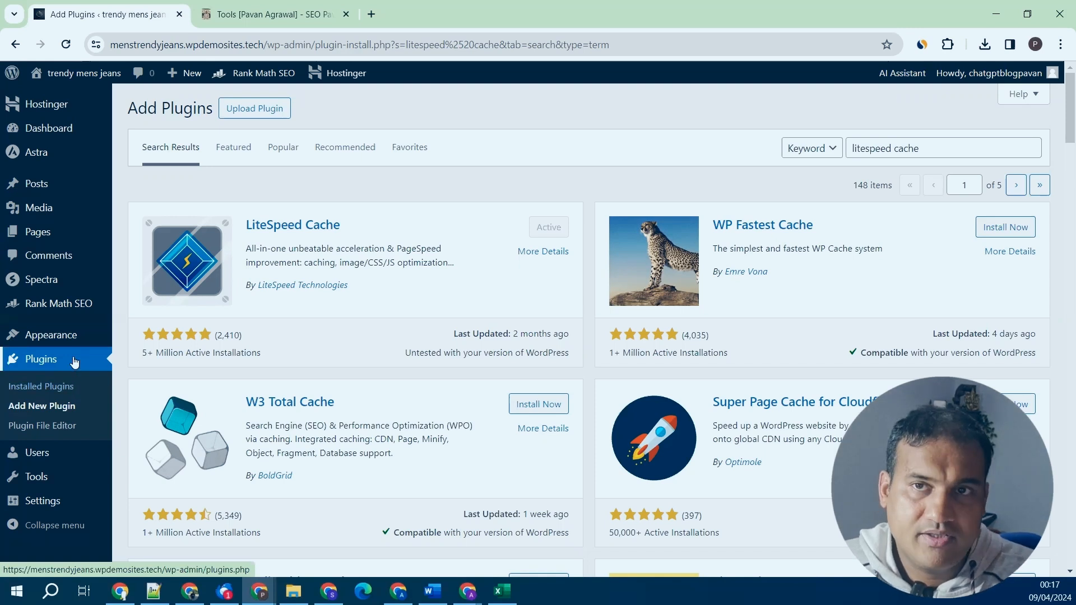
# Find the Site Kit by Google plugin by searching for "site kit", then install and activate it.
pyautogui.moveTo(76, 348)
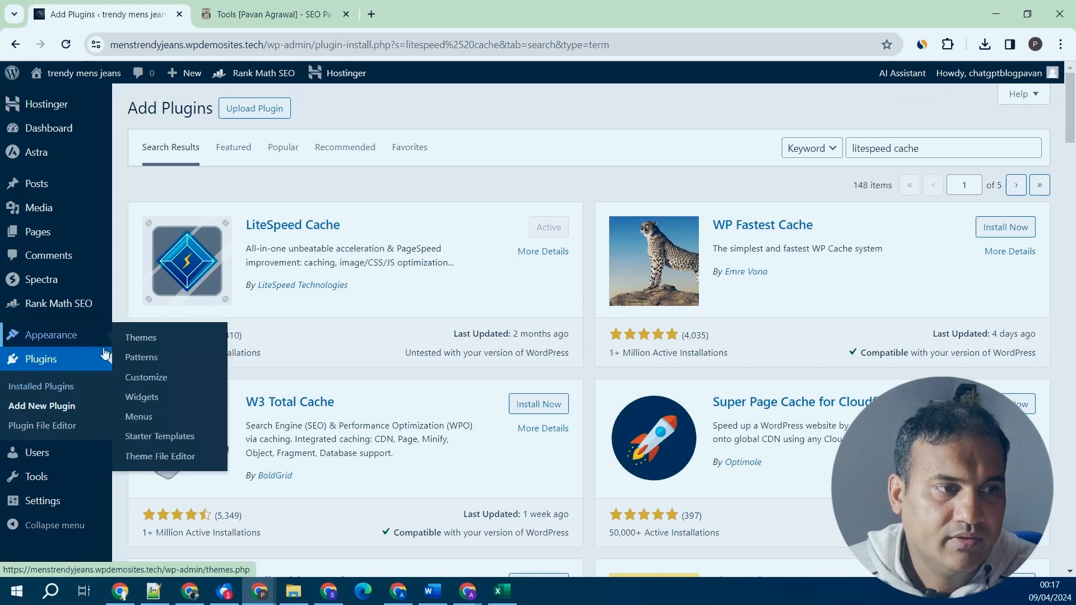
pyautogui.click(64, 386)
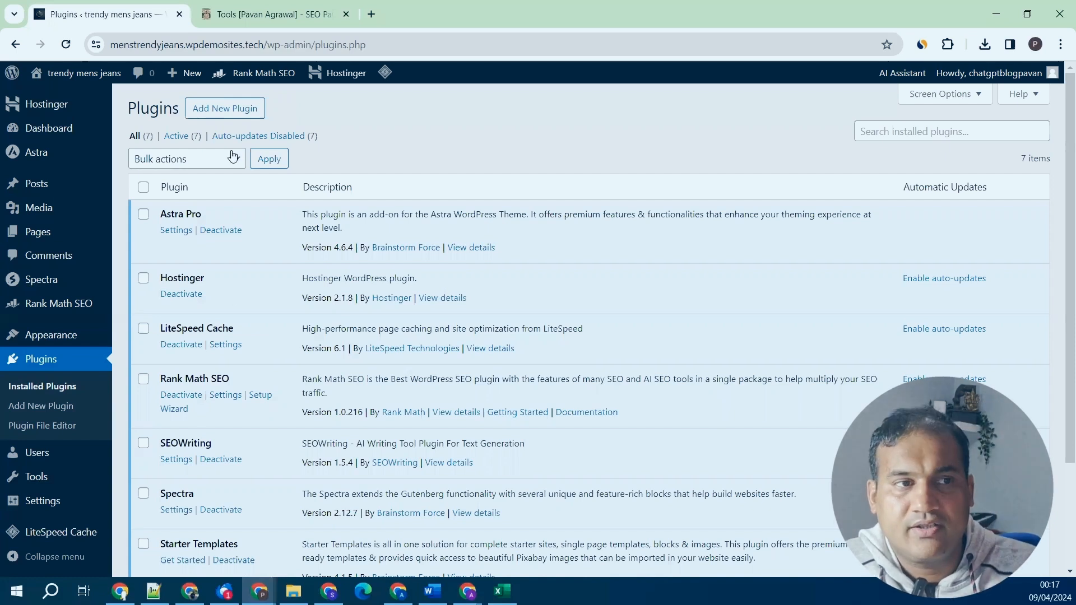
pyautogui.click(236, 113)
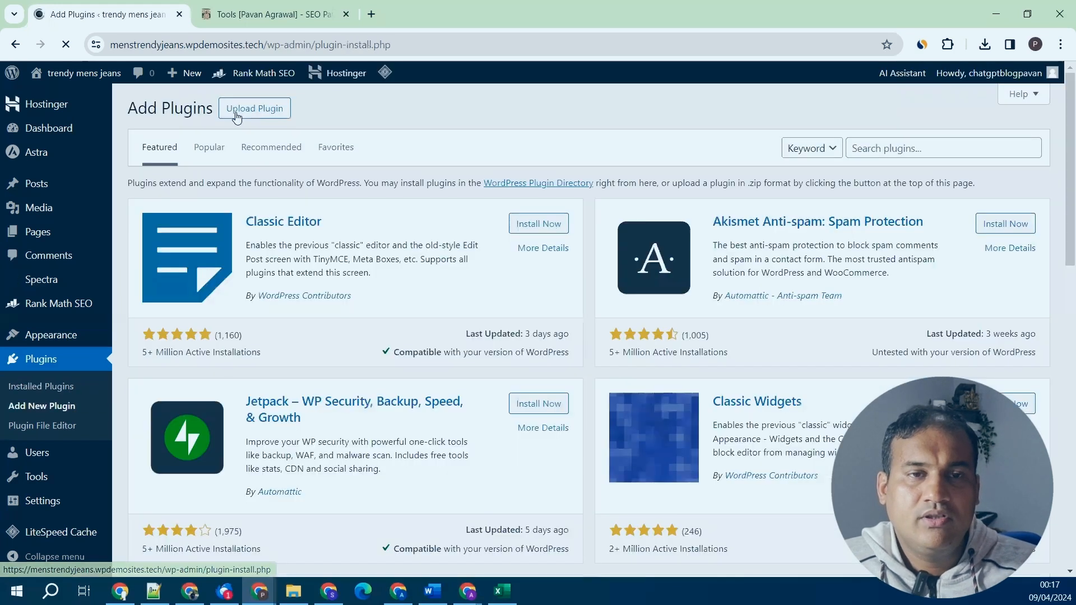
pyautogui.click(924, 150)
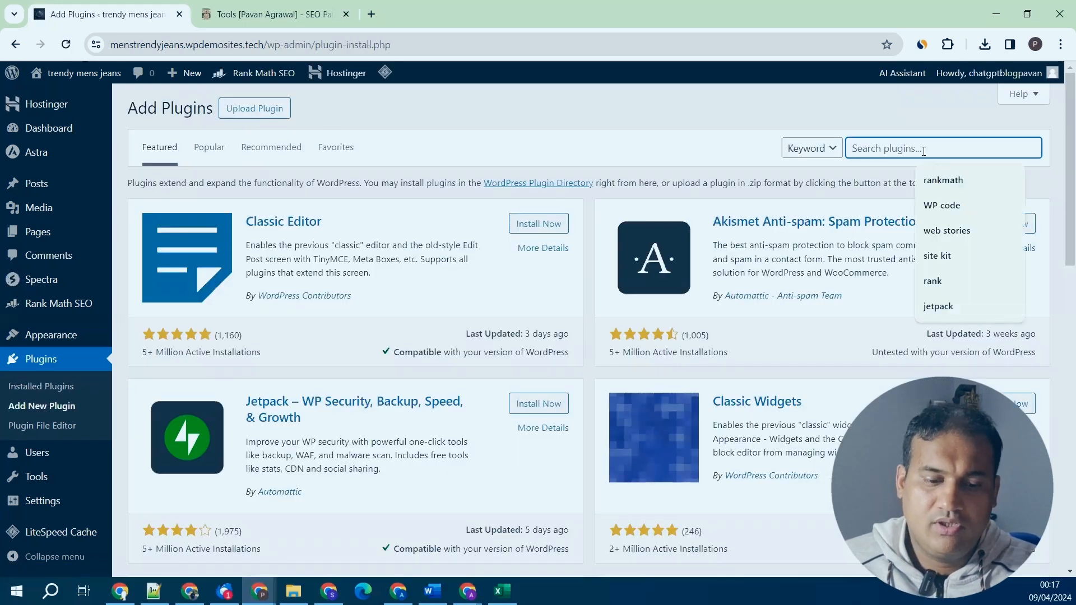
pyautogui.write('site kit')
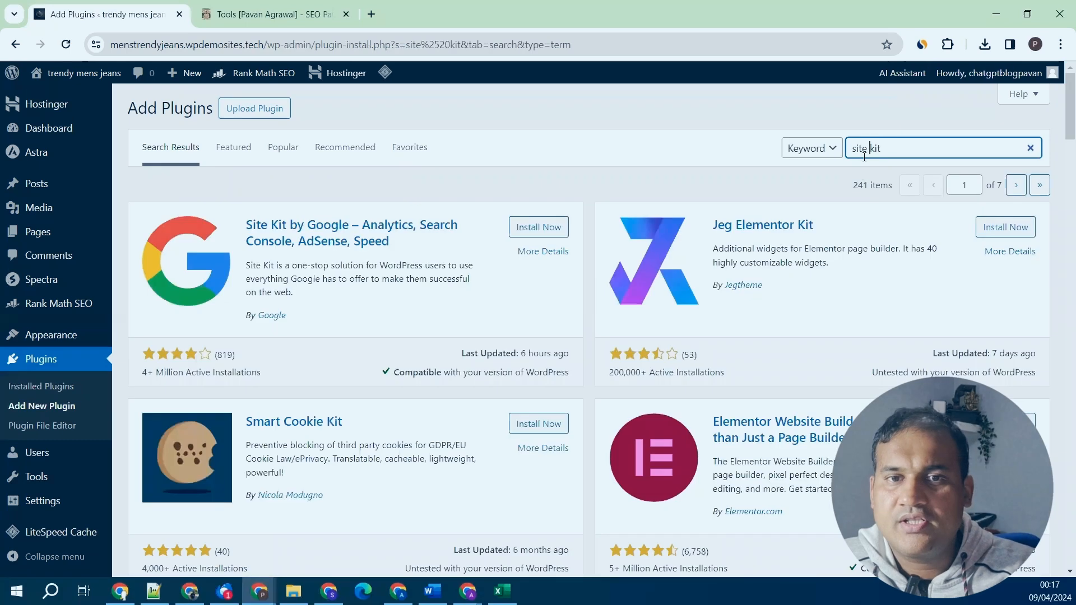
pyautogui.click(869, 150)
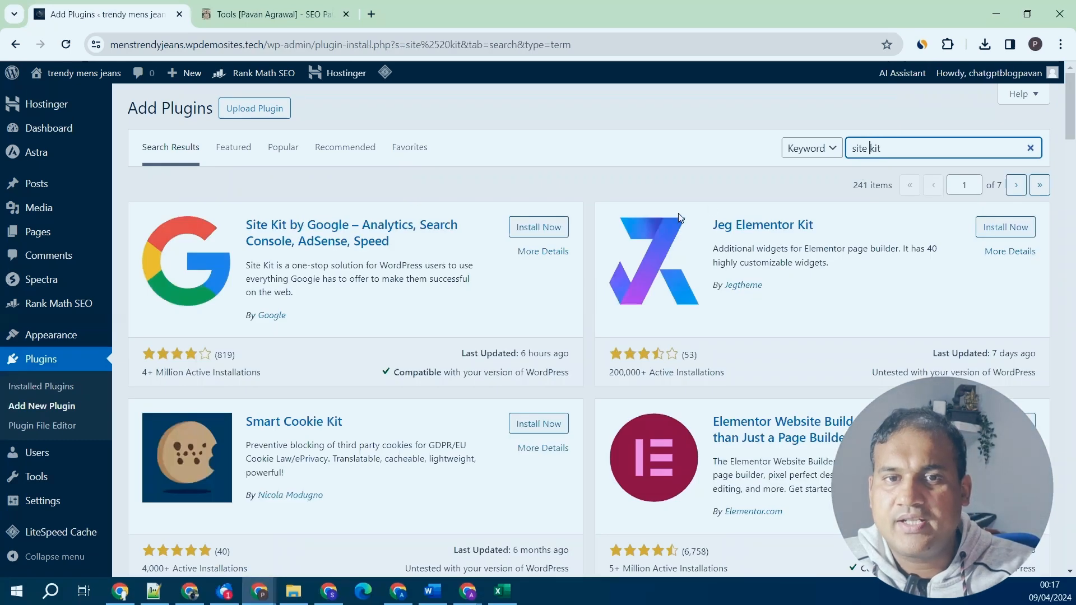
pyautogui.click(523, 229)
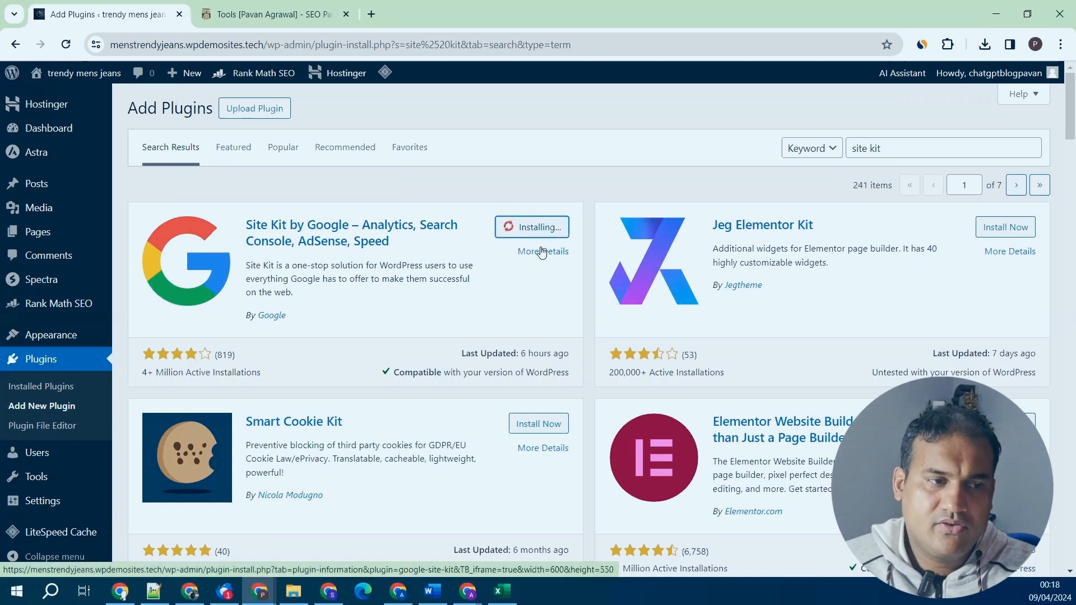
pyautogui.click(541, 228)
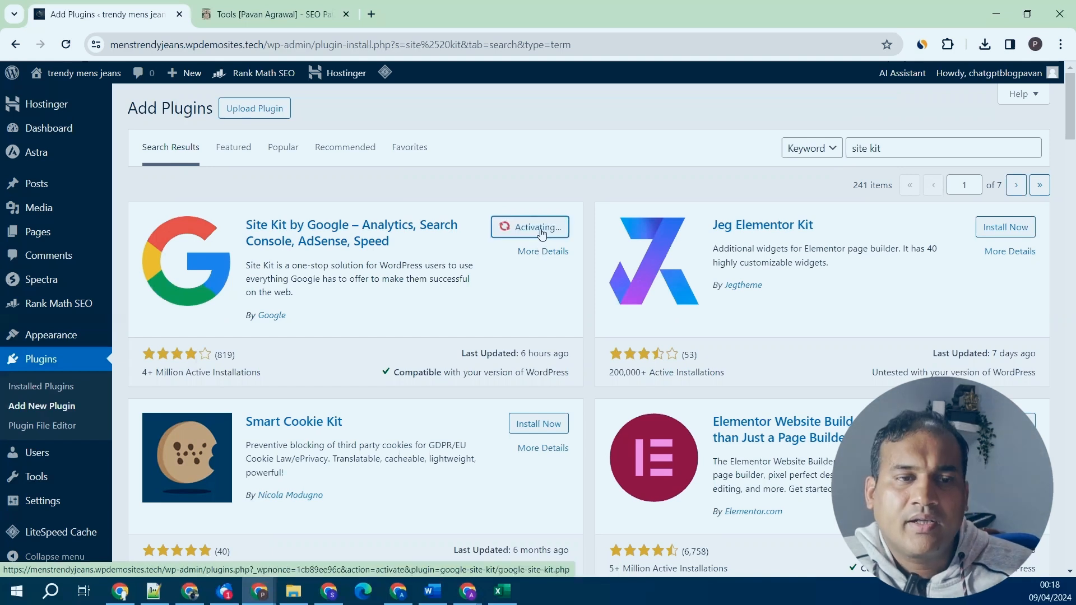
# Review the list of installed plugins on the site.
pyautogui.click(34, 386)
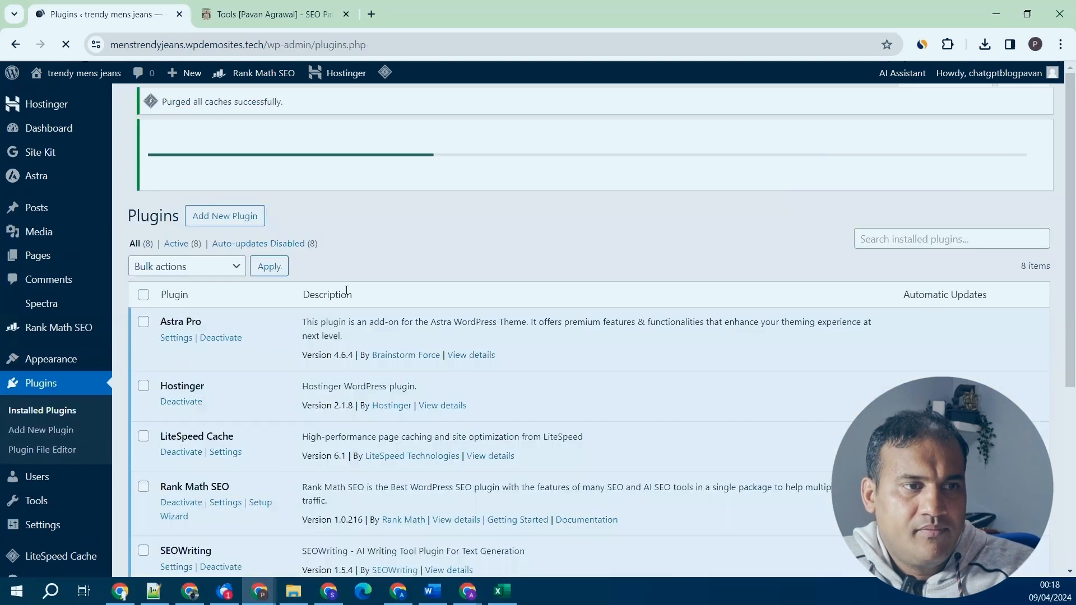
pyautogui.scroll(-4, 346, 295)
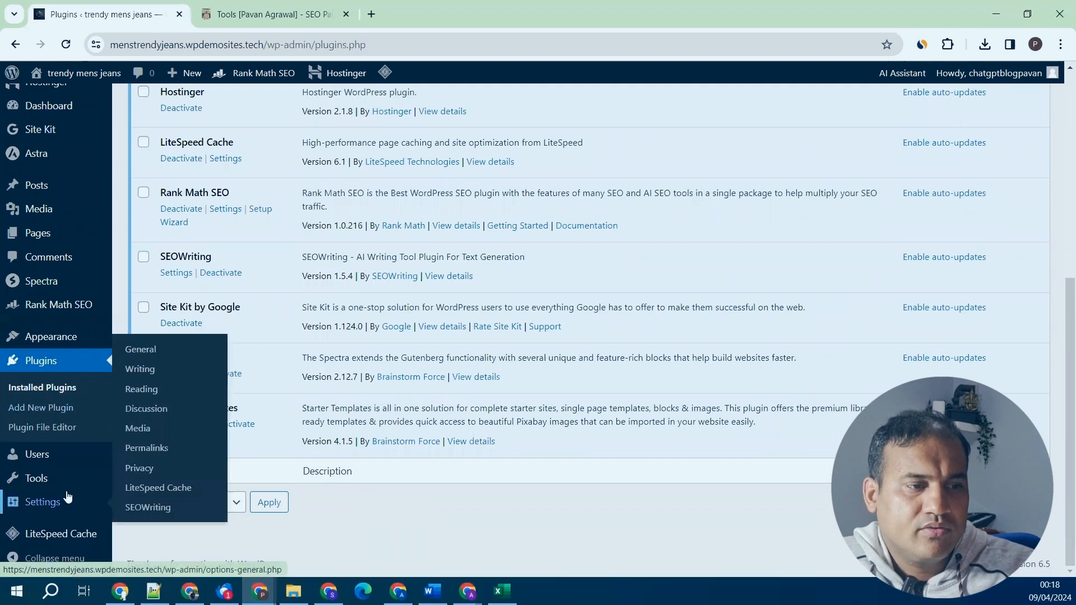
pyautogui.moveTo(65, 478)
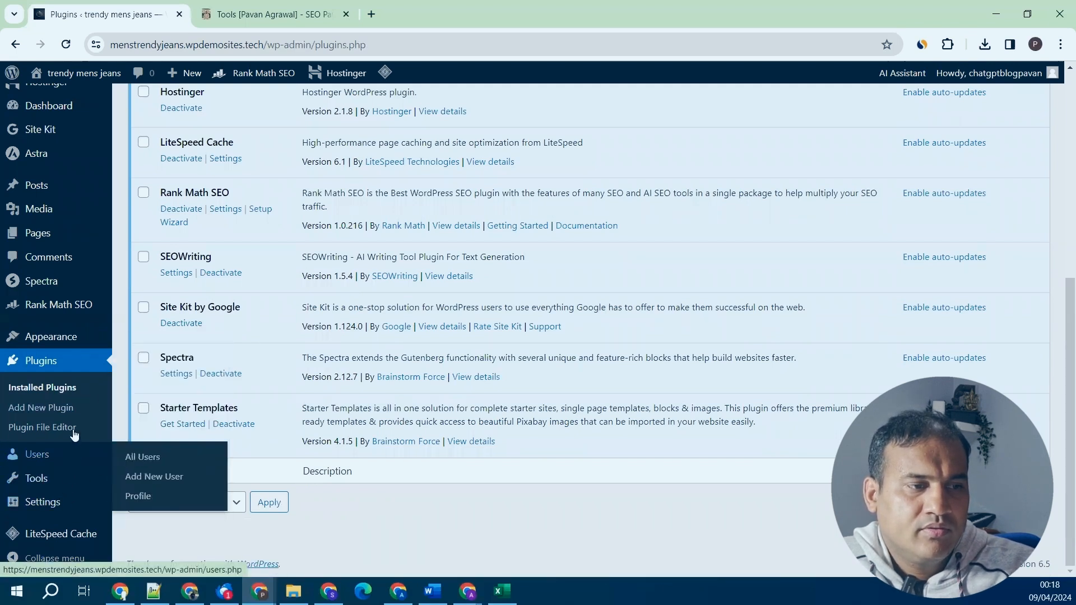
pyautogui.moveTo(83, 343)
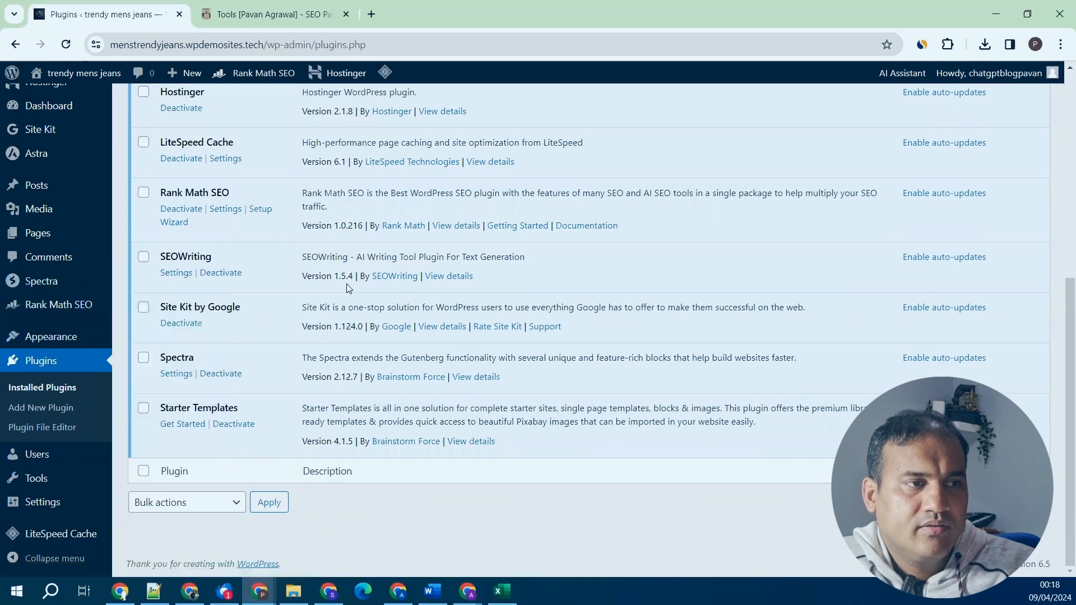
# Start the Site Kit setup with Google Analytics connection and anonymous usage data sharing enabled, signing in with Google.
pyautogui.scroll(3, 314, 269)
pyautogui.moveTo(37, 160)
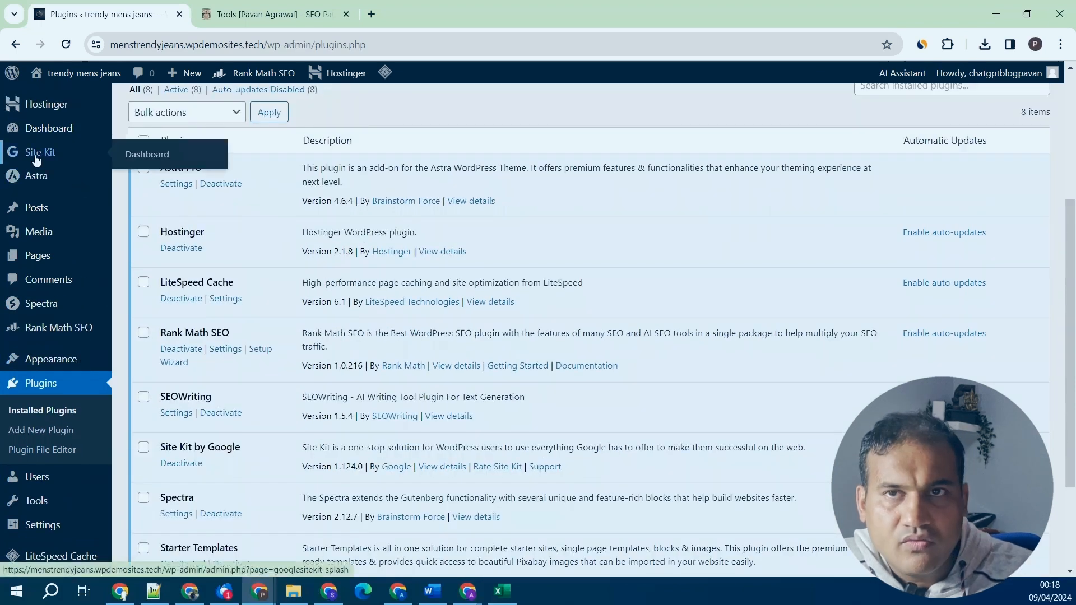
pyautogui.click(175, 160)
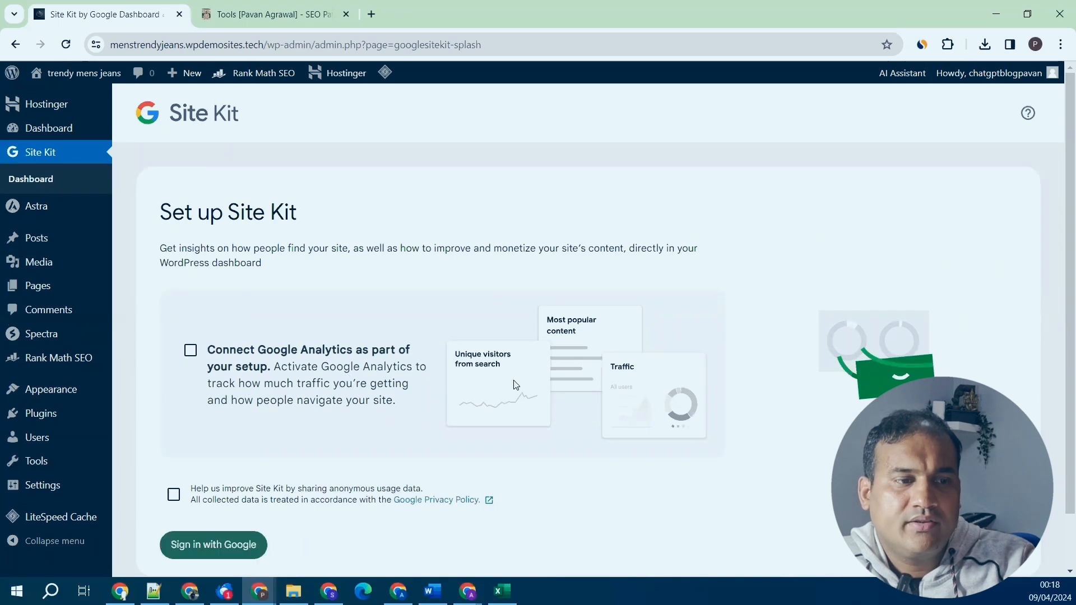
pyautogui.scroll(-1, 459, 402)
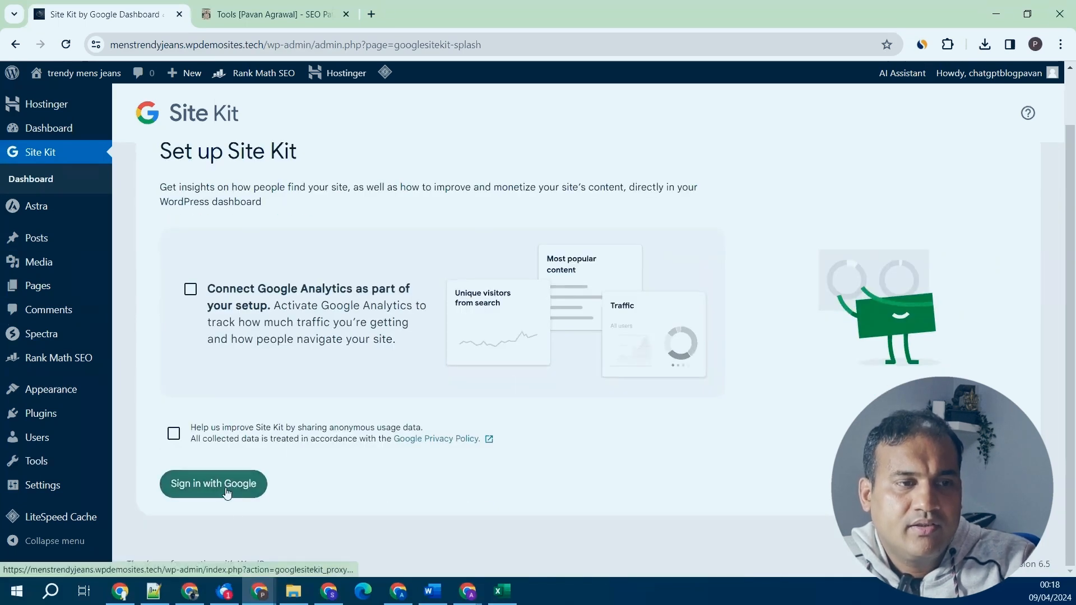
pyautogui.click(191, 289)
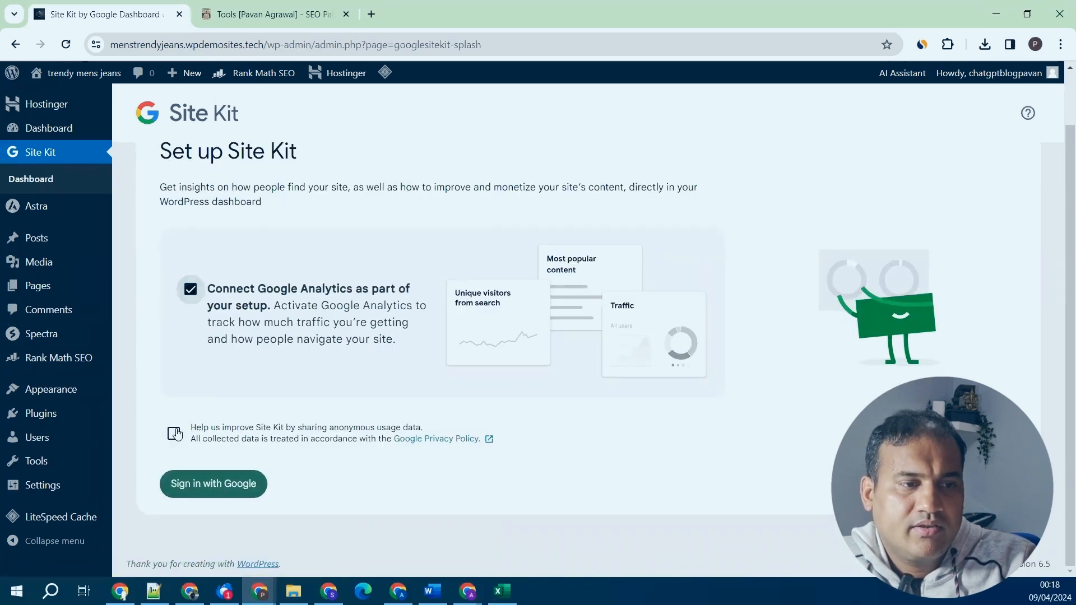
pyautogui.click(174, 434)
pyautogui.click(216, 486)
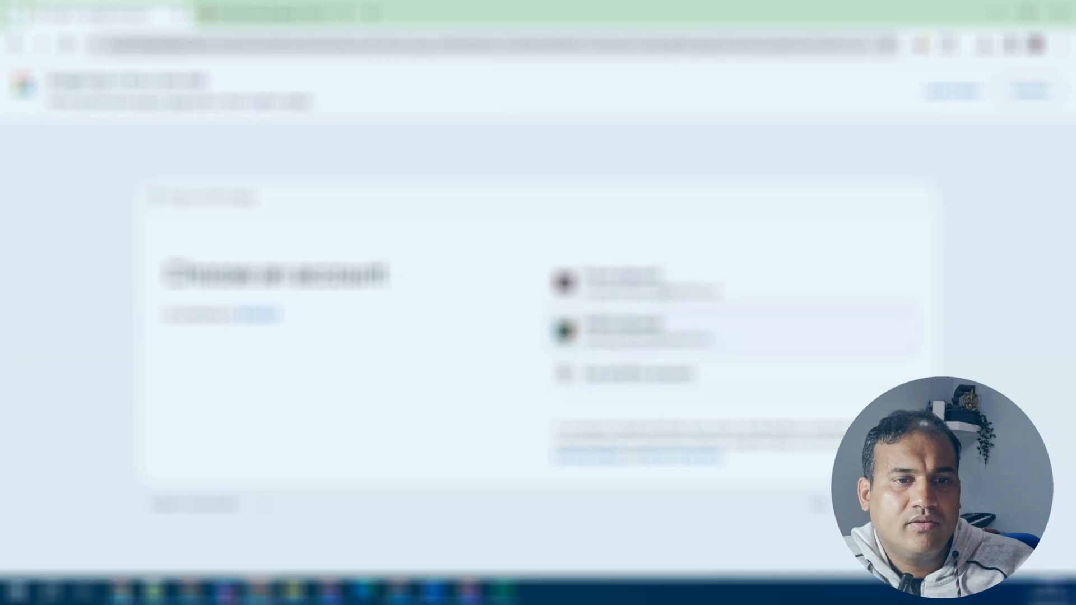
# Choose the site owner's Google account and grant Site Kit the additional access it requests.
pyautogui.click(663, 291)
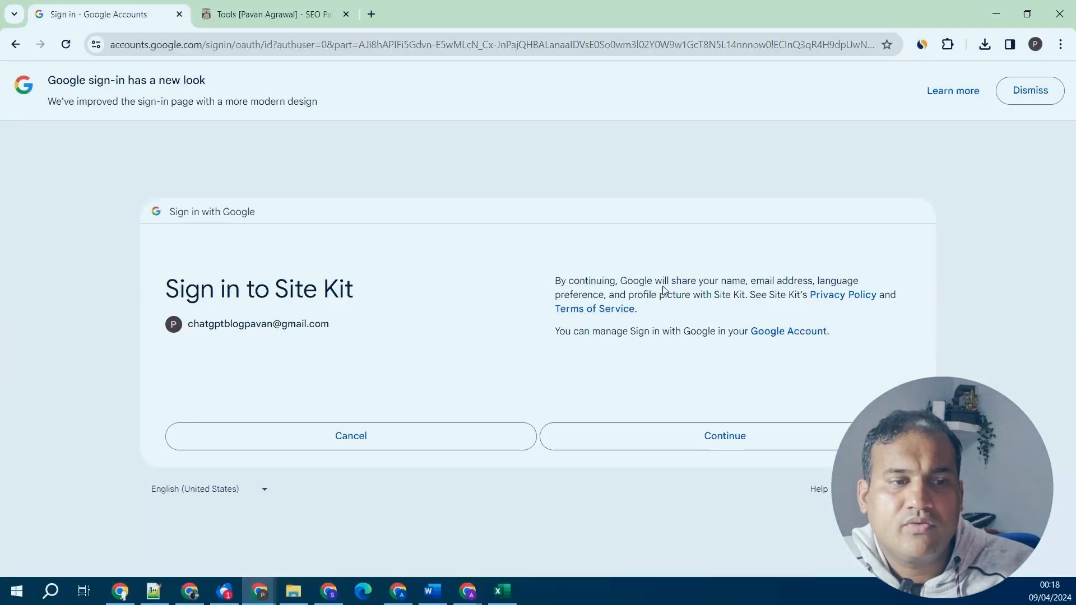
pyautogui.click(719, 432)
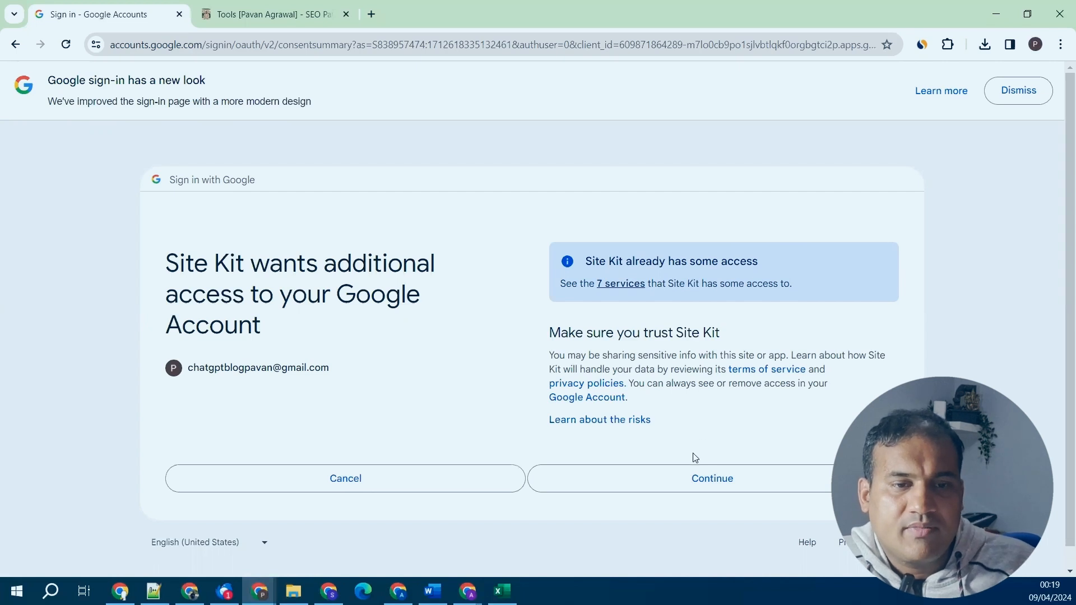
pyautogui.click(685, 481)
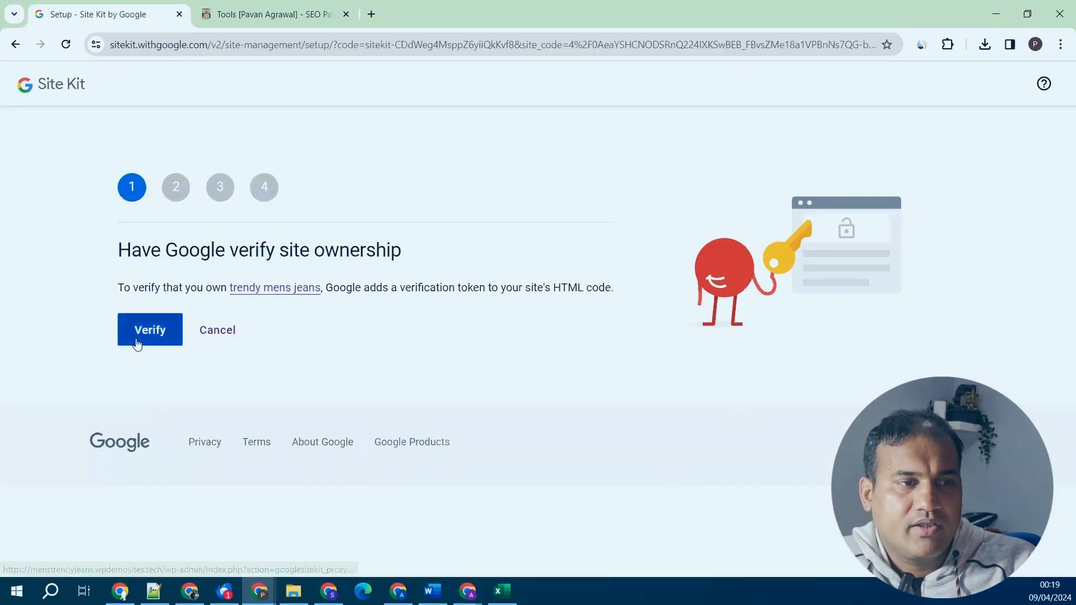
# Verify ownership of the trendy mens jeans site, allow dashboard metrics, and proceed to the Google Analytics setup.
pyautogui.click(137, 342)
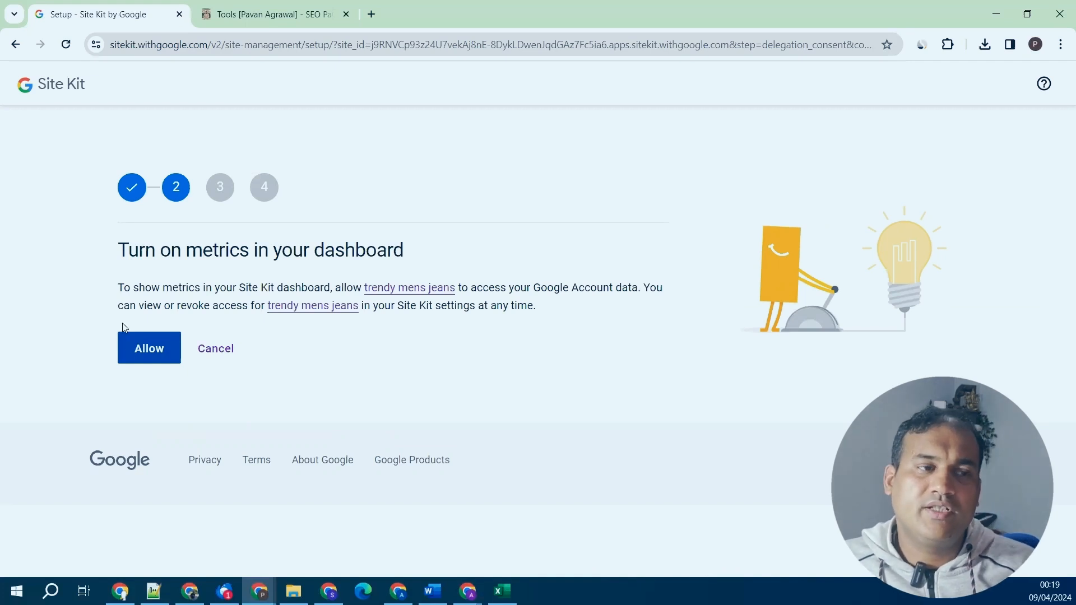
pyautogui.click(141, 345)
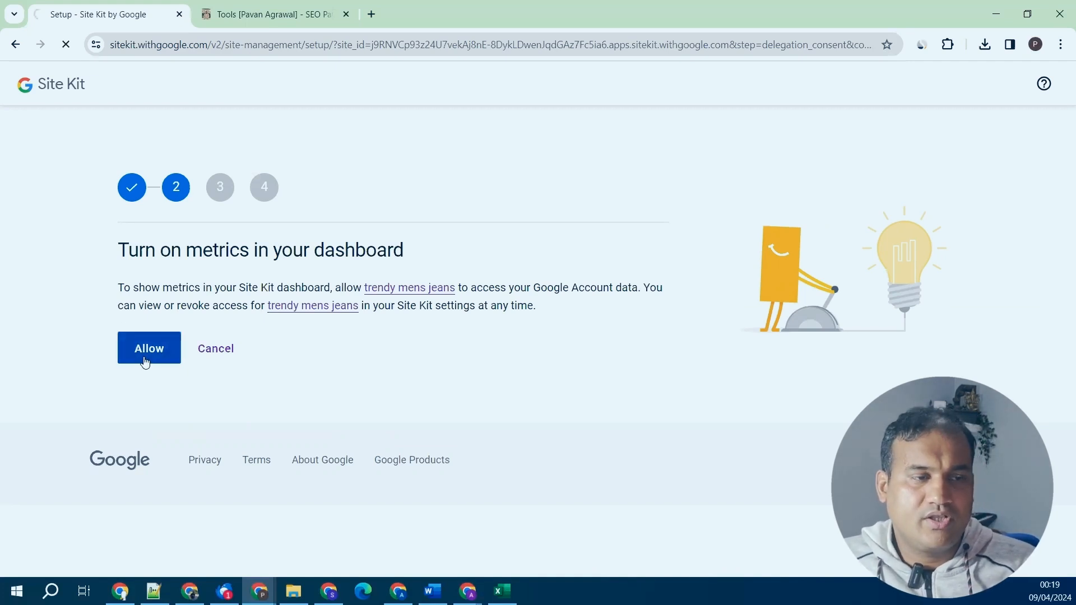
pyautogui.click(145, 361)
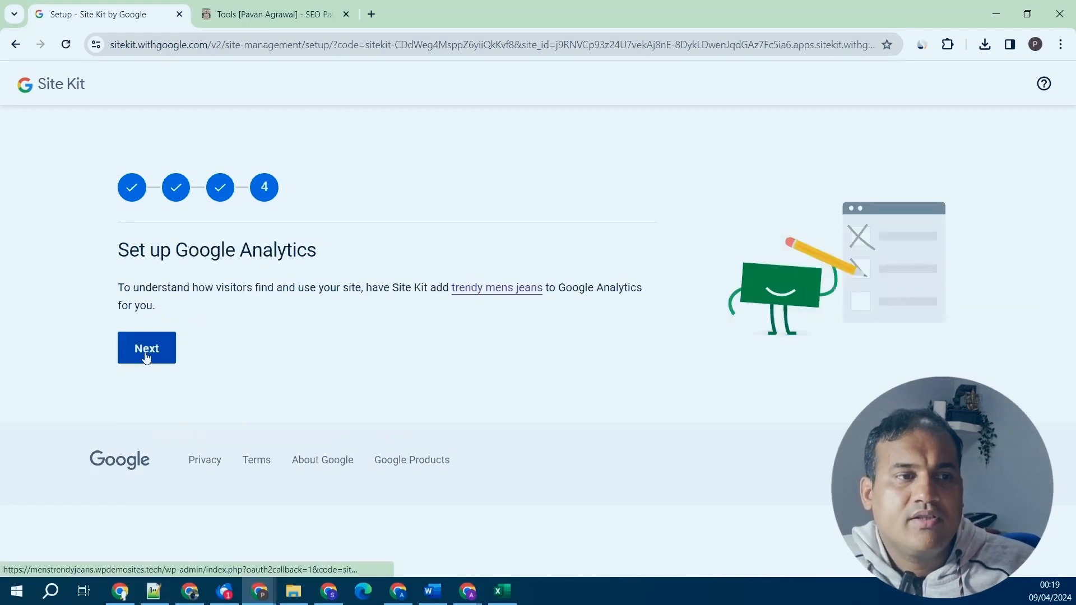
pyautogui.click(147, 358)
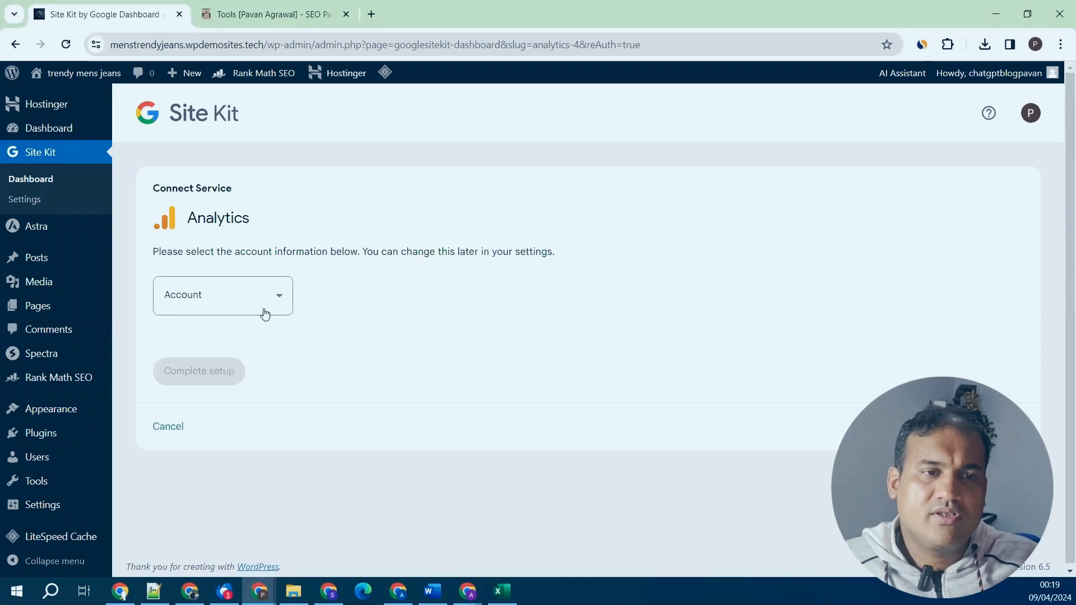
# Connect Analytics to the AGRP Online Ltd account with a new property and web data stream, and authorise Site Kit's Google access.
pyautogui.click(265, 313)
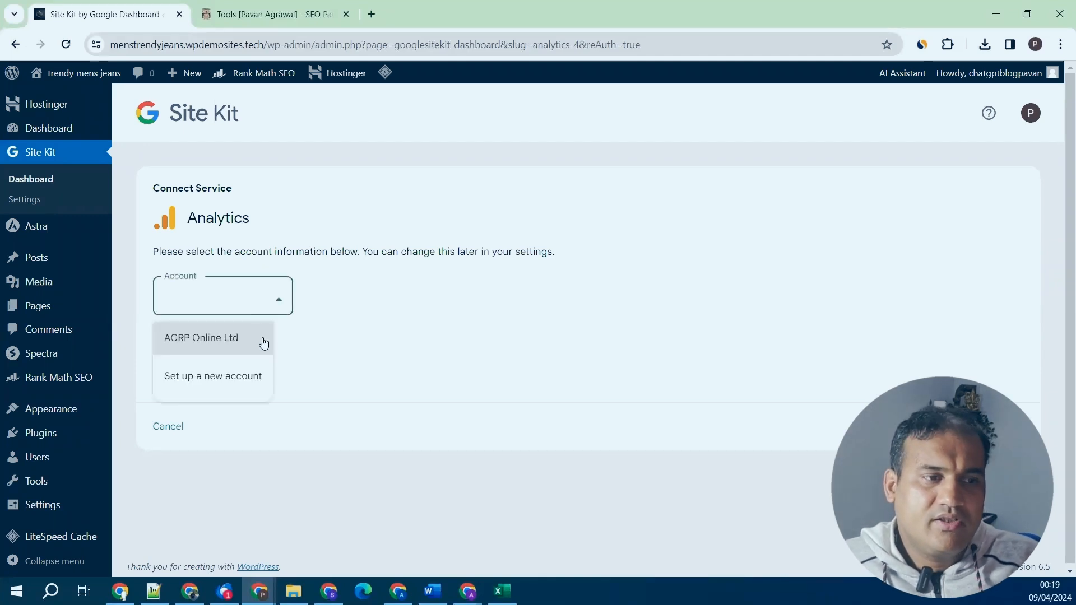
pyautogui.click(264, 339)
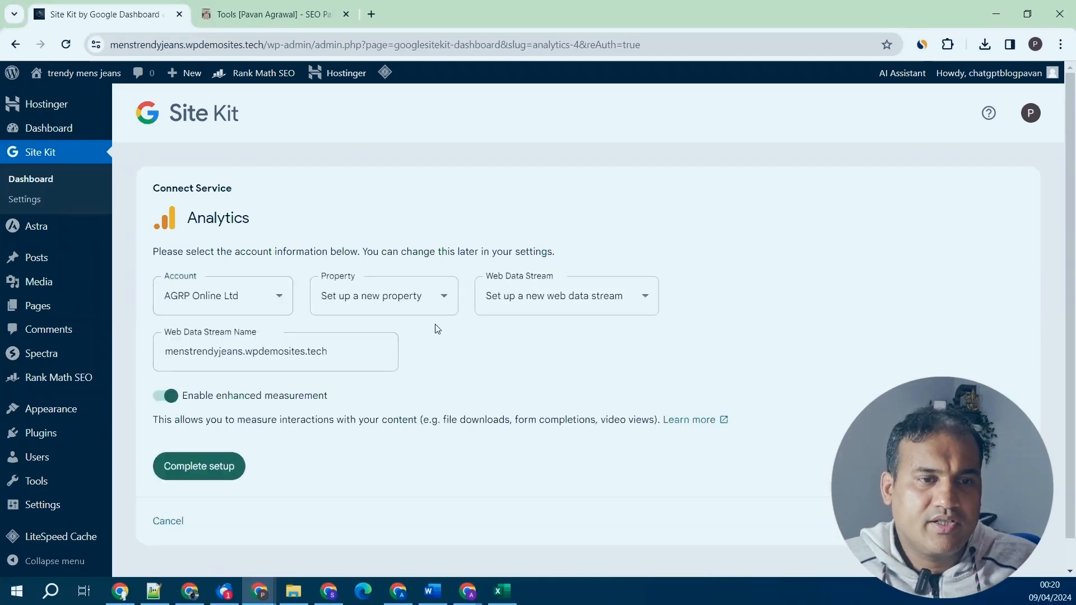
pyautogui.click(216, 468)
pyautogui.click(628, 358)
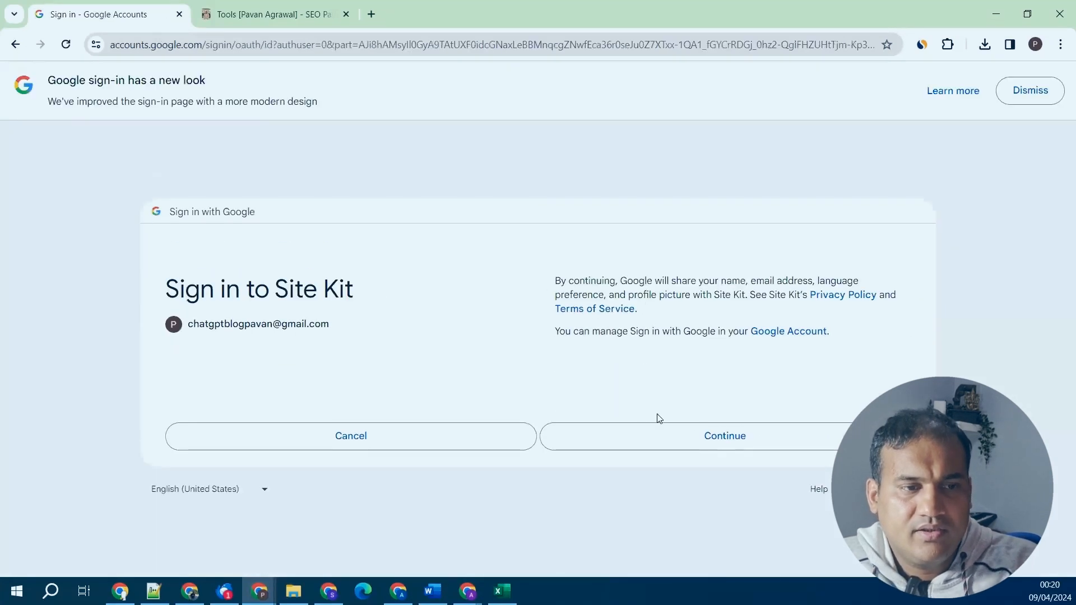
pyautogui.click(701, 433)
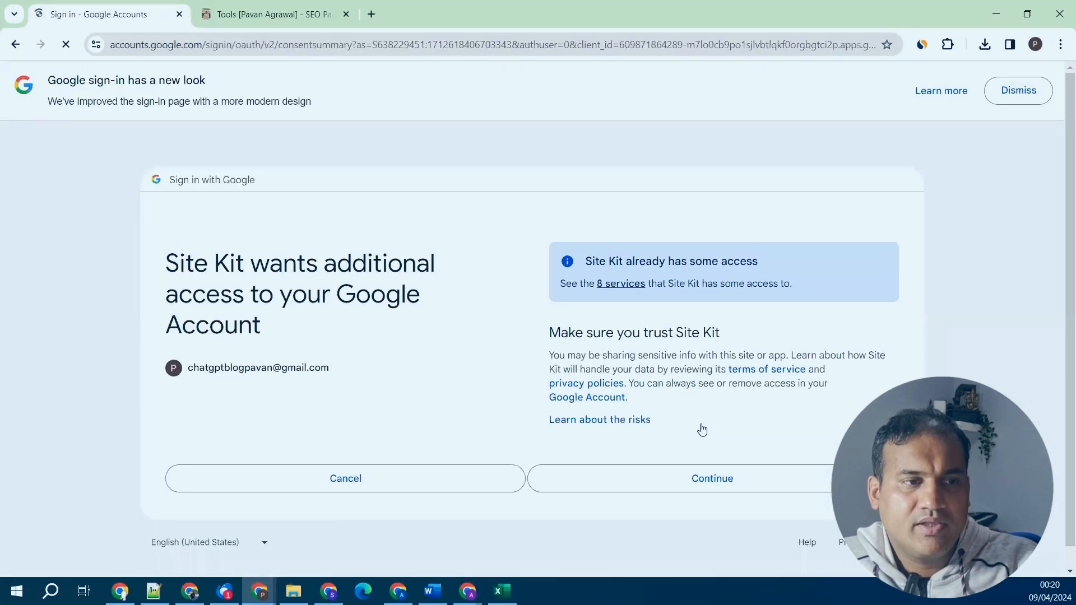
pyautogui.click(665, 477)
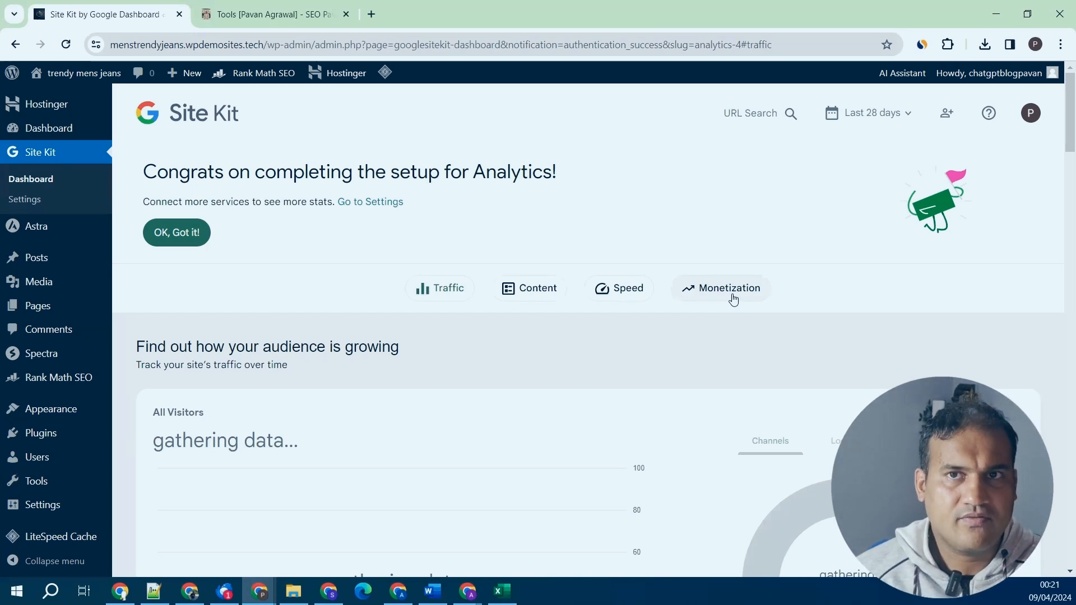
# Deactivate the Hostinger plugin and delete it together with its data.
pyautogui.moveTo(52, 440)
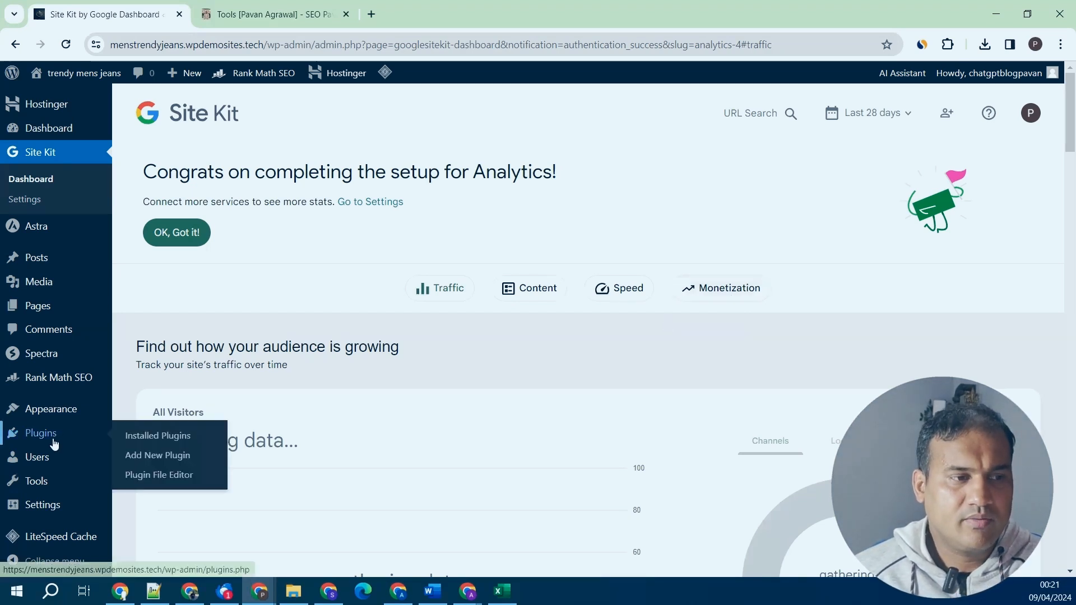
pyautogui.click(170, 438)
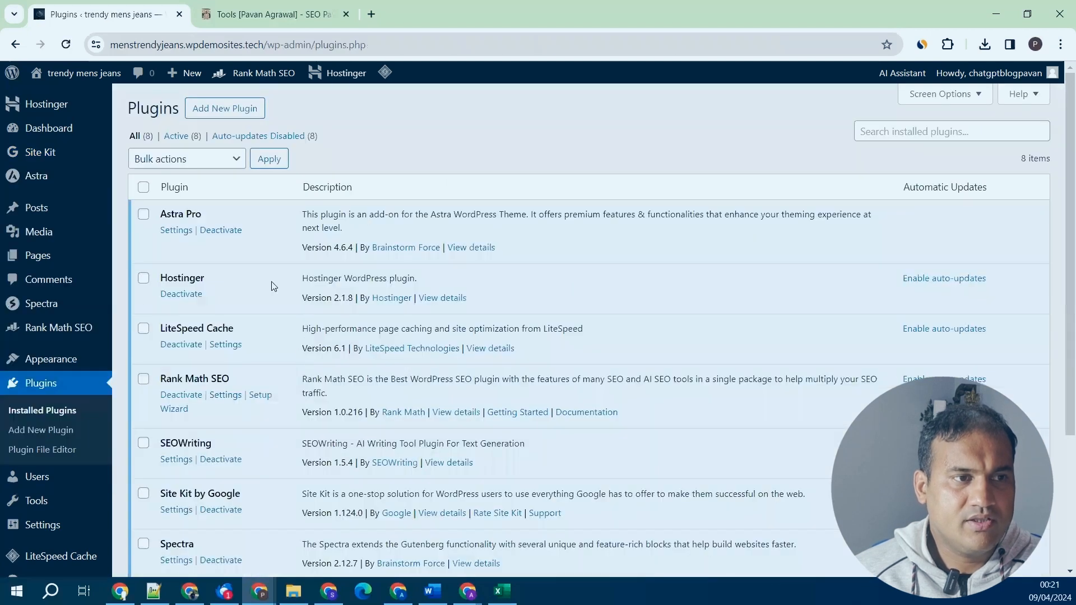
pyautogui.click(182, 296)
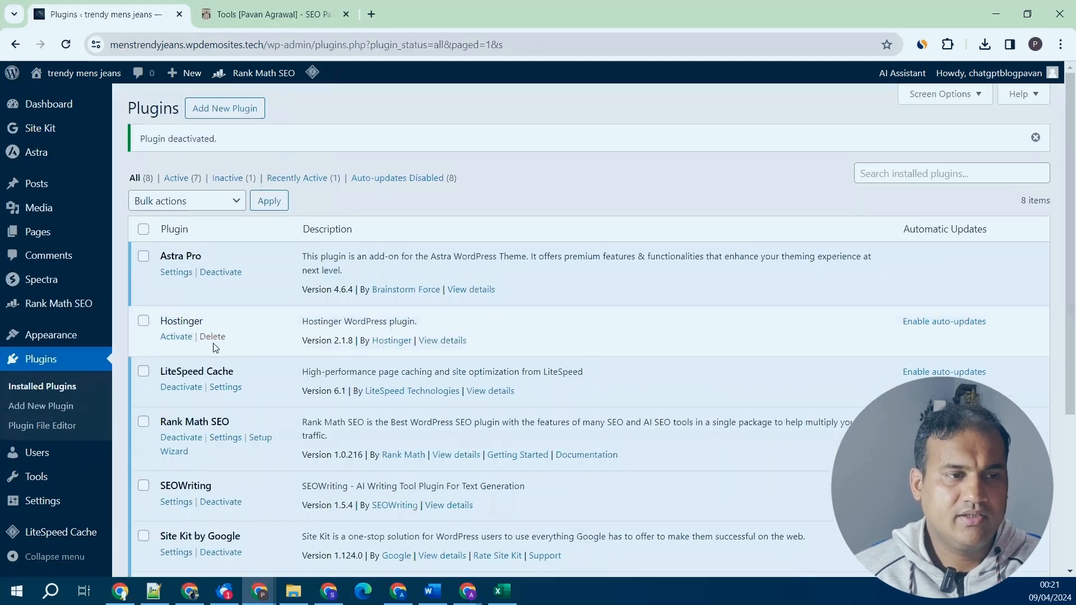
pyautogui.click(213, 339)
pyautogui.click(599, 133)
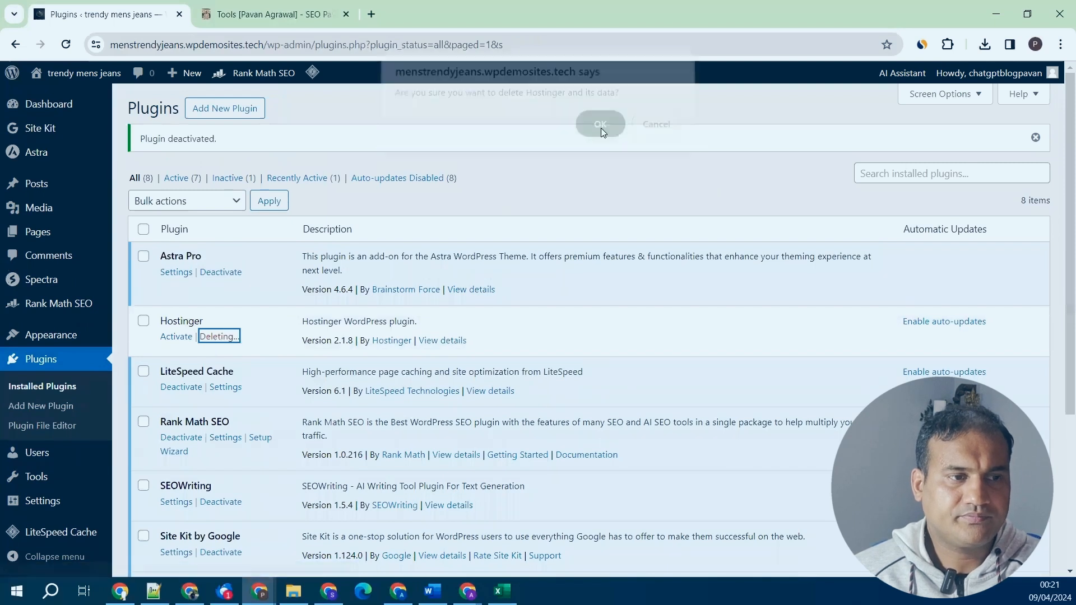
# Look through the remaining installed plugins, then open the site's list of posts.
pyautogui.scroll(-3, 216, 367)
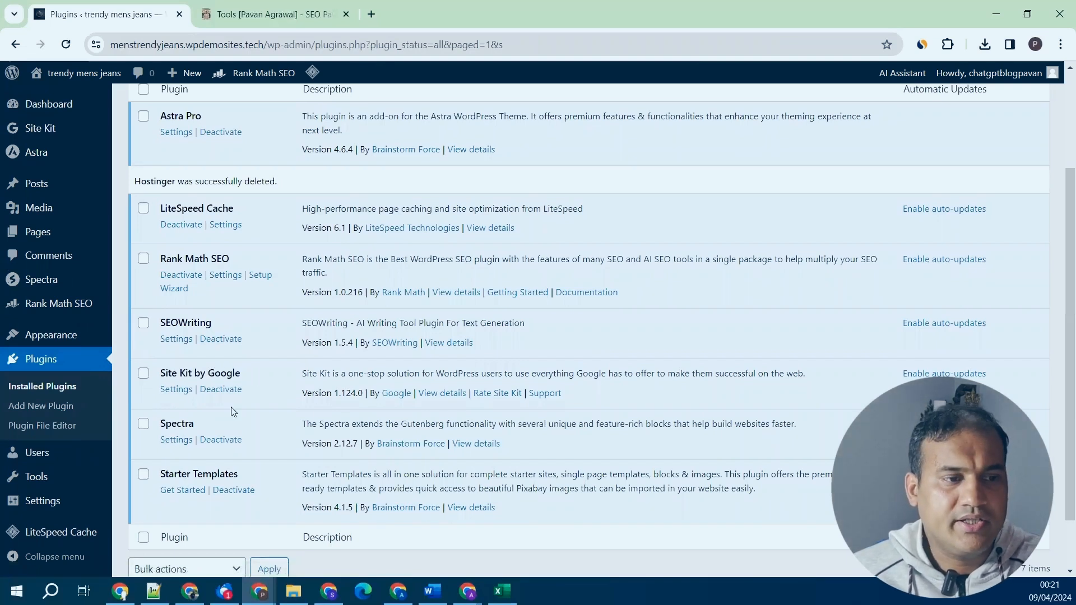
pyautogui.scroll(-2, 216, 421)
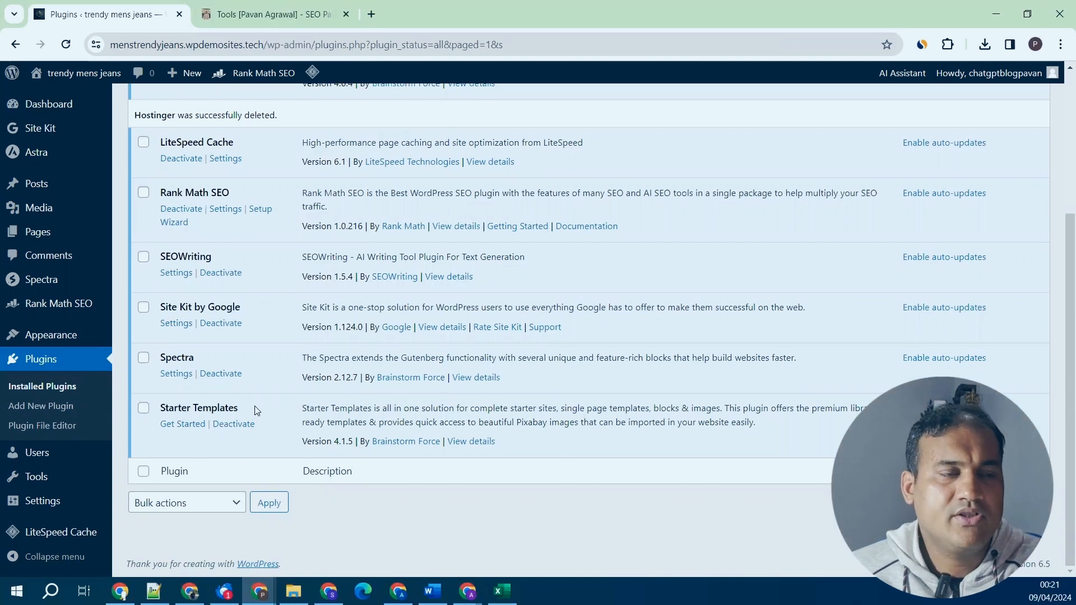
pyautogui.scroll(3, 255, 412)
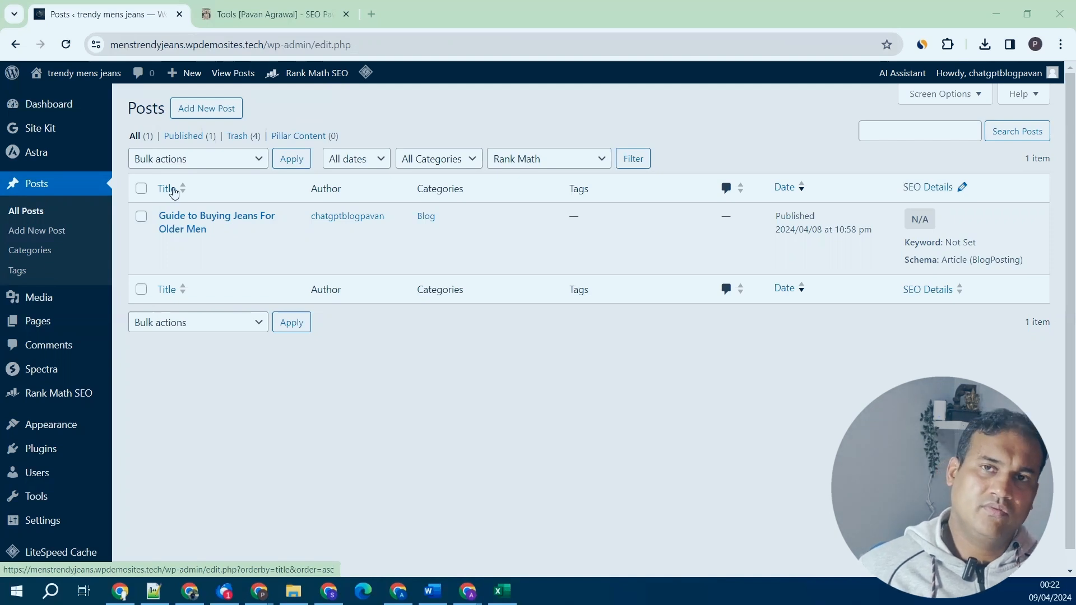
# Switch to the realmenrealstyle.com browser window and examine ad placement in the "13 Things Style WON'T Fix" article.
pyautogui.hotkey('alt', 'Tab')
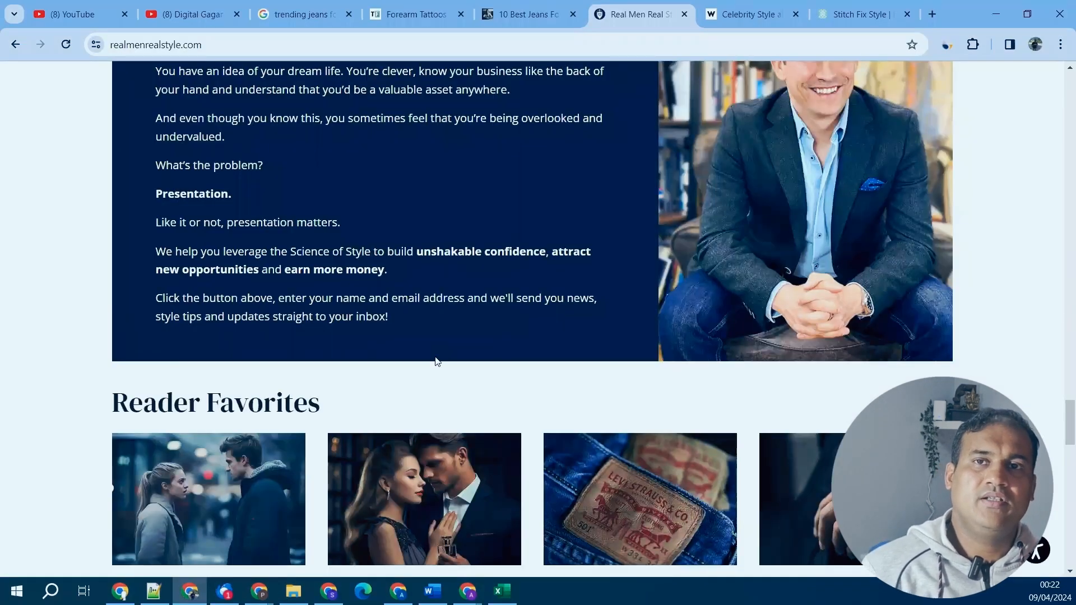
pyautogui.scroll(20, 437, 362)
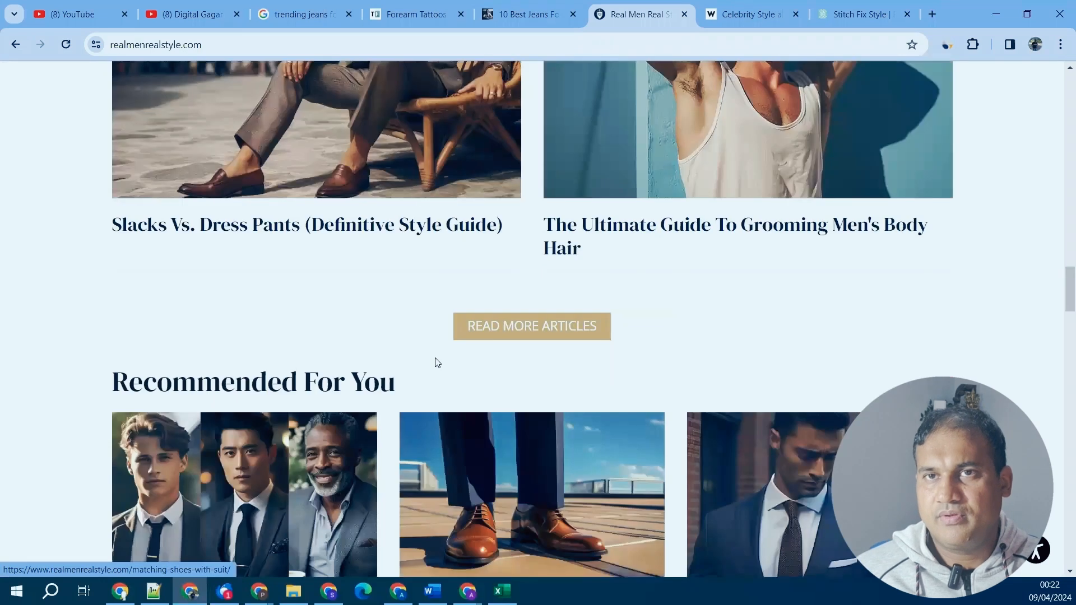
pyautogui.scroll(10, 404, 194)
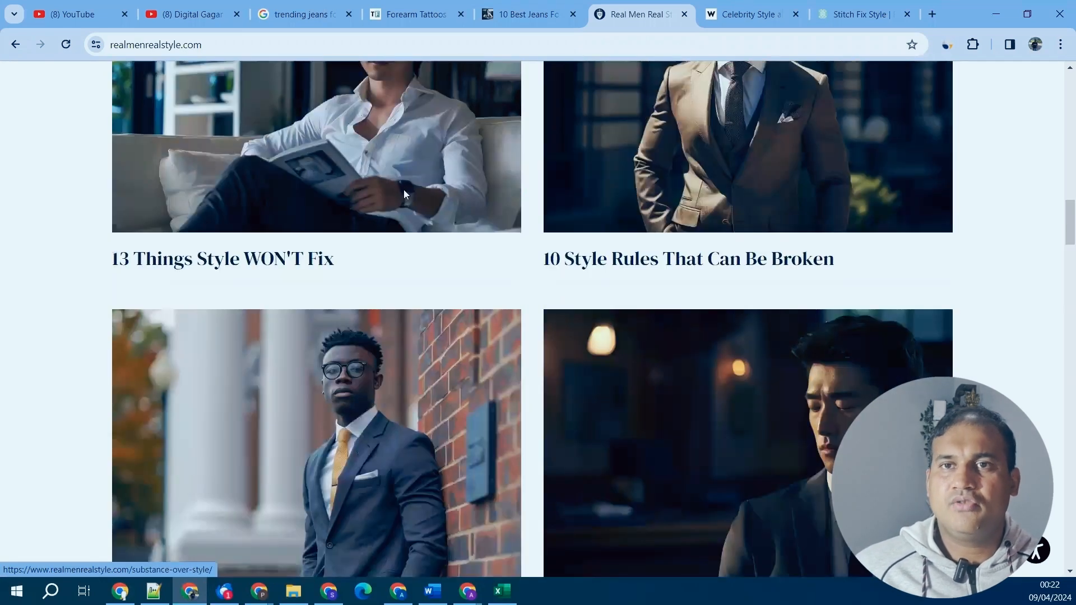
pyautogui.click(404, 190)
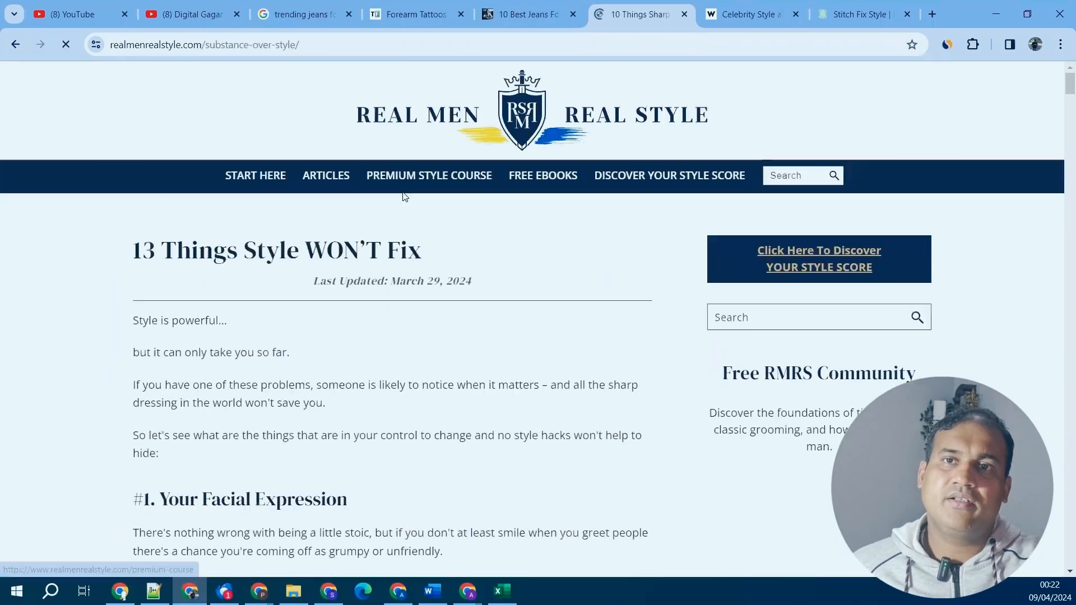
pyautogui.scroll(-5, 609, 365)
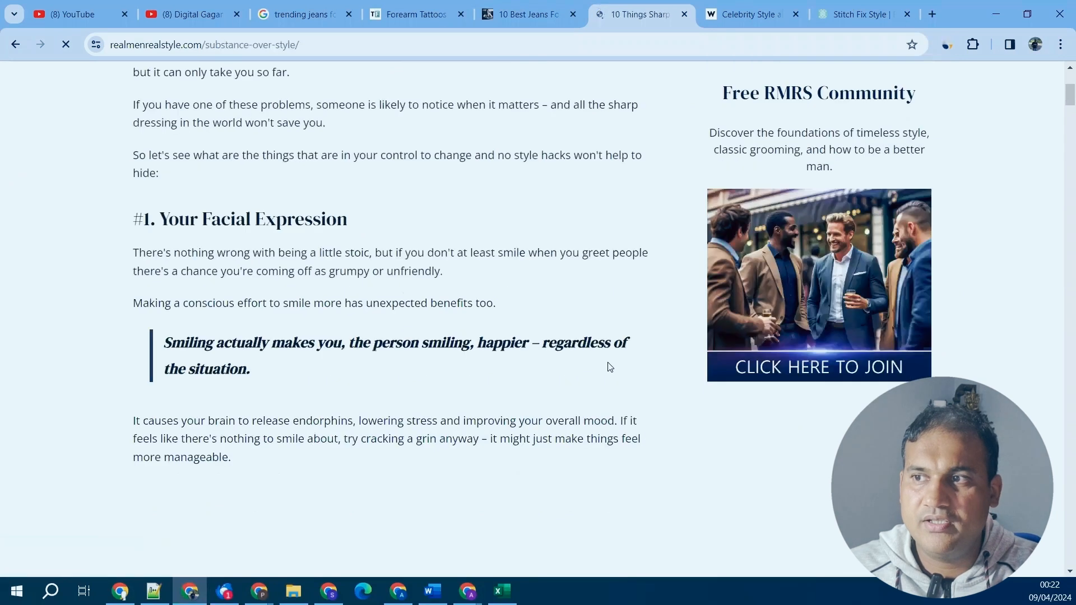
pyautogui.scroll(-4, 610, 367)
pyautogui.scroll(-14, 593, 342)
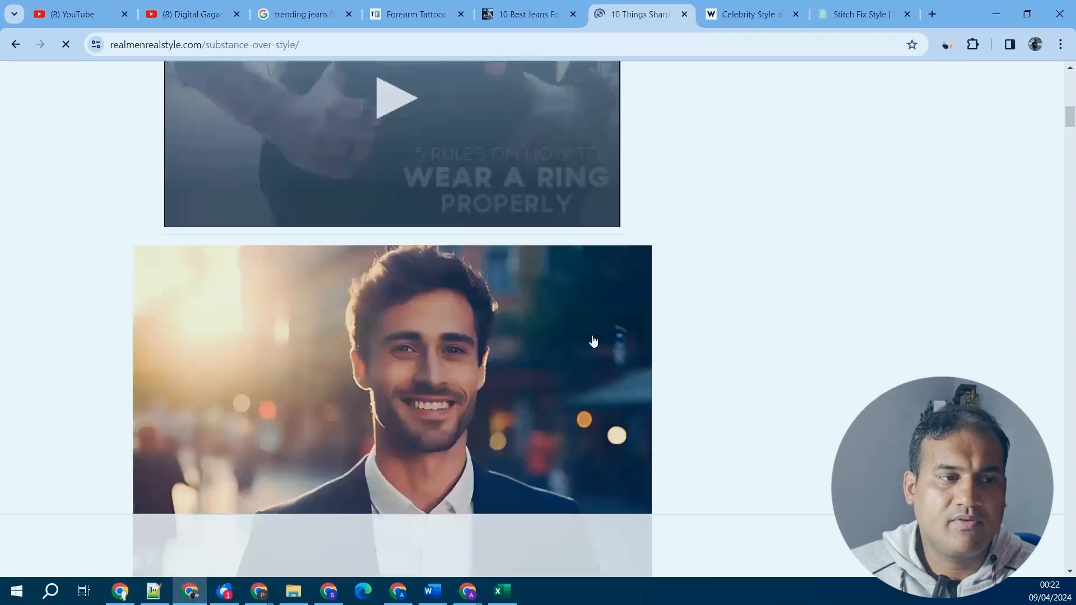
pyautogui.scroll(-6, 594, 340)
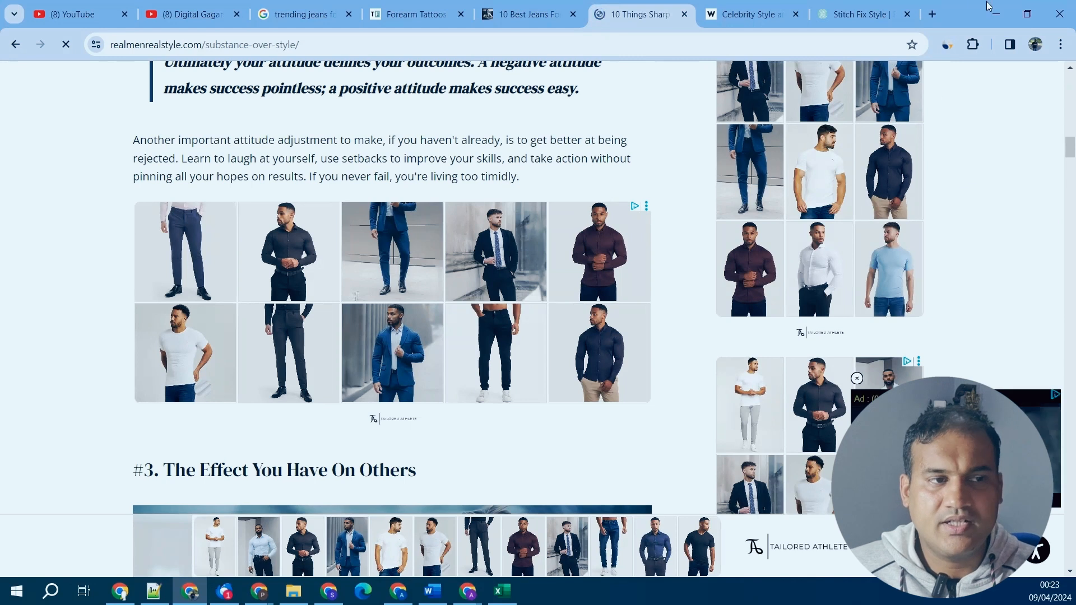
# Check realmenrealstyle.com's monthly visits and engagement figures in the Similarweb extension, dismissing the style score pop-up.
pyautogui.click(953, 42)
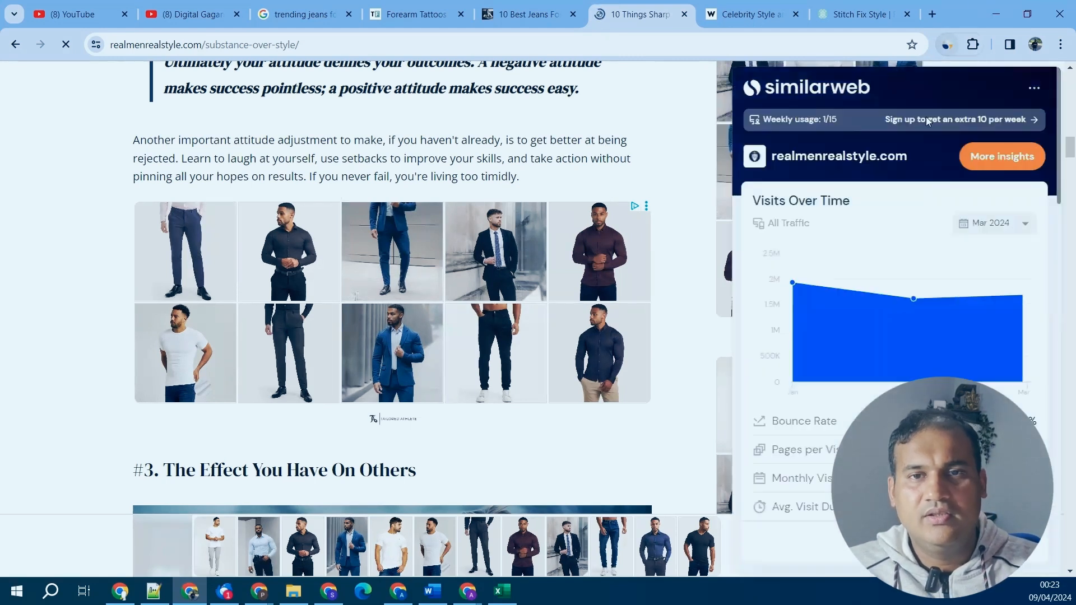
pyautogui.moveTo(798, 284)
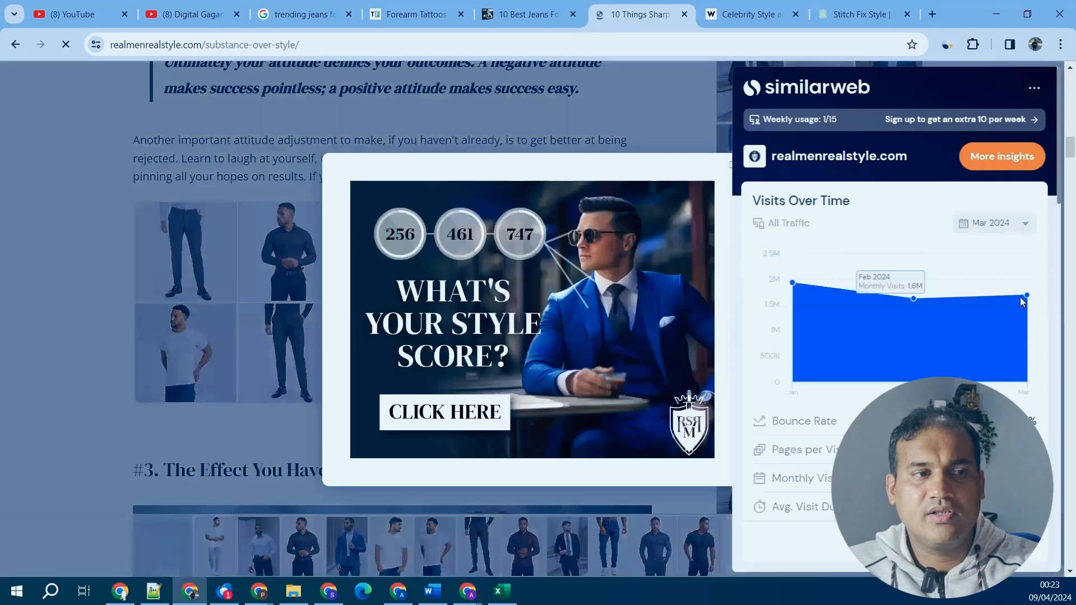
pyautogui.moveTo(1025, 295)
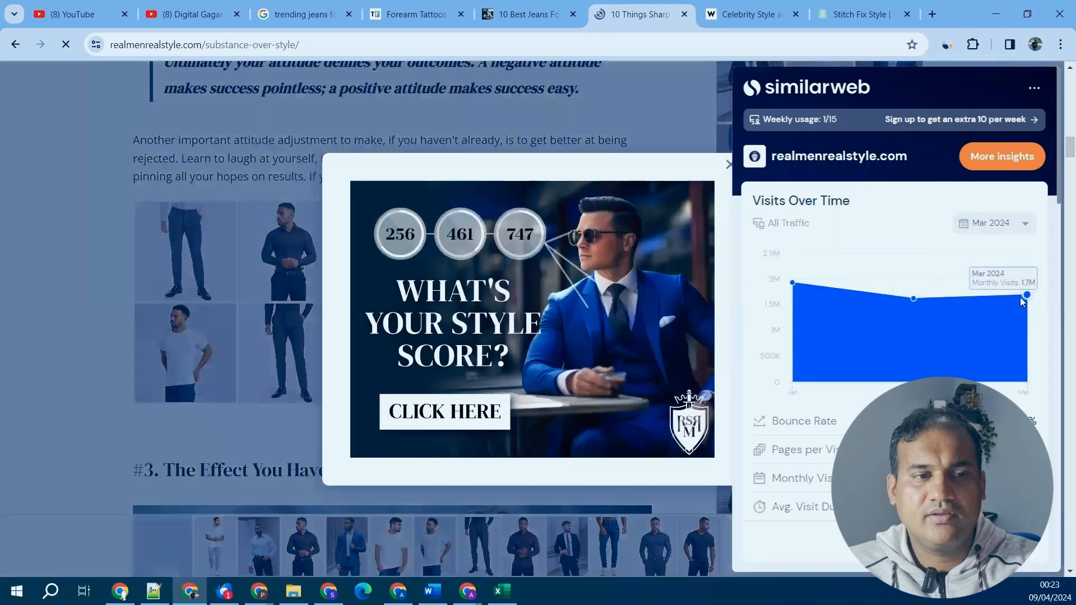
pyautogui.click(727, 164)
pyautogui.scroll(-8, 886, 332)
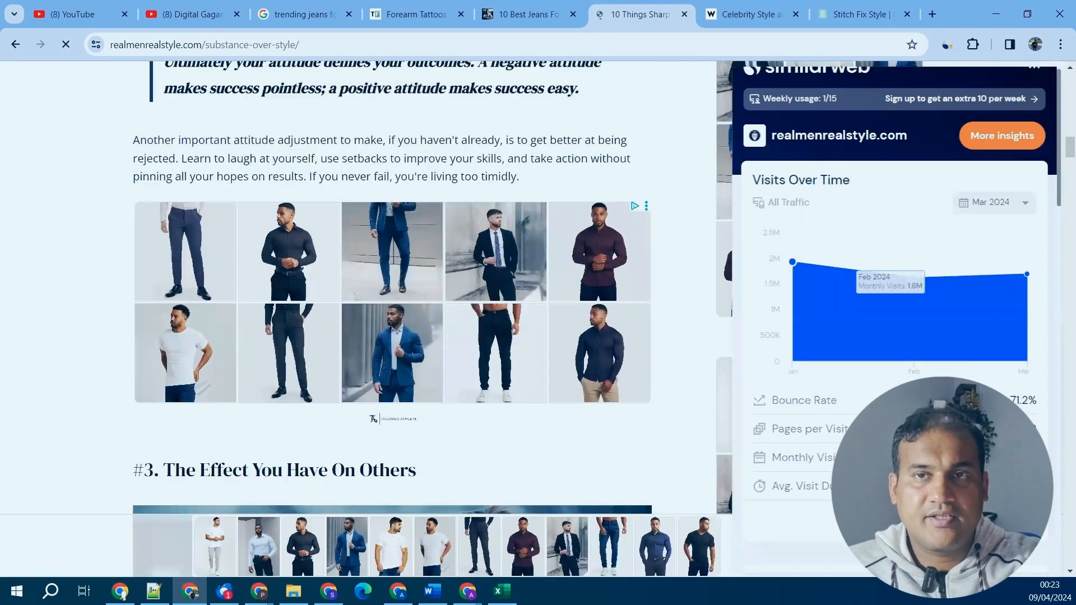
# Check realmenrealstyle.com's search keywords, ranking and traffic geography in the Similarweb extension, and close the extension.
pyautogui.scroll(-5, 801, 433)
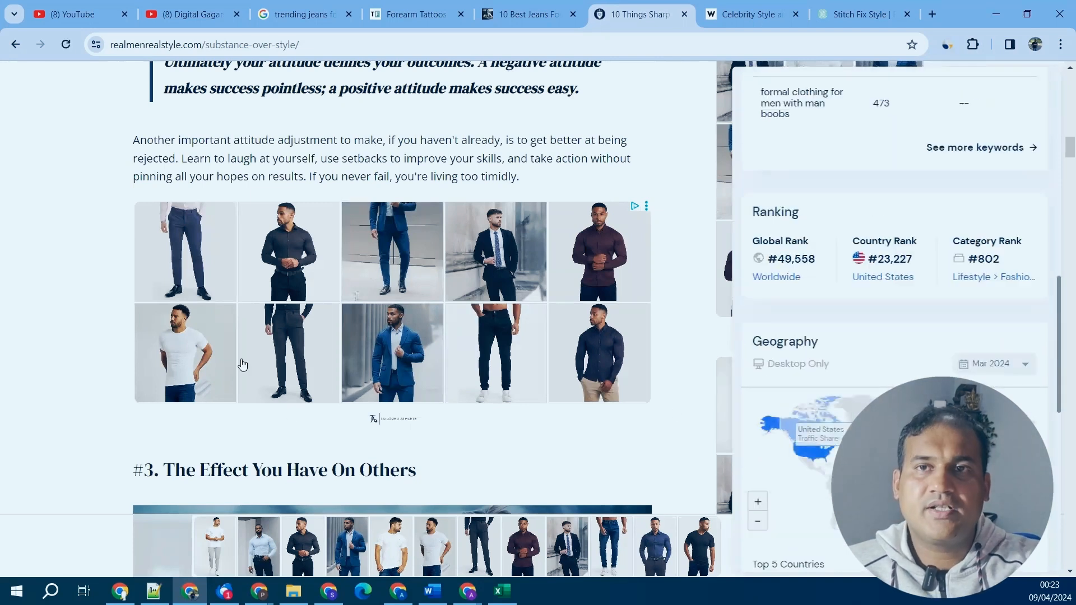
pyautogui.click(41, 198)
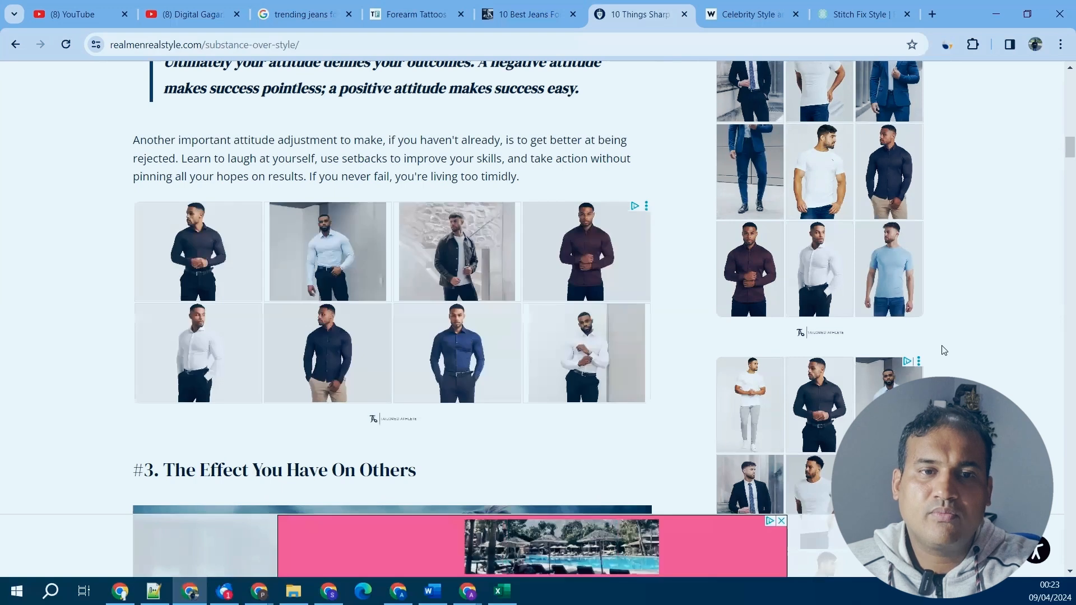
# Examine the in-article, sidebar and anchor ad placements from the article's header down to the "Your Attitude" section.
pyautogui.scroll(1, 502, 291)
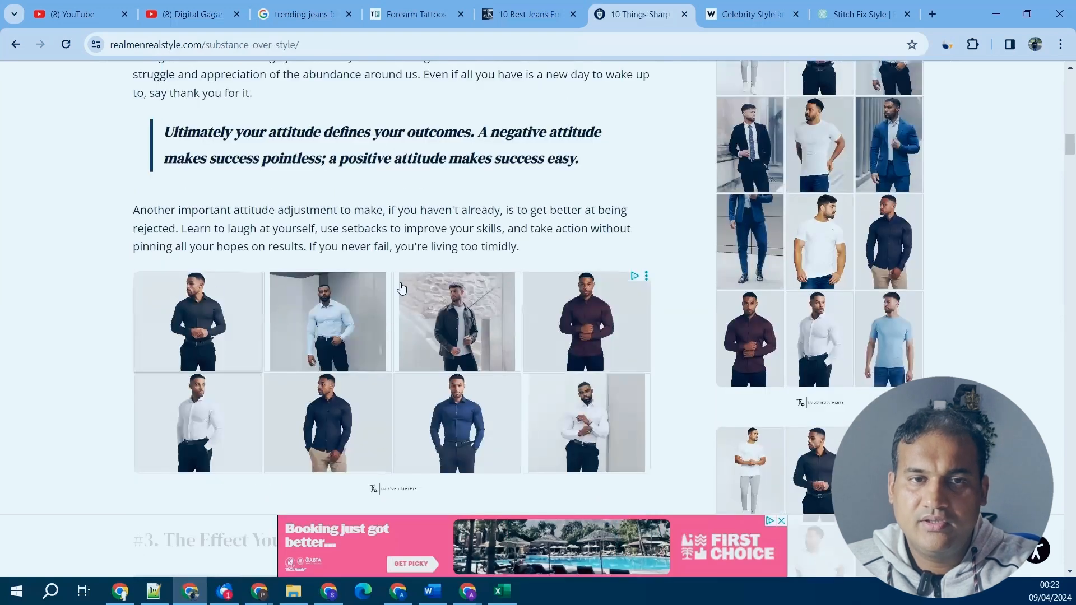
pyautogui.scroll(7, 538, 348)
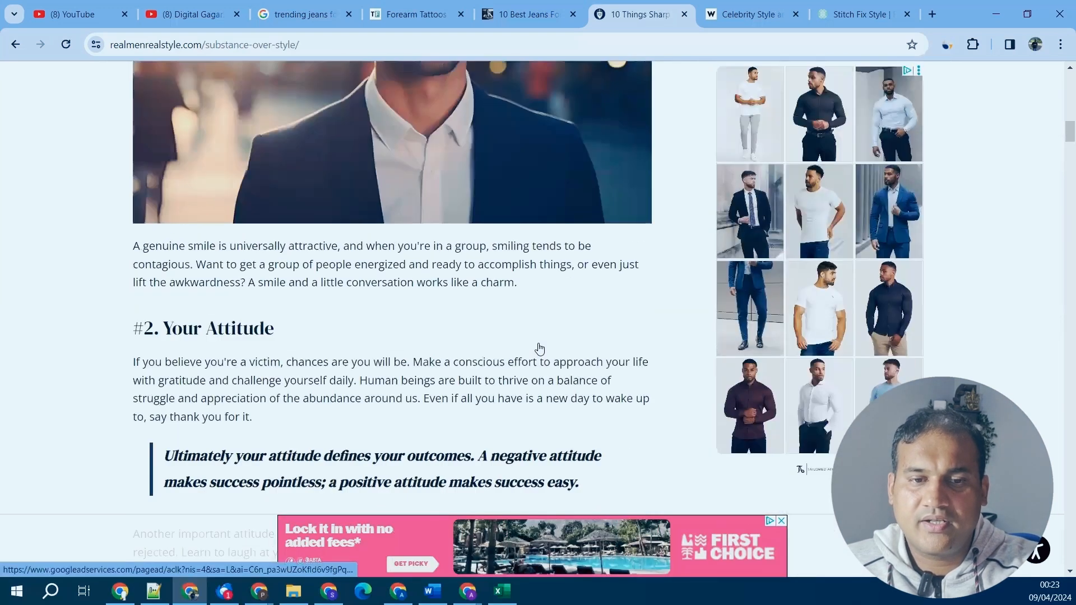
pyautogui.scroll(1, 539, 349)
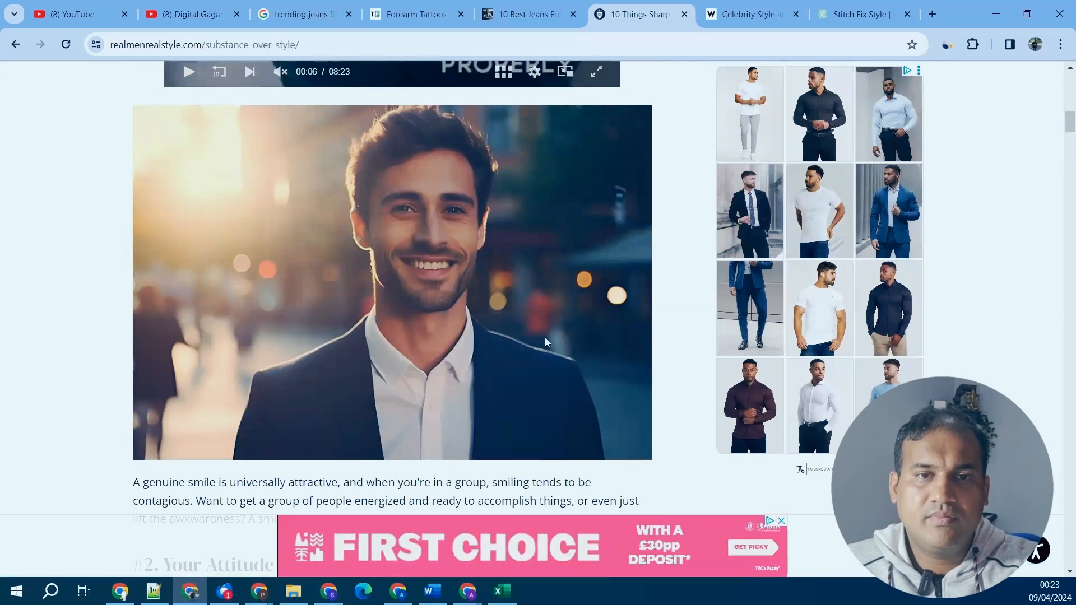
pyautogui.scroll(4, 543, 342)
pyautogui.scroll(10, 546, 342)
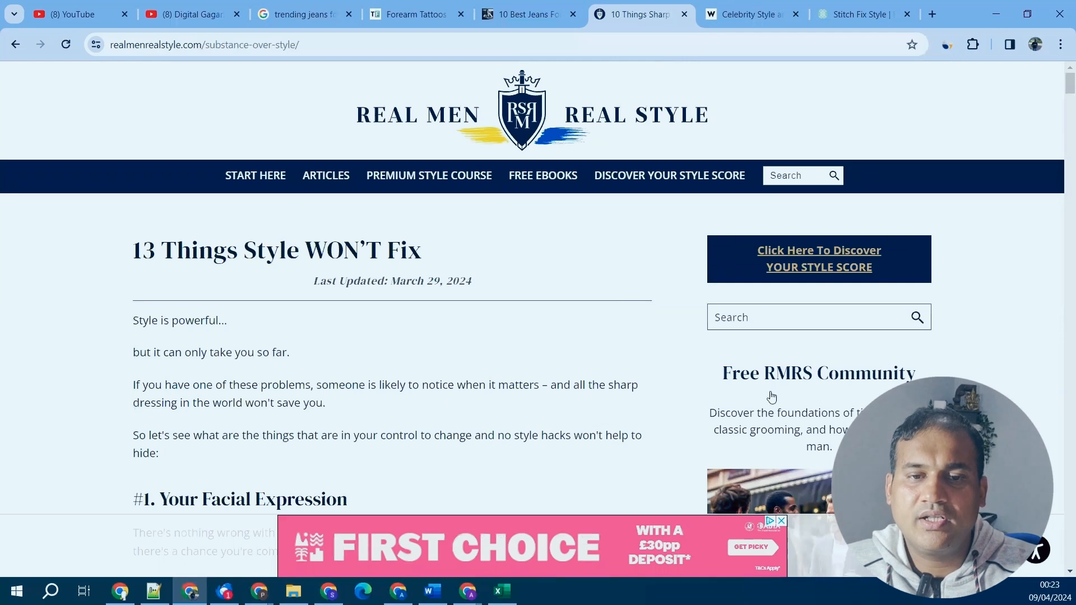
pyautogui.scroll(-3, 772, 396)
pyautogui.scroll(-11, 771, 395)
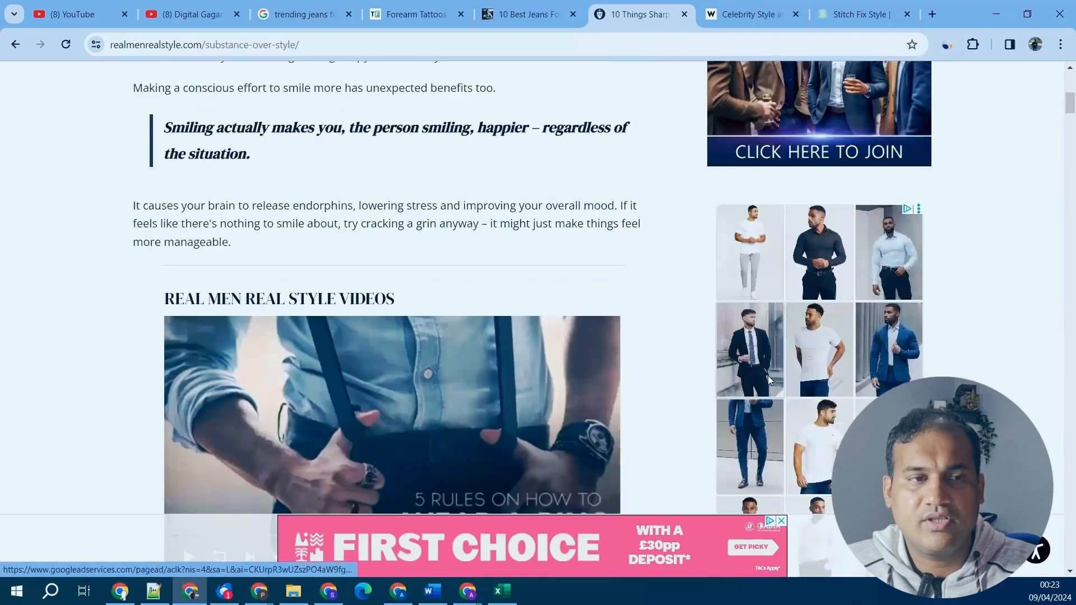
pyautogui.scroll(-3, 555, 390)
pyautogui.scroll(-4, 548, 383)
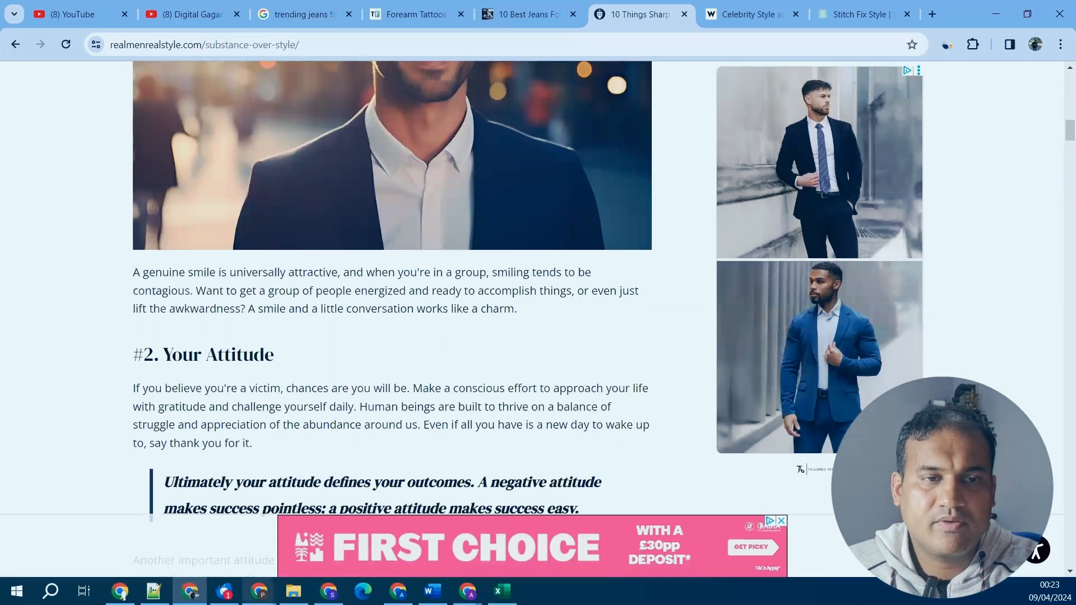
pyautogui.moveTo(225, 591)
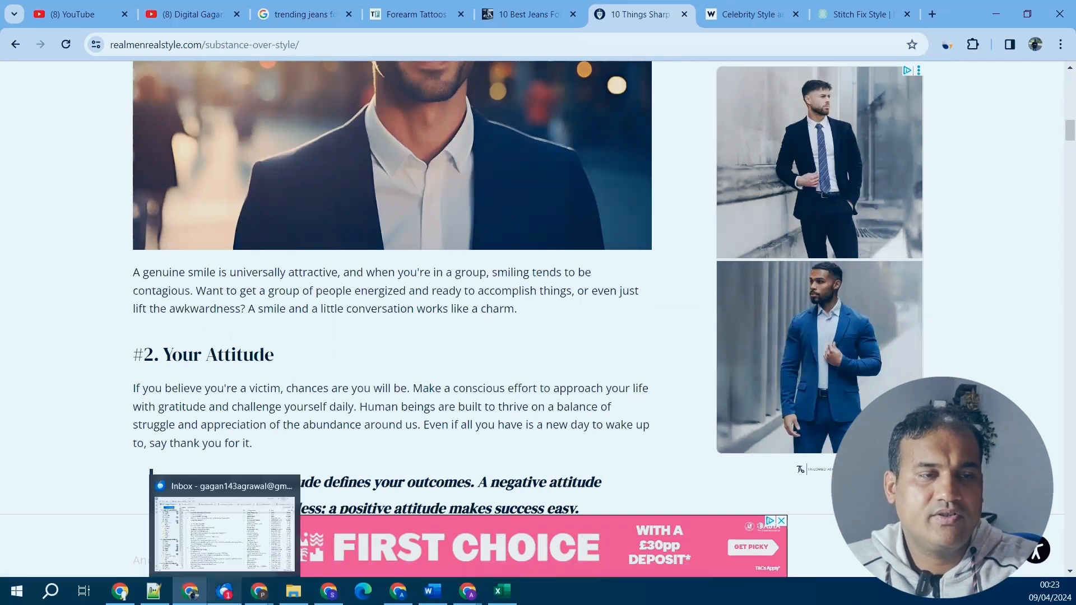